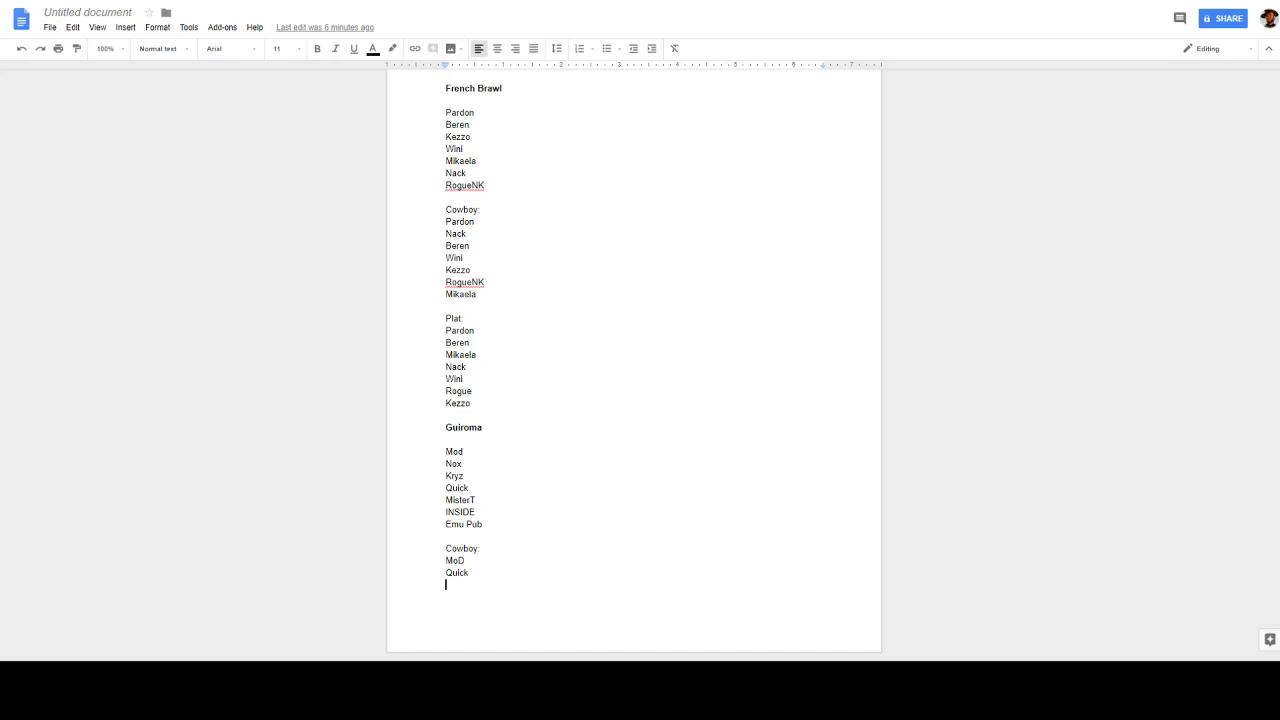
Open the Warzone multi-player dashboard in a new browser tab and open the Manager League Season 2 forum thread
key("ctrl+t")
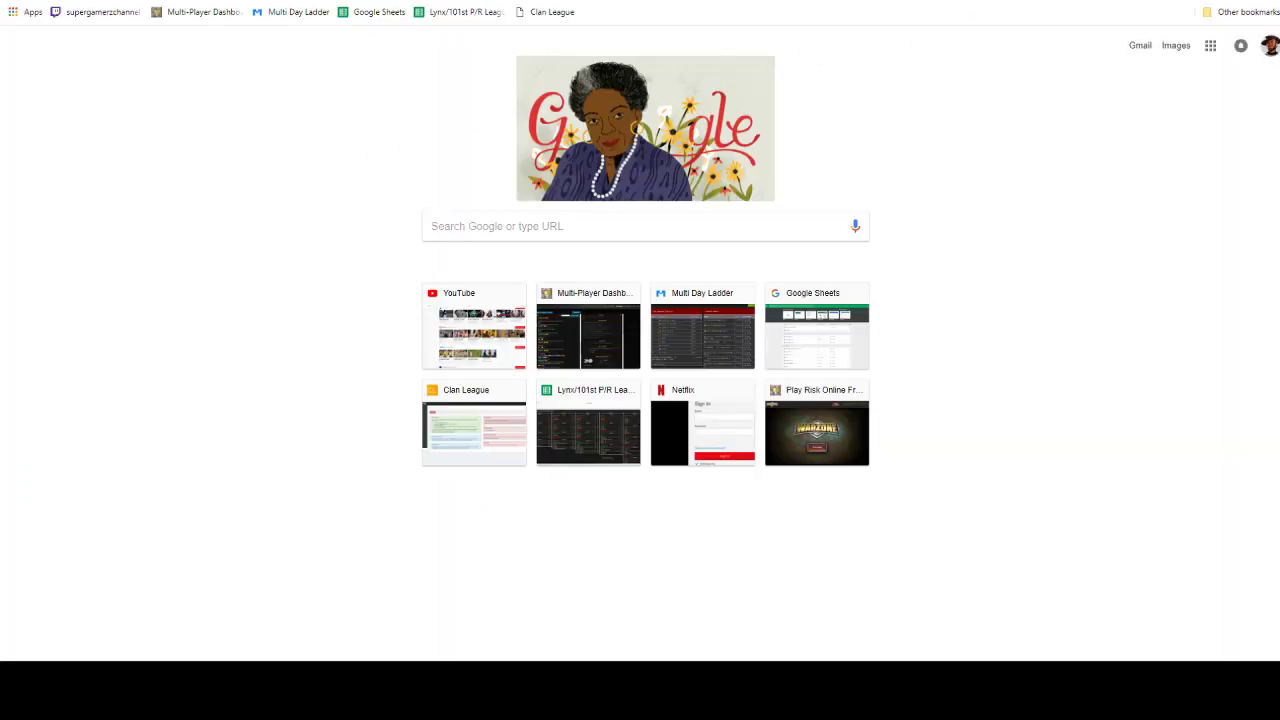
left_click(196, 13)
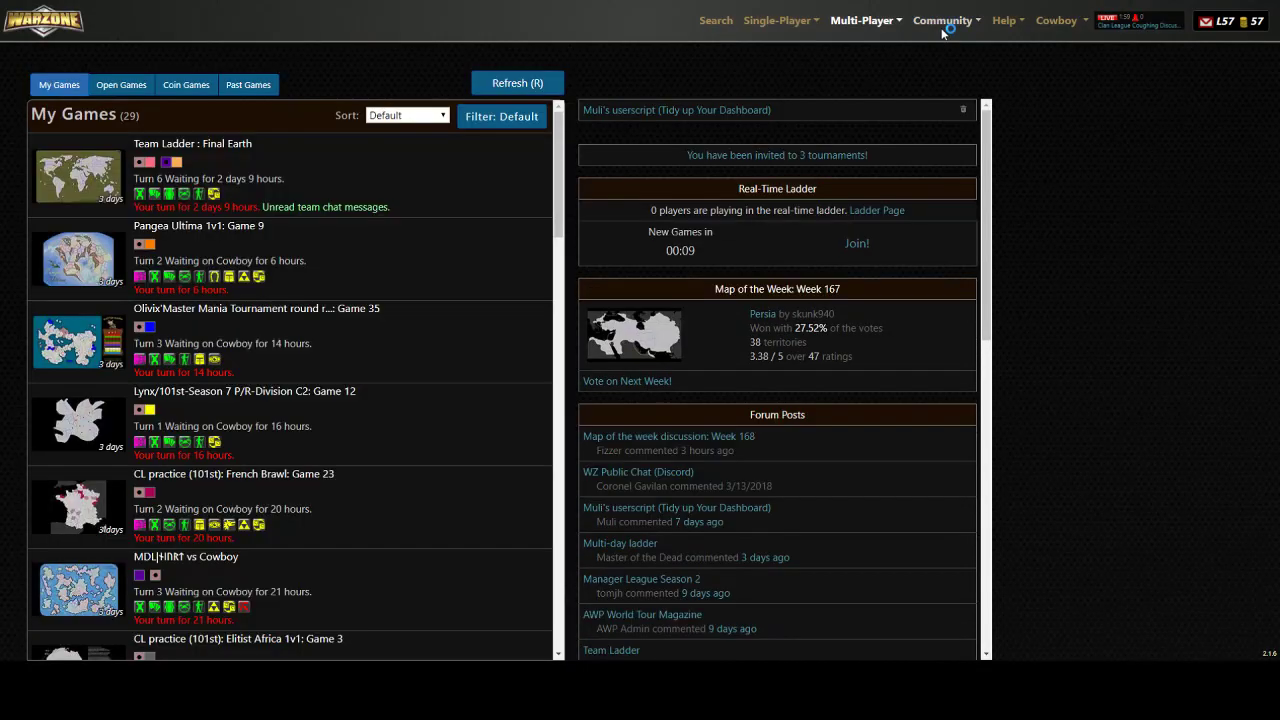
left_click(942, 20)
scroll(794, 352, "down", 4)
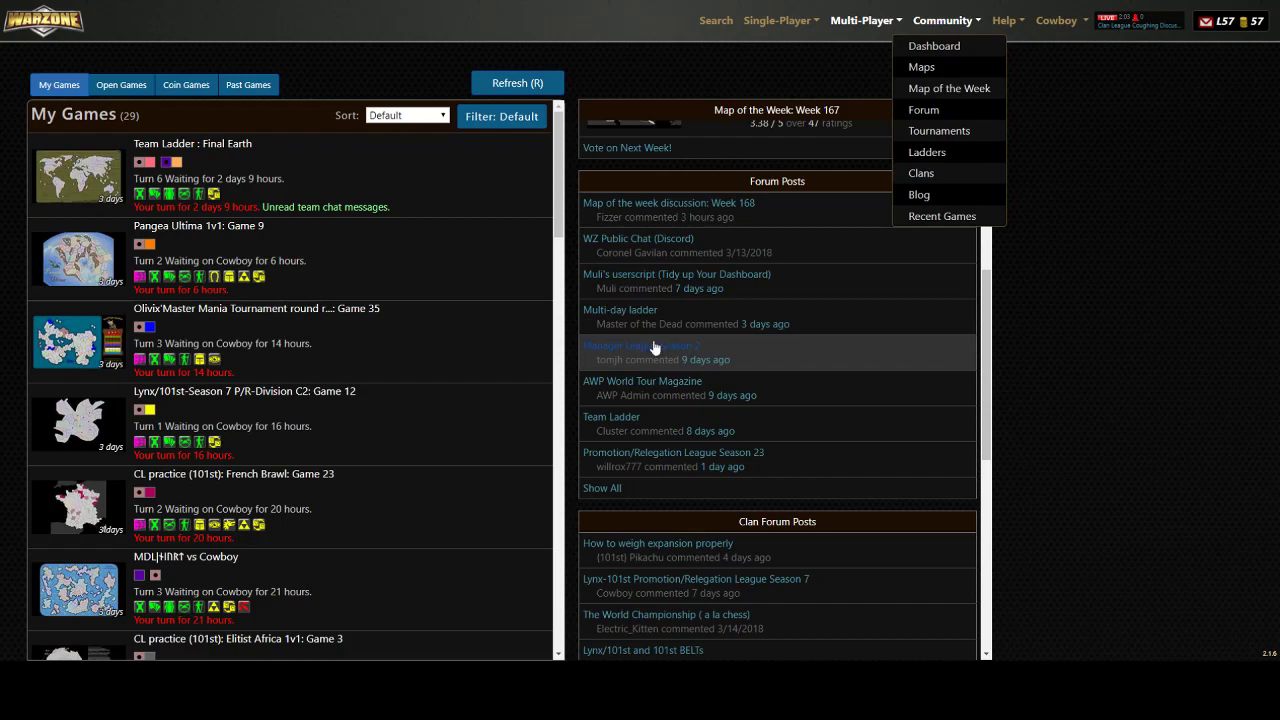
left_click(650, 346)
scroll(574, 322, "down", 2)
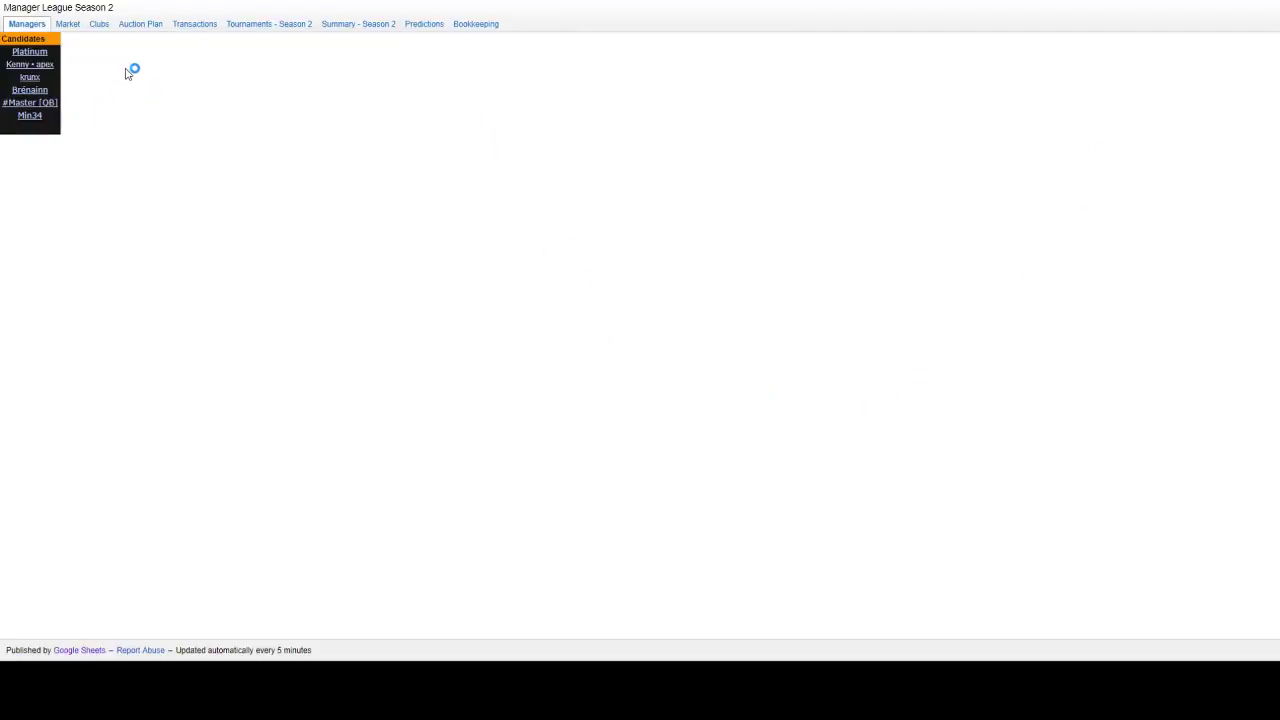
Open the Season 2 tournament results in the Manager League spreadsheet and examine Quicksilver's player profile
left_click(272, 28)
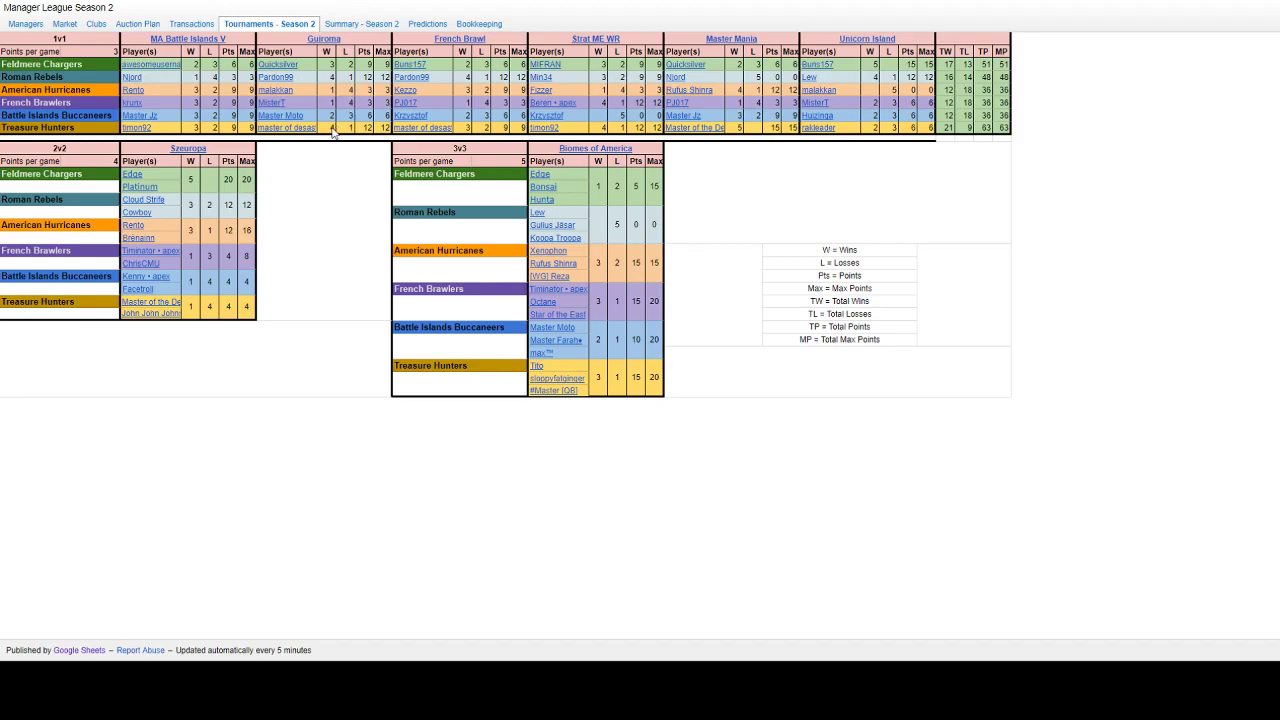
left_click(284, 66)
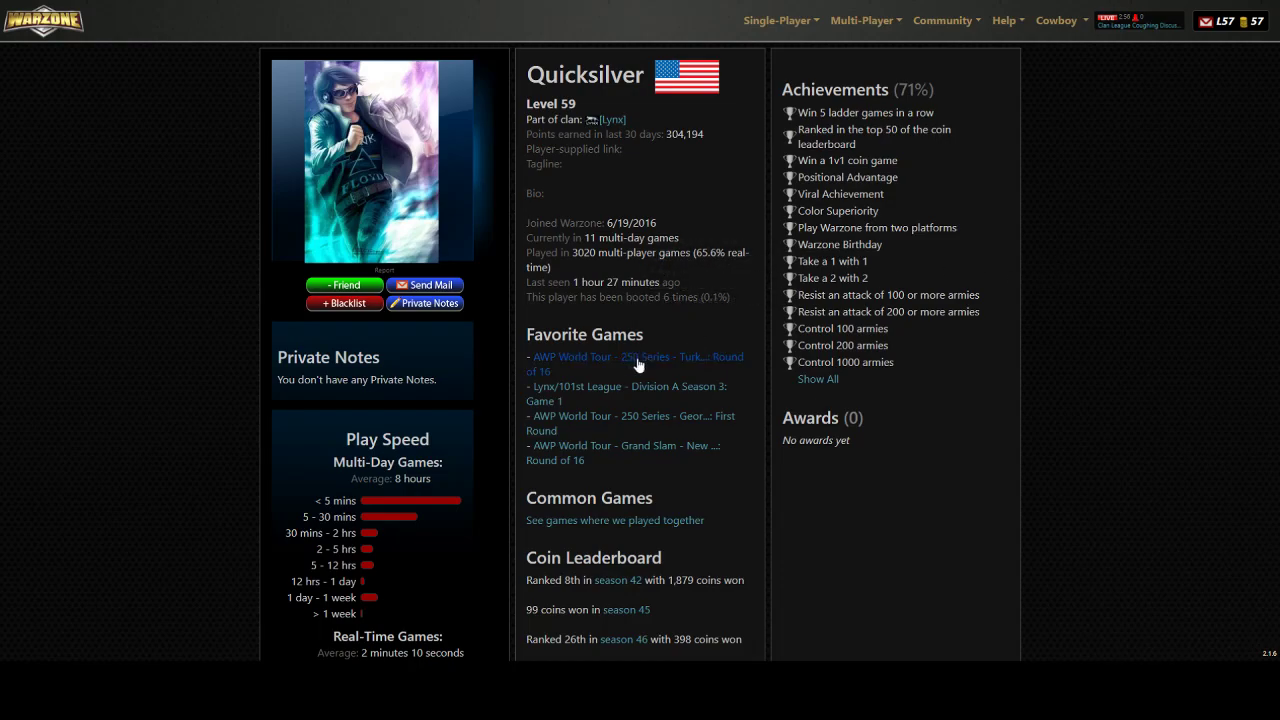
scroll(662, 361, "down", 7)
scroll(682, 440, "up", 7)
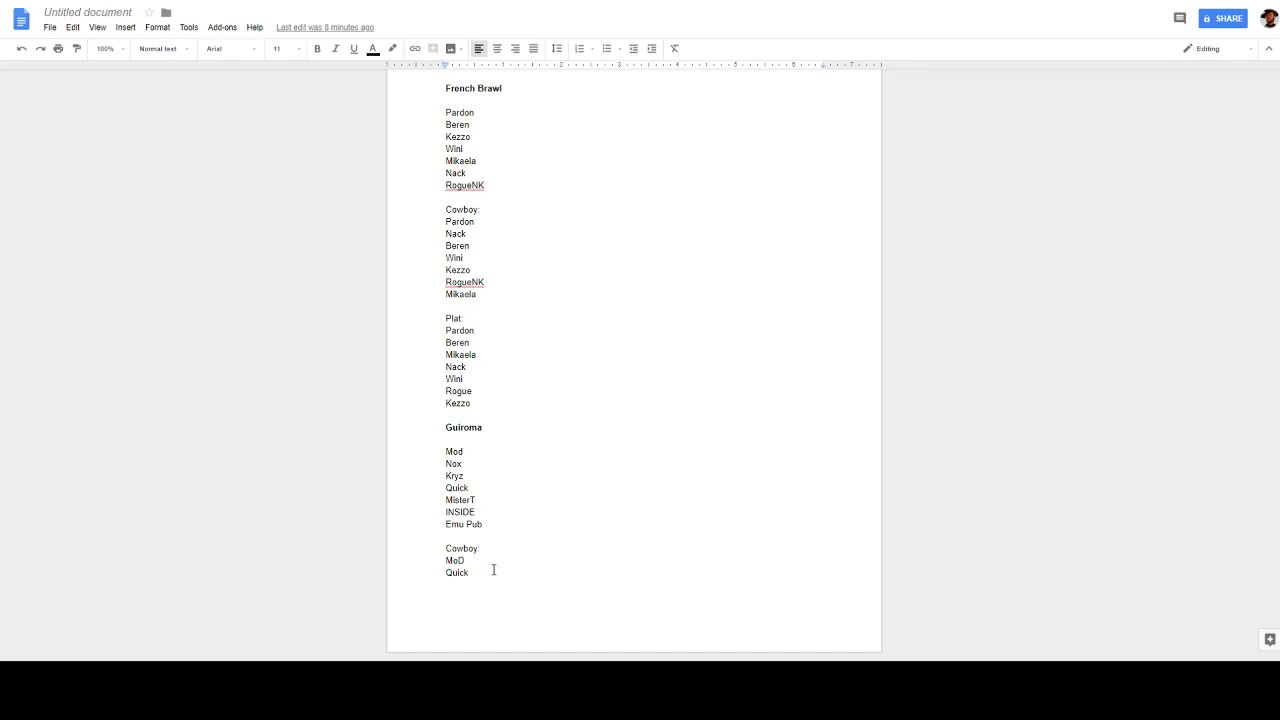
Complete Cowboy's Guiroma ranking with MisterT, Nox, Kryz, Inside and Emu on separate lines
key("Return")
type("MisterT")
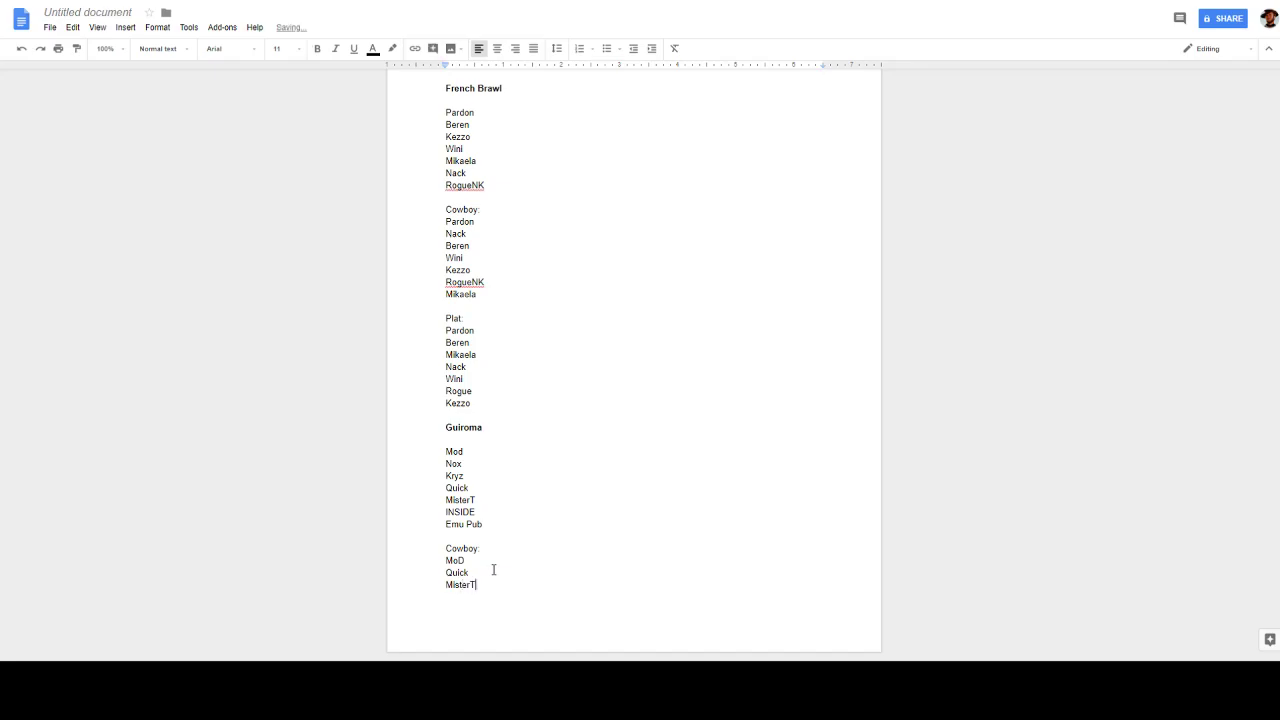
key("Return")
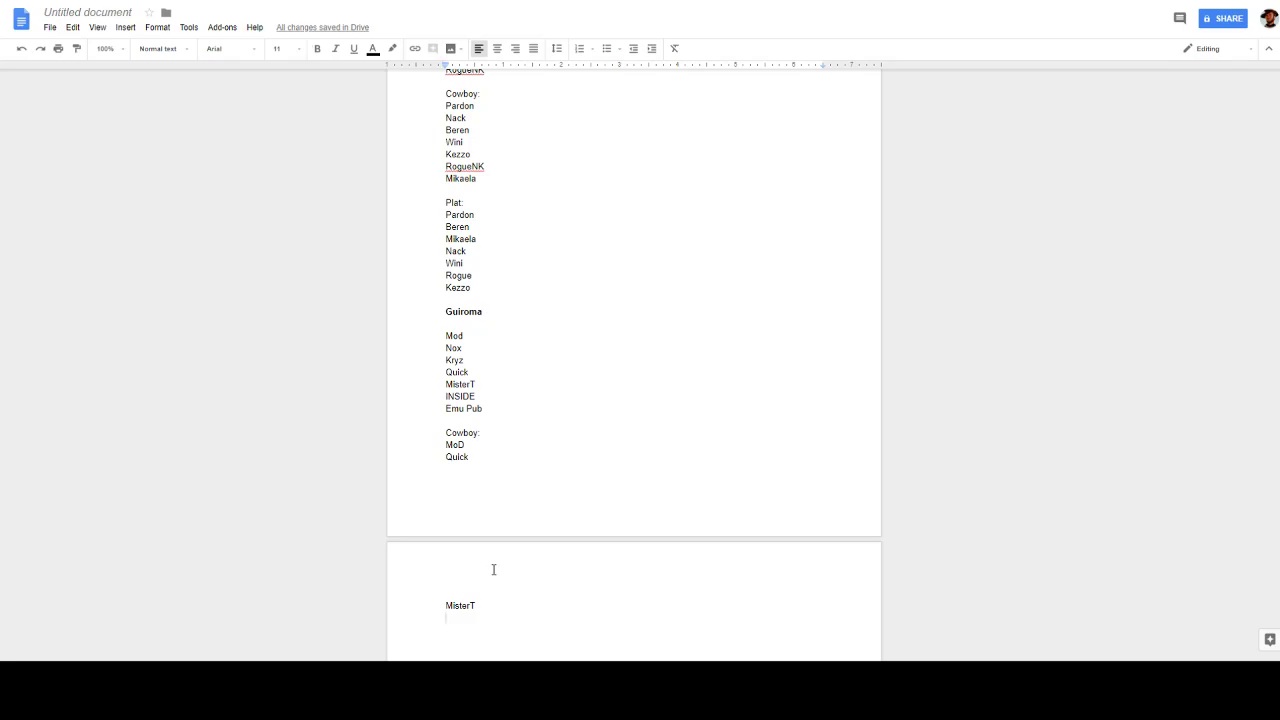
scroll(515, 545, "down", 1)
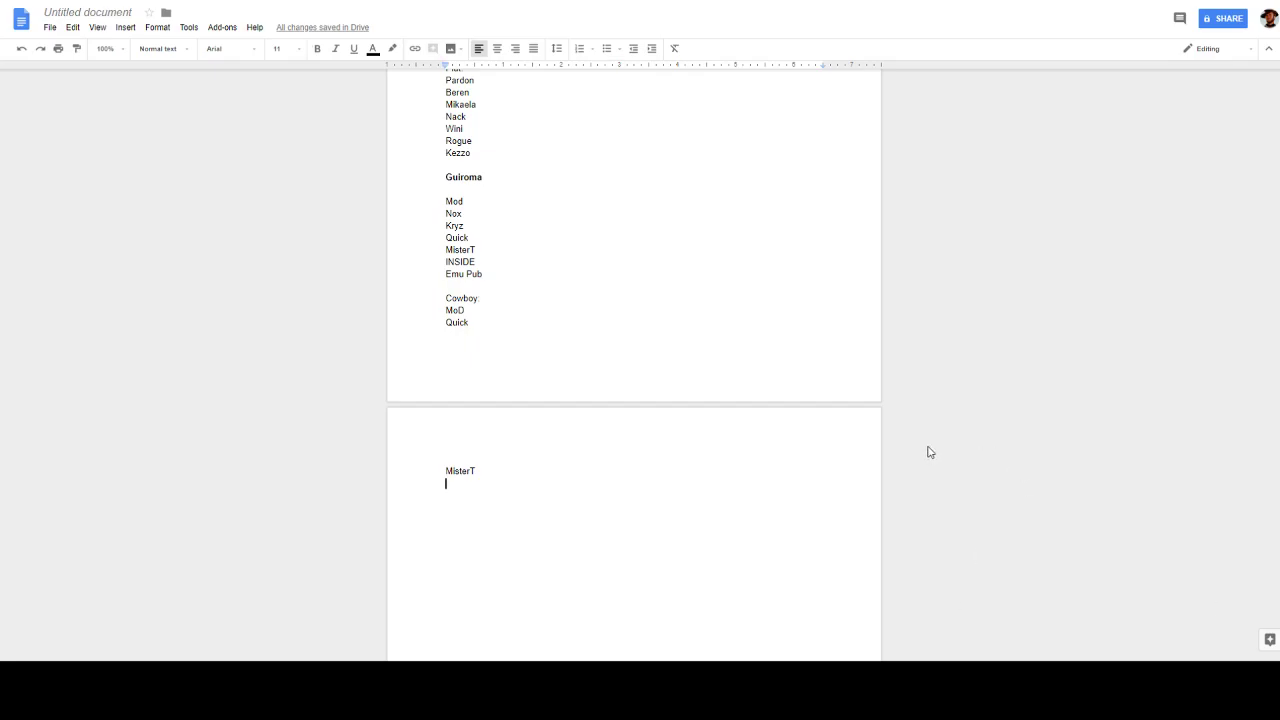
key("Return")
type("Nox")
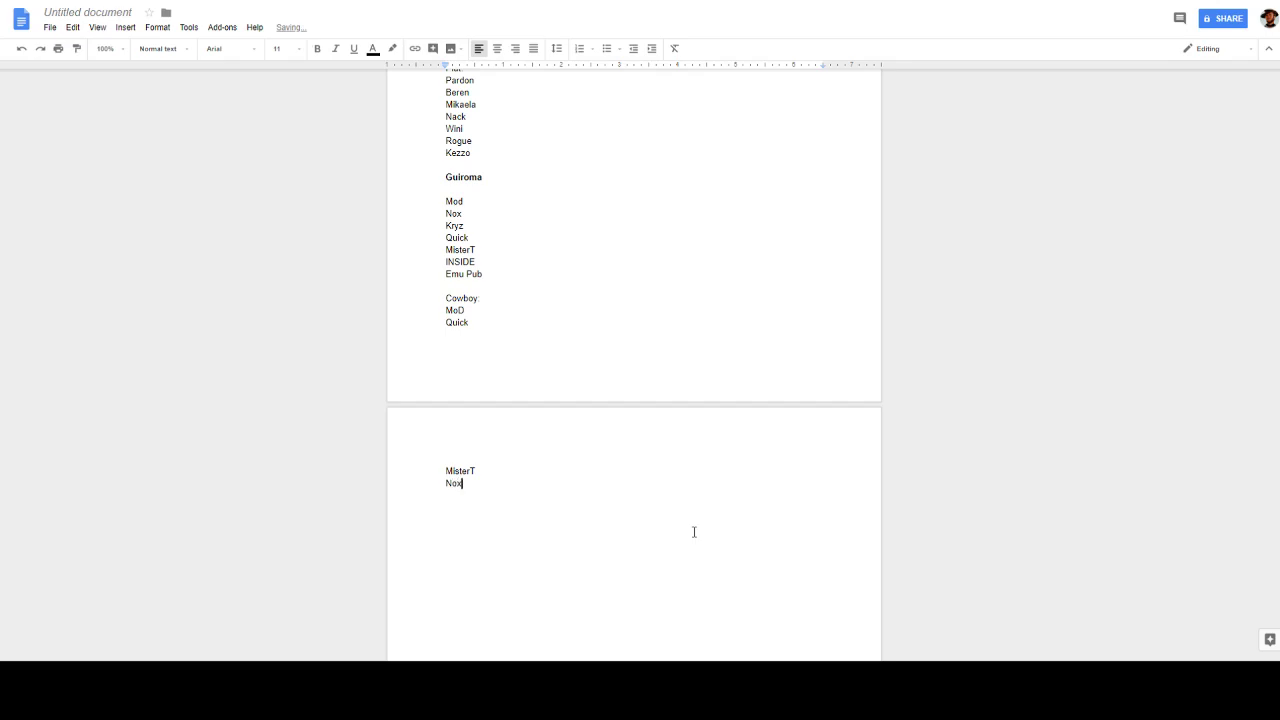
key("Return")
type("Kryz")
key("Return")
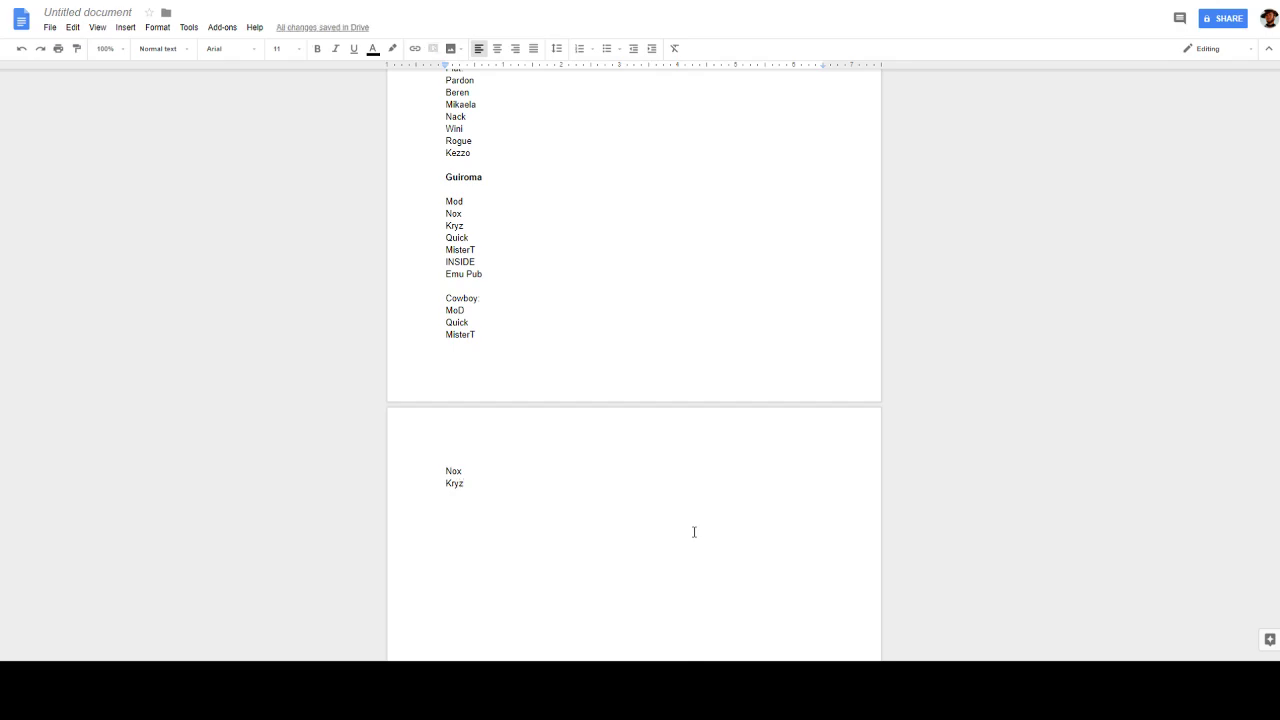
type("Inside Emu")
key("Return")
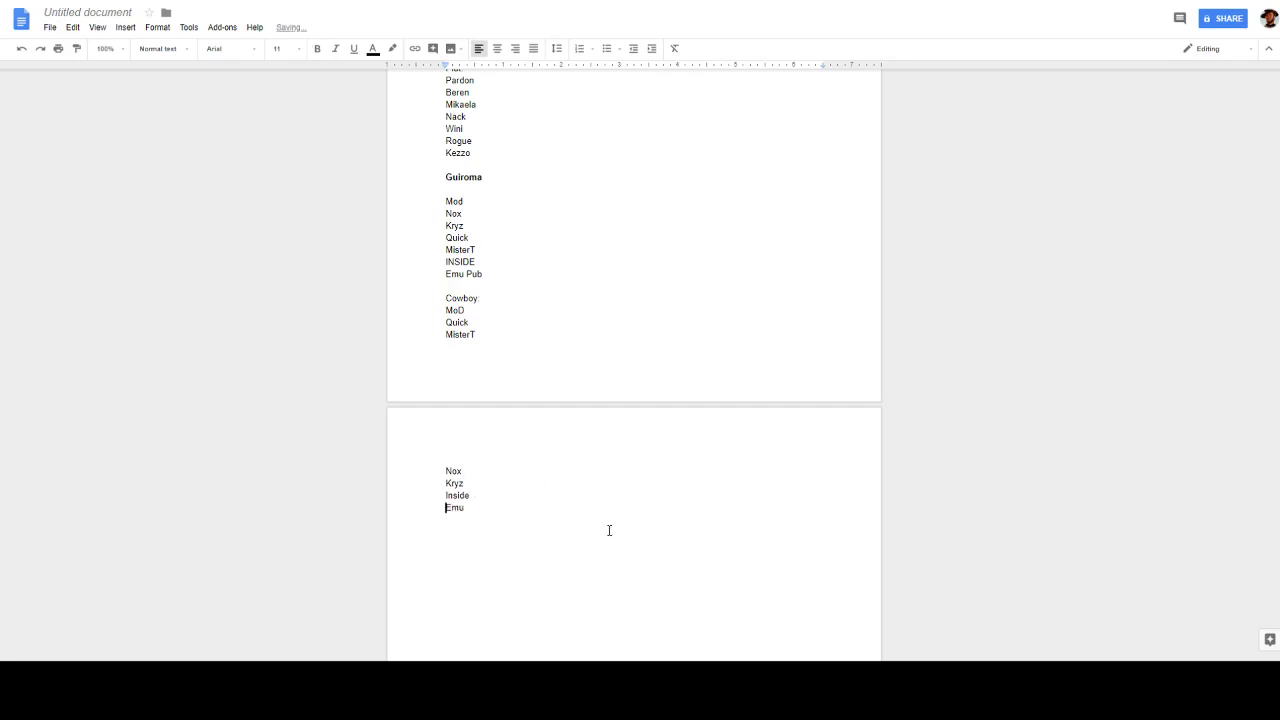
Add a "Plat:" heading below Cowboy's Guiroma ranking, separated by a blank line
left_click(478, 523)
key("Return")
type("Plat:")
Check the M'Hunters lineup in Clan League and the Season 2 tournament results in the Manager League spreadsheet
key("ctrl+Tab")
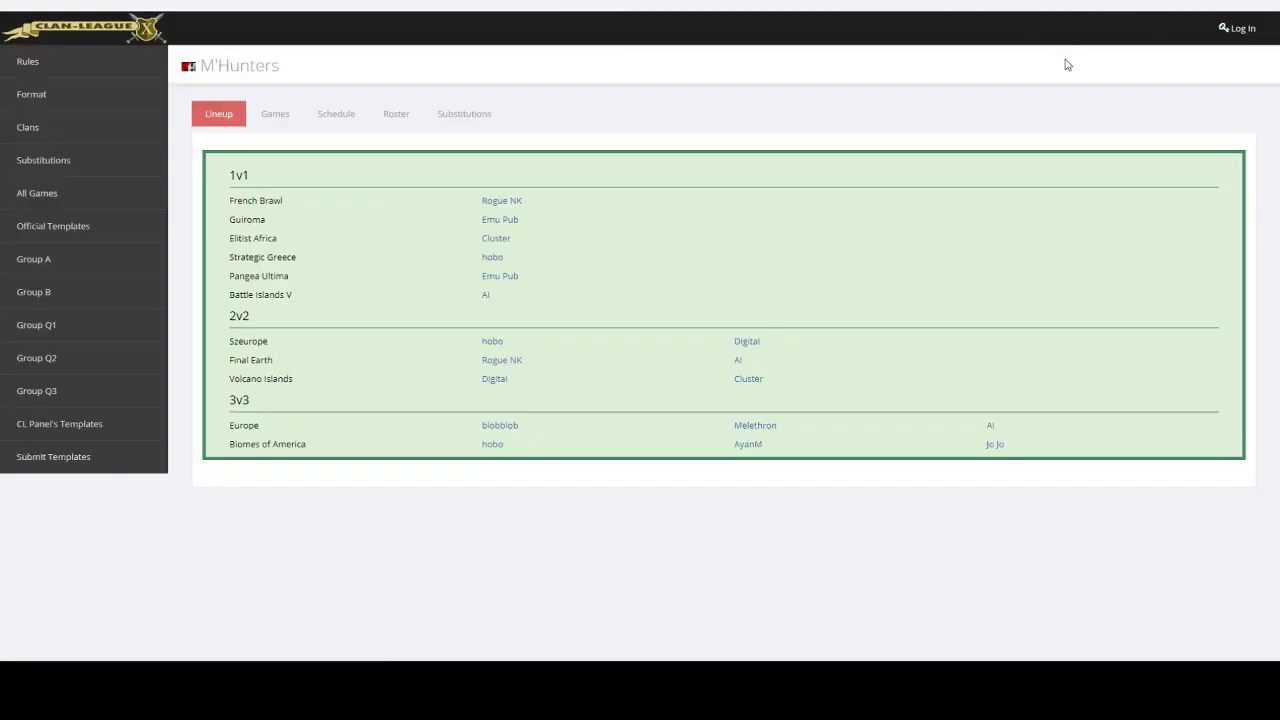
key("ctrl+Tab")
key("ctrl+Tab")
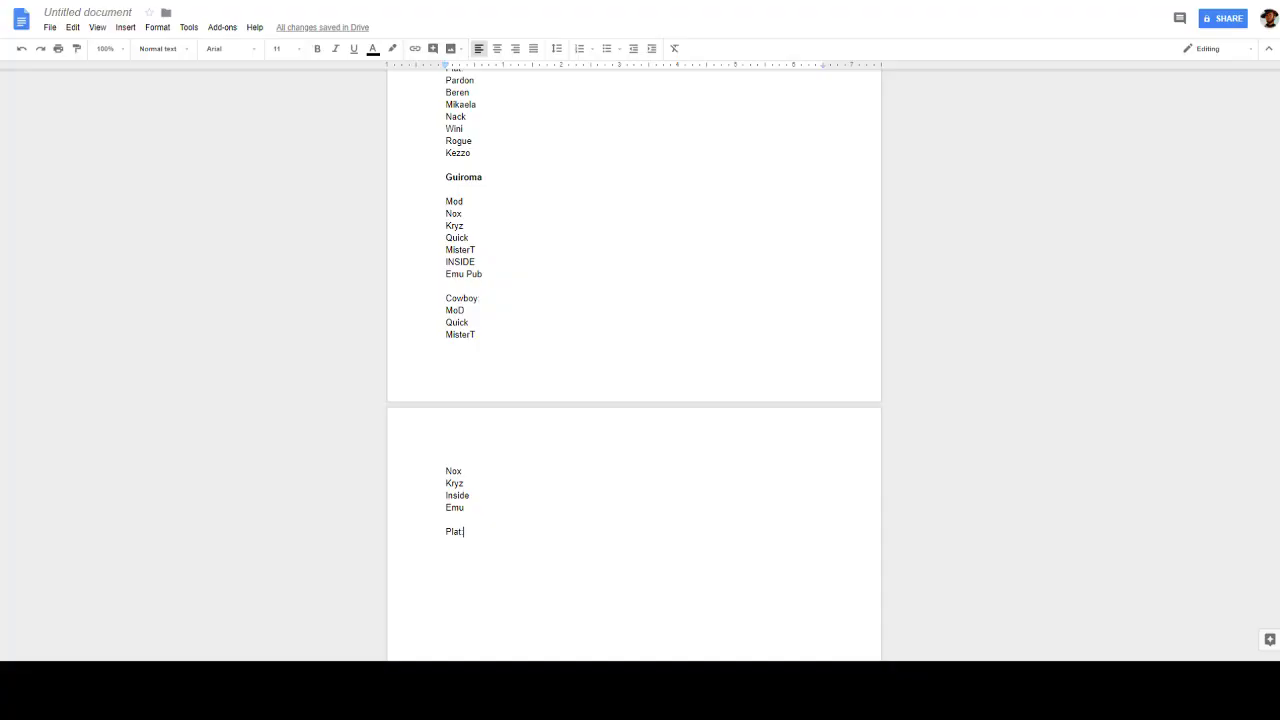
key("ctrl+Tab")
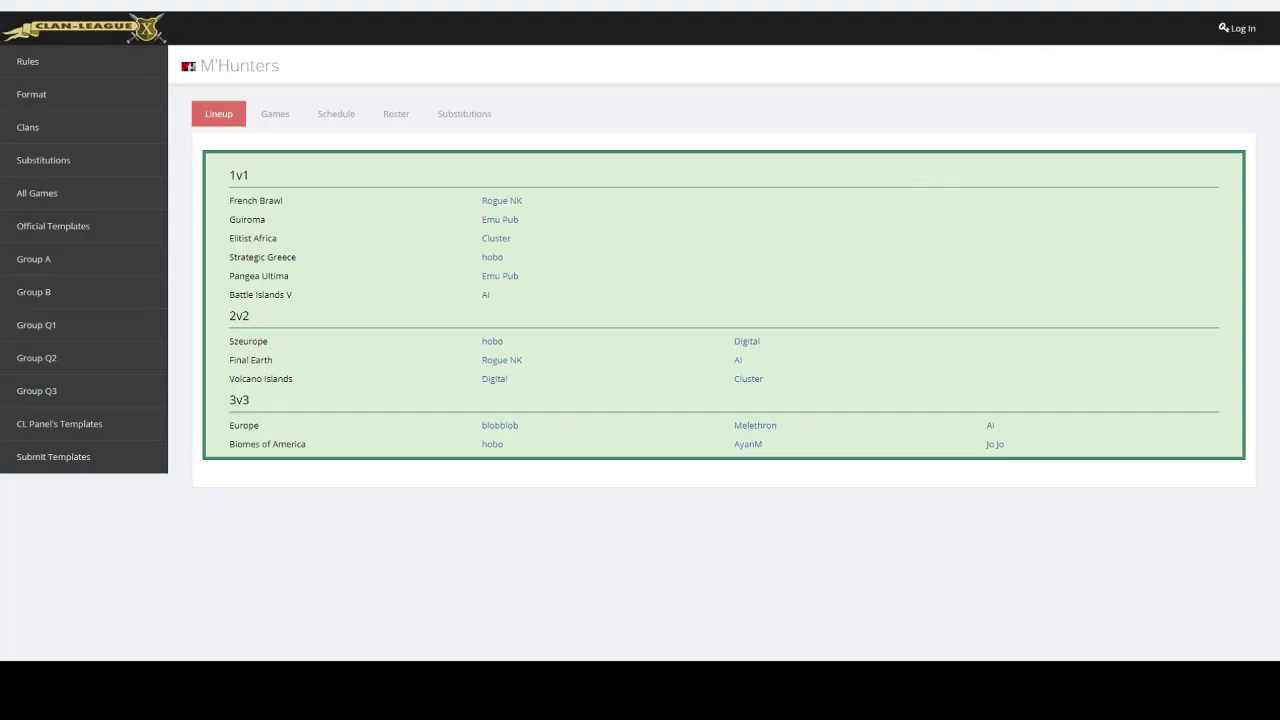
key("ctrl+t")
key("ctrl+w")
key("ctrl+Tab")
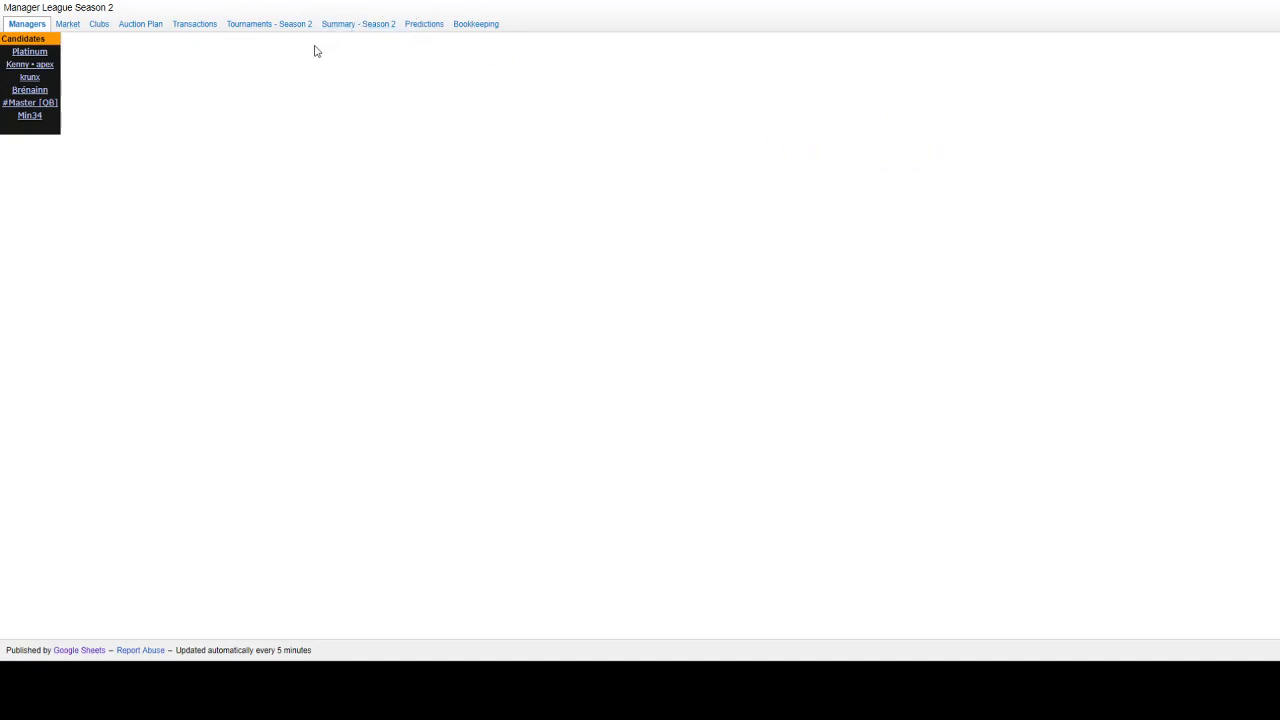
left_click(245, 28)
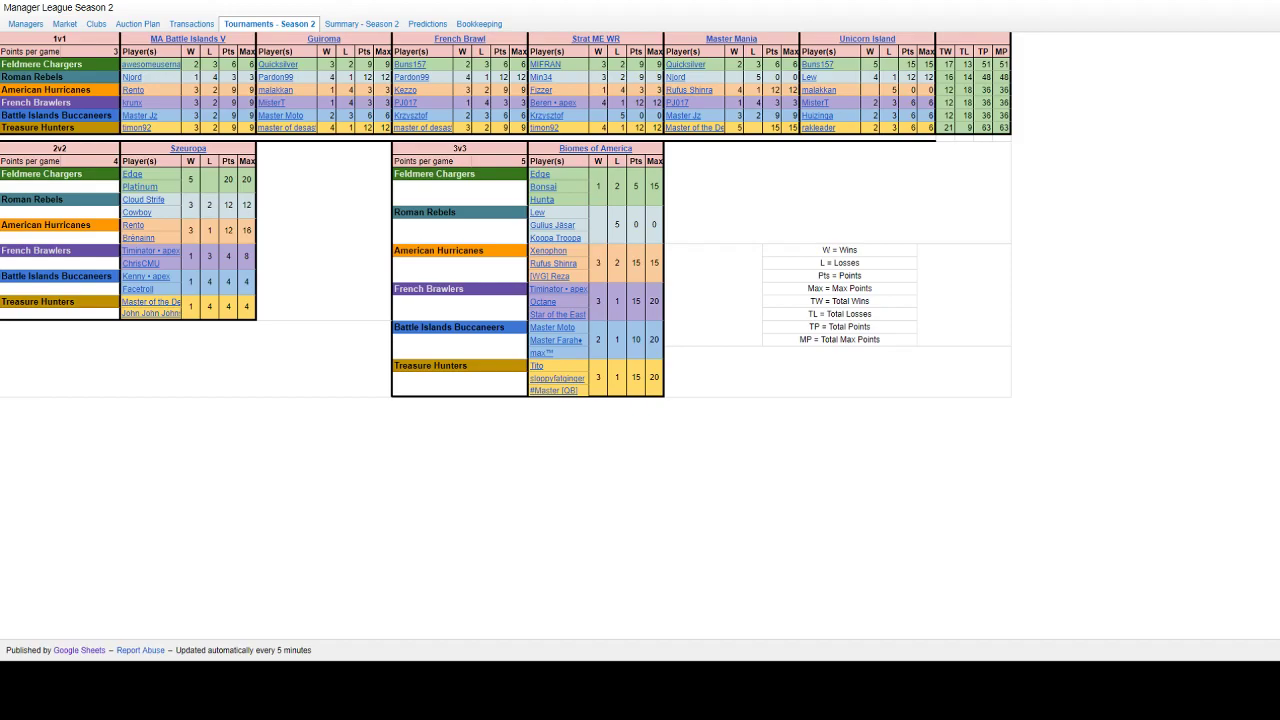
Return to the rankings document, name it French Brawl and turn on link sharing so anyone with the link can view
key("ctrl+Tab")
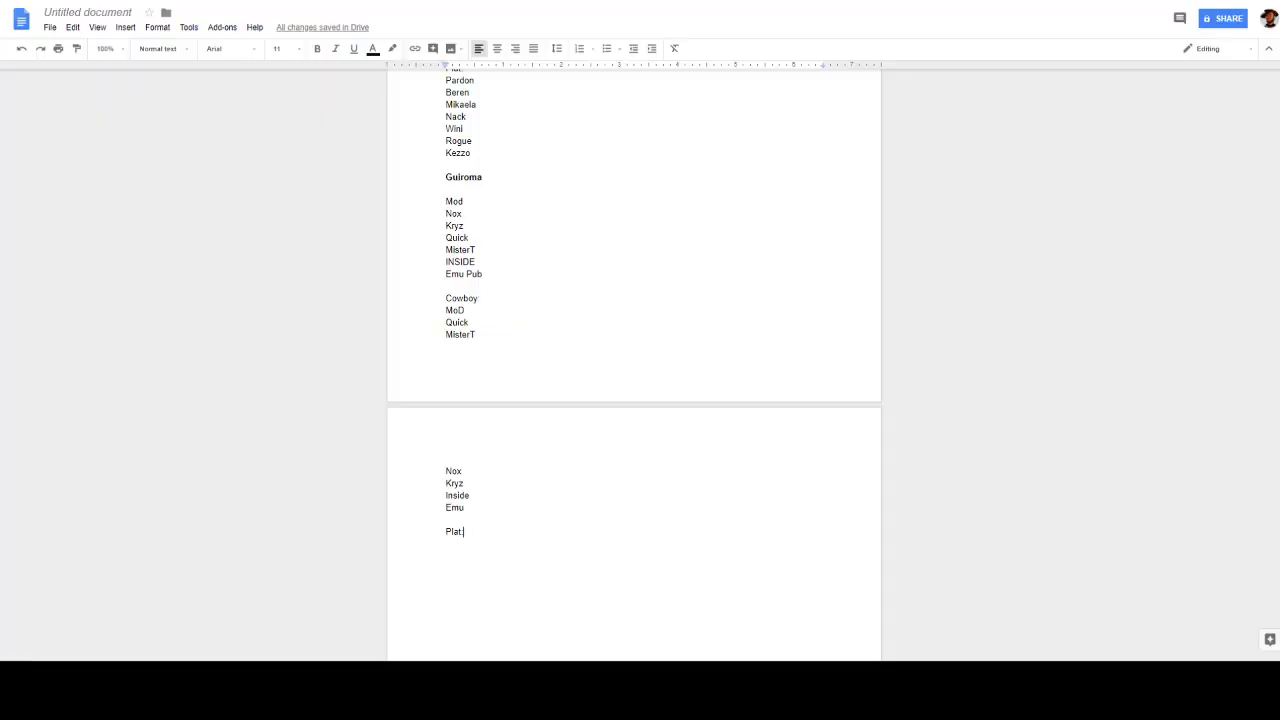
left_click(1228, 20)
left_click(566, 368)
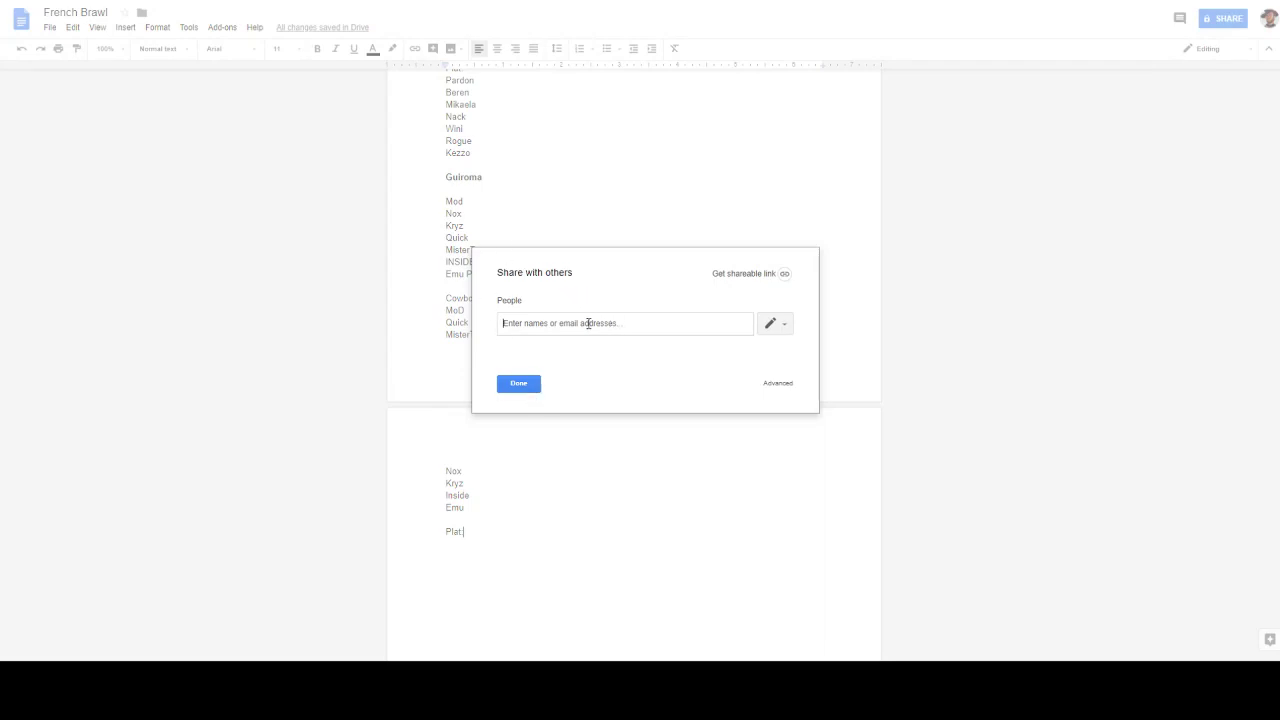
left_click(779, 277)
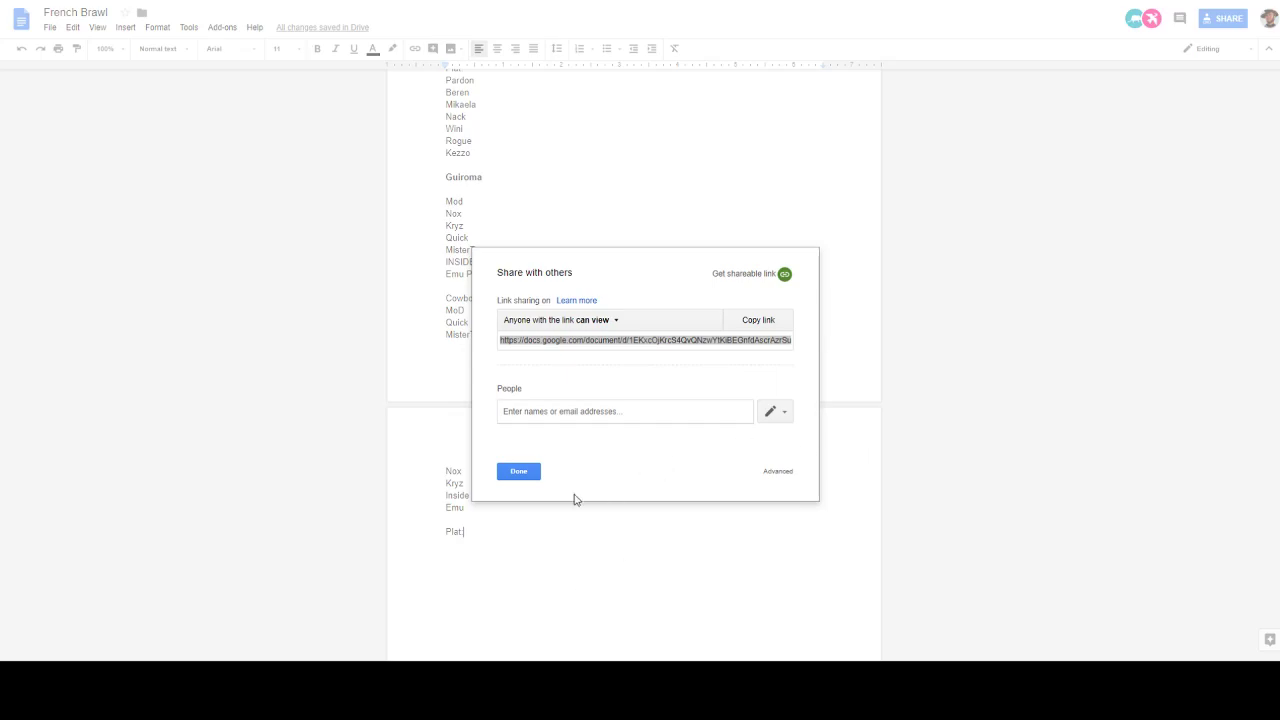
left_click(514, 484)
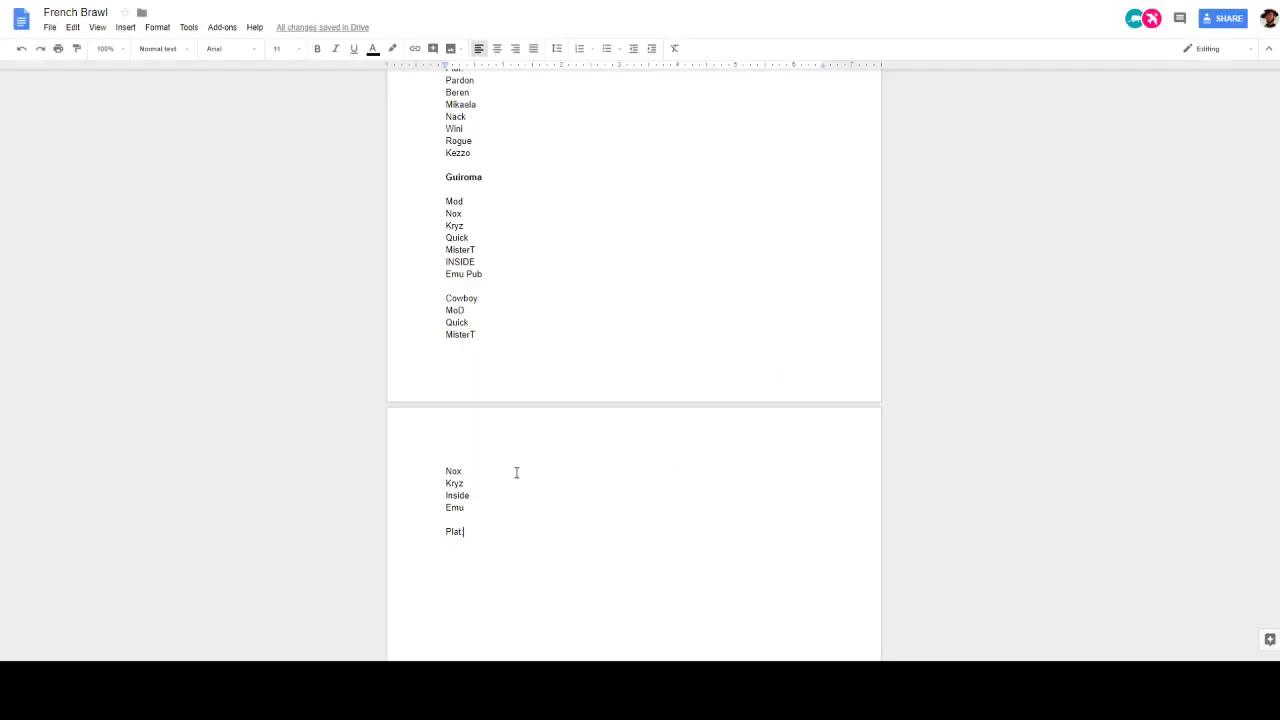
scroll(440, 354, "up", 3)
scroll(464, 378, "down", 7)
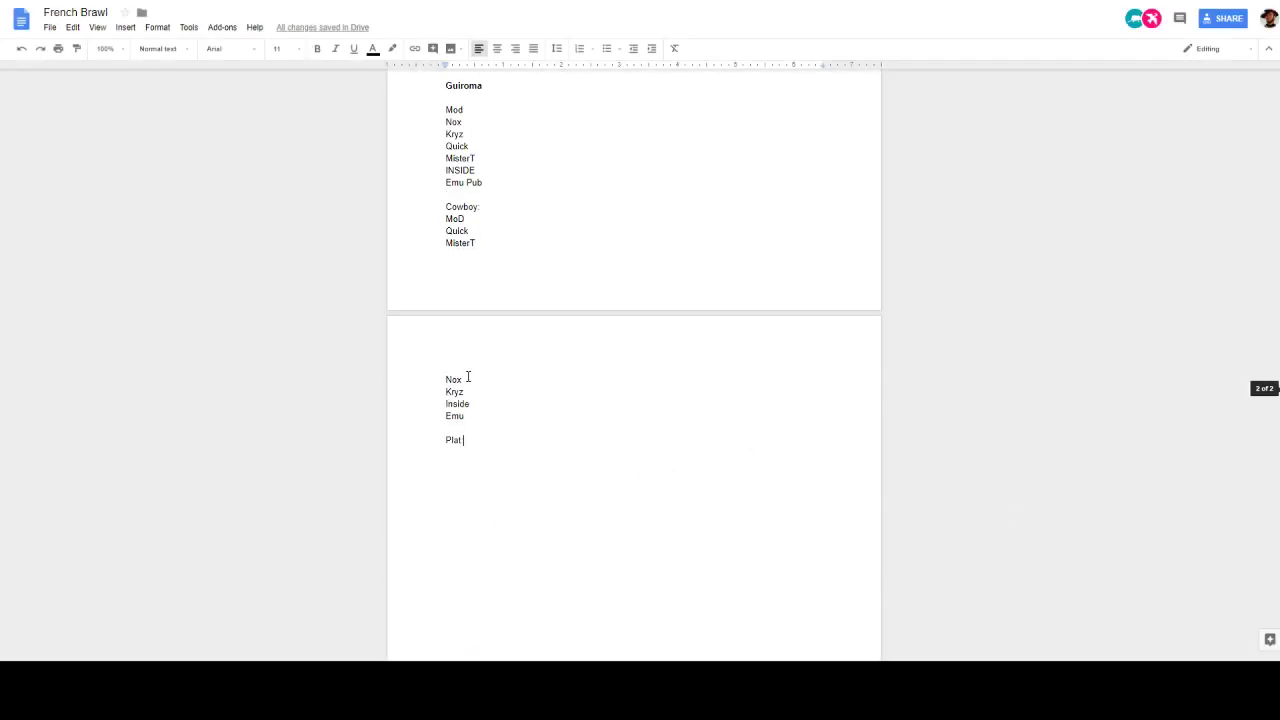
scroll(490, 365, "up", 7)
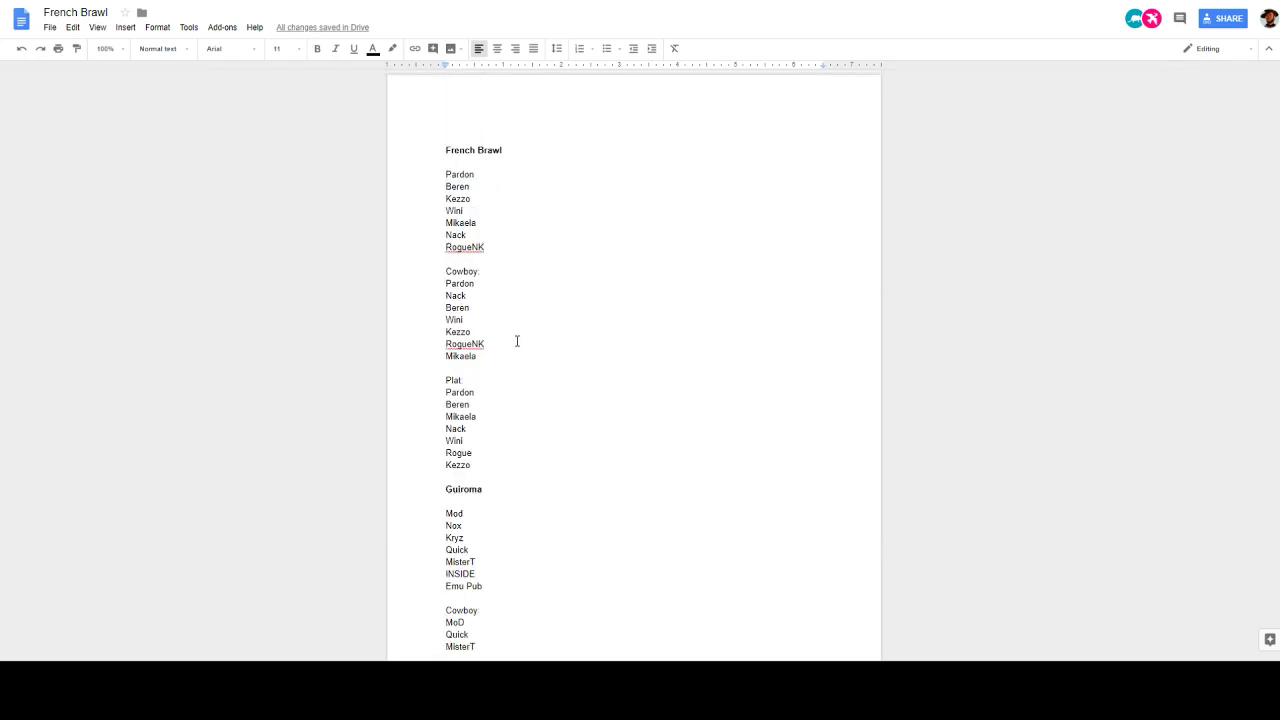
scroll(520, 332, "down", 3)
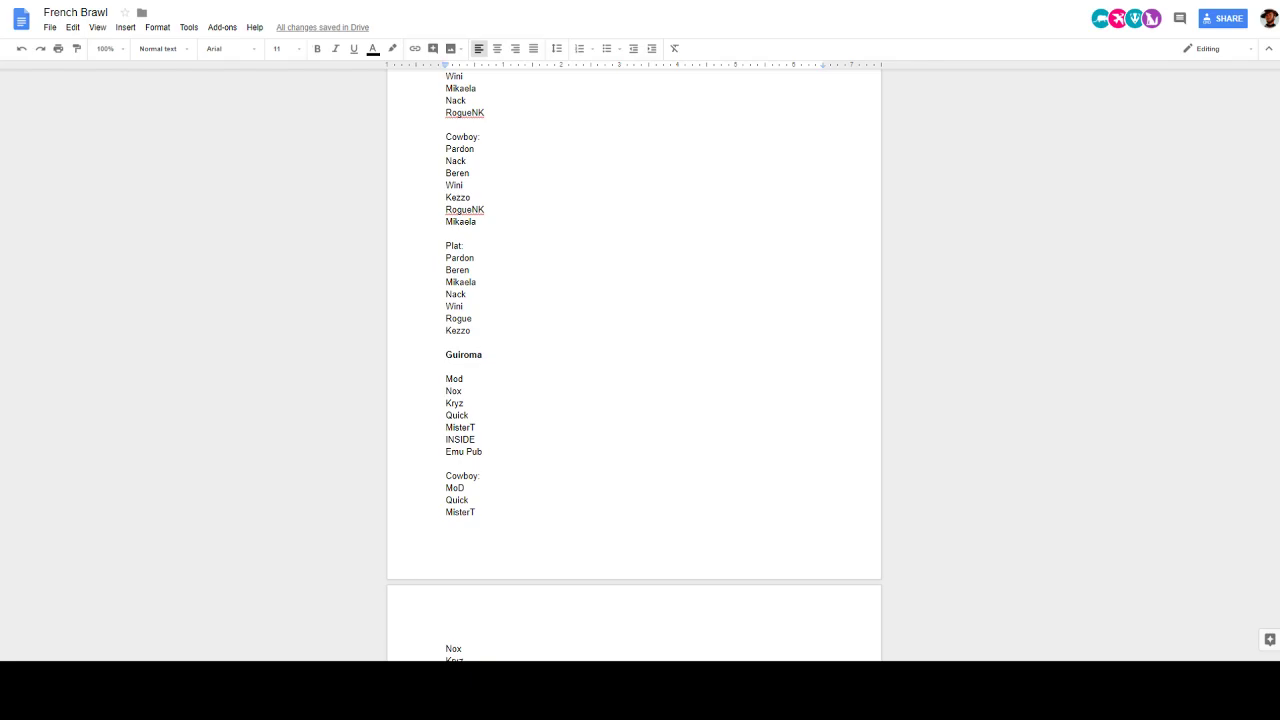
Begin Plat's Guiroma ranking under the "Plat:" heading with MoD and MT on separate lines
scroll(731, 529, "down", 2)
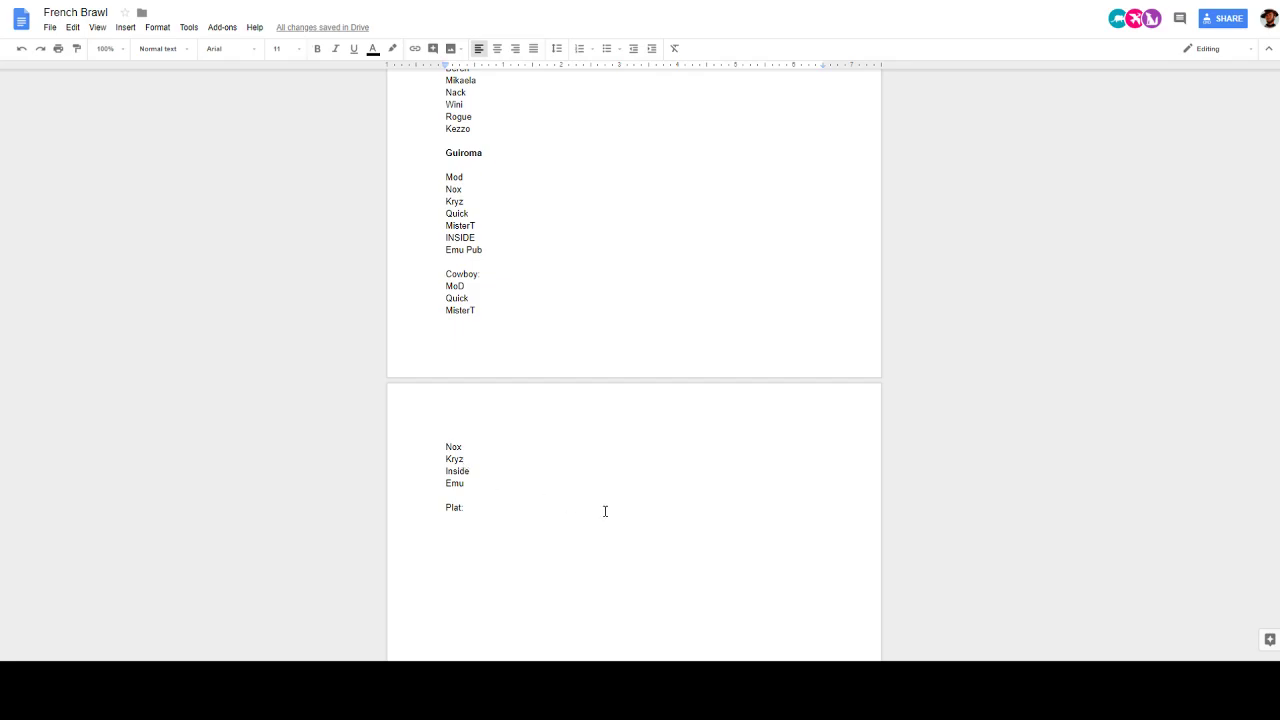
double_click(502, 532)
key("BackSpace")
key("BackSpace")
type(":")
key("Return")
type("Mod")
key("BackSpace")
type("D")
key("Return")
type("MT")
key("Return")
Continue Plat's Guiroma ranking with Nox, QS and INSIDE on separate lines
type("Quic")
key("BackSpace")
key("BackSpace")
key("BackSpace")
key("BackSpace")
type("Nox")
key("Return")
type("QS")
key("Return")
type("INSIDE")
key("Return")
Finish Plat's Guiroma ranking with Kyrz and Emu, leaving a blank line after it
type("Ky")
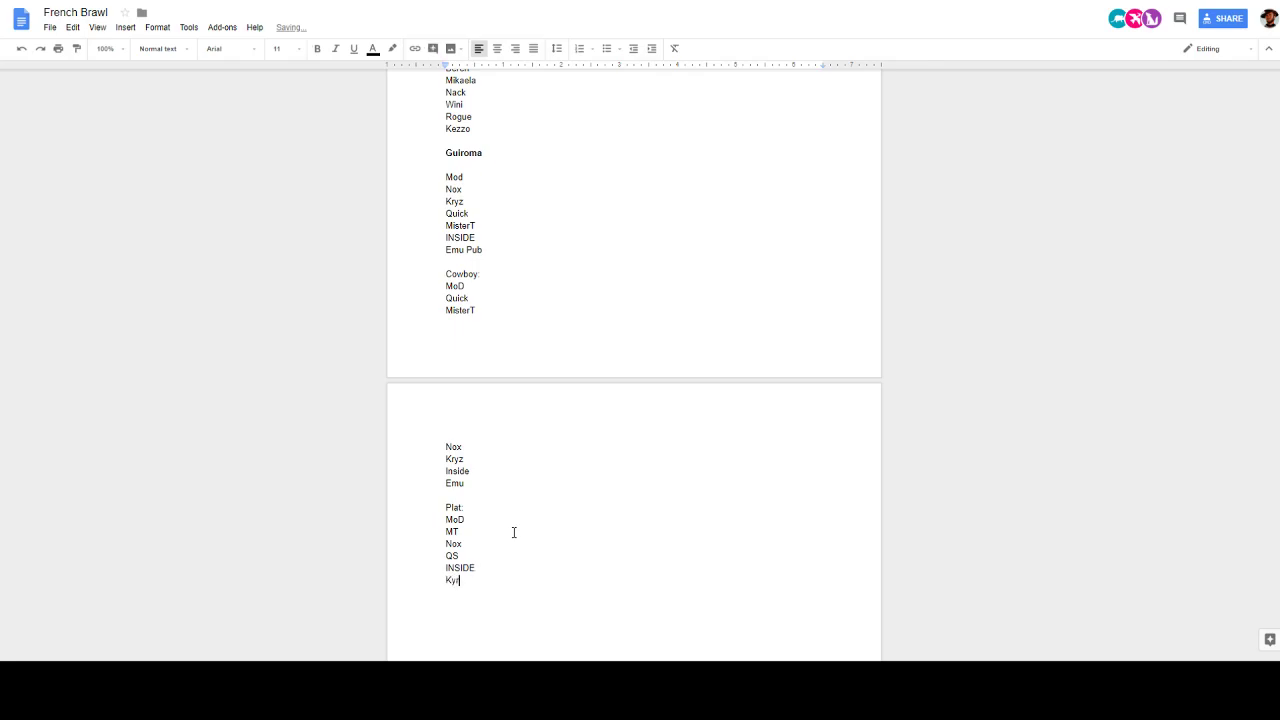
key("BackSpace")
type("yrz")
key("Return")
type("Emu")
key("Return")
key("Return")
Switch to the Clan League site and open MASTER Clan from the Group A standings
scroll(566, 469, "down", 3)
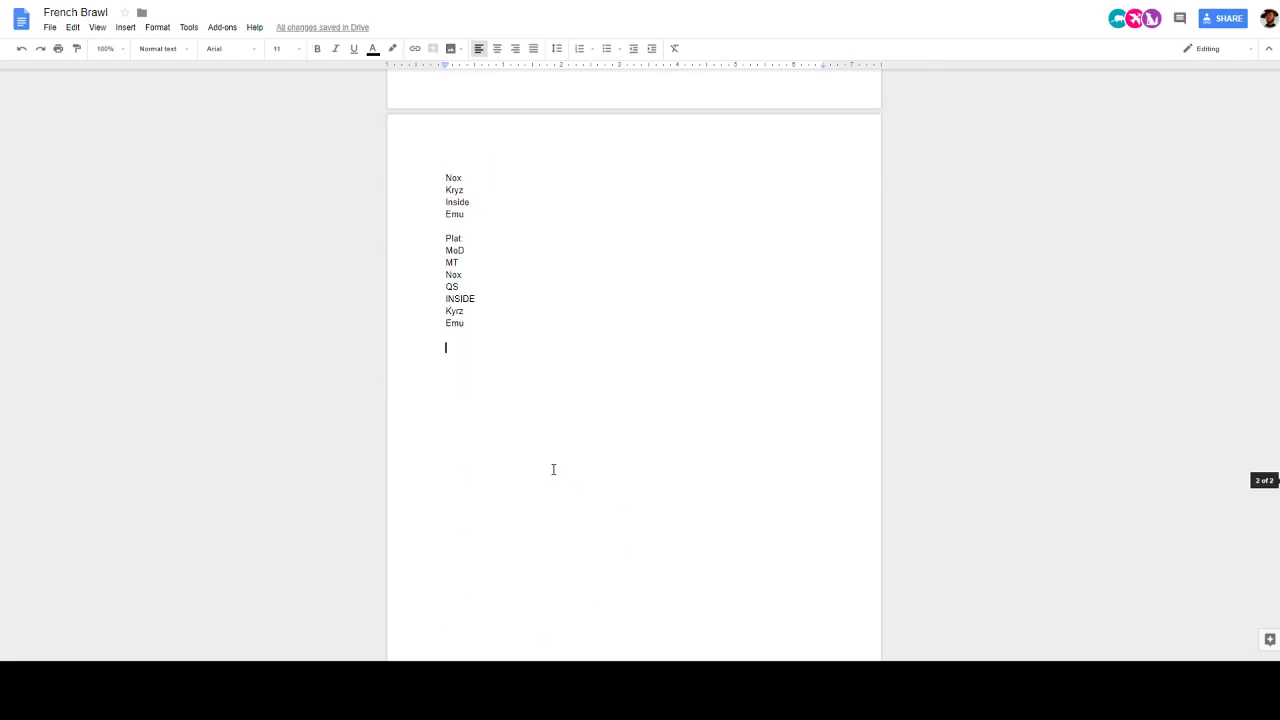
scroll(533, 434, "up", 7)
scroll(557, 460, "down", 5)
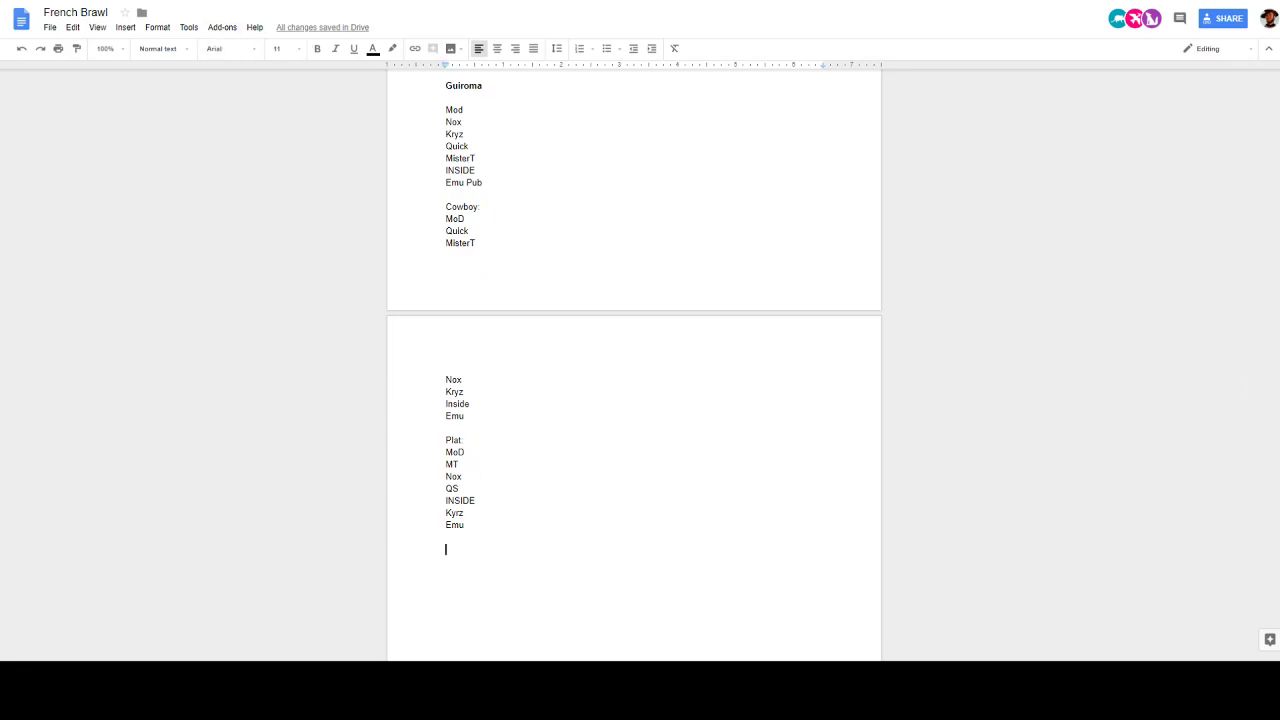
key("ctrl+Tab")
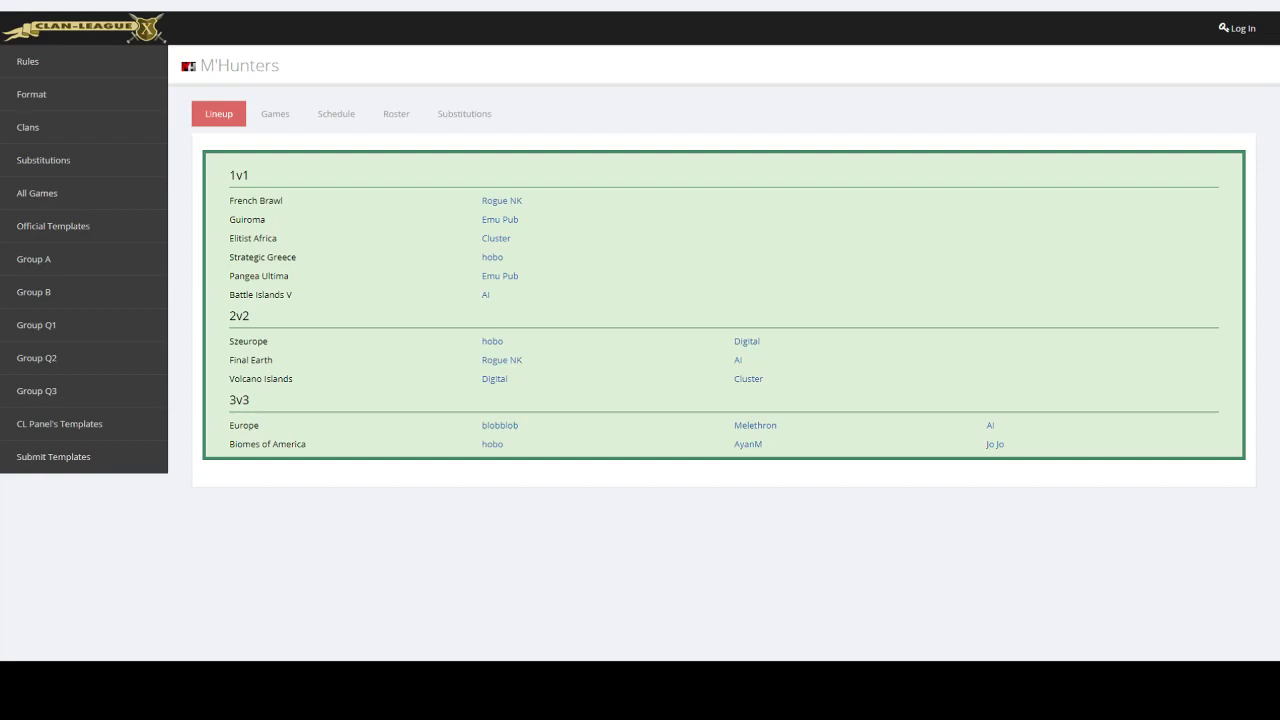
left_click(33, 259)
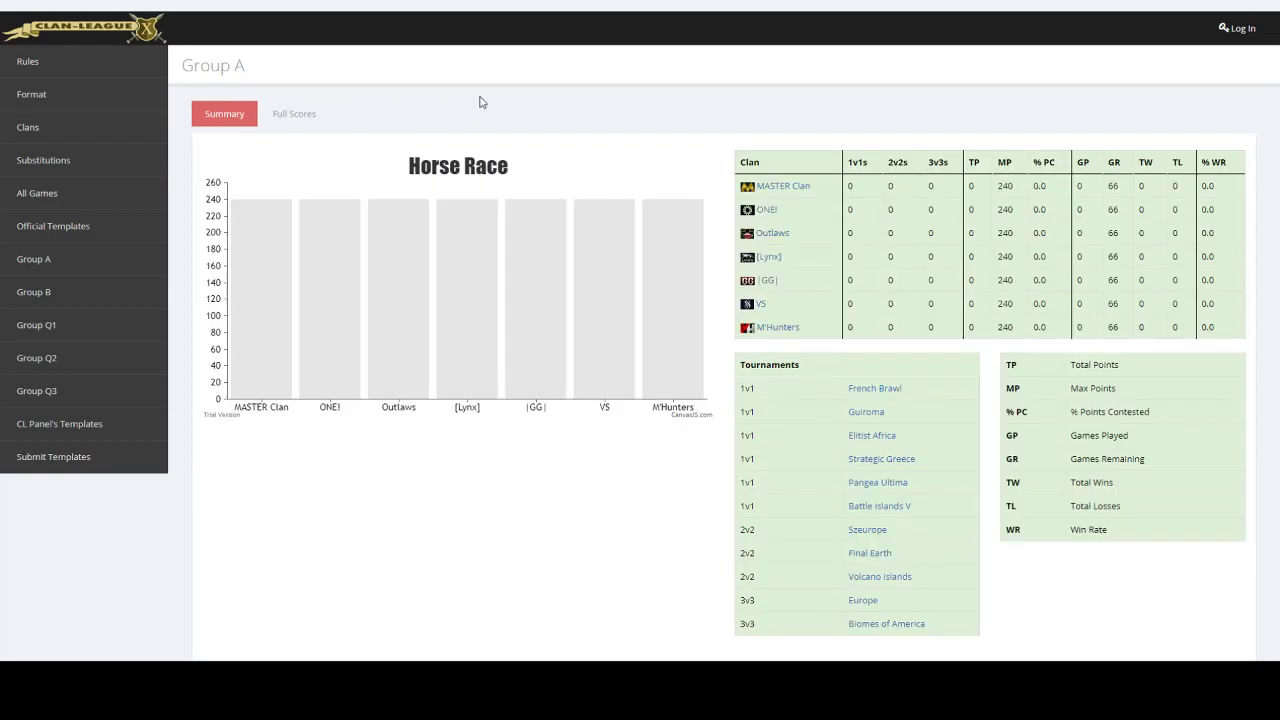
left_click(783, 186)
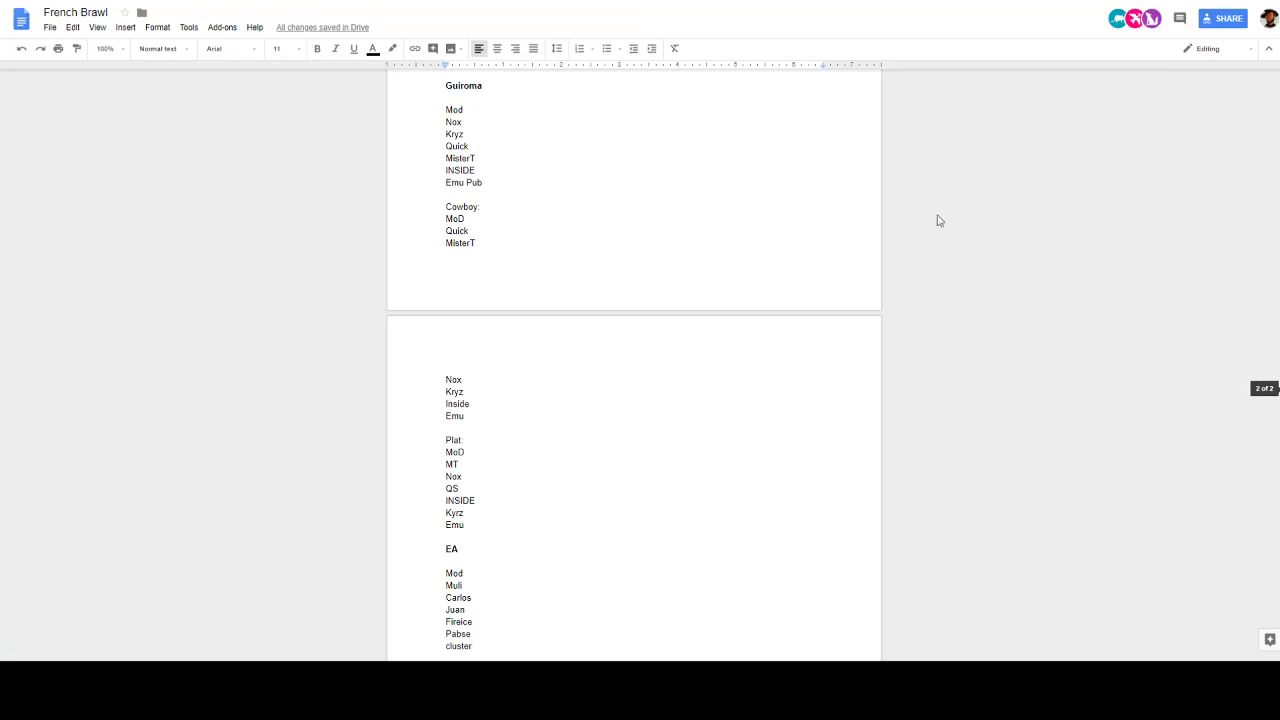
Add a "Cowboy:" heading below the EA player list in the French Brawl document, separated by a blank line
scroll(566, 531, "down", 3)
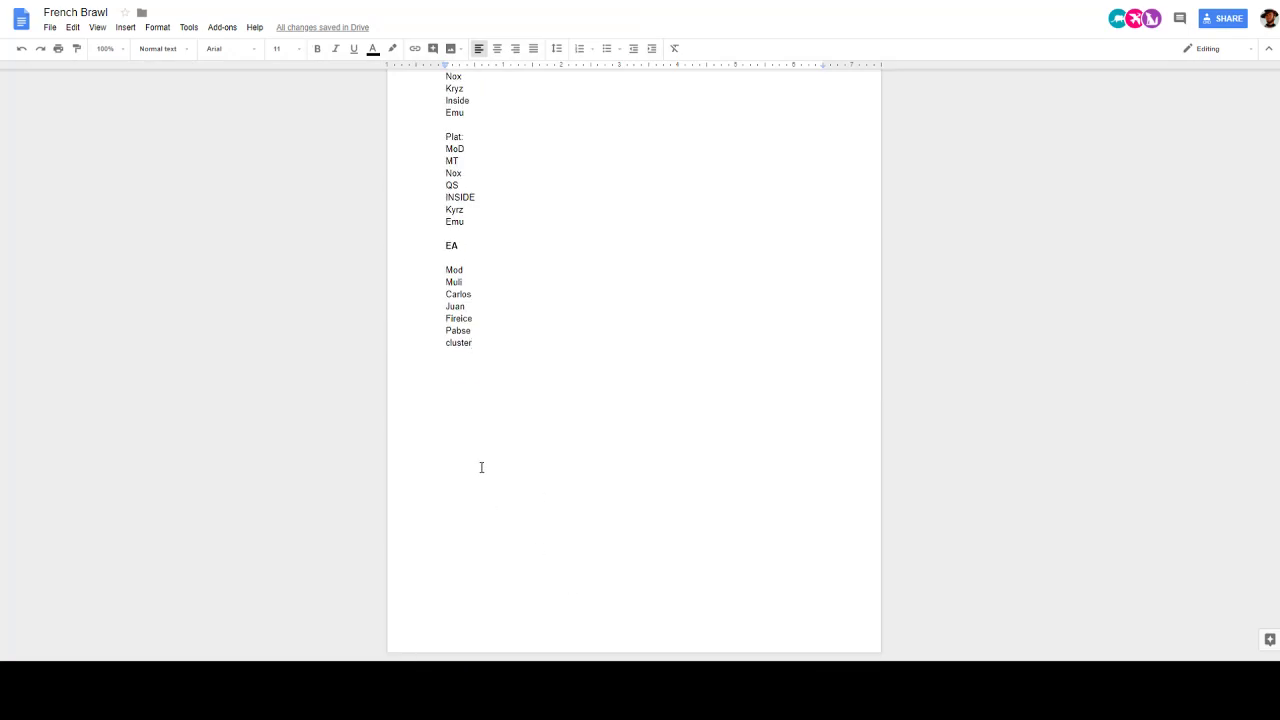
key("Return")
key("Return")
type("Cowbo")
key("BackSpace")
type("oy:")
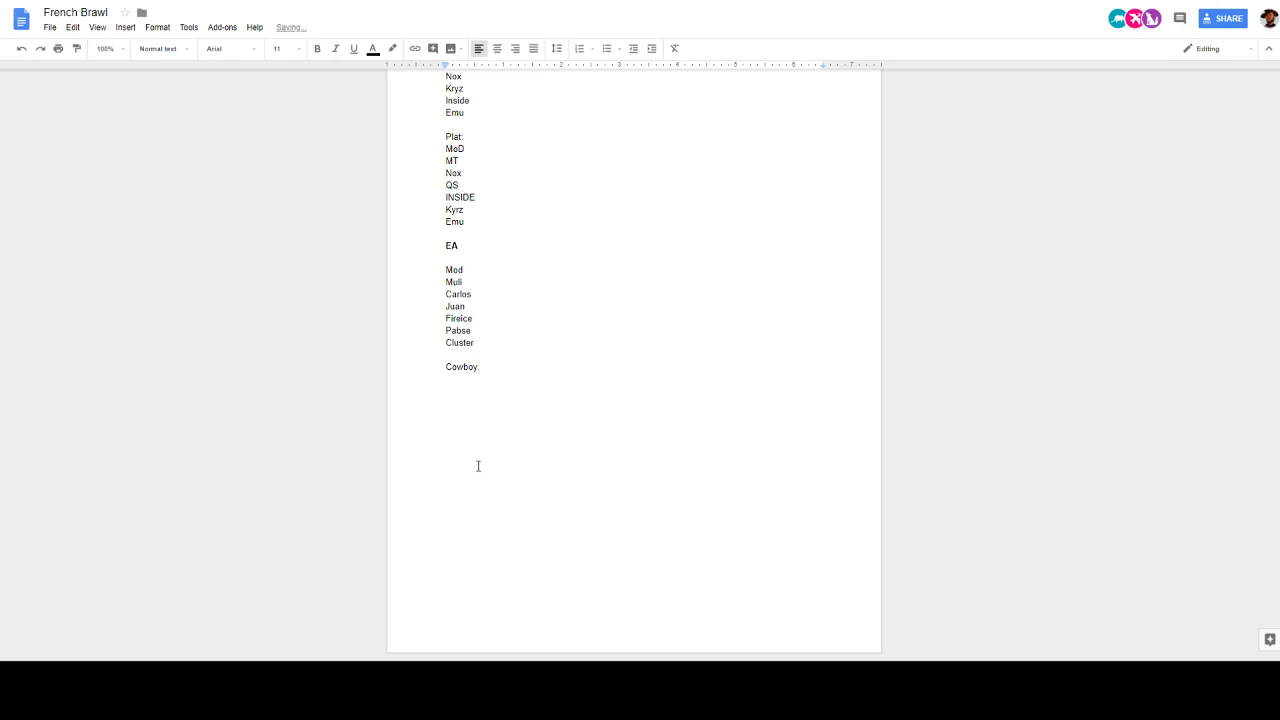
Enter Cowboy's first four EA ranks on separate lines: MoD, the fourth player of the EA list, Muli and FireIce
key("Return")
type("MoD")
key("Return")
type("Muli")
key("Return")
type("Juan")
key("Return")
type("Fireice")
key("Return")
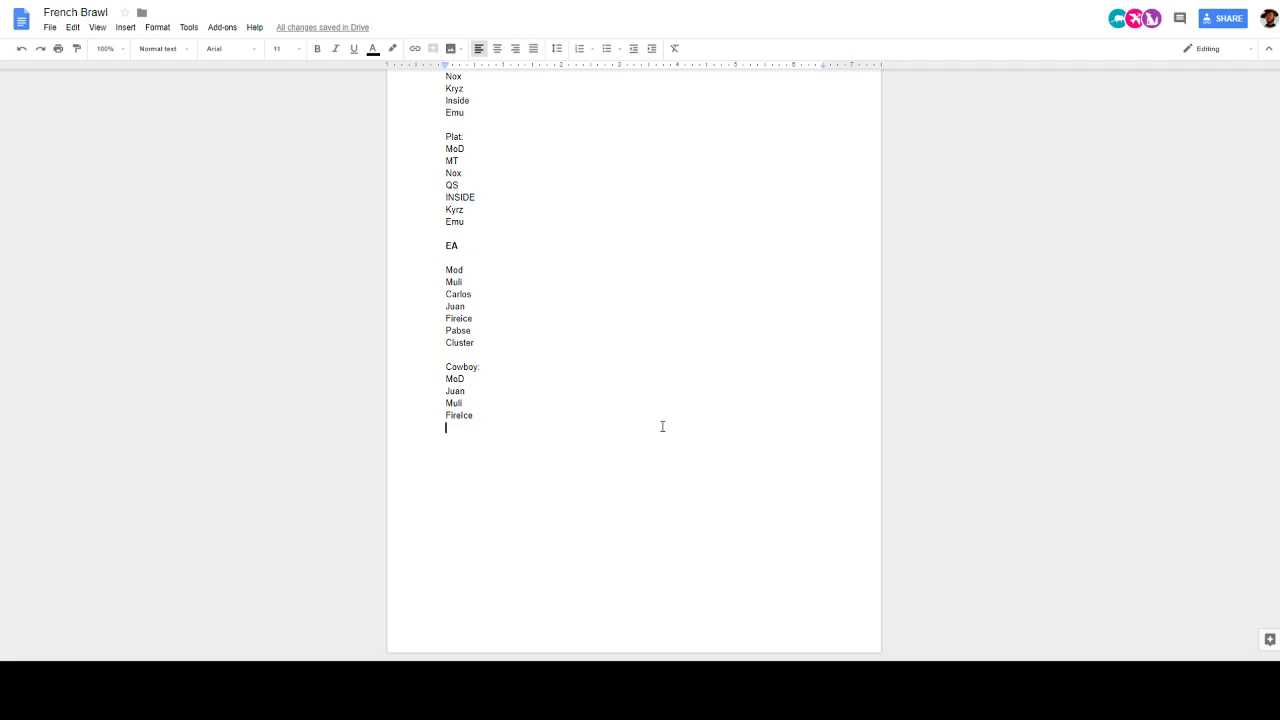
Complete Cowboy's EA ranking below FireIce with the third player of the EA list, Cluster and Pabse
type("Cluster")
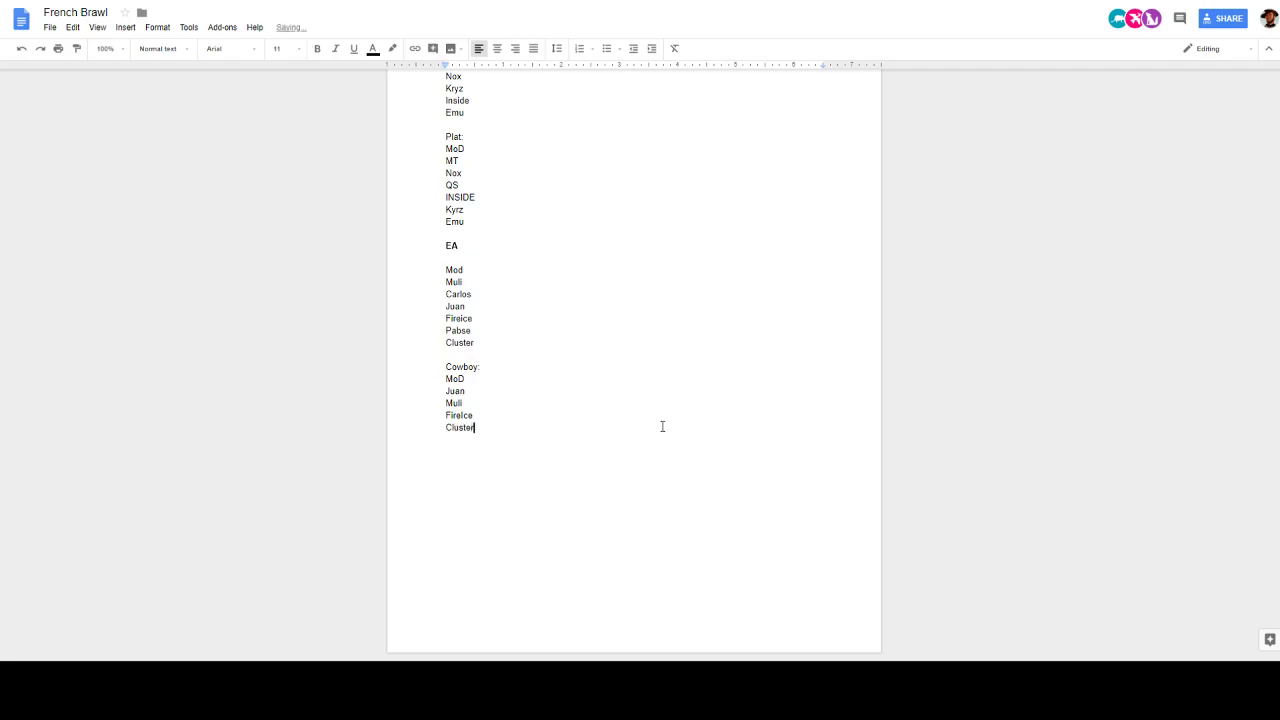
key("Return")
type("Pabse")
left_click(489, 418)
key("Return")
type("Carlos")
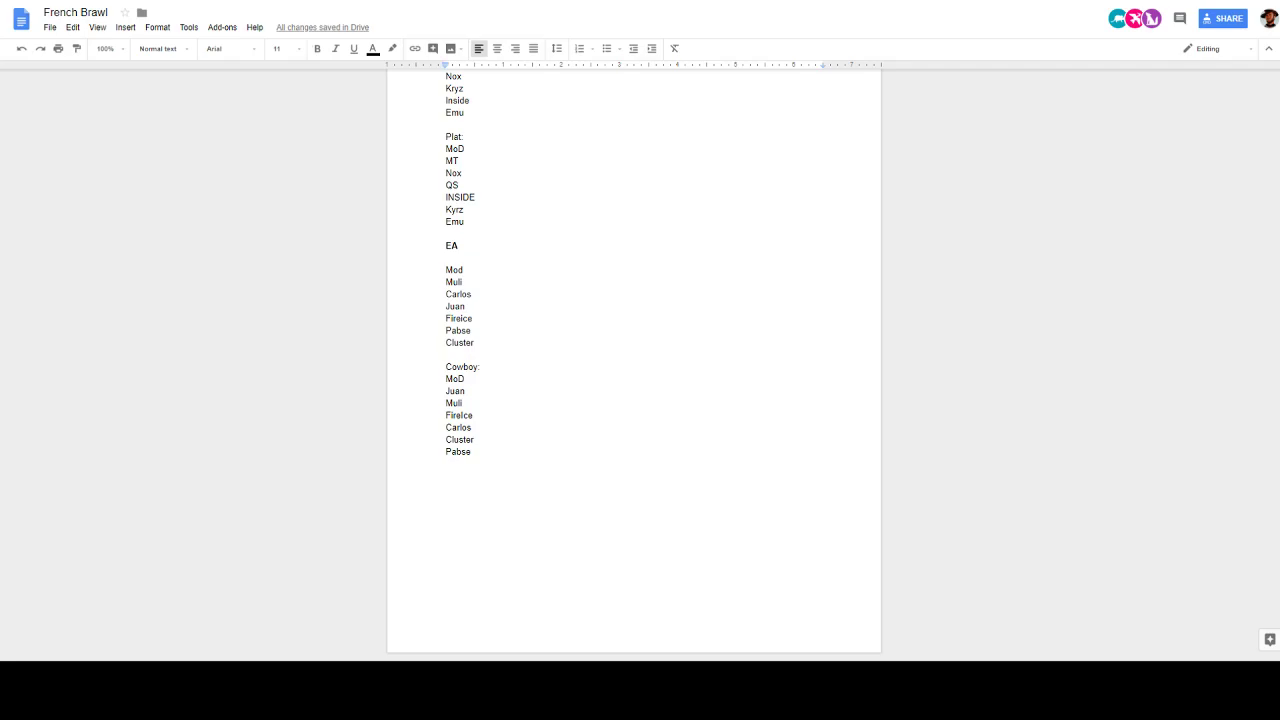
Add a "Plat:" heading below Cowboy's EA ranking, separated by a blank line, and enter MoD as the first rank
key("Return")
key("Return")
type("Plat")
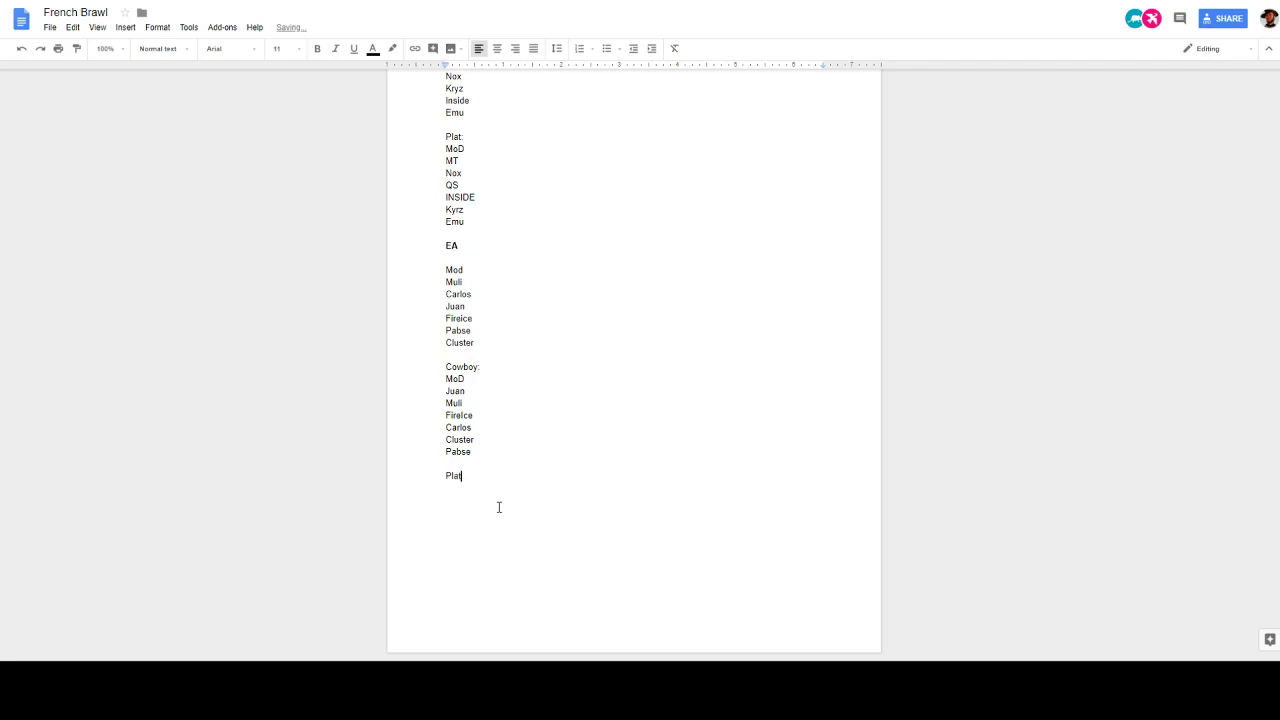
type(":")
key("Return")
type("MoD")
key("Return")
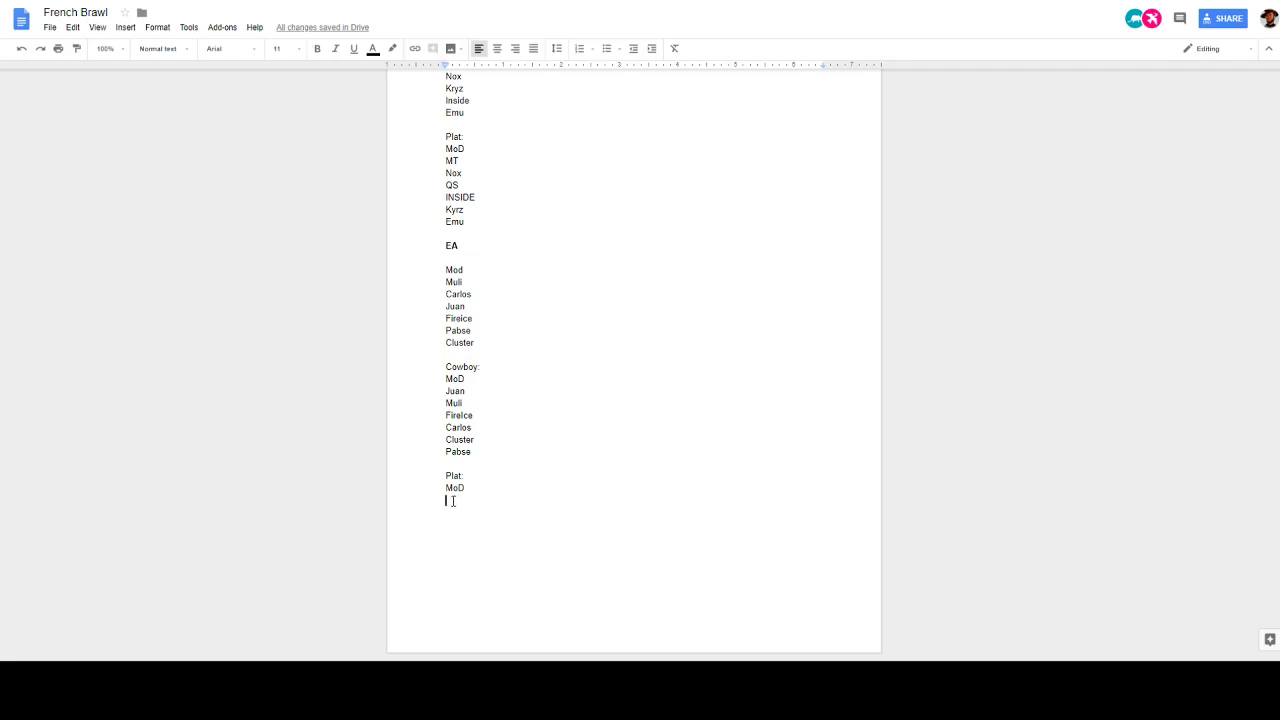
Extend Plat's EA ranking below MoD with FireIce, the fourth player of the EA list and Muli
key("Return")
type("Muli")
key("Return")
type("F")
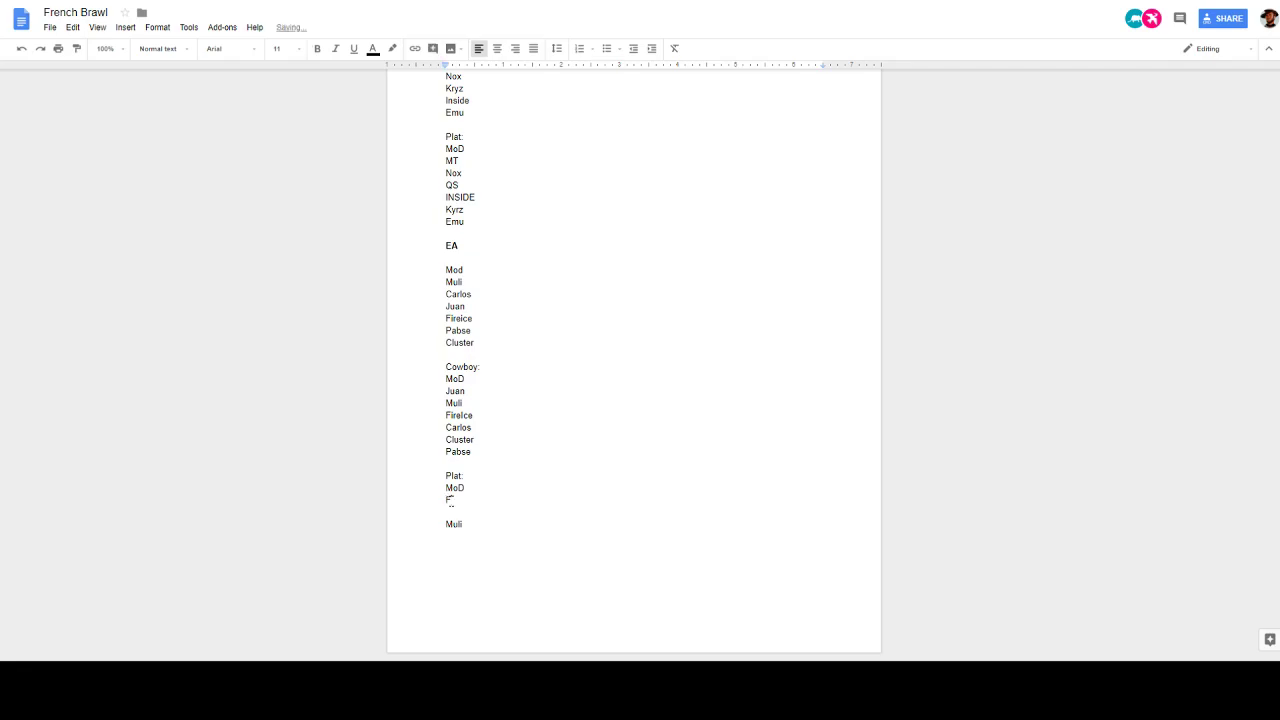
type("irelce")
key("Return")
type("Juan")
key("Delete")
key("Down")
key("Down")
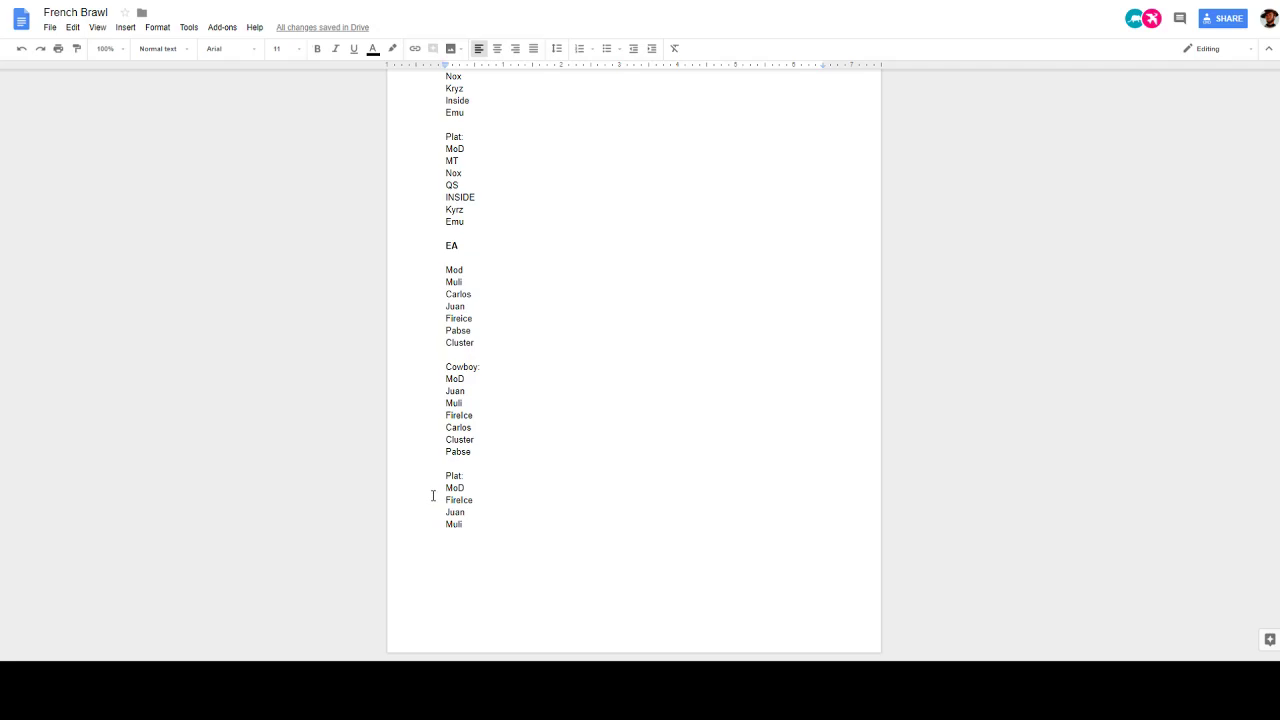
Finish Plat's EA ranking with Cluster, Pabse and the third player of the EA list, leaving a blank line after it
type("Cluster")
key("Return")
type("Pabse")
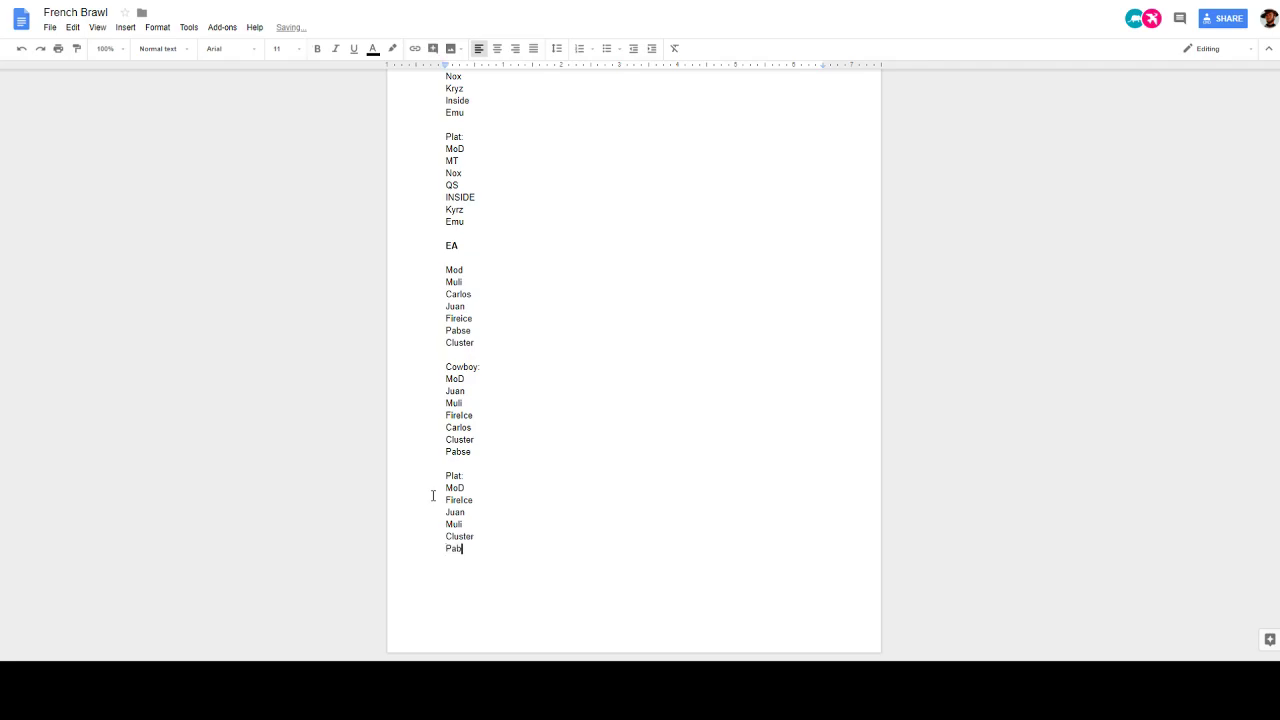
key("Return")
type("Carlos")
key("Return")
key("Return")
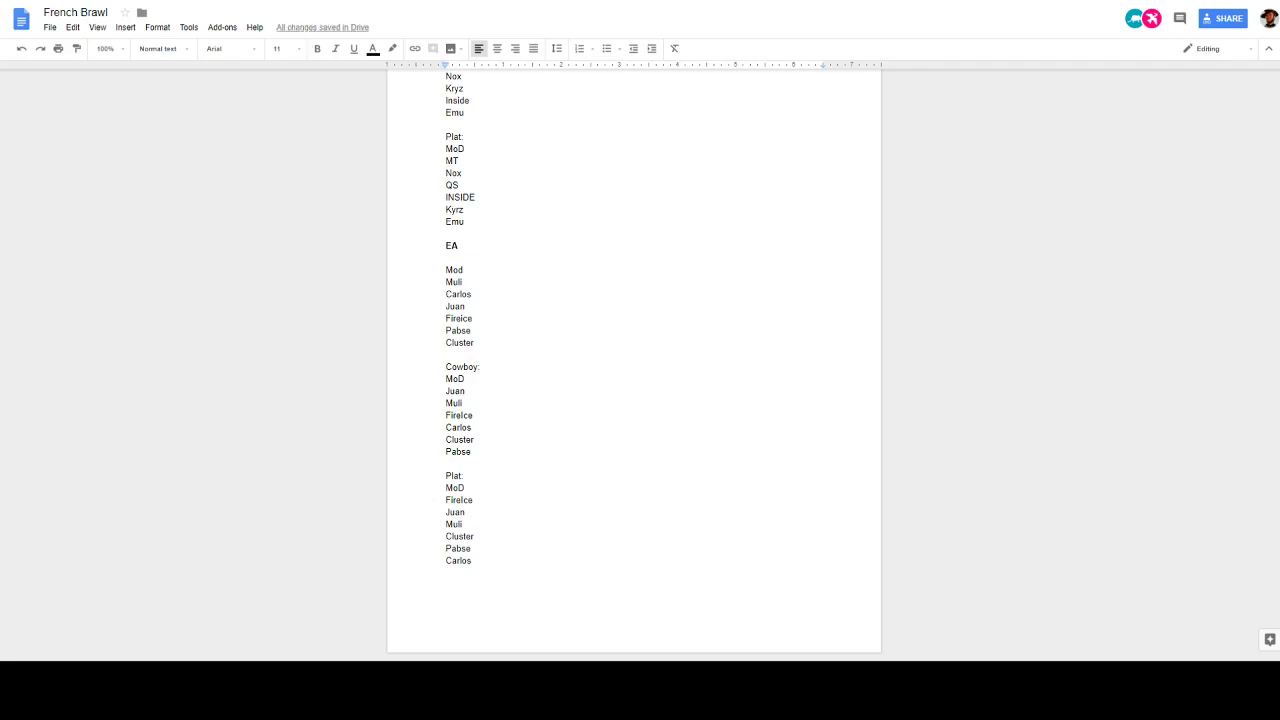
Check the Season 2 tournament results in the Manager League spreadsheet and return to the French Brawl document
key("ctrl+Tab")
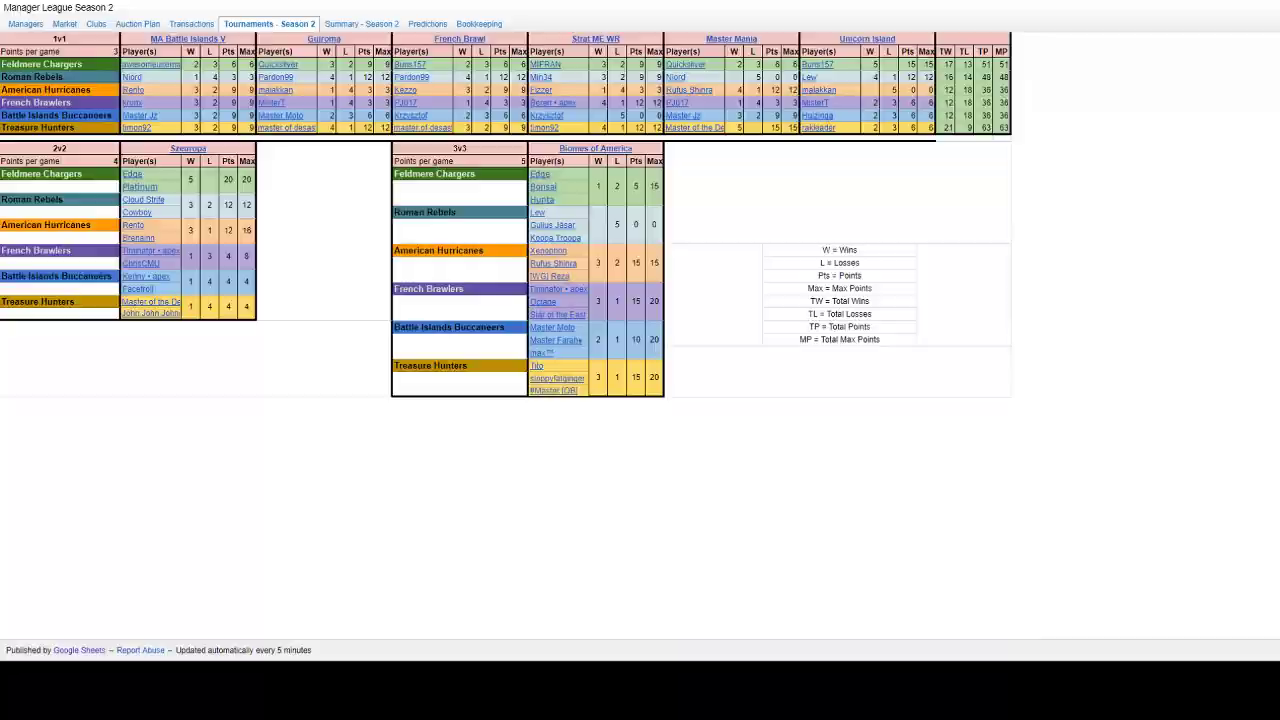
key("ctrl+Tab")
key("ctrl+Tab")
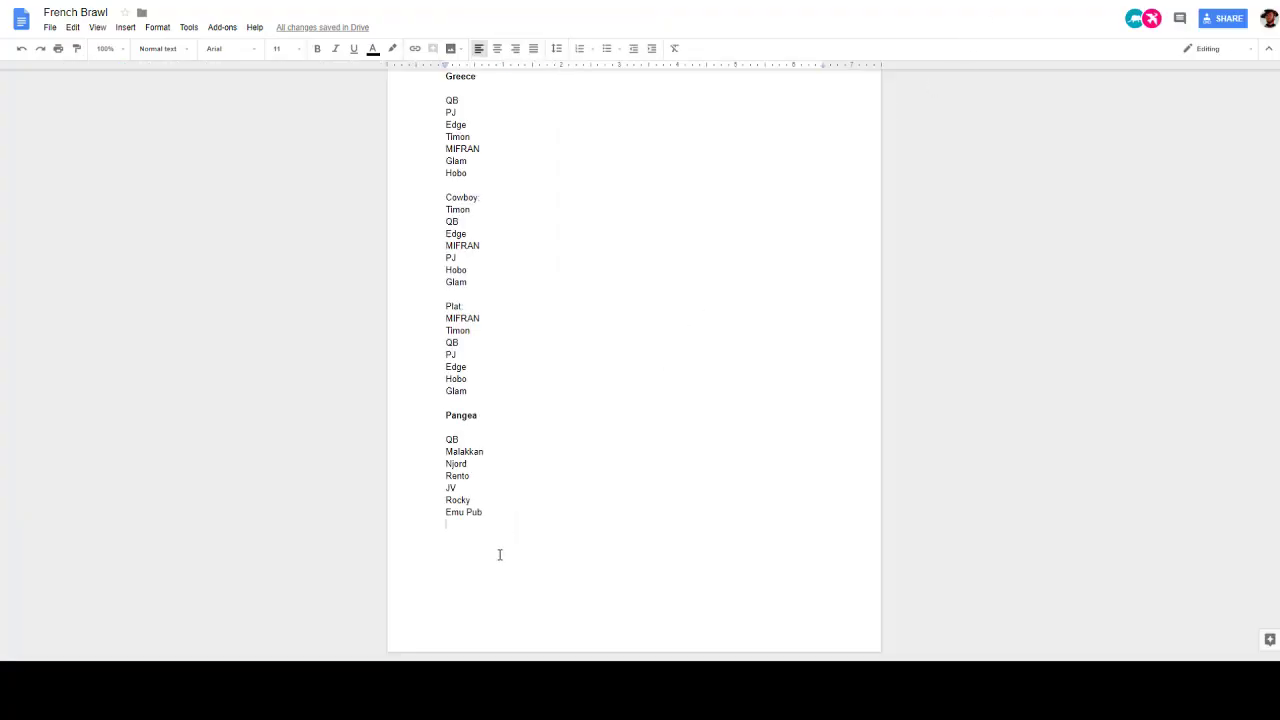
Add "Cowboy:" and "Plat:" headings below the Pangea player list, separated by blank lines
key("Return")
type("Cowboy:")
key("Return")
type("Plat")
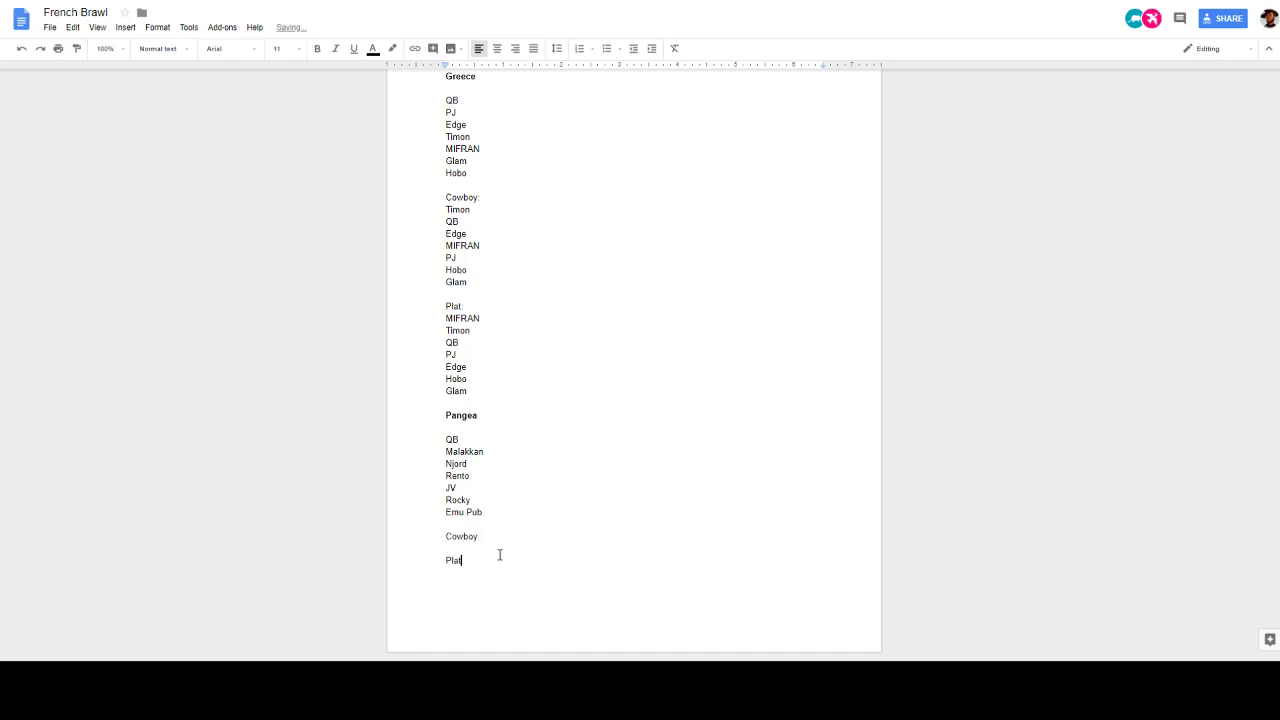
type(":")
Enter Cowboy's first four Pangea ranks on separate lines: Rento, QB, Malakkan and JV
left_click(499, 535)
key("Return")
type("Rento")
key("Return")
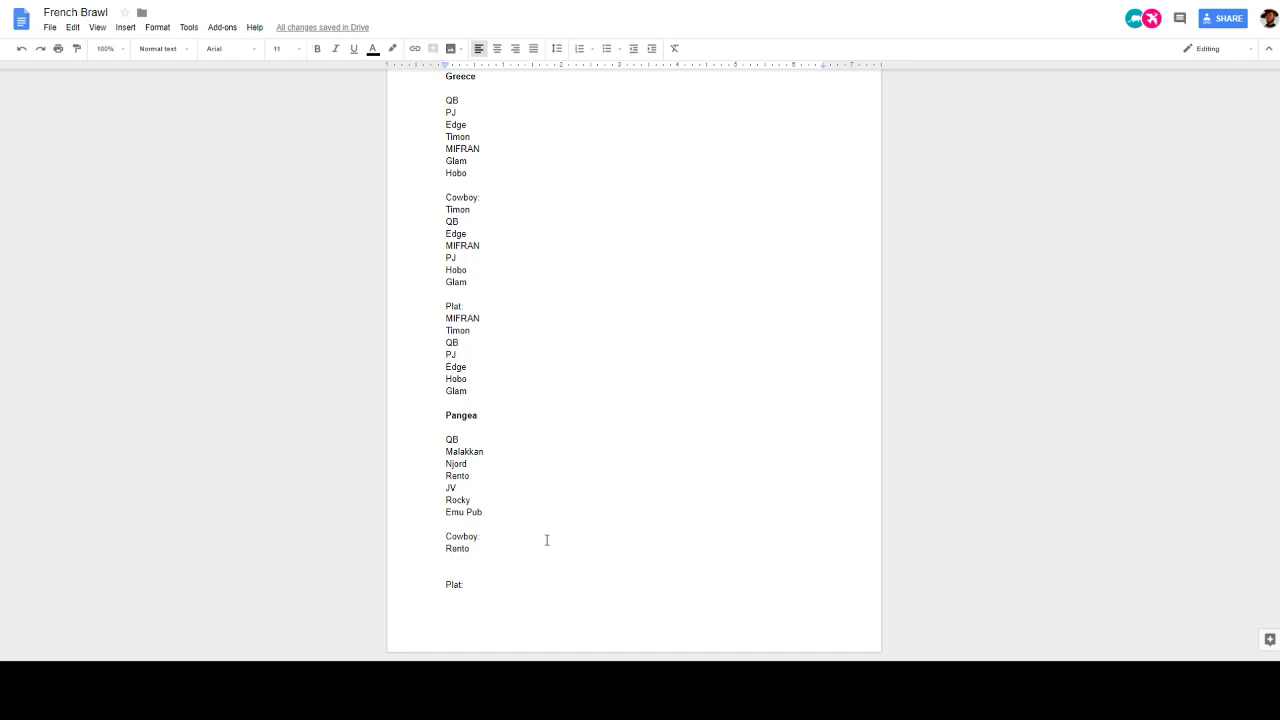
type("QB")
key("ctrl+Return")
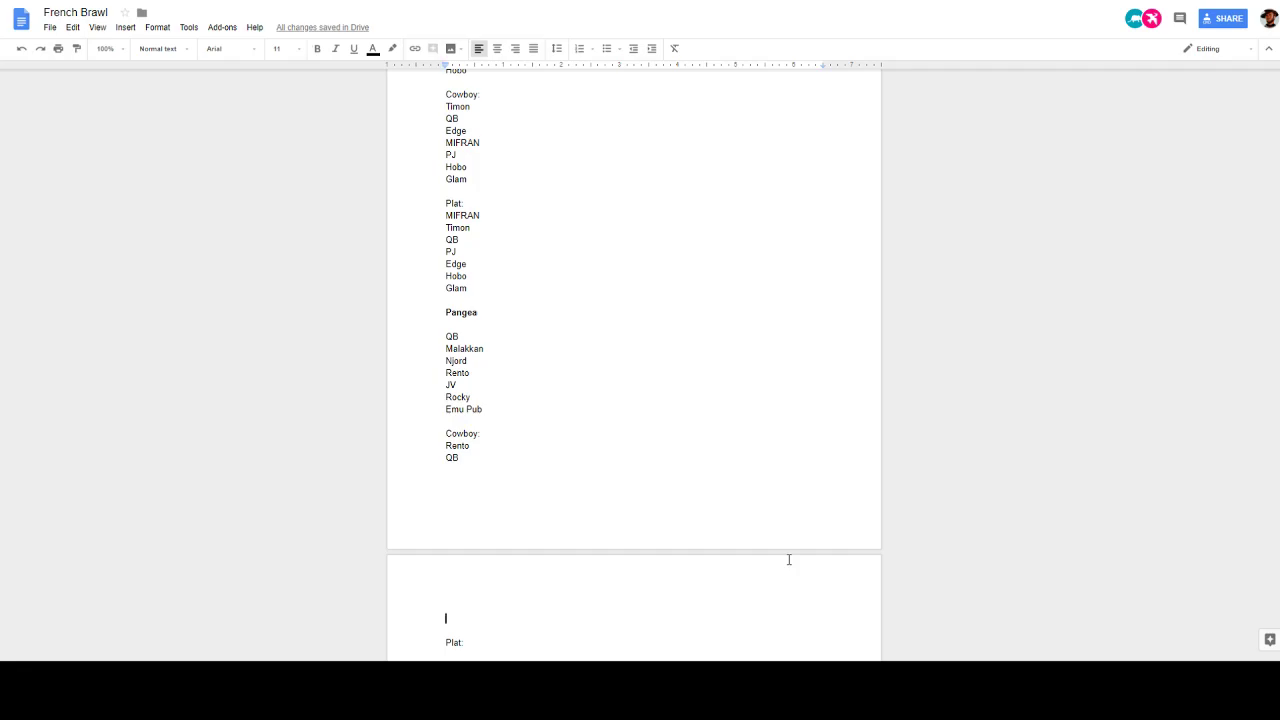
type("Malakkan")
key("Return")
type("J")
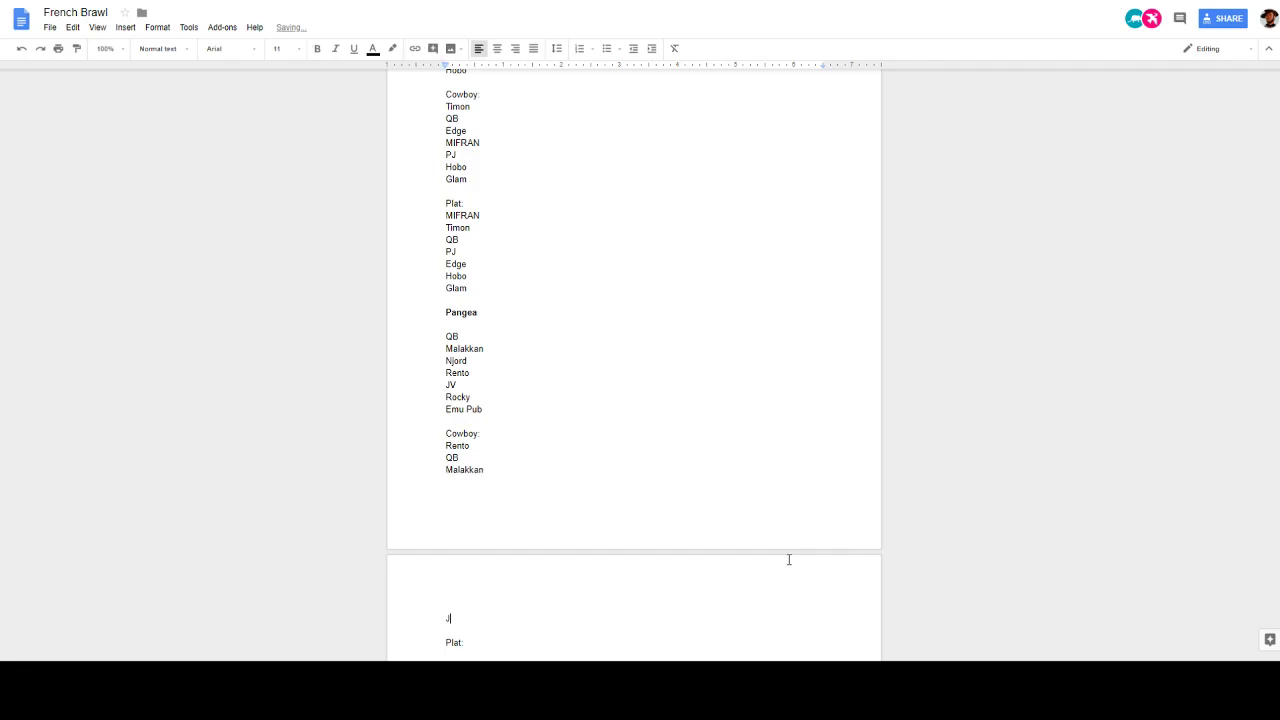
type("V")
Finish Cowboy's Pangea ranking with Njord, Emu and Rocky on separate lines
key("Return")
type("Njord")
key("Return")
type("Emu")
key("Return")
type("Rocky")
scroll(1049, 343, "down", 2)
Enter Rento, JV and QB as Plat's first three Pangea ranks on separate lines
left_click(478, 489)
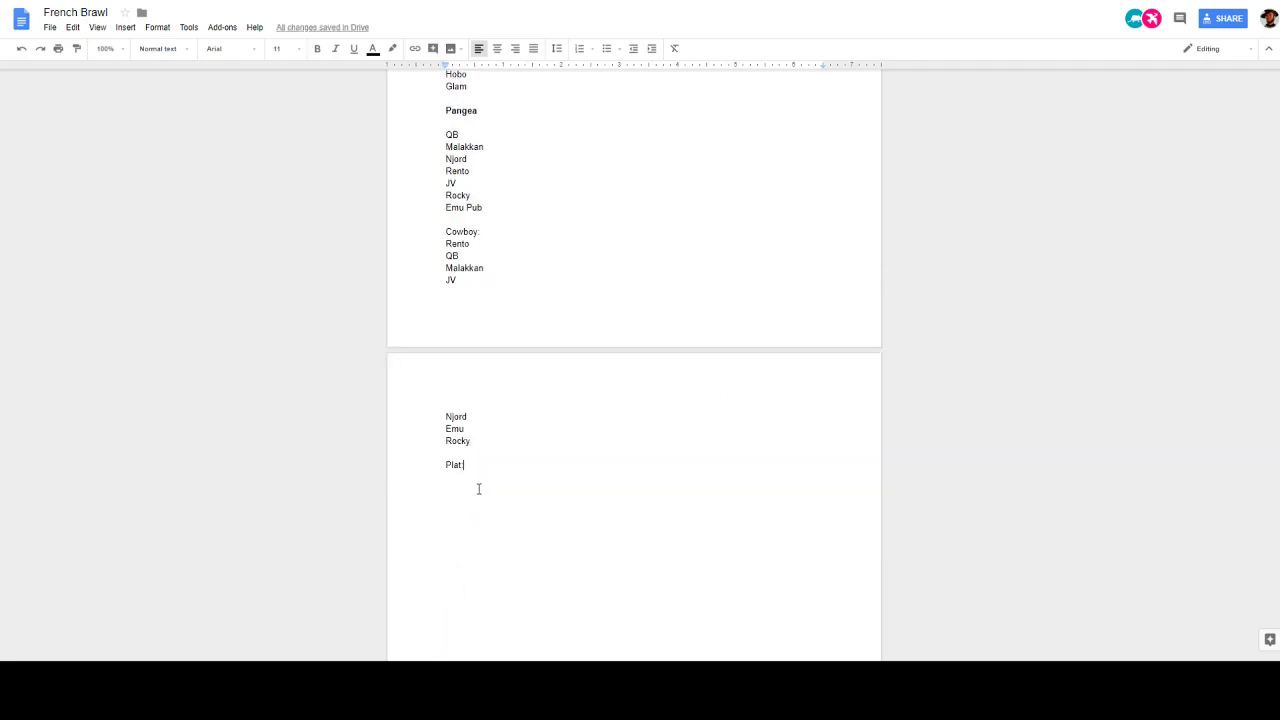
key("Return")
type("Rento")
key("Return")
type("JV")
key("Return")
type("QB")
key("BackSpace")
key("BackSpace")
type("QB")
key("Return")
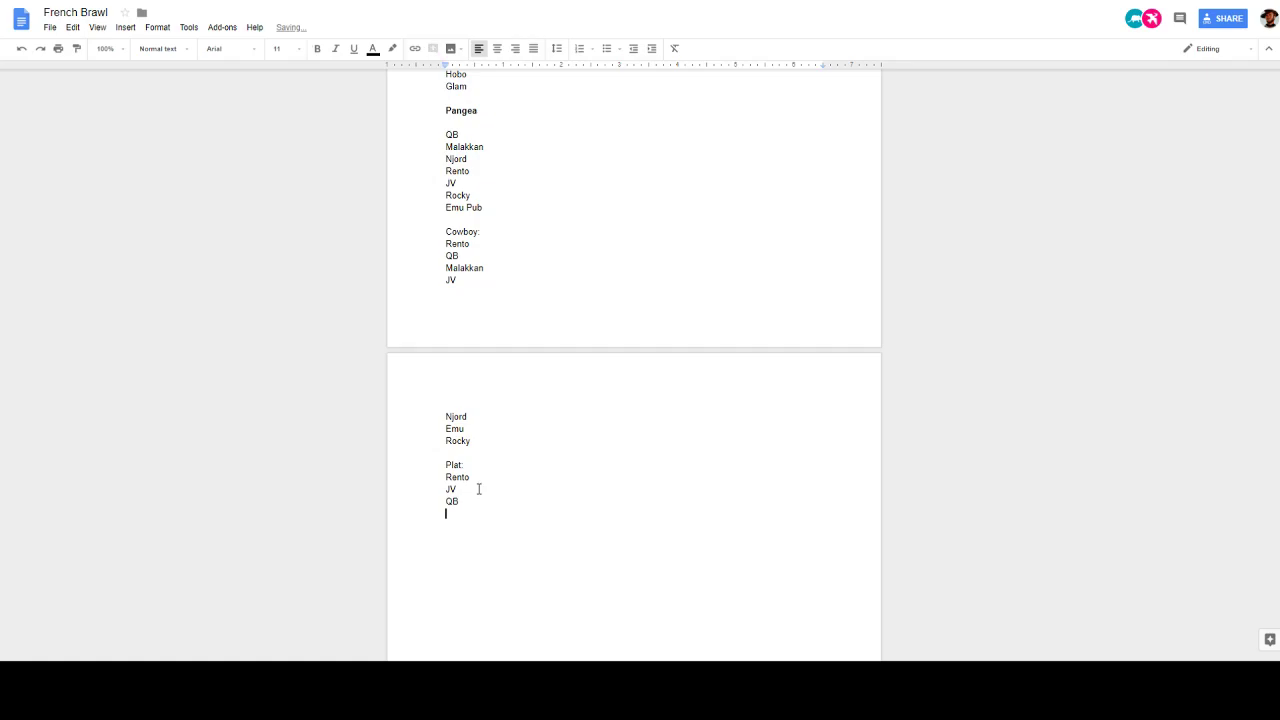
Add Rocky to Plat's Pangea ranking and insert Malakkan on a line above, directly below QB
type("rocky")
key("Return")
left_click(466, 500)
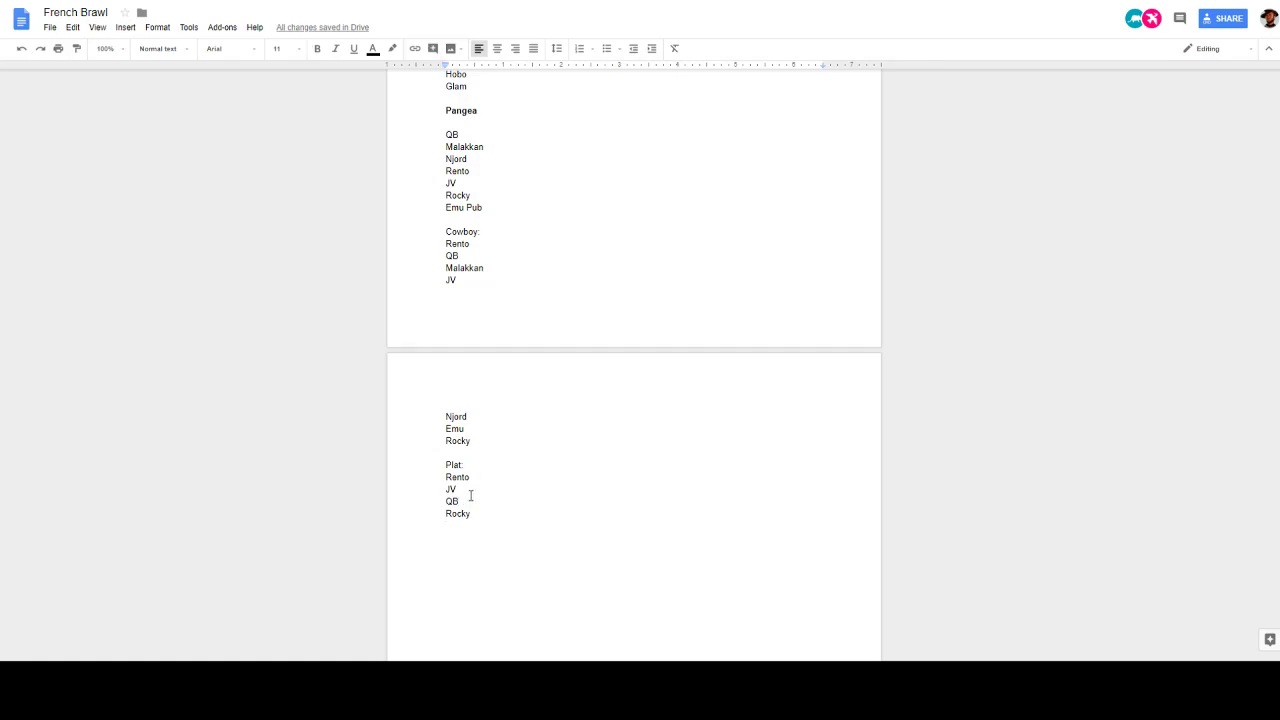
key("Return")
type("Malakkan")
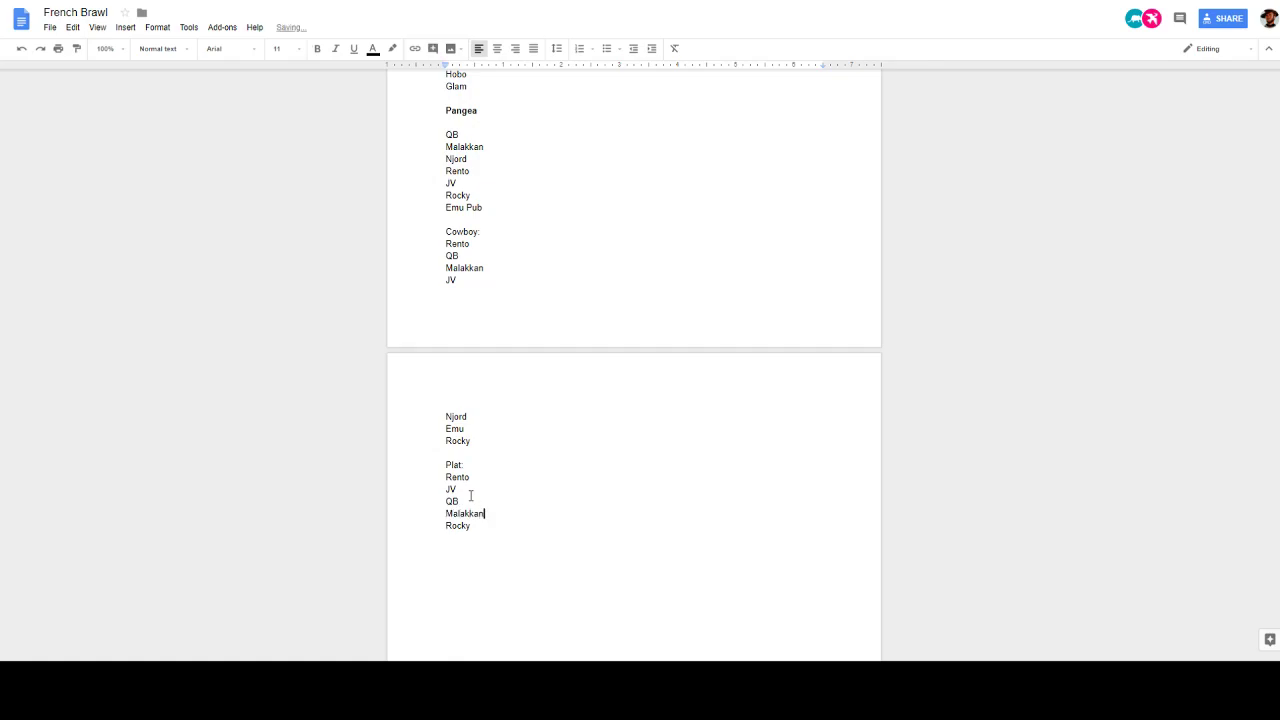
Finish Plat's Pangea ranking with Emu Pub and Njord below Rocky
left_click(489, 526)
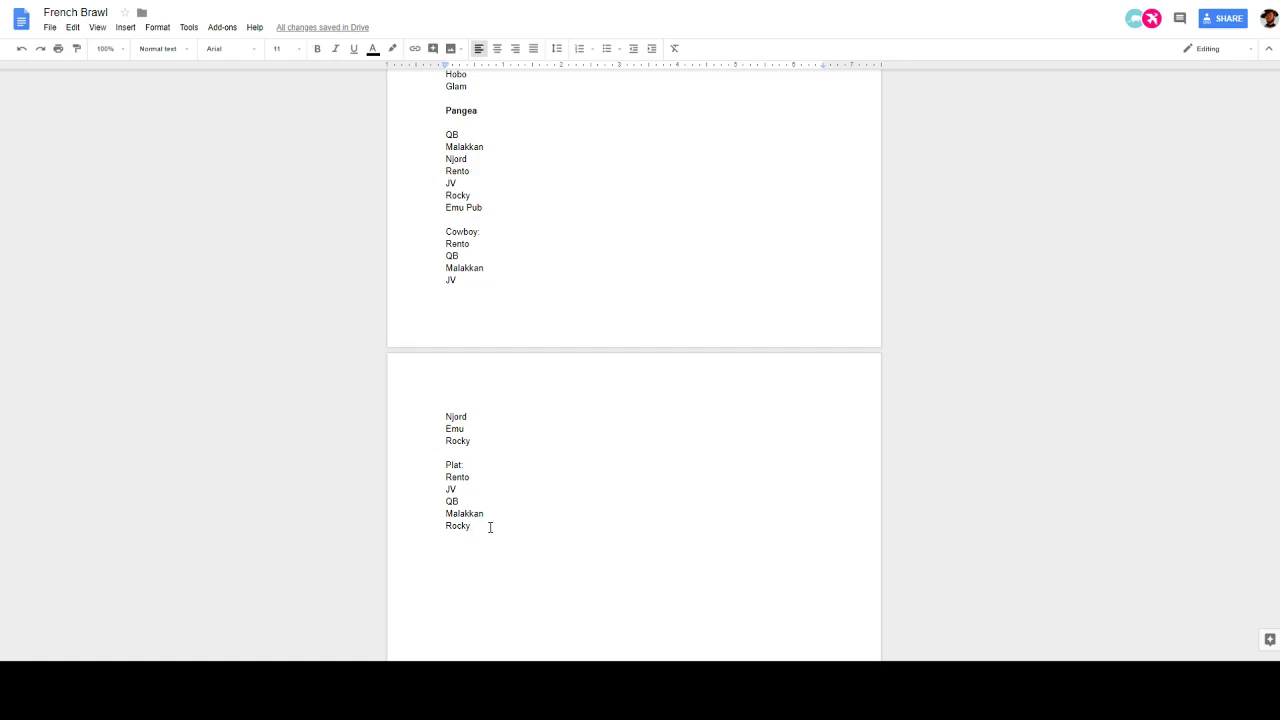
key("Return")
type("Emu Pub")
key("Return")
type("Njord")
key("Return")
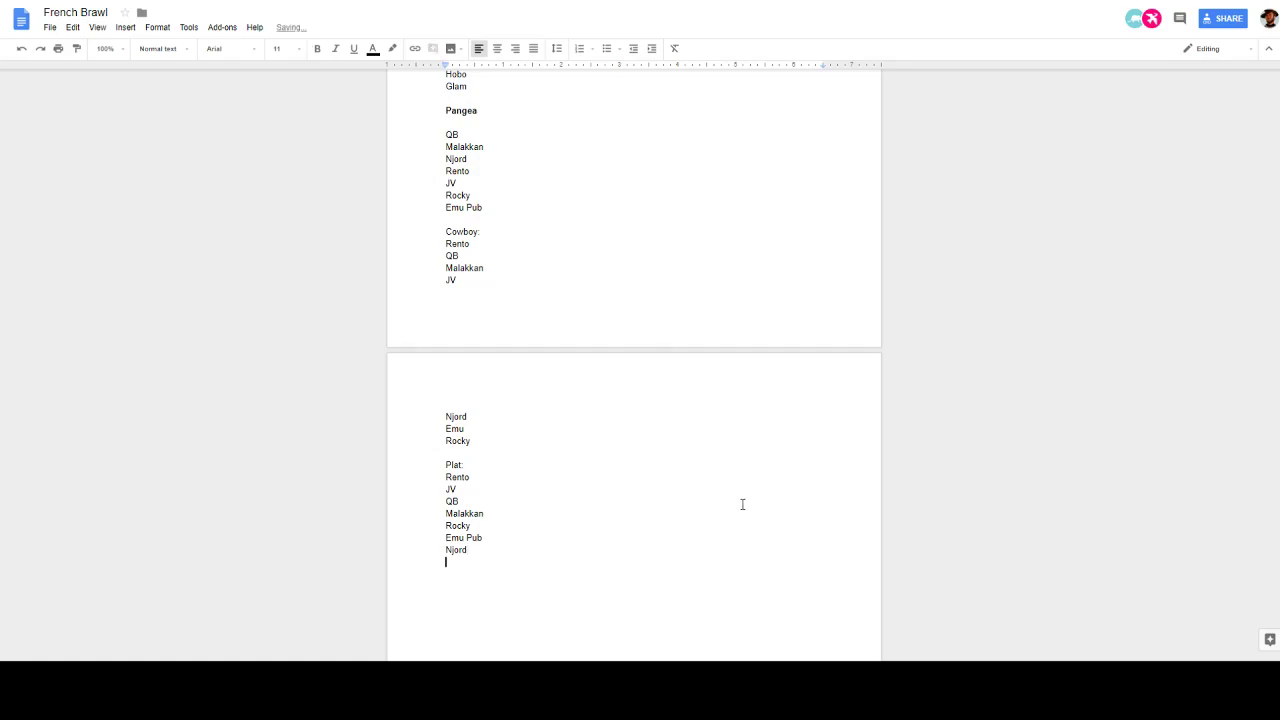
Add a bold "Battle Islands" heading below Plat's Pangea ranking, separated by a blank line
key("Return")
type("Battle Islands")
key("Return")
left_click_drag(500, 574, 446, 574)
left_click(317, 49)
left_click(556, 600)
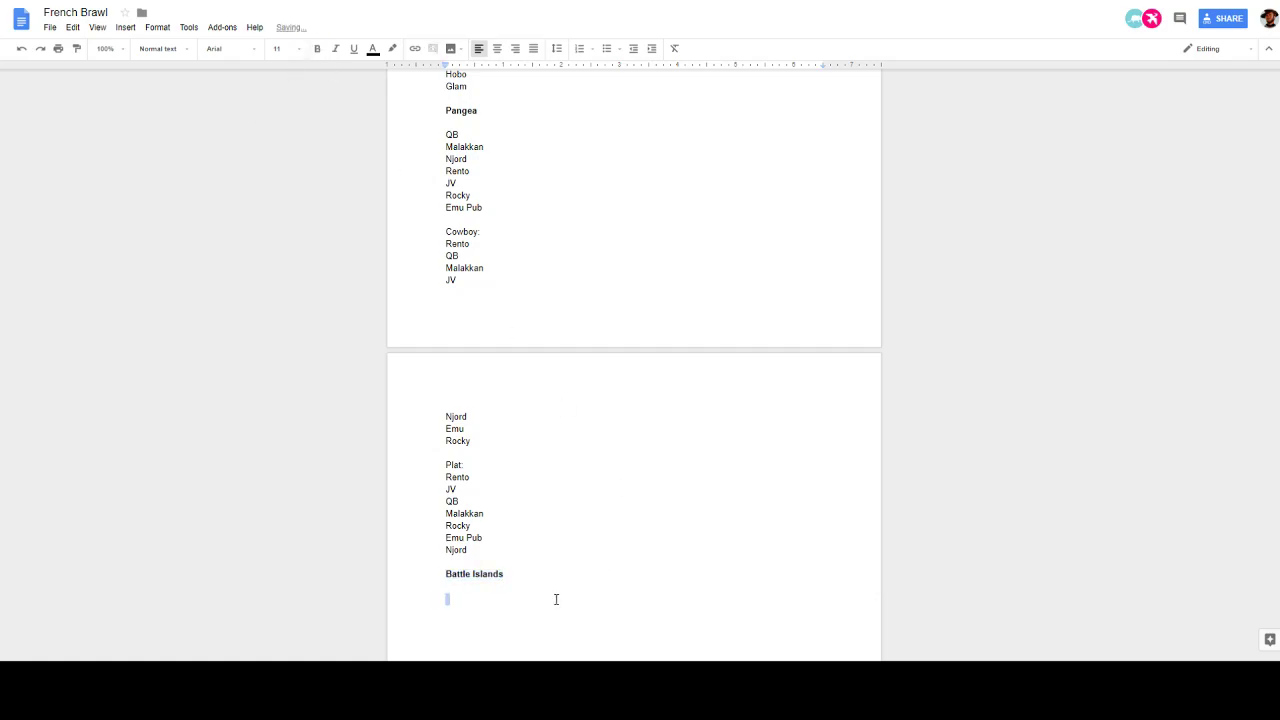
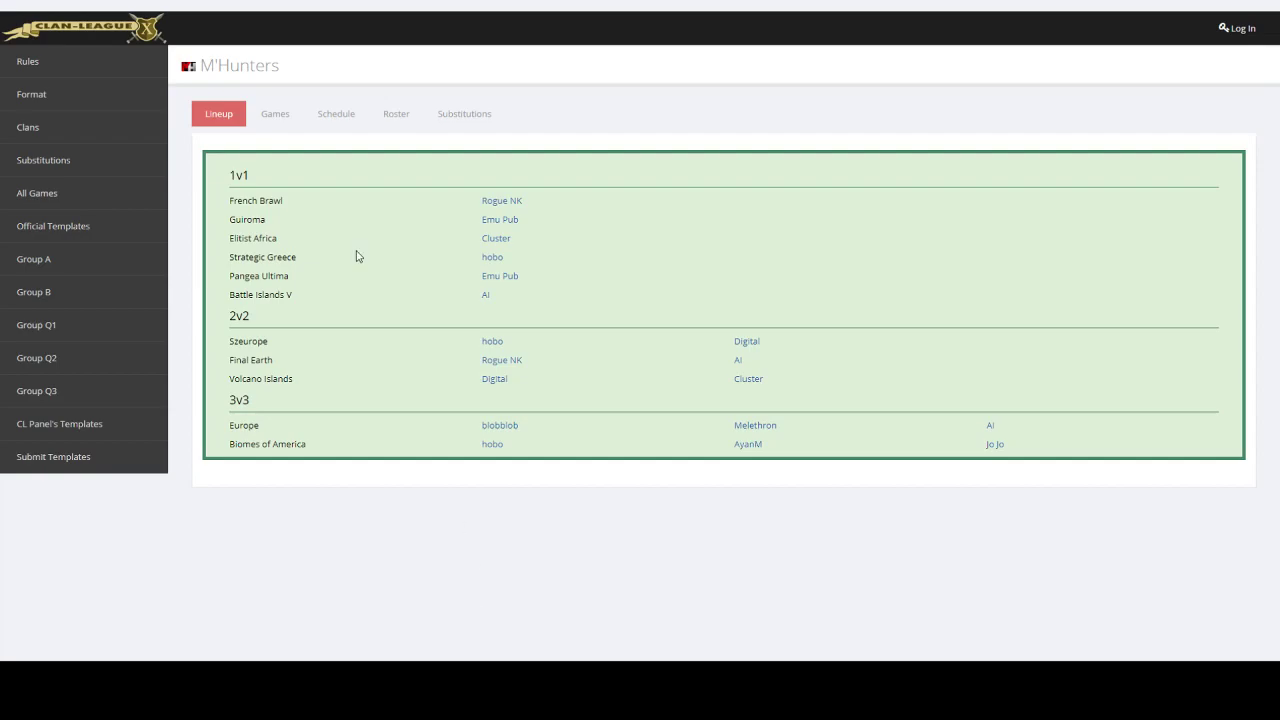
Return to the French Brawl document and enter Timon as Cowboy's first Battle Islands rank
left_click(1082, 3)
scroll(491, 571, "down", 5)
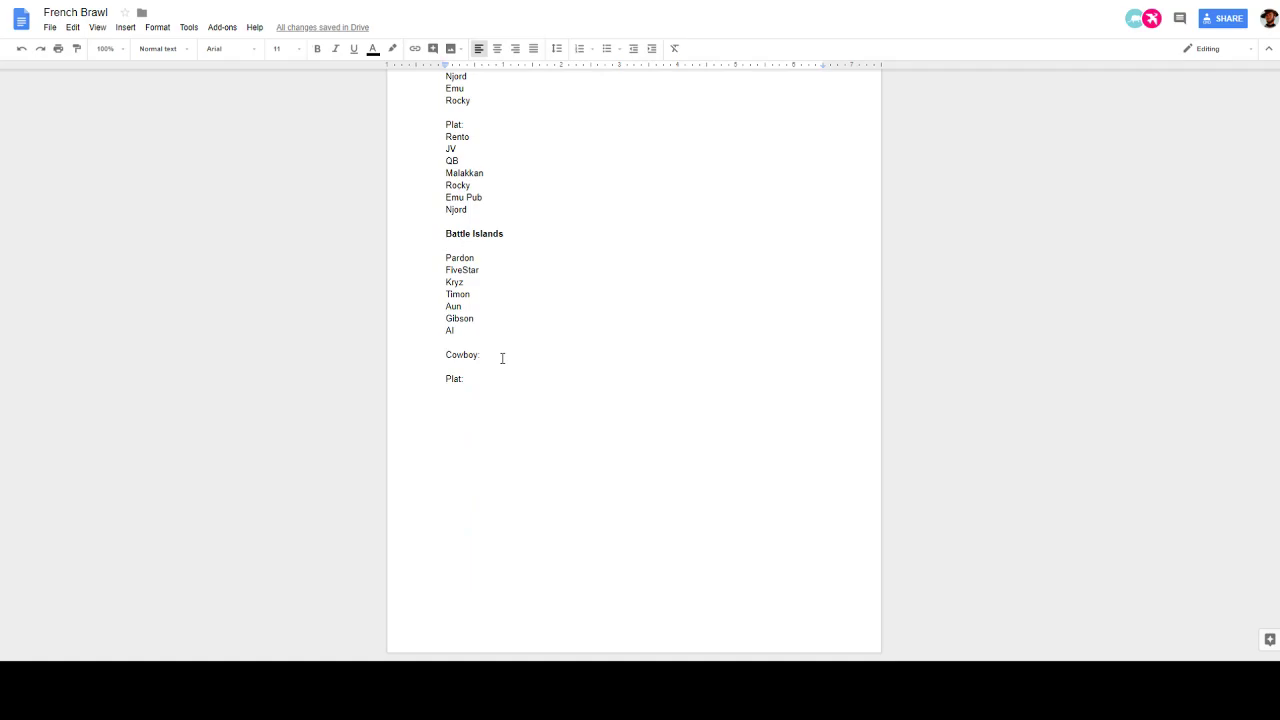
key("Return")
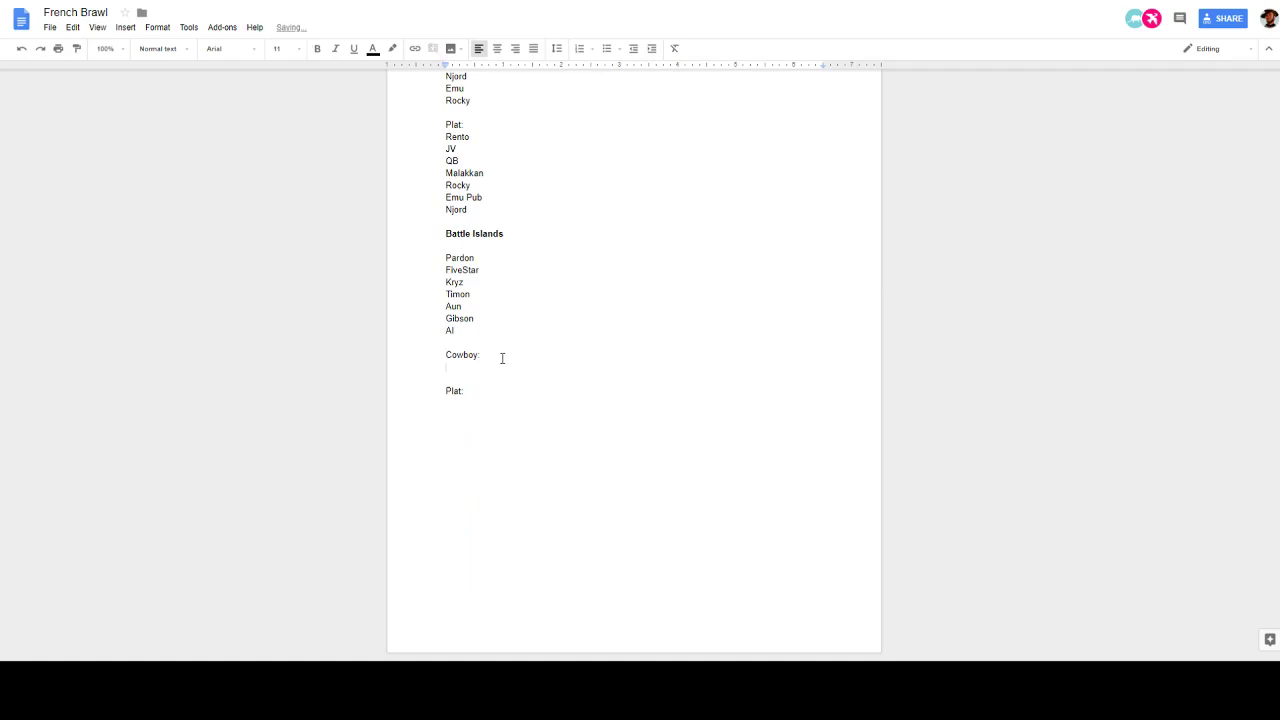
type("Timon")
key("Return")
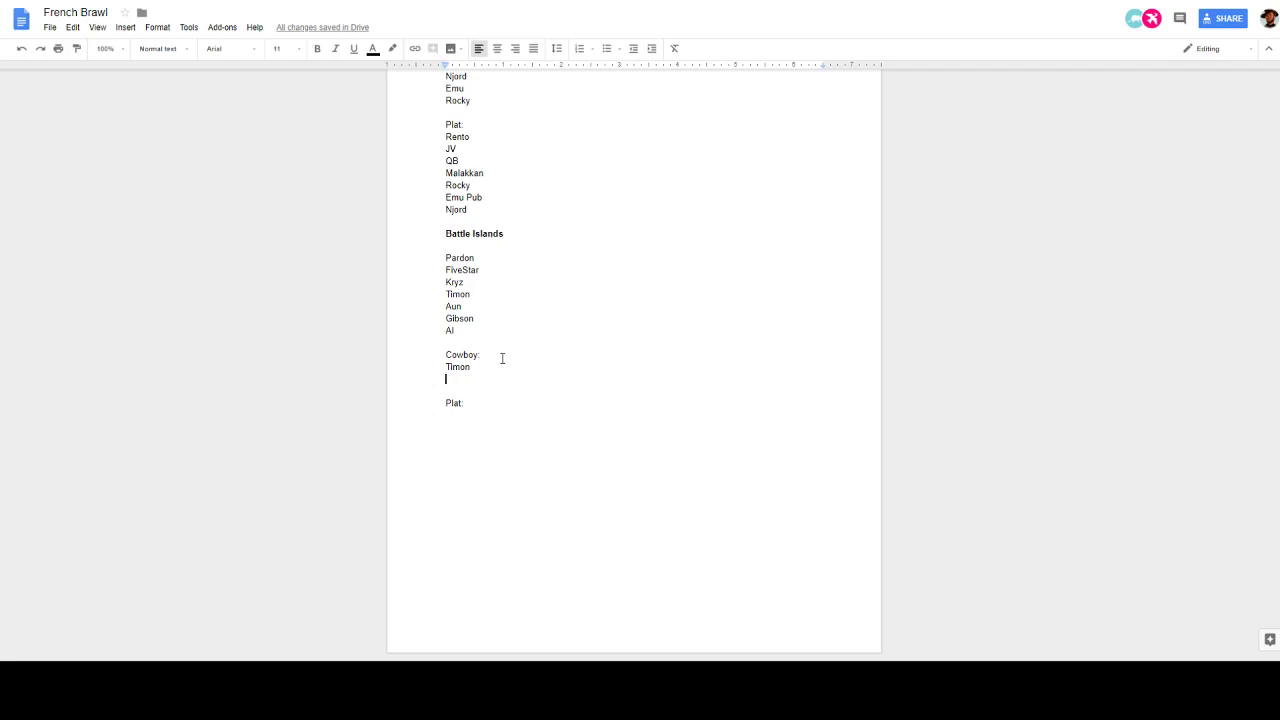
Add Kryz and Pardon below Timon in Cowboy's Battle Islands ranking
type("Kyr")
key("BackSpace")
key("BackSpace")
type("ryz")
key("Return")
type("Pardon")
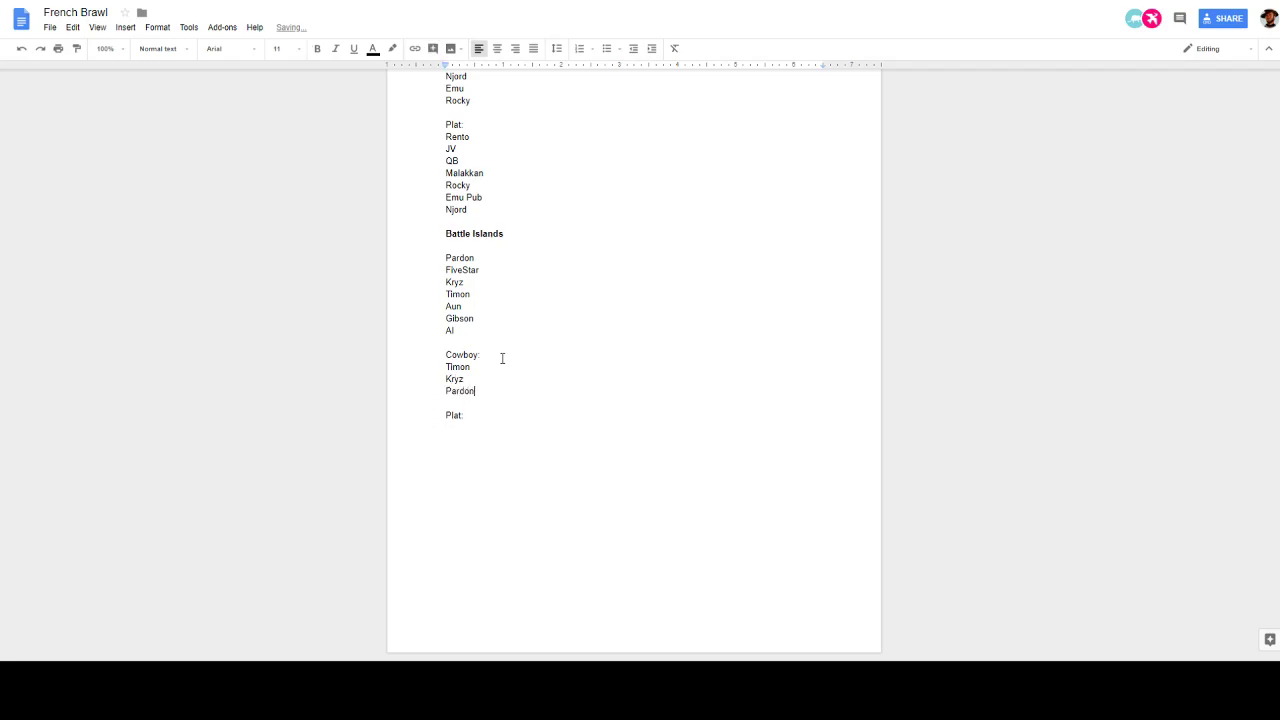
key("Return")
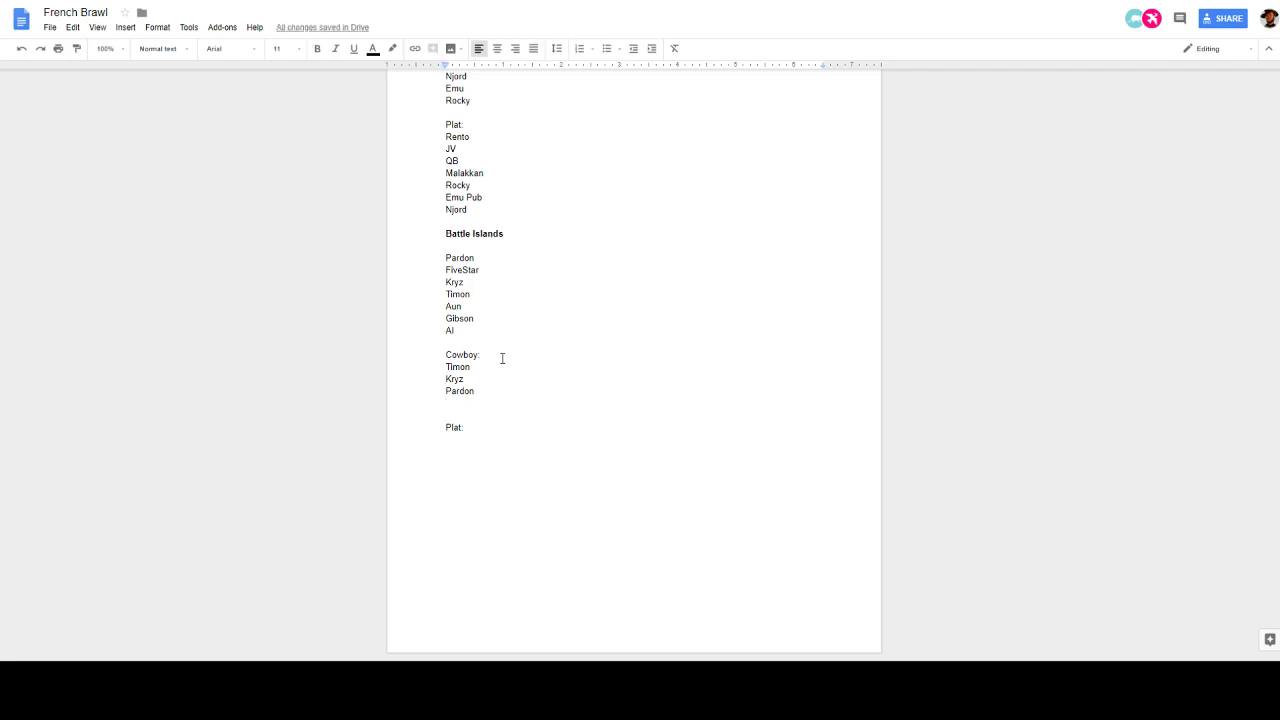
Finish Cowboy's Battle Islands ranking with AI, Aun, FiveStar and the sixth player of the Battle Islands list
type("Al")
key("Return")
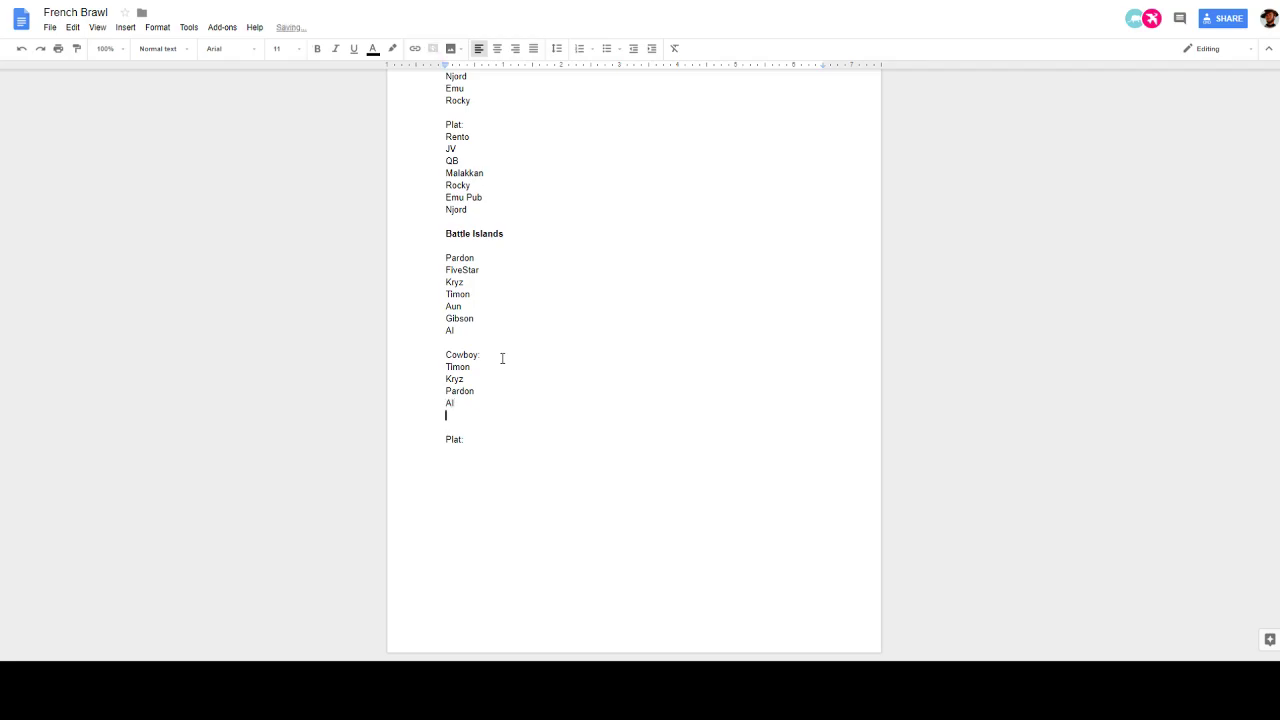
type("aun")
key("Return")
type("FiveStar")
key("Return")
type("Gibson")
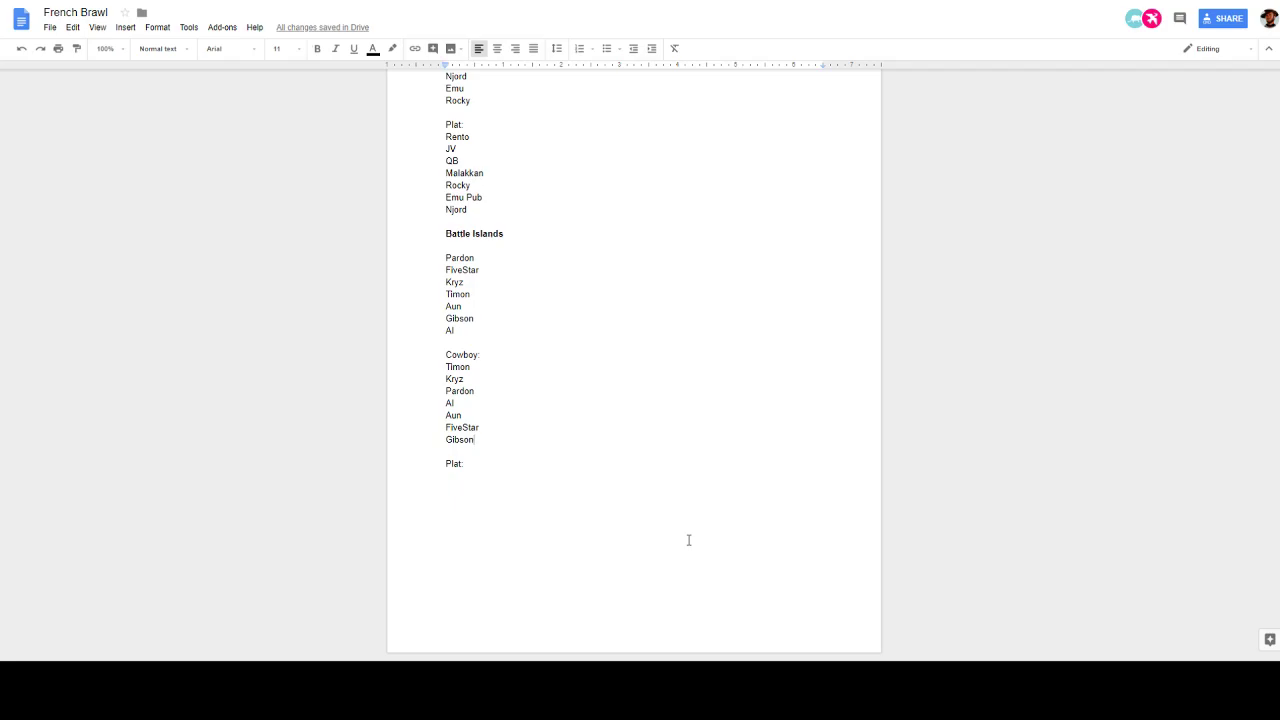
Enter Timon and Pardon99 as Plat's first two Battle Islands ranks on separate lines
double_click(534, 509)
key("Return")
type("Tim")
key("BackSpace")
key("BackSpace")
type("imon")
key("Return")
type("Pardon")
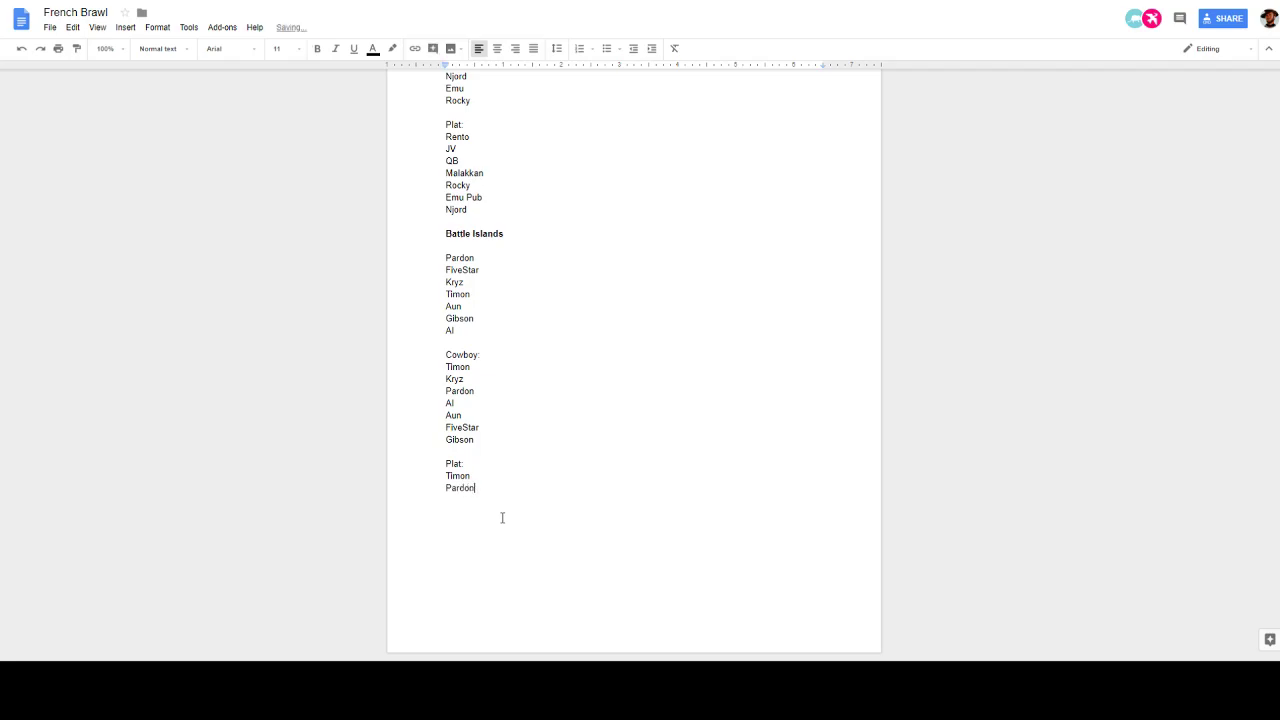
type("99")
key("Return")
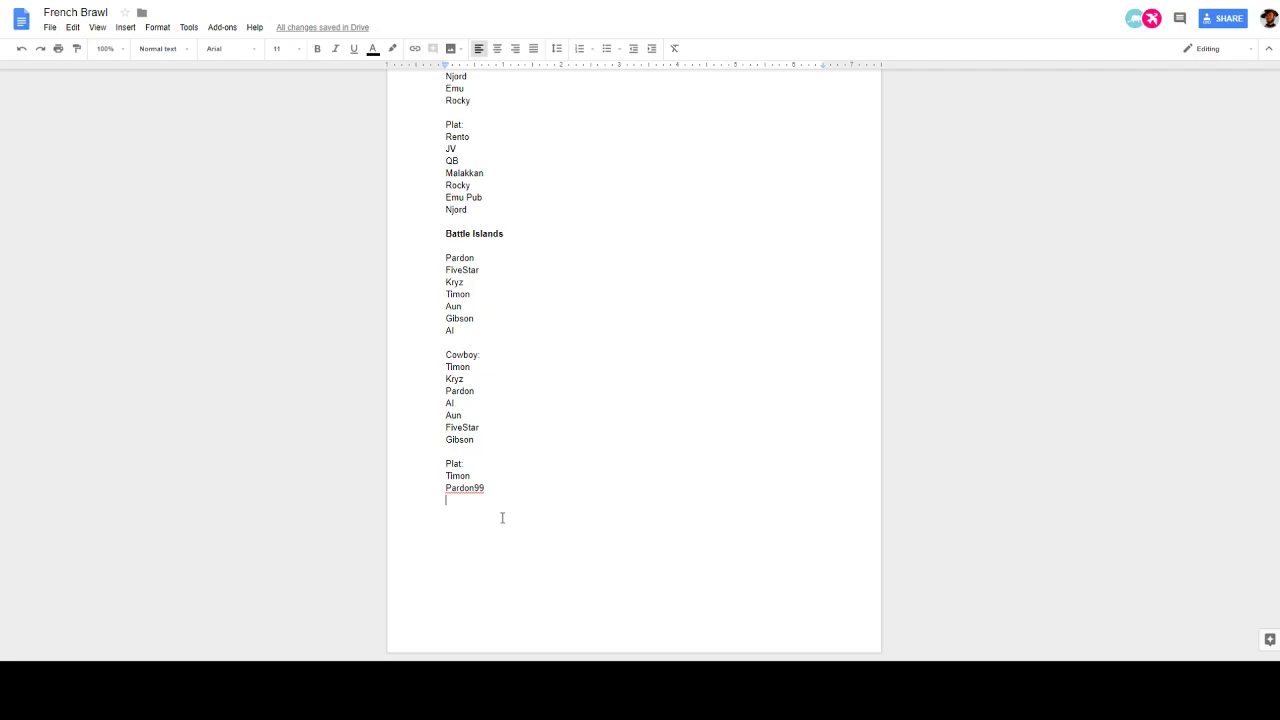
Extend Plat's Battle Islands ranking with Aun, FiveStar and the sixth player of the Battle Islands list
type("aun")
key("Return")
type("Five")
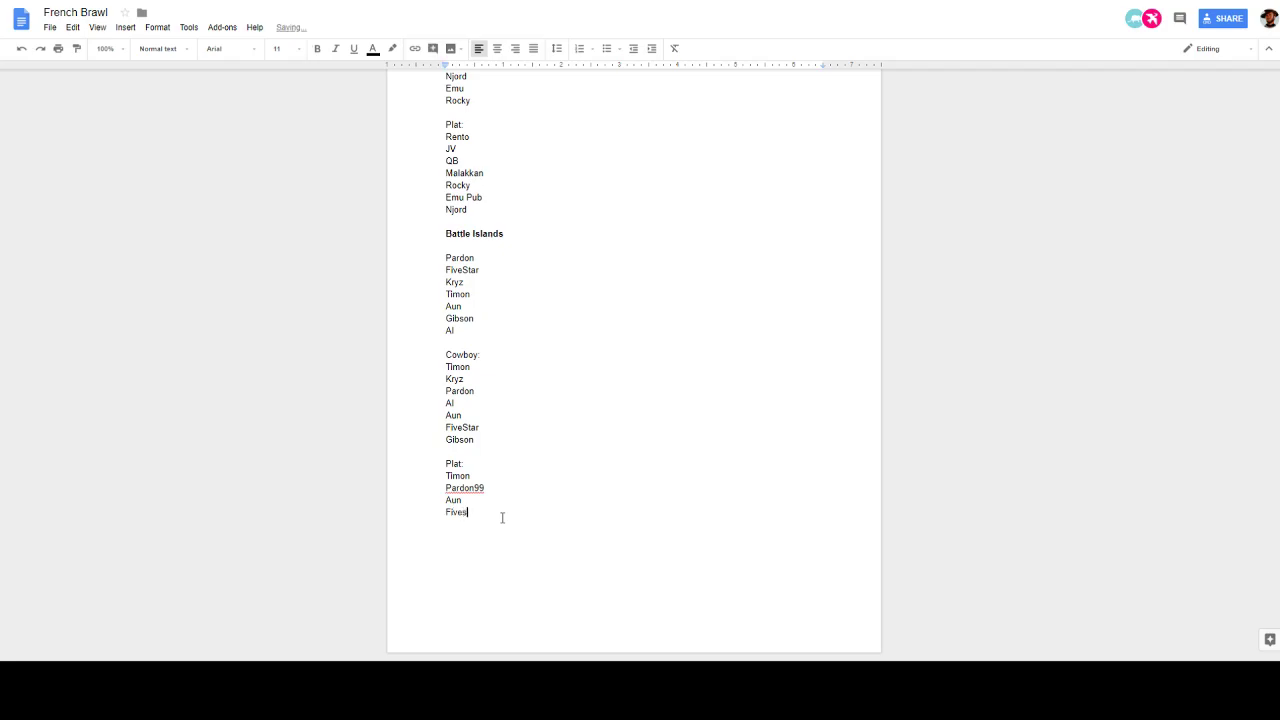
type("Star")
key("Return")
type("Gibson")
key("Return")
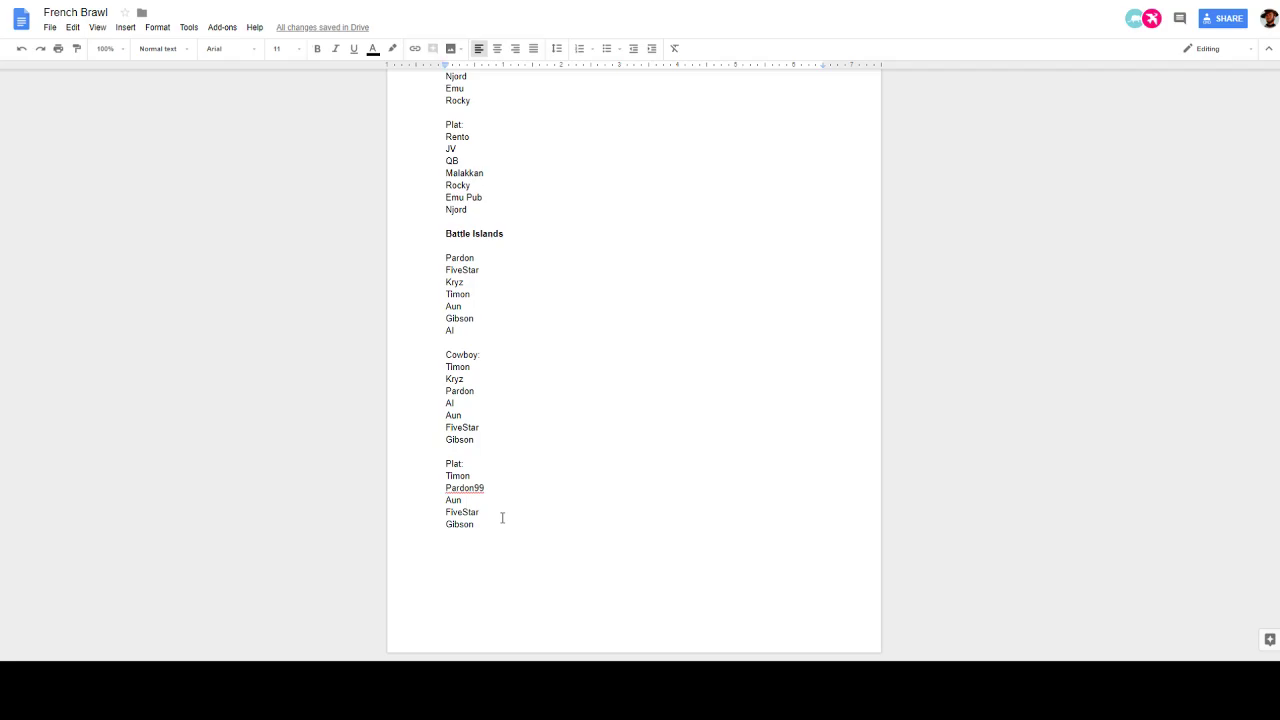
Insert AI directly below FiveStar in Plat's Battle Islands ranking
double_click(500, 514)
key("BackSpace")
type("Al")
key("Return")
left_click(492, 540)
key("Return")
type("Ky")
key("BackSpace")
key("BackSpace")
type("K")
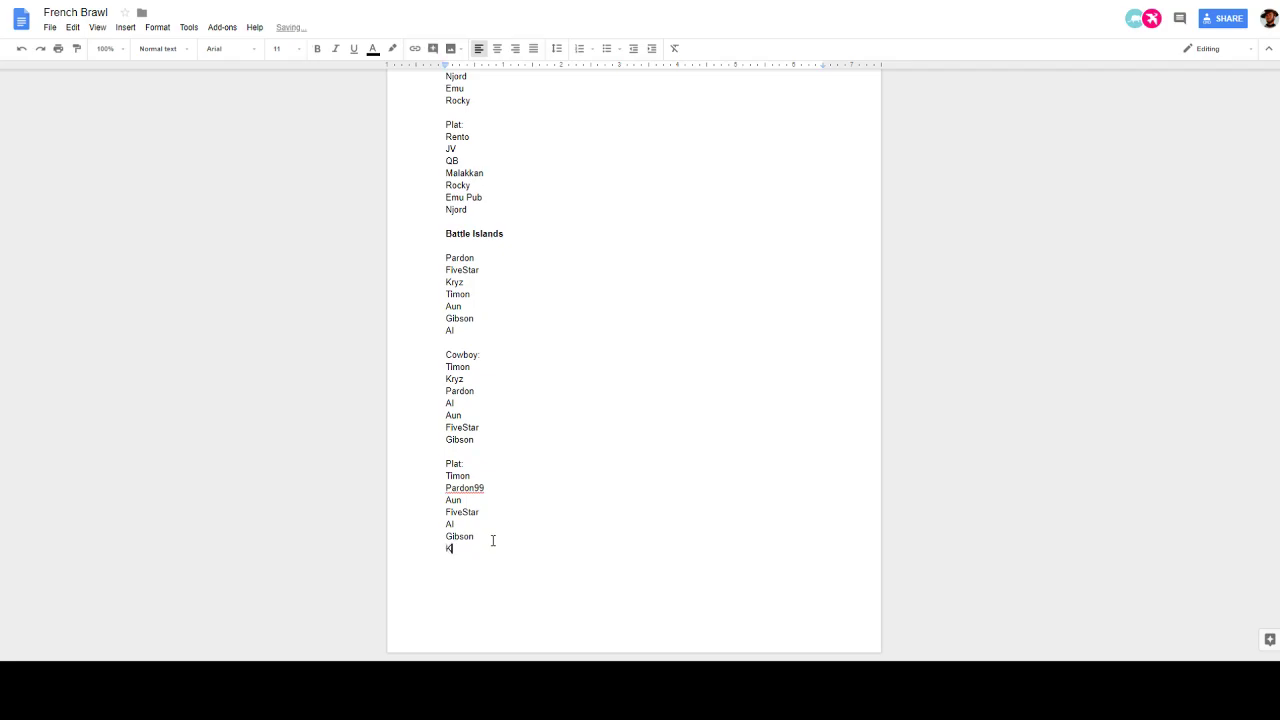
key("BackSpace")
type("r")
key("BackSpace")
key("BackSpace")
key("BackSpace")
Insert Kryz directly below AI in Plat's Battle Islands ranking
key("Return")
type("Kryz")
key("Return")
key("BackSpace")
left_click_drag(569, 552, 570, 561)
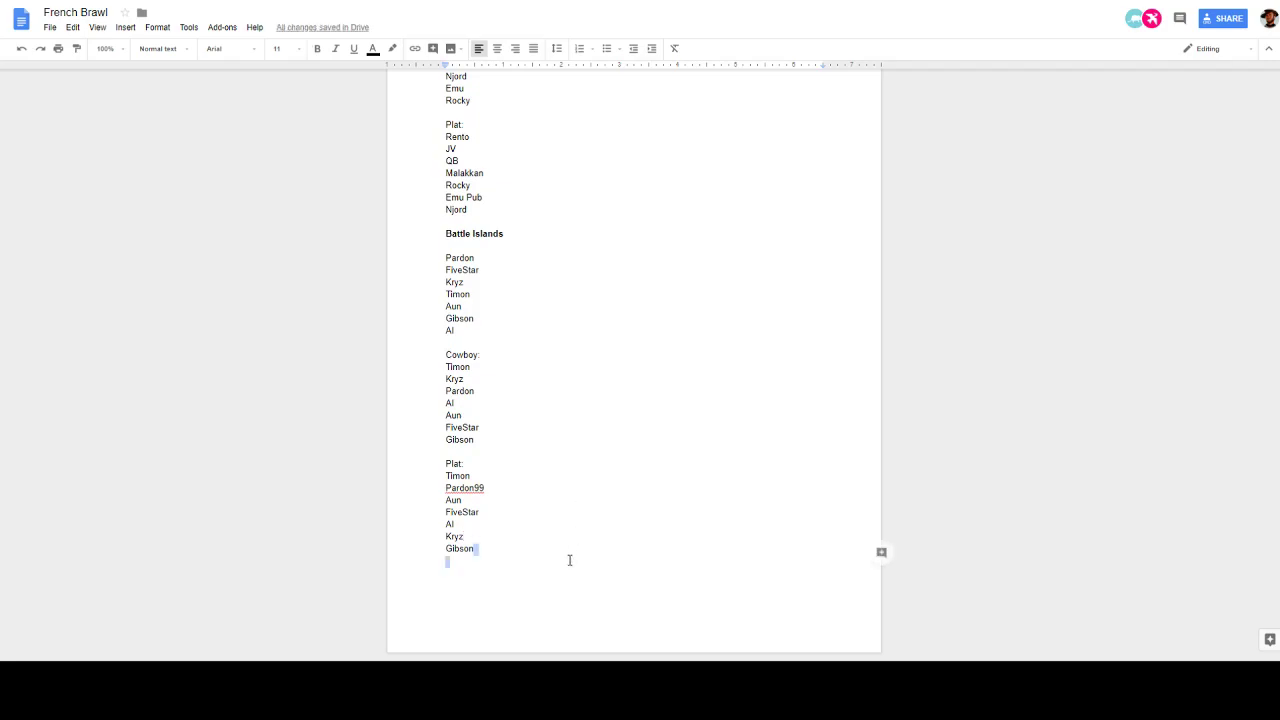
Start a new line below Gibson at the end of Plat's Battle Islands ranking
left_click(569, 560)
key("Return")
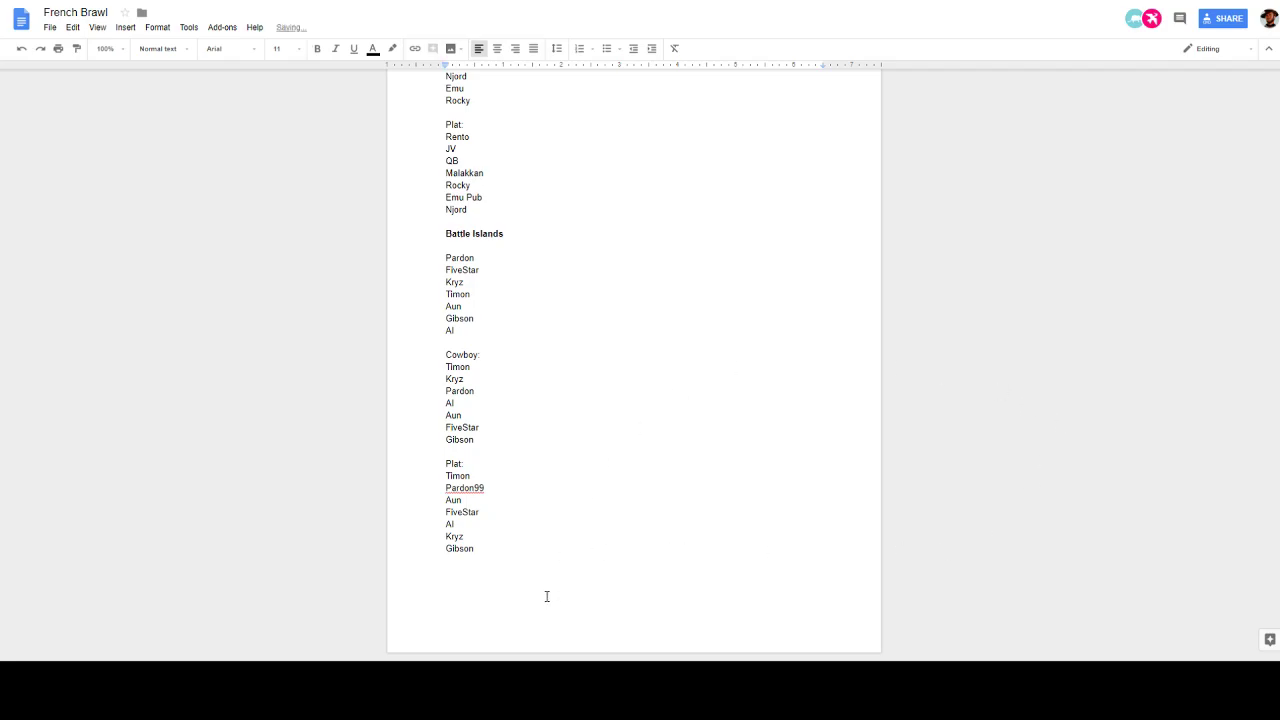
scroll(543, 451, "down", 1)
scroll(543, 451, "up", 1)
scroll(559, 454, "down", 1)
Look up the Szeurope pairs on the clan lineup pages, including ONE! and M'Hunters, and return to the ranking document
key("ctrl+Tab")
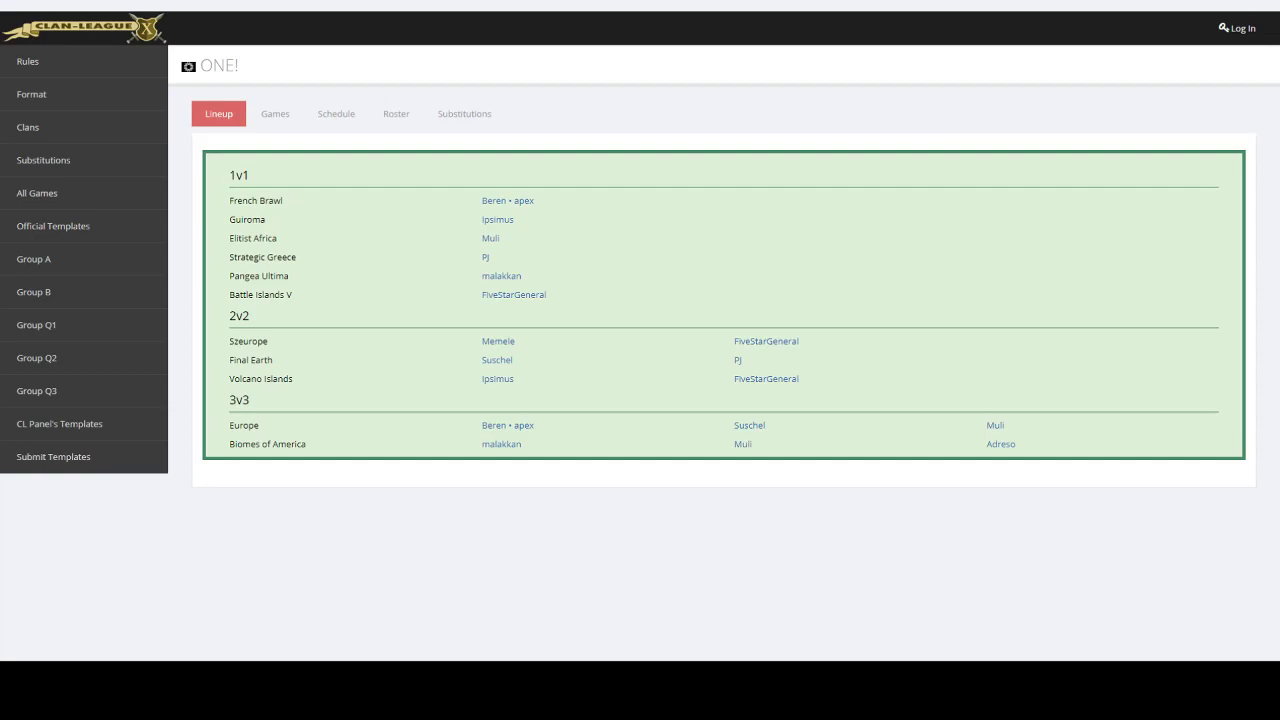
left_click(495, 12)
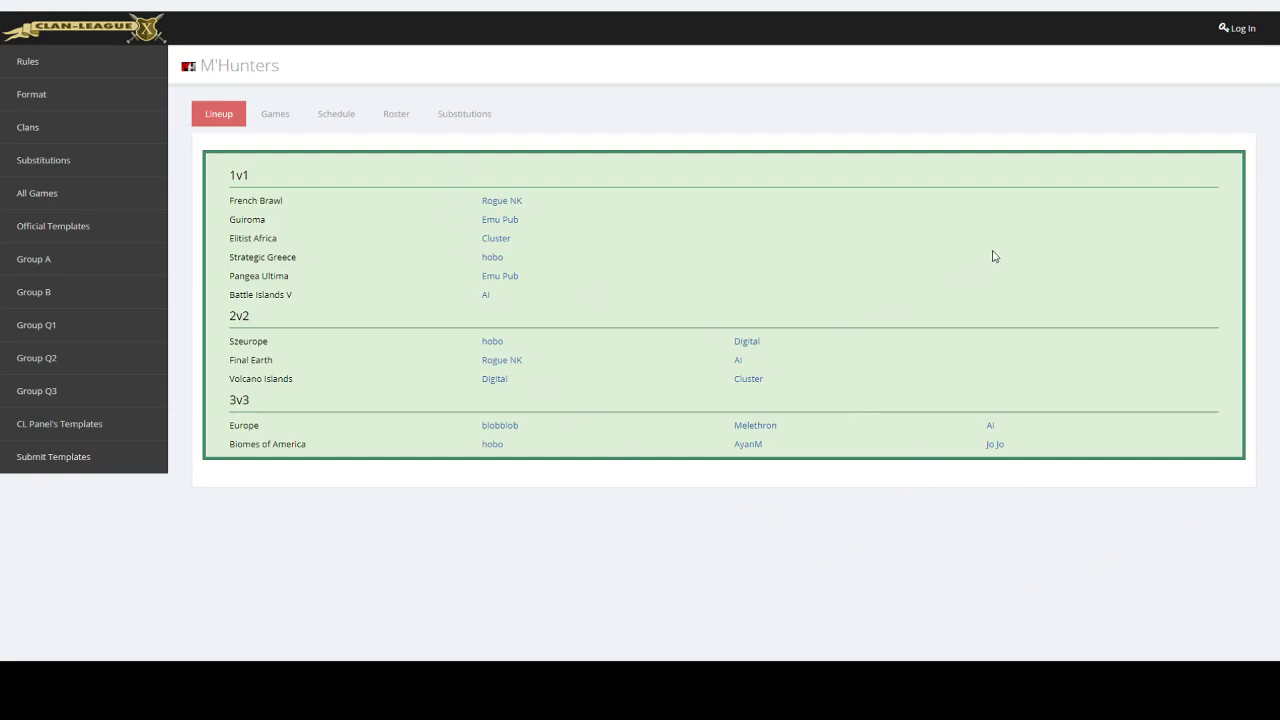
key("alt+Tab")
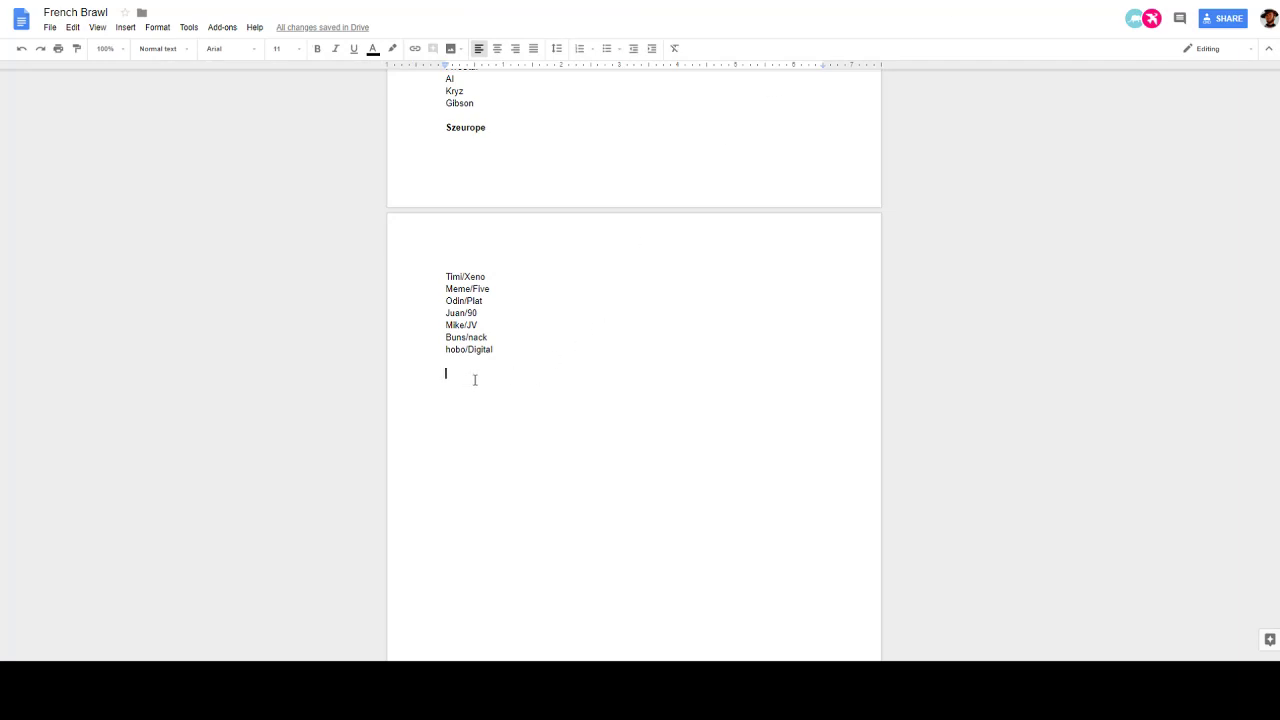
Add the labels "Cowboy:" and "Platinum:" below the Szeurope pair list, separated by a blank line
type("Cowboy:")
key("Return")
key("Return")
type("Platinum")
Enter Odin/Plat, Buns/nack, Mike/JV and Timi/Xeno as Platinum's first four Szeurope ranks on separate lines
left_click(496, 408)
key("Return")
type("Odin/Plat")
key("Return")
type("Buns/nack")
key("Return")
type("Mike/JV")
key("Return")
type("Timi")
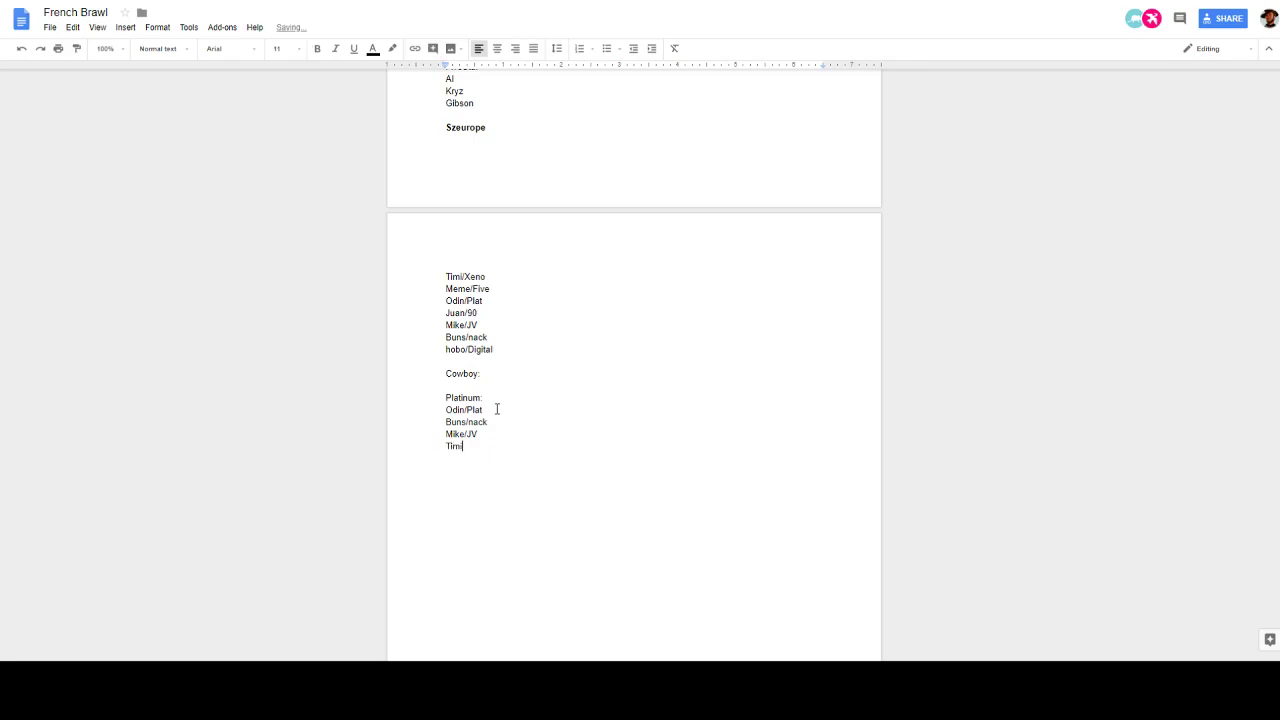
type("/XE")
key("BackSpace")
type("eno")
Complete Platinum's Szeurope ranking with Memele/Five, Juan/90 and hobo/digital on separate lines
key("Return")
type("Memele/Five")
key("Return")
type("Juan/90")
key("Return")
type("honb")
key("BackSpace")
key("BackSpace")
type("bo/digital")
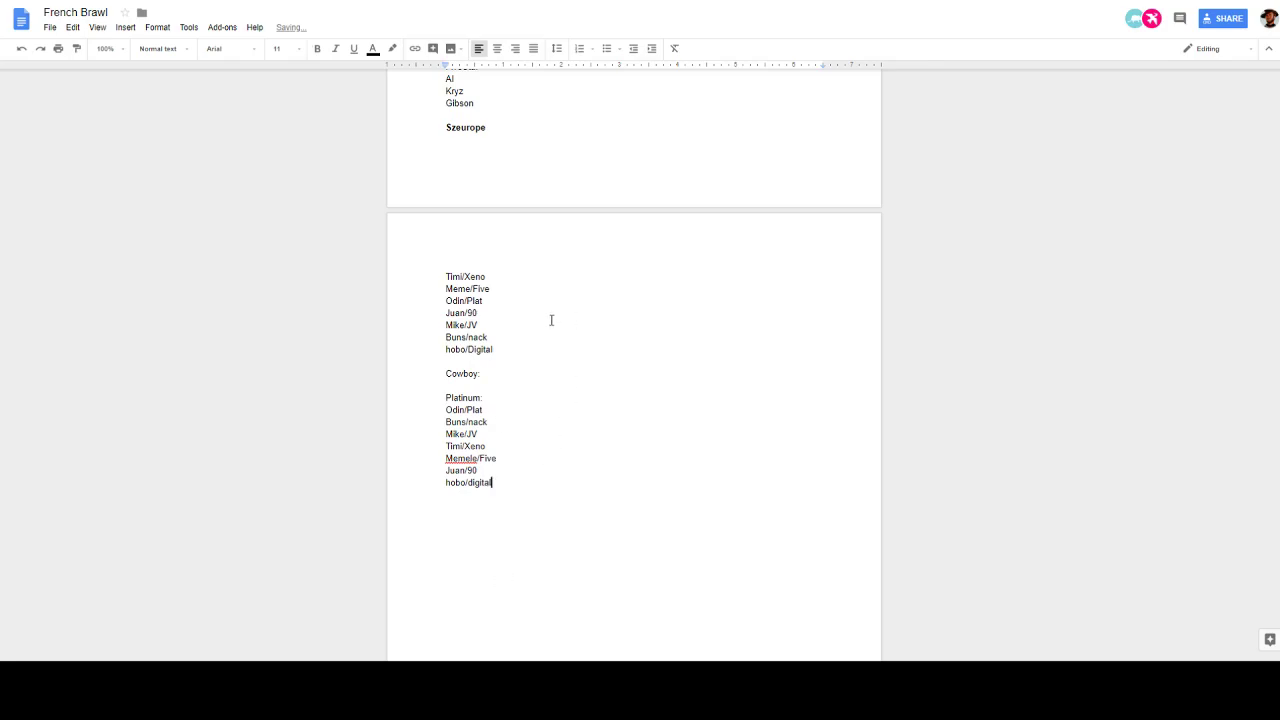
Enter Buns/nack and Timi/xeno as Cowboy's first two Szeurope ranks on separate lines
left_click(491, 372)
key("Return")
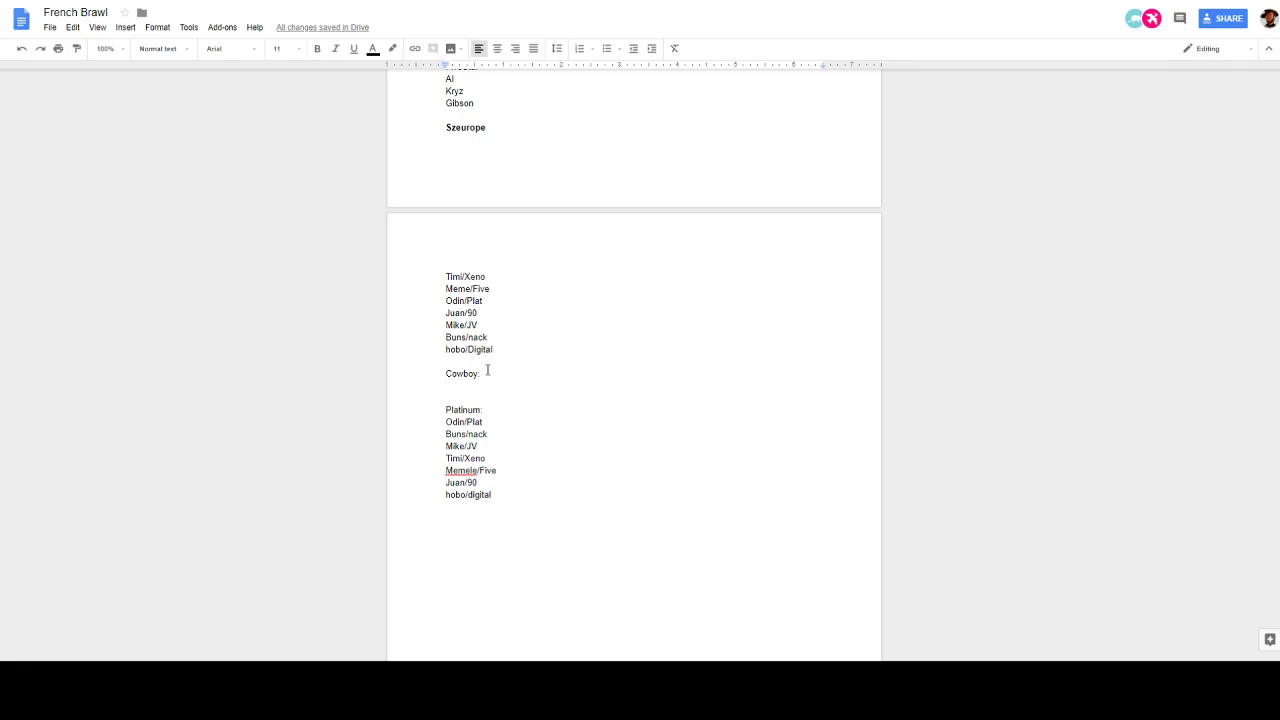
type("Buns")
type(" nack")
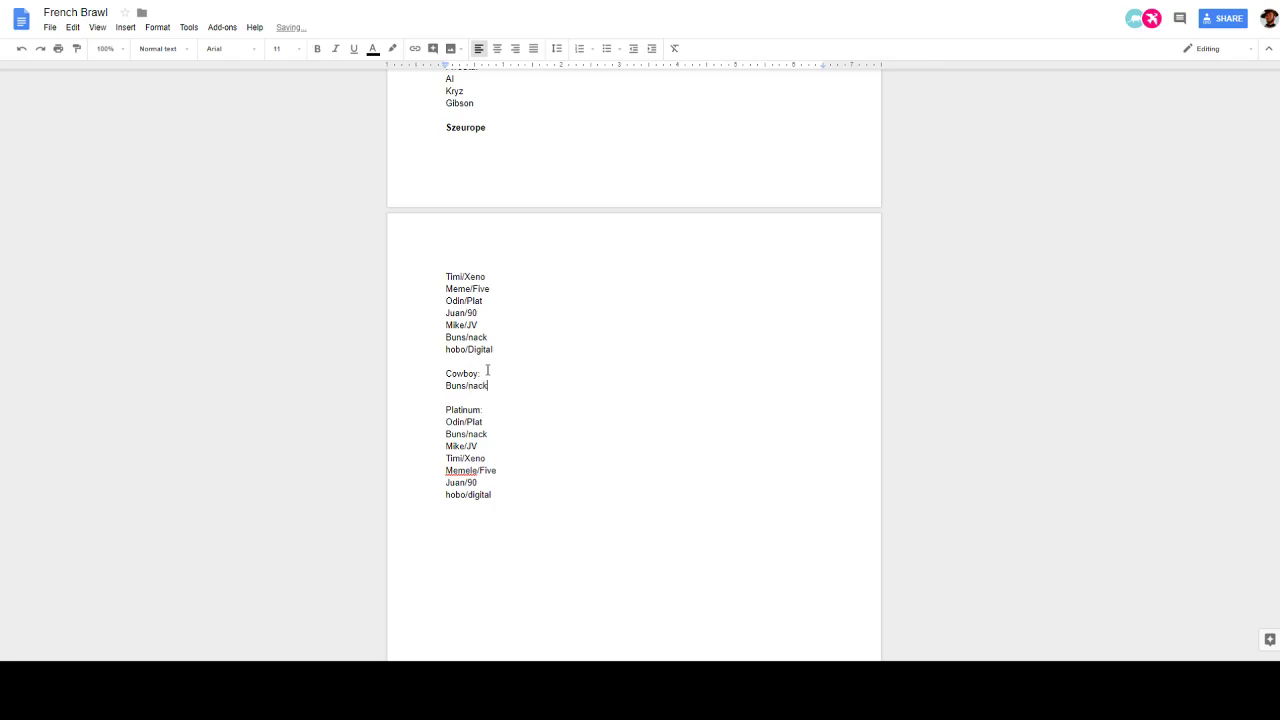
key("Return")
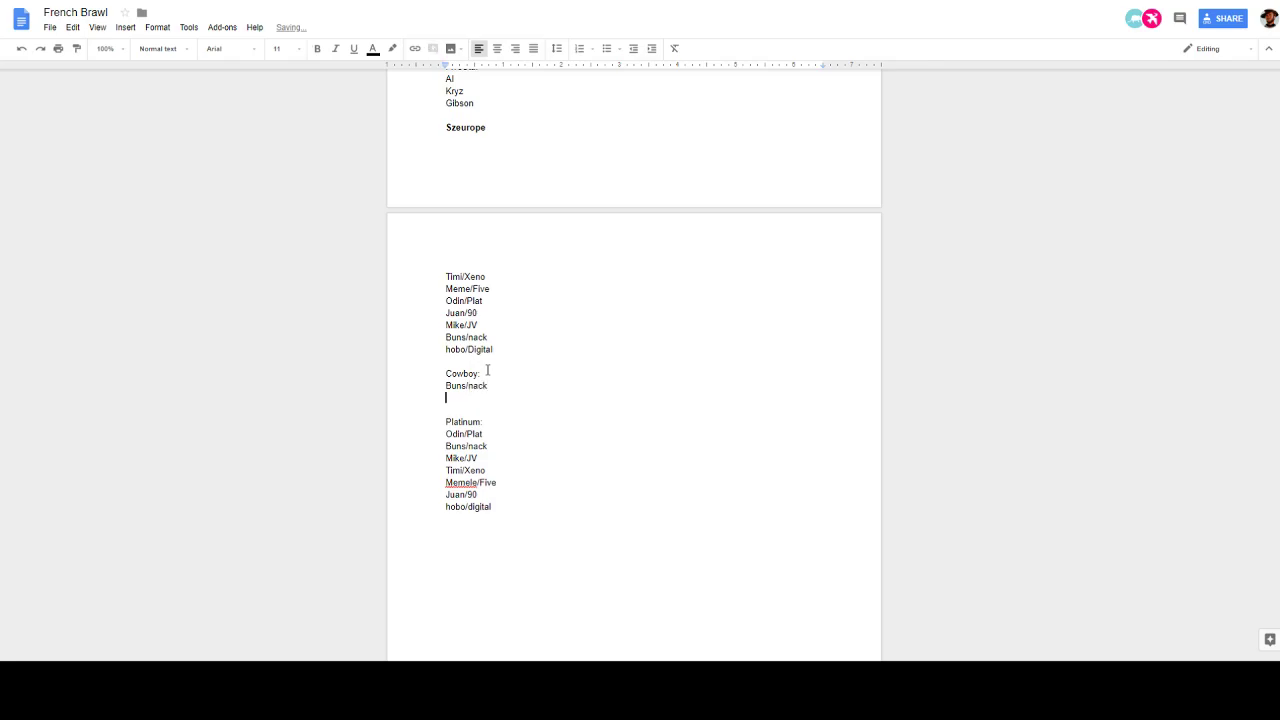
type("Timi/xeno")
key("Return")
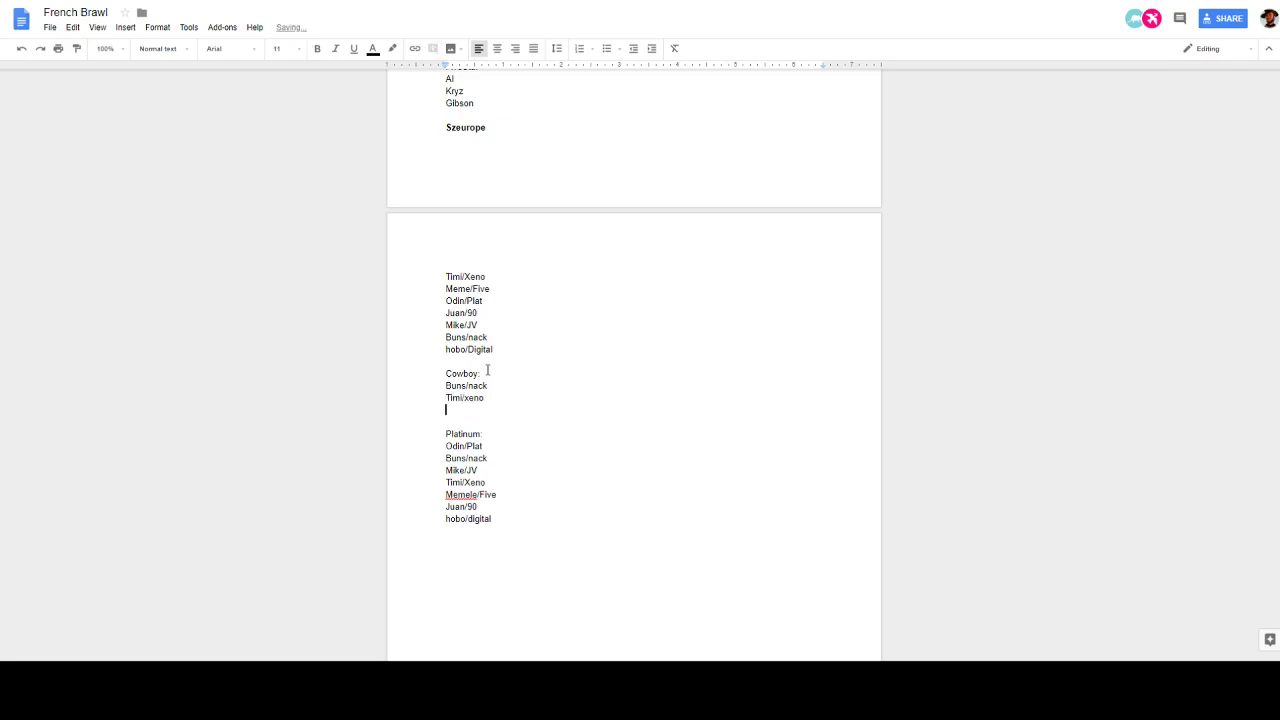
Extend Cowboy's Szeurope ranking with Juan/90 and Odin/plat on separate lines
type("Juan/90")
key("Return")
type("Odin")
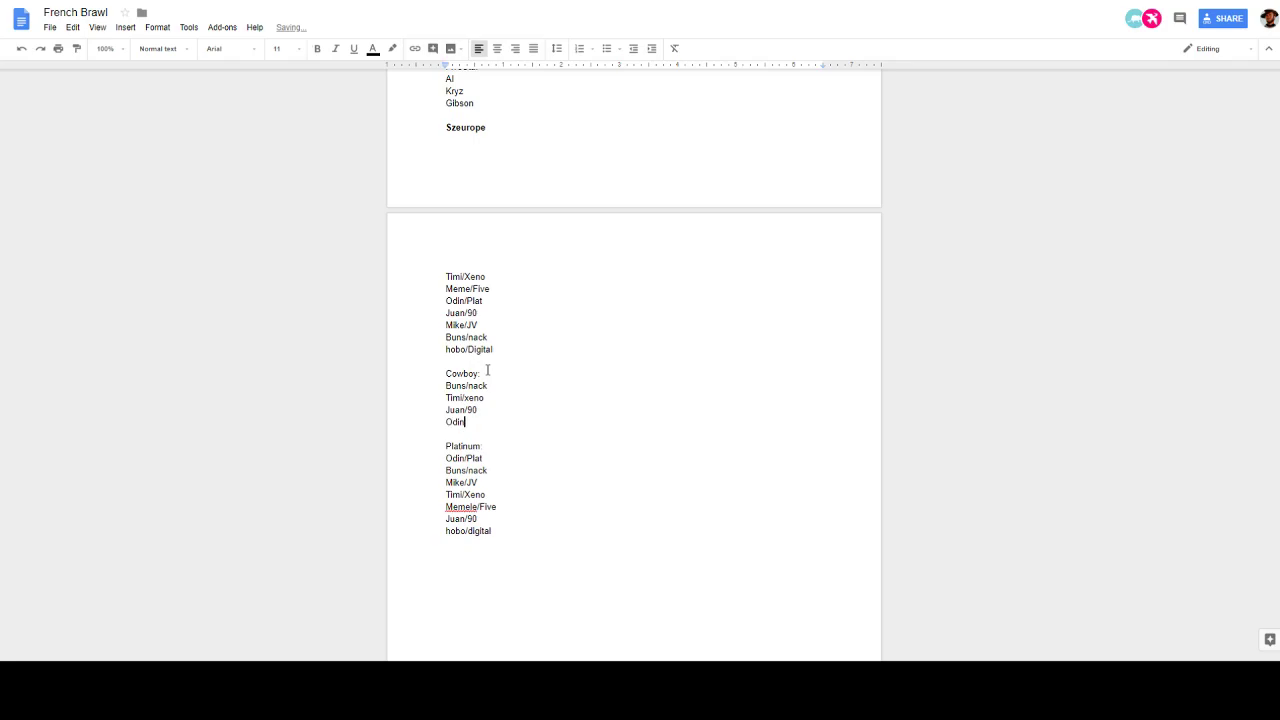
type("/plat")
key("Return")
Complete Cowboy's Szeurope ranking with Mike/JV, Meme/Five and Hobo/digital on separate lines
type("Mike/")
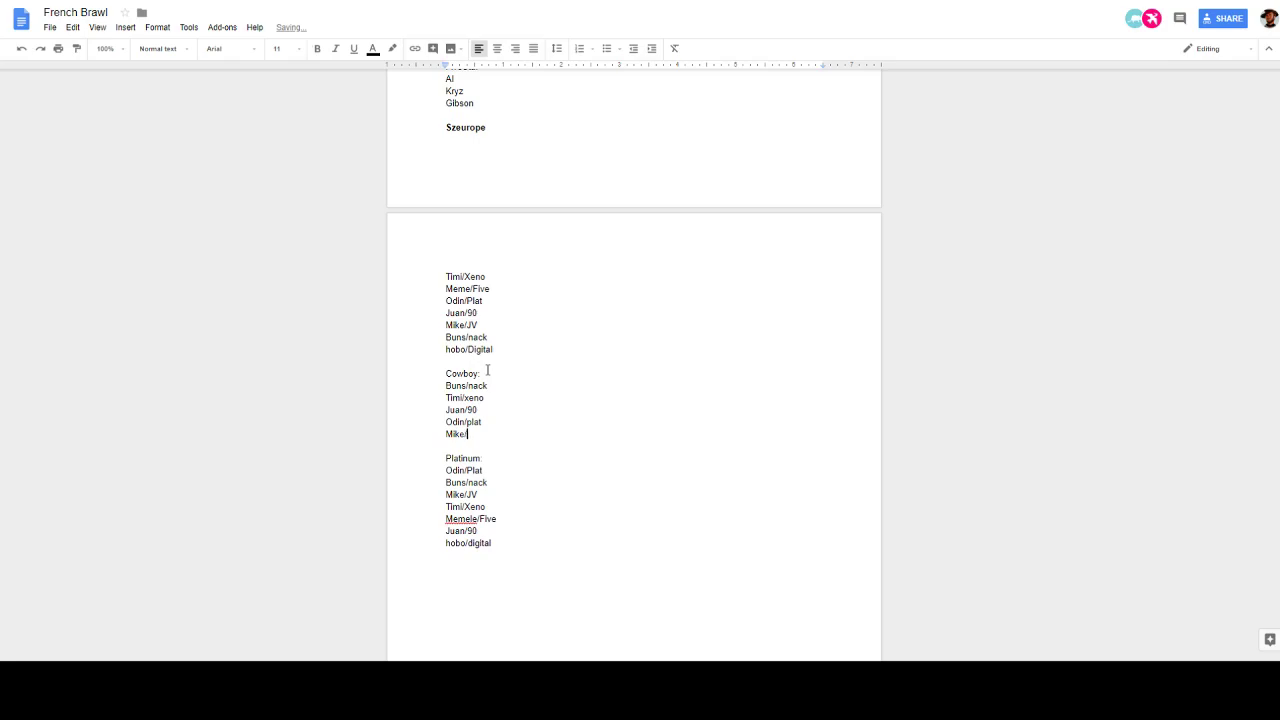
type("JV")
key("Return")
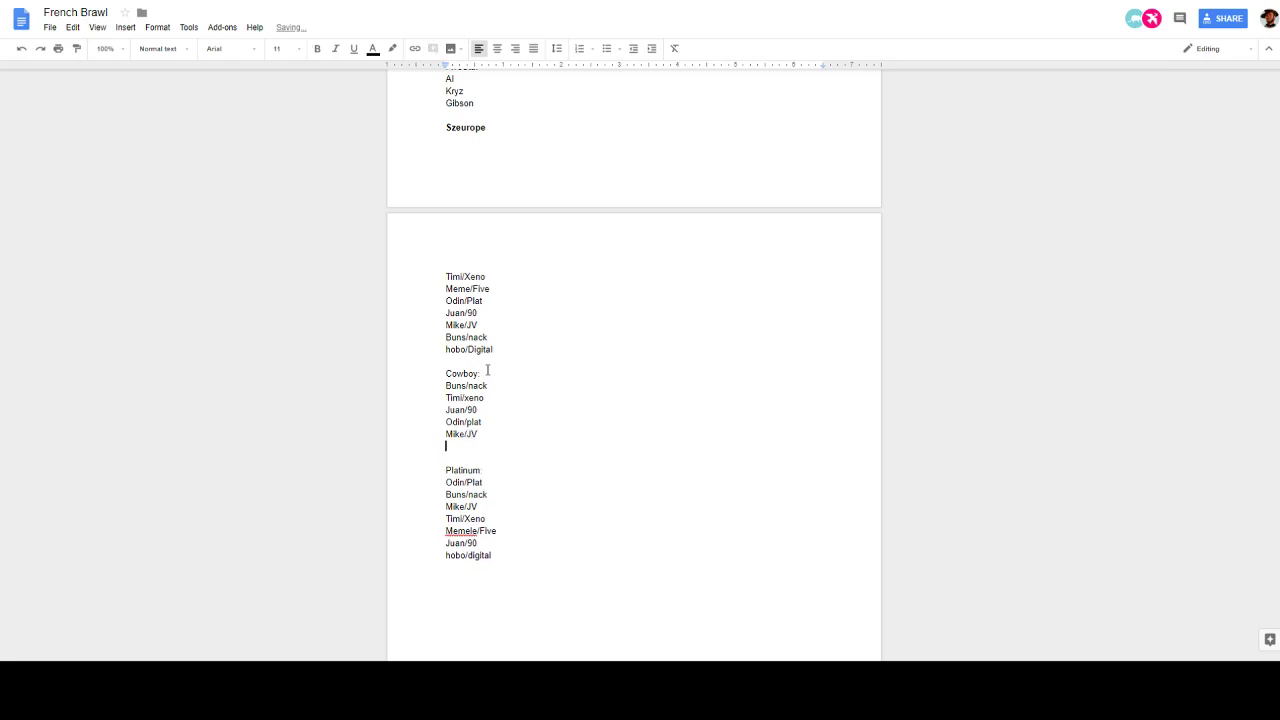
type("Meme/Five")
key("Return")
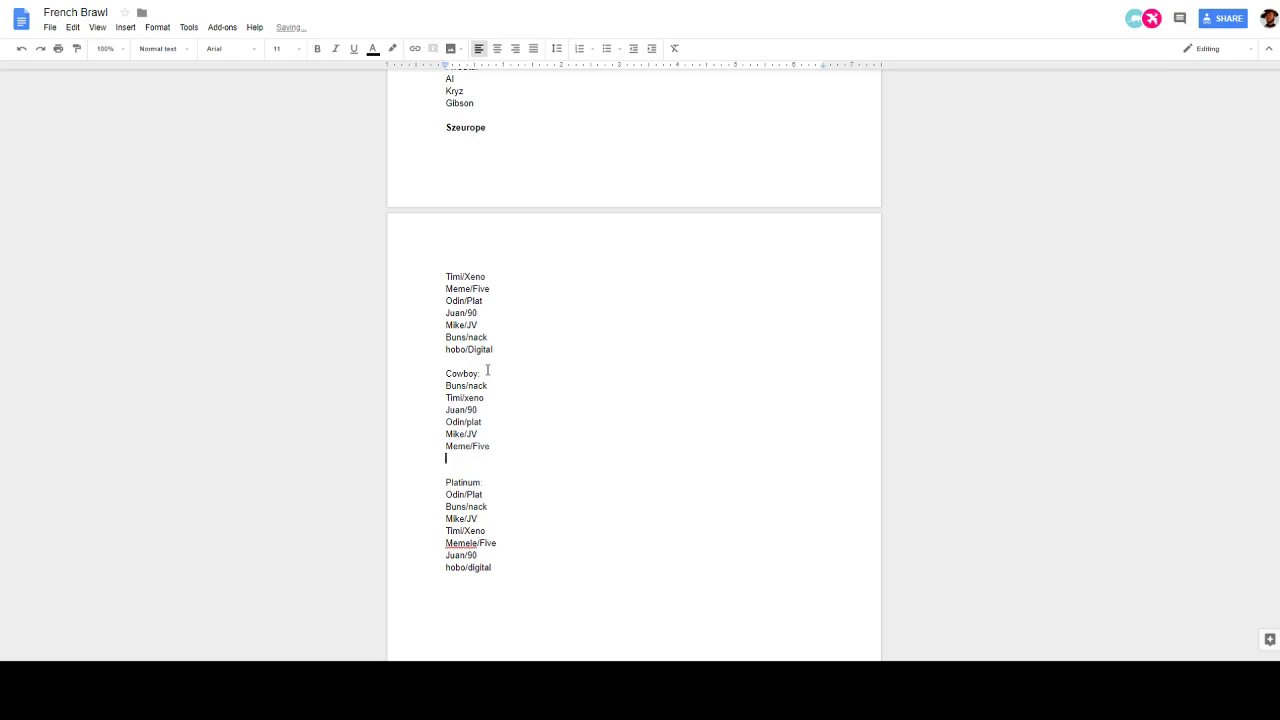
type("Hobo/digital")
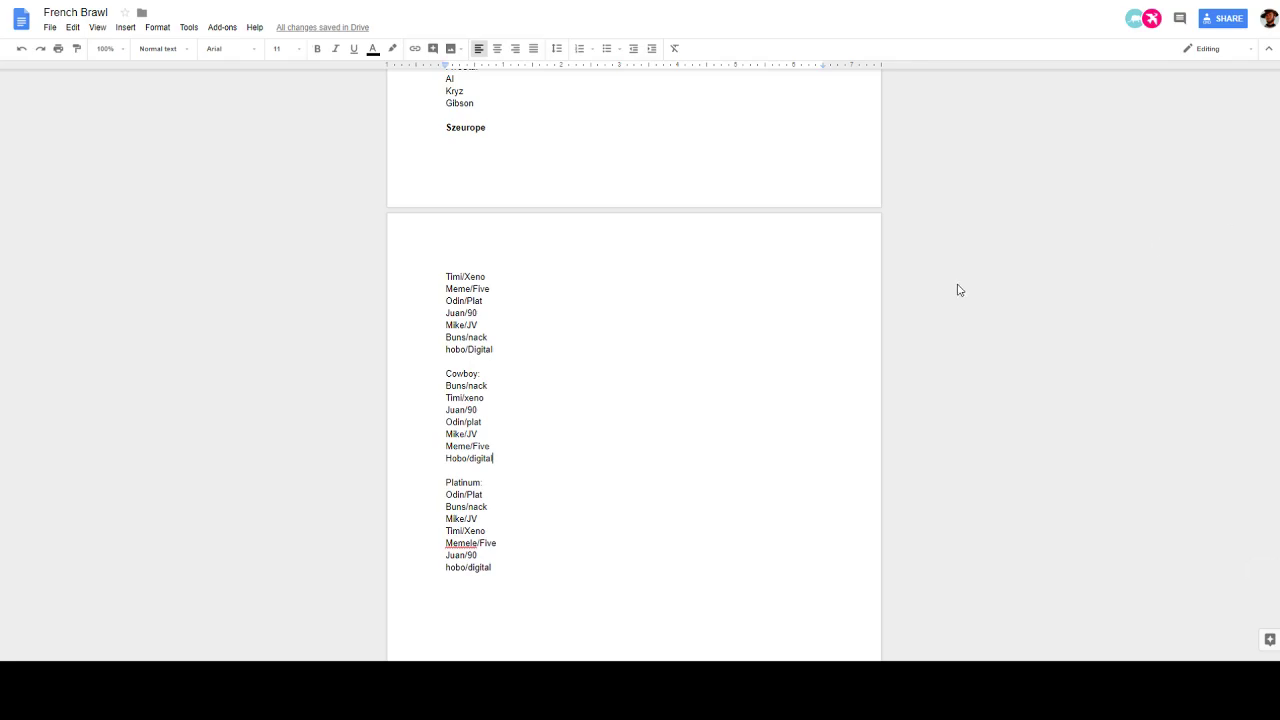
Add the bold heading "Final Earth" below Platinum's Szeurope ranking and consult the clan lineup pages for its pairs
scroll(963, 291, "down", 1)
left_click(493, 433)
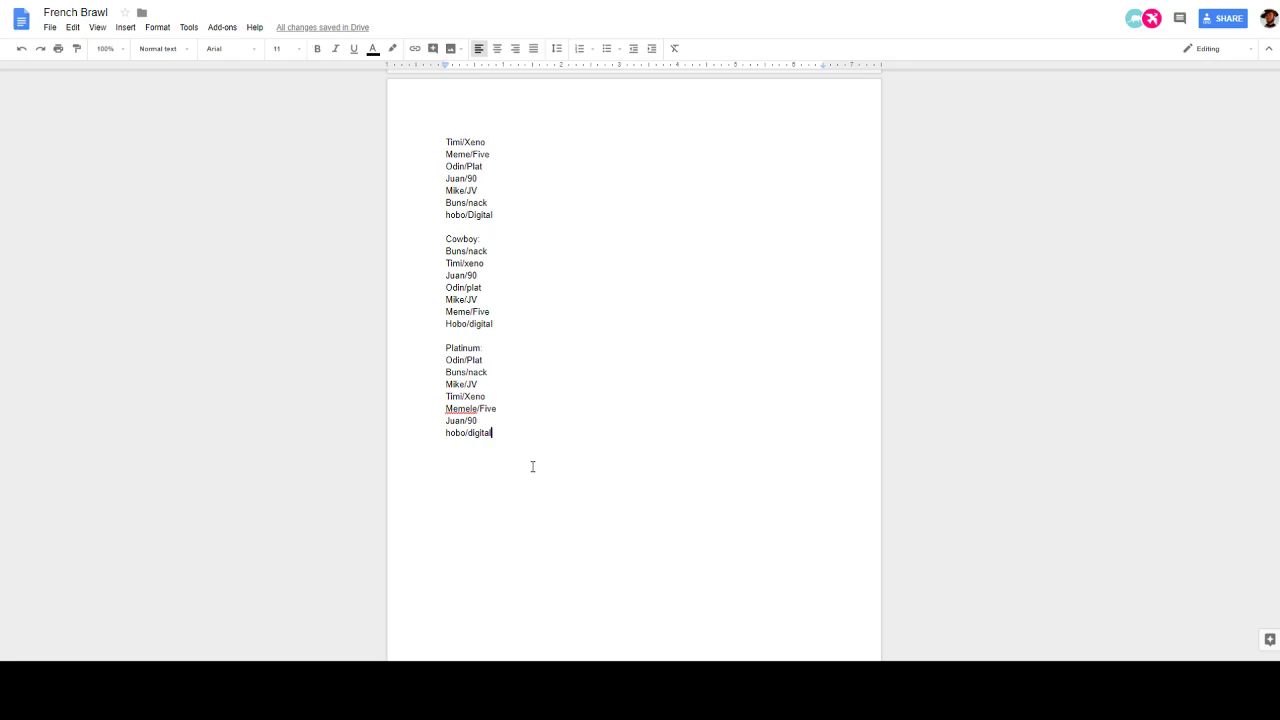
key("Return")
key("Return")
left_click(317, 48)
type("Finals")
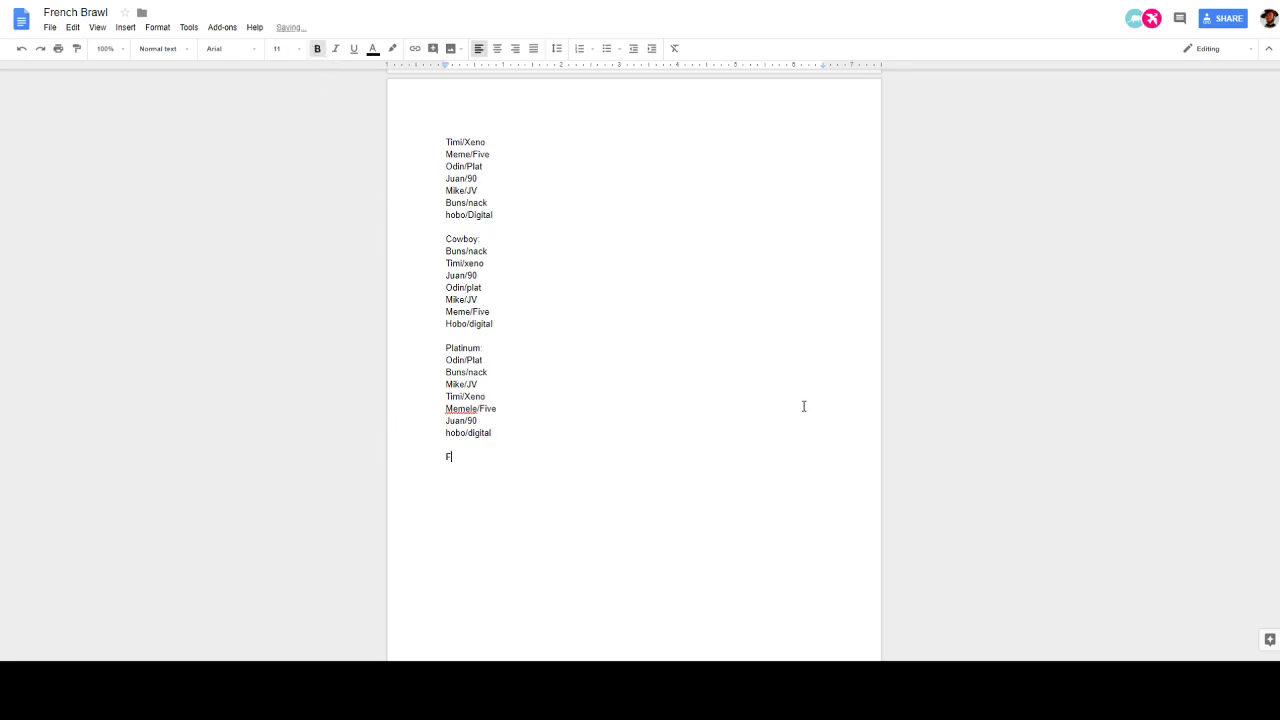
key("BackSpace")
key("BackSpace")
key("BackSpace")
type("al Earth")
key("Return")
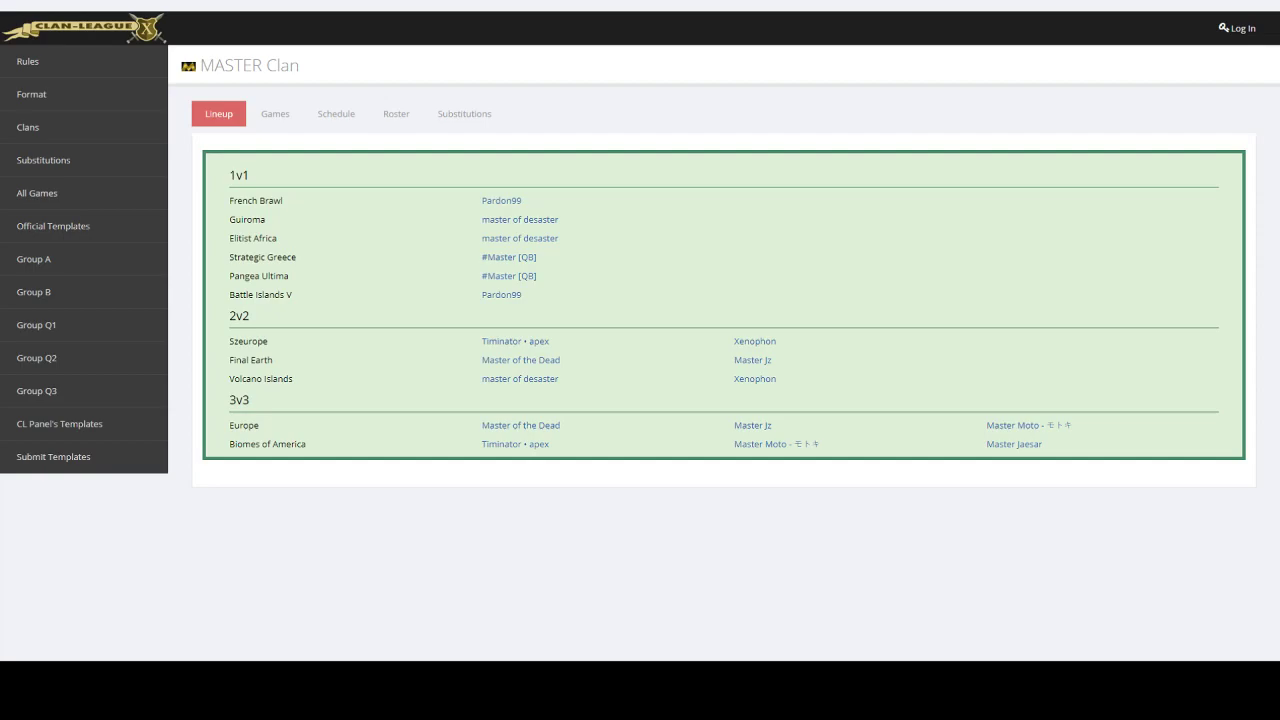
left_click(459, 3)
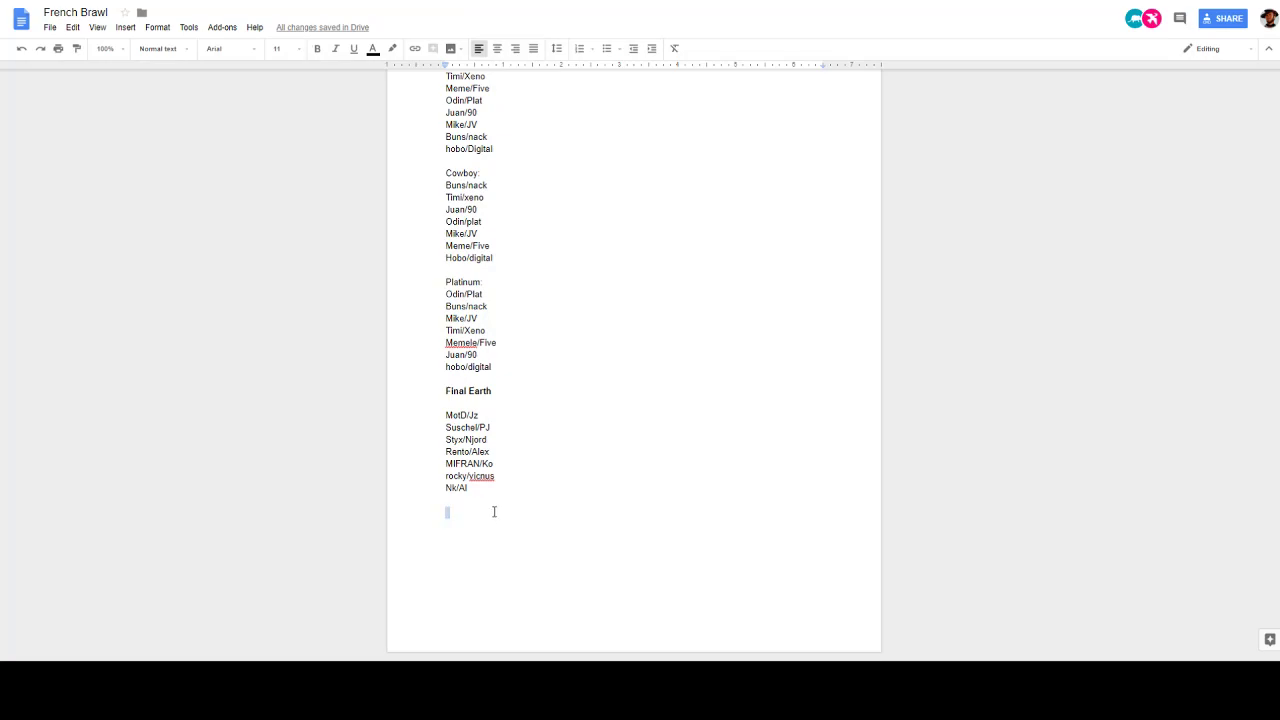
Add the labels "Cowboy:" and "Plat:" below the Final Earth pair list, separated by a blank line
type("Plat")
key("BackSpace")
key("BackSpace")
key("BackSpace")
key("BackSpace")
type("Cowby")
key("BackSpace")
type("oy")
key("BackSpace")
type(":")
key("Return")
key("Return")
type("Plat")
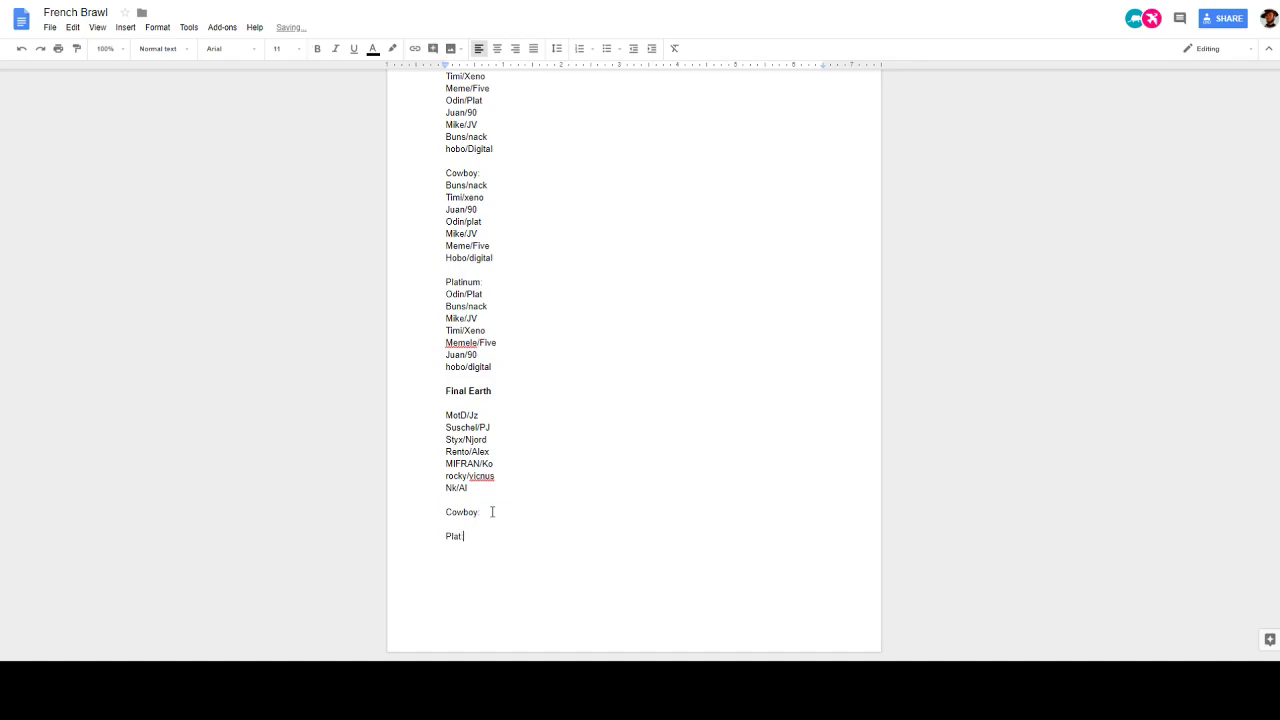
Enter MotD/Jv, Rento/Alex and Styx/Njord as Cowboy's first three Final Earth ranks on separate lines
key("Return")
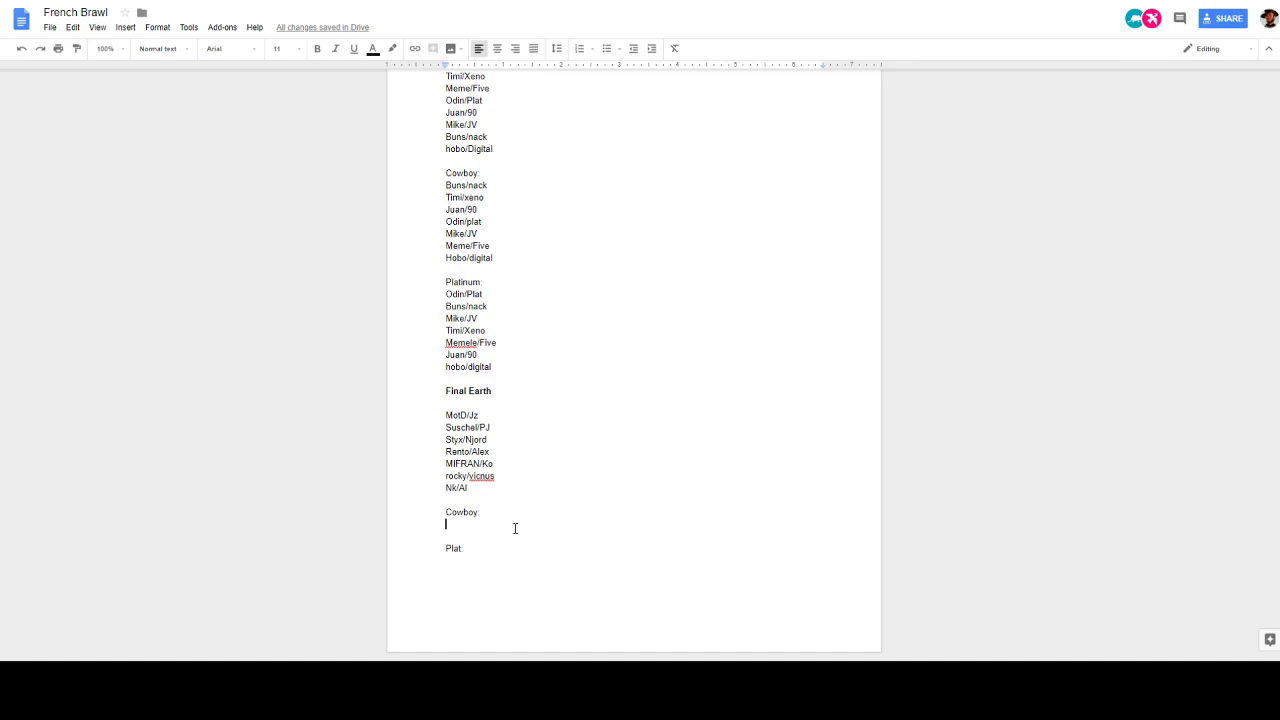
type("MotD/Jv")
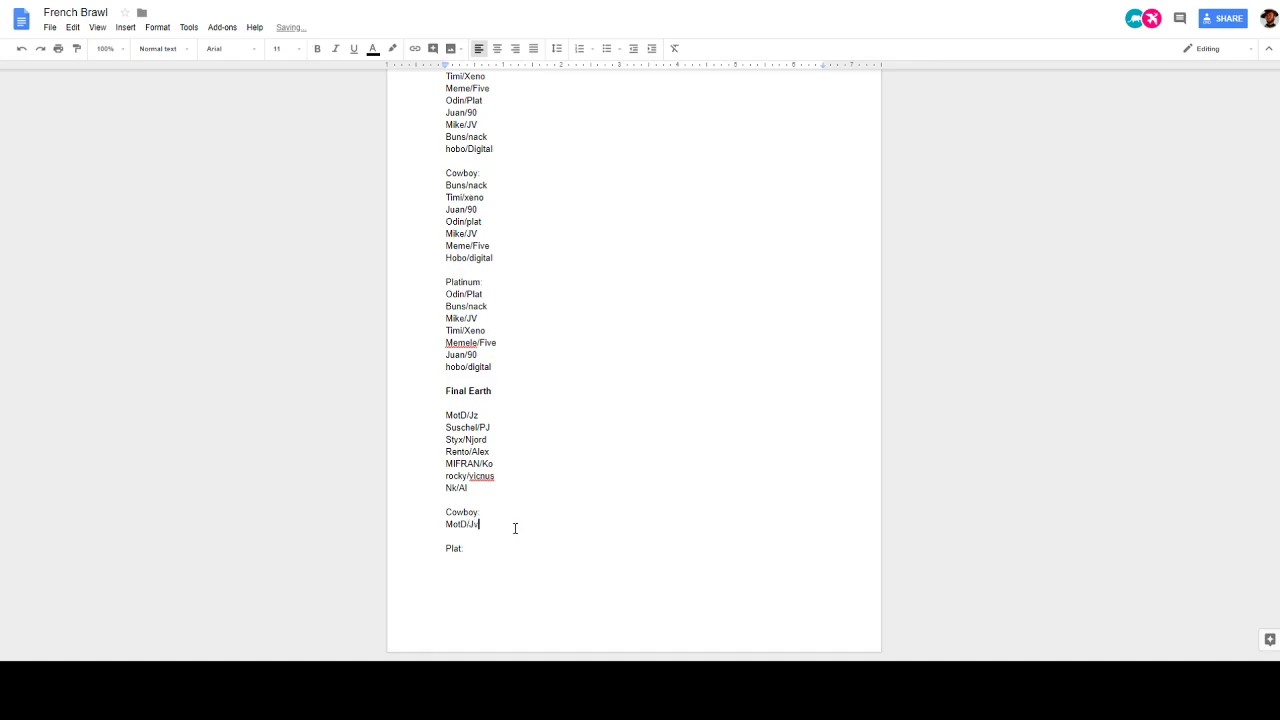
key("Return")
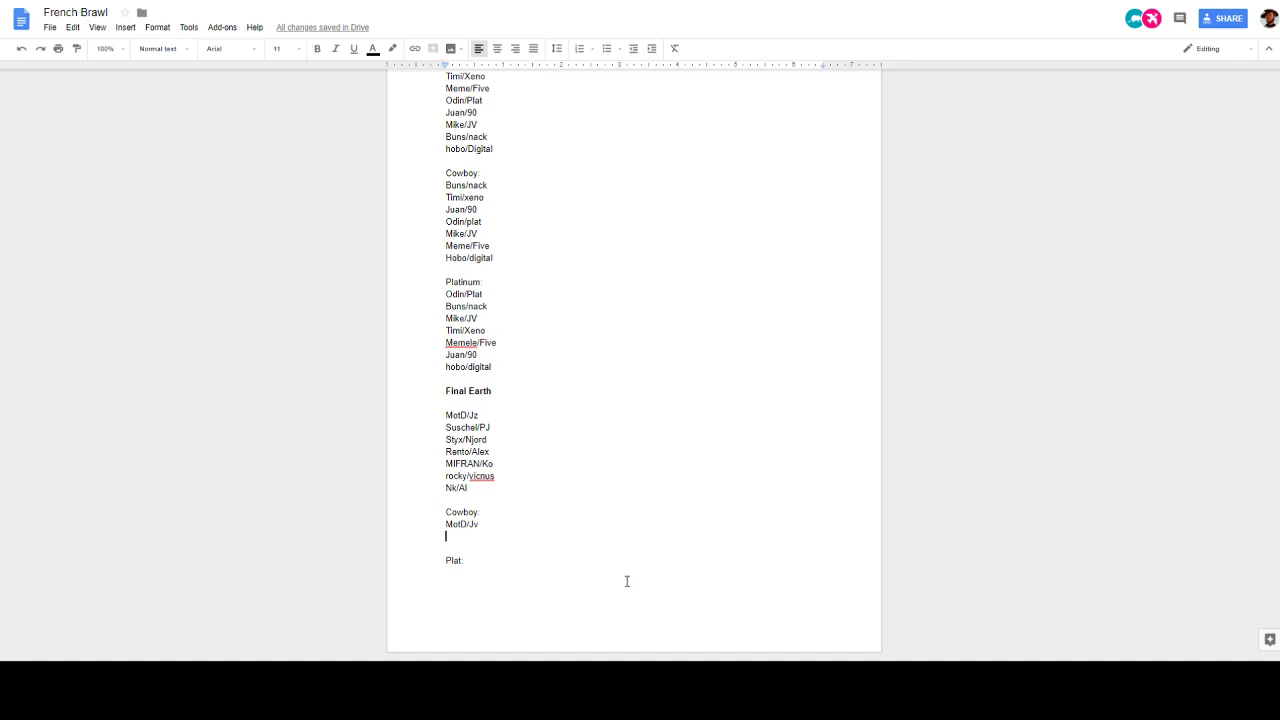
left_click(488, 528)
left_click(492, 540)
type("Rento")
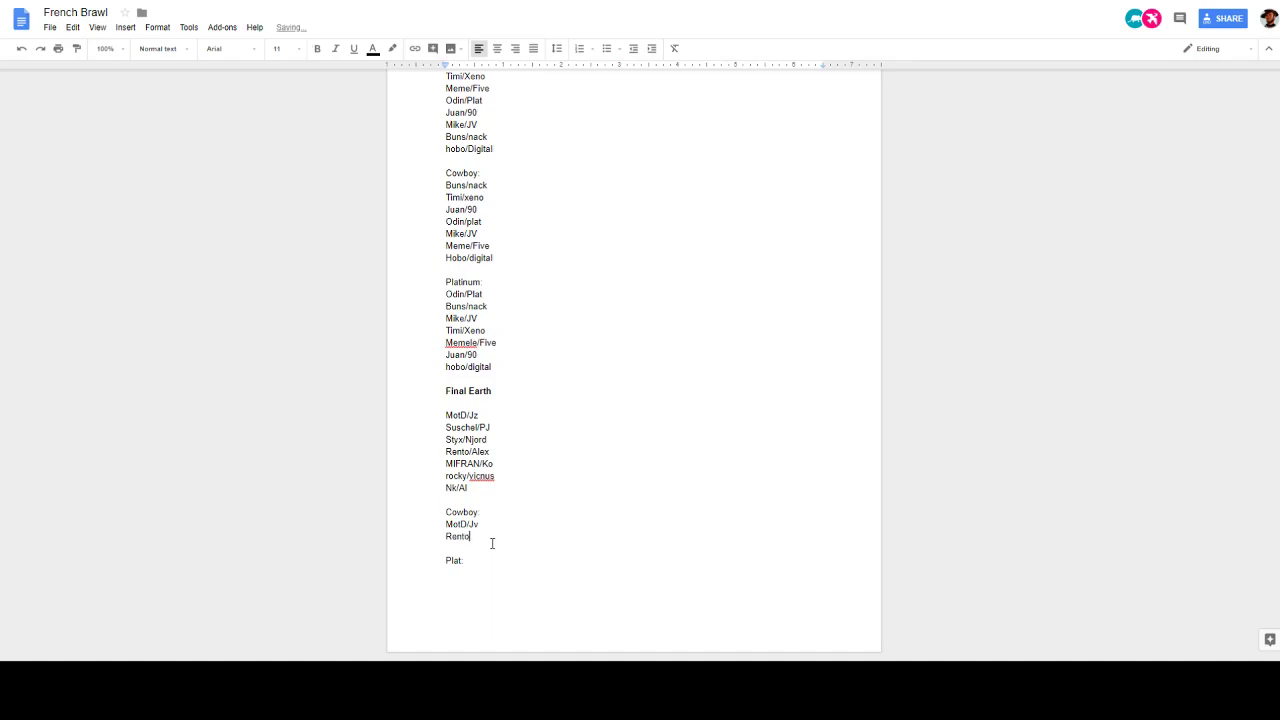
type("/Alex")
key("Return")
type("Styx/Njord")
key("Return")
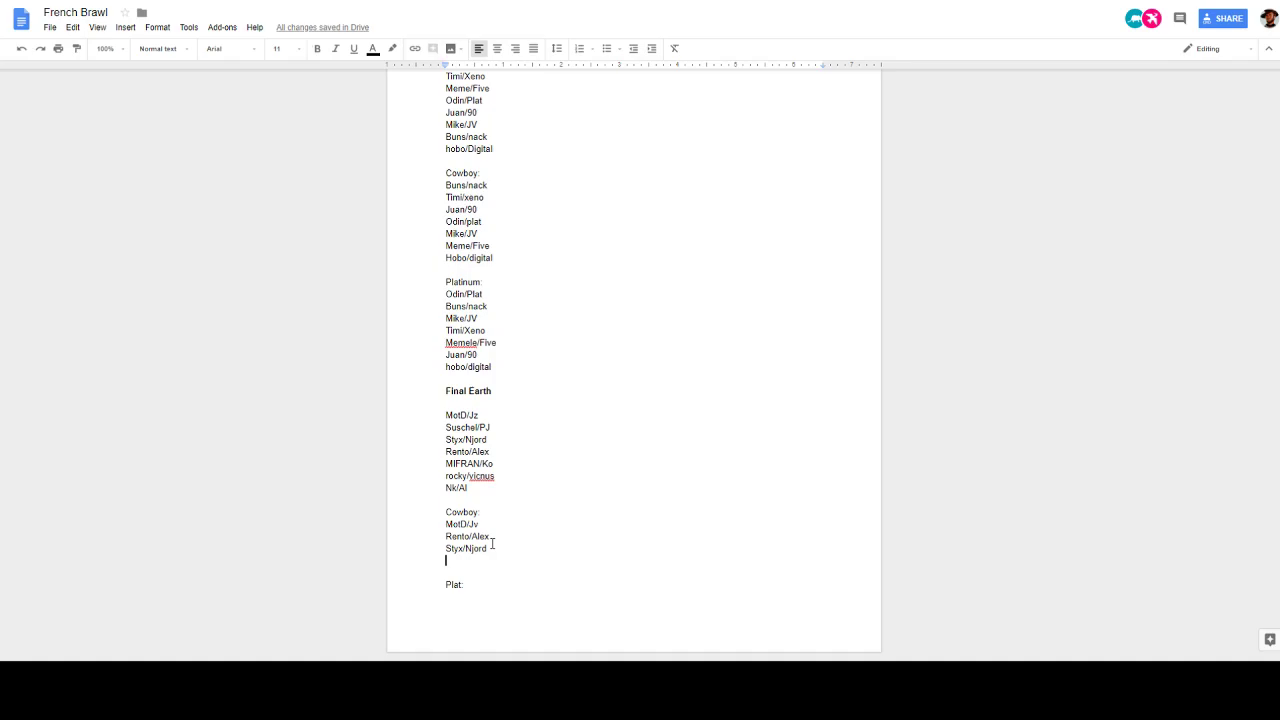
Complete Cowboy's Final Earth ranking with MIFRAN/Ko, Nk/AI, Suschel/PJ and rocky/vicnus on separate lines
type("MIFRAN/Ko")
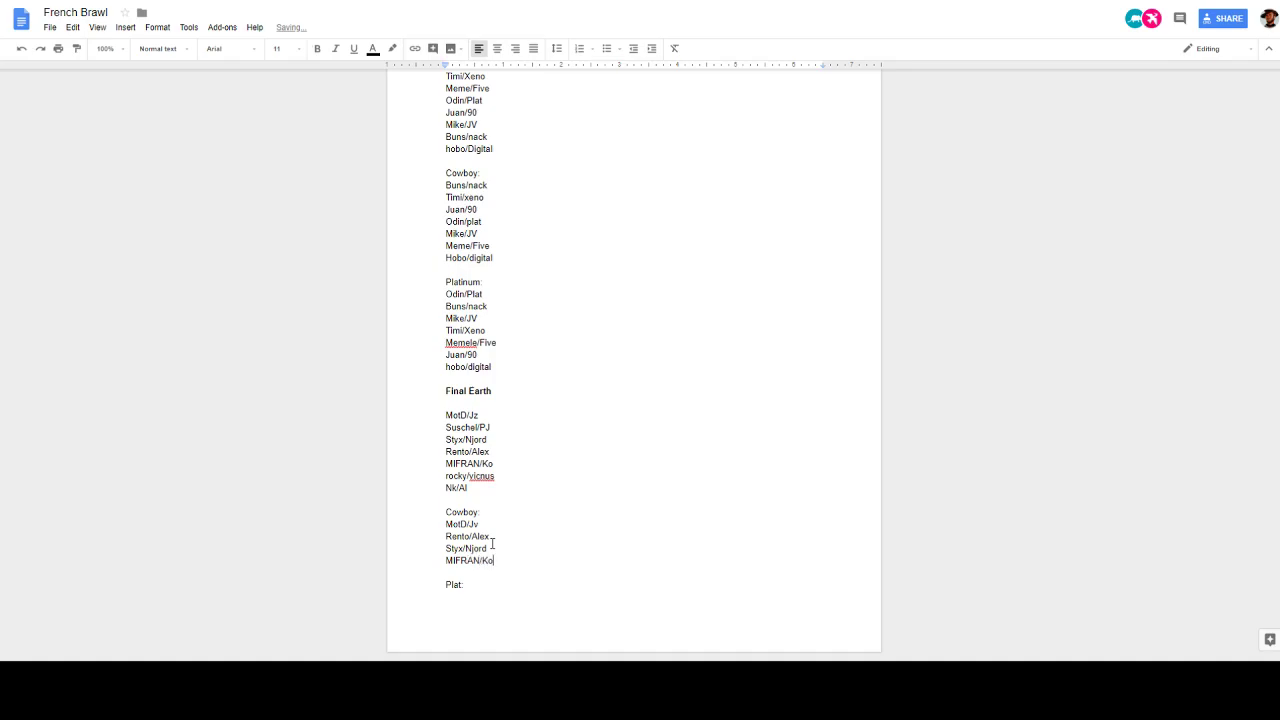
key("Return")
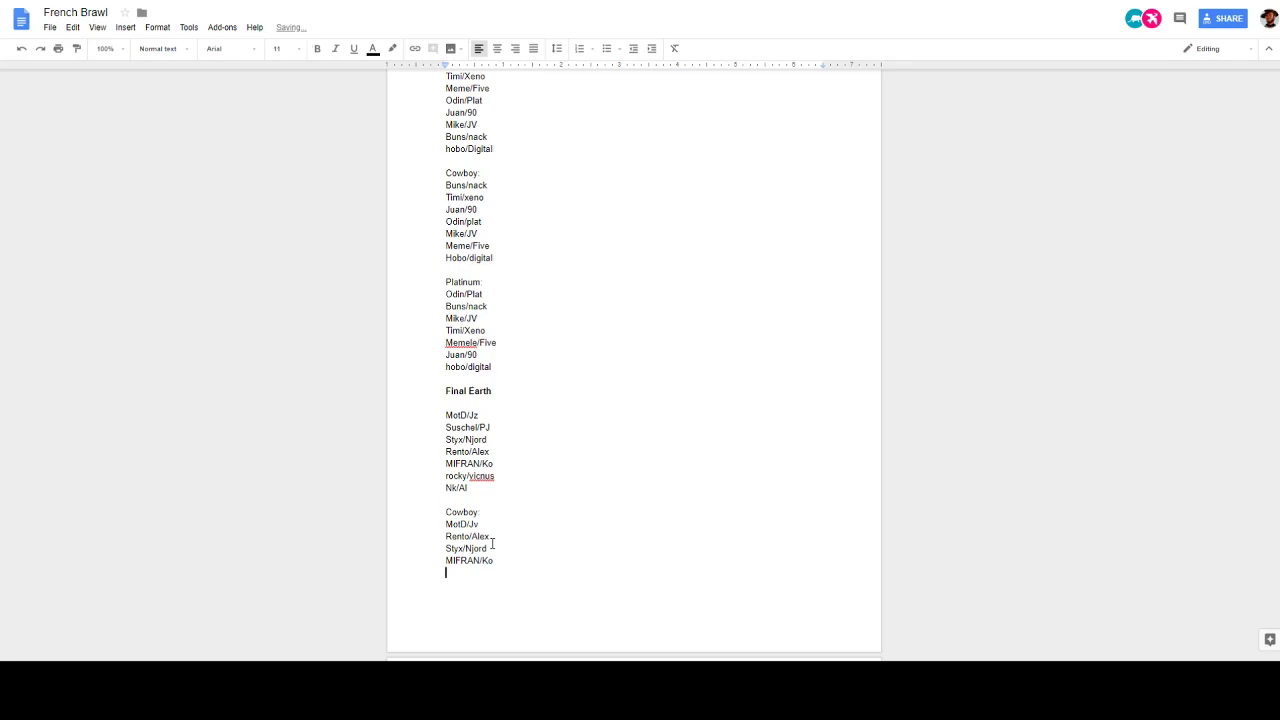
type("Nk/Al")
key("Return")
type("Suschel/PJ")
key("Down")
type("rocky/vicnus")
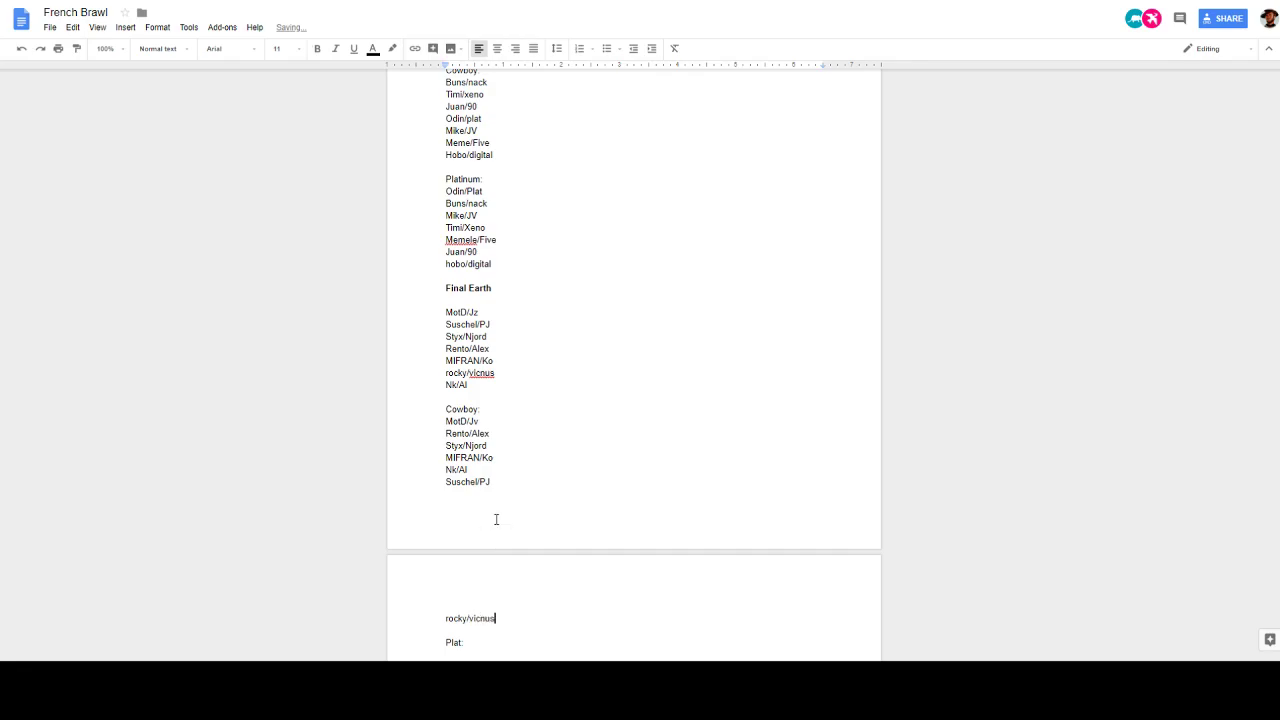
Enter MIFRAN/Ko, Rento/Alex and MotD/Jz as Plat's first three Final Earth ranks on separate lines
scroll(496, 519, "down", 1)
double_click(484, 590)
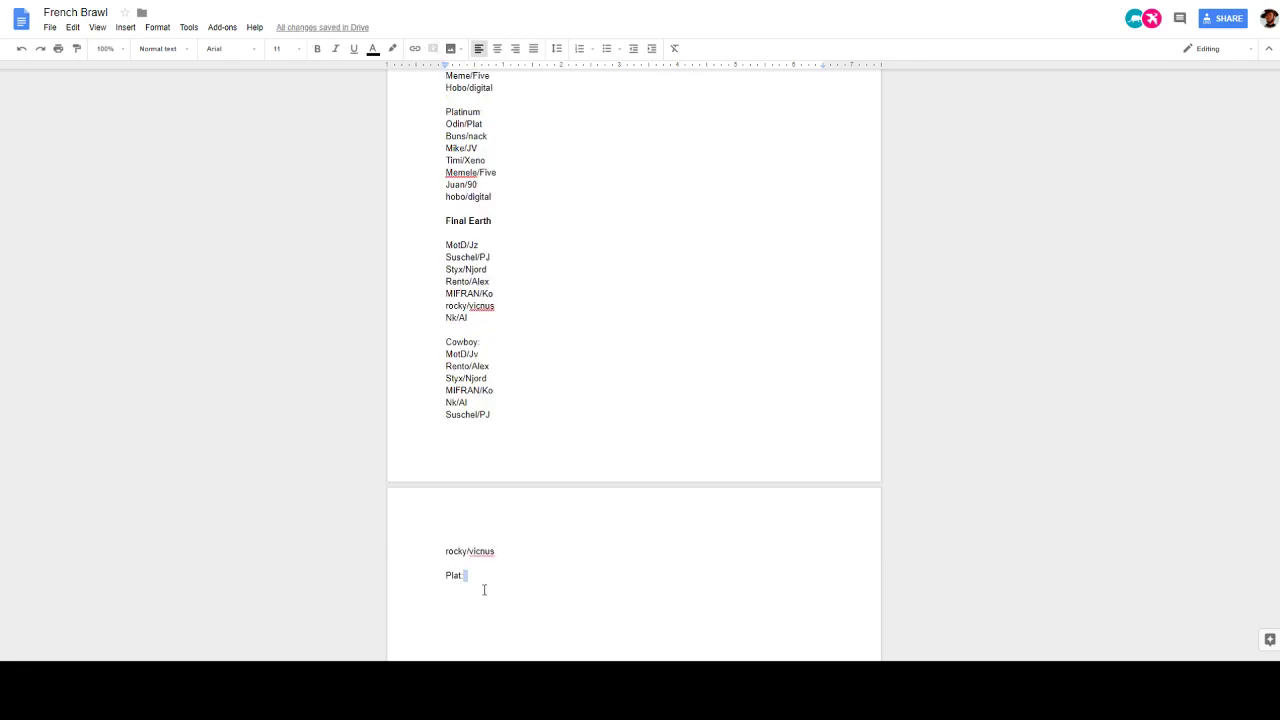
key("Return")
type("MIFRAN/Ko")
key("Return")
left_click(502, 616)
type("Rento/Alex")
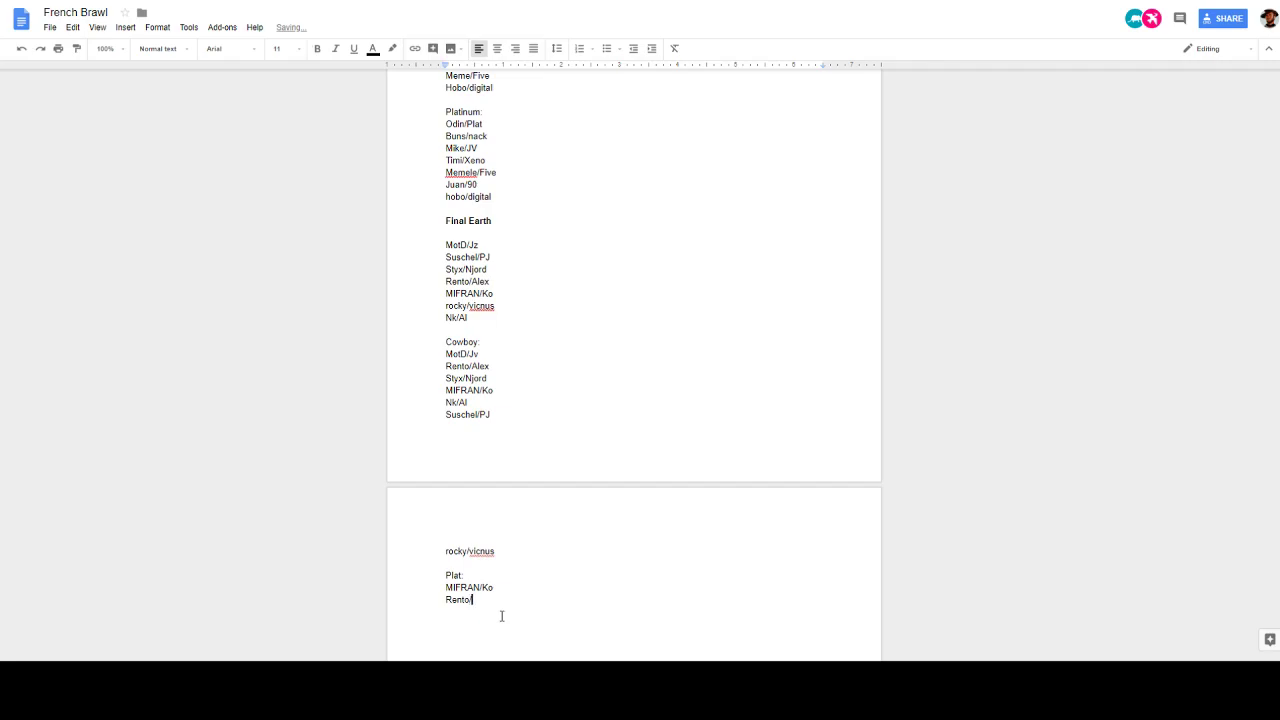
key("Return")
type("MotD/Jz")
key("Return")
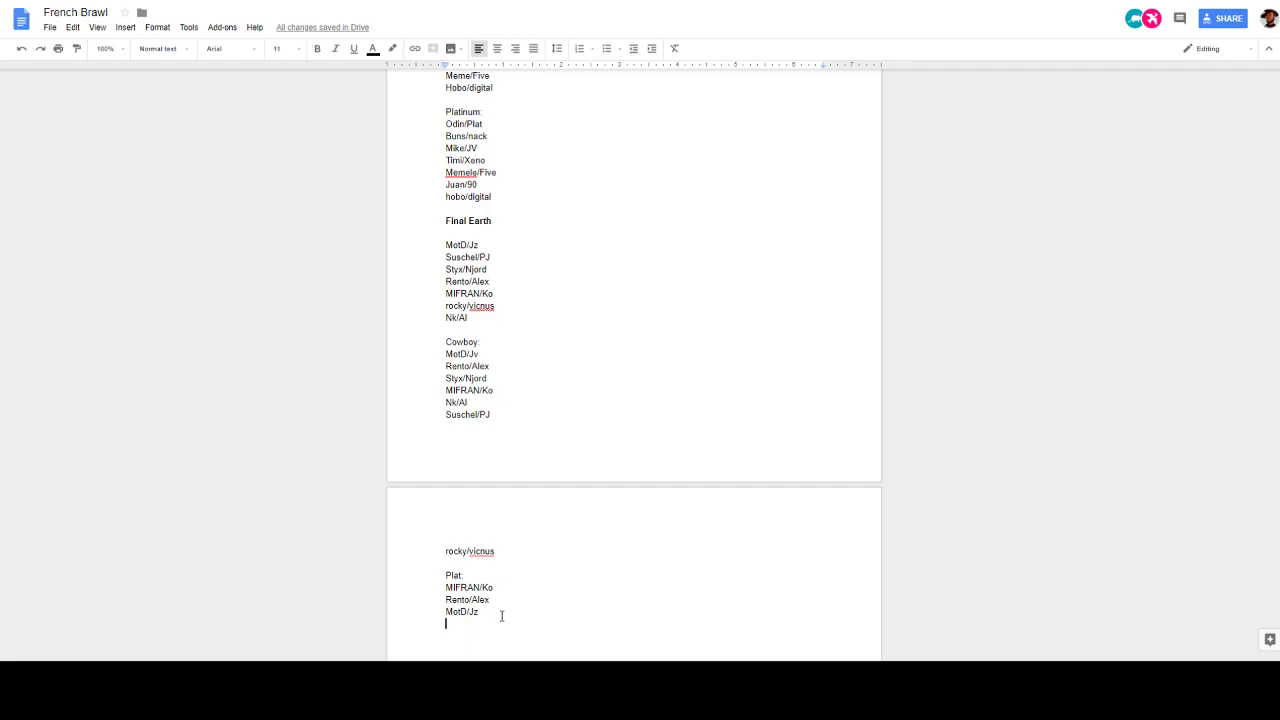
Extend Plat's Final Earth ranking with rocky/vicnus, suschel/PJ and NK/AI on separate lines
type("rocky/")
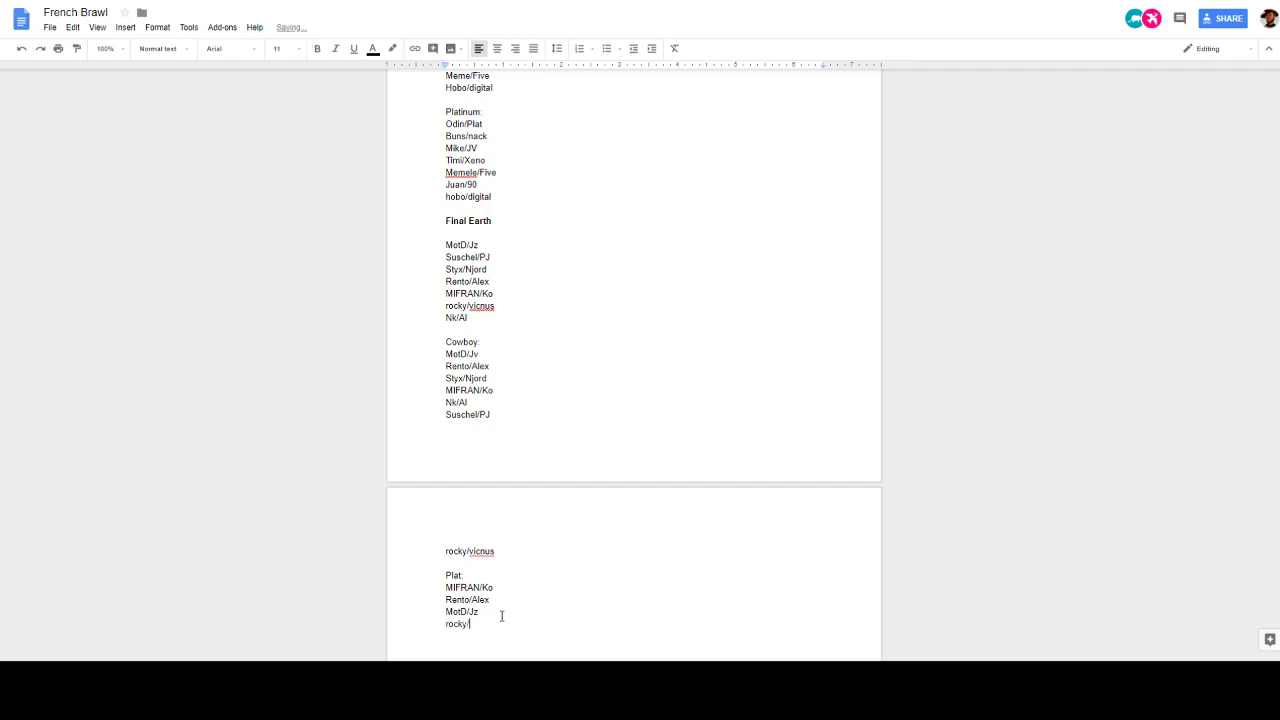
type("vicnus")
key("Return")
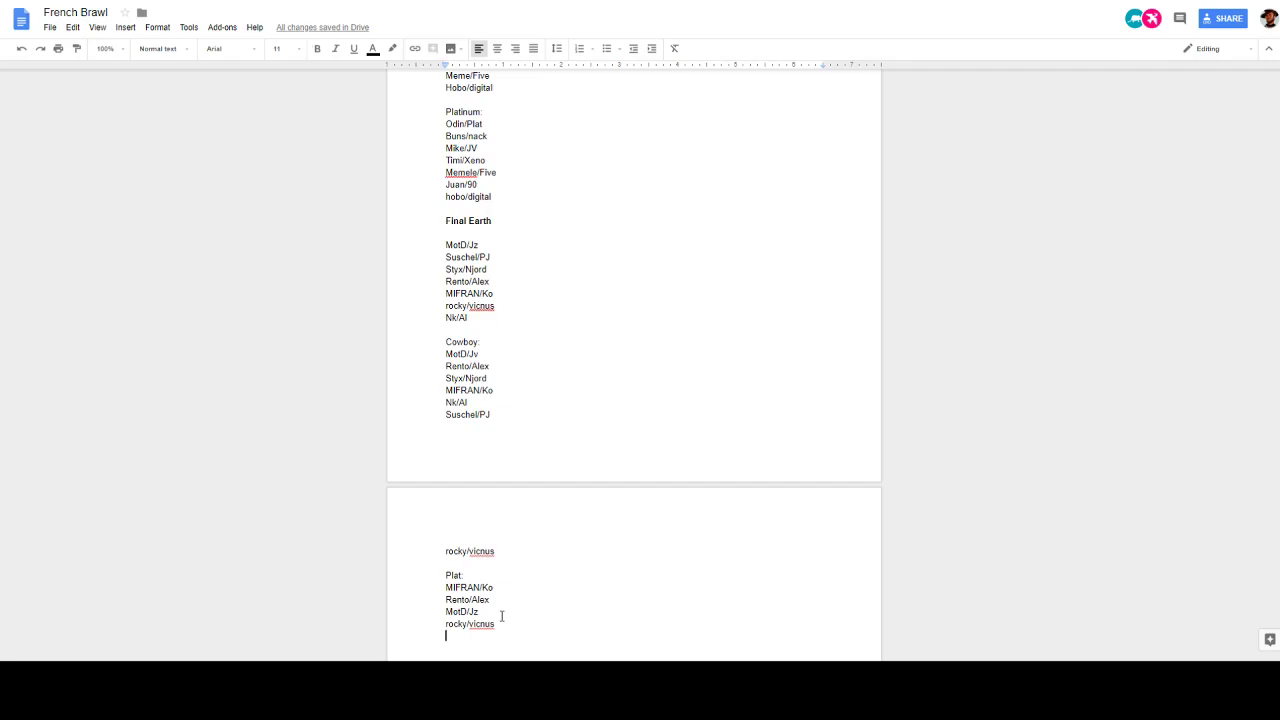
type("suschel")
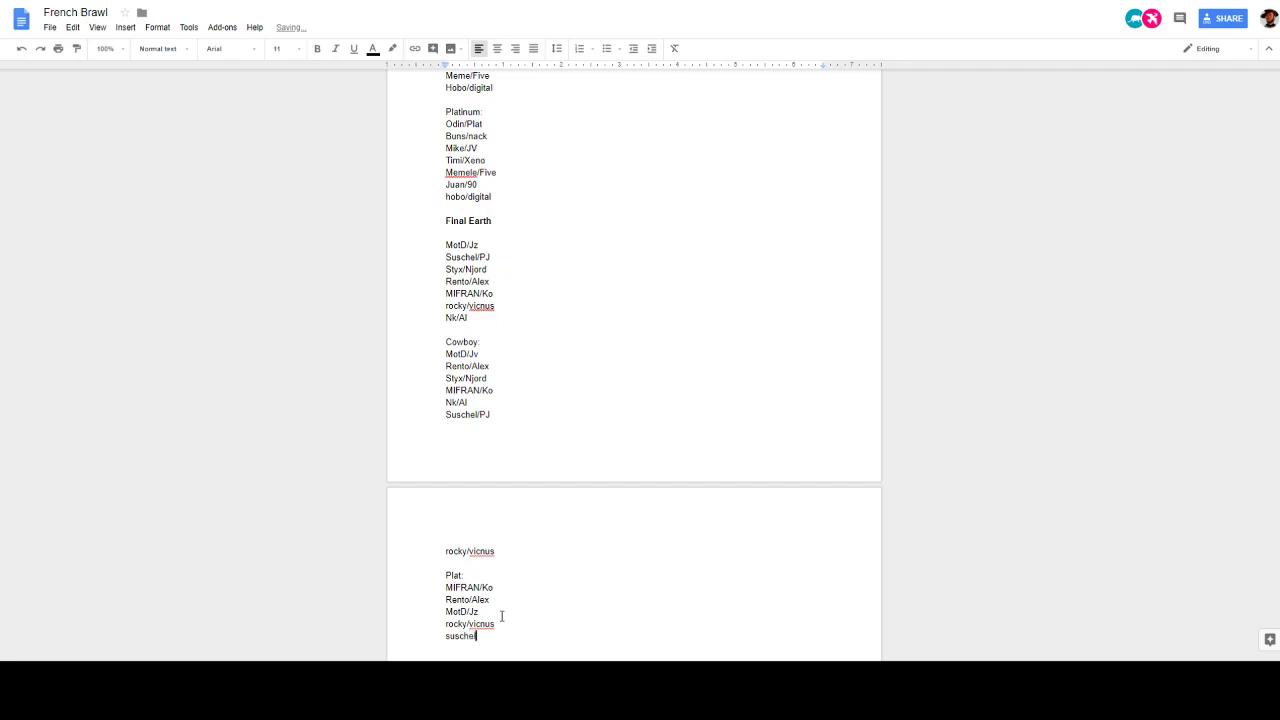
type("/PJ")
key("BackSpace")
key("Return")
type("Rk")
key("BackSpace")
key("BackSpace")
type("NK/Al")
key("Return")
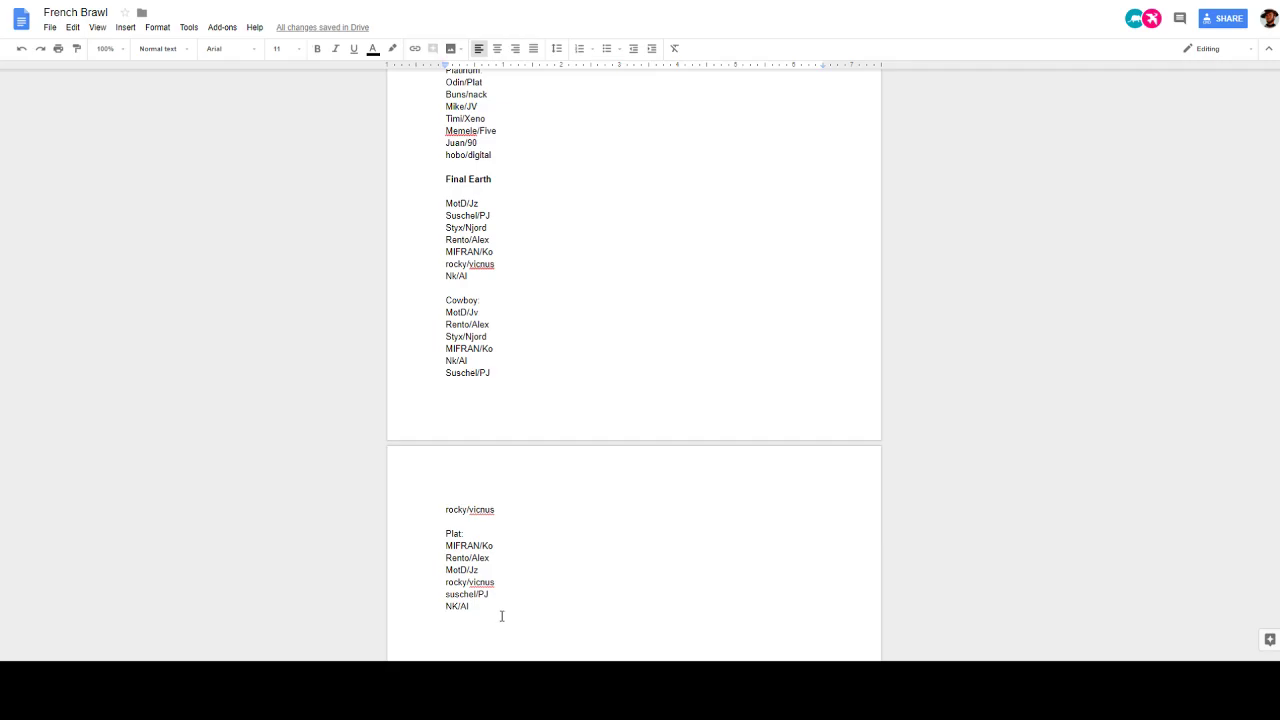
Complete Plat's Final Earth ranking with Styx/Njord on the last line
type("Styx/Njord")
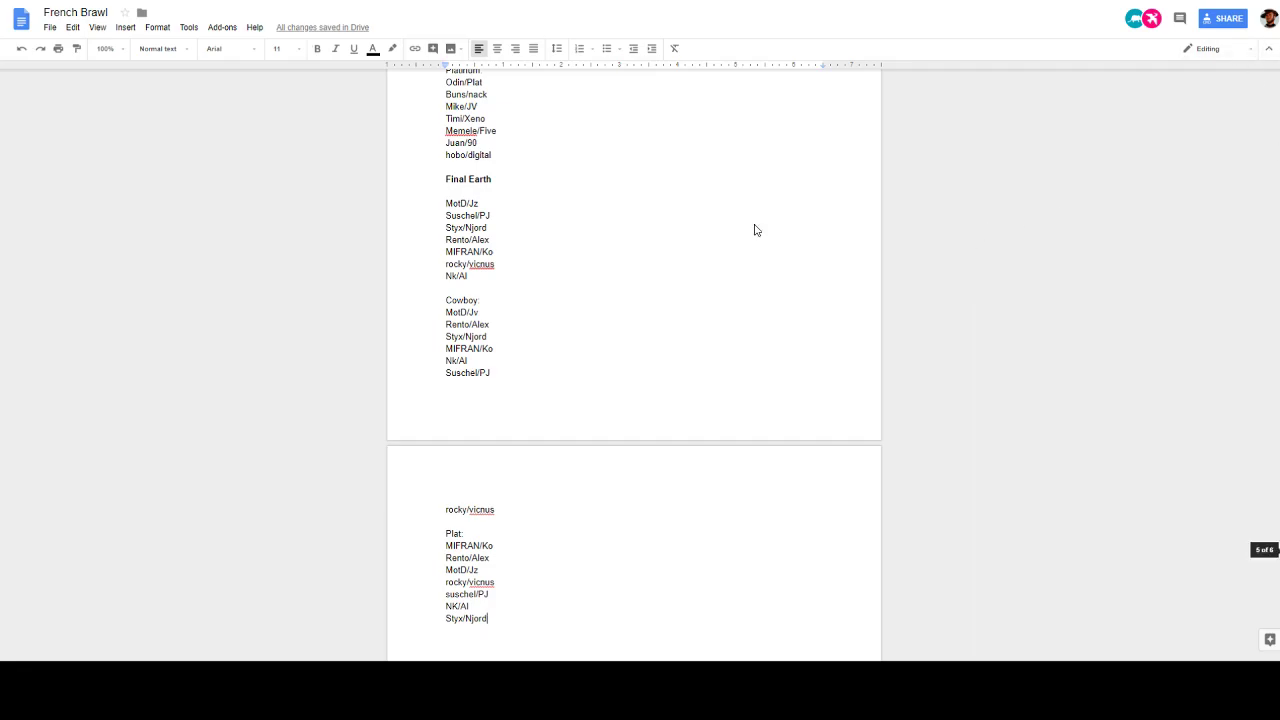
scroll(408, 520, "down", 3)
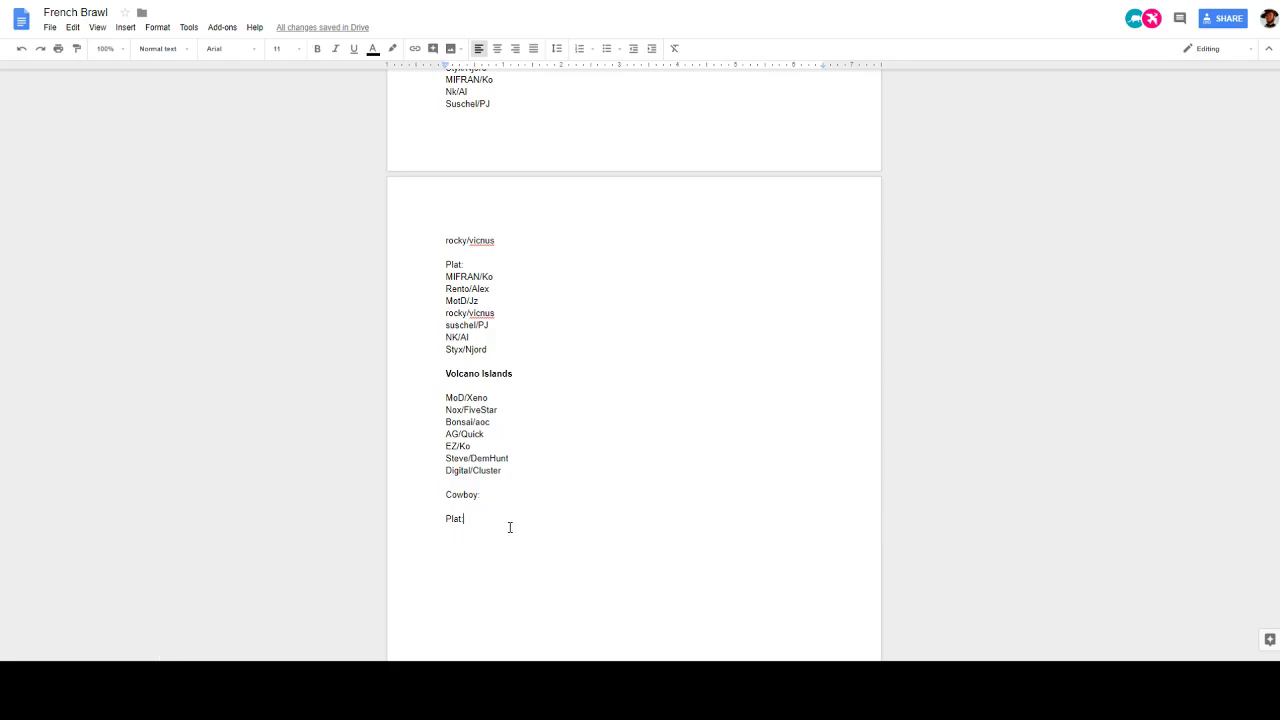
Enter AG/Quick, Mod/Xeno and EZ/Ko as Cowboy's first three Volcano Islands ranks on separate lines
left_click(499, 494)
key("Return")
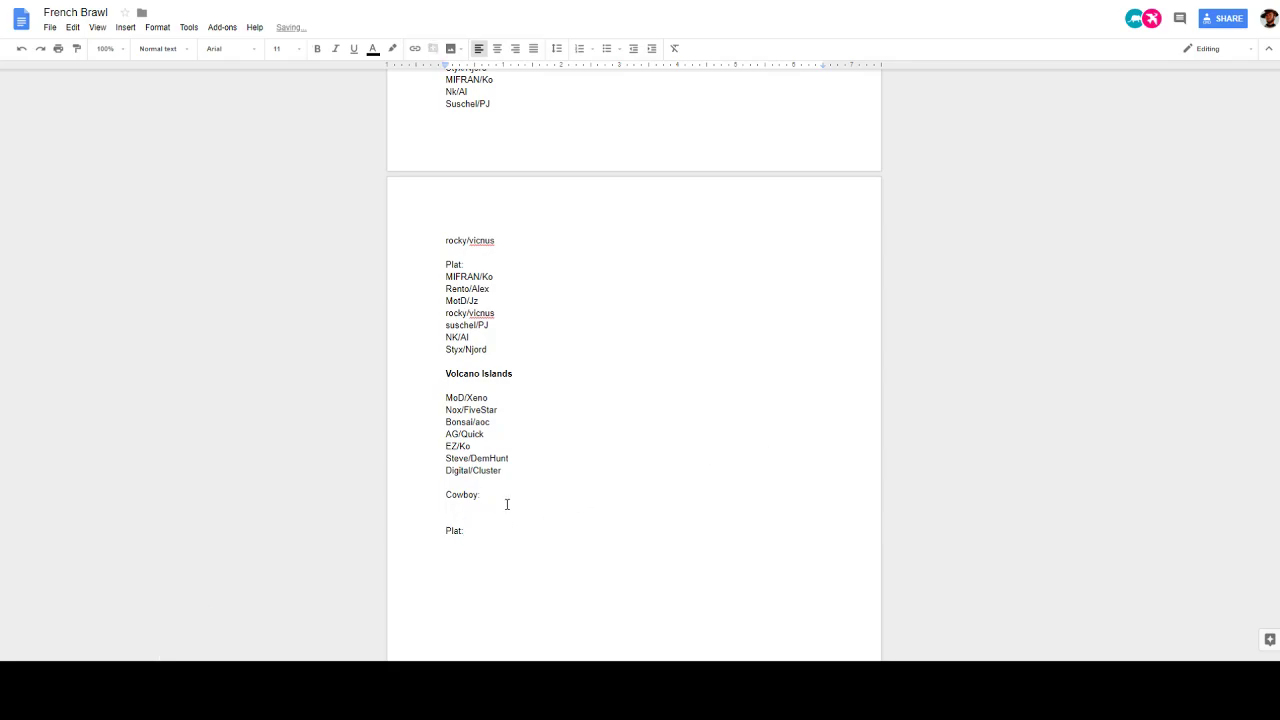
type("AG/Quick")
key("Return")
type("Mod/Xeno")
key("Return")
type("EZ/Ko")
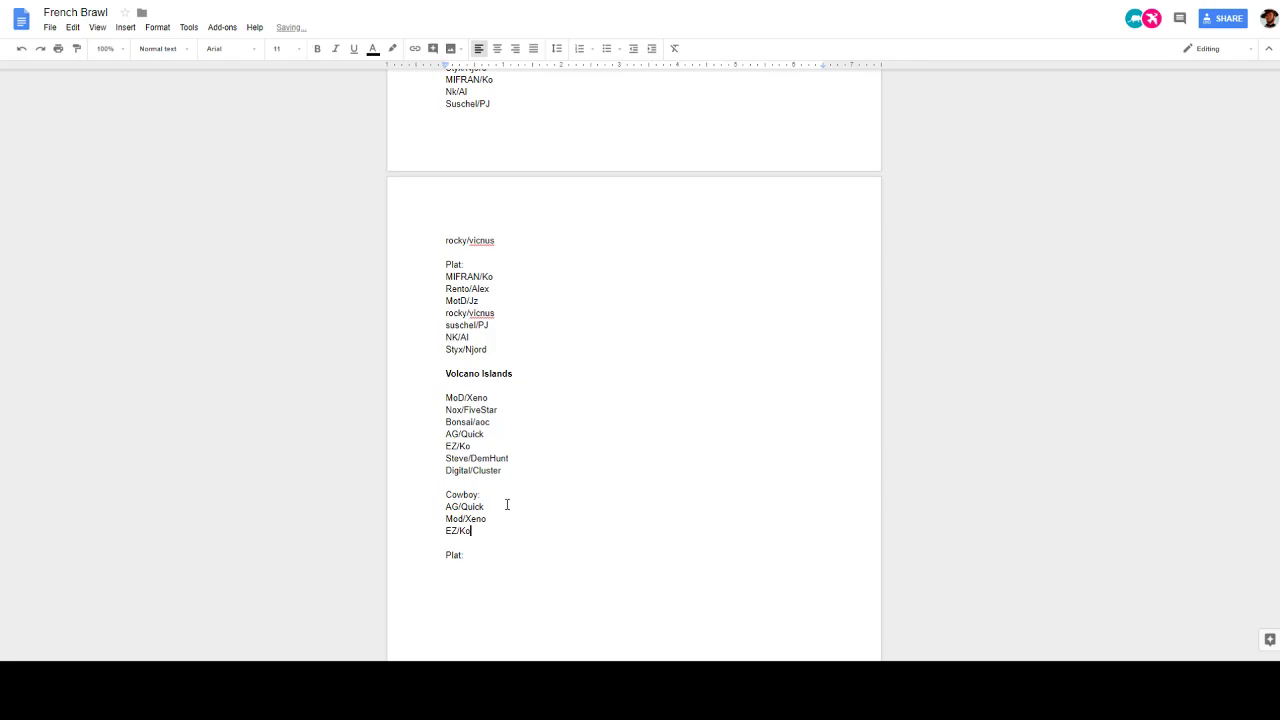
Complete Cowboy's Volcano Islands ranking with Bonsai/aoc, Nox/FiveStar, Digital/Cluster and Steve/Demhunt on separate lines
key("Return")
type("Bonsai/A")
key("BackSpace")
type("aoc")
key("Return")
type("Nox/FiveStar")
key("Return")
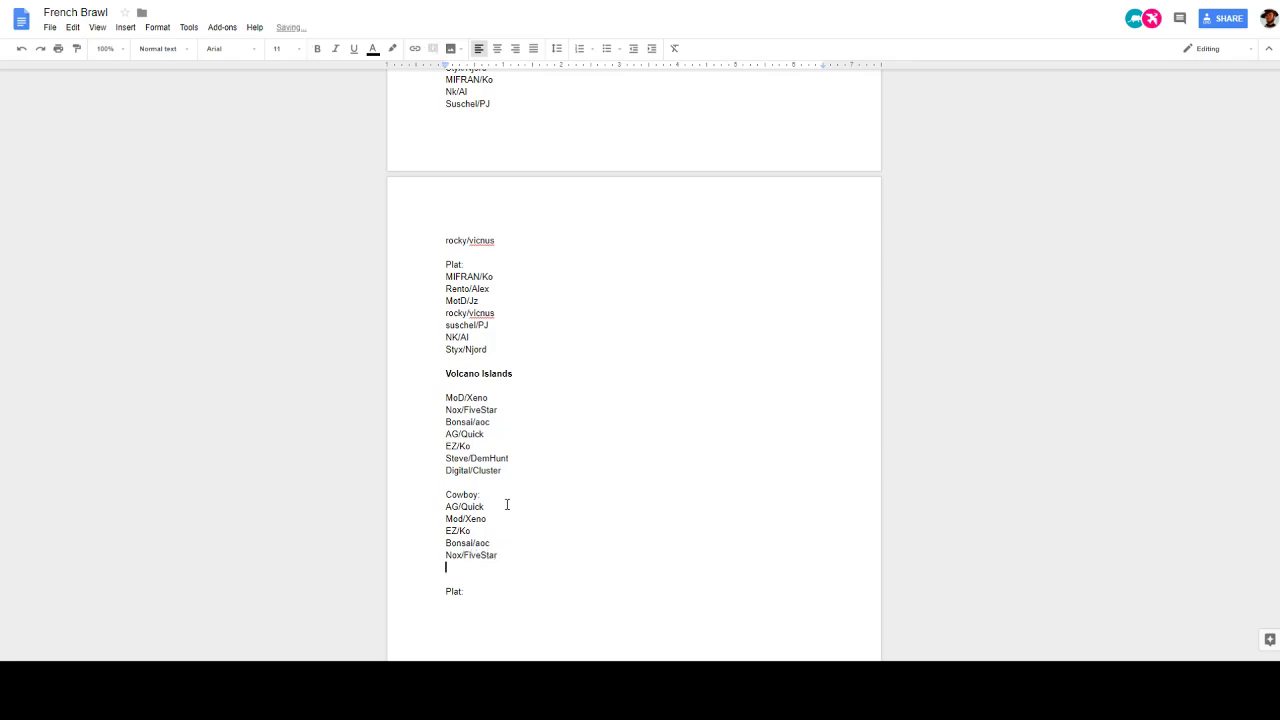
type("Digital/Cluster")
key("Return")
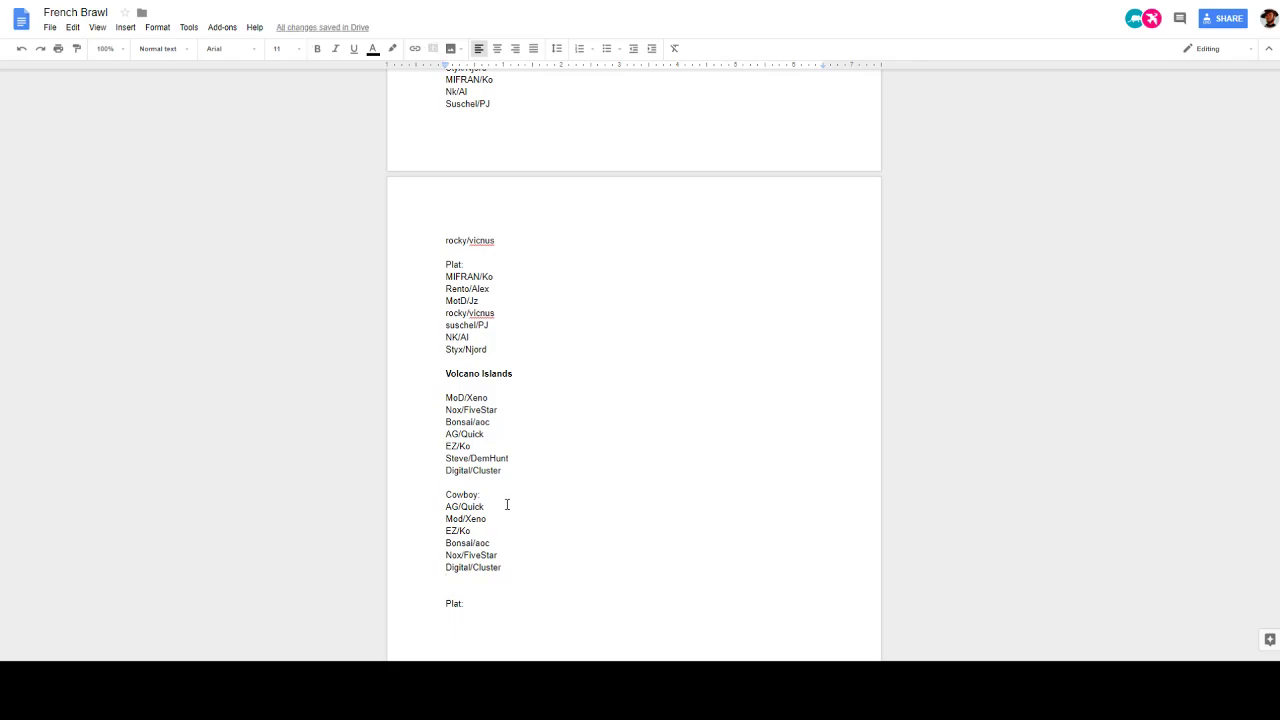
type("Steve")
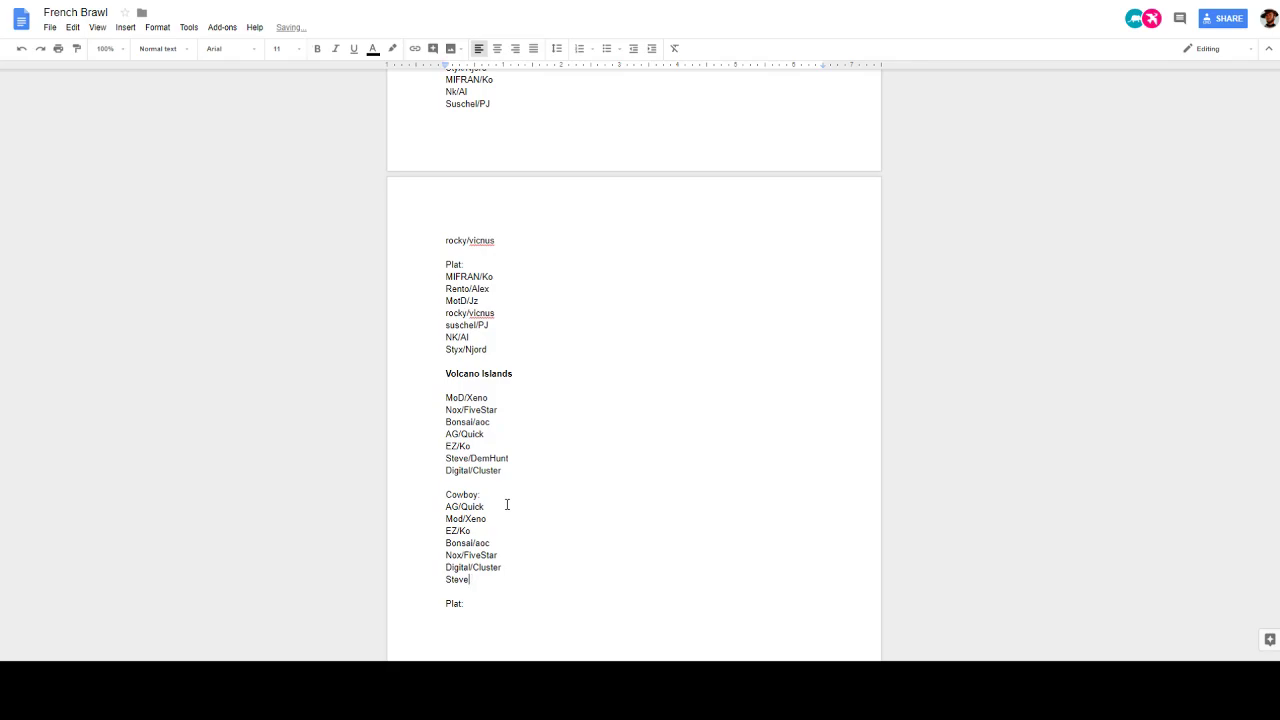
type("/Demhunt")
Enter AG/Quick and Steve/Demhunt as Plat's first two Volcano Islands ranks on separate lines
left_click(488, 603)
key("Return")
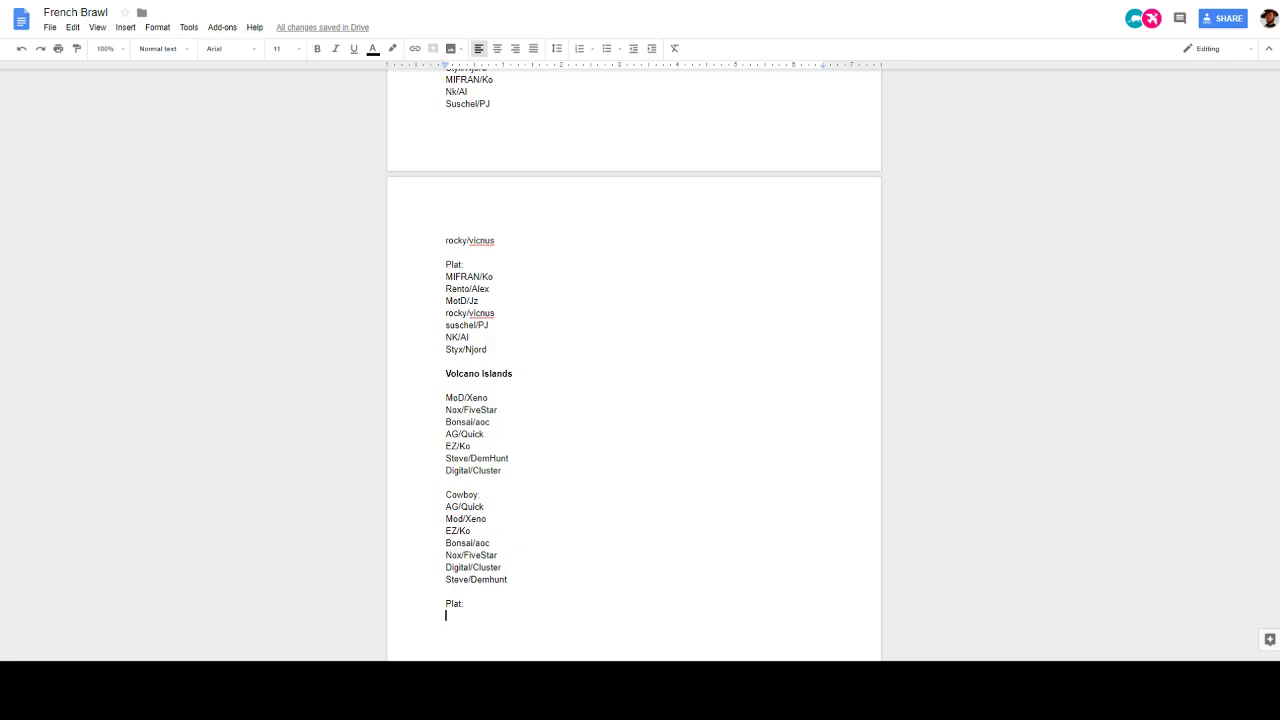
type("AG")
type("/Quick")
type("rock")
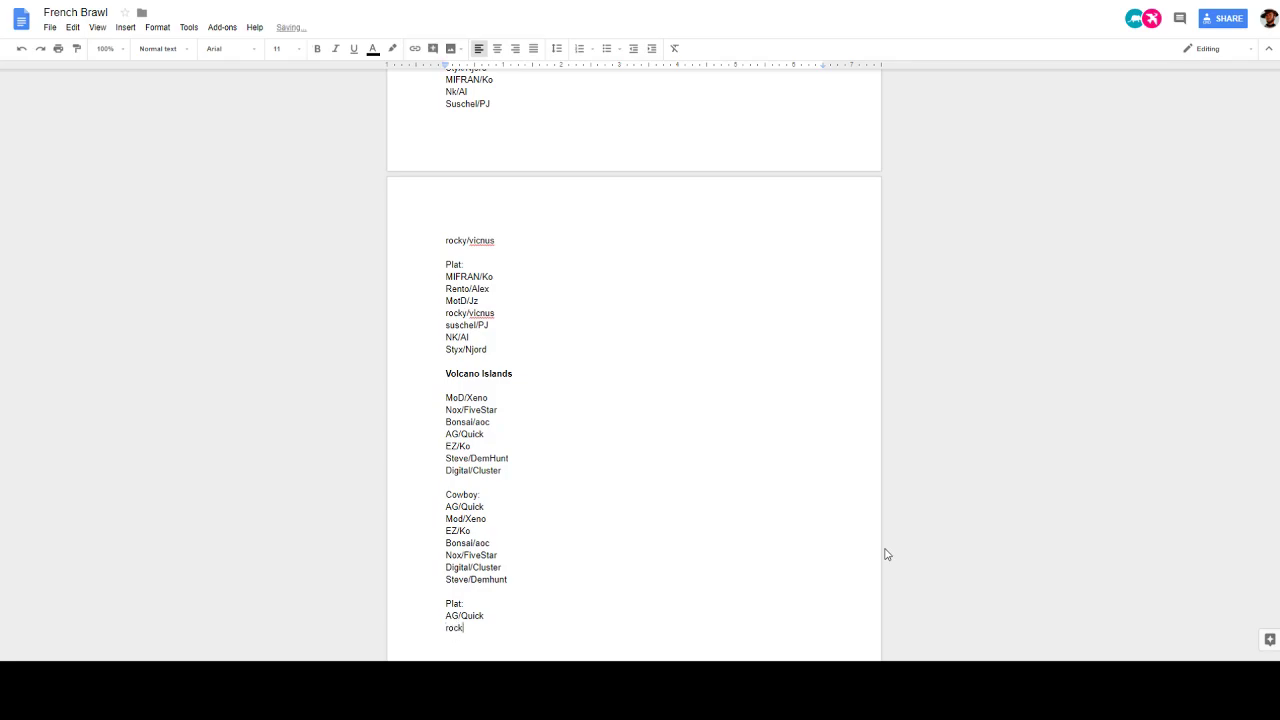
key("BackSpace")
key("BackSpace")
key("BackSpace")
key("BackSpace")
type("Steve/Demhunt")
key("Return")
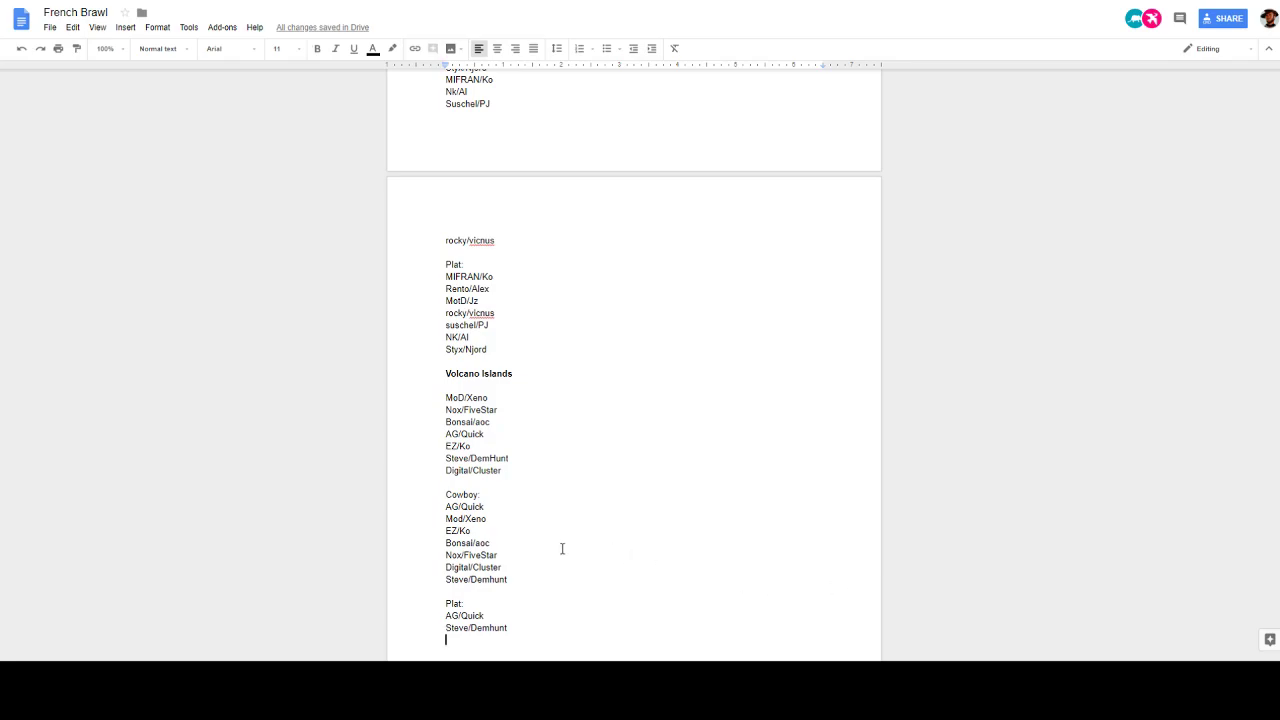
Extend Plat's Volcano Islands ranking with EZ/Ko and Mod/Xeno on separate lines
type("EZ/Ko")
key("Return")
type("Mod/")
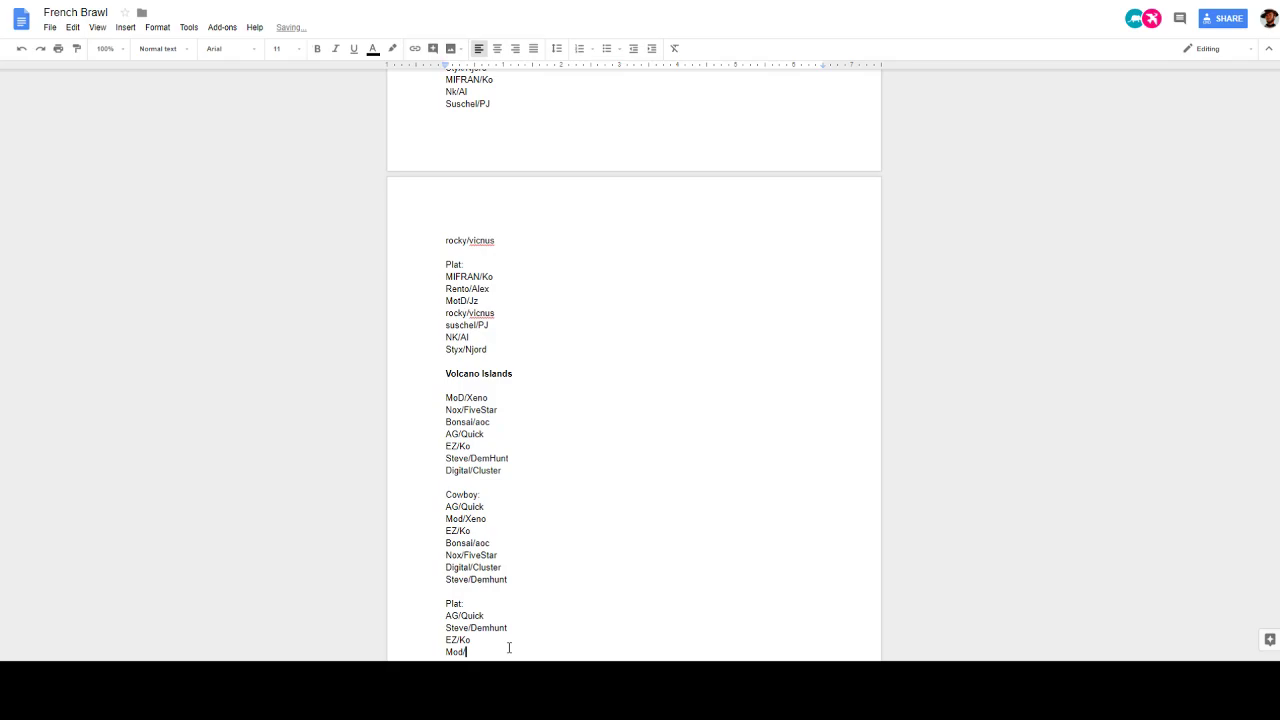
type("Xeno")
key("Return")
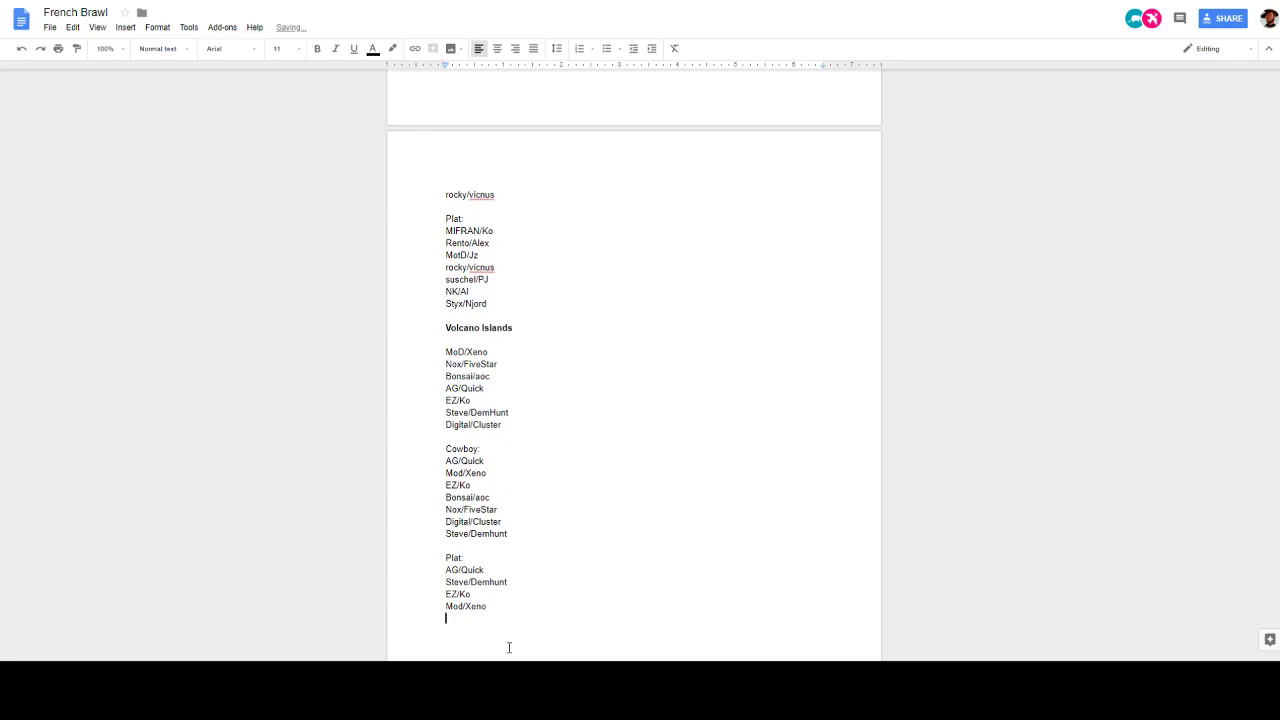
Complete Plat's Volcano Islands ranking with Nox/FiveStar, Digital/Cluster and Bonsai/Aoc, leaving blank space below
type("Nox/Fivw")
key("BackSpace")
type("eStar")
key("Return")
type("Do")
key("BackSpace")
type("igital/S")
type("luster")
key("Return")
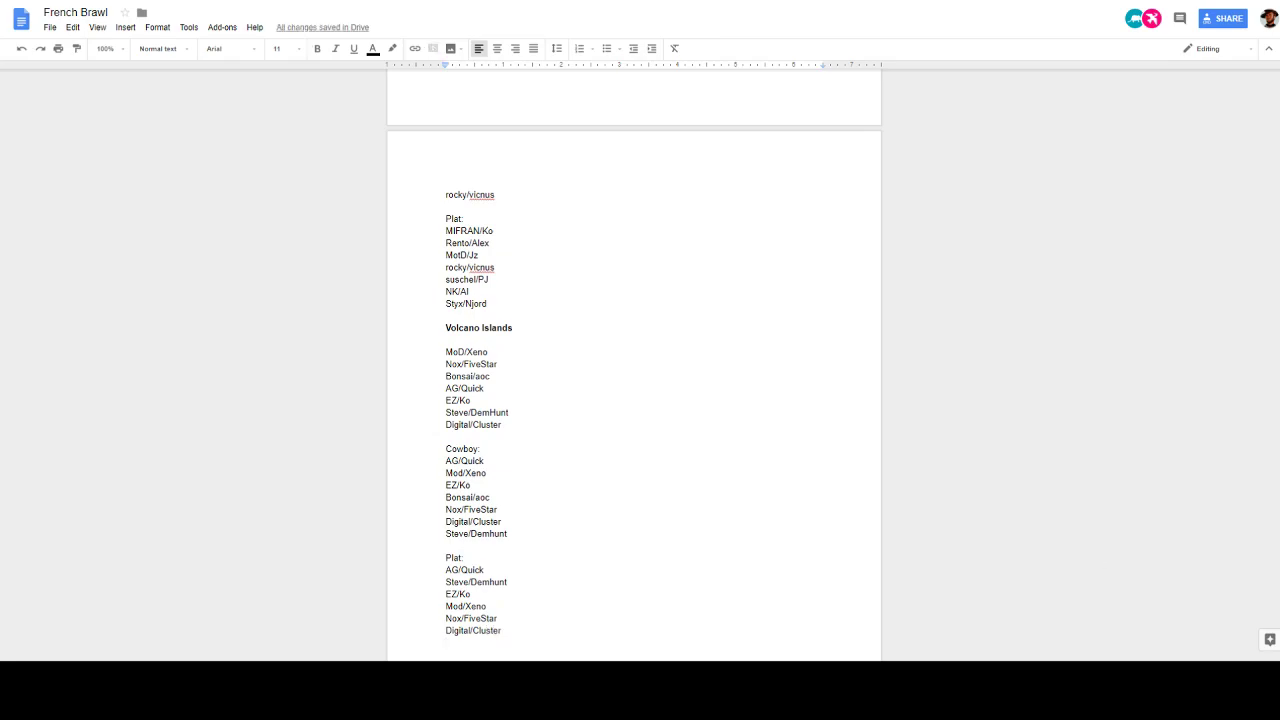
type("Bonsai/A")
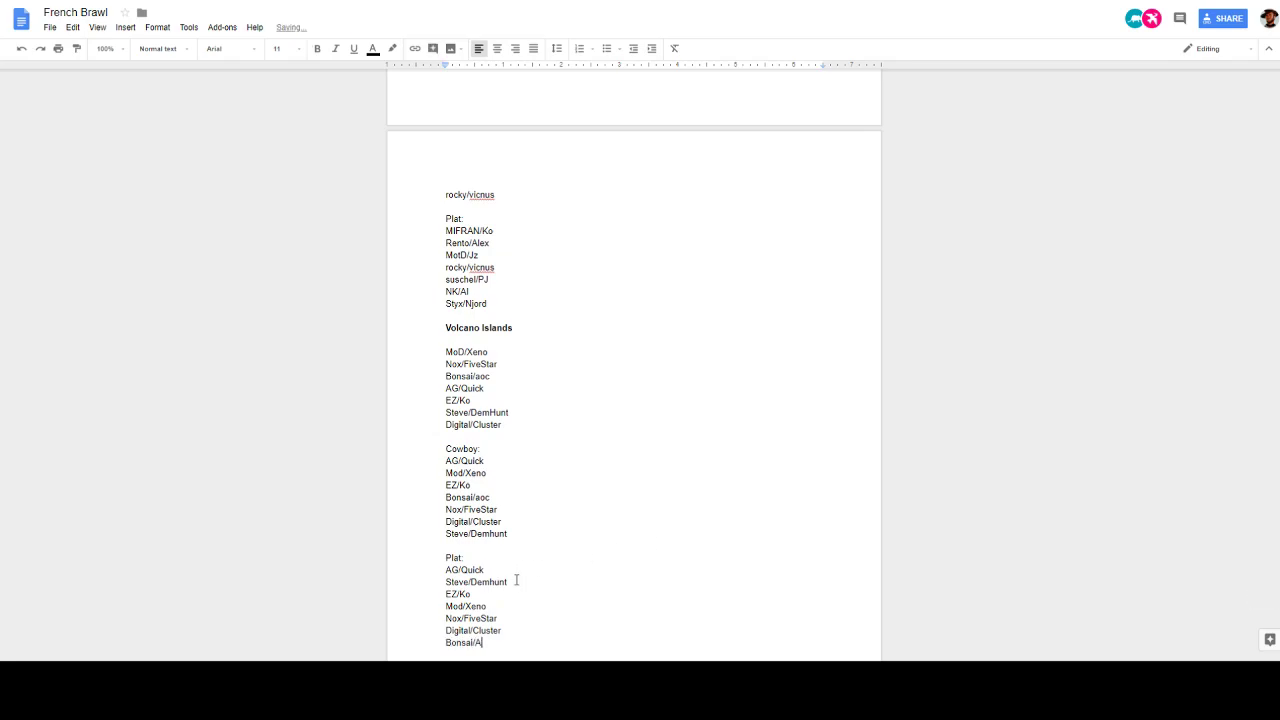
type("oc")
key("Return")
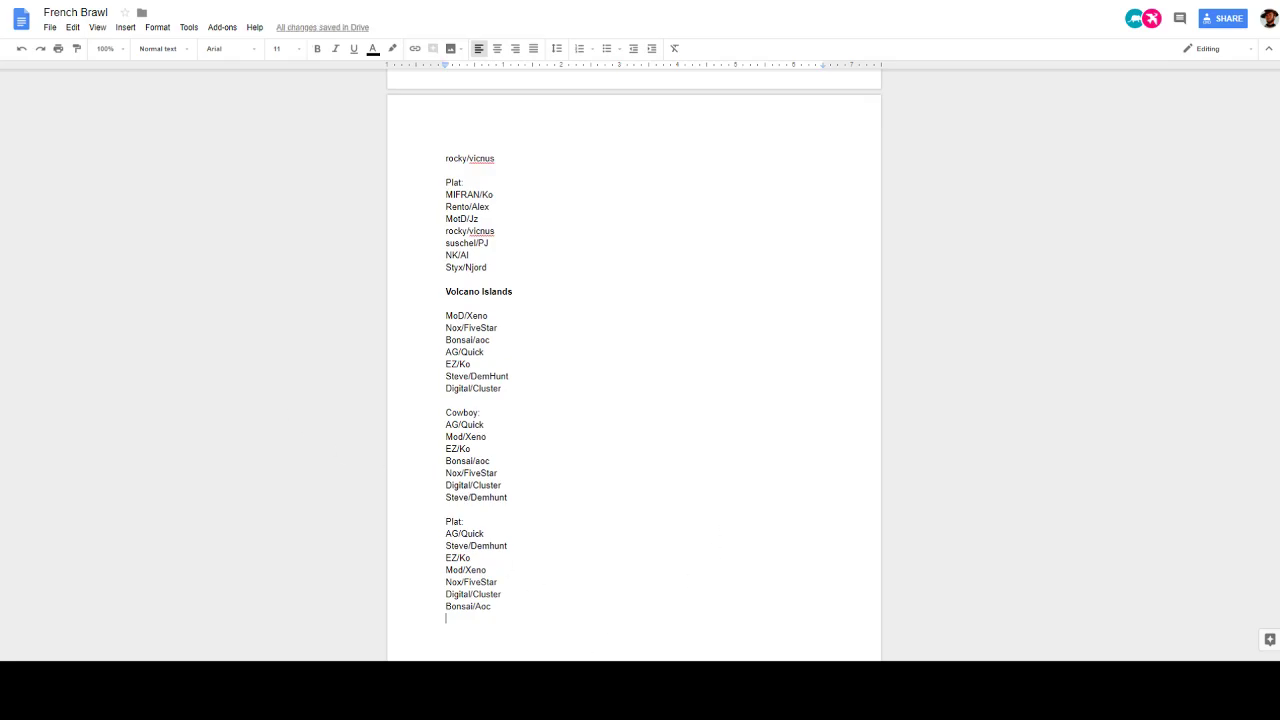
key("Return")
Check the M'Hunters lineup page for the 3v3 Europe team and return to the French Brawl document
key("ctrl+Tab")
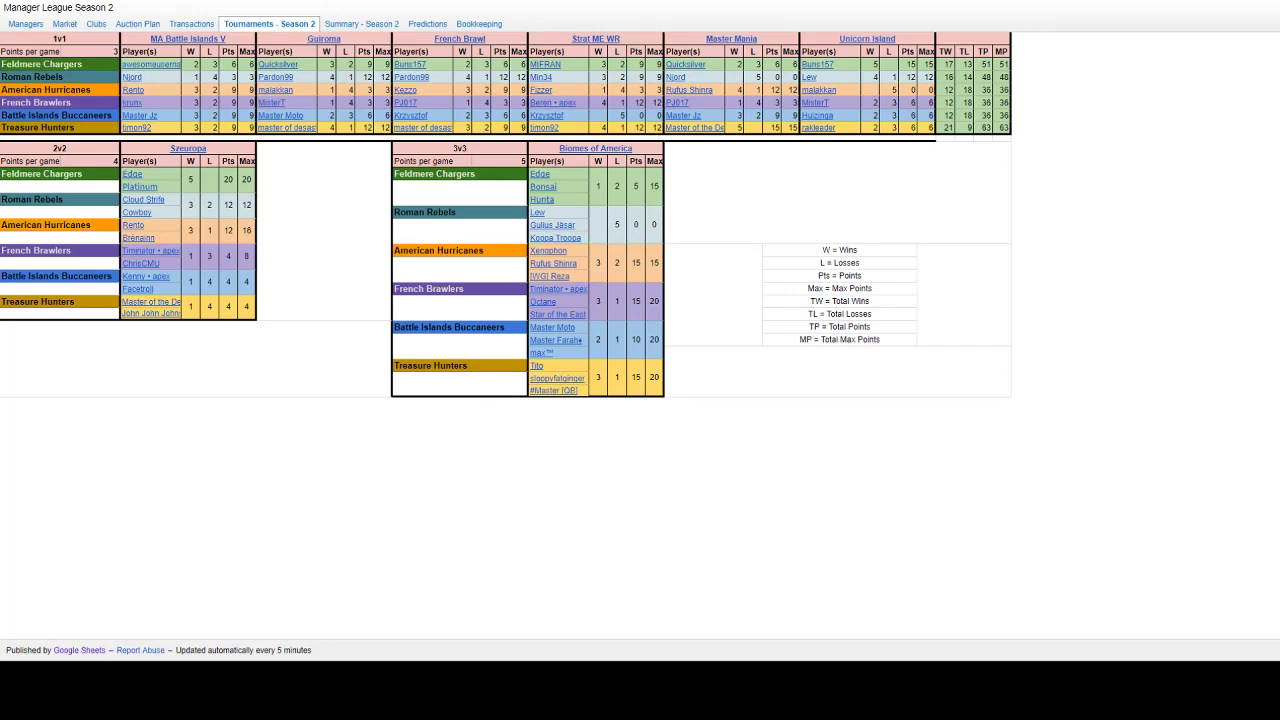
key("ctrl+Tab")
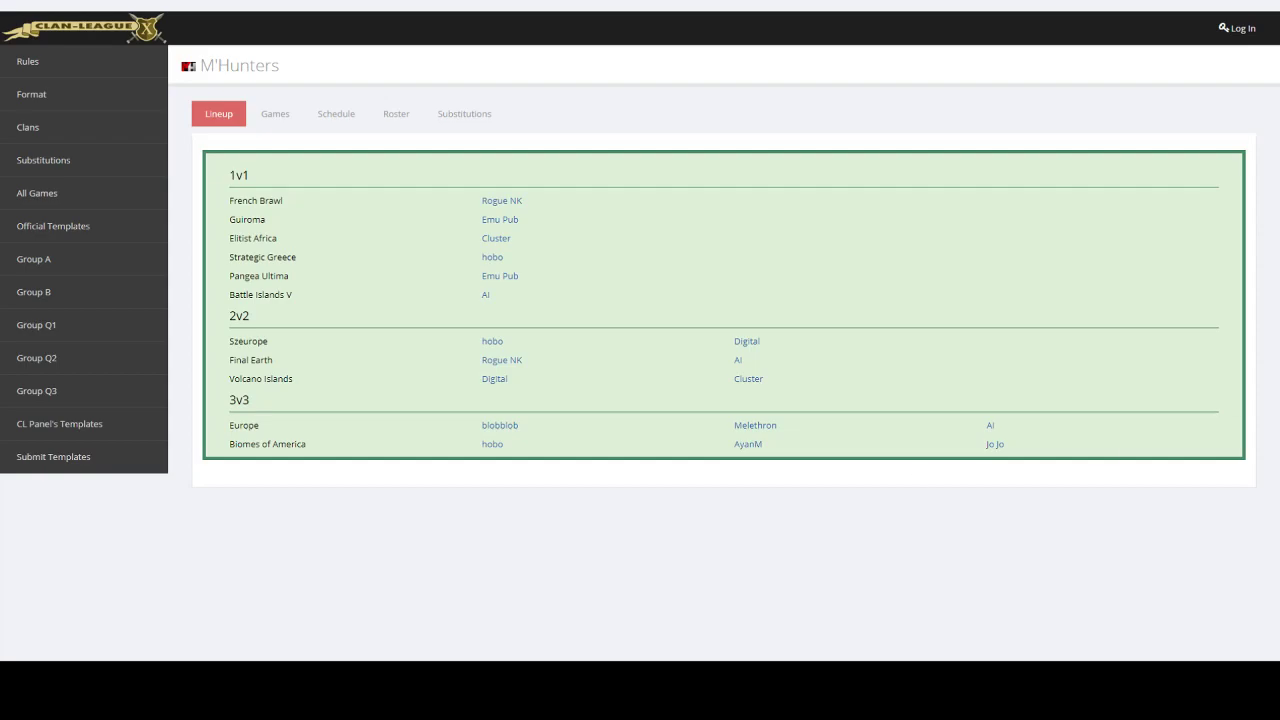
key("alt+Tab")
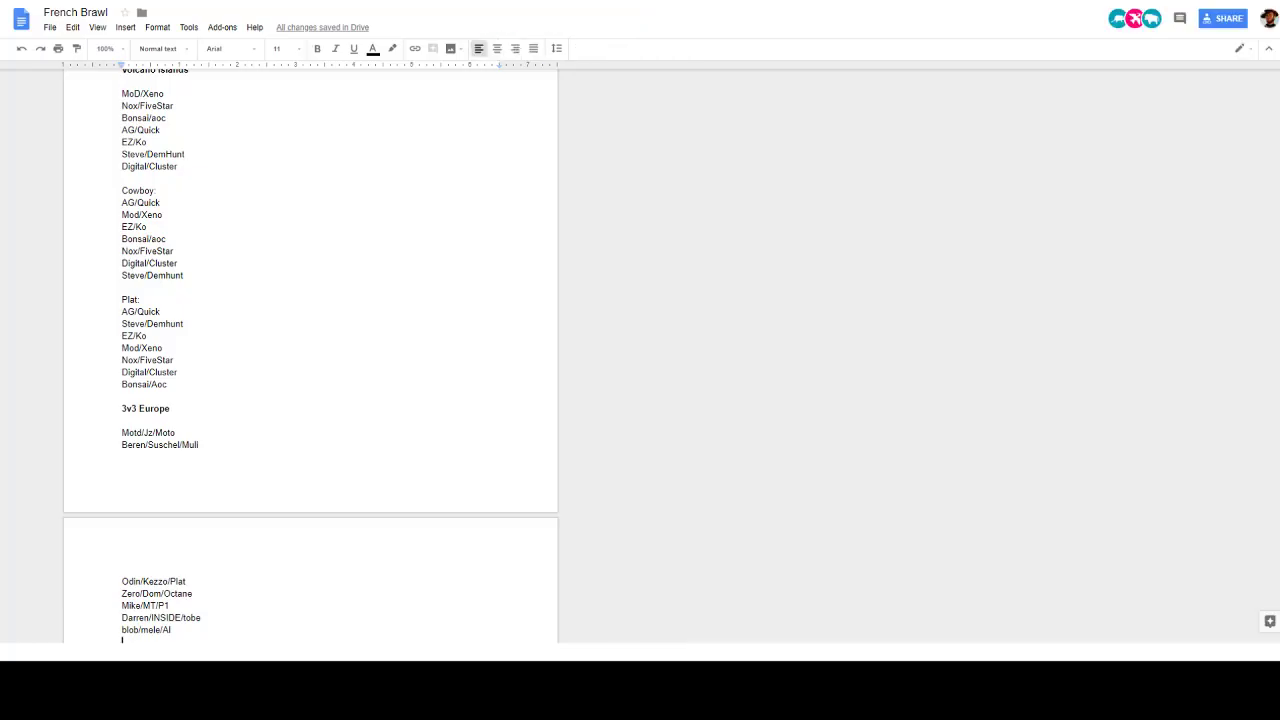
Add "Cowboy:" and "Plat:" headings below the 3v3 Europe team list, separated by a blank line
scroll(539, 545, "down", 4)
scroll(523, 291, "up", 1)
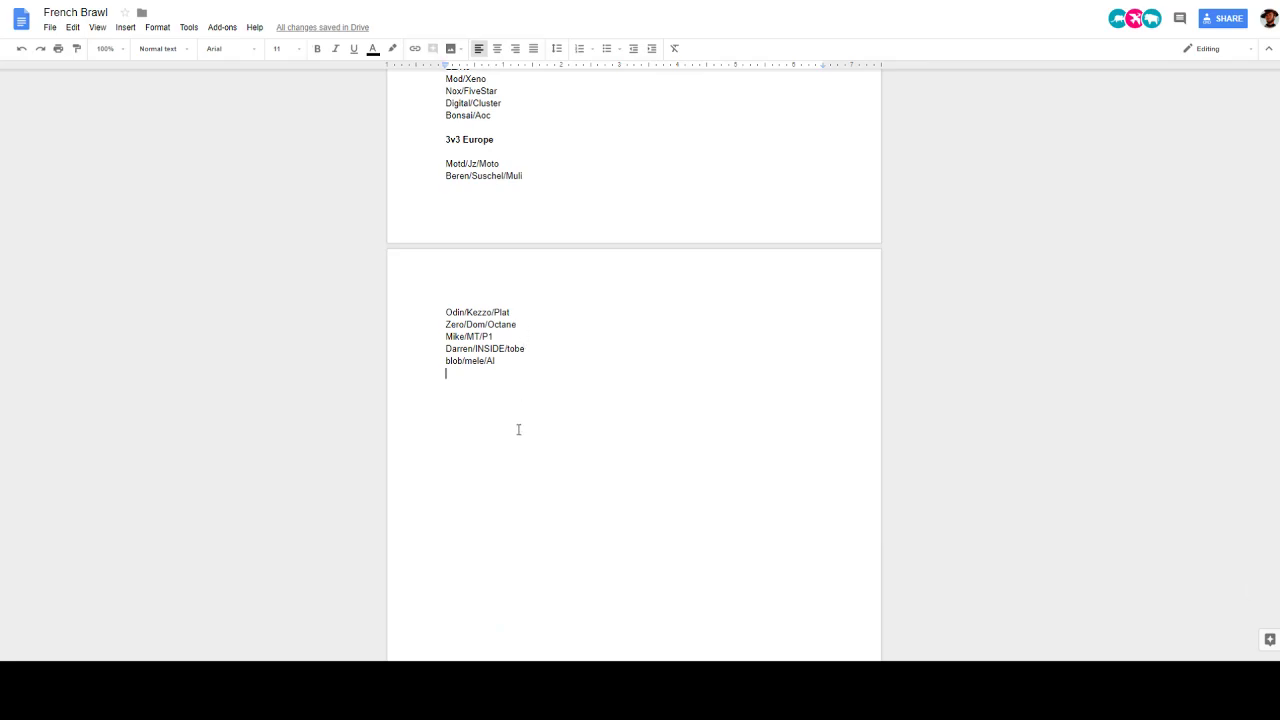
key("Return")
type("Cowb")
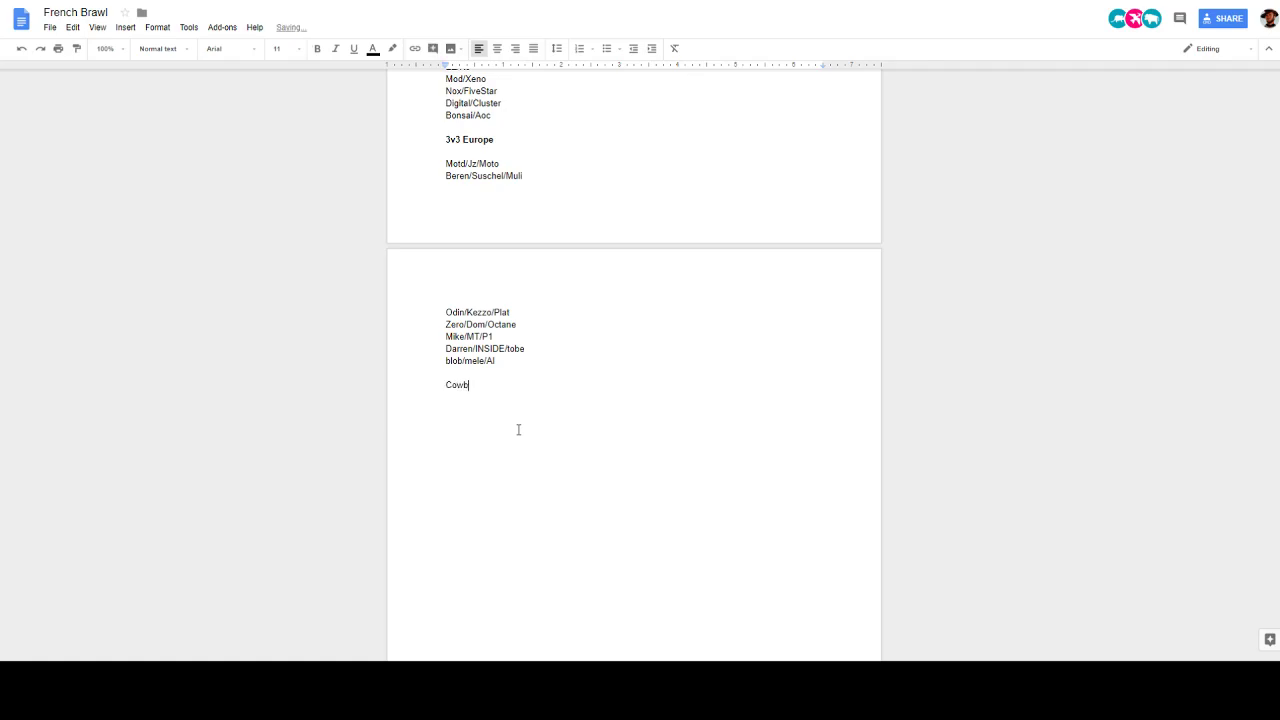
type("oy:")
key("Return")
key("Return")
type("Plat:")
key("Return")
Enter Motd/Jz/Moto, Zero/Dom/Octane and Odin/Kezzo/Plat as Cowboy's first 3v3 Europe ranks on separate lines
left_click(511, 389)
key("Return")
type("Motd/Jz/Moto")
key("Return")
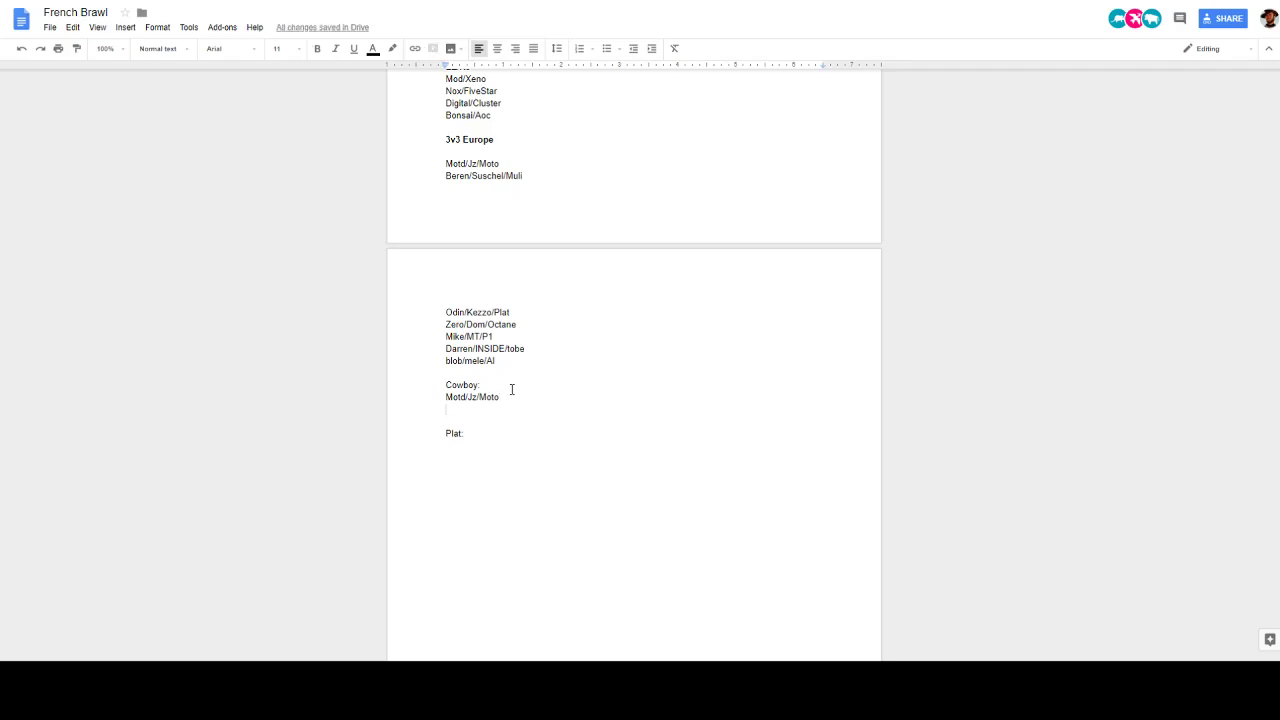
type("Zero")
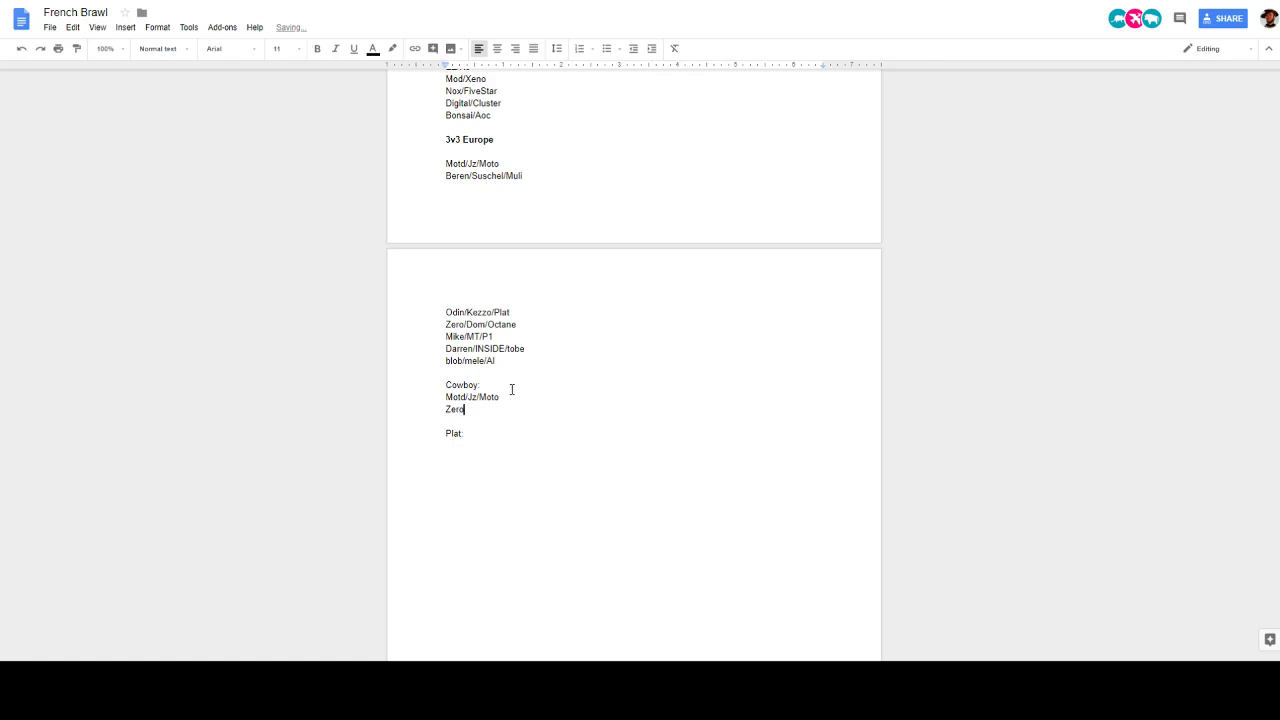
type("/Dom/Octane")
key("Return")
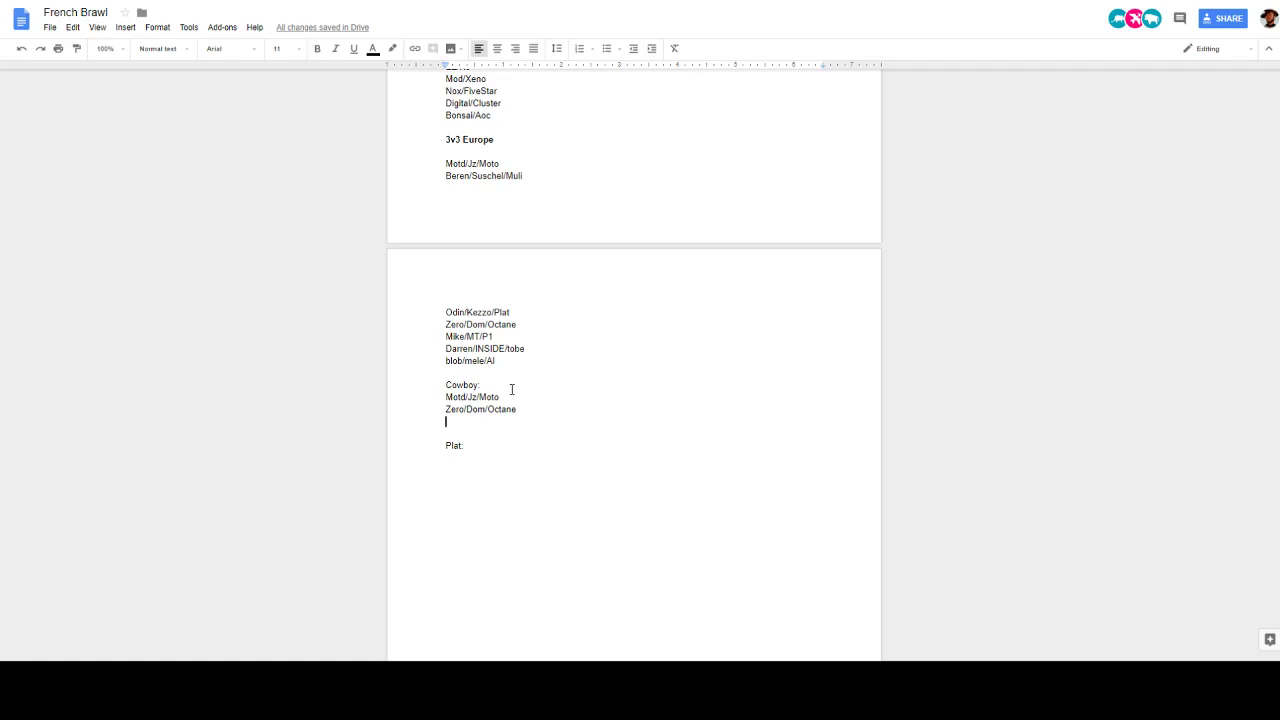
type("Odin/Kezzo/Plat")
key("Return")
Extend Cowboy's 3v3 Europe ranking with AI/mele/blob and Mike/MT/P1 on separate lines
type("Al")
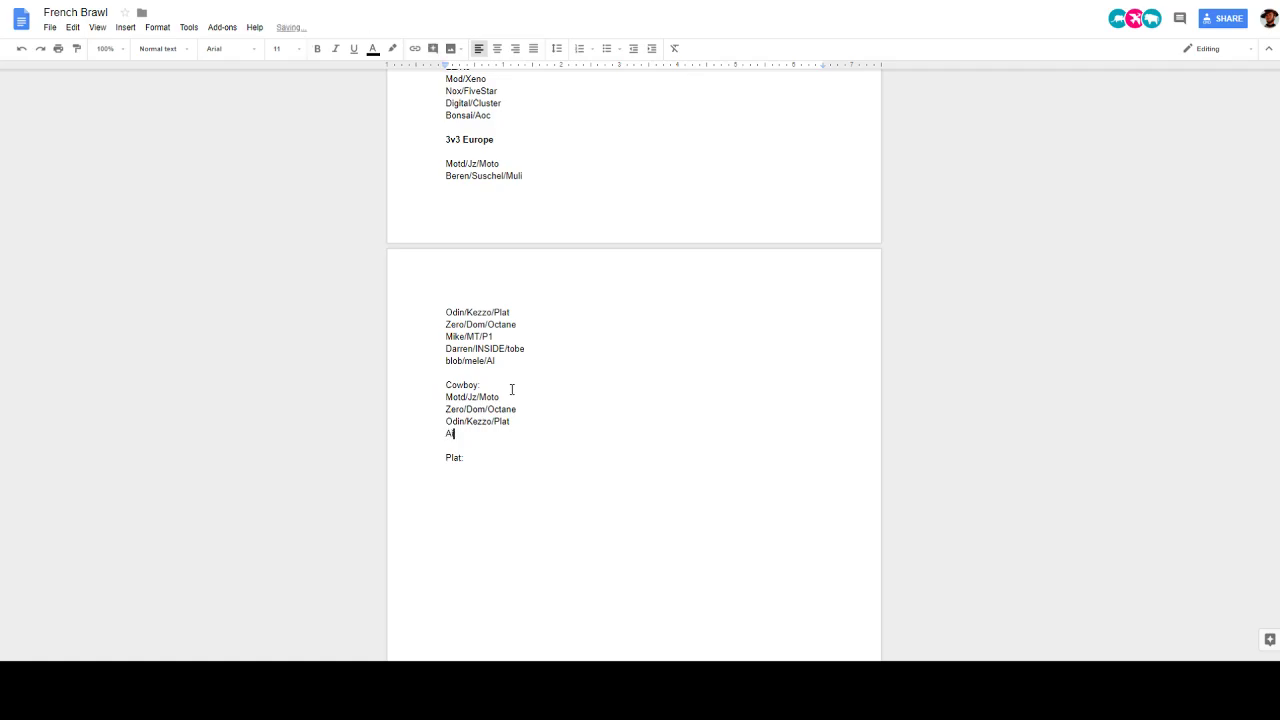
key("BackSpace")
type("l/mele/blb")
key("BackSpace")
key("BackSpace")
type("lob")
key("Return")
type("Mike/MT/p1")
key("BackSpace")
key("BackSpace")
key("BackSpace")
type("/P1")
key("Return")
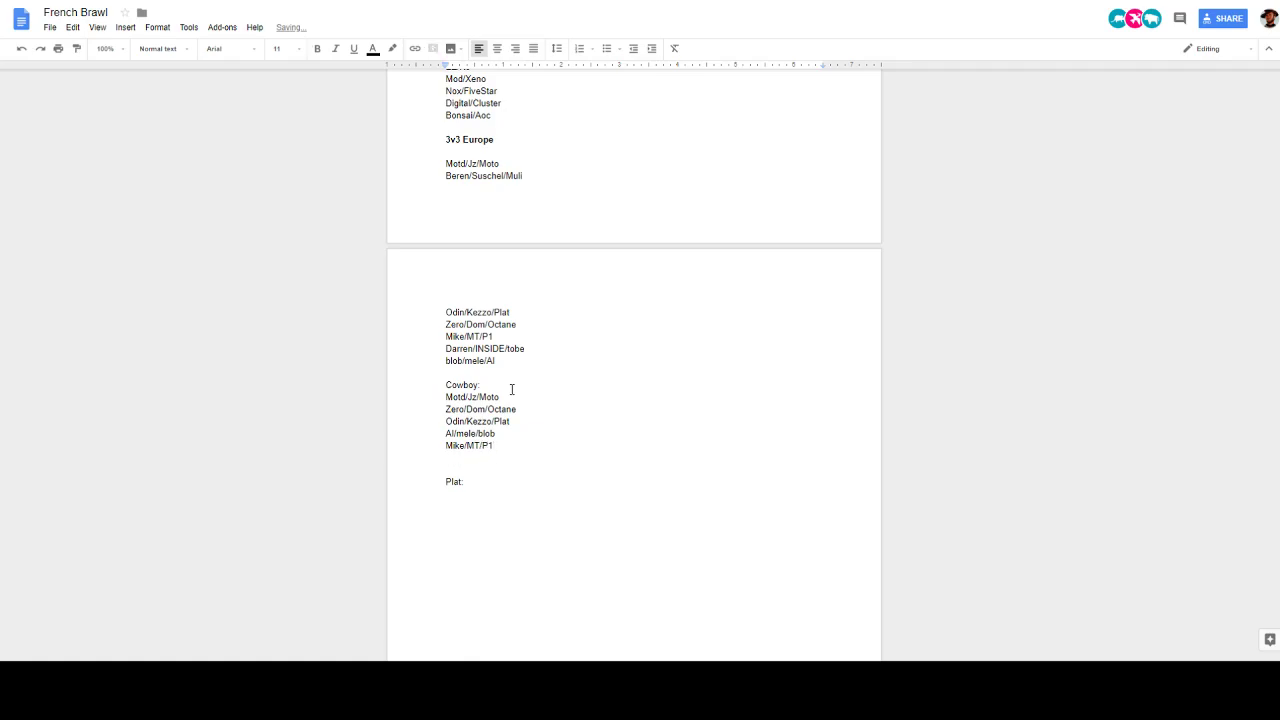
Add Darren/Inside/tobe as the last entry of Cowboy's 3v3 Europe ranking
type("De")
type("rren/")
type("Inm")
key("BackSpace")
type("side/tO")
key("BackSpace")
key("BackSpace")
type("Tobe")
key("BackSpace")
key("BackSpace")
key("BackSpace")
key("BackSpace")
type("tobe")
Insert Beren/Suschel/Muli between Odin/Kezzo/Plat and AI/mele/blob in Cowboy's 3v3 Europe ranking
left_click(503, 485)
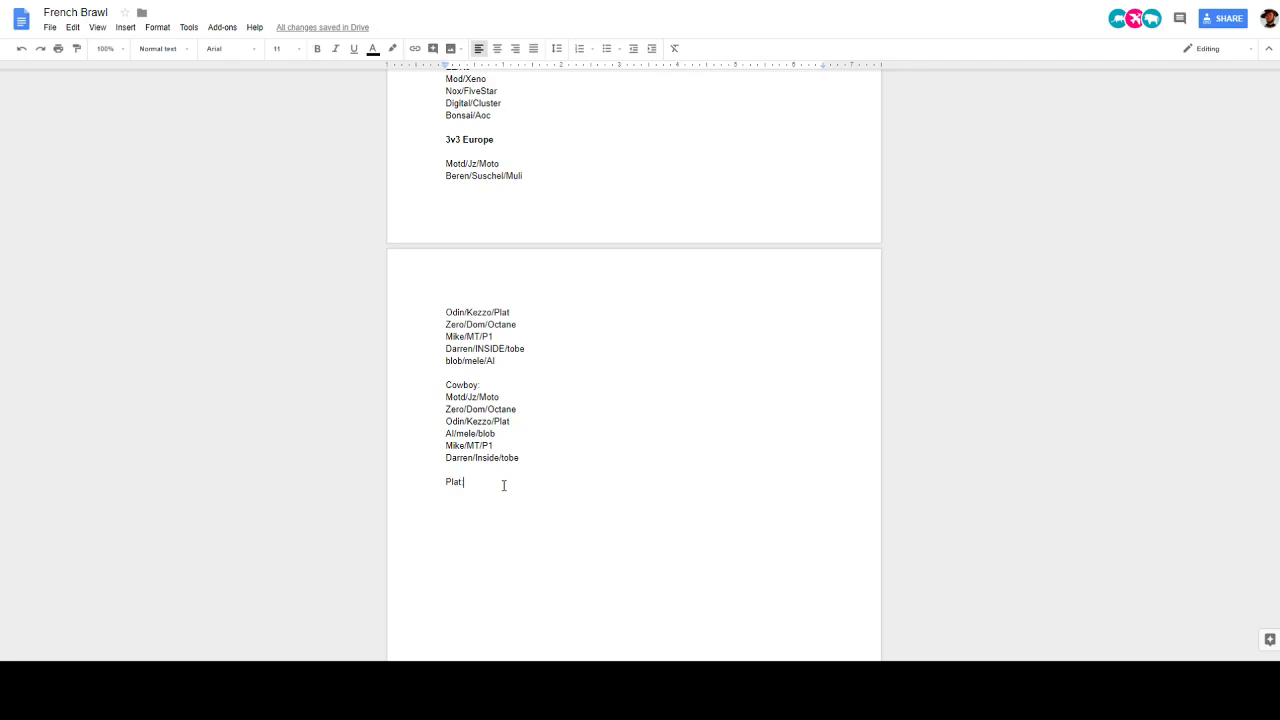
key("Return")
left_click(522, 424)
key("Return")
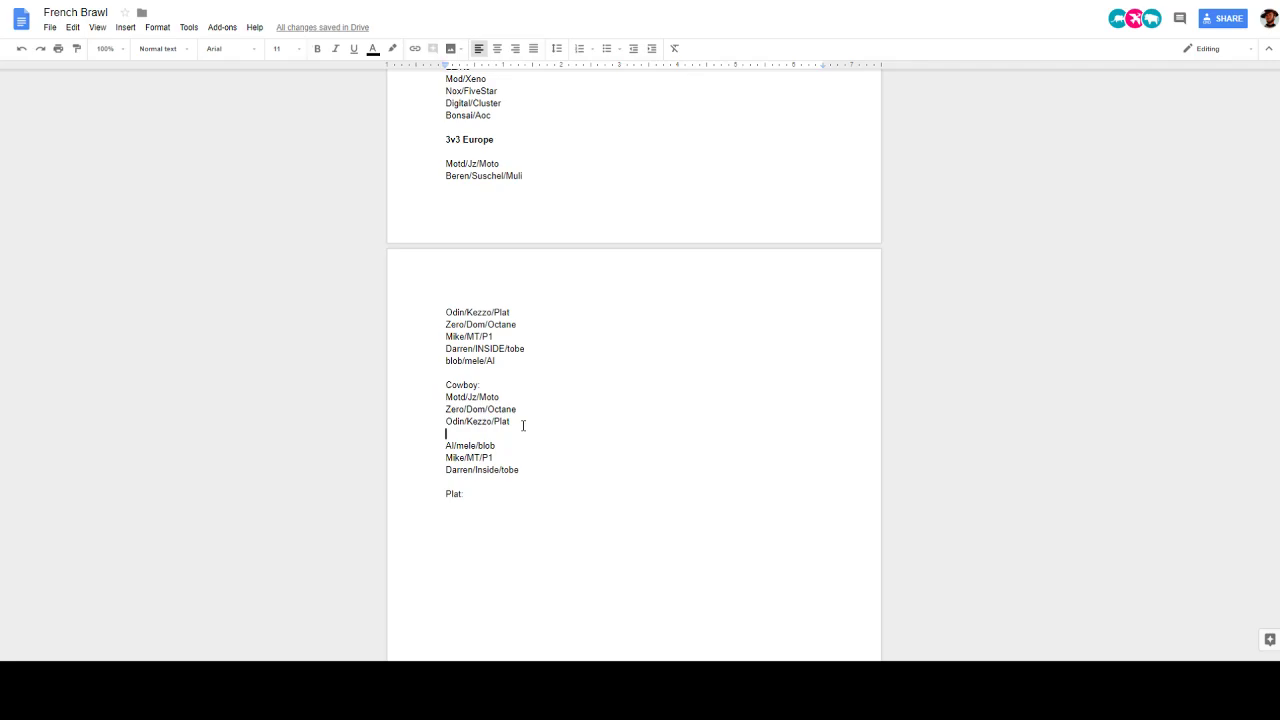
type("Beren")
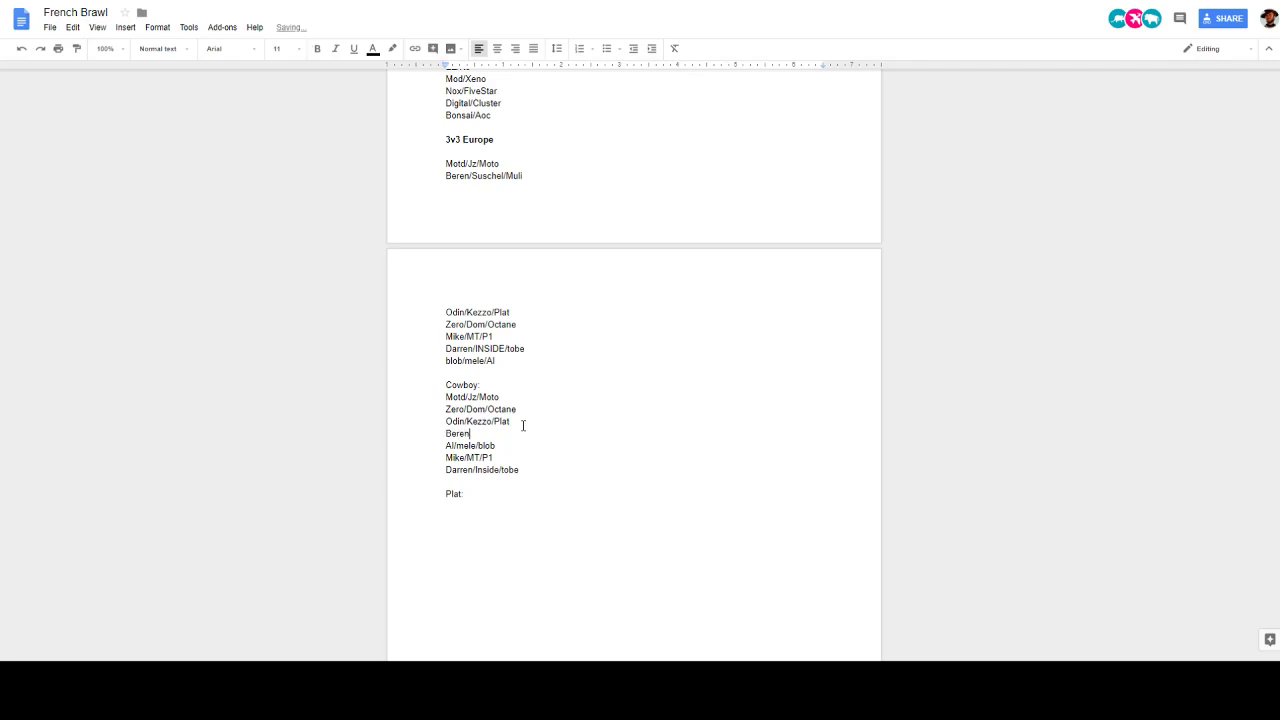
type("/Suschel/Muli")
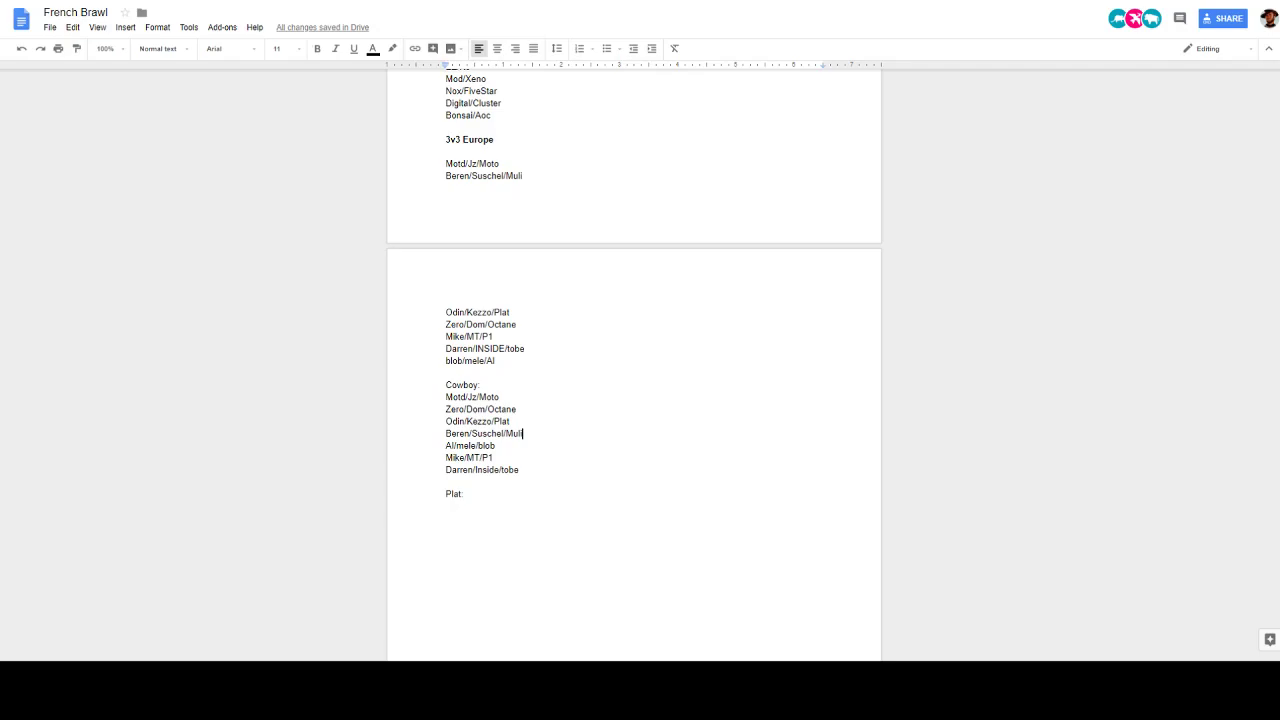
Enter Motd/jz/Moto as Plat's first 3v3 Europe rank and remove the blank line above it
left_click(494, 518)
key("Return")
type("Motd")
type("/")
type("J")
type("jz/M")
type("oto")
key("Return")
key("Up")
key("Up")
key("Delete")
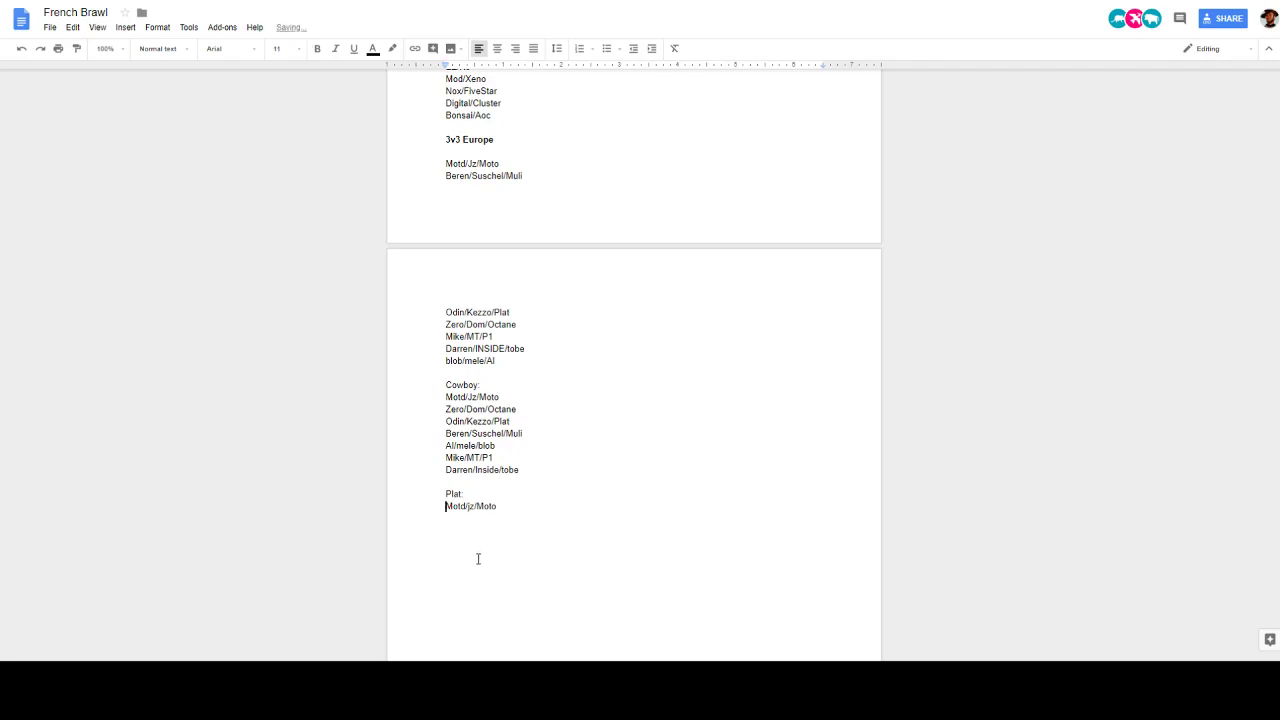
Extend Plat's 3v3 Europe ranking with Mike/MT/P1, Zero/Dom/Octane and Beren/Suschel/Muli on separate lines
type("Mike/MT/P1")
key("Return")
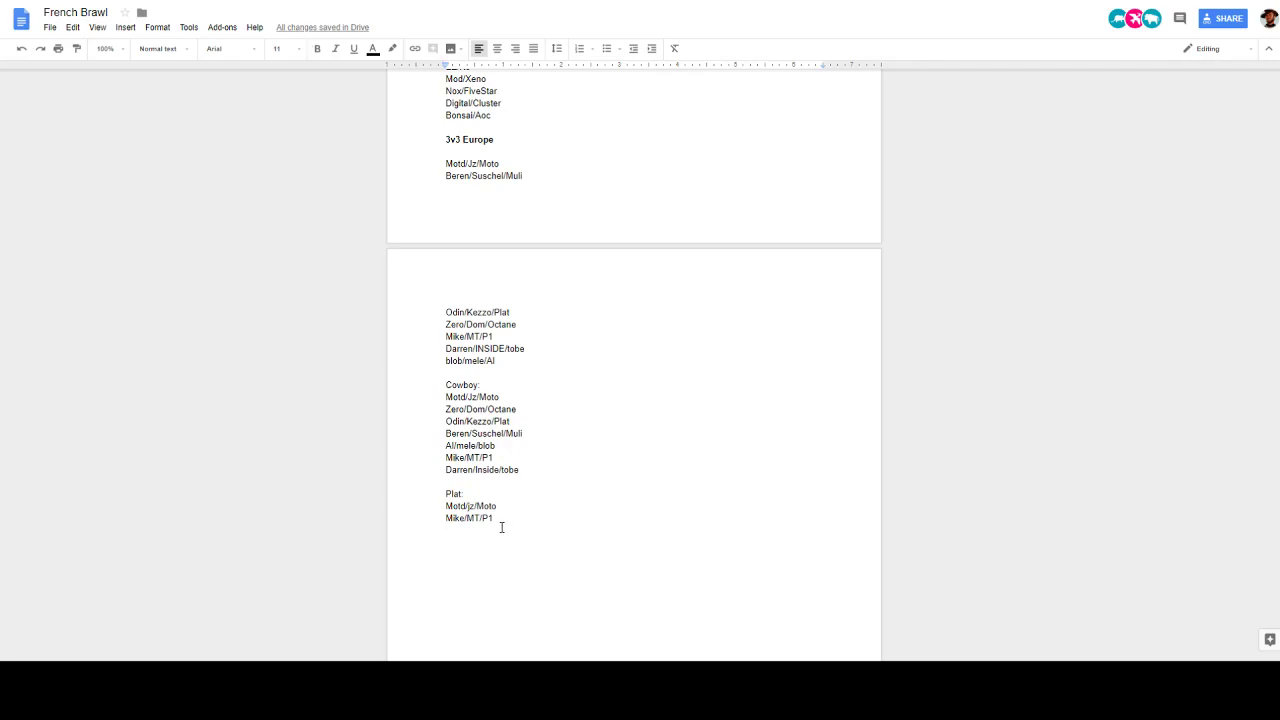
left_click_drag(502, 527, 508, 558)
type("Zero/D")
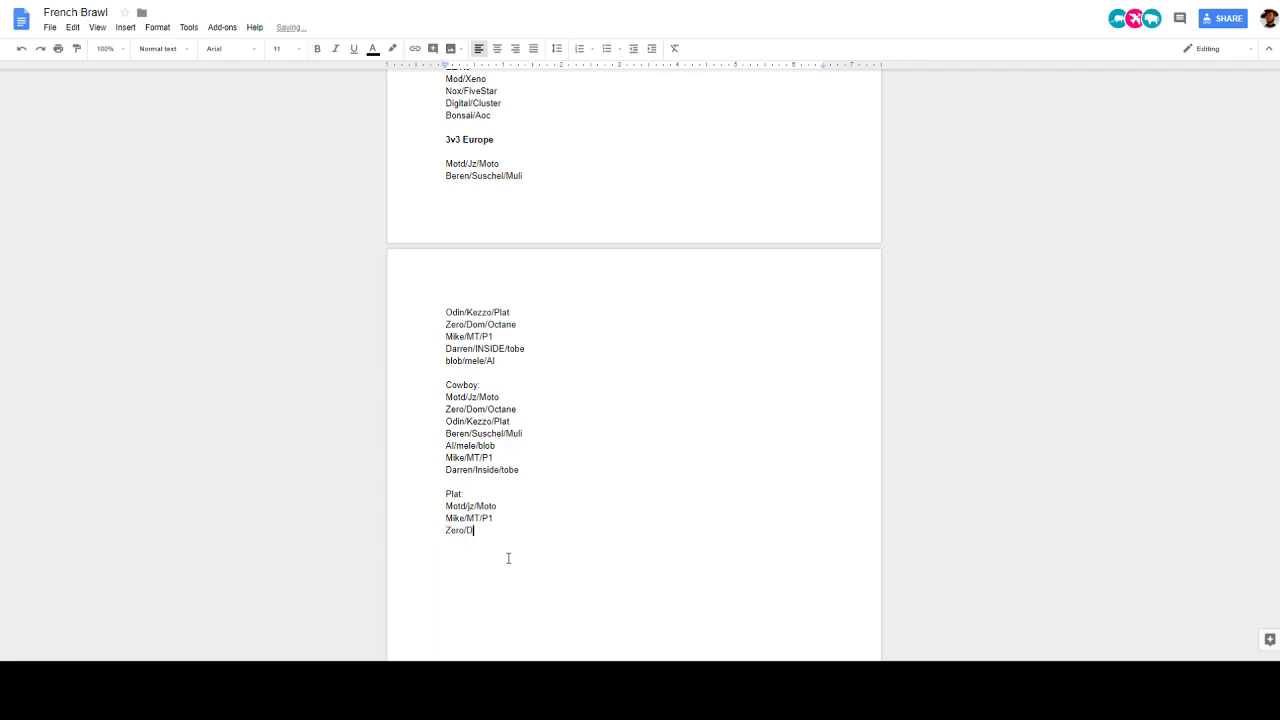
type("om/Octane")
key("Return")
type("Beren/Suschel/Muli")
key("Return")
Complete Plat's 3v3 Europe ranking with AI/mele/blob, Odin/Plat/kezzo and Darren/INSIDE/tobe on separate lines
type("Al/mele/blob")
key("Return")
type("Odin/Plat/kezzo")
key("Return")
type("Darren/INSIDE/tobe")
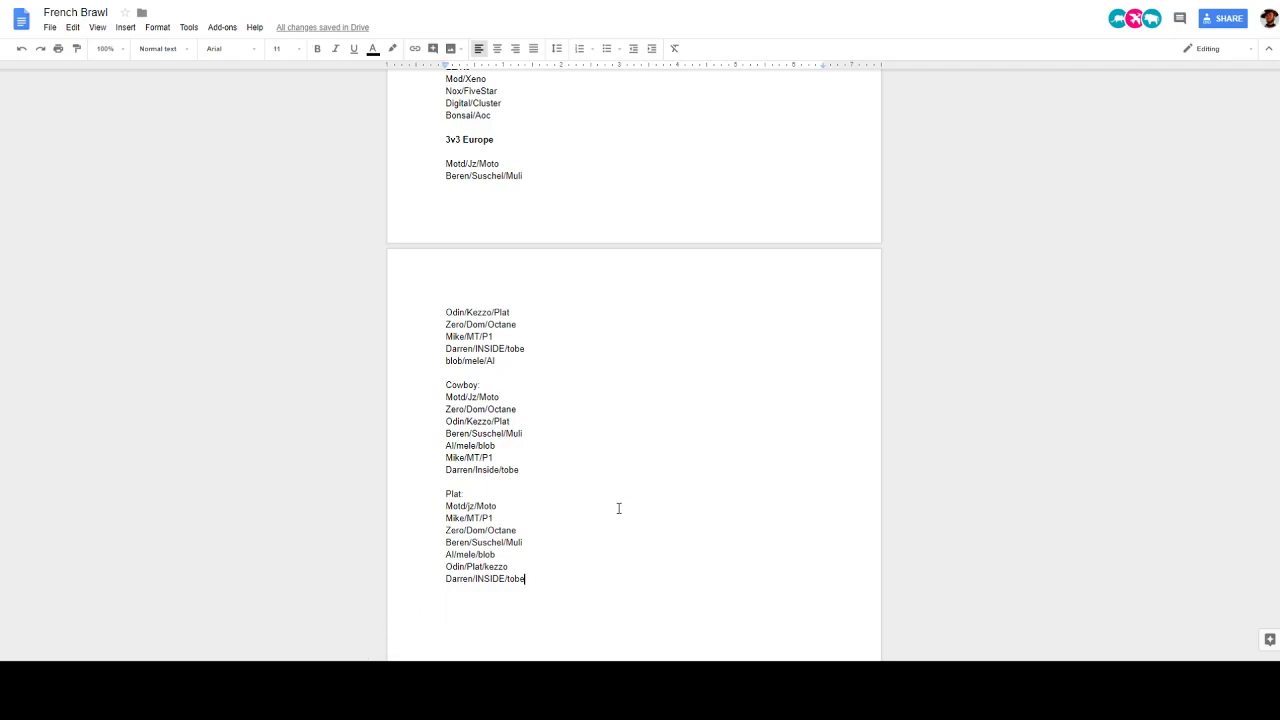
Add a bold "Biome 3v3" heading below Plat's 3v3 Europe ranking and resume regular text beneath it
scroll(615, 510, "down", 1)
key("Return")
key("Return")
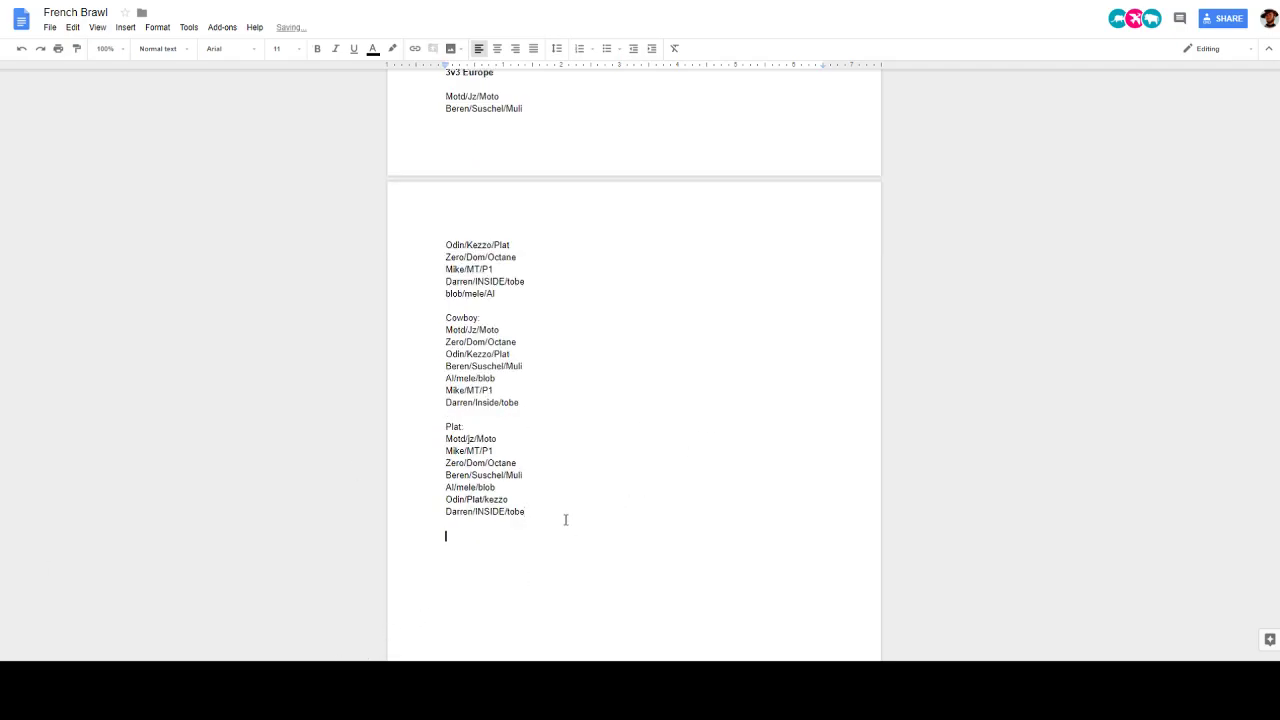
left_click(317, 48)
type("Biome 3v3")
key("Return")
left_click(317, 48)
Consult the M'Hunters and MASTER Clan lineups on the Clan League site
key("ctrl+Tab")
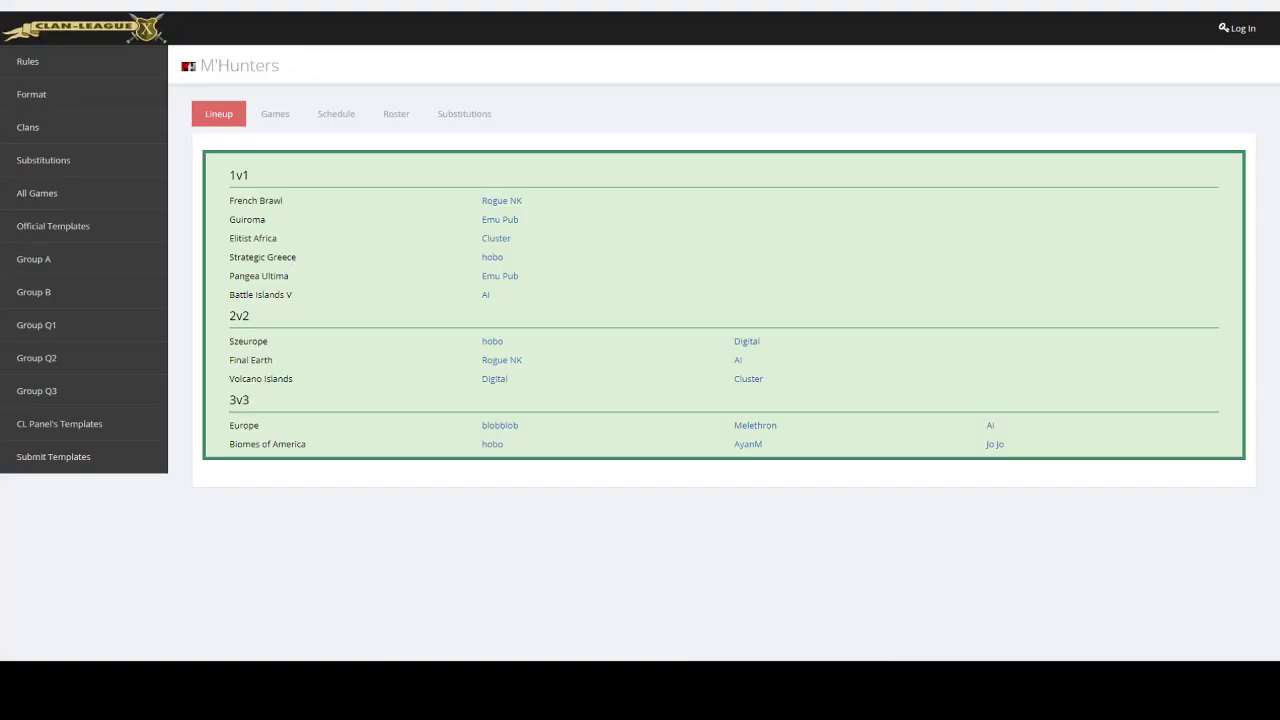
key("ctrl+Tab")
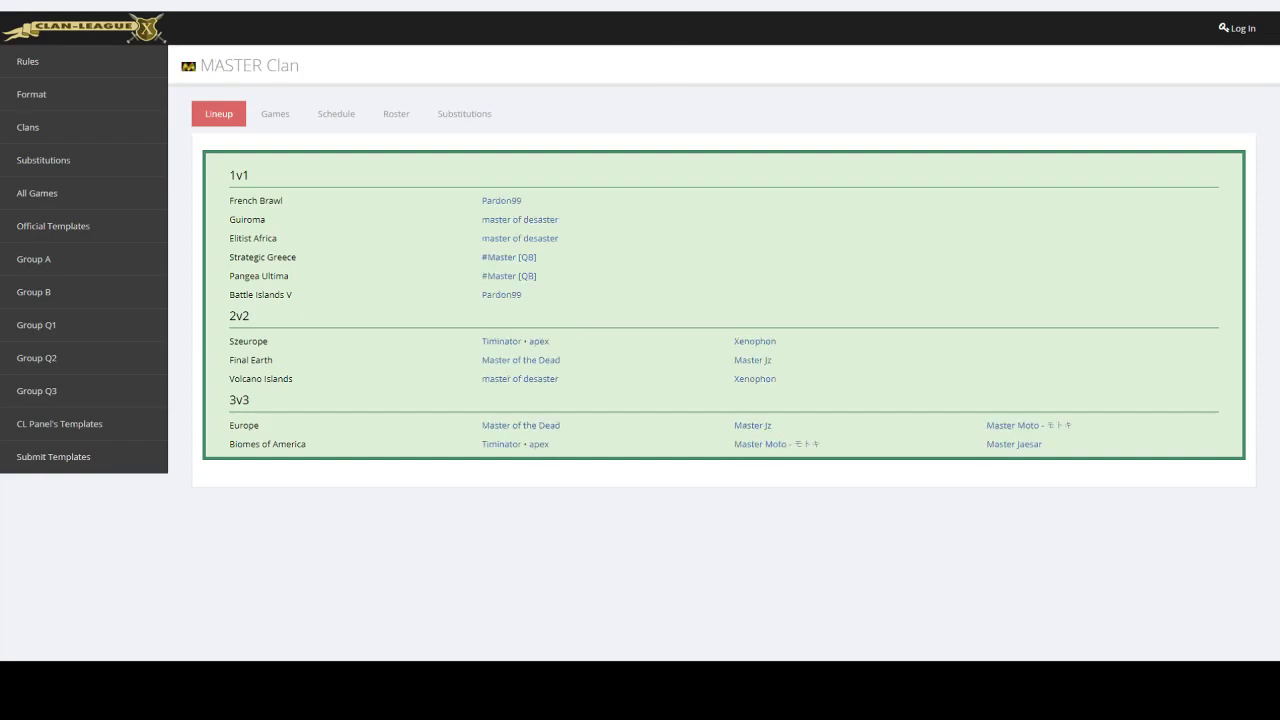
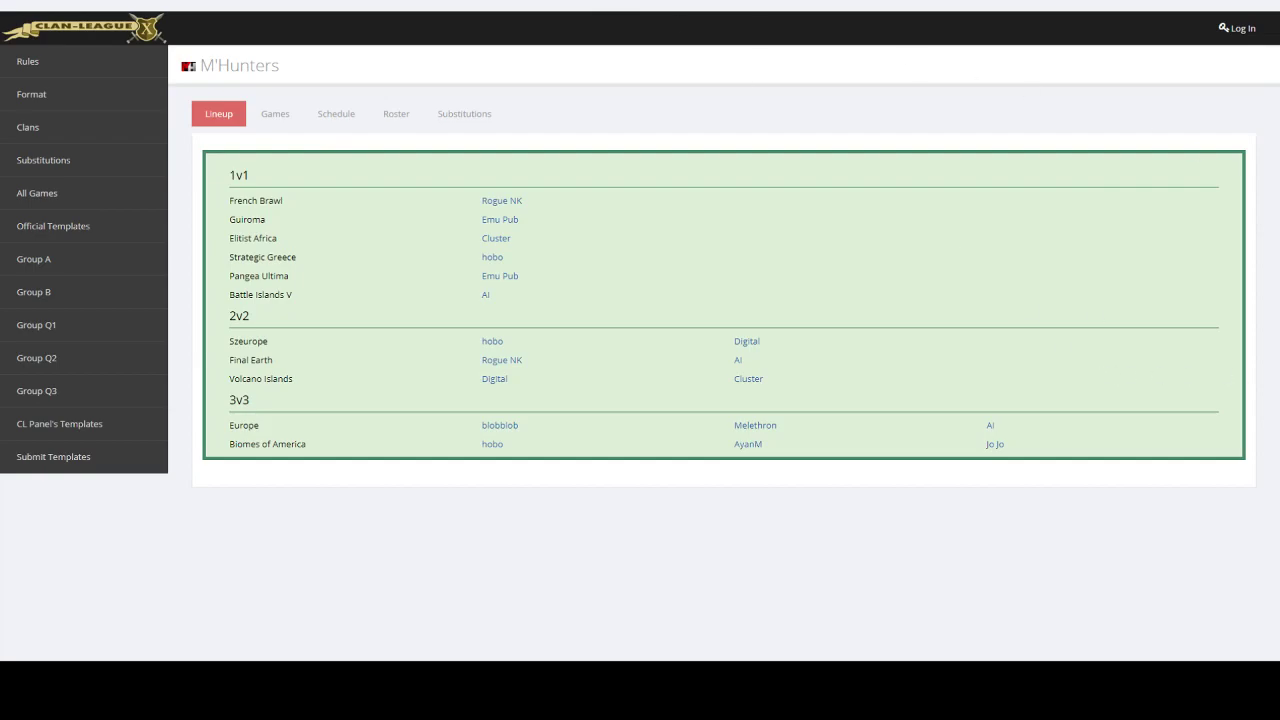
Switch to the untitled clan spreadsheet and enter 5 as the Outlaws rank in column B
left_click(741, 12)
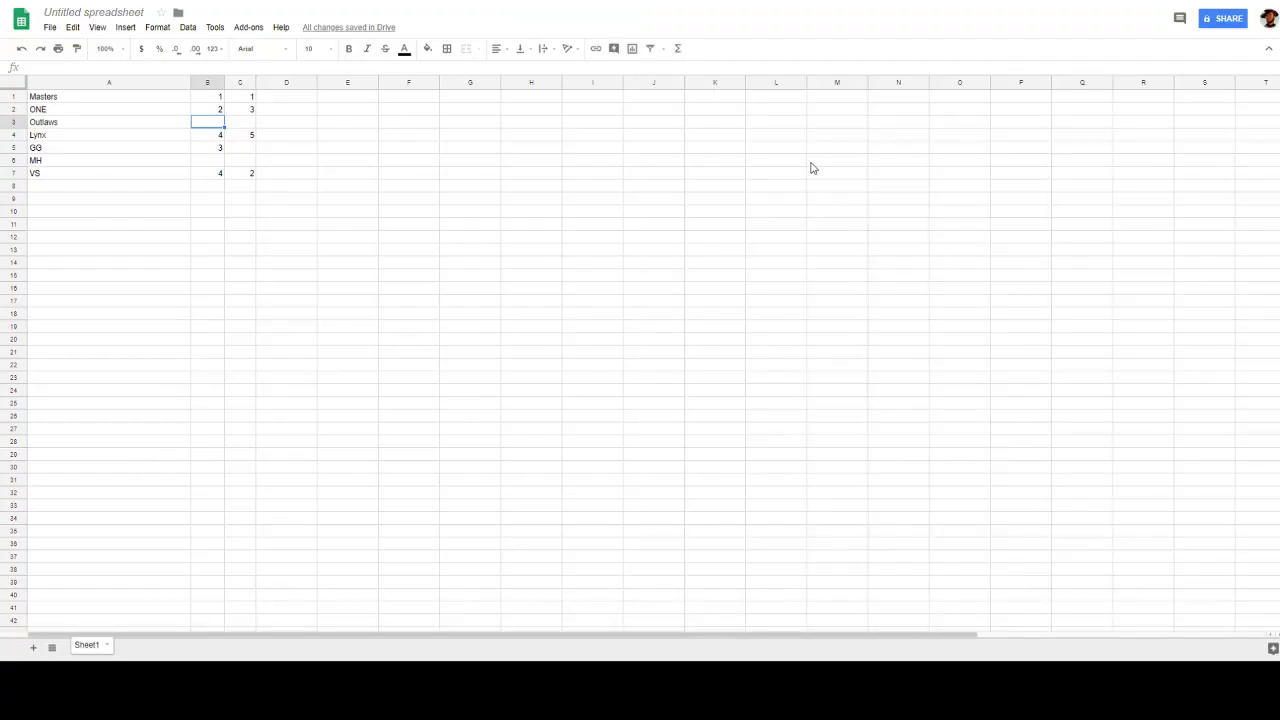
left_click(574, 265)
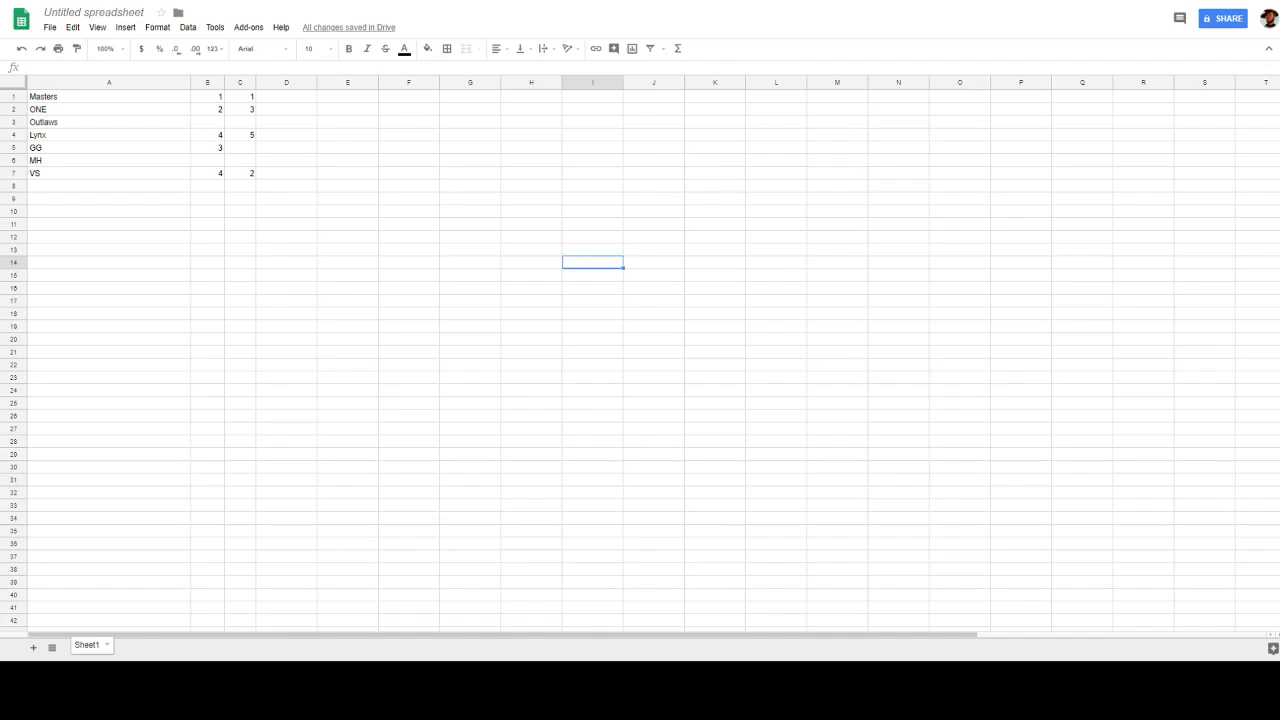
left_click(211, 124)
type("5")
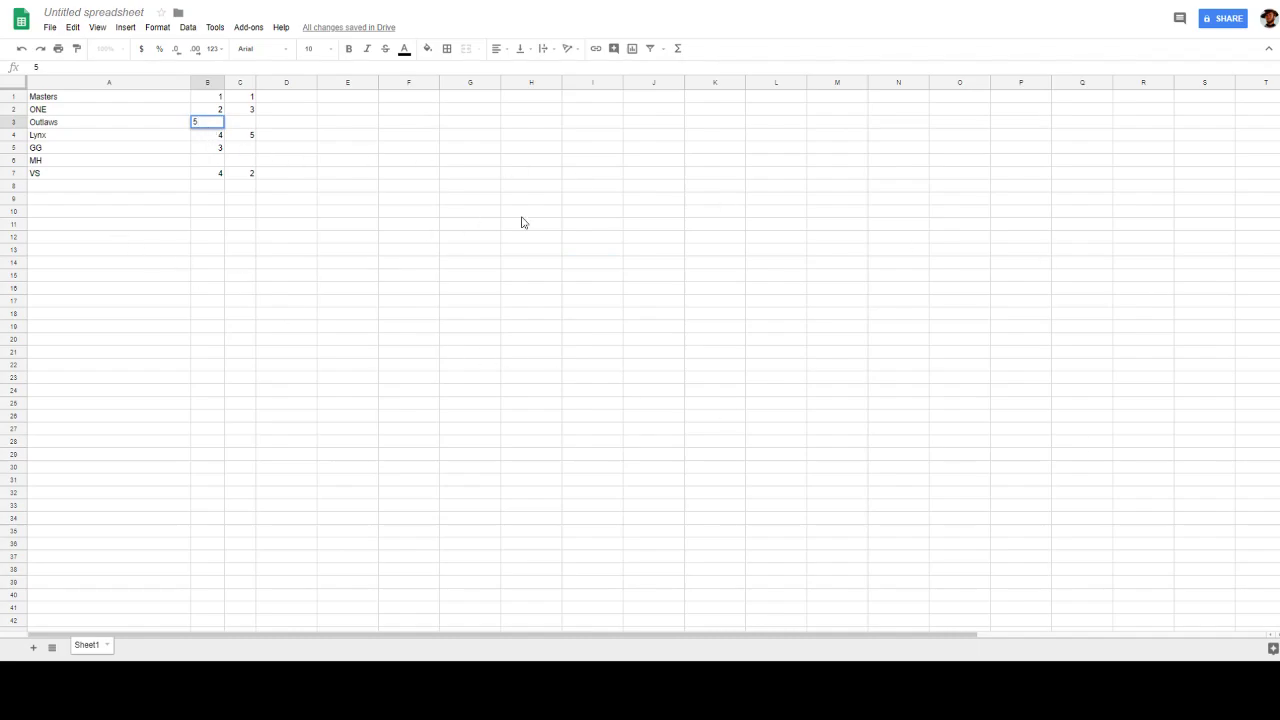
left_click(518, 507)
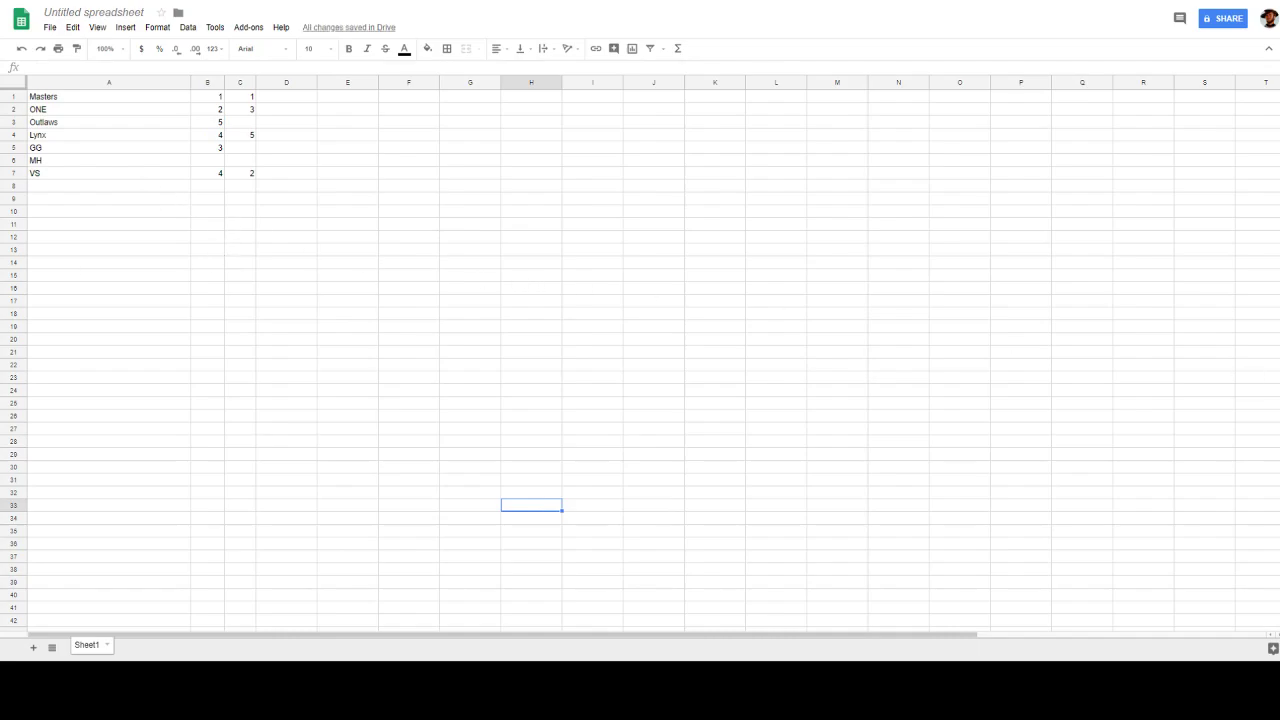
Enter 6 for MH in both rank columns and re-enter 5 for Lynx in column C
left_click(216, 162)
type("6")
key("Tab")
type("6")
left_click(247, 132)
type("5")
key("Up")
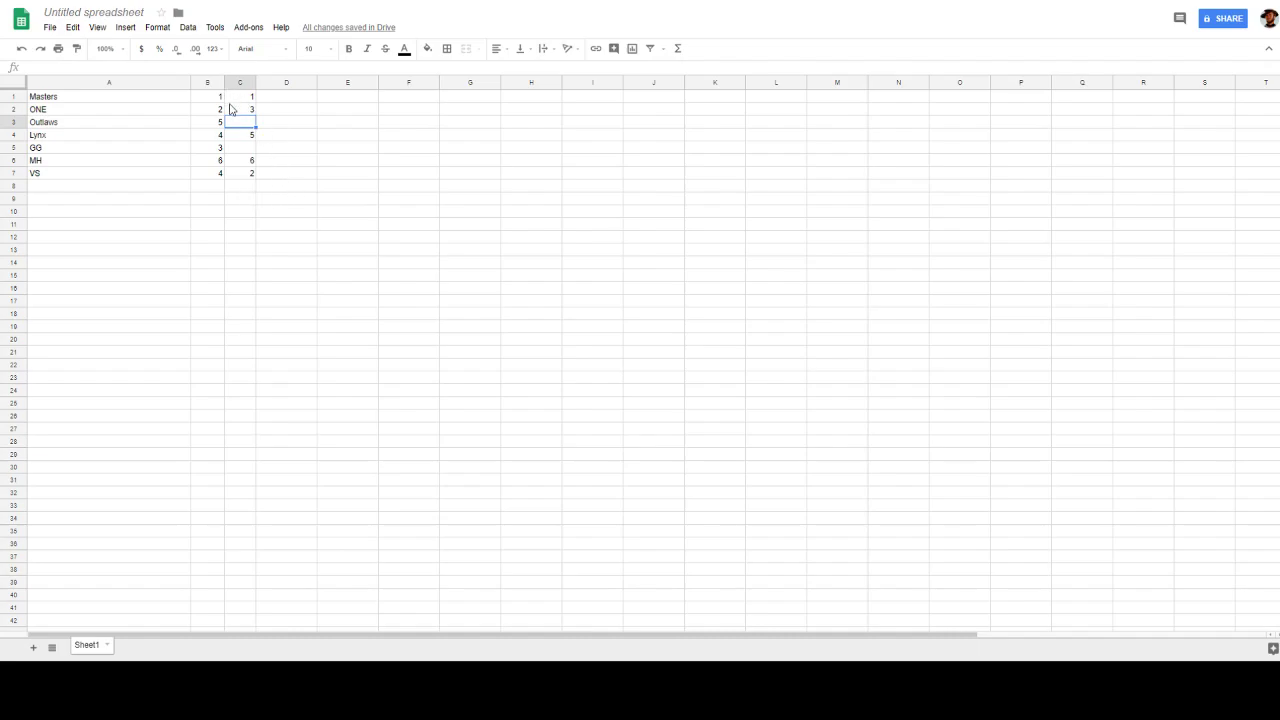
Set the Lynx ranks to 5 in column B and 4 in column C
left_click(221, 138)
type("5")
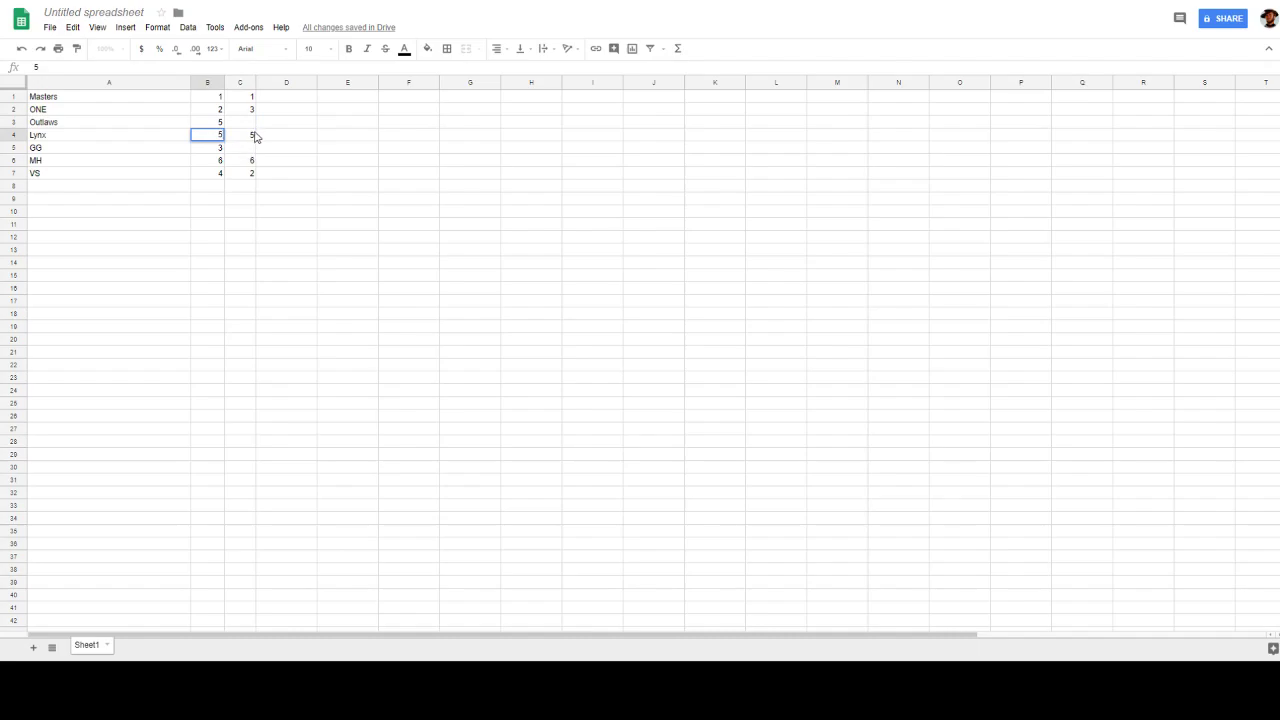
left_click(252, 136)
type("4")
left_click(374, 251)
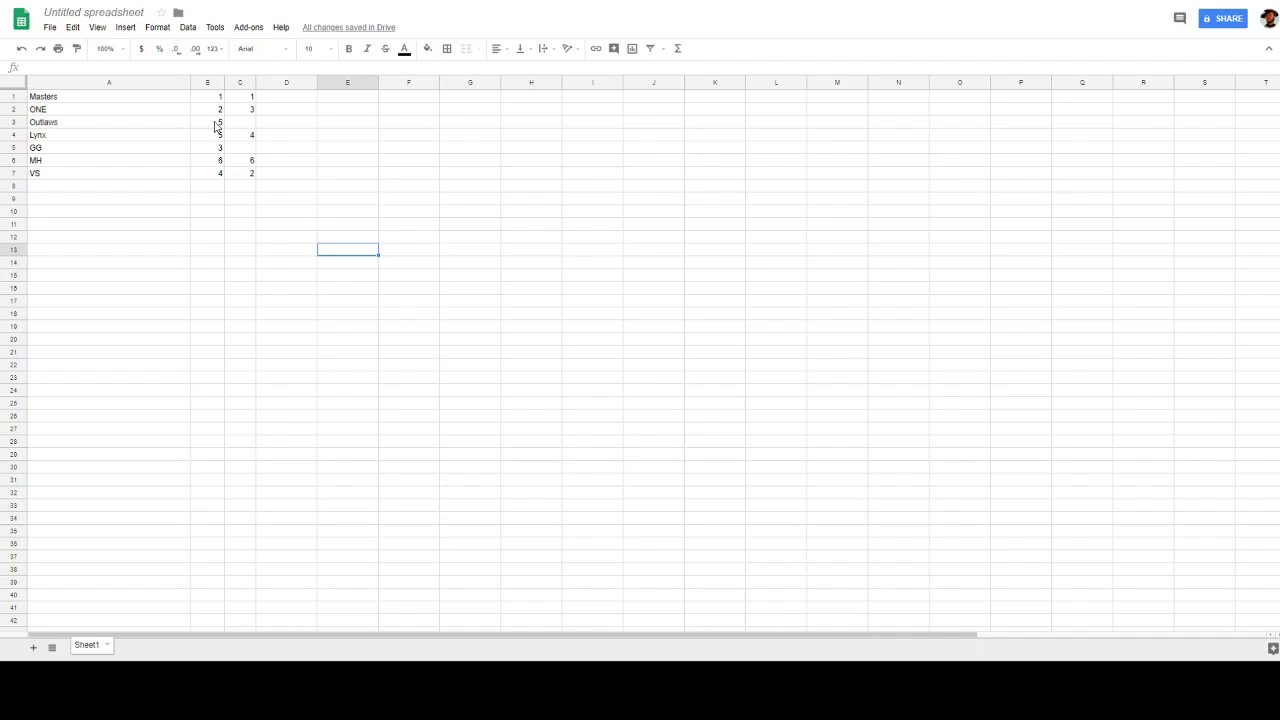
Clear every clan's ranks in columns B and C, cells B1:C7
left_click_drag(212, 97, 252, 177)
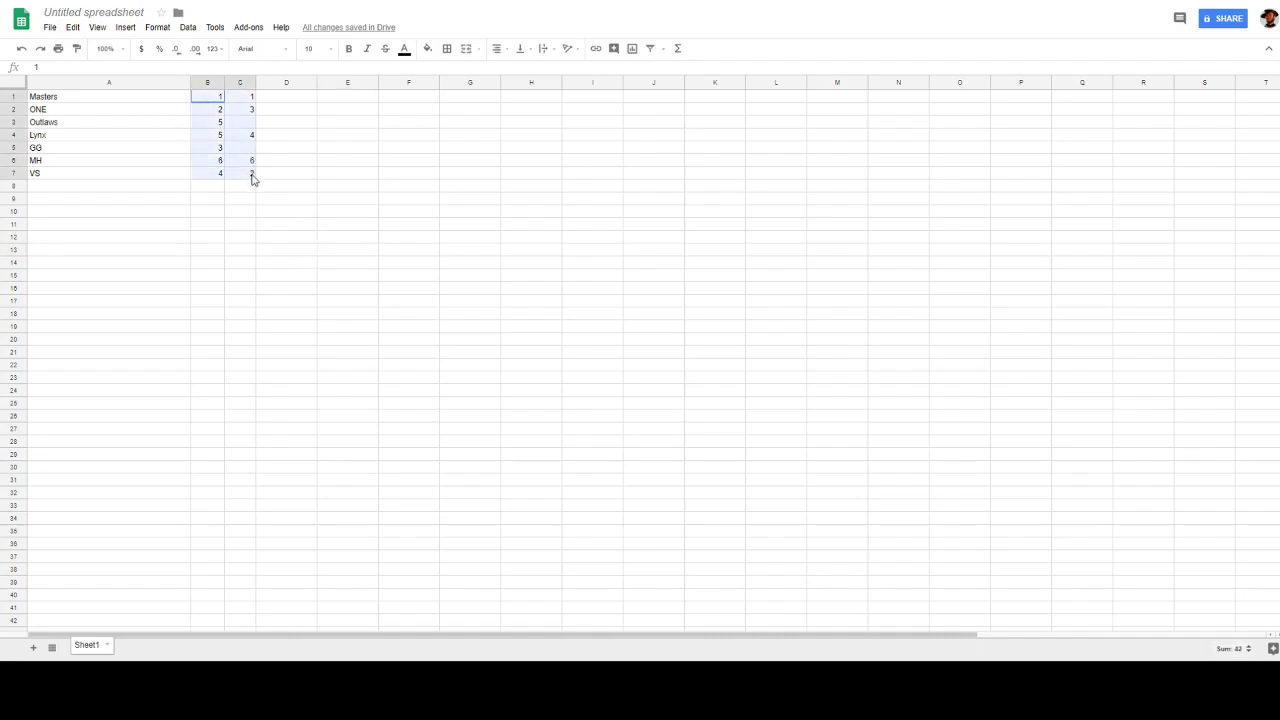
key("Delete")
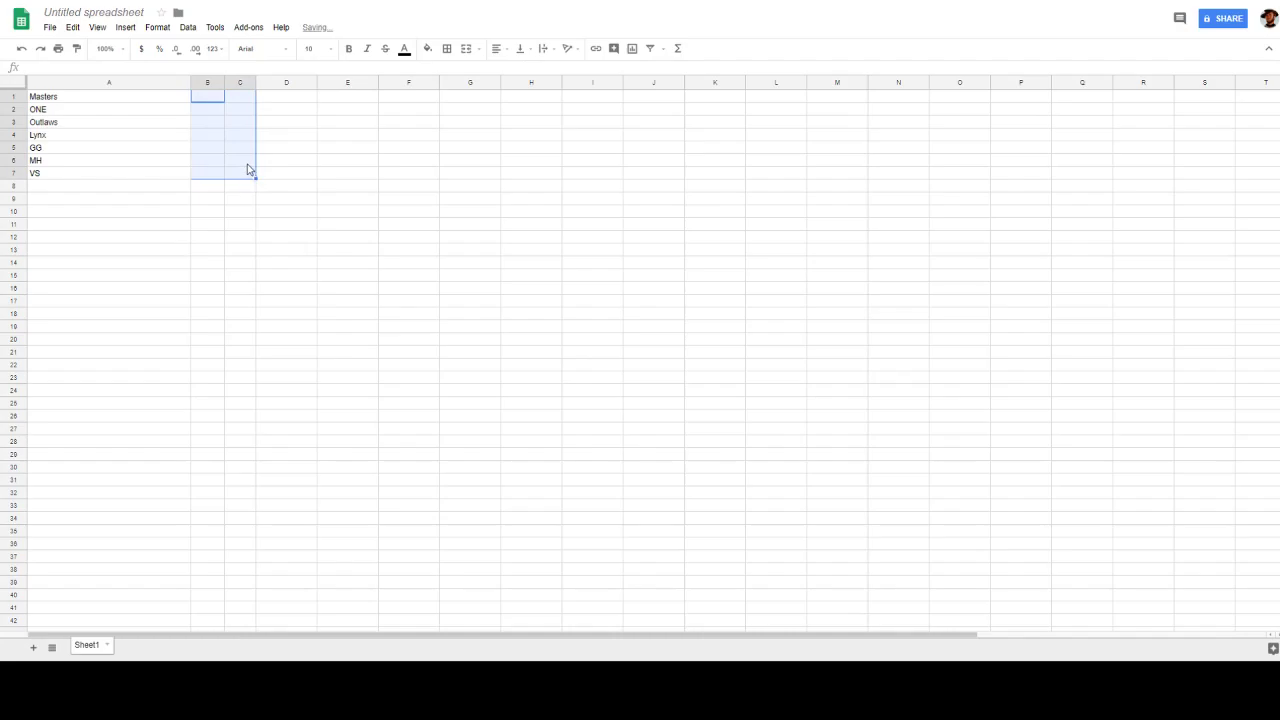
left_click(488, 236)
Enter column B ranks of 1 for Masters, 2 for VS and 3 for ONE
left_click(213, 98)
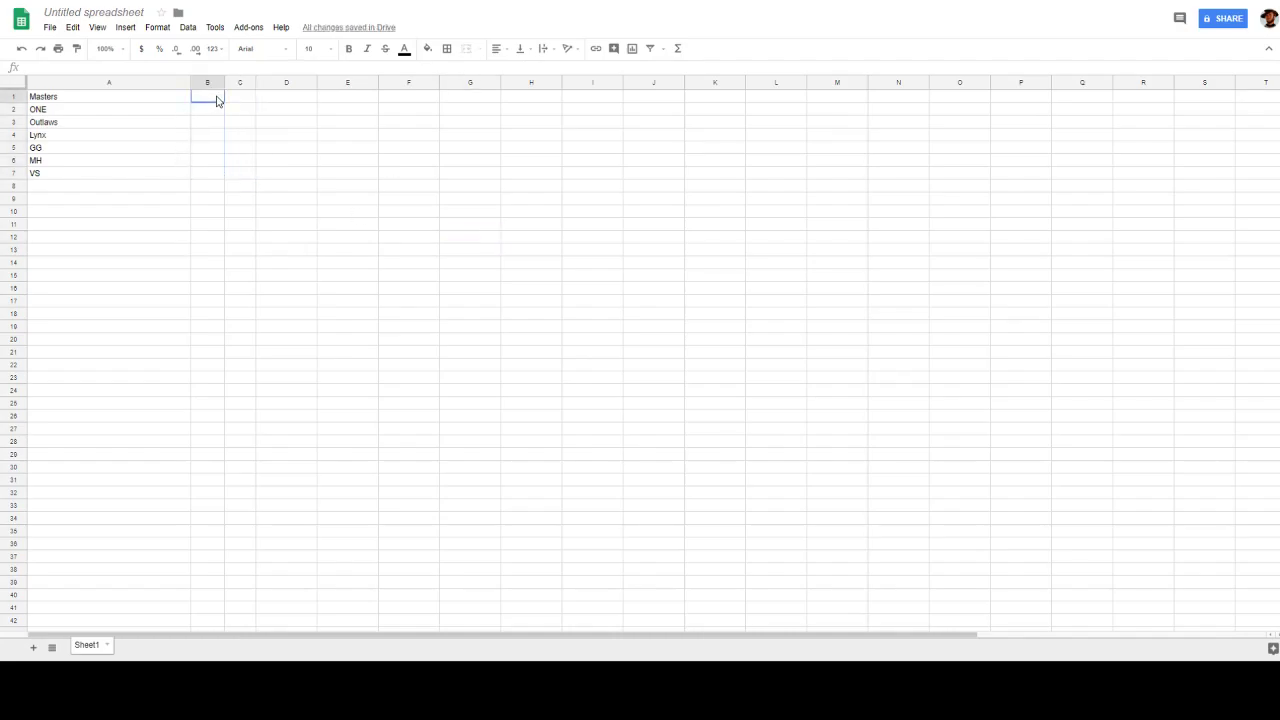
type("1")
left_click(196, 177)
type("2")
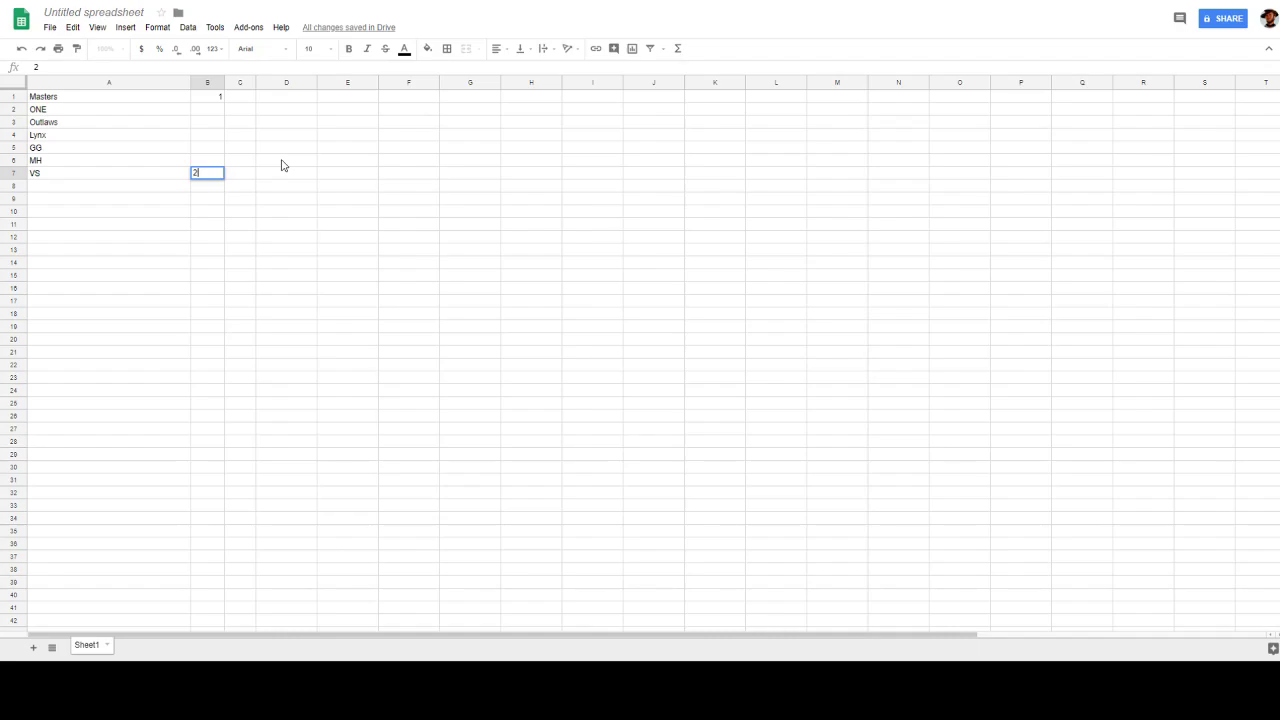
left_click(214, 137)
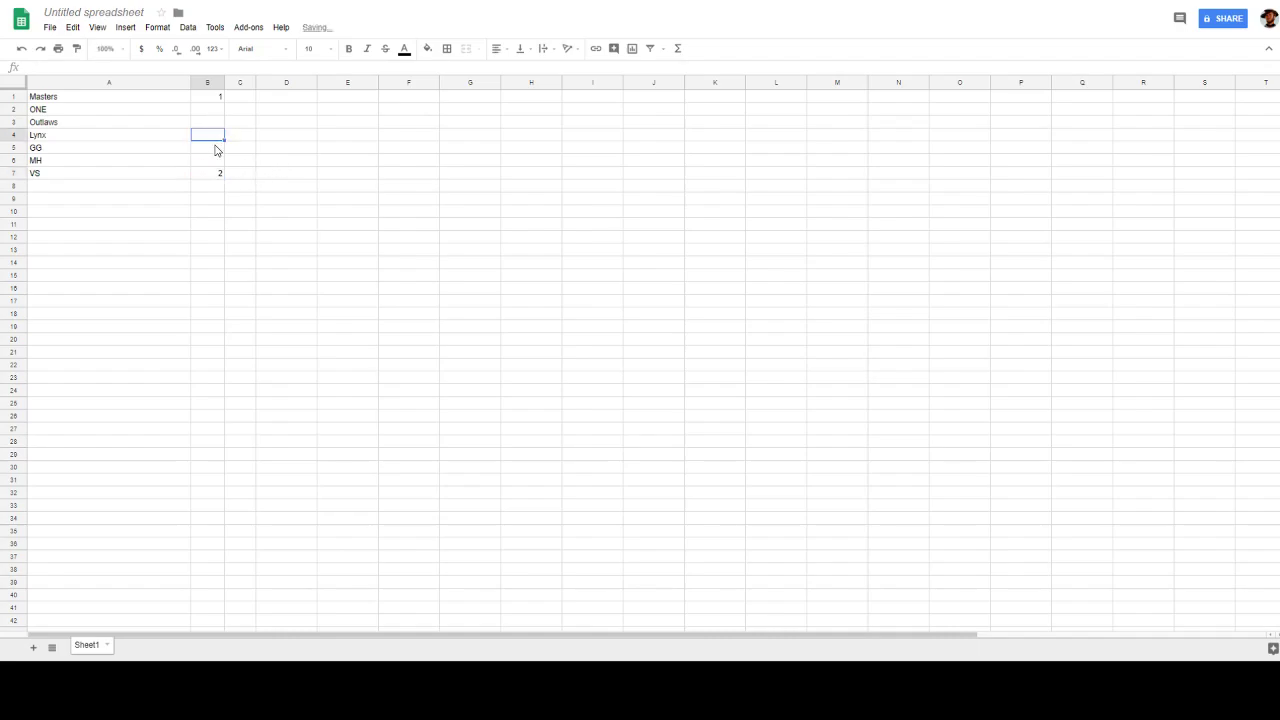
left_click(215, 111)
type("3")
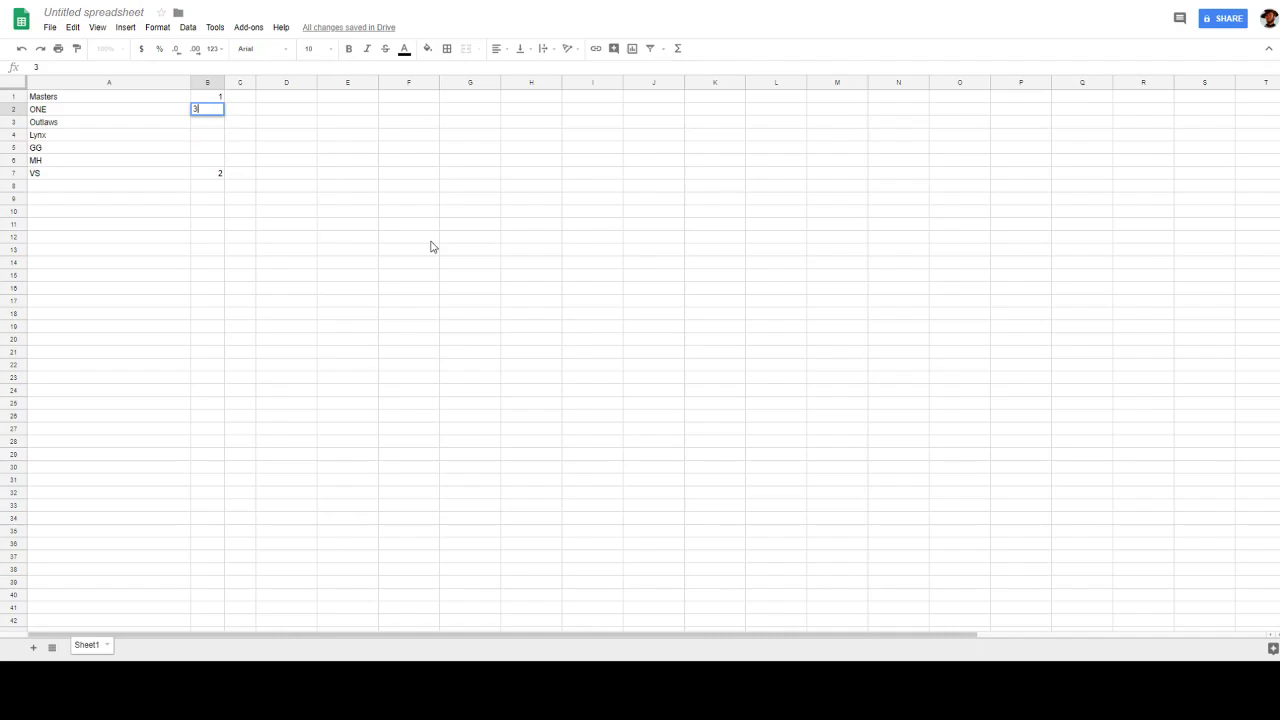
Enter 4 as the Lynx rank in column B
left_click(204, 148)
left_click(205, 162)
left_click(205, 138)
type("4")
left_click(390, 209)
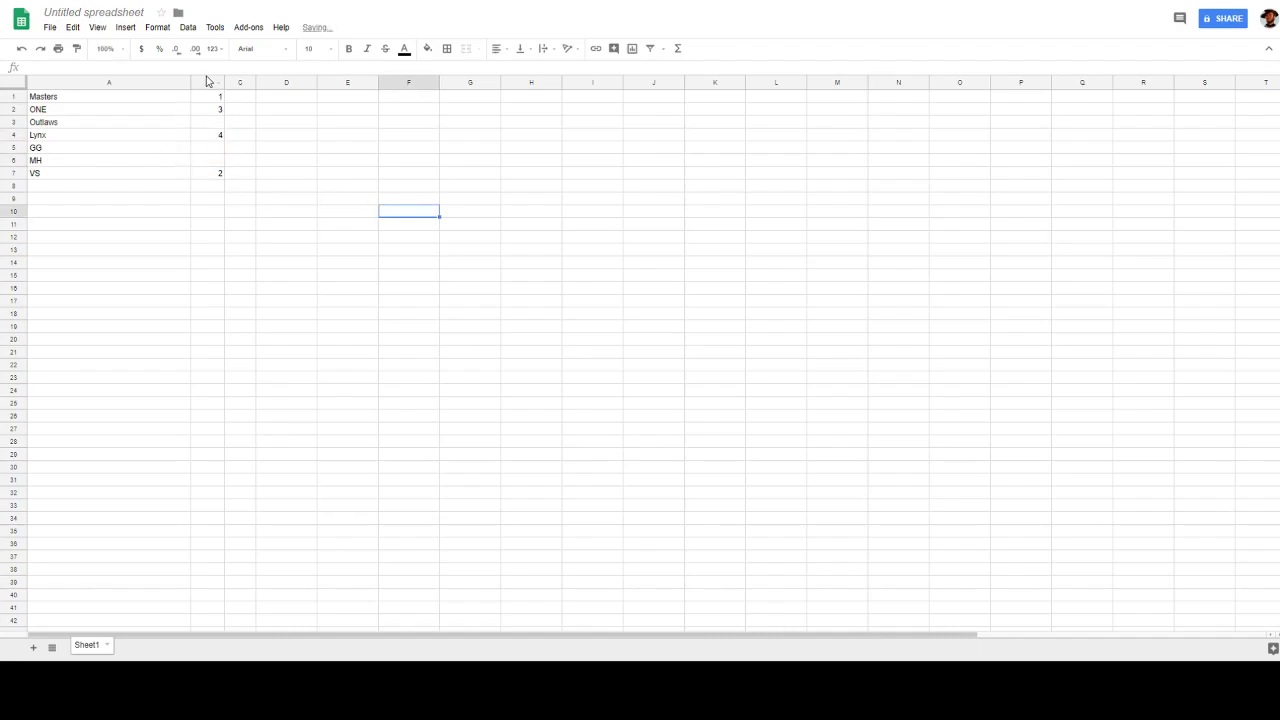
Delete the Lynx rank in column B, undo that deletion, and enter 5 for Outlaws in the same column
left_click(215, 149)
left_click(211, 162)
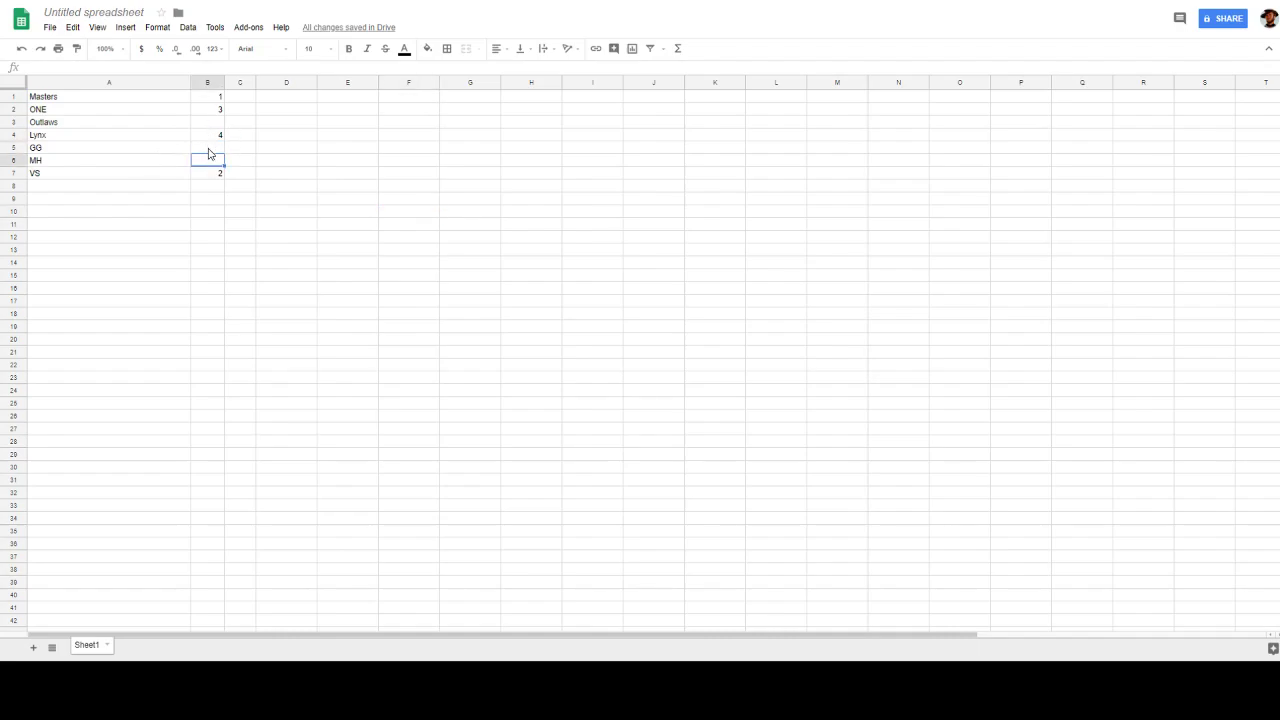
left_click(212, 134)
key("Delete")
left_click(212, 124)
key("ctrl+z")
type("5")
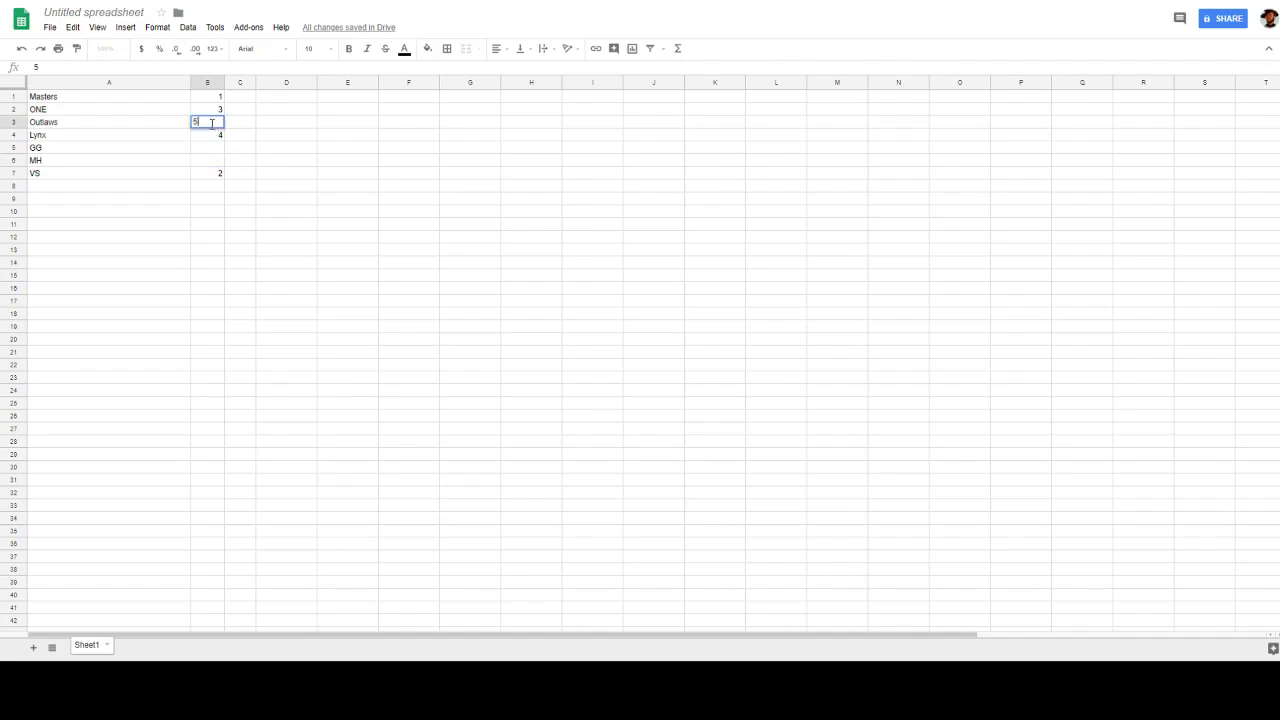
left_click(275, 177)
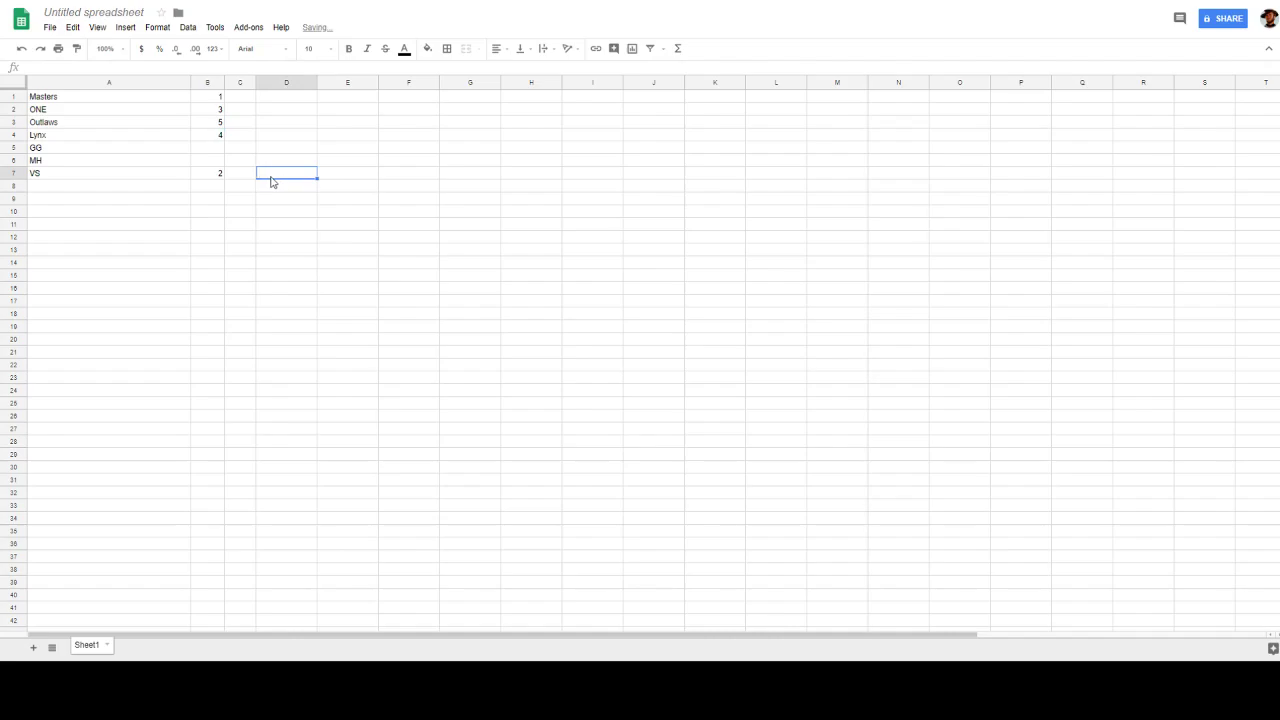
Complete the column B ranking with 6 for MH and 7 for GG
left_click(221, 148)
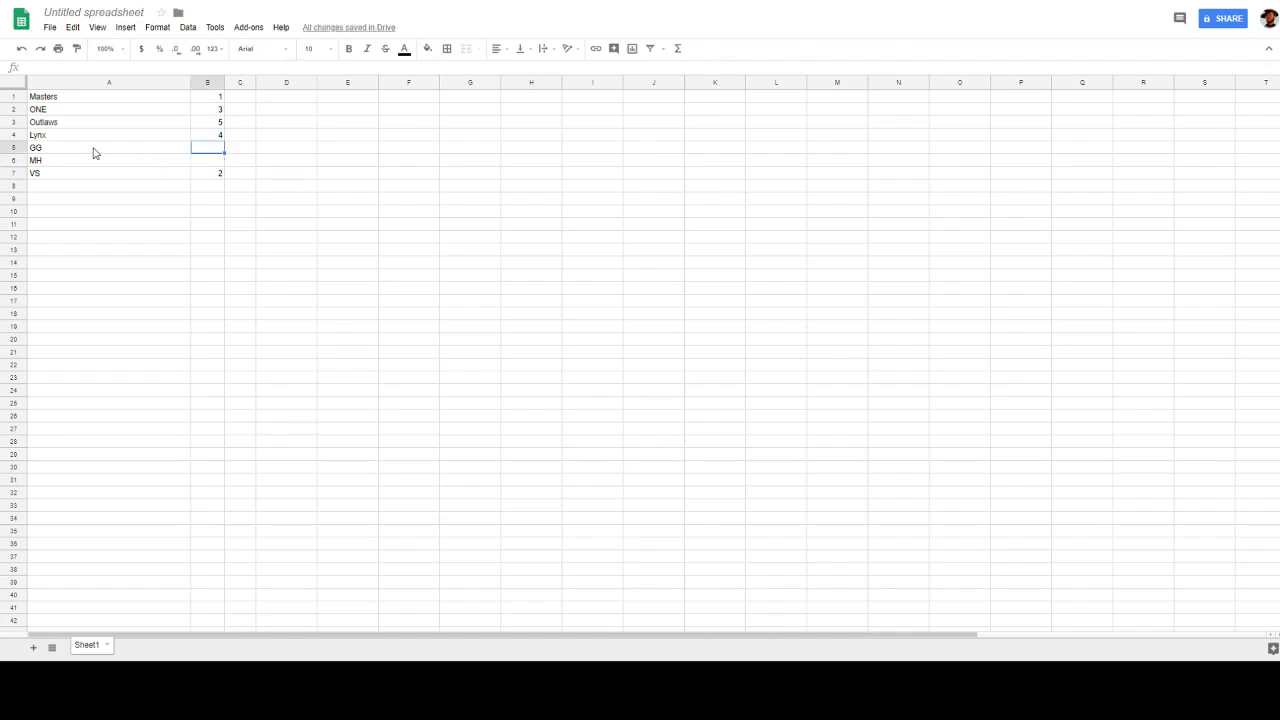
left_click(213, 162)
type("3")
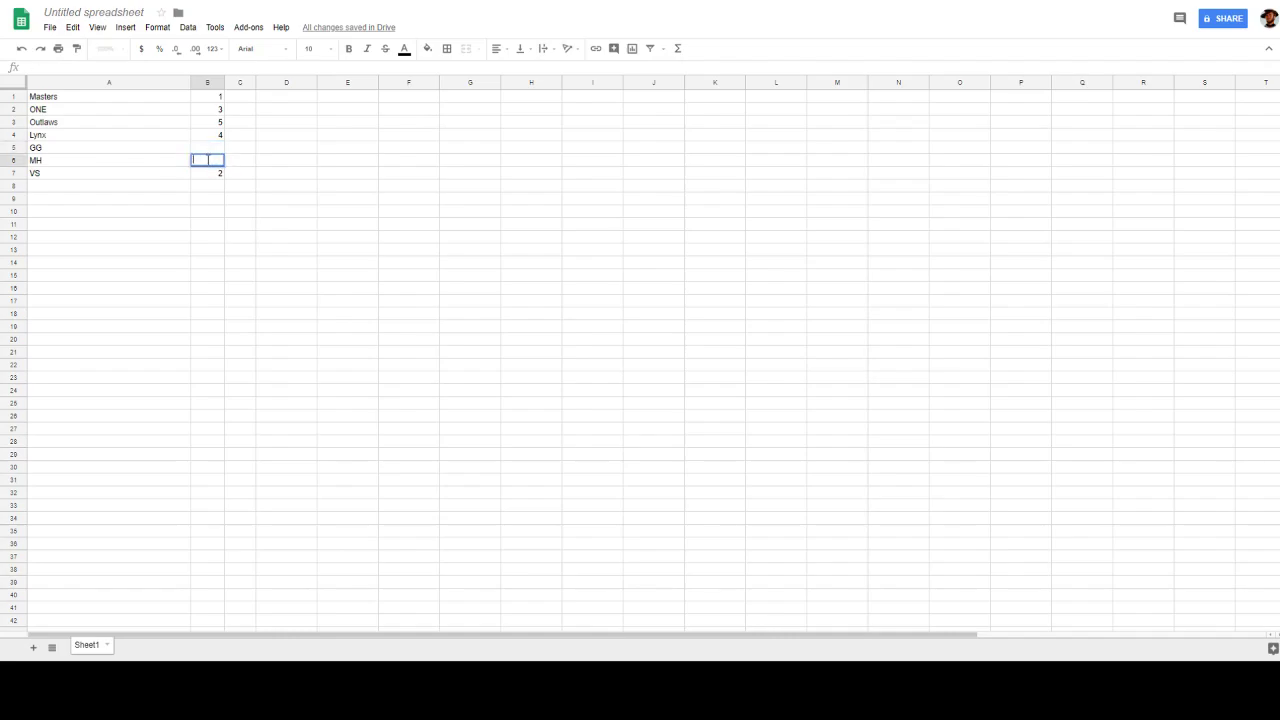
type("6")
left_click(221, 150)
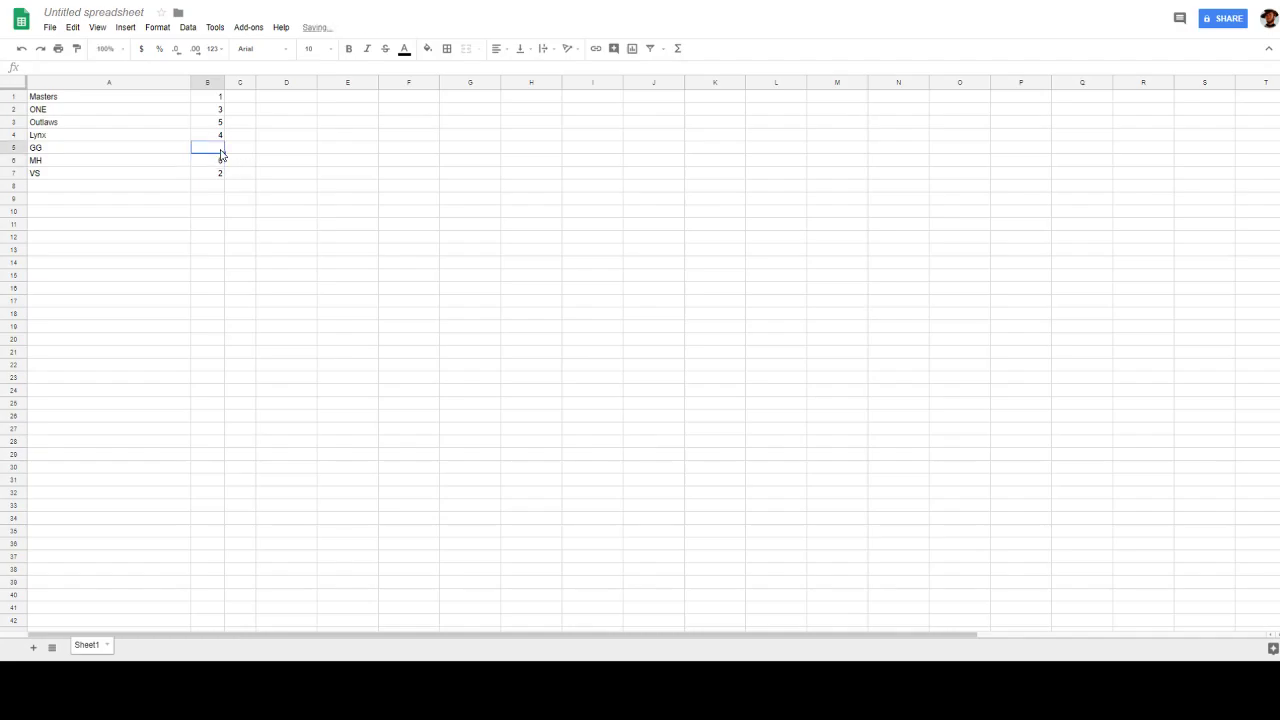
type("7")
left_click(259, 150)
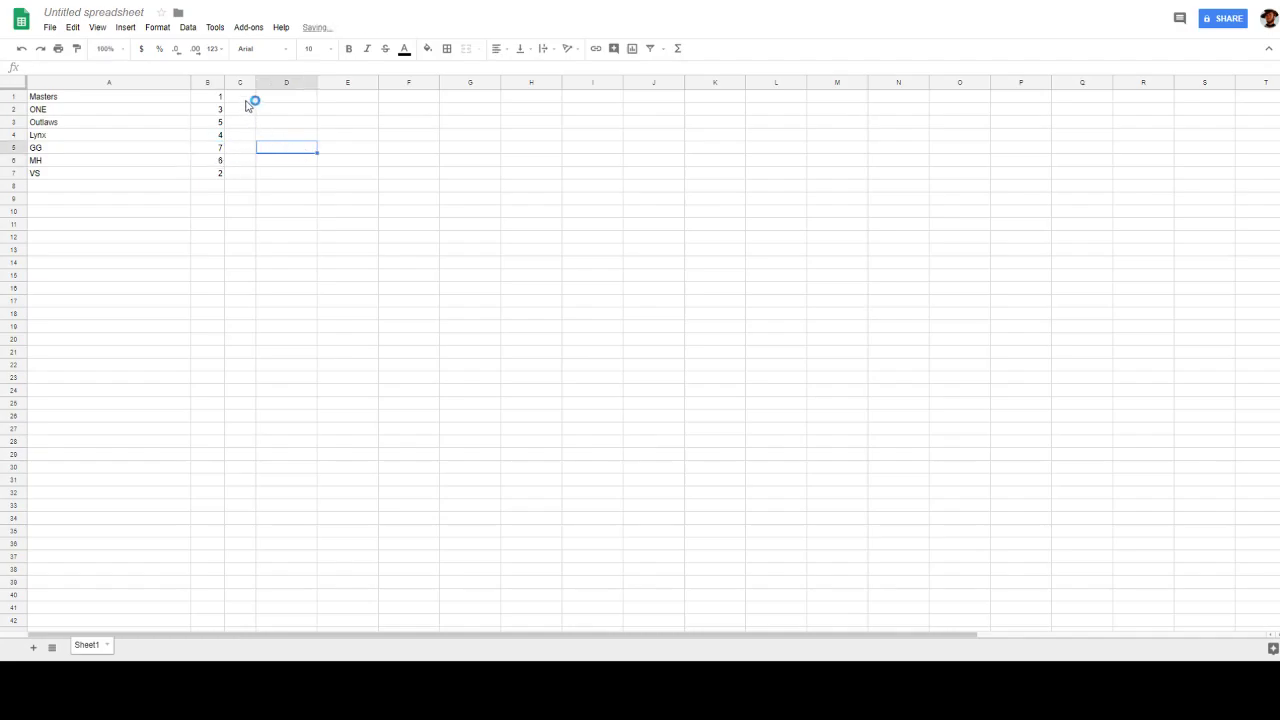
Start the column C ranking with 1 for Masters and 2 for ONE
left_click(245, 99)
type("1")
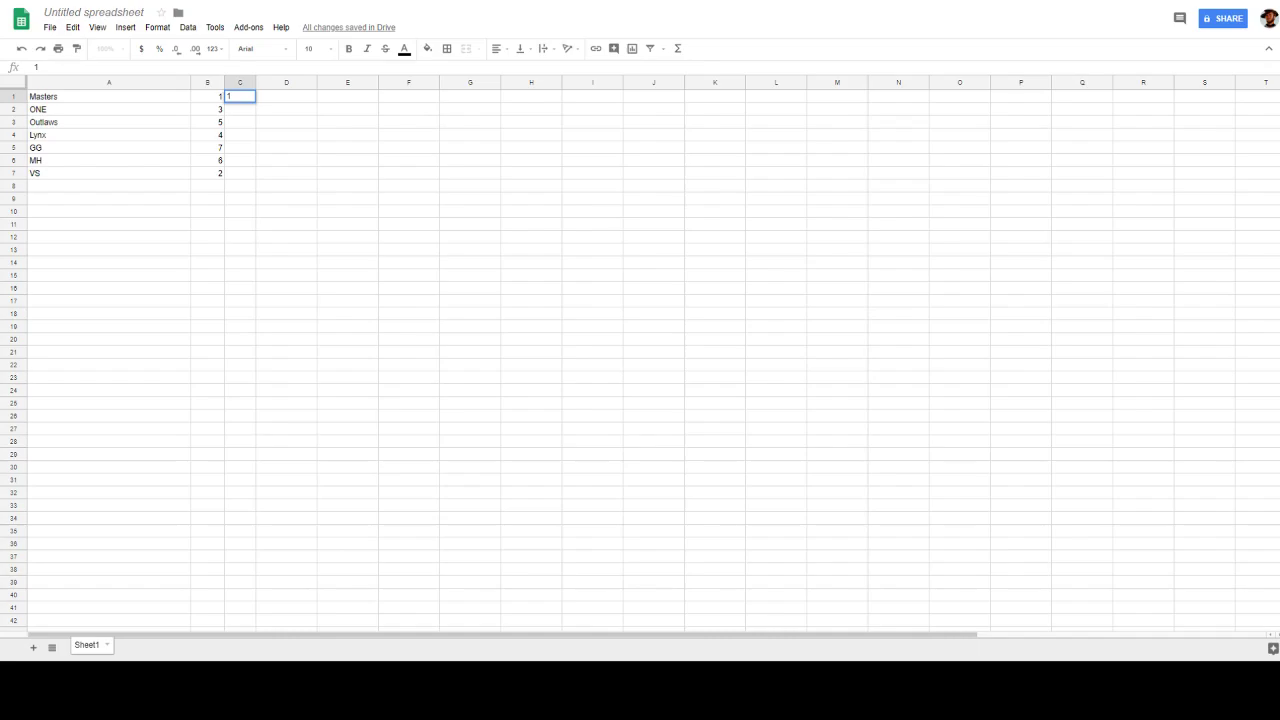
left_click(237, 114)
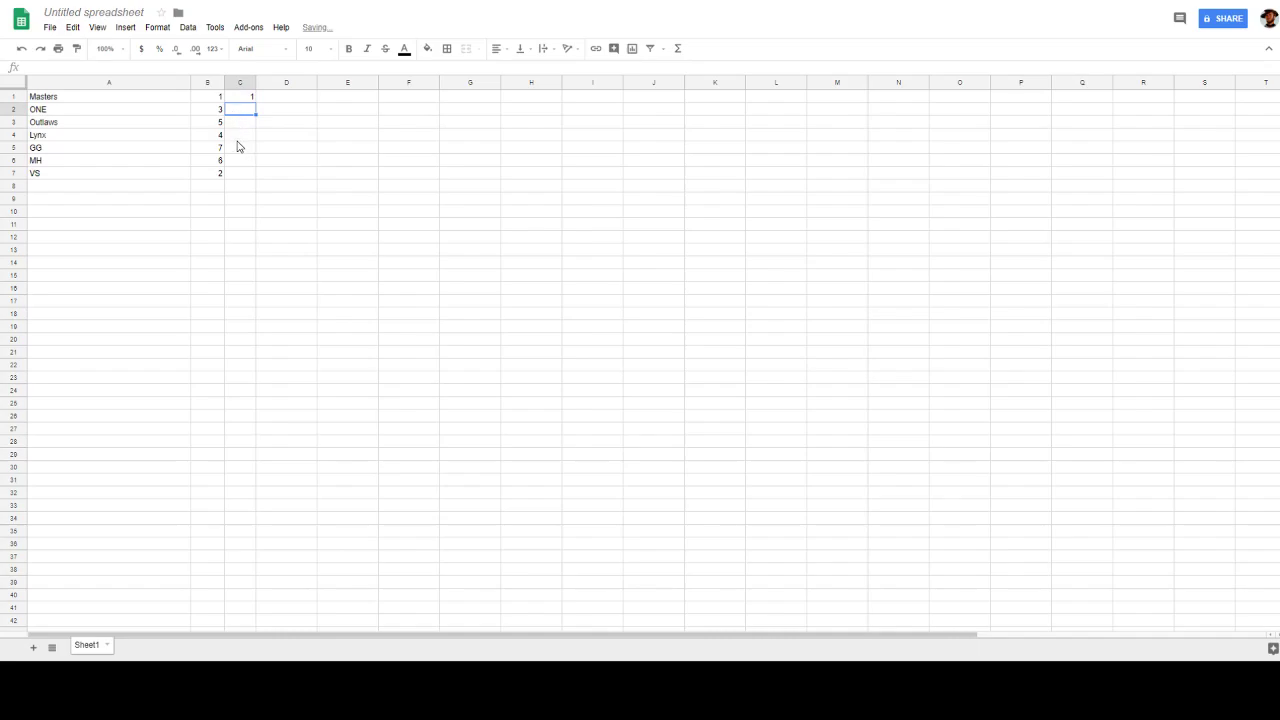
type("2")
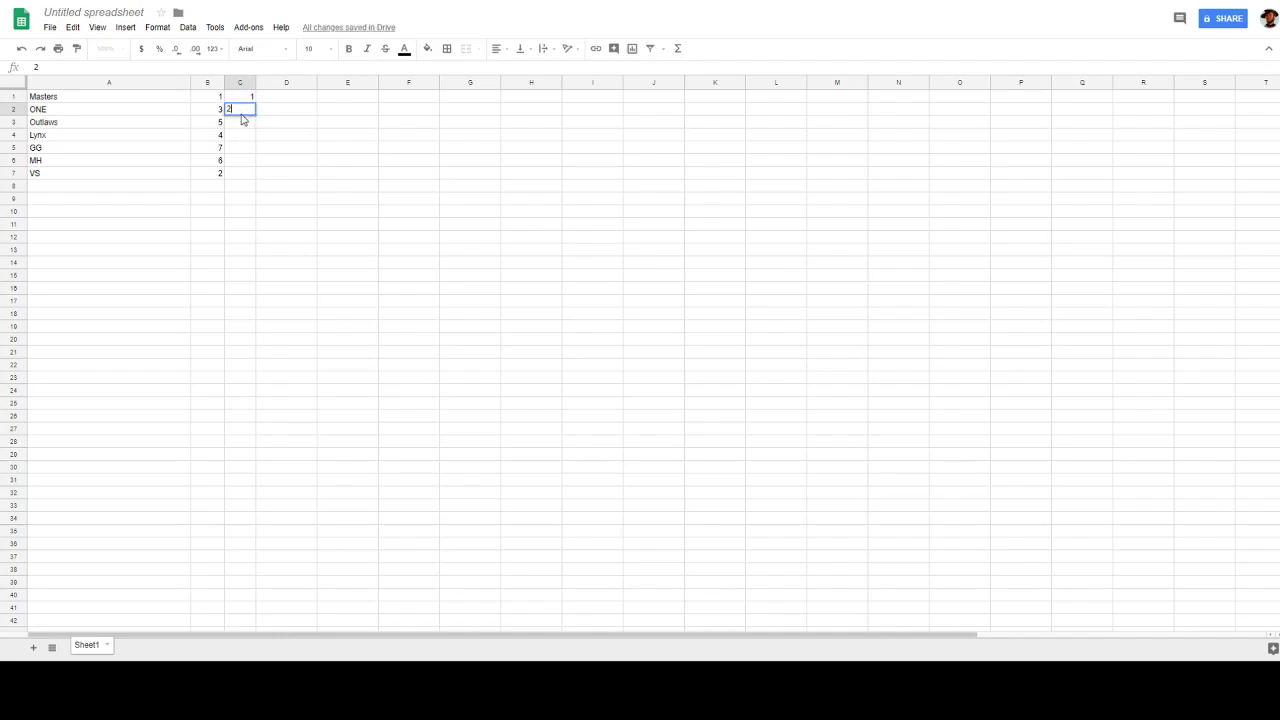
Enter 3 as the GG rank in column C
left_click(248, 125)
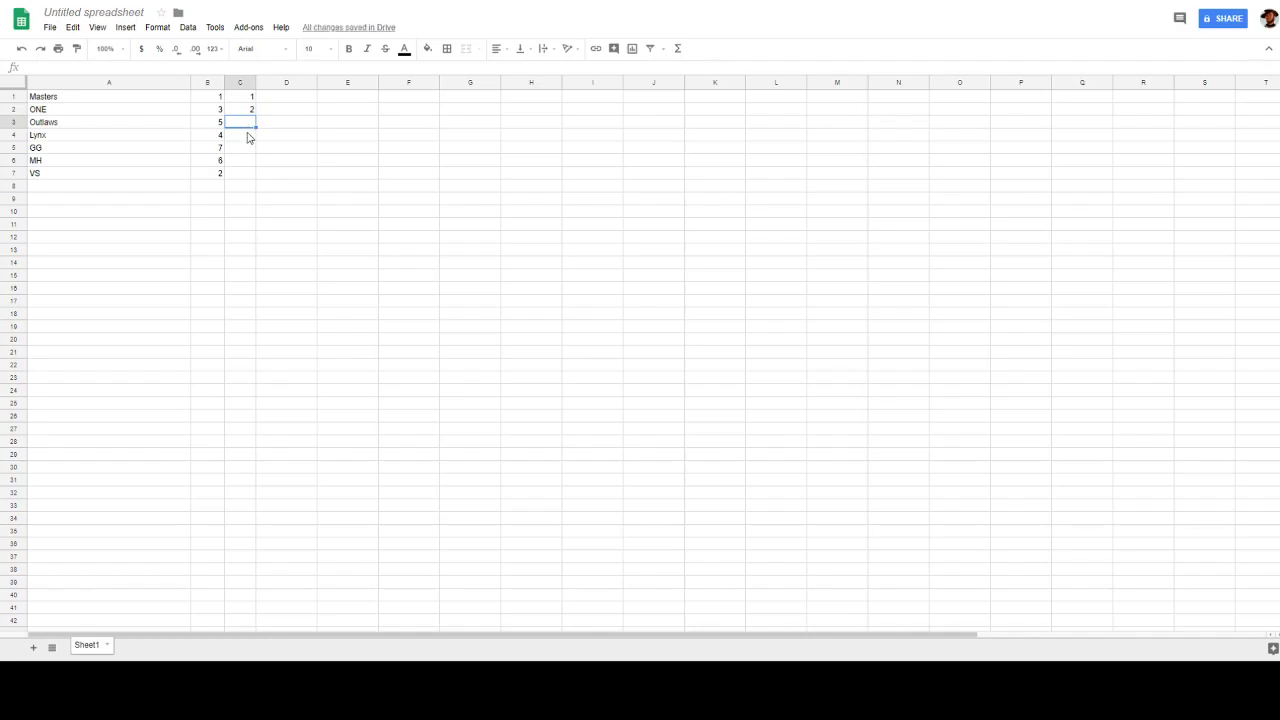
left_click(243, 172)
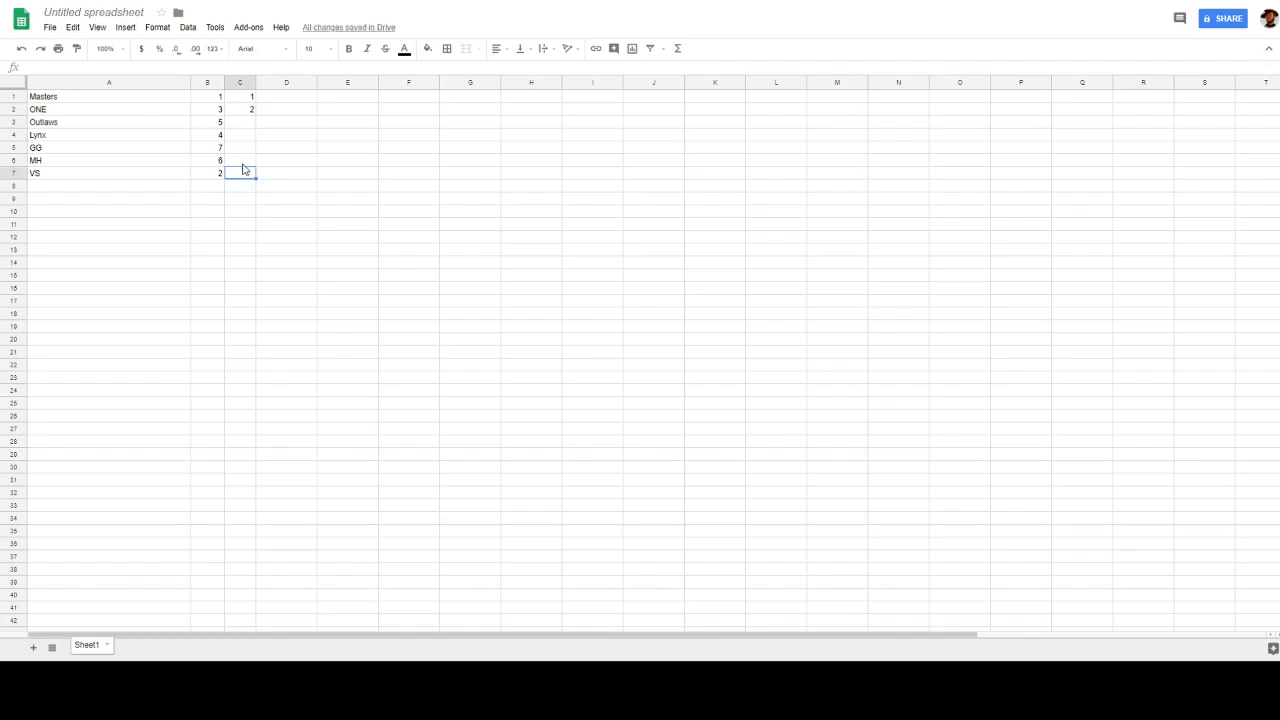
left_click(242, 162)
left_click(242, 150)
type("3")
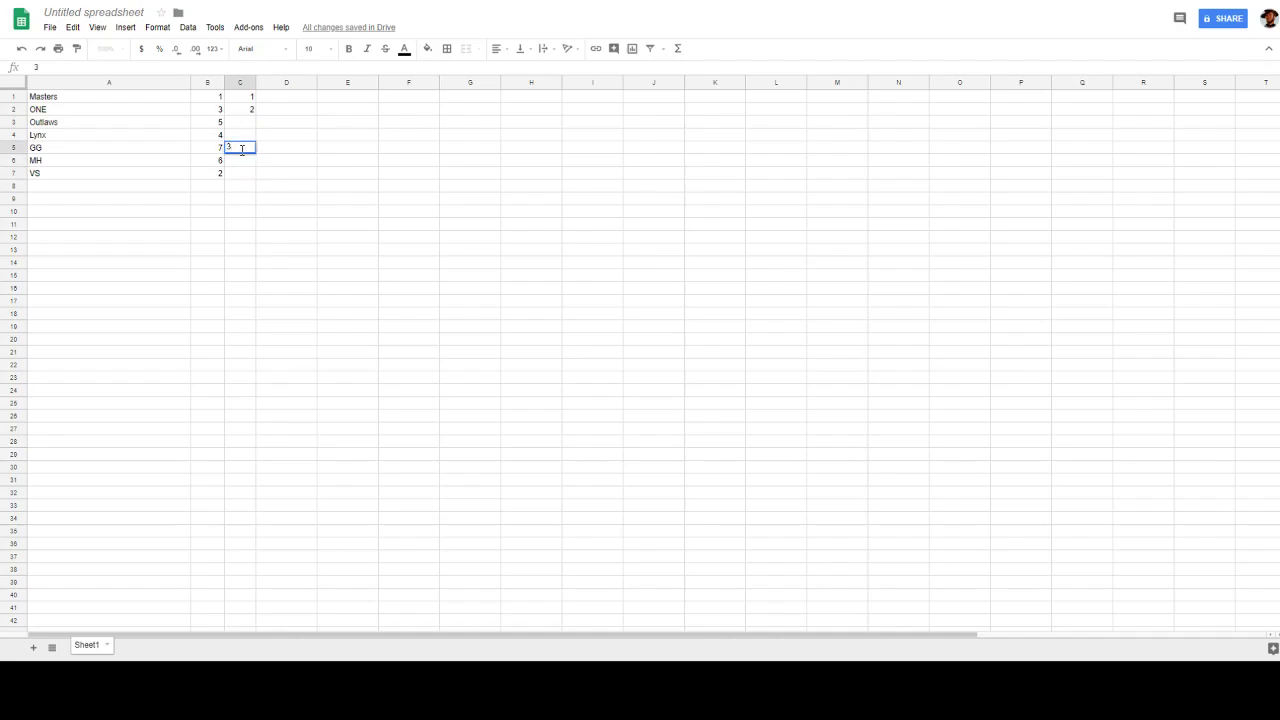
left_click(296, 250)
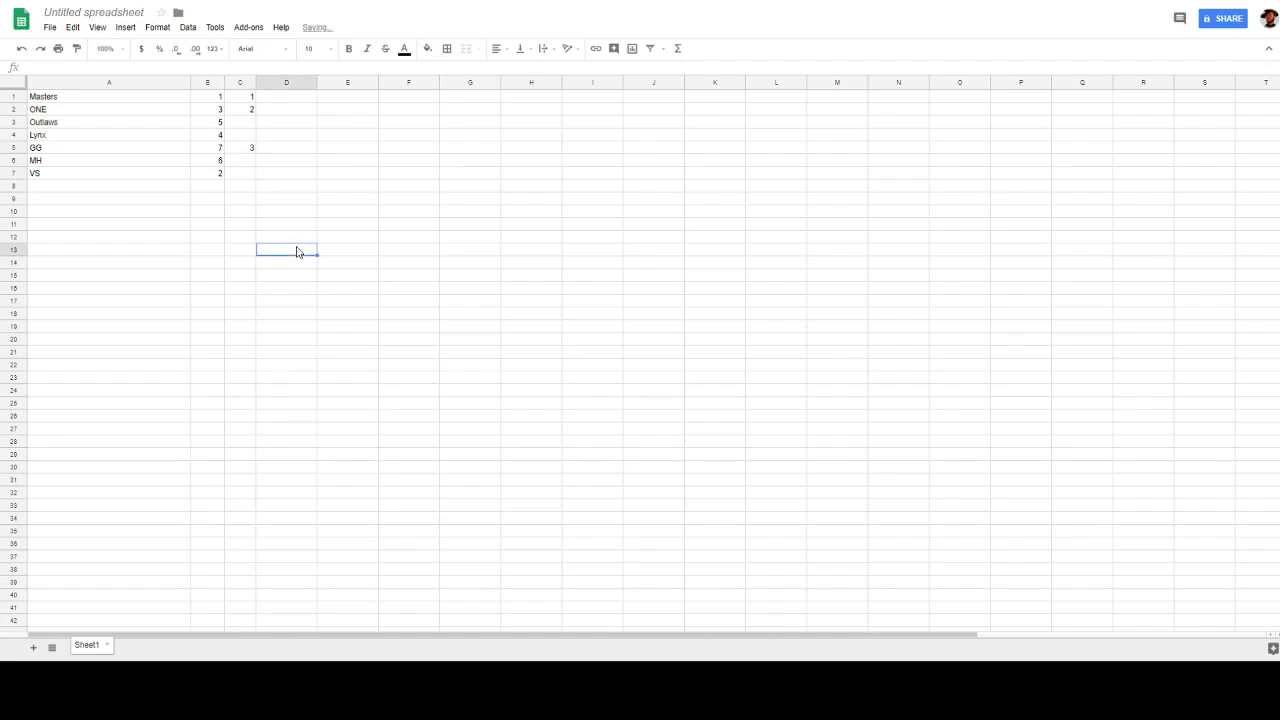
Enter column C ranks of 4 for VS and 5 for Lynx
left_click(249, 177)
type("4")
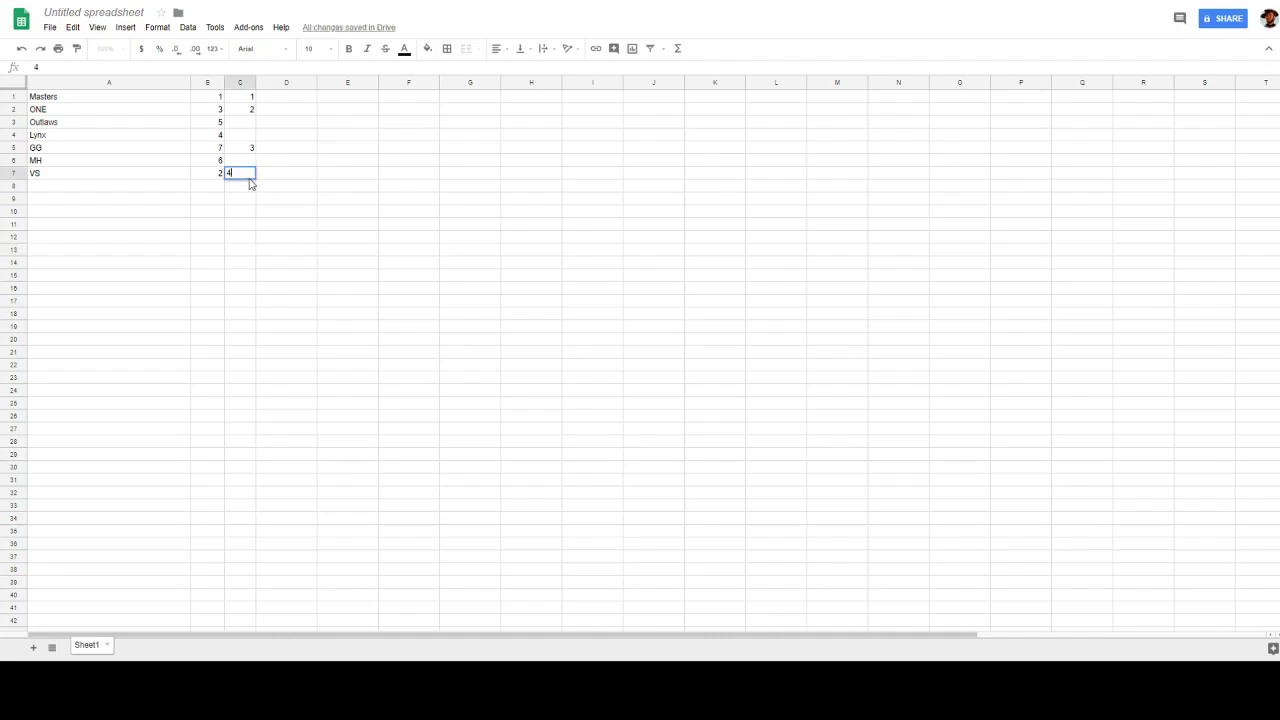
left_click(238, 137)
type("5")
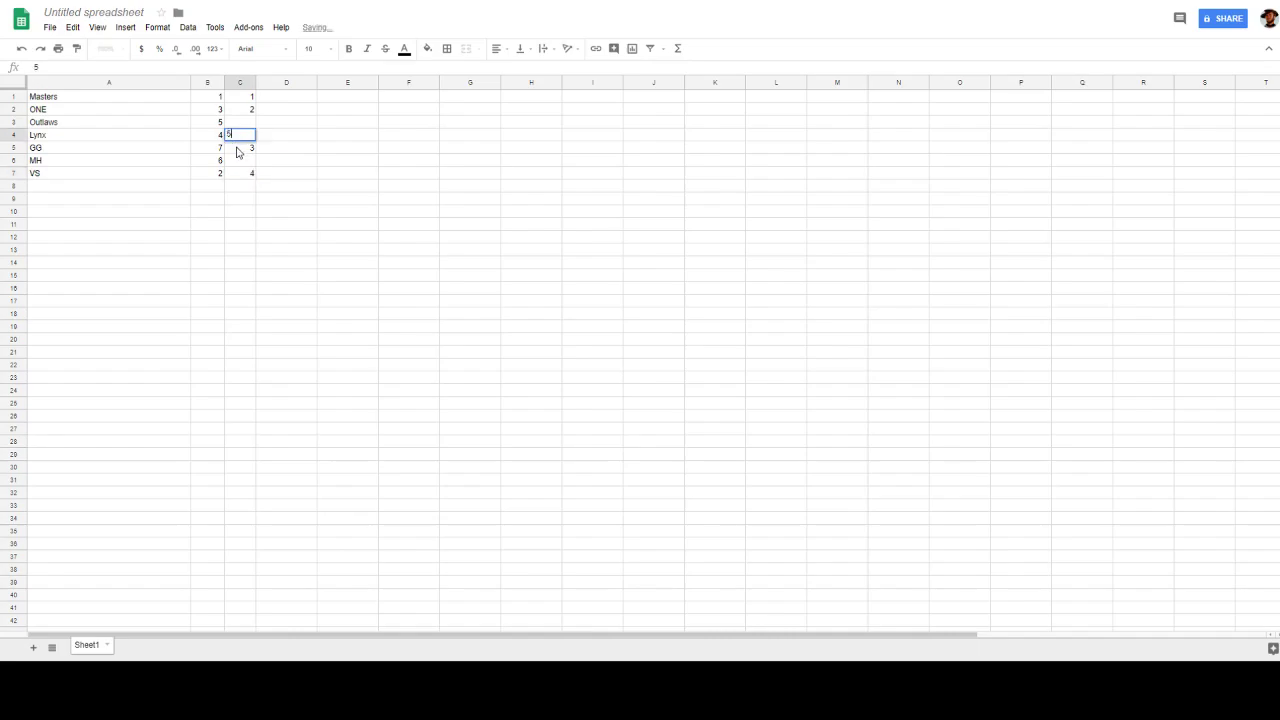
left_click(378, 225)
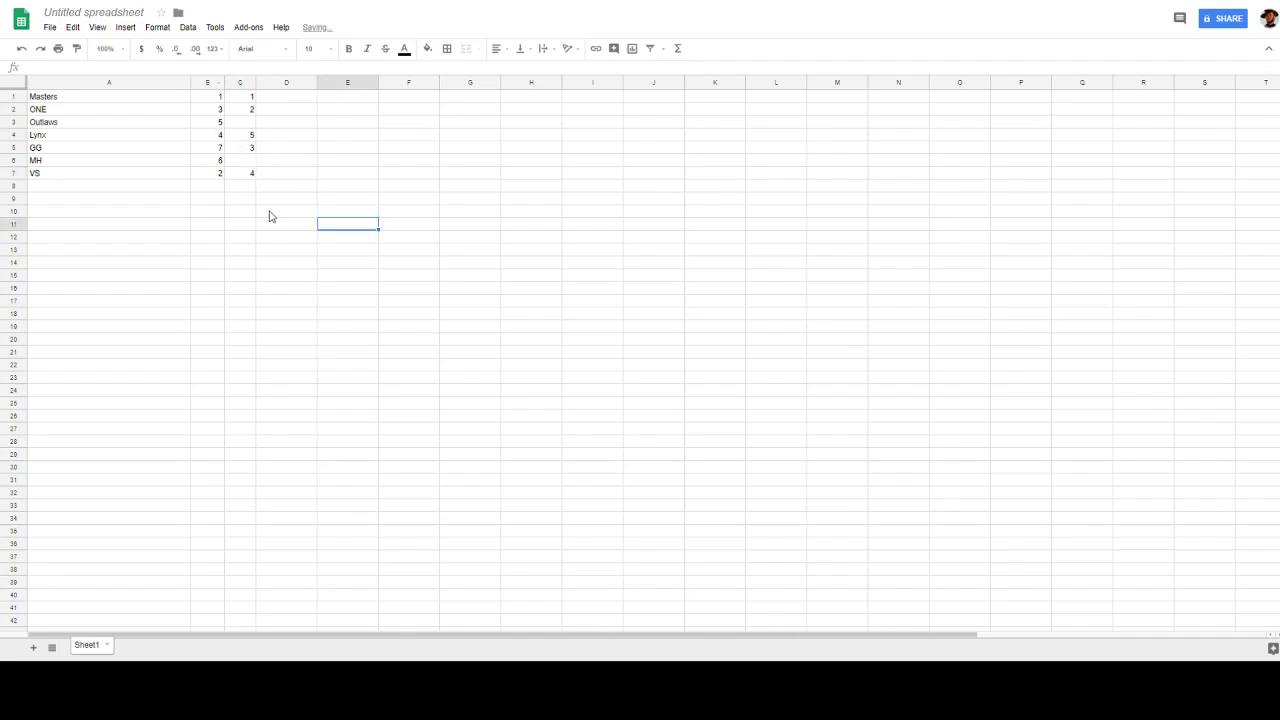
Complete the column C ranking with 6 for MH and 7 for Outlaws
left_click(238, 163)
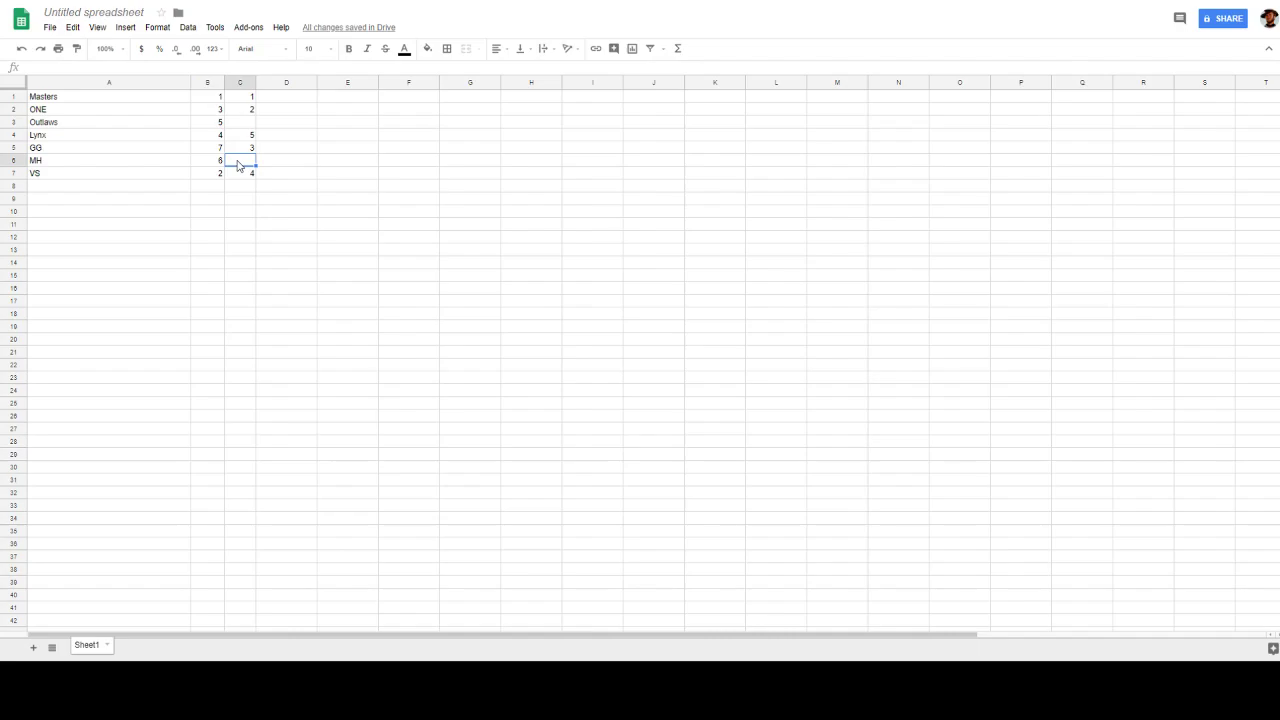
type("6")
left_click(250, 124)
type("7")
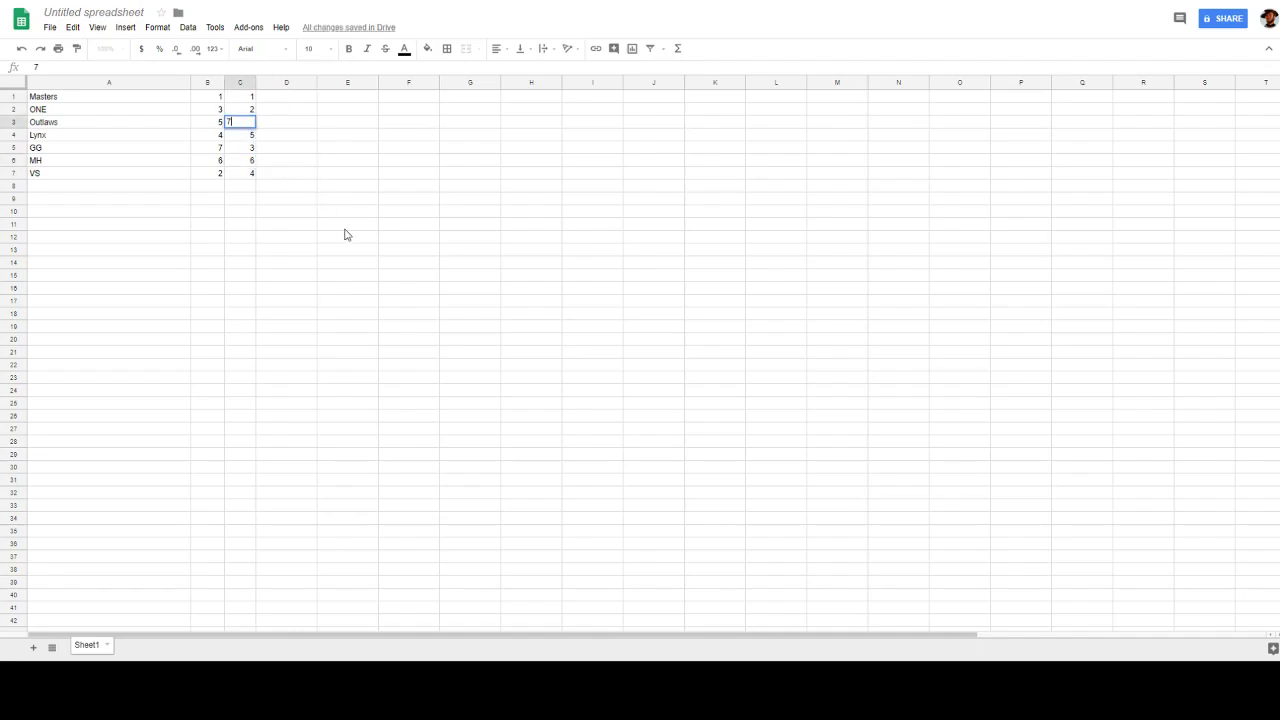
left_click(343, 237)
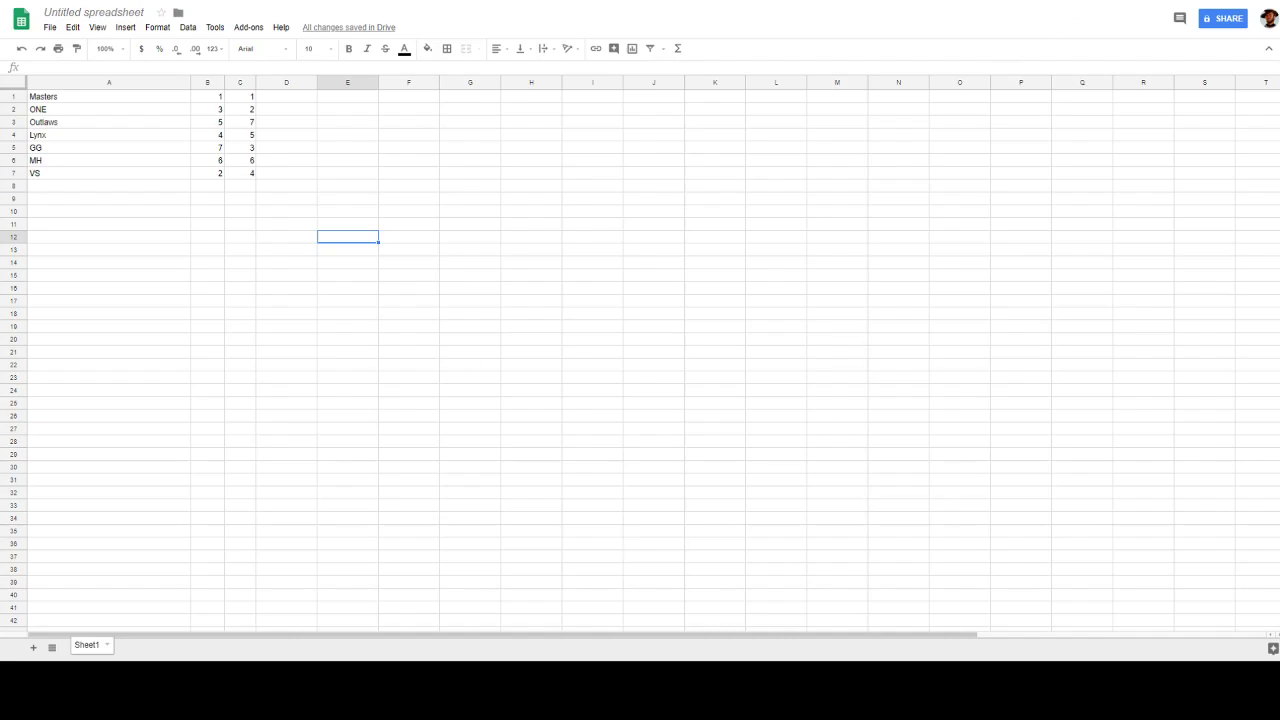
key("ctrl+t")
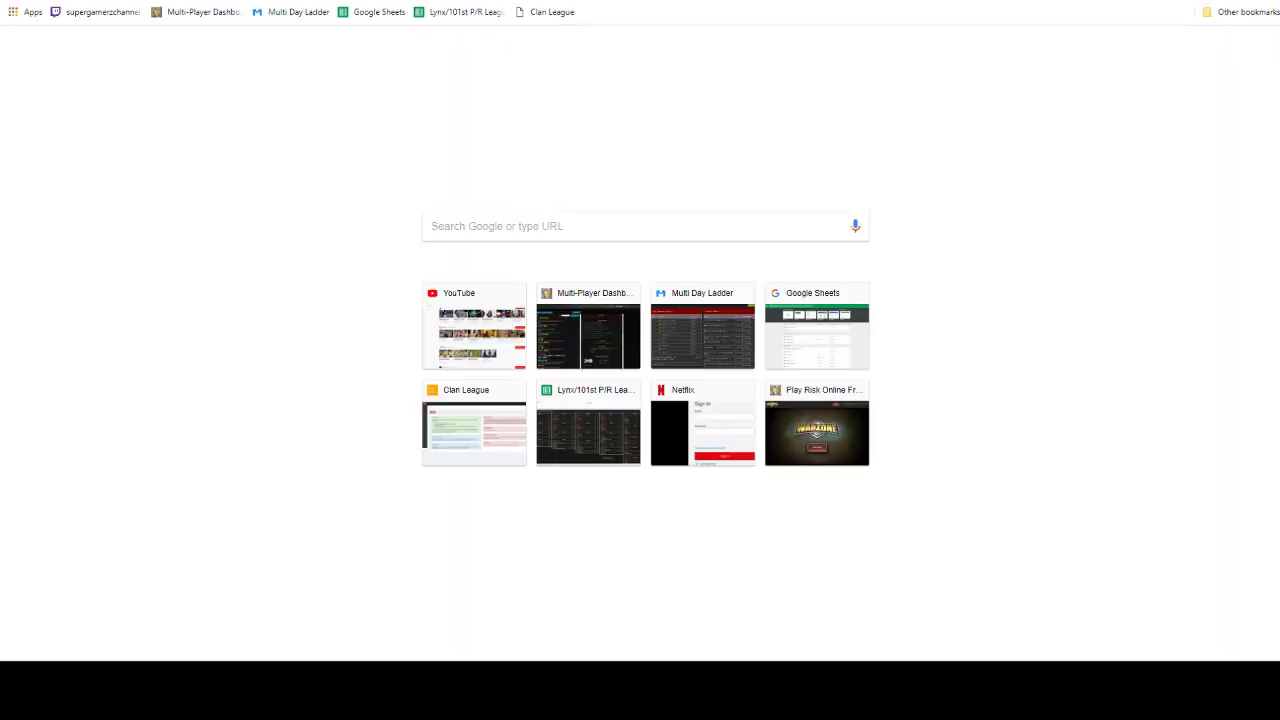
key("ctrl+w")
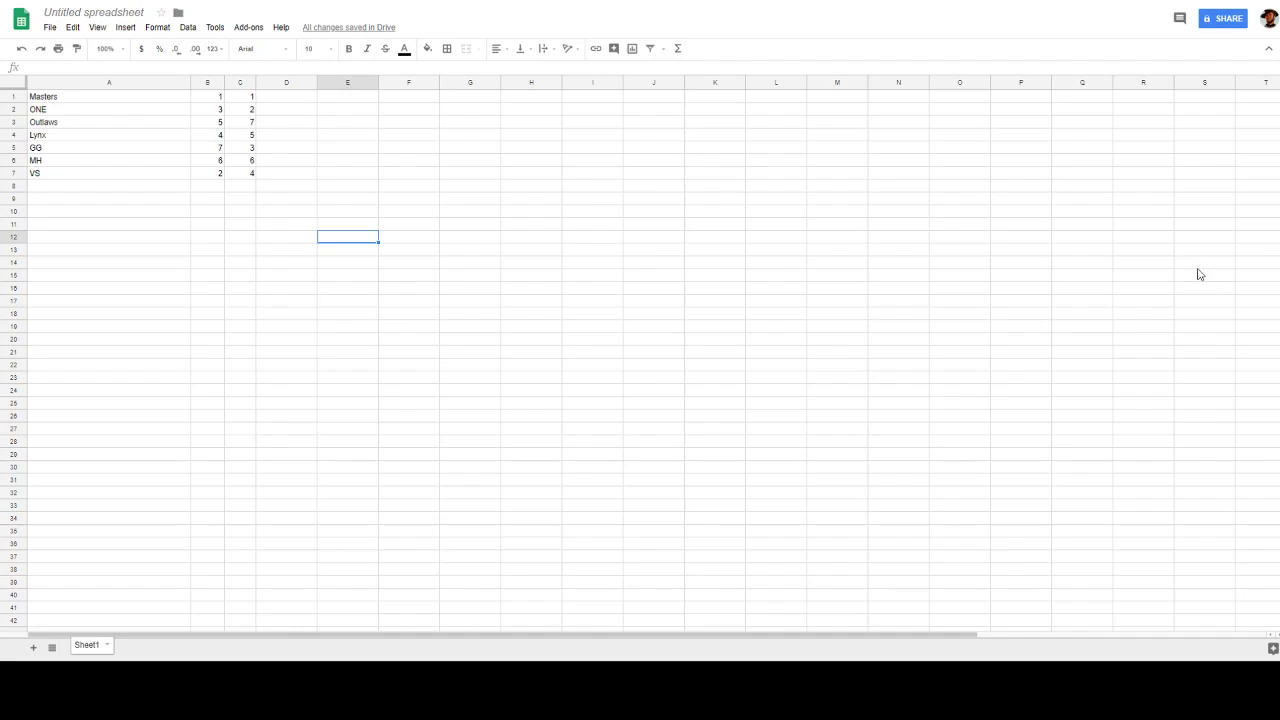
Change the column B scores to 2 for Masters and 6 for Lynx
left_click(215, 97)
type("2")
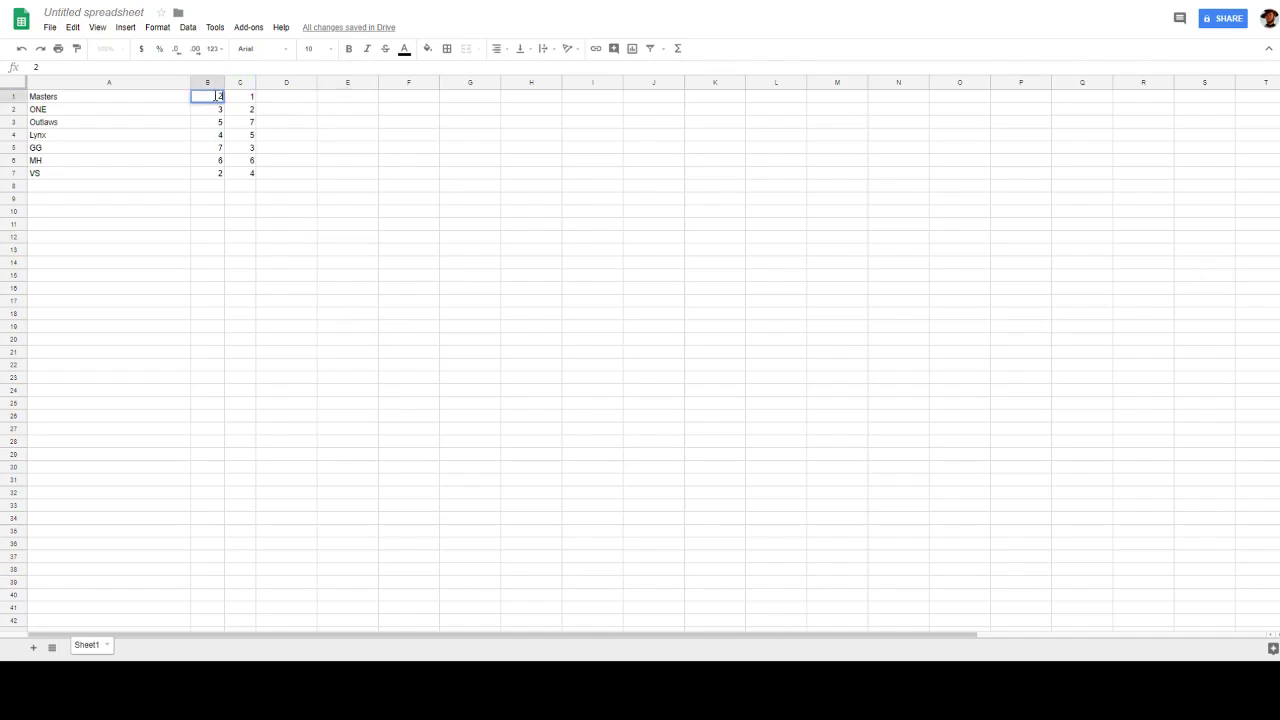
left_click(560, 315)
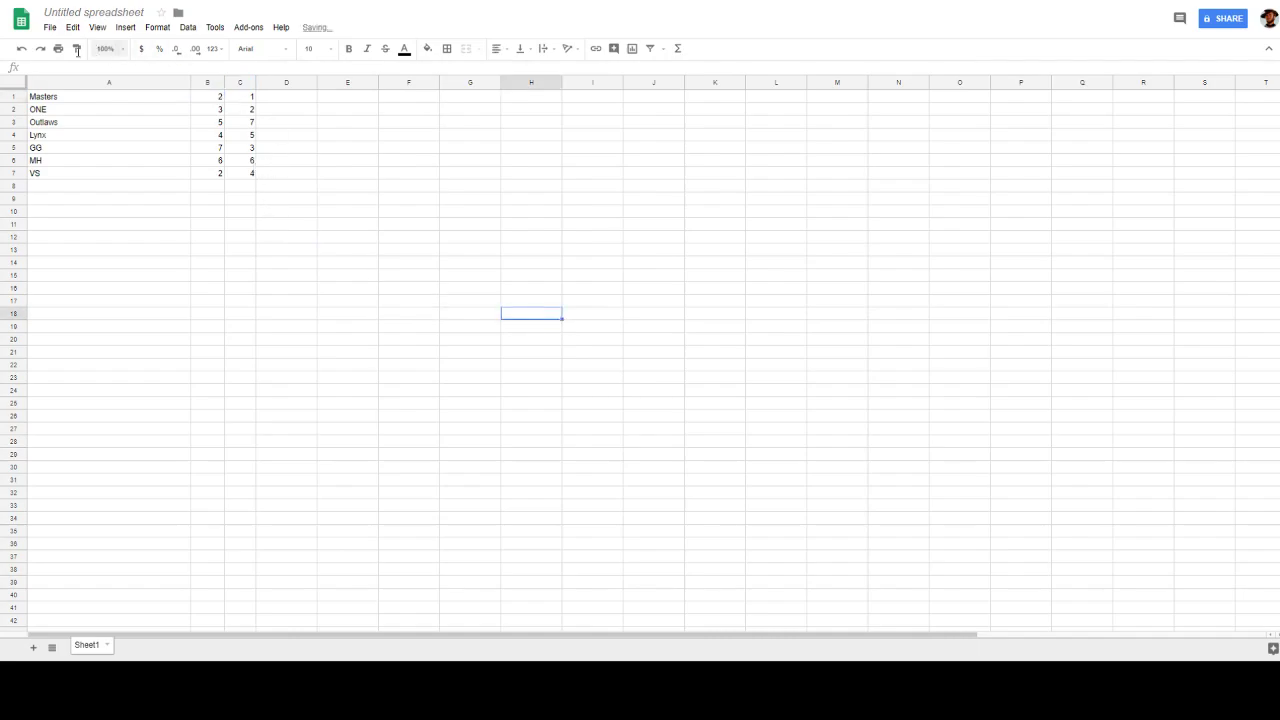
left_click(222, 110)
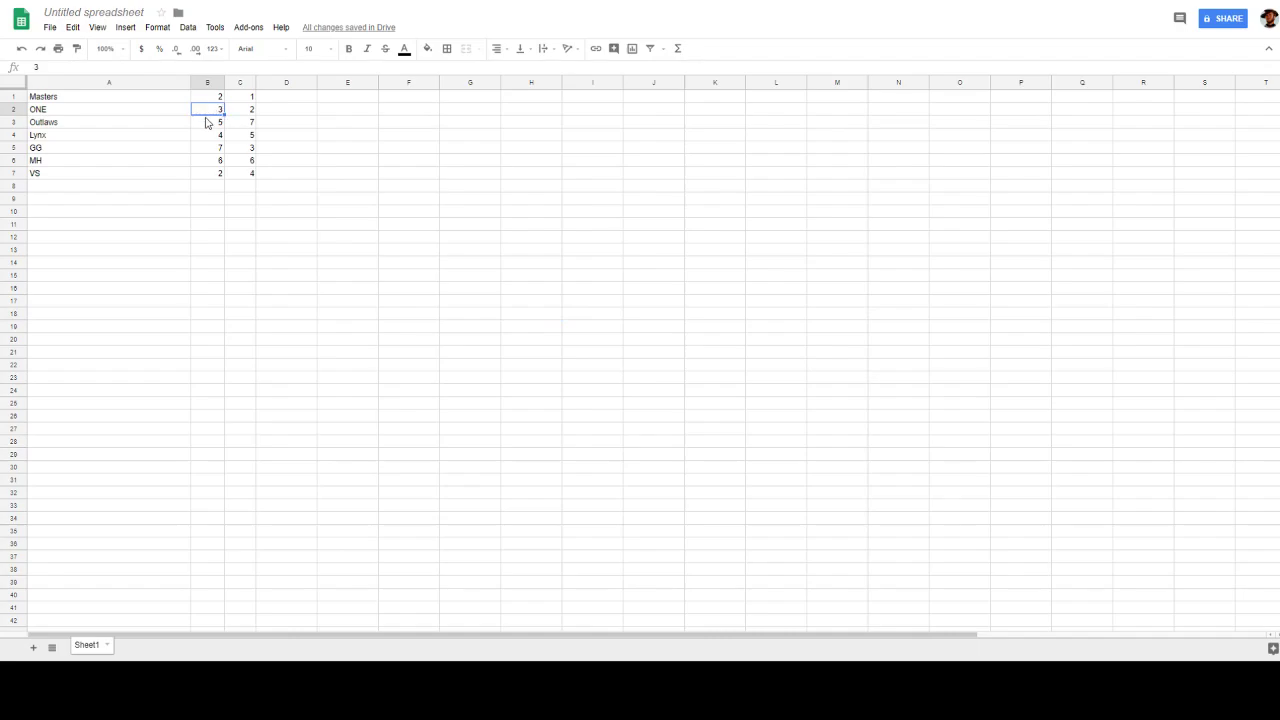
left_click(219, 138)
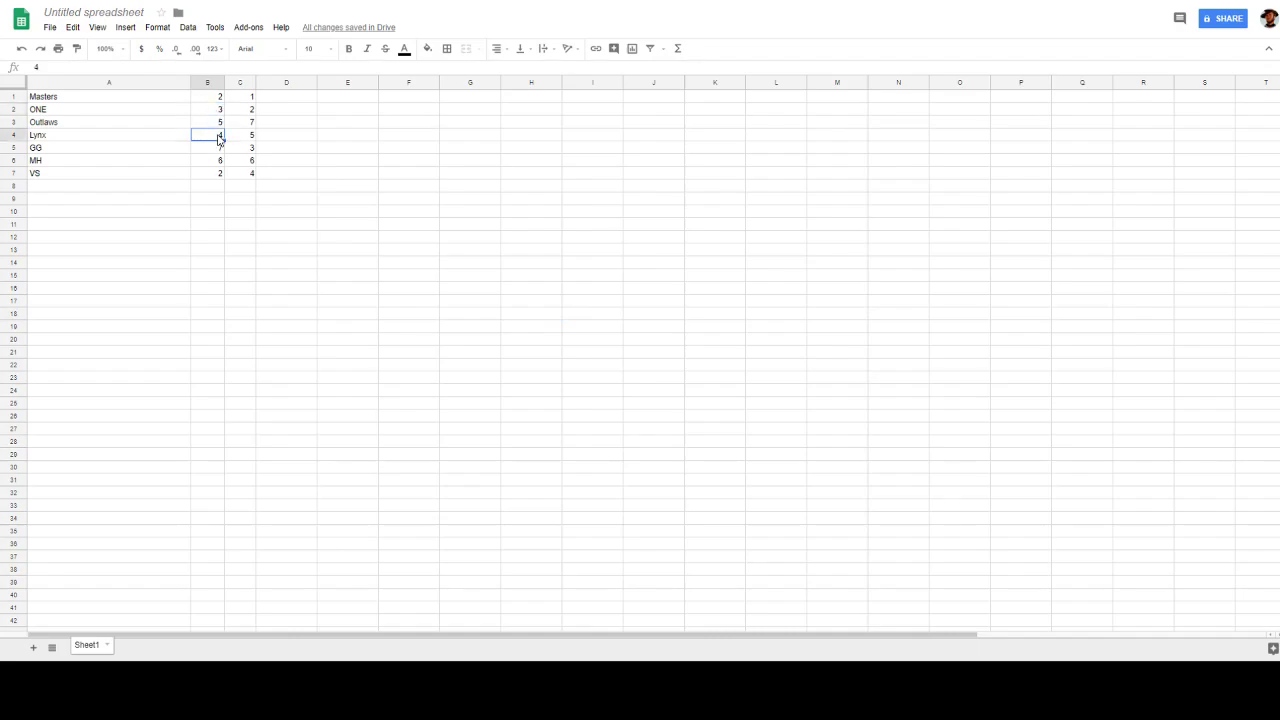
type("6")
left_click(484, 268)
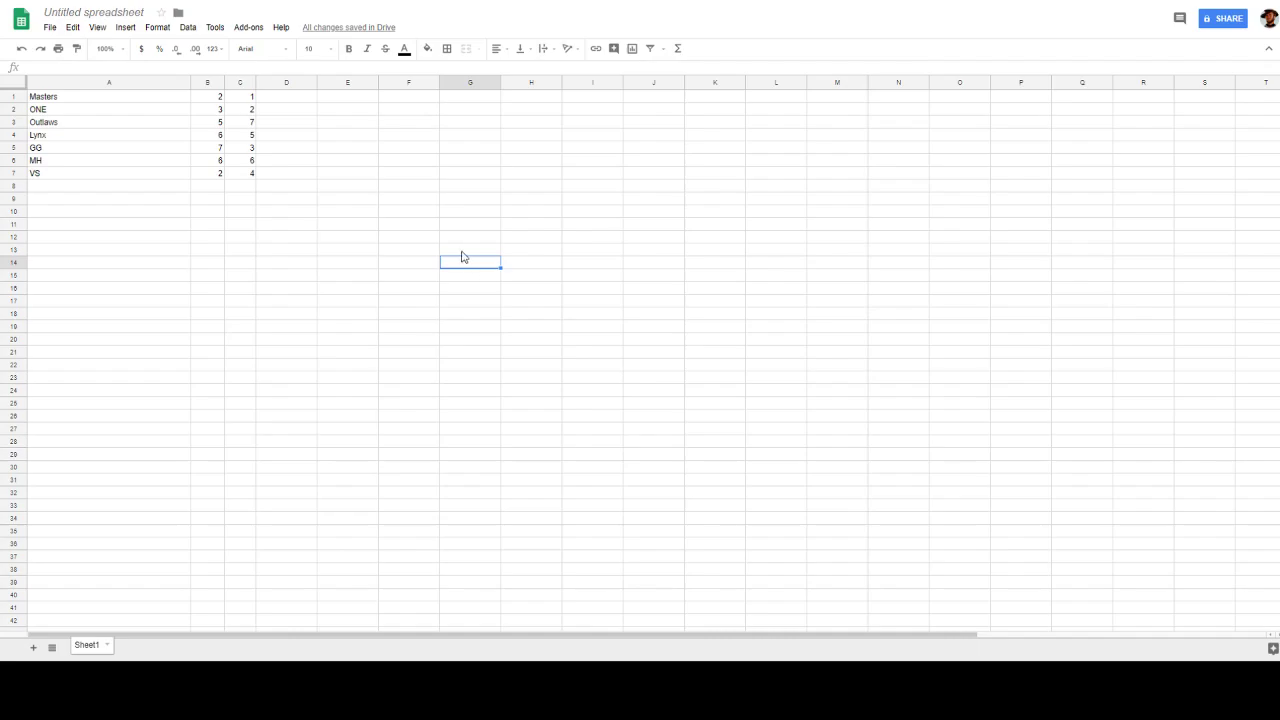
Set the column B scores to 10 for GG and 7 for ONE
left_click(212, 148)
type("10")
left_click(341, 200)
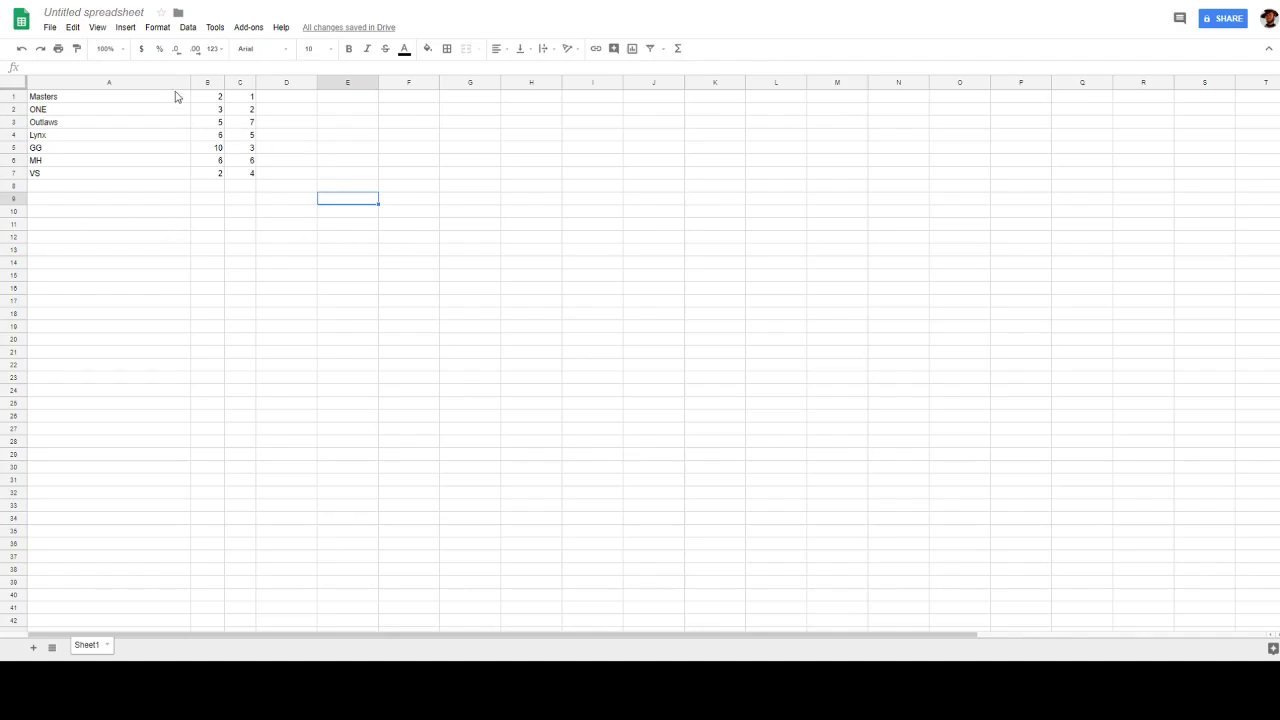
left_click(220, 111)
type("7")
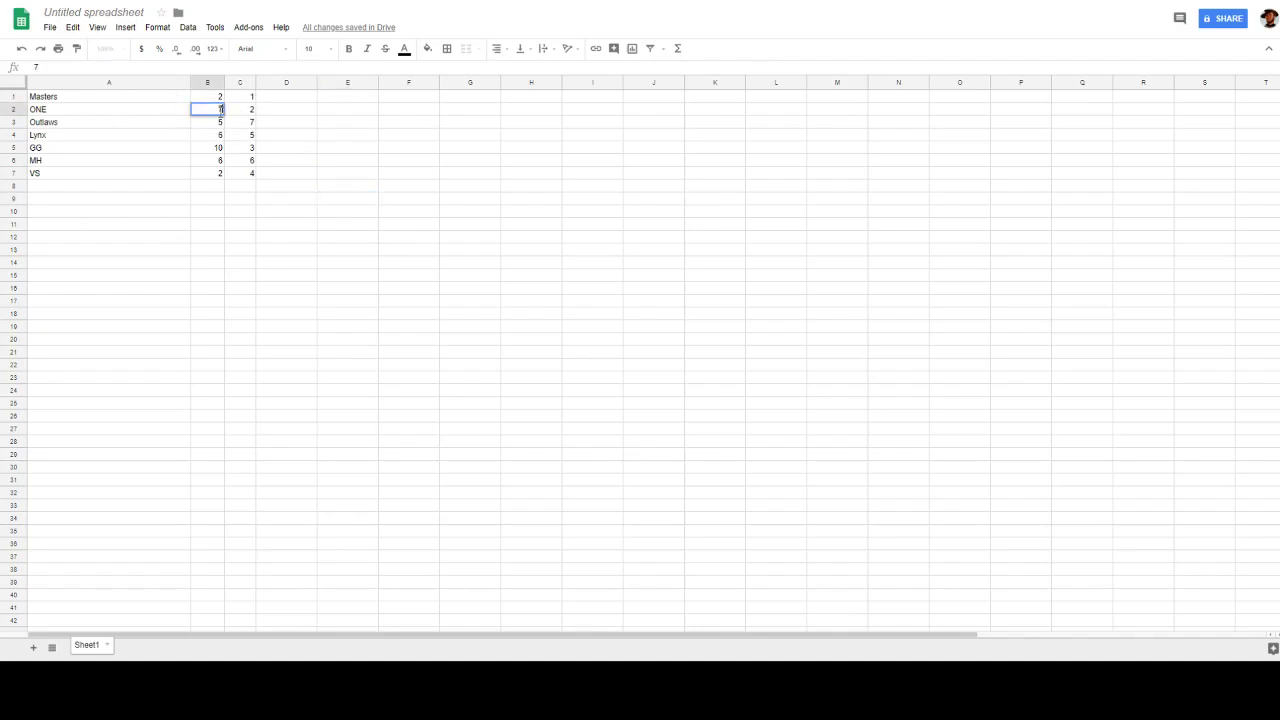
left_click(373, 215)
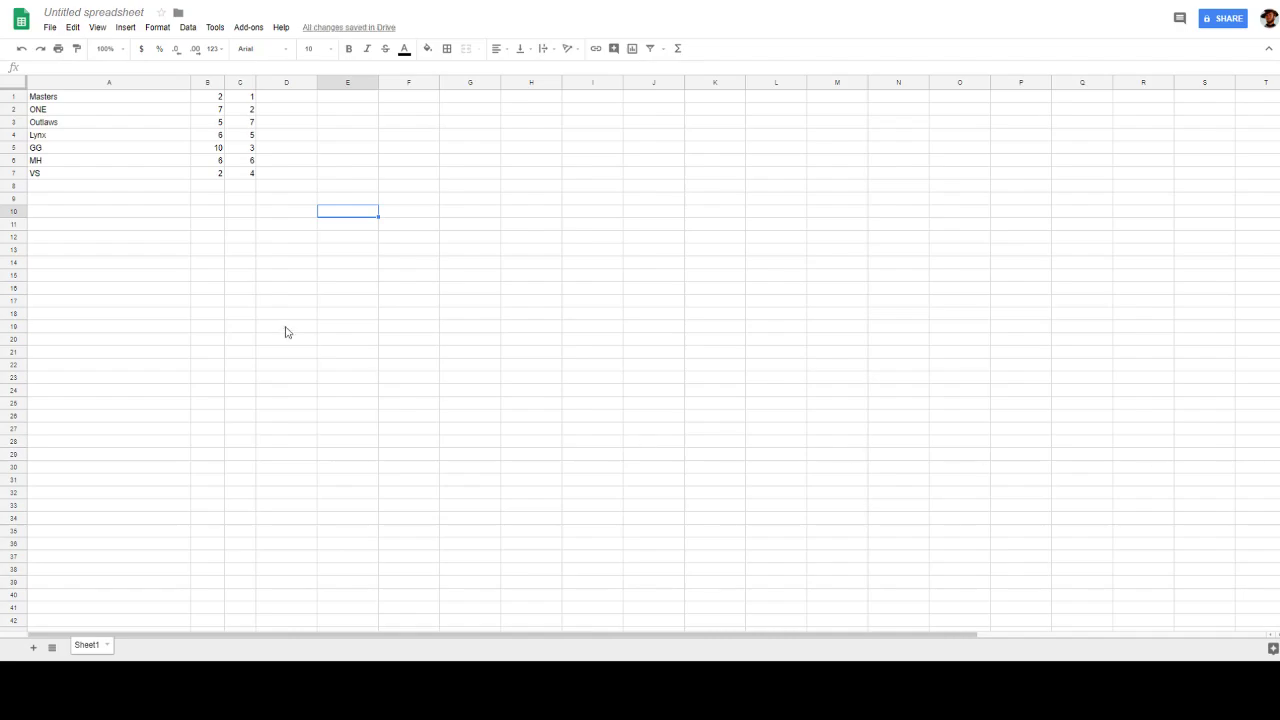
Update the remaining column B scores to 10 for Outlaws, 8 for VS and 13 for MH
left_click(217, 122)
type("10")
left_click(651, 370)
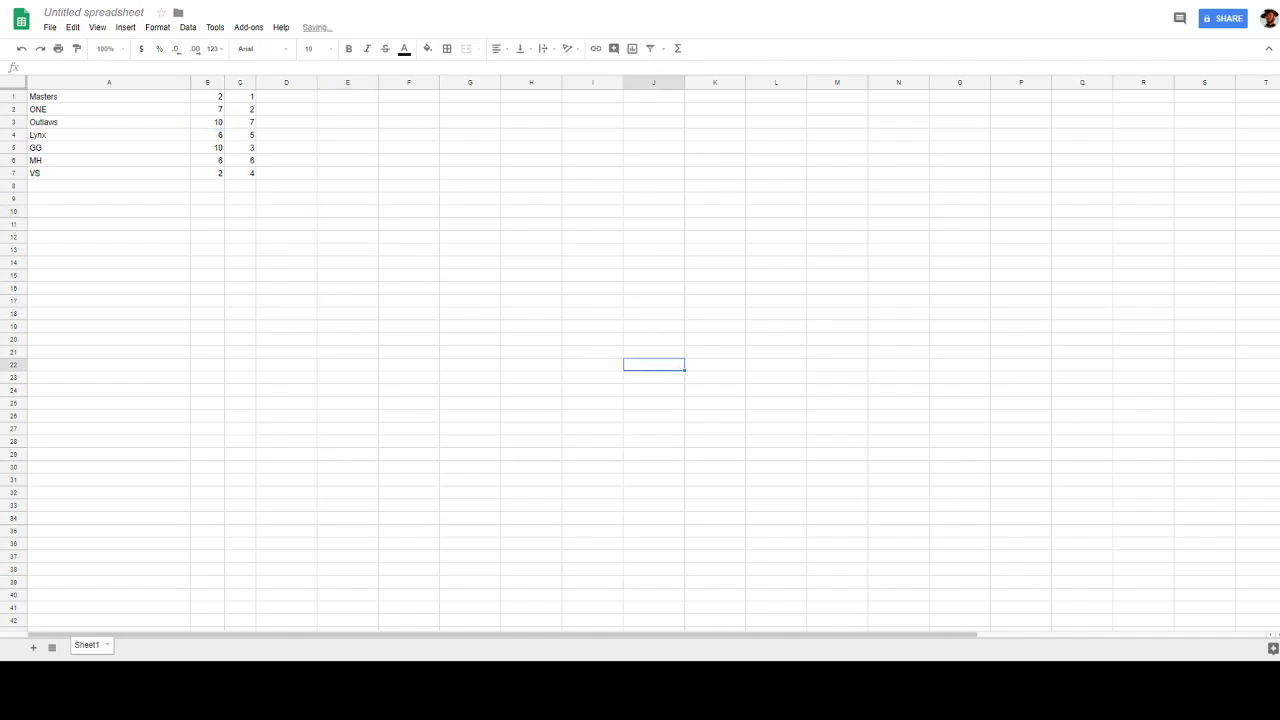
left_click(215, 177)
type("8")
left_click(343, 212)
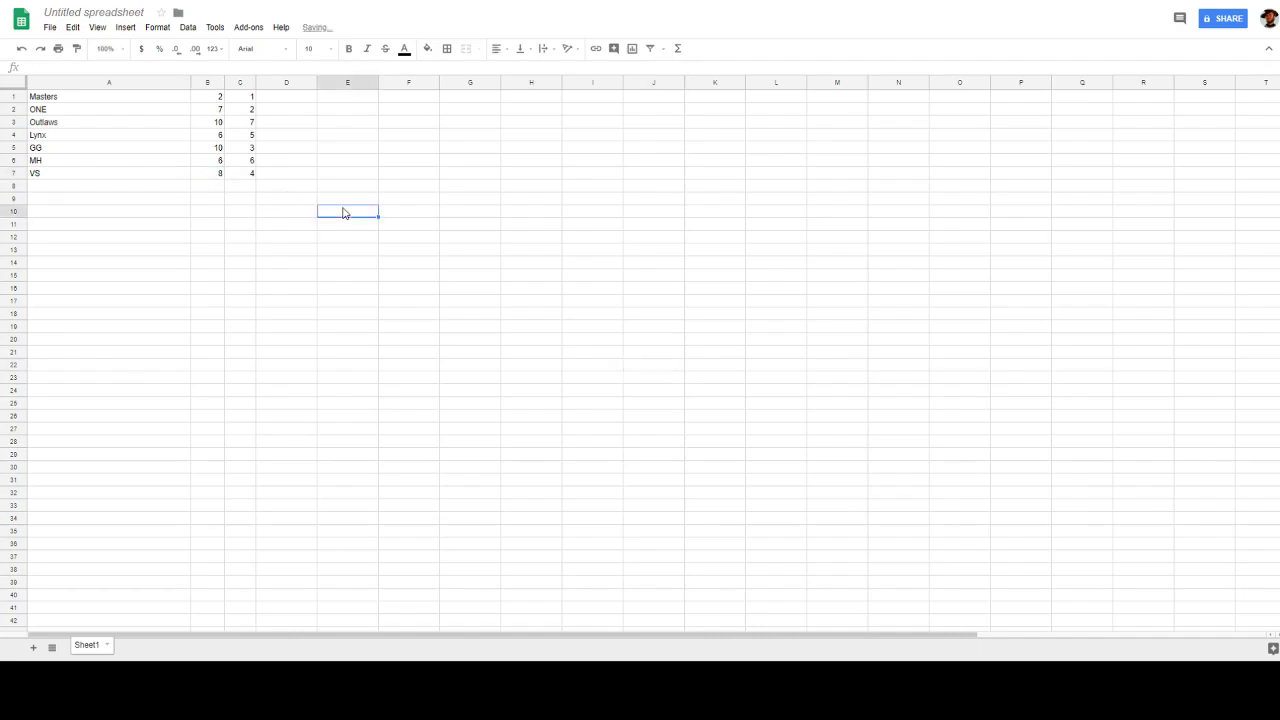
left_click(221, 163)
type("13")
left_click(452, 318)
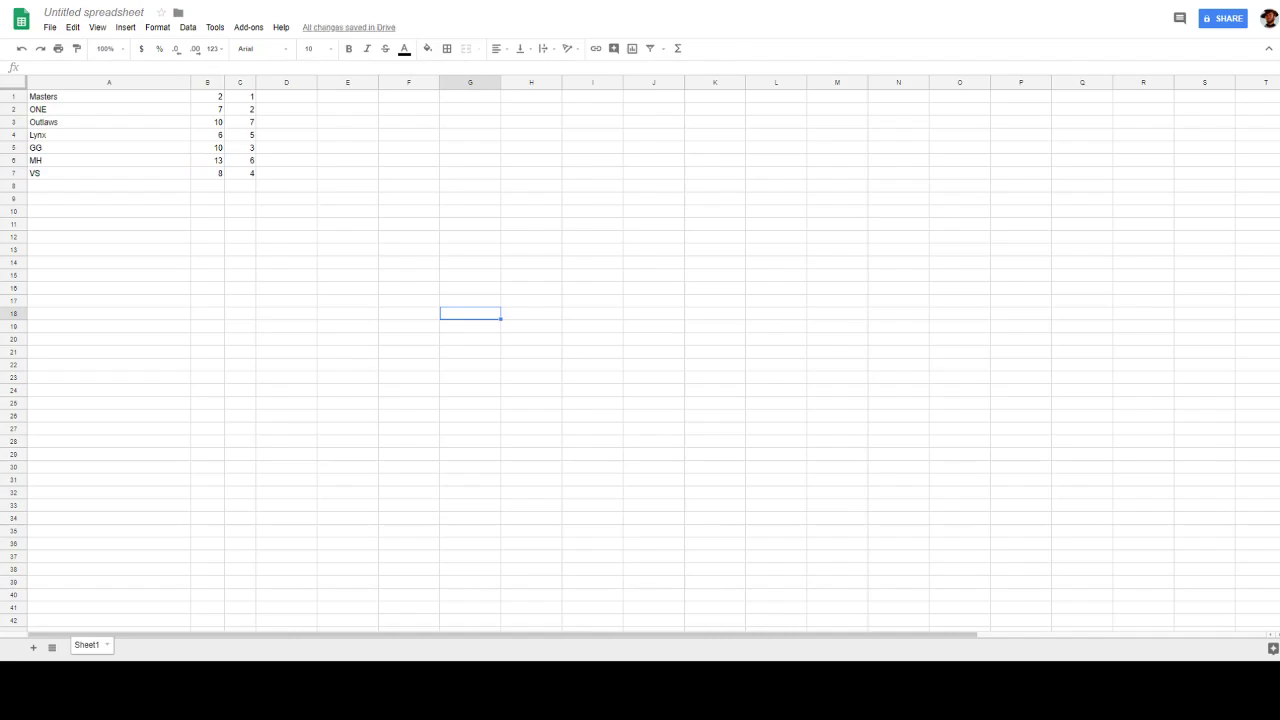
Change the column C scores to 2 for Masters and 5 for GG
left_click(242, 97)
type("2")
left_click(452, 350)
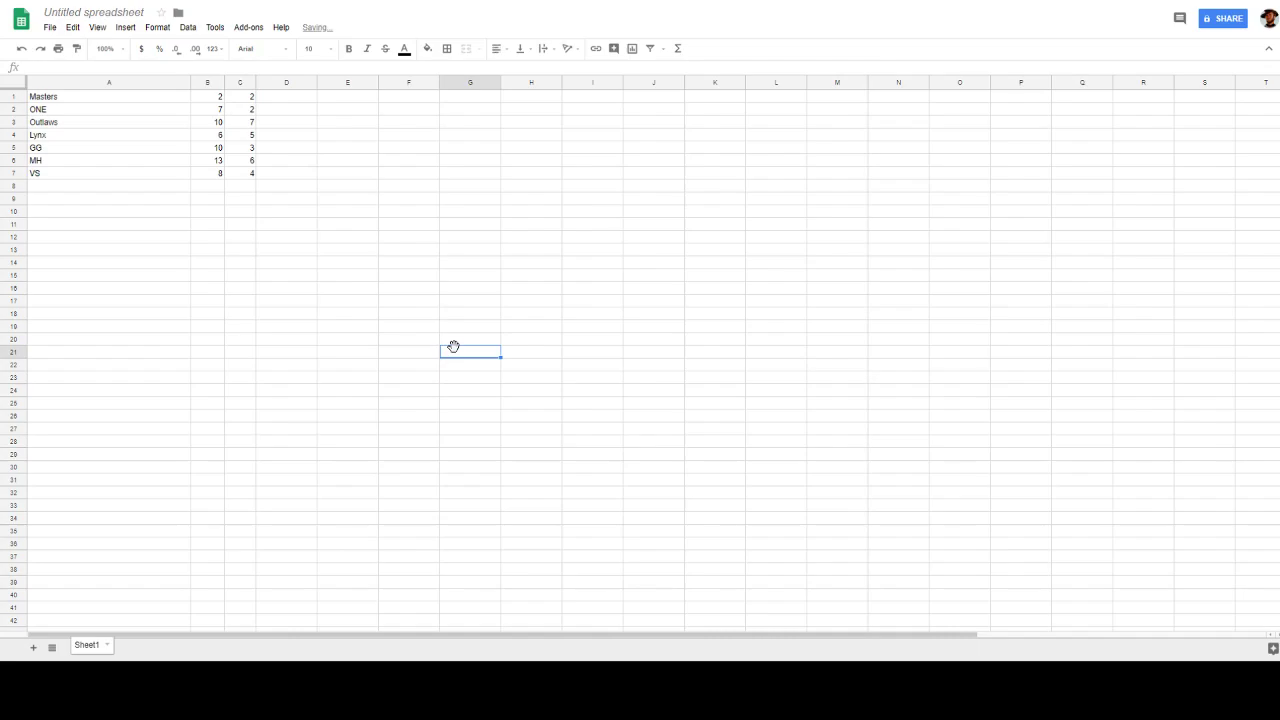
left_click(250, 150)
type("5")
left_click(575, 357)
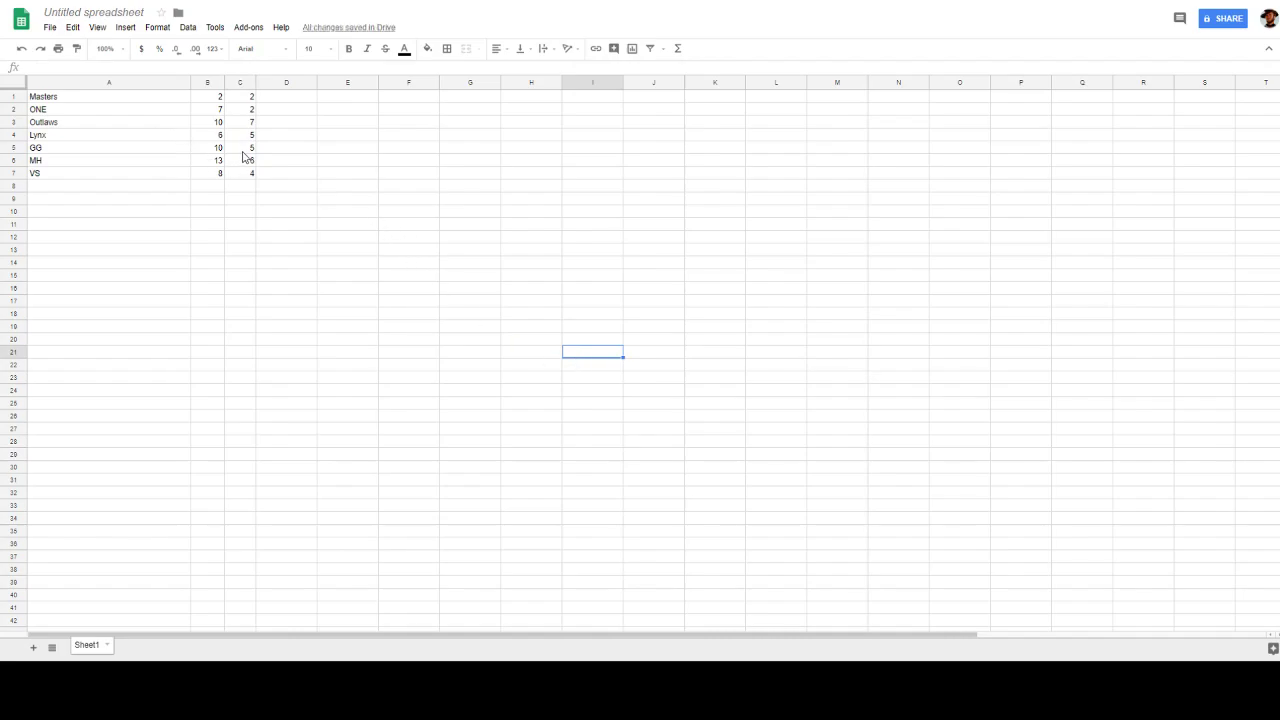
Update the column C scores to 5 for ONE and 9 for both Lynx and VS
left_click(242, 111)
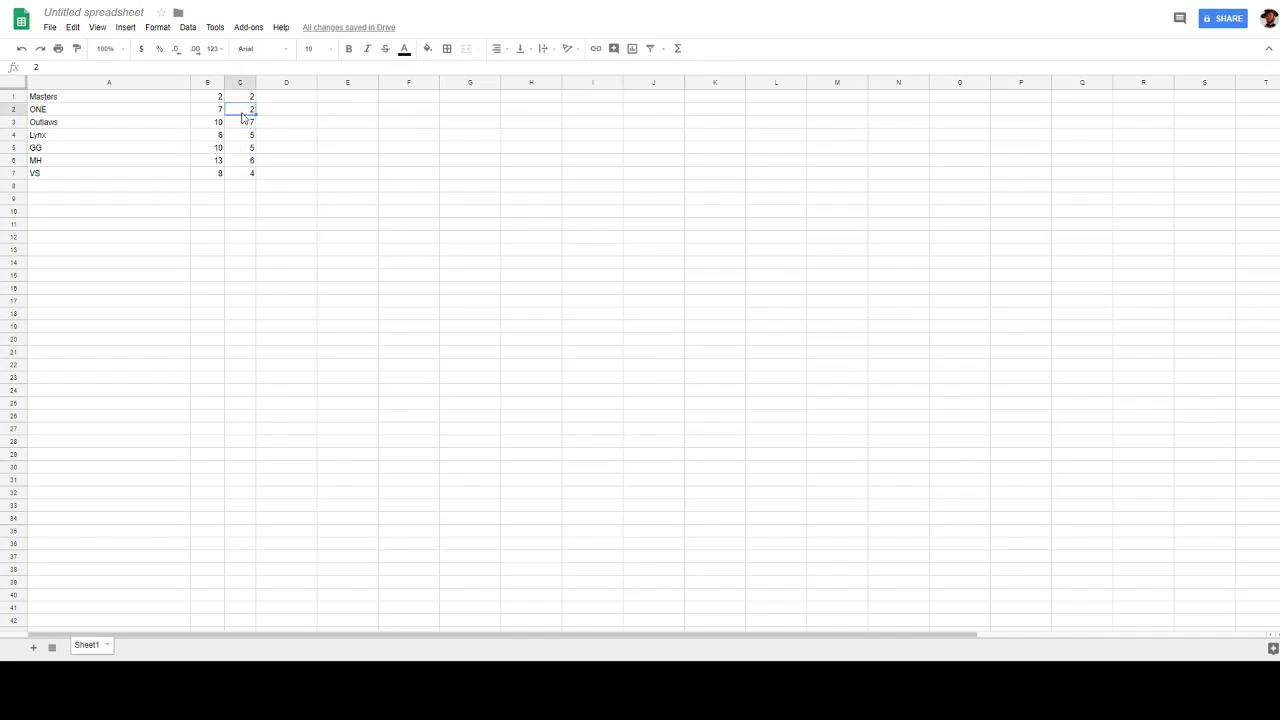
type("5")
left_click(506, 125)
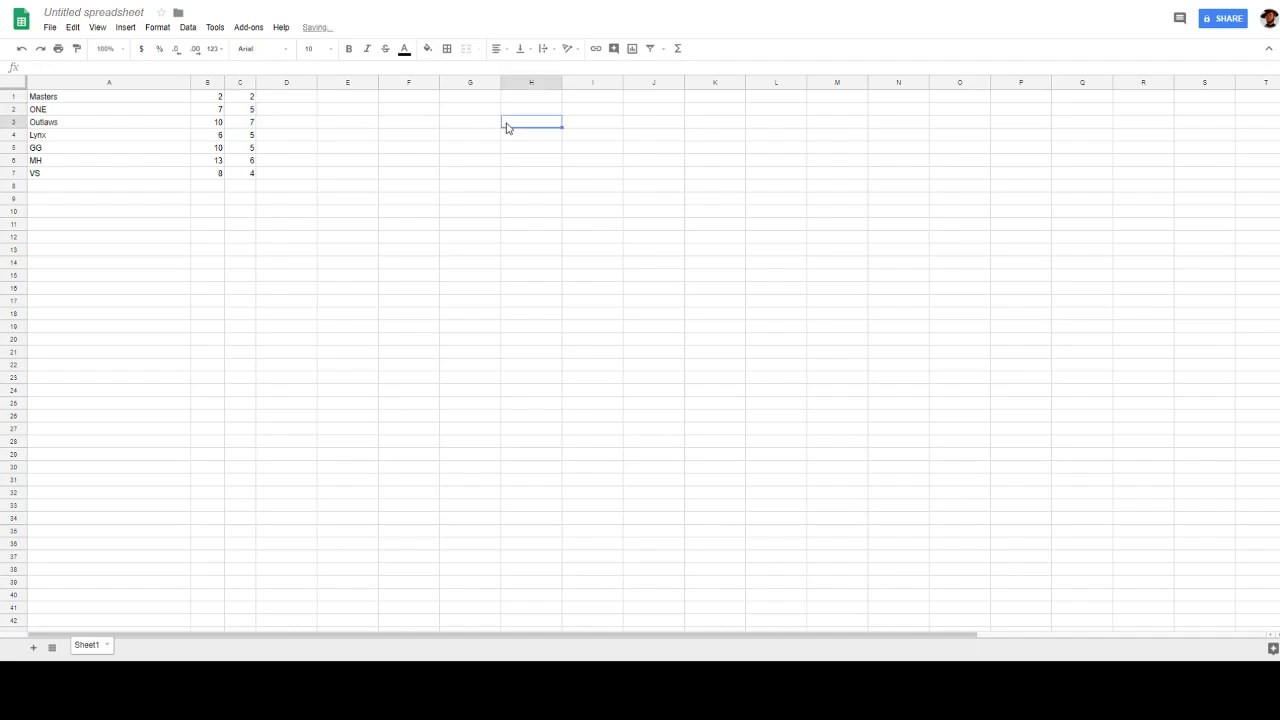
left_click(237, 140)
type("9")
left_click(506, 341)
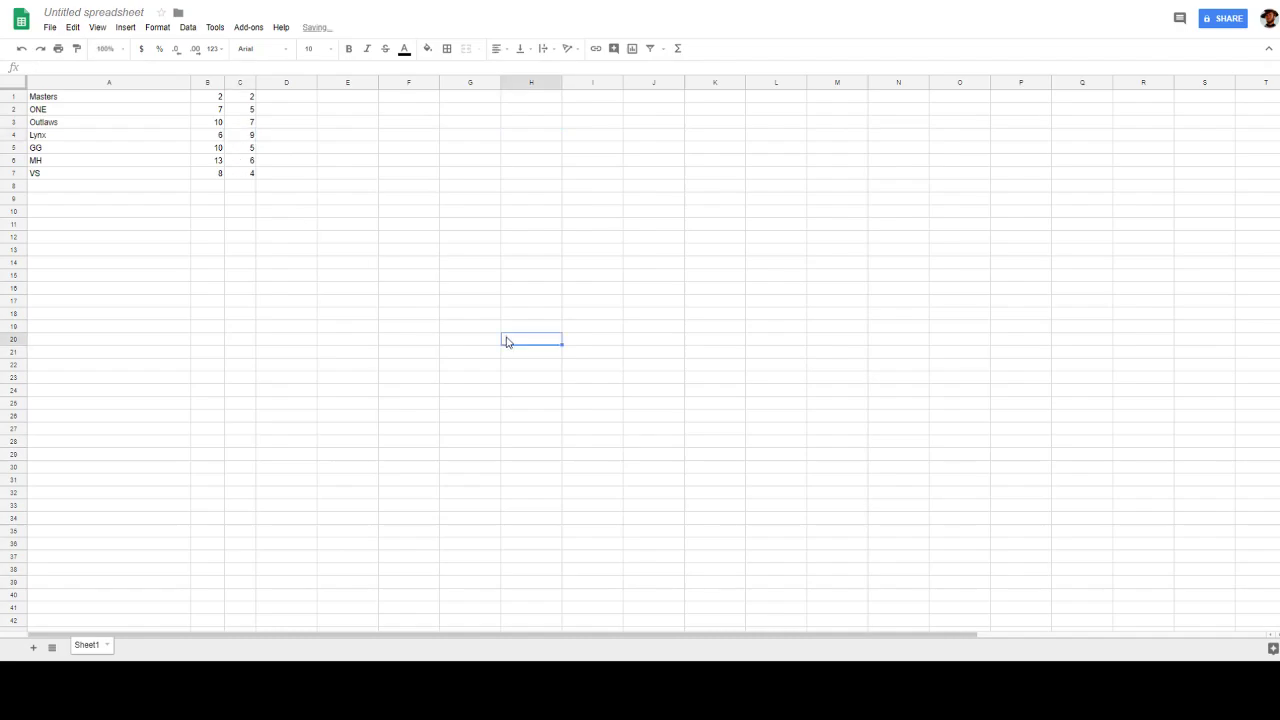
left_click(248, 175)
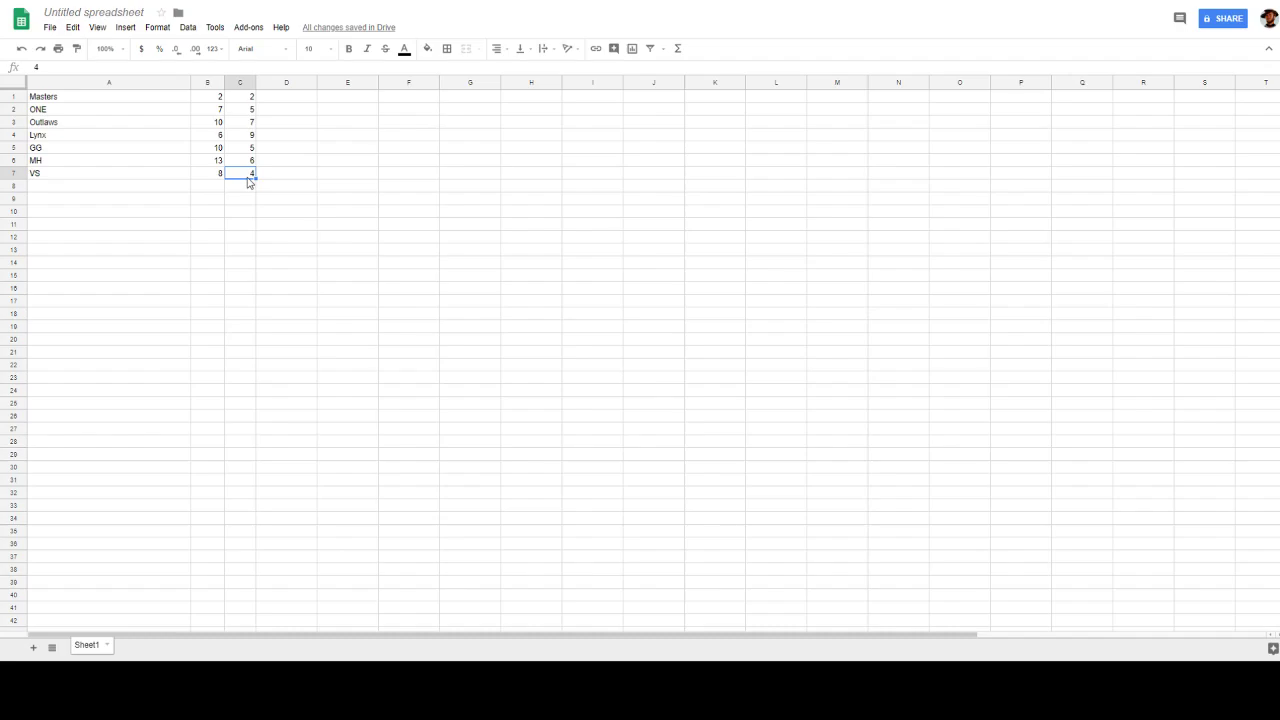
type("9")
left_click(381, 278)
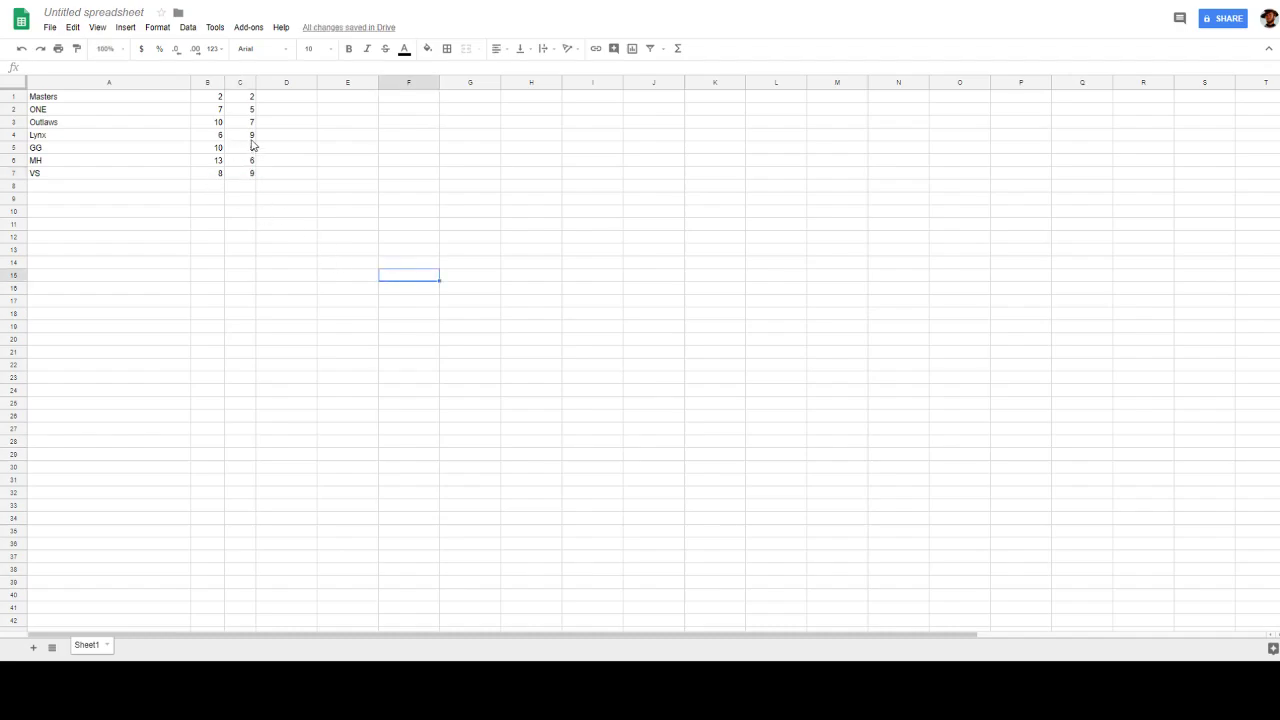
left_click(367, 178)
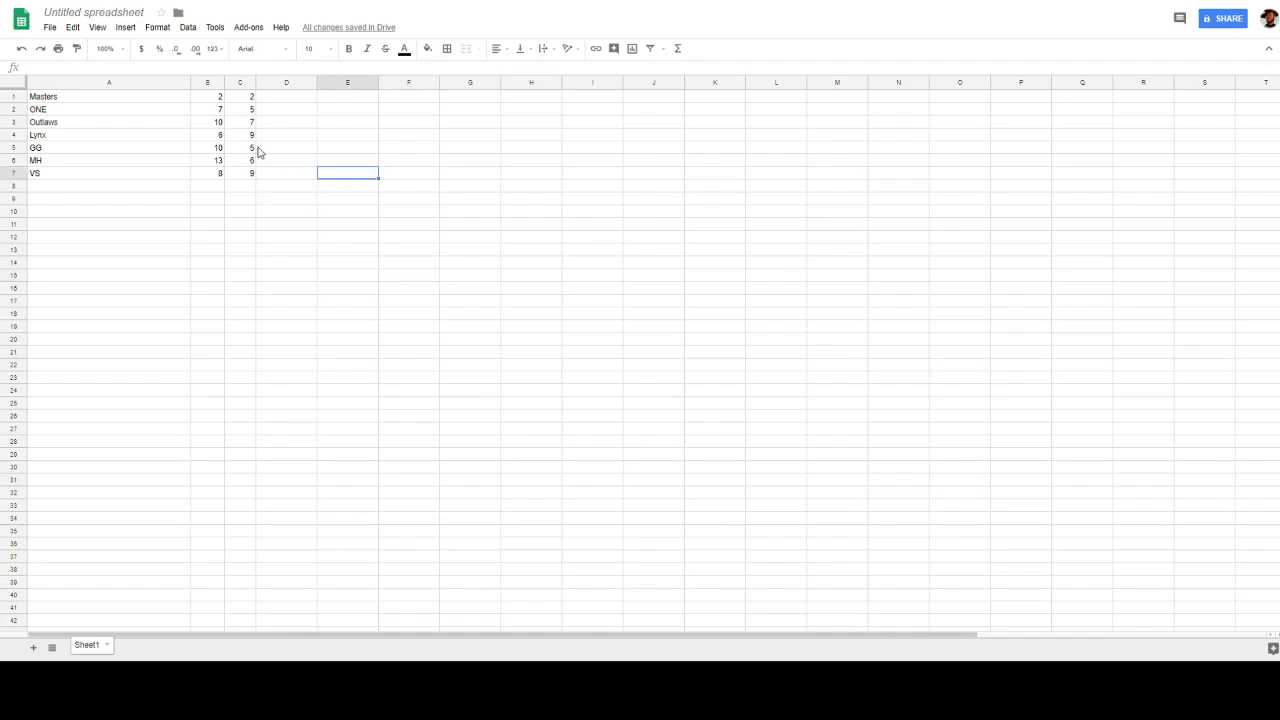
Set the column C scores of Outlaws and MH to 13 each
left_click(245, 122)
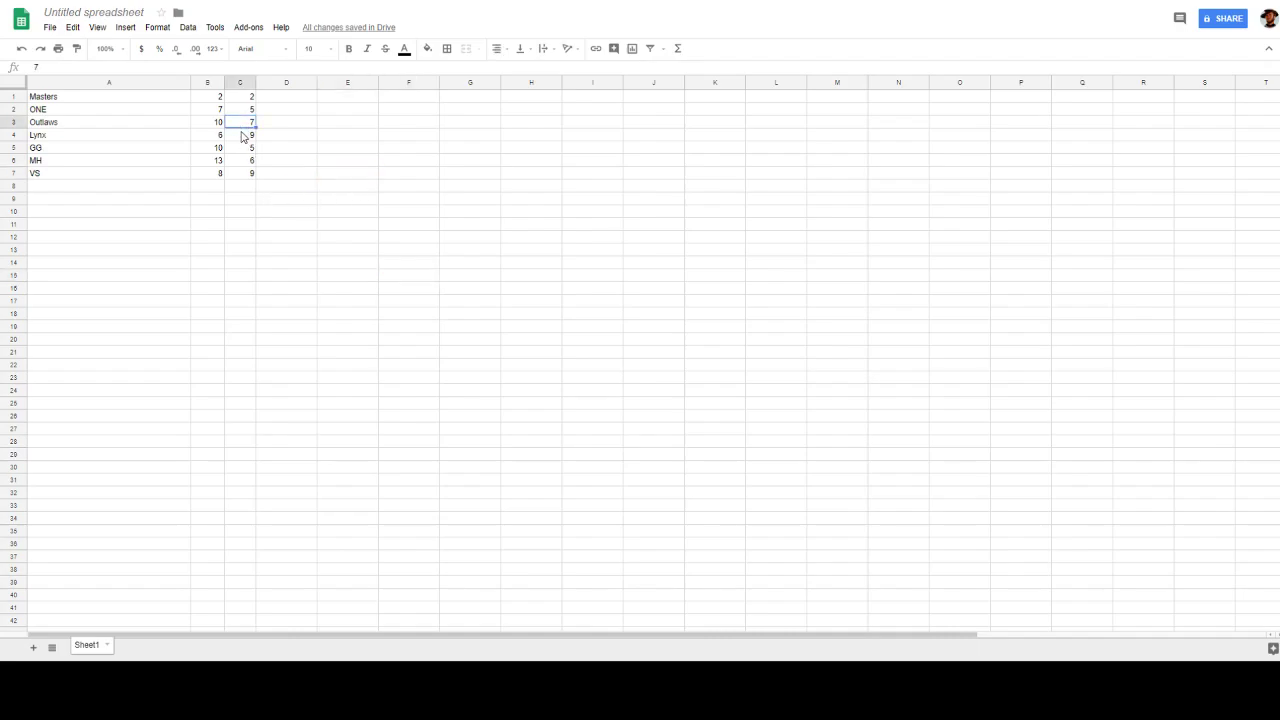
type("13")
left_click(344, 305)
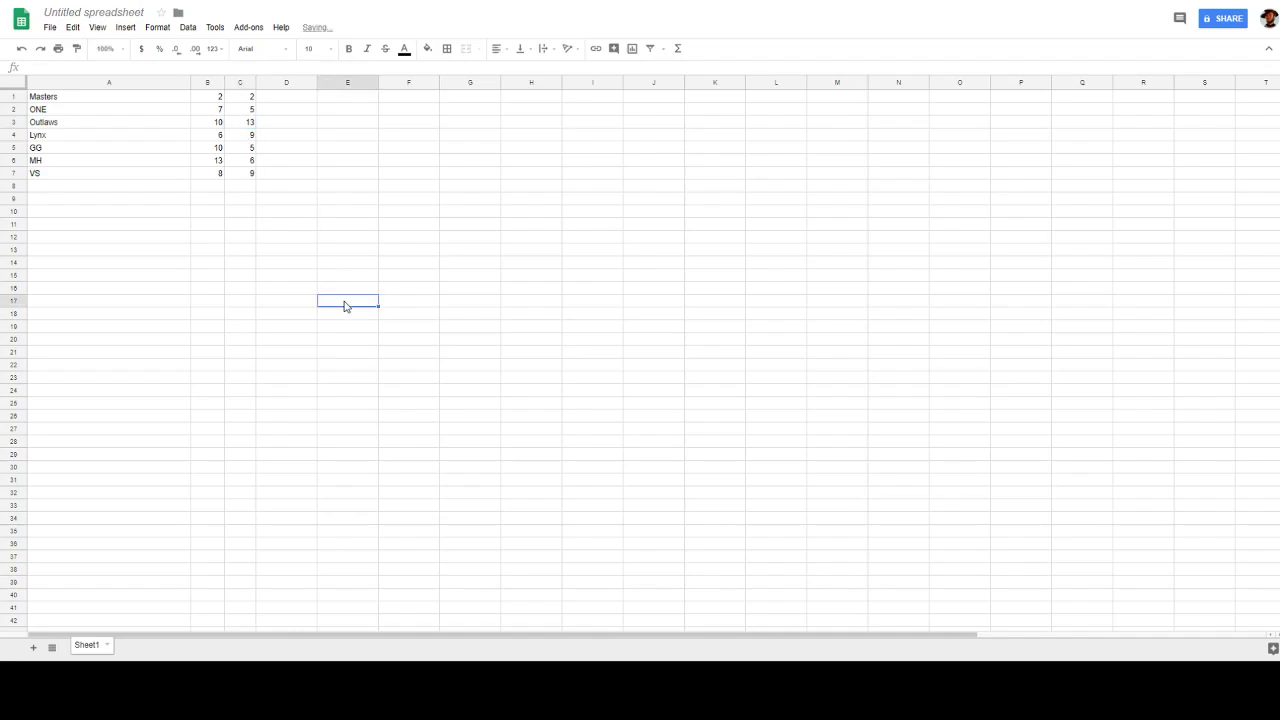
left_click(251, 163)
type("13")
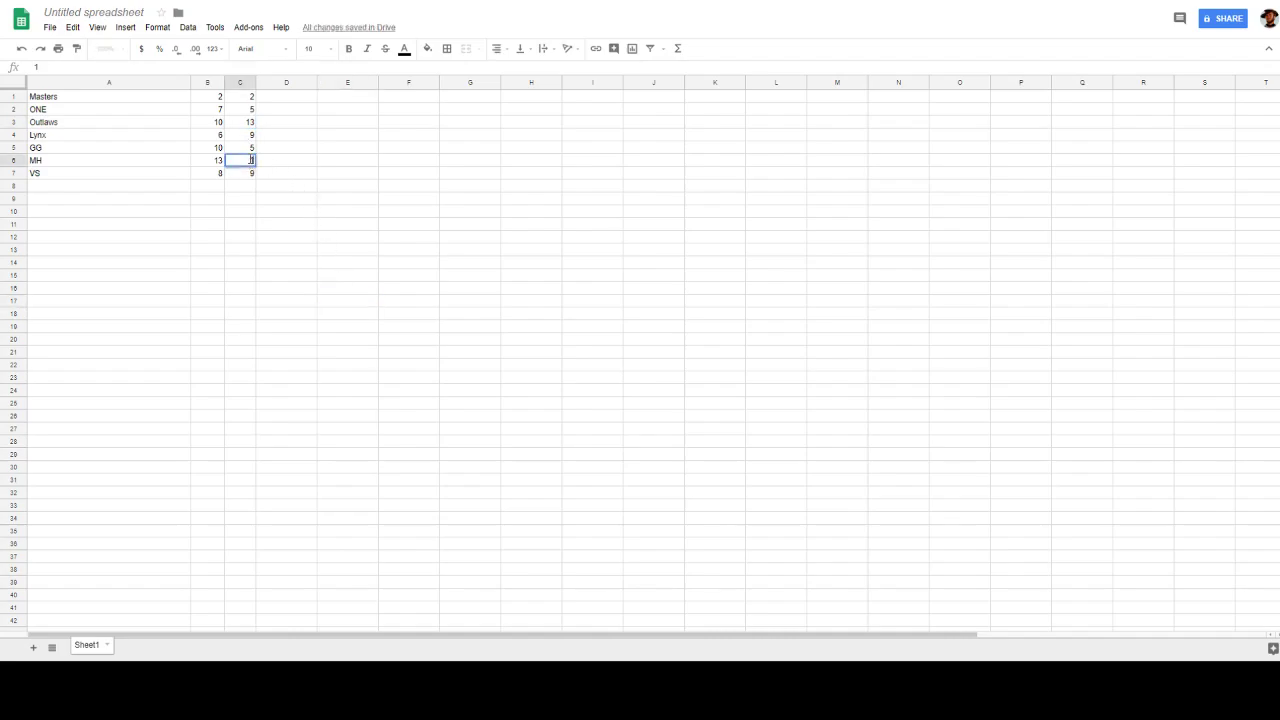
left_click(677, 380)
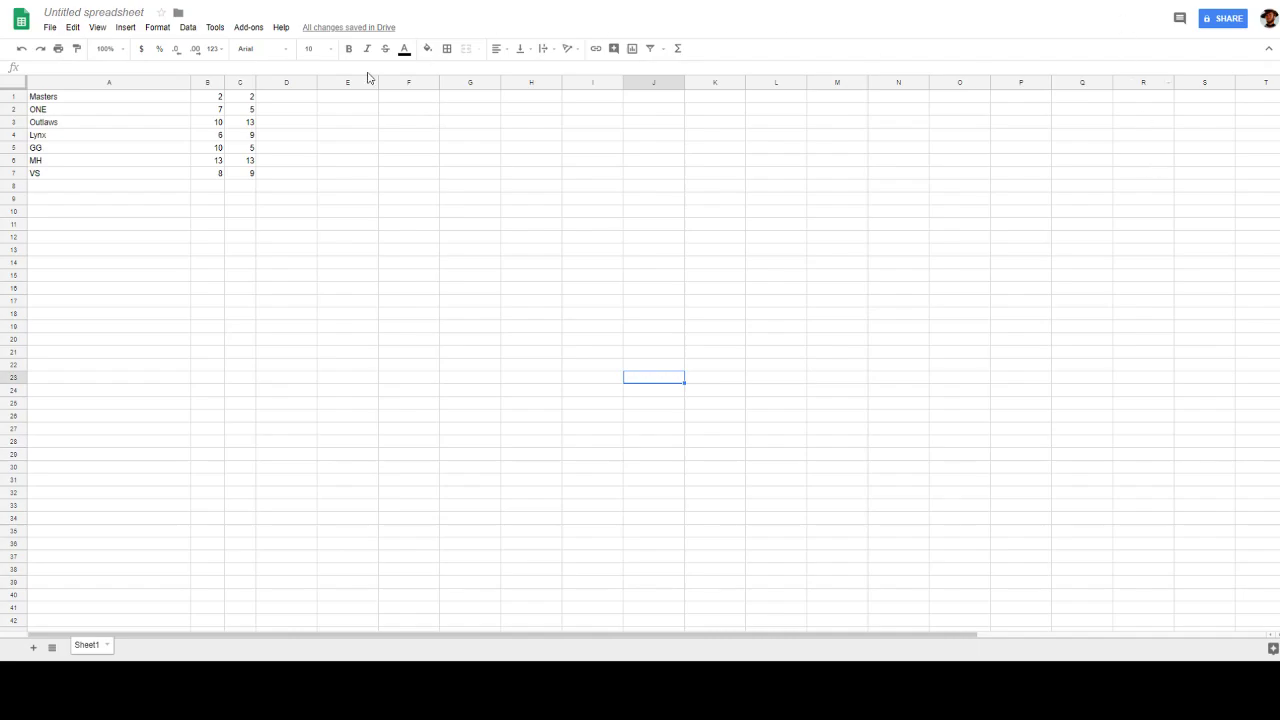
Raise the Masters score to 3 in both columns B and C
left_click(463, 215)
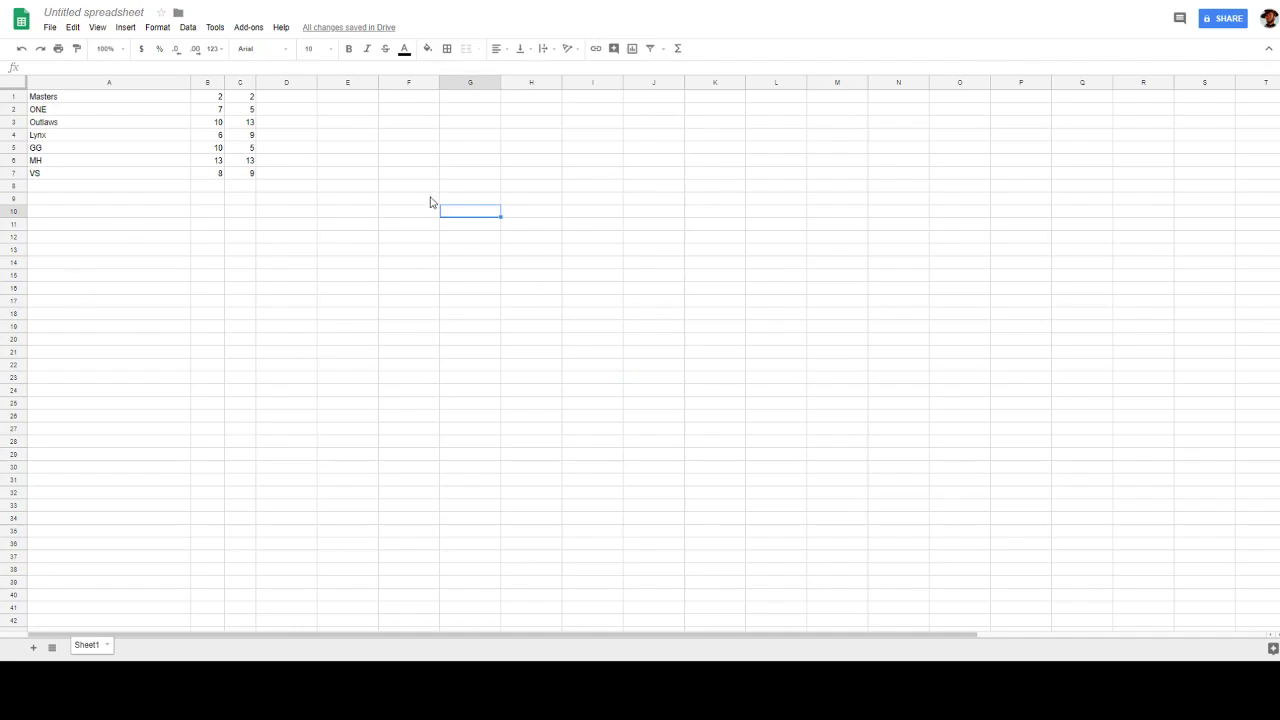
left_click(217, 97)
type("3")
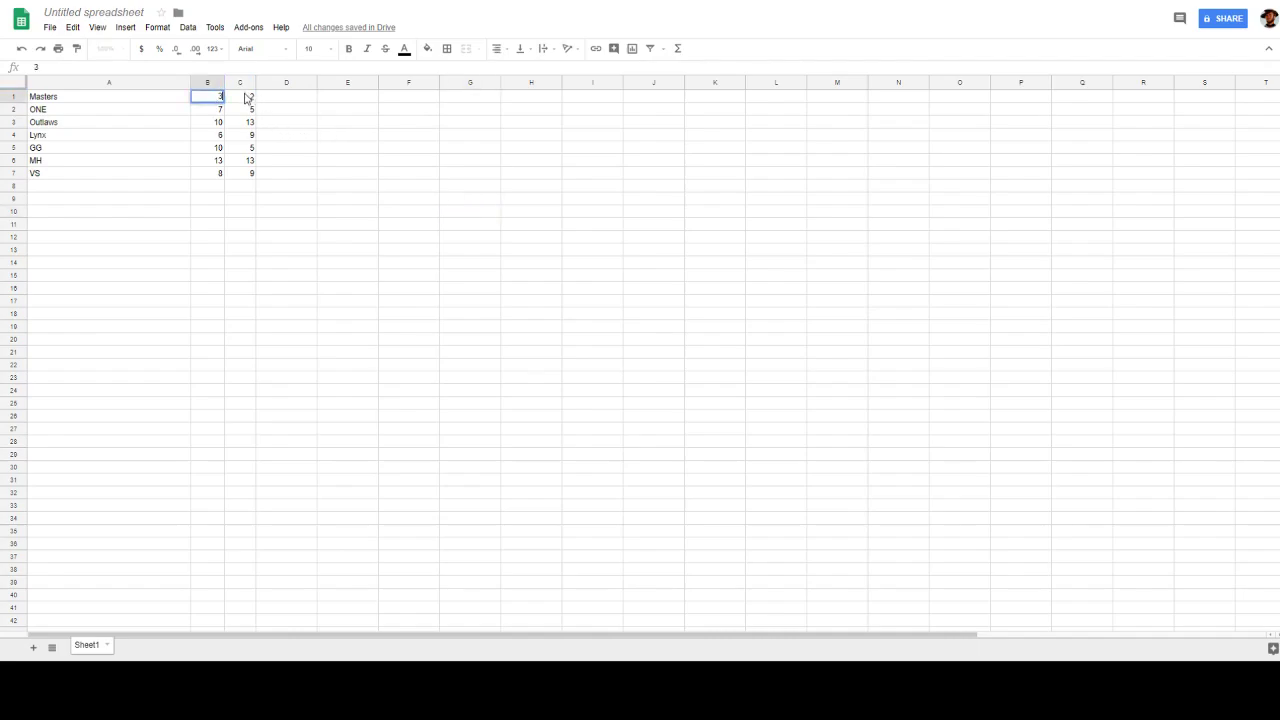
left_click(245, 97)
type("3")
left_click(448, 290)
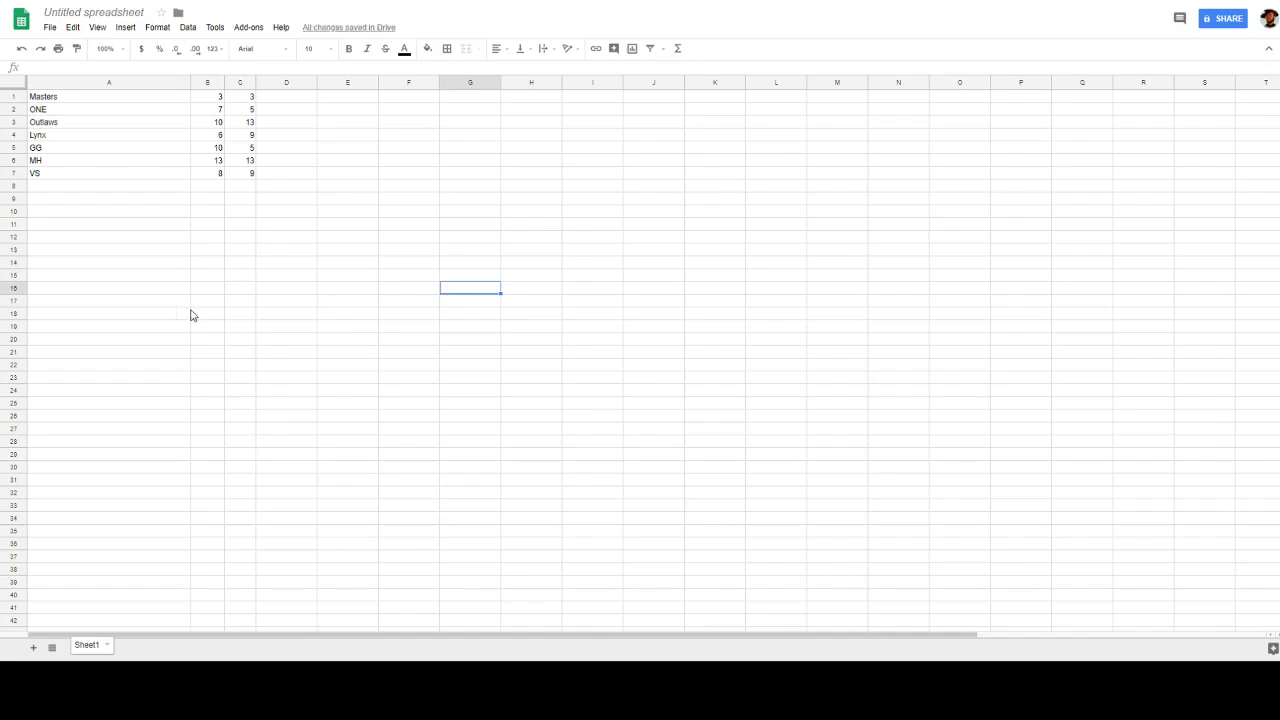
Set the Lynx score in column B to 8 and the GG score in column C to 7
left_click(221, 138)
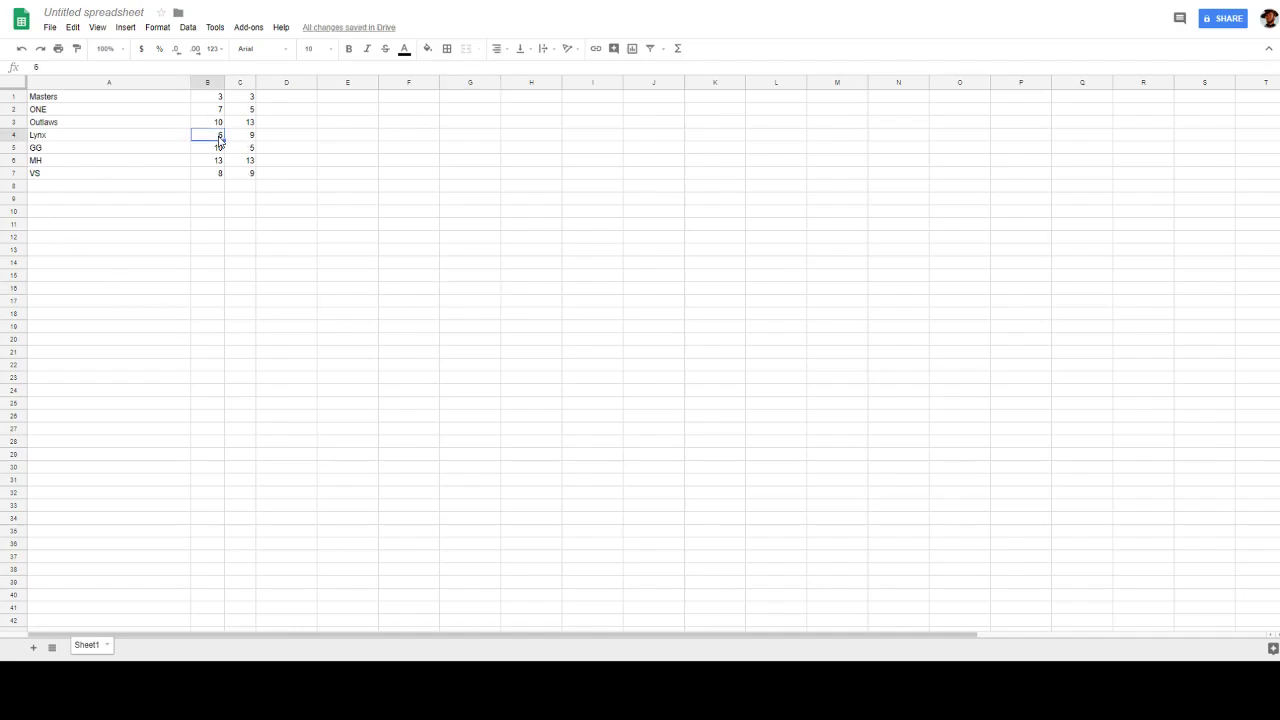
type("8")
left_click(365, 228)
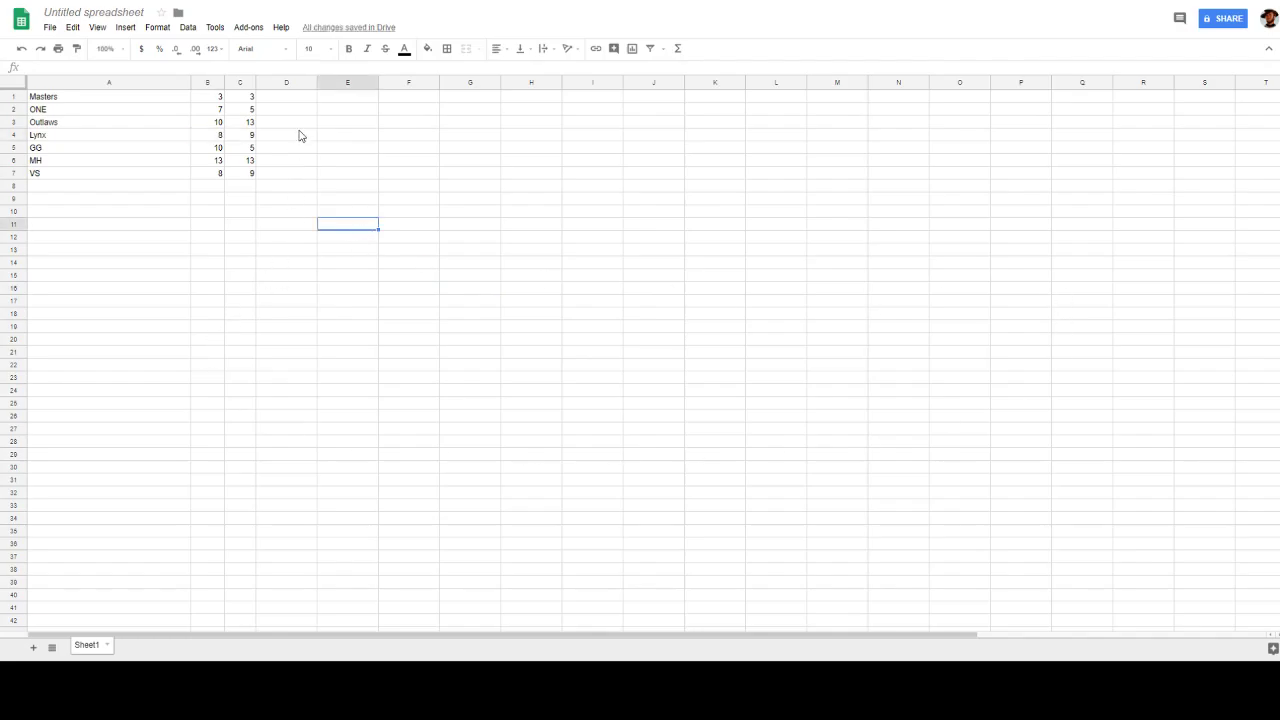
left_click(249, 150)
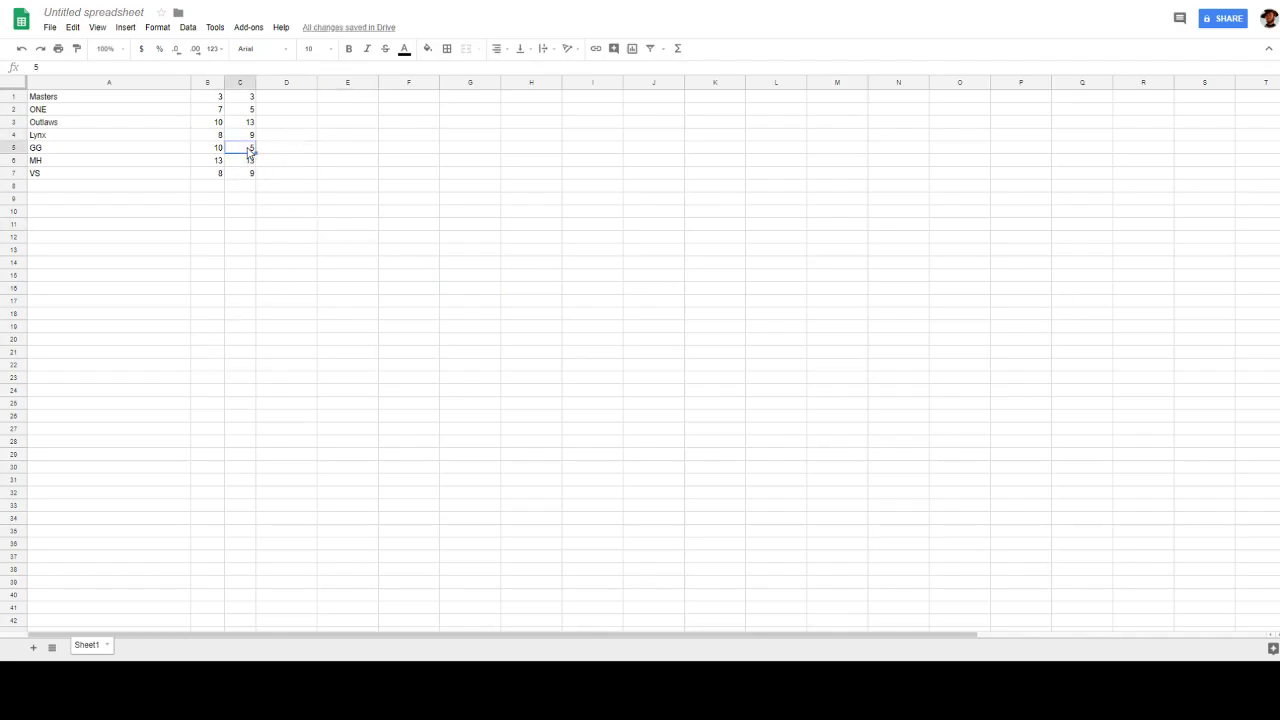
type("7")
left_click(314, 226)
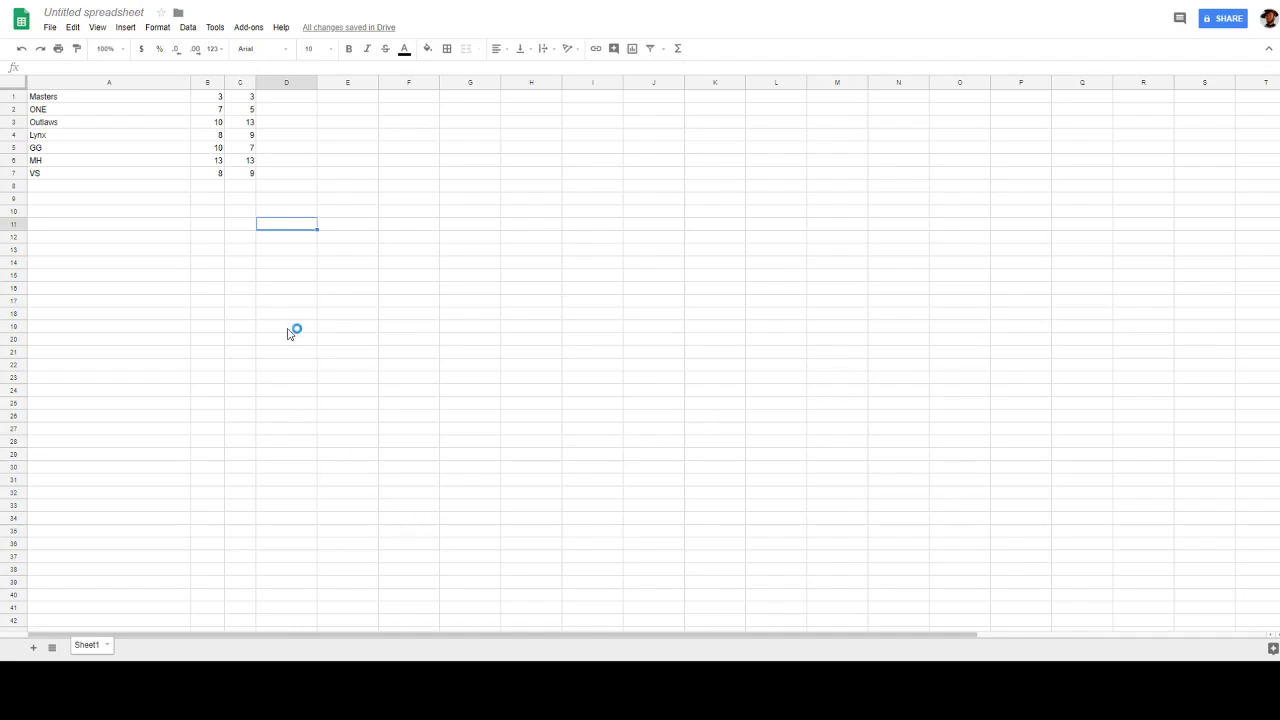
Set the ONE score in column B to 10 and the Lynx score in column C to 12
left_click(220, 110)
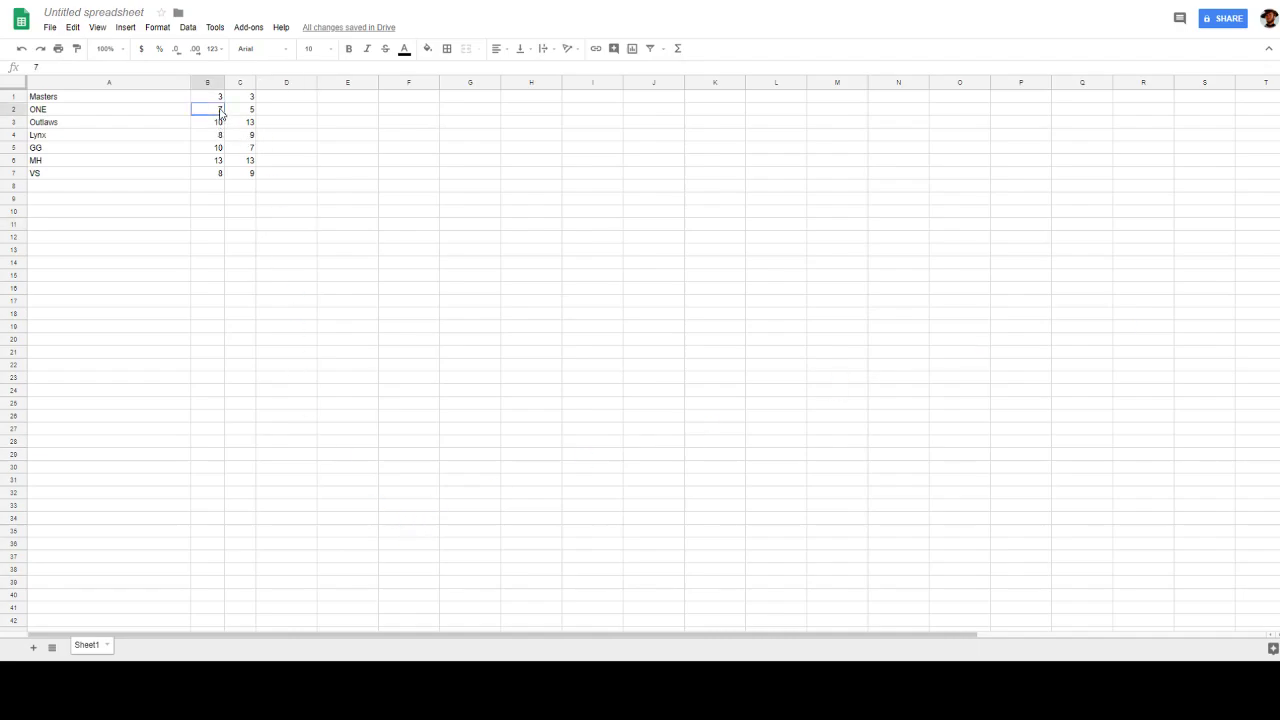
type("10")
left_click(520, 431)
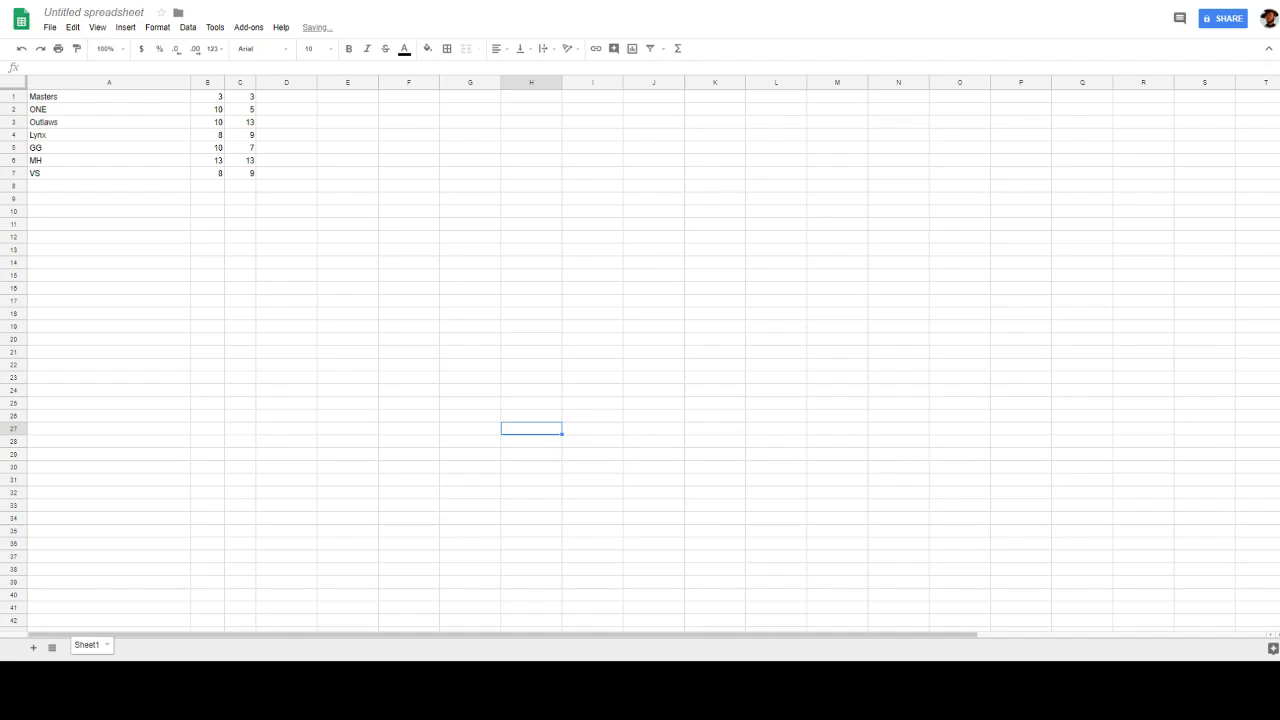
left_click(239, 138)
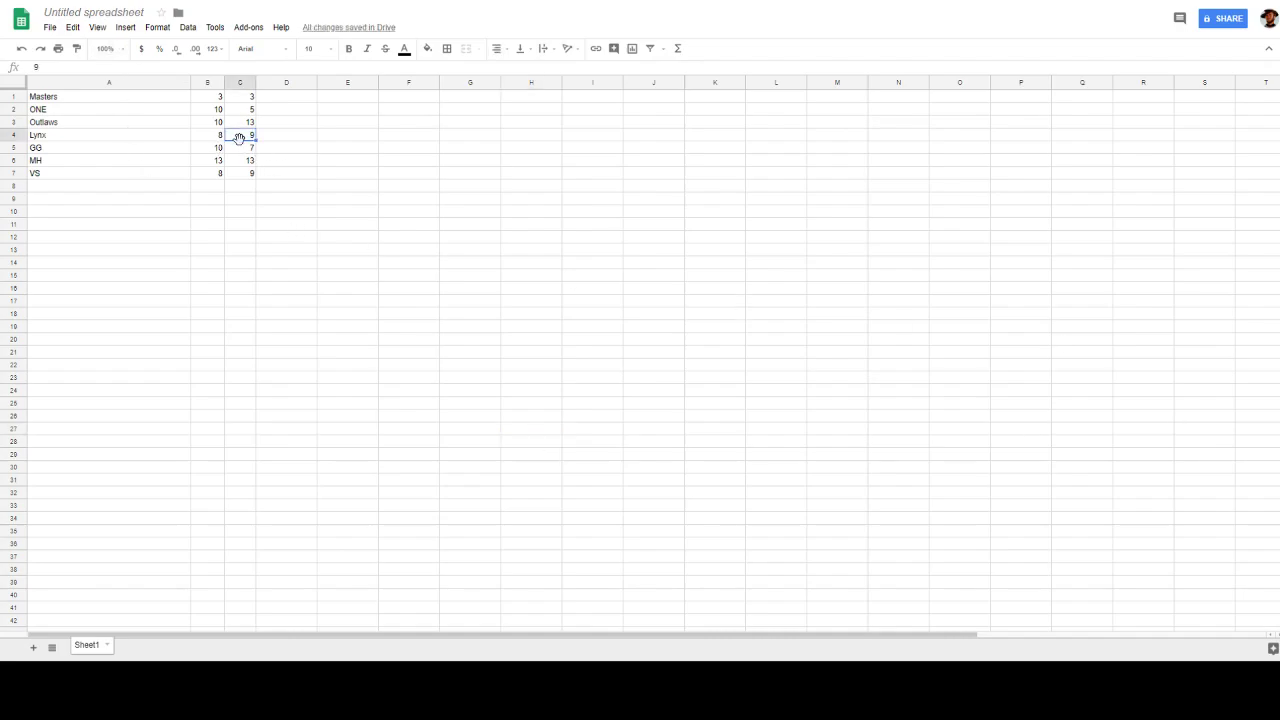
type("12")
left_click(502, 313)
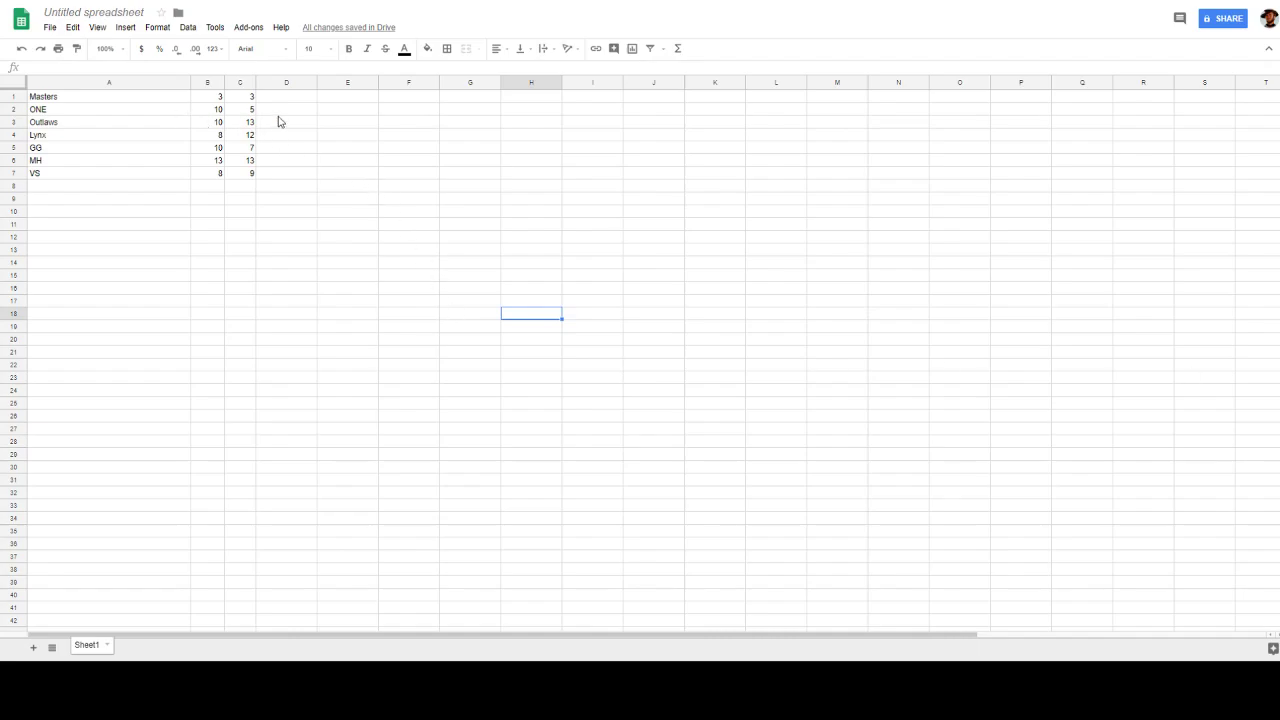
Set the GG score in column B to 14 and the ONE score in column C to 9
left_click(217, 150)
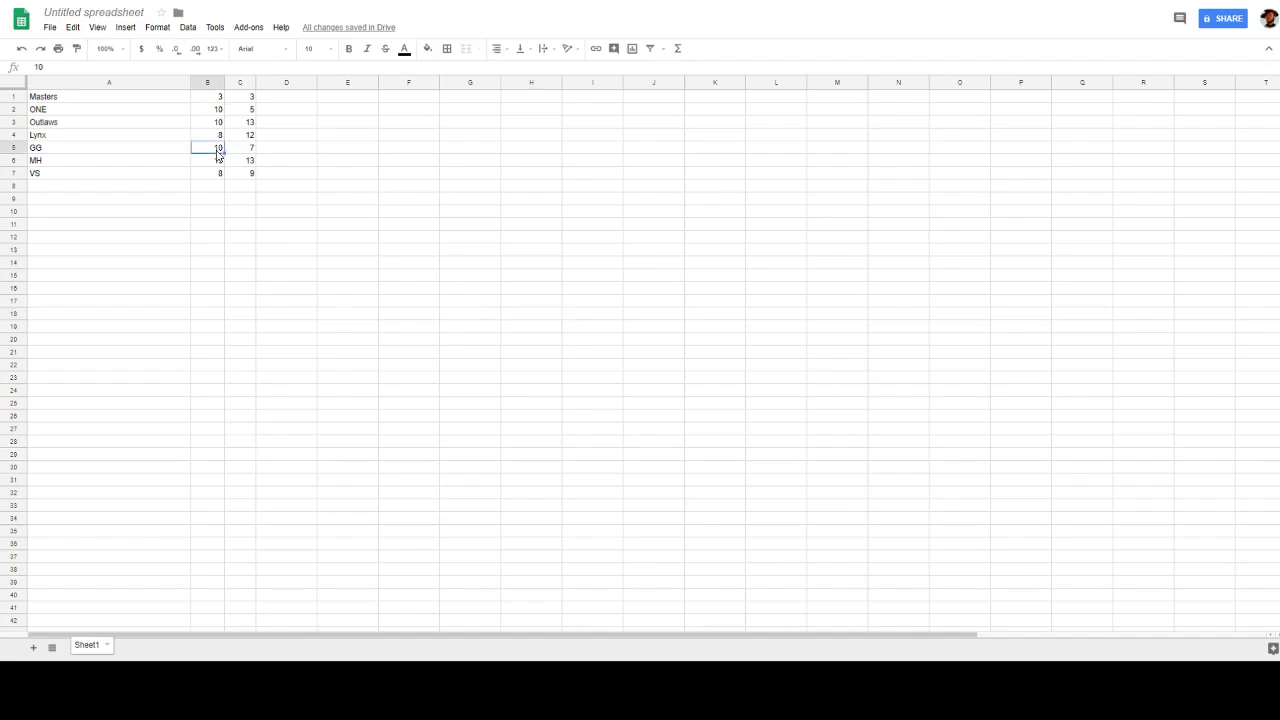
type("14")
left_click(406, 292)
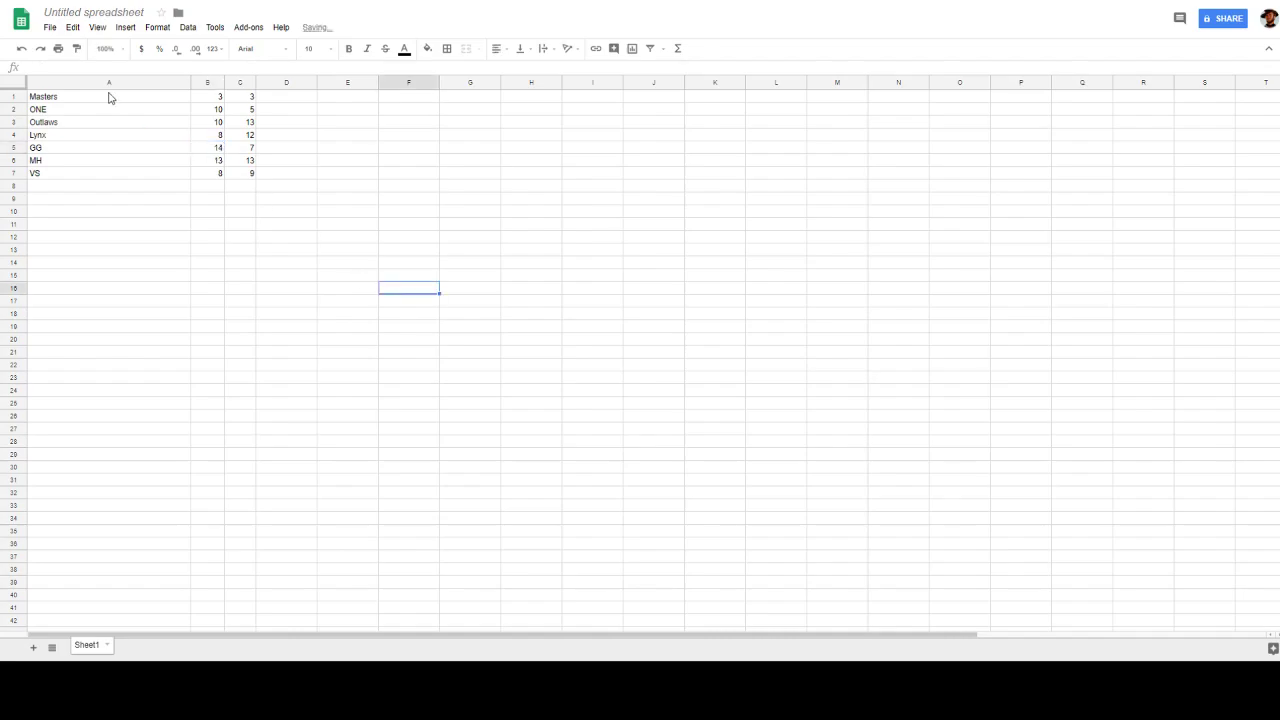
left_click(234, 113)
type("9")
left_click(396, 234)
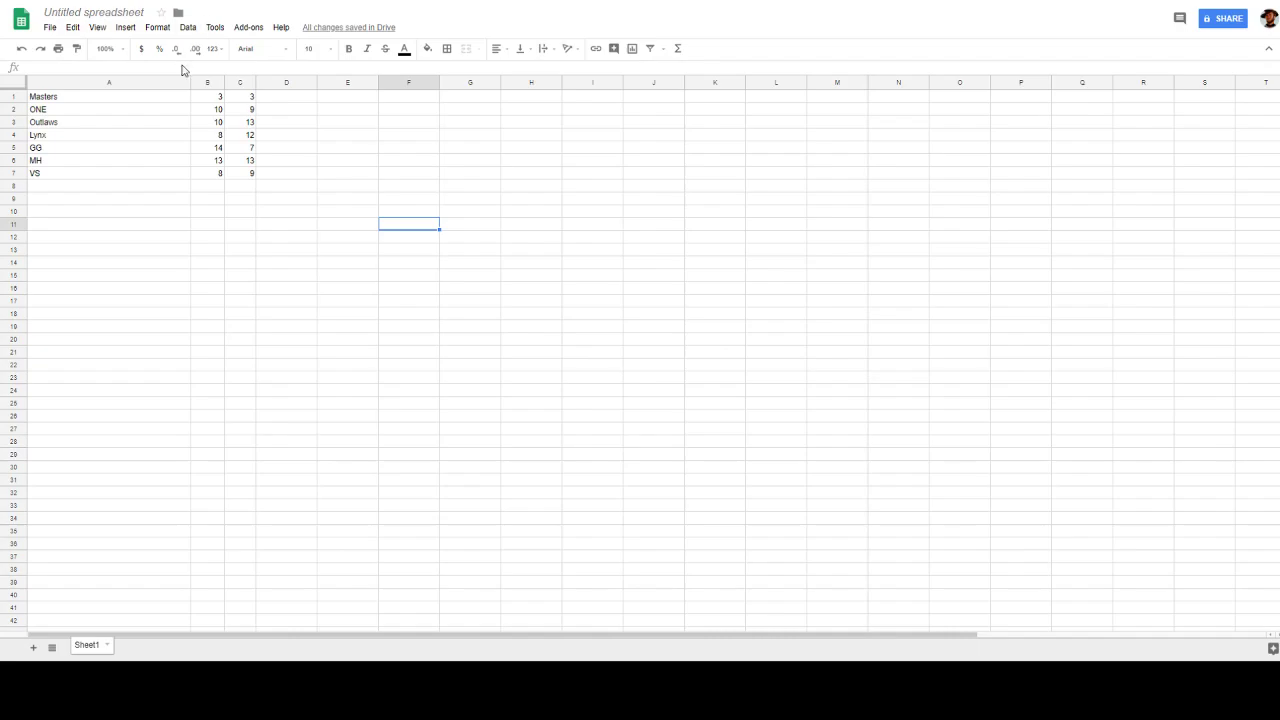
Set the Outlaws score in column B to 15 and the MH score in column C to 18
left_click(209, 122)
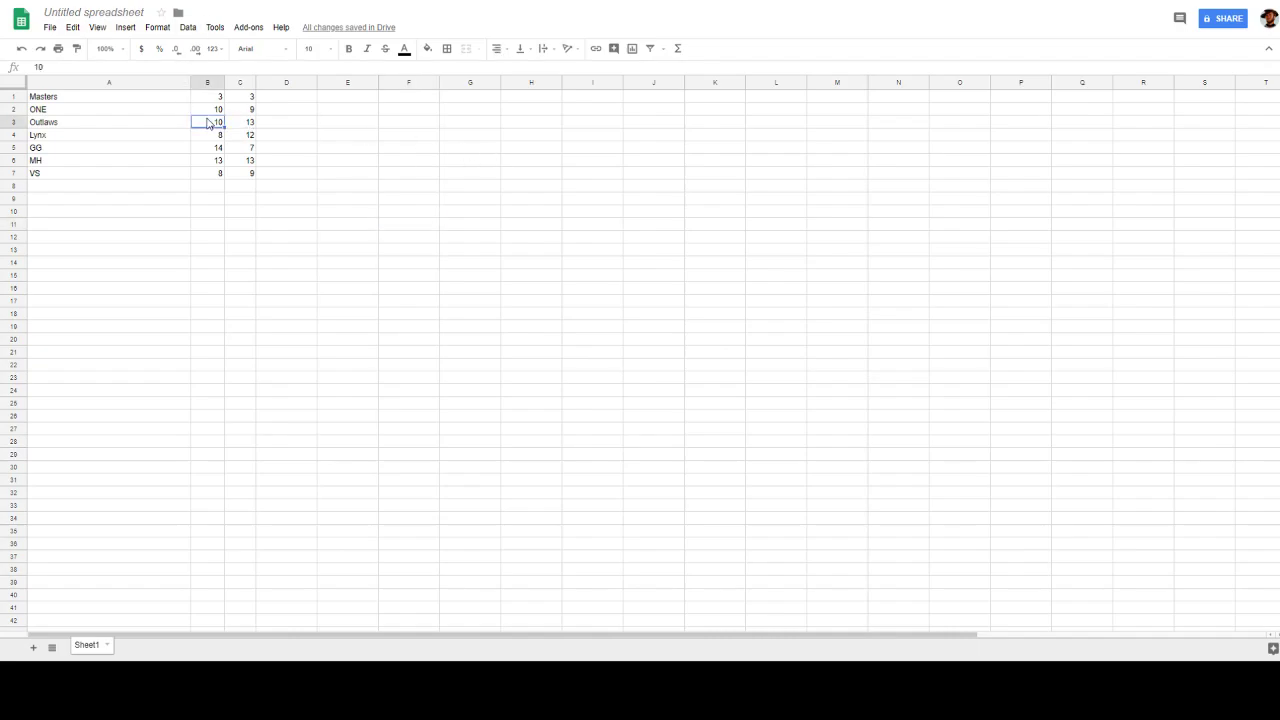
type("15")
left_click(324, 165)
left_click(252, 122)
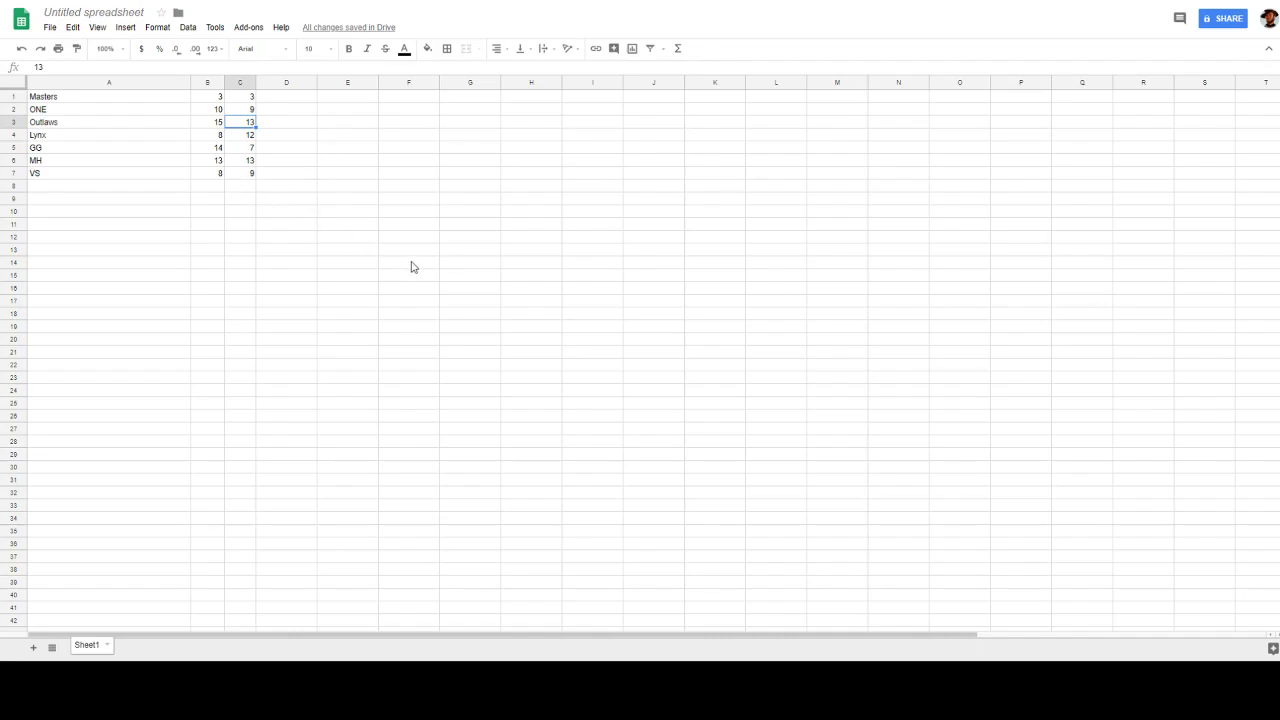
left_click(249, 175)
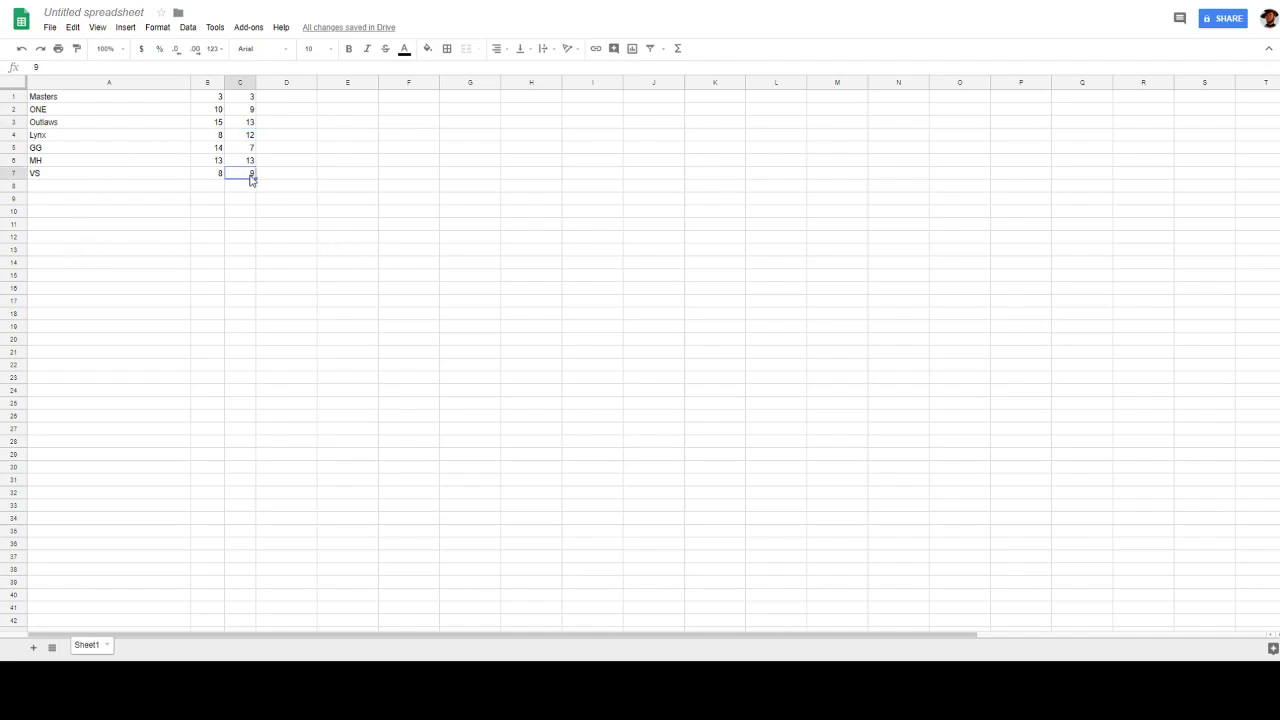
left_click(250, 166)
type("18")
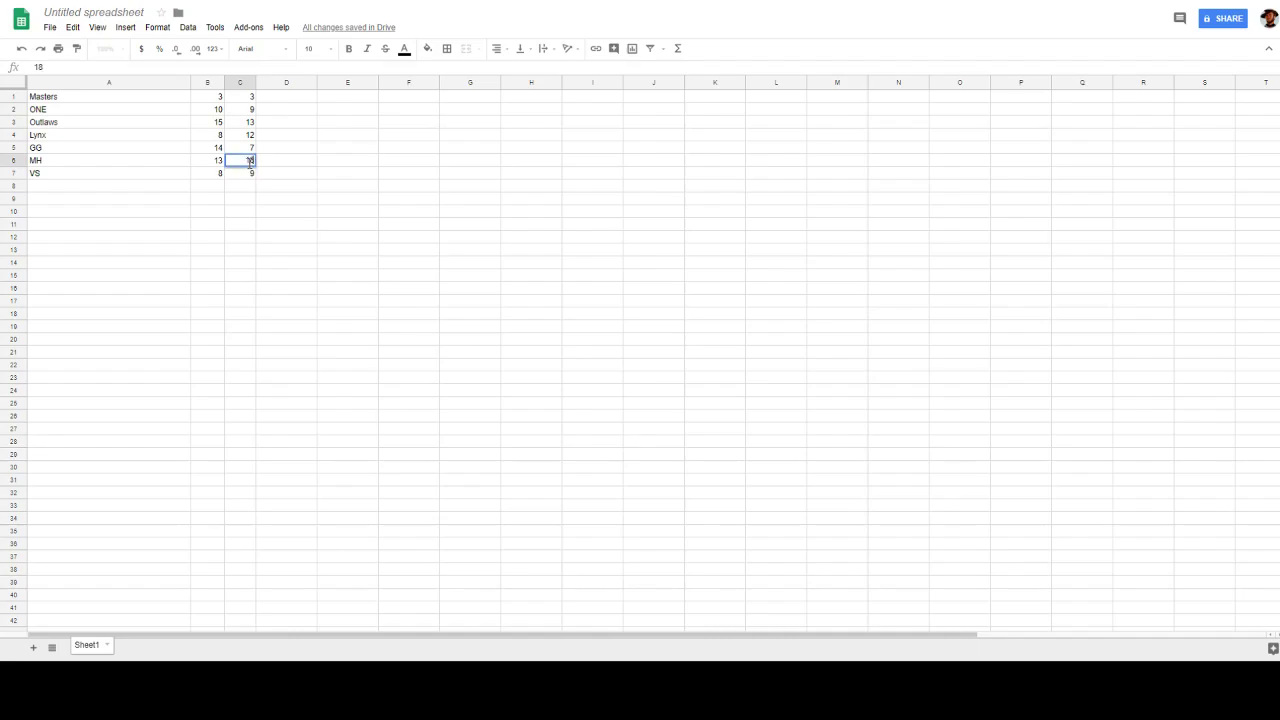
left_click(511, 314)
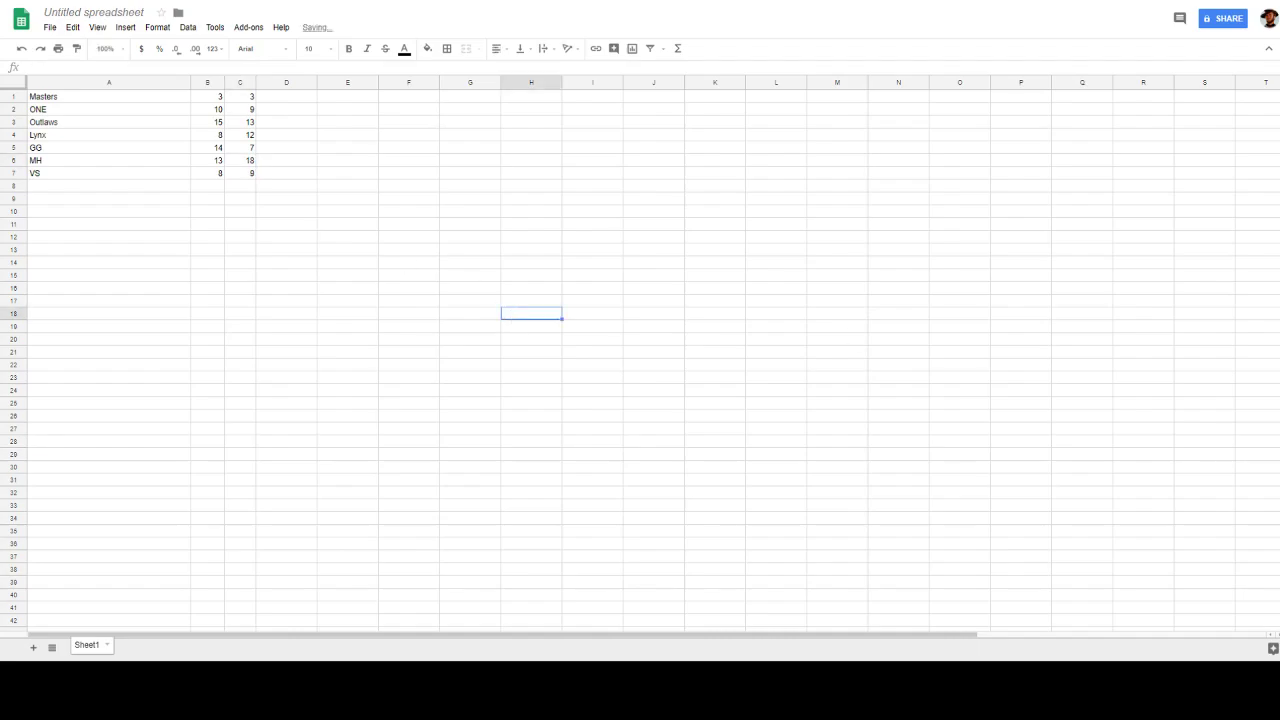
Set the MH score in column B to 19
left_click(218, 162)
type("19")
left_click(643, 380)
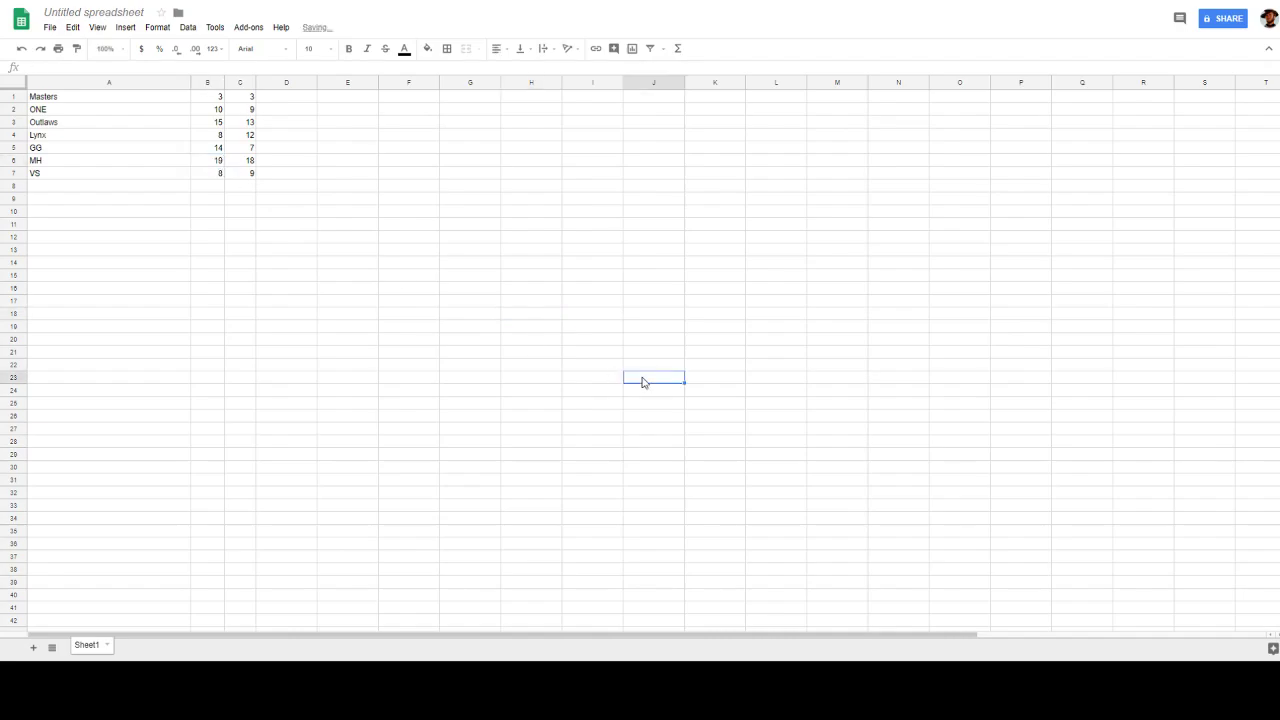
Set the column B scores to 18 for MH and 15 for VS
left_click(208, 163)
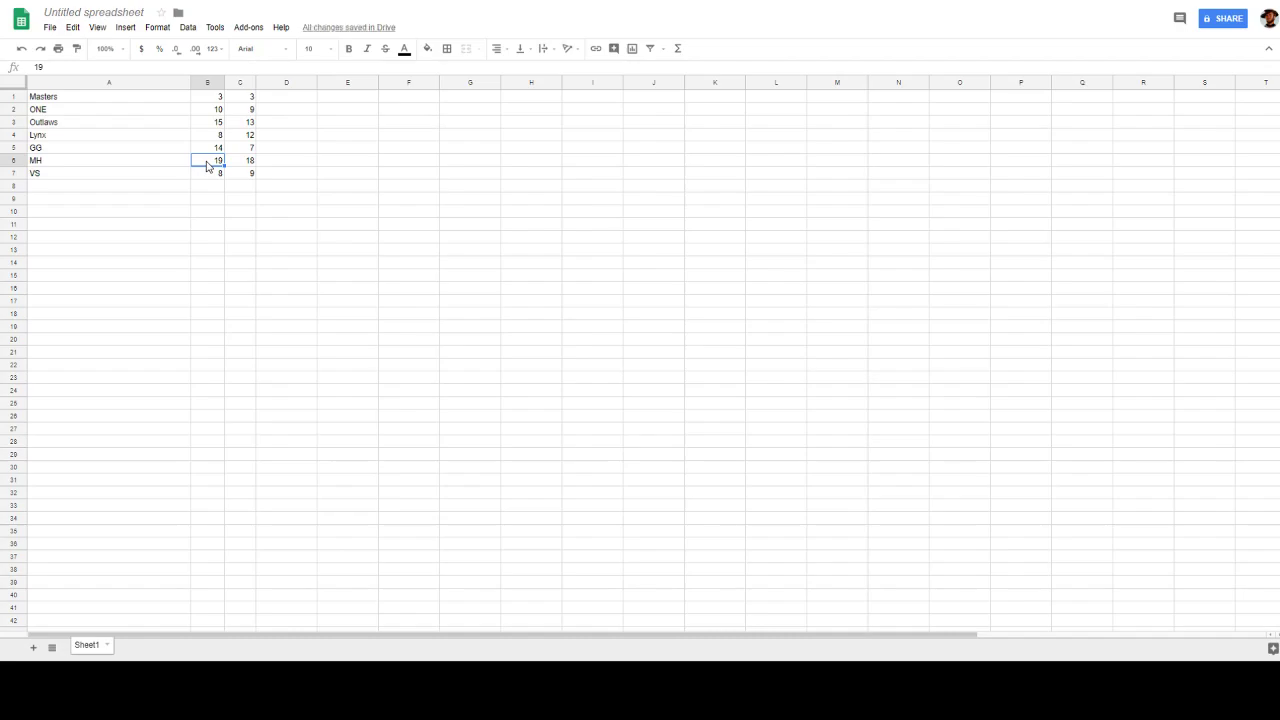
type("18")
left_click(415, 317)
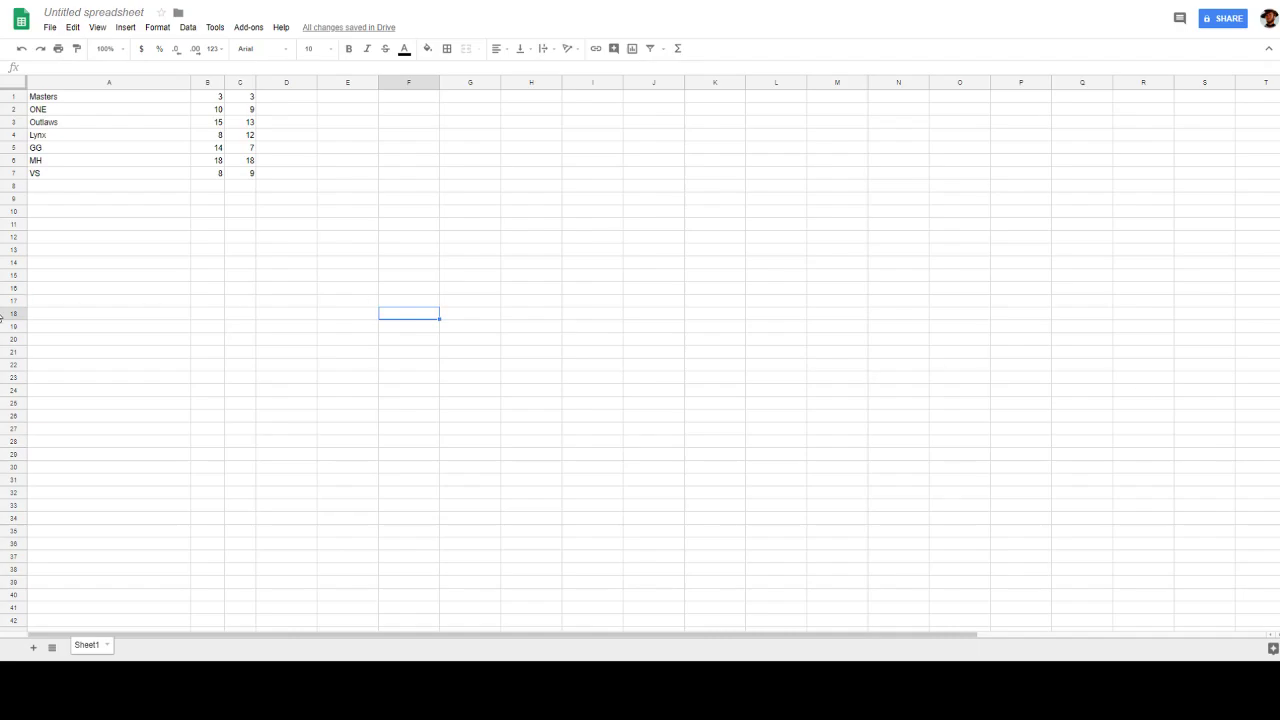
left_click(200, 174)
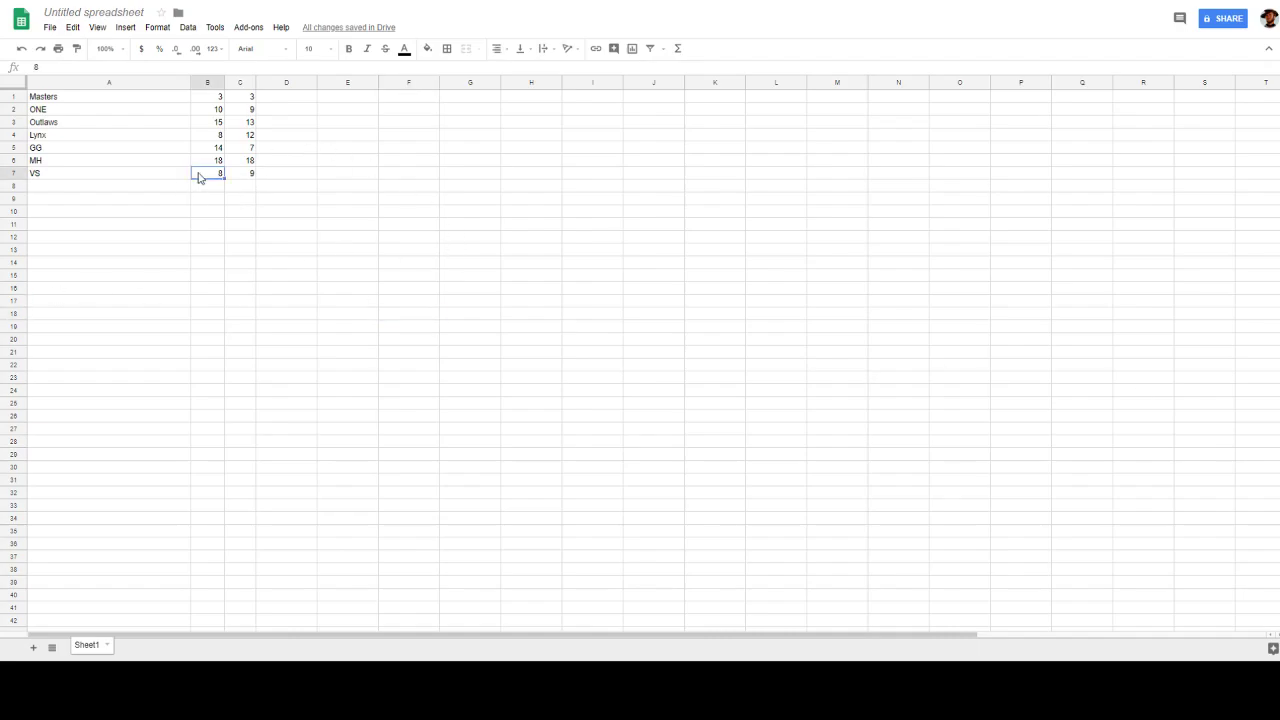
type("15")
left_click(702, 343)
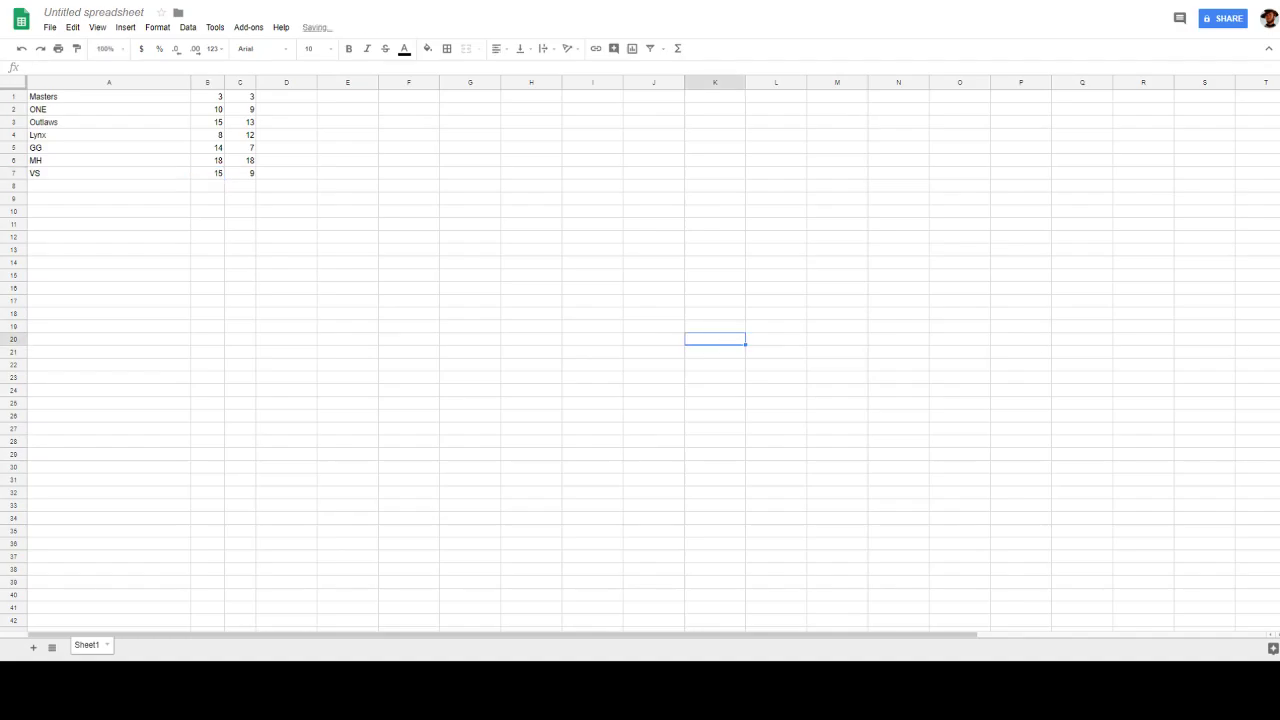
Set the Outlaws score in column C to 20
left_click(242, 124)
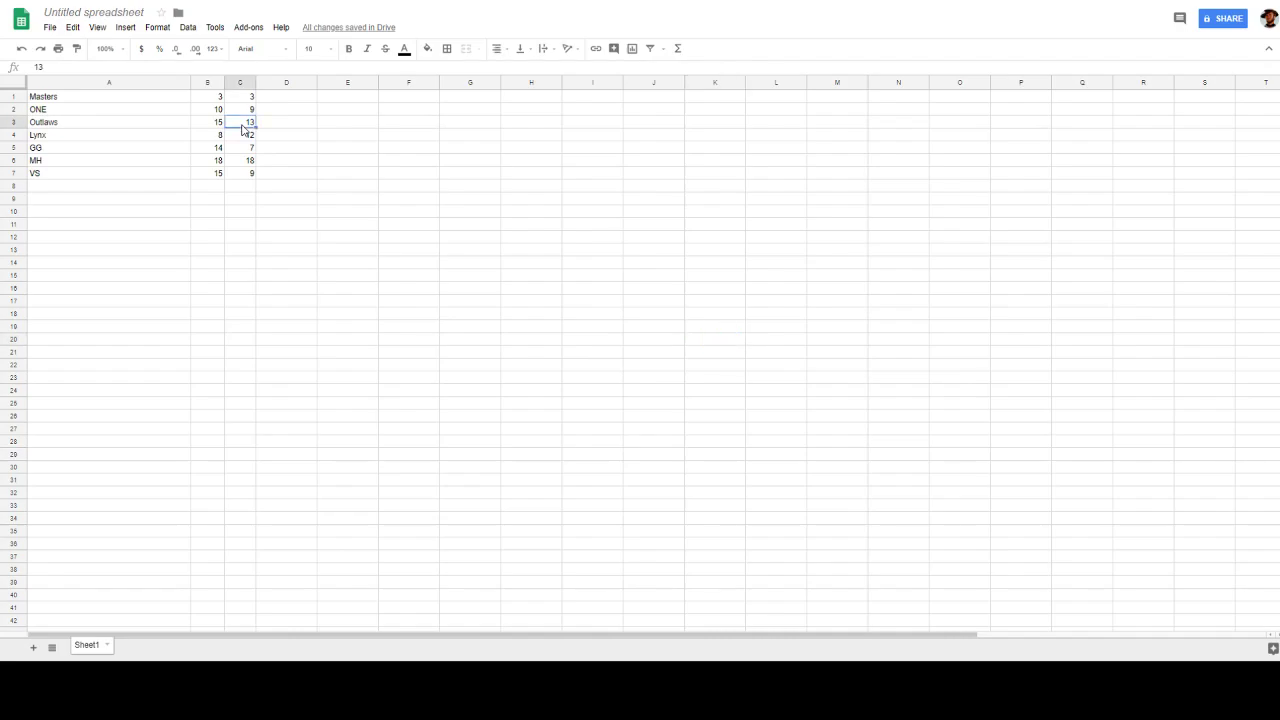
type("20")
left_click(724, 254)
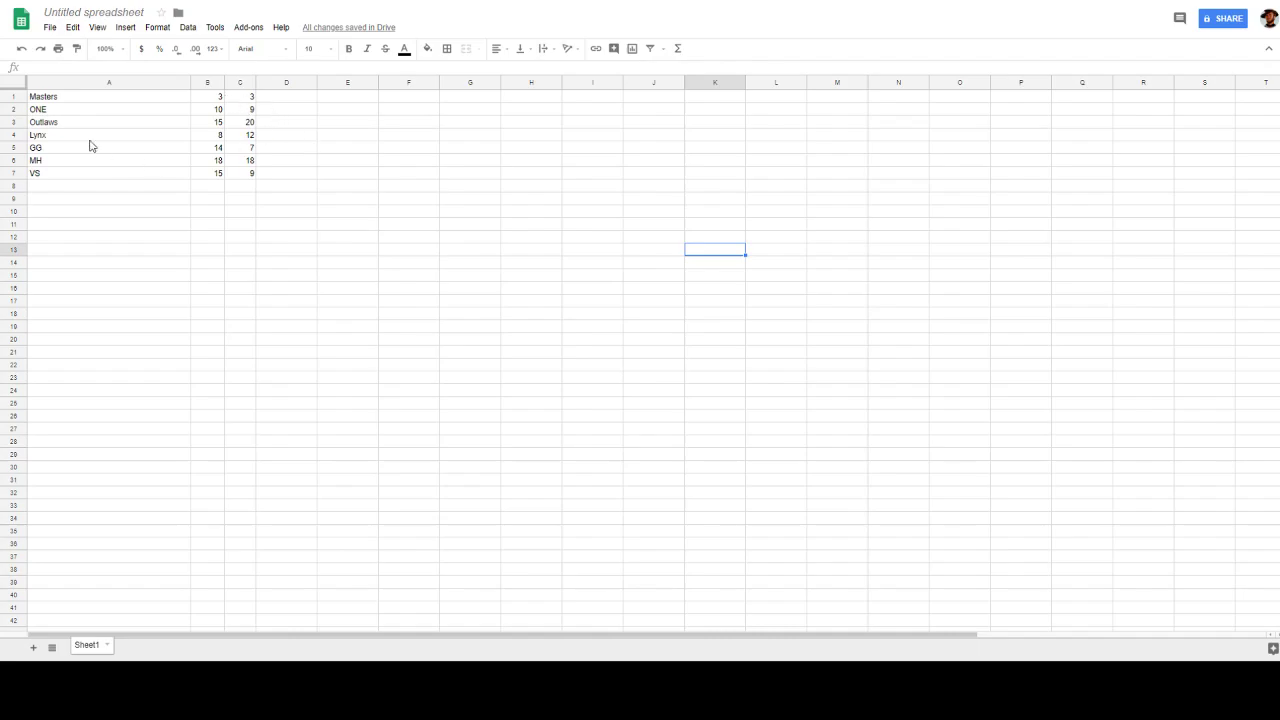
Set the Masters scores to 5 in column B and 6 in column C
left_click(213, 102)
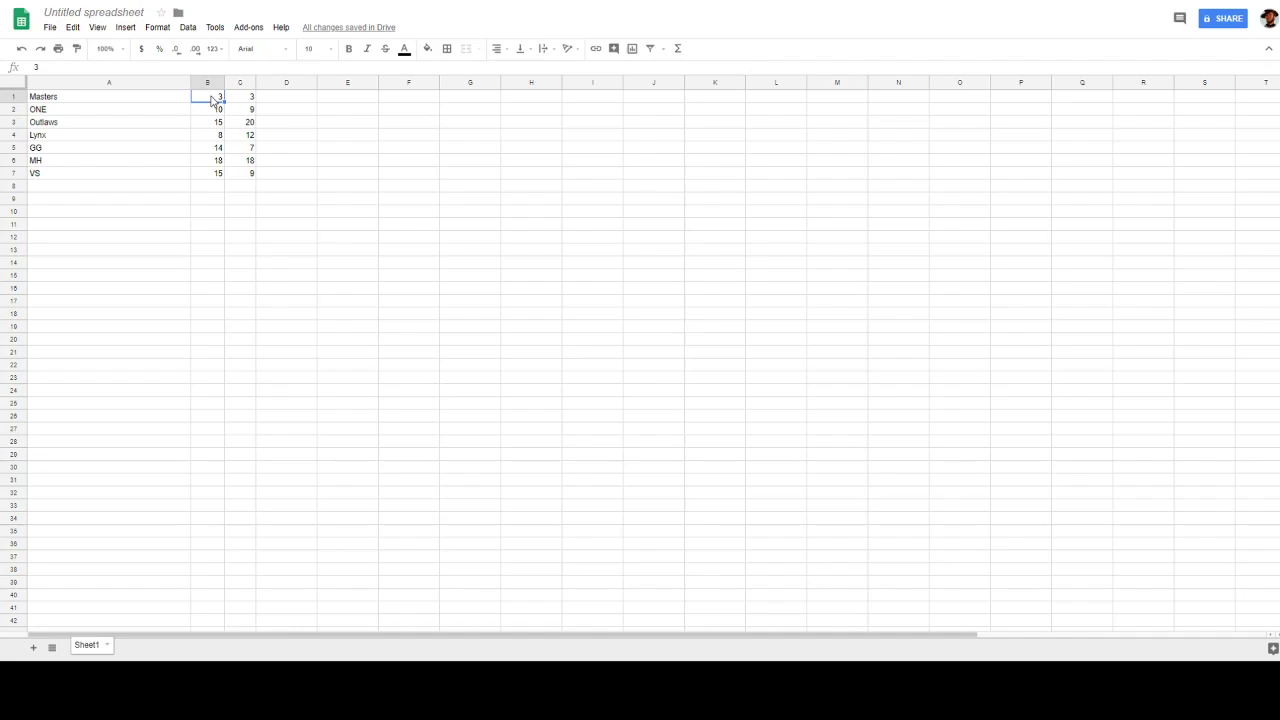
type("5")
left_click(246, 101)
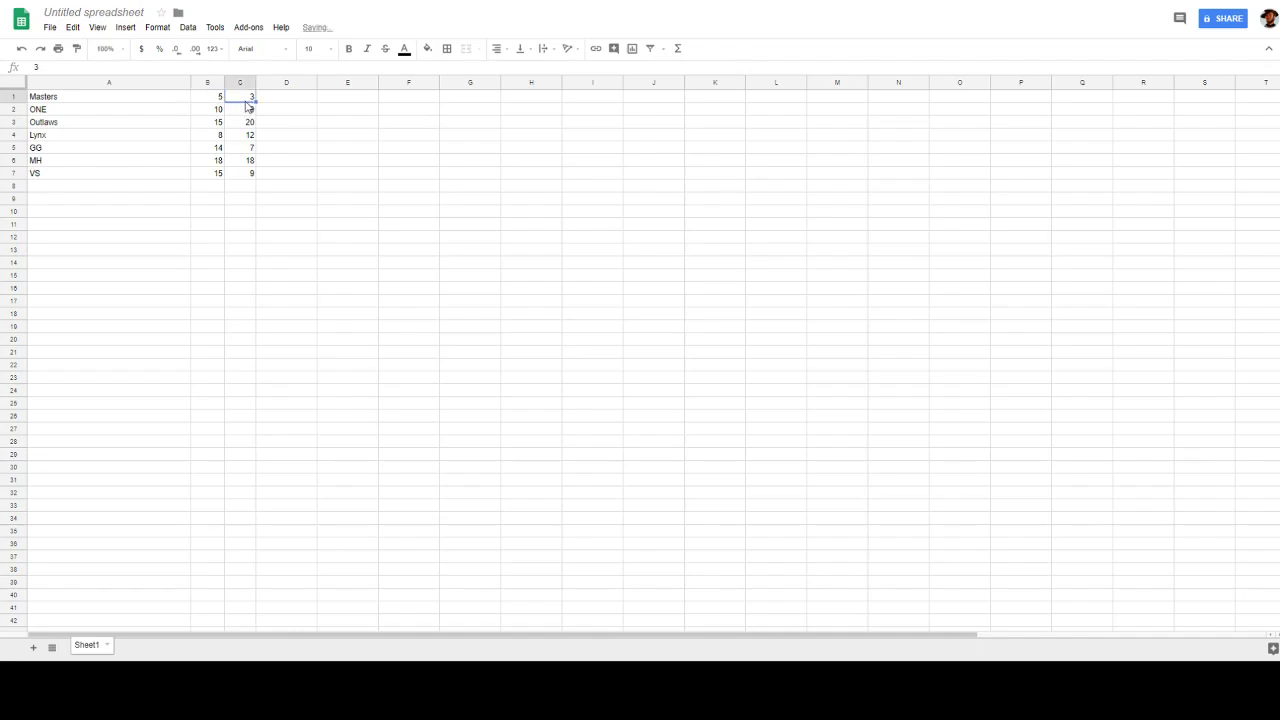
type("6")
key("Return")
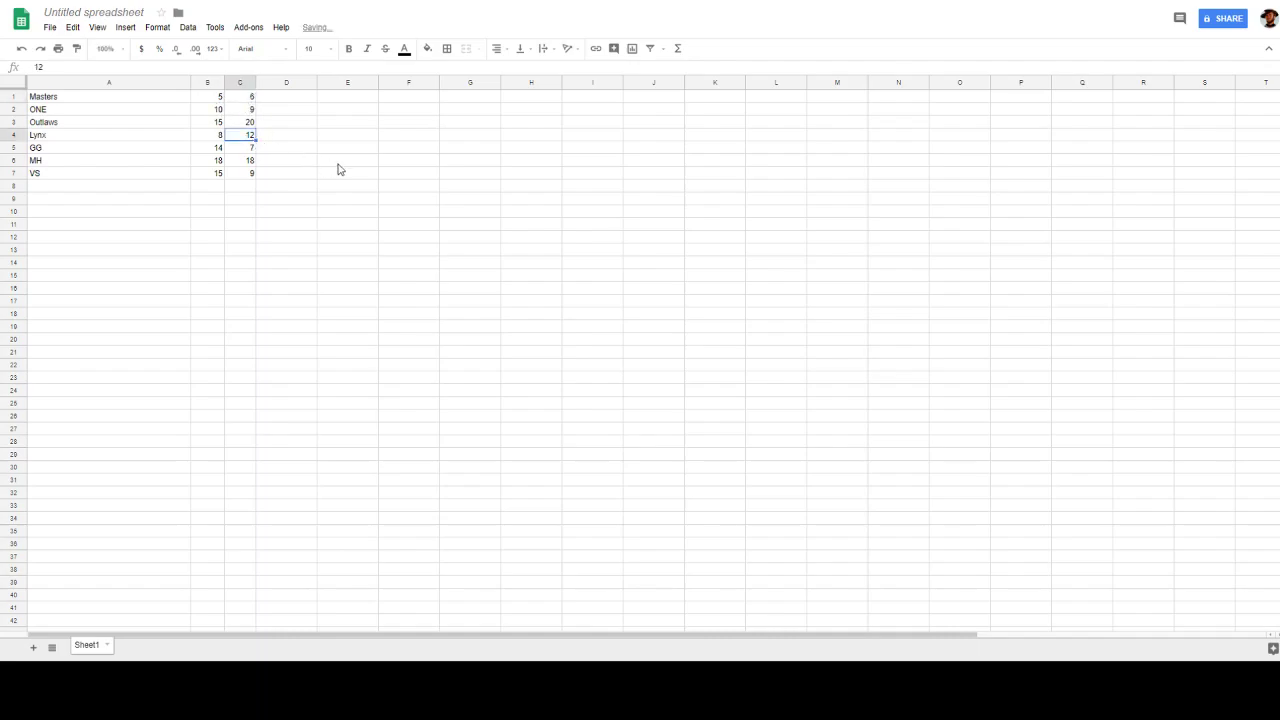
left_click(336, 169)
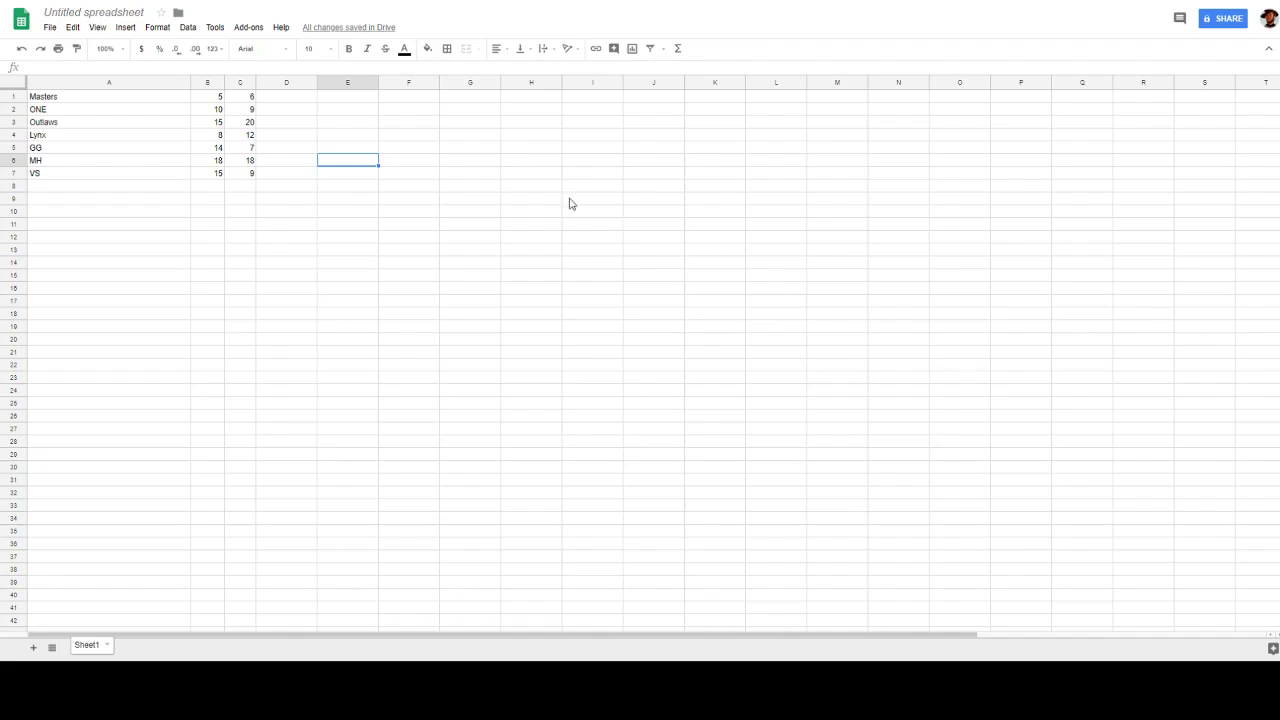
Set the ONE scores to 15 in column B and 13 in column C
left_click(221, 110)
type("15")
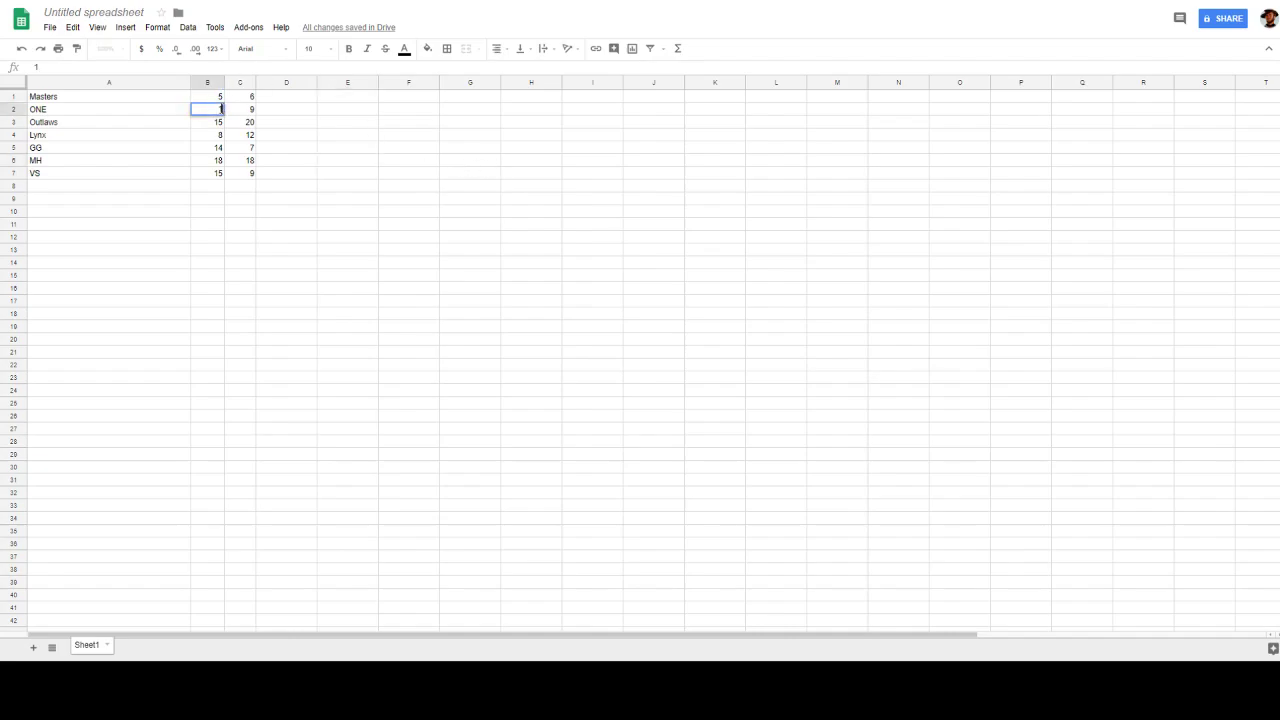
left_click(228, 113)
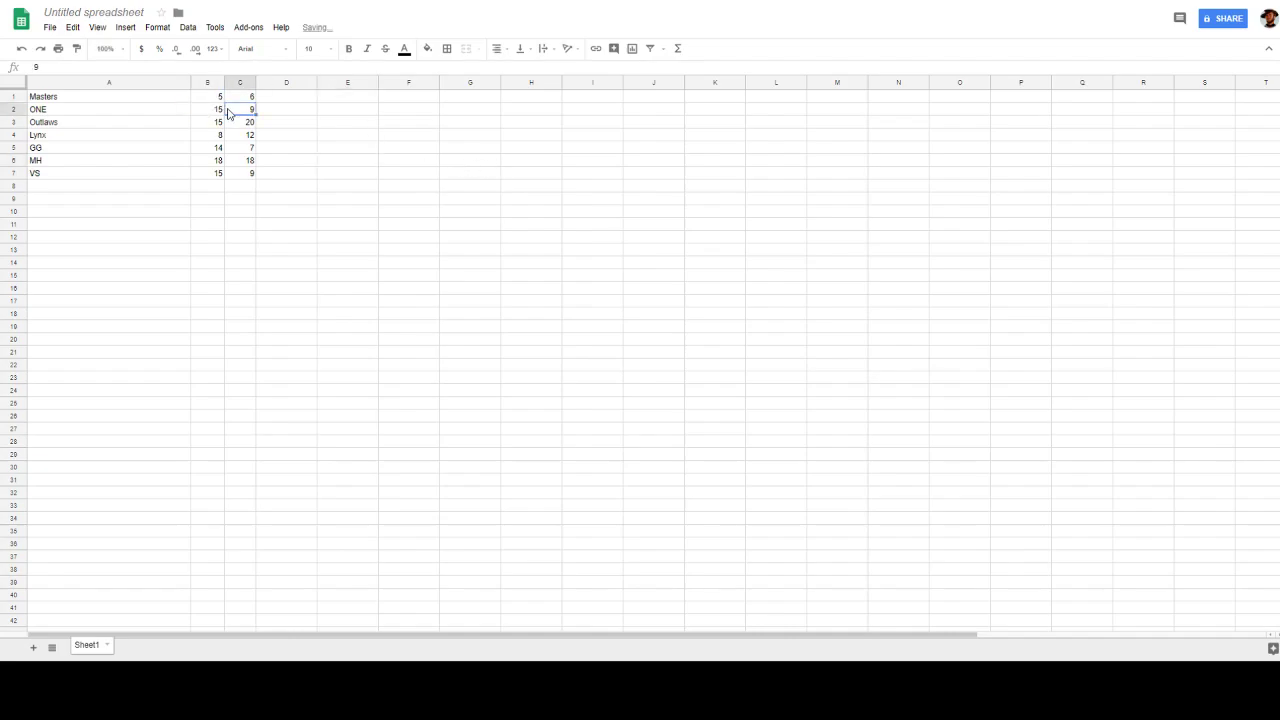
type("13")
left_click(350, 160)
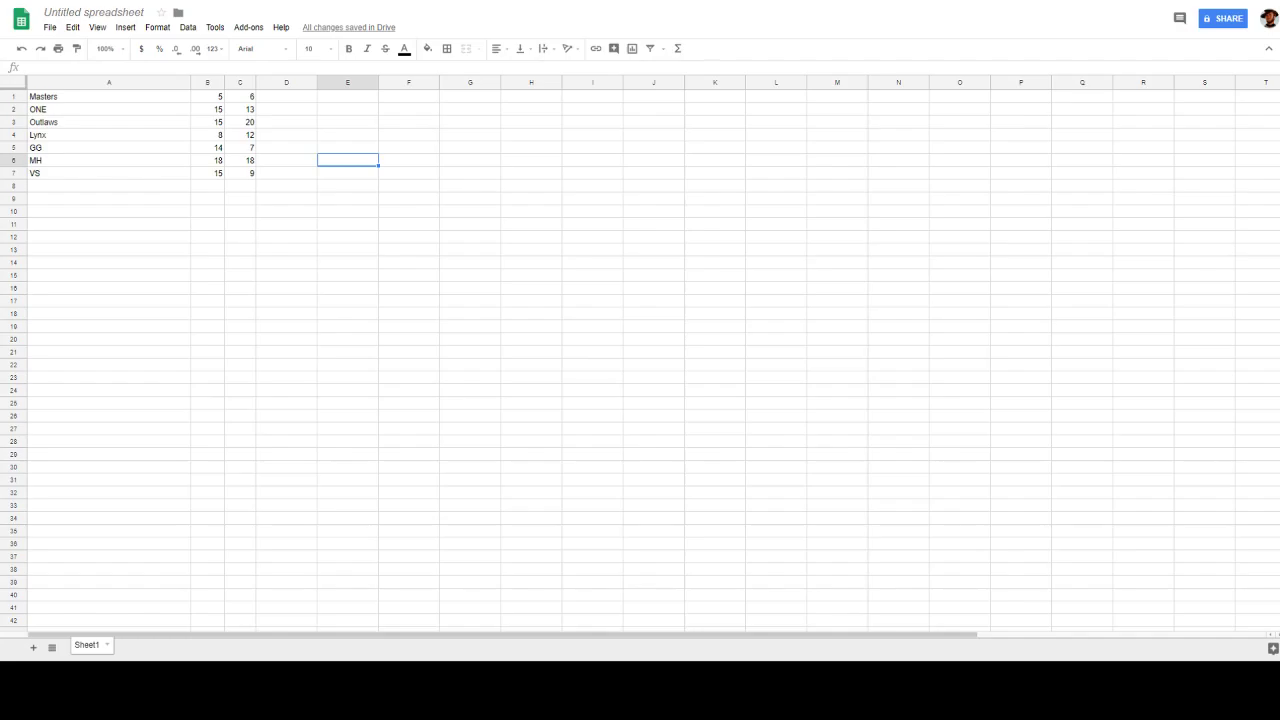
Set the Outlaws scores to 18 in column B and 25 in column C
left_click(214, 123)
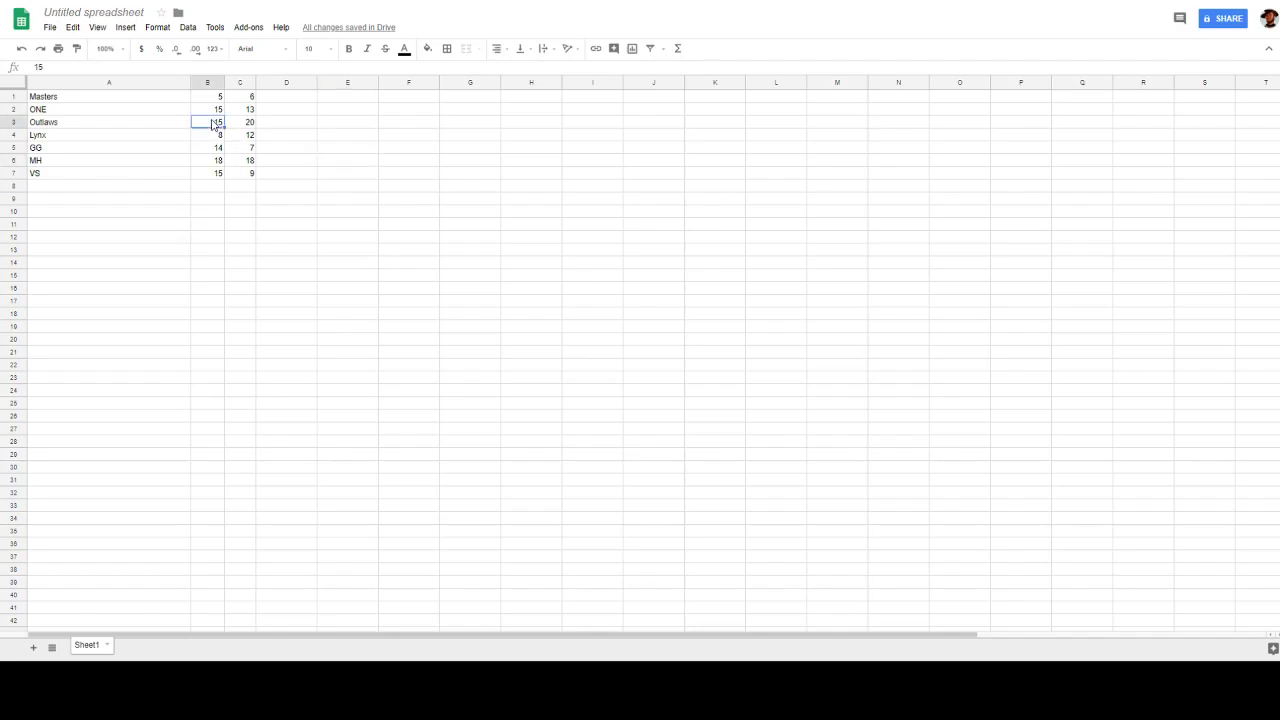
type("18")
left_click(239, 124)
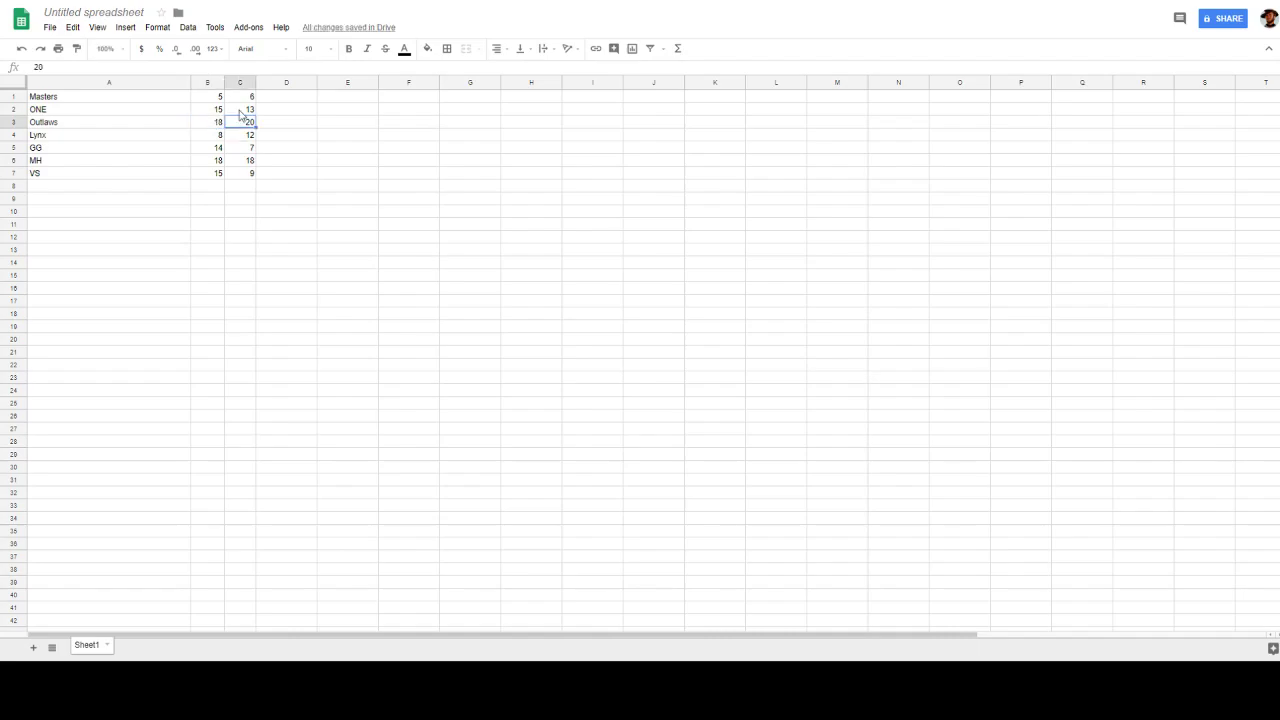
type("25")
left_click(784, 326)
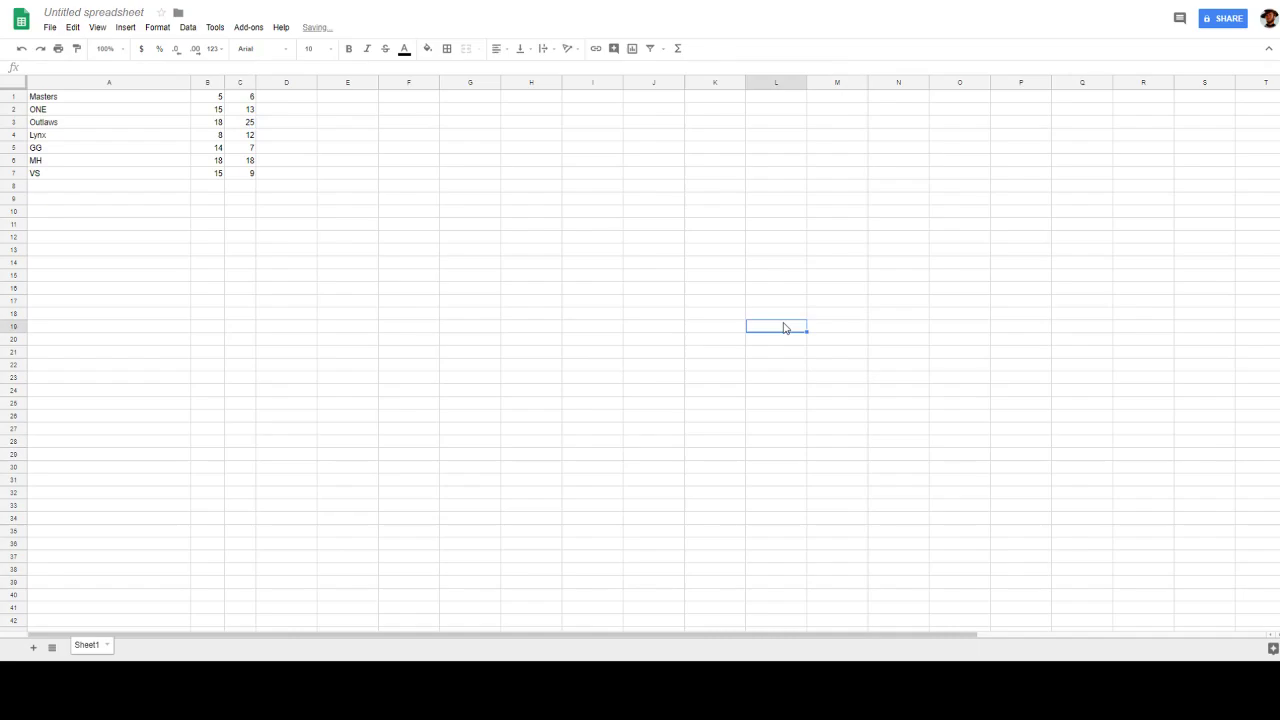
Undo the last two Outlaws score changes and re-enter 18 in column B and 25 in column C
left_click(22, 48)
left_click(22, 48)
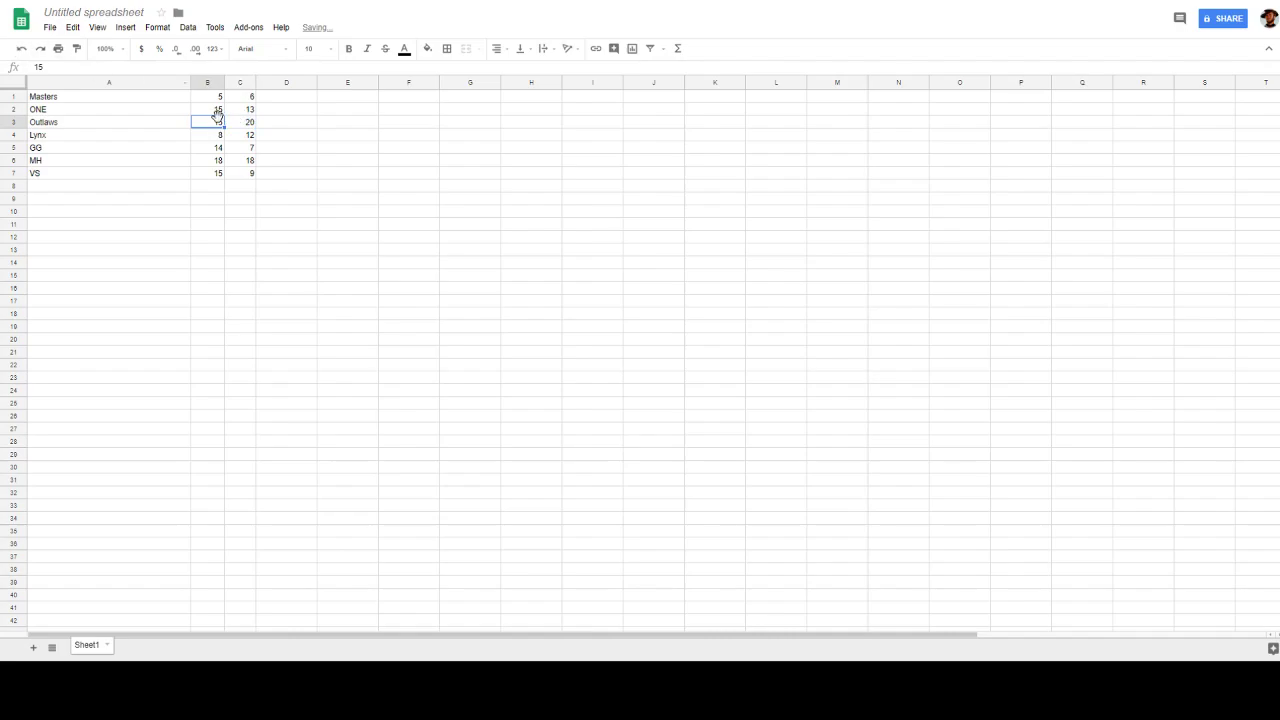
key("ctrl+y")
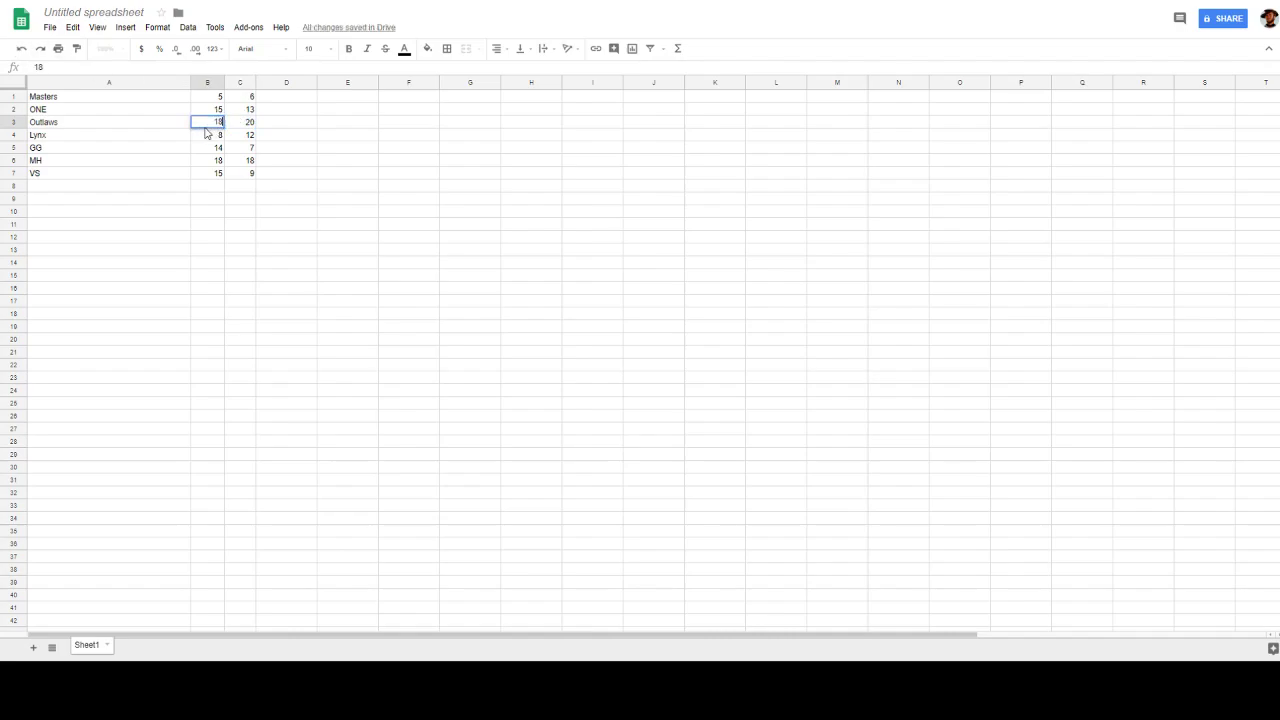
left_click(238, 129)
key("ctrl+y")
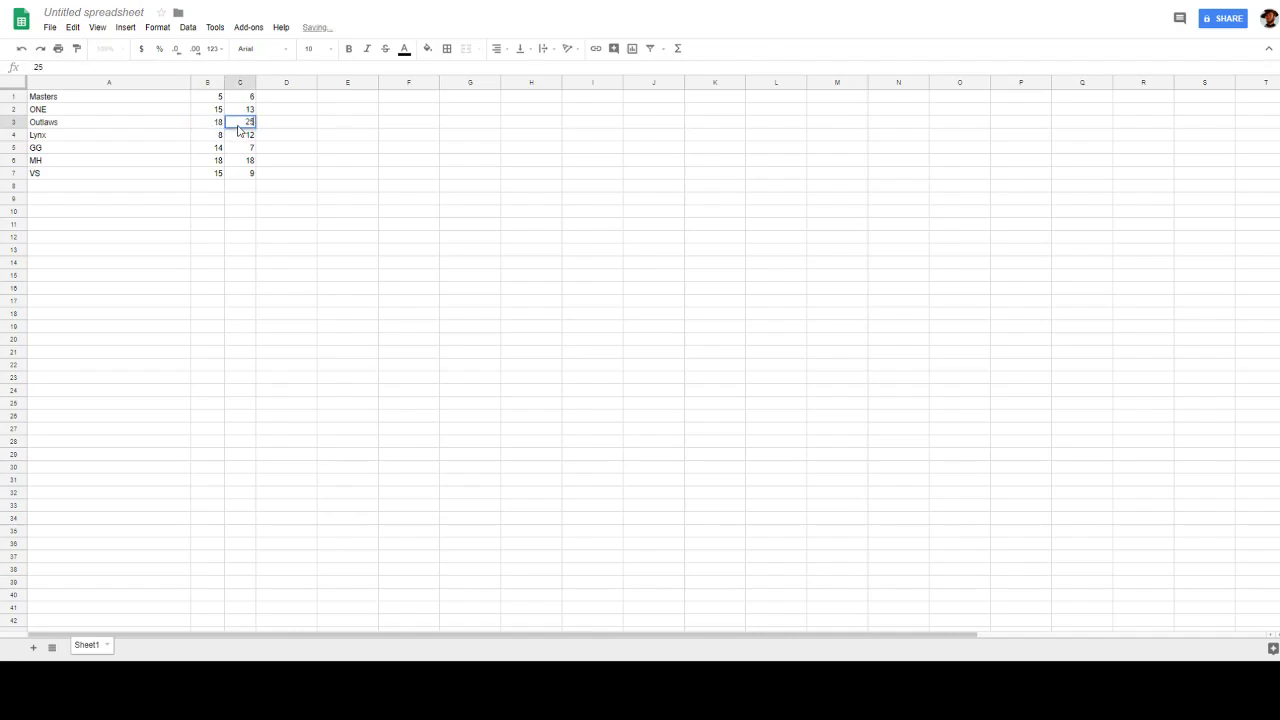
Set the Lynx row's values to 9 in column B and 14 in column C
left_click(477, 329)
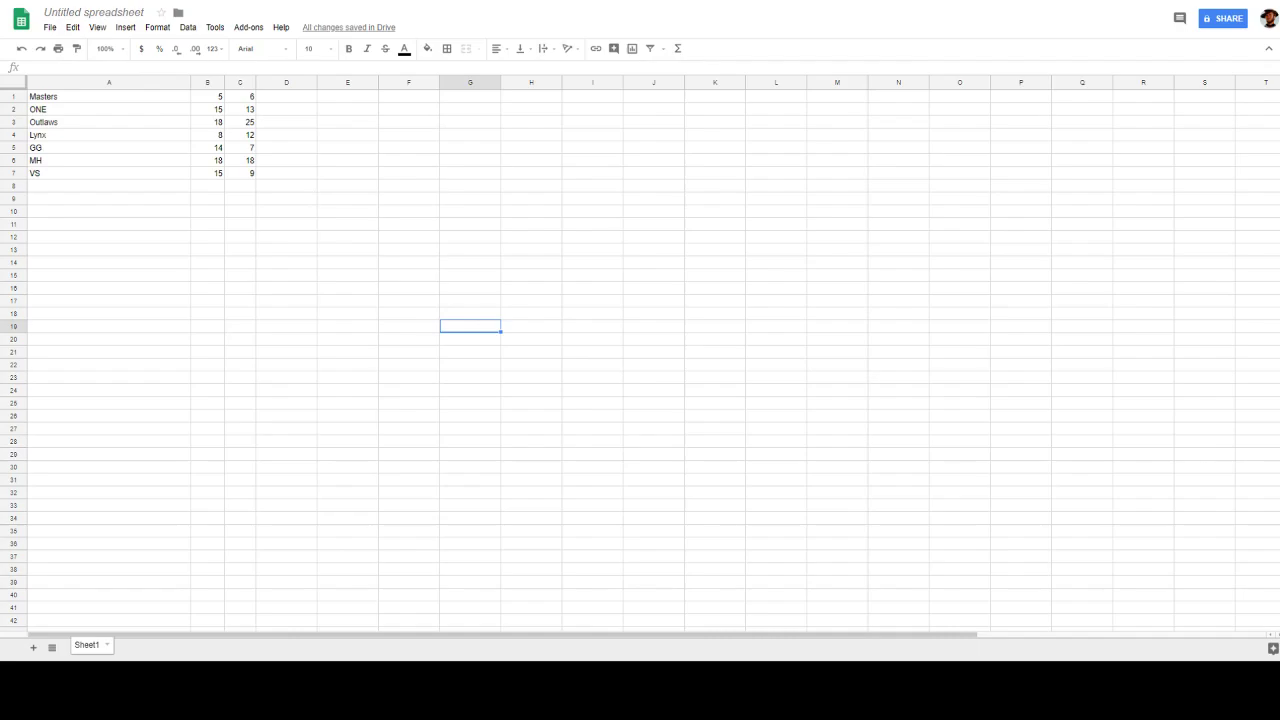
left_click(214, 134)
left_click(246, 137)
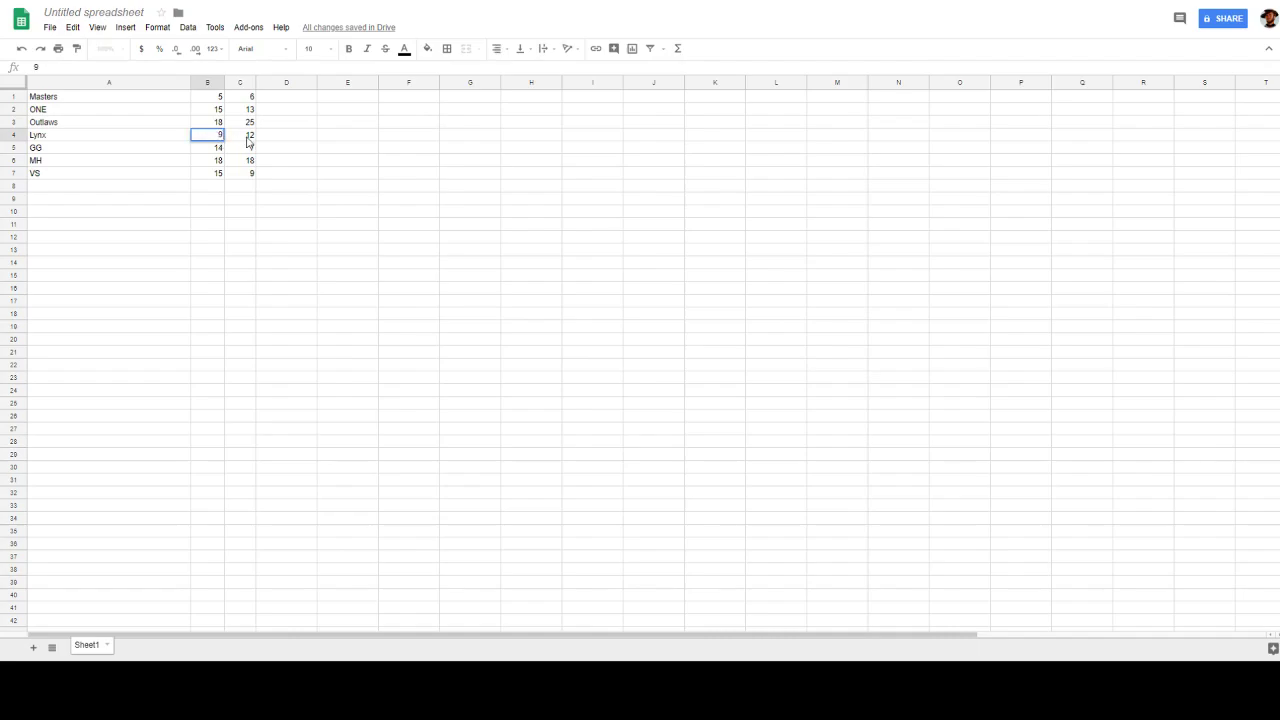
type("14")
left_click(328, 214)
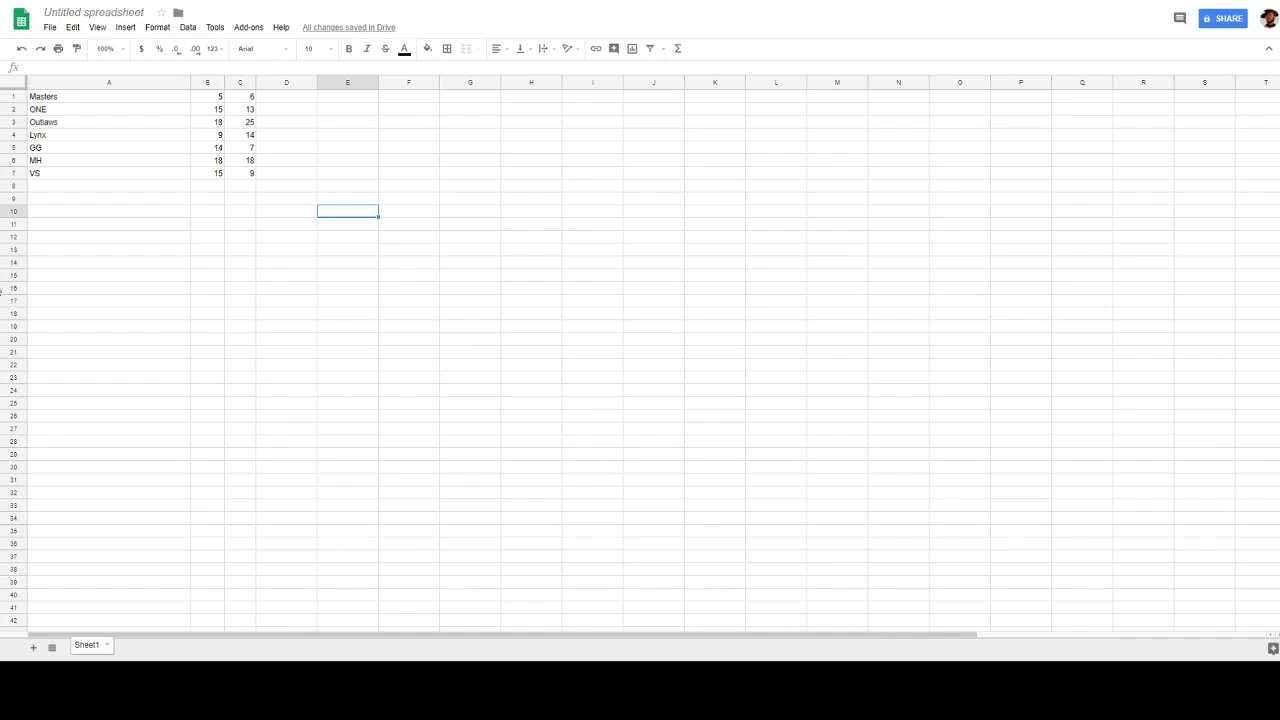
left_click(130, 264)
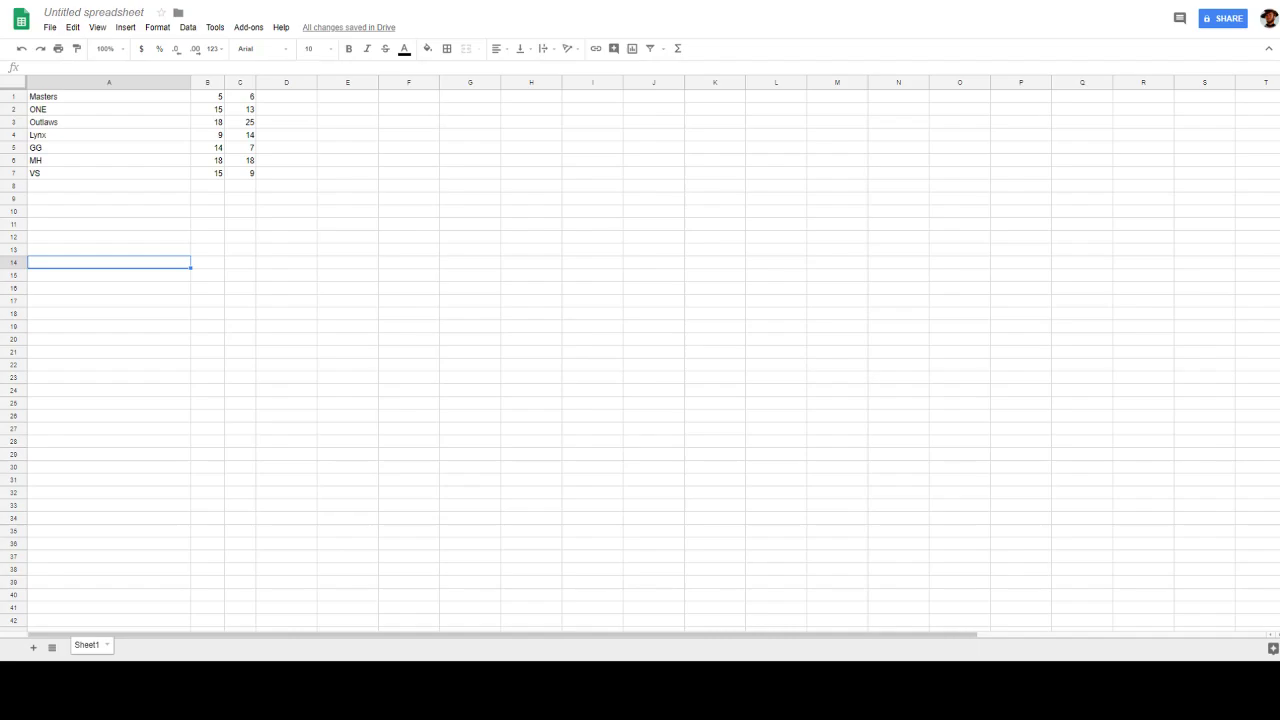
left_click(300, 314)
left_click(1056, 304)
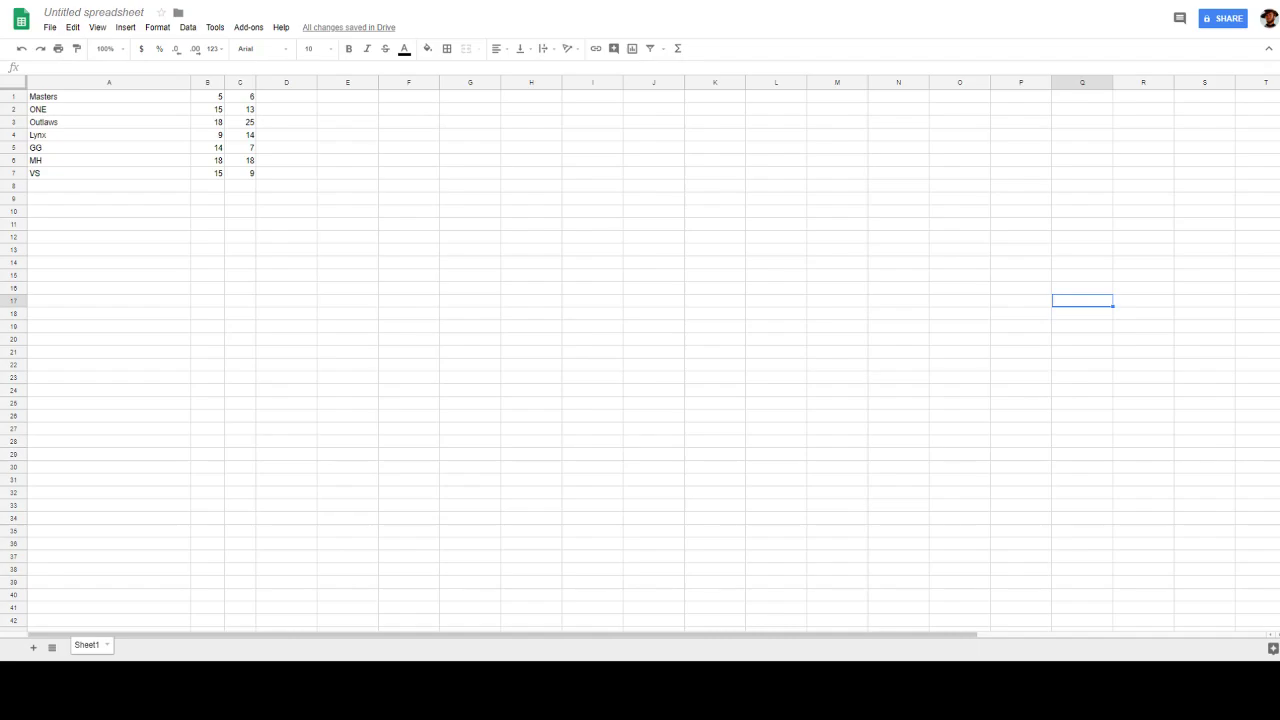
left_click(230, 190)
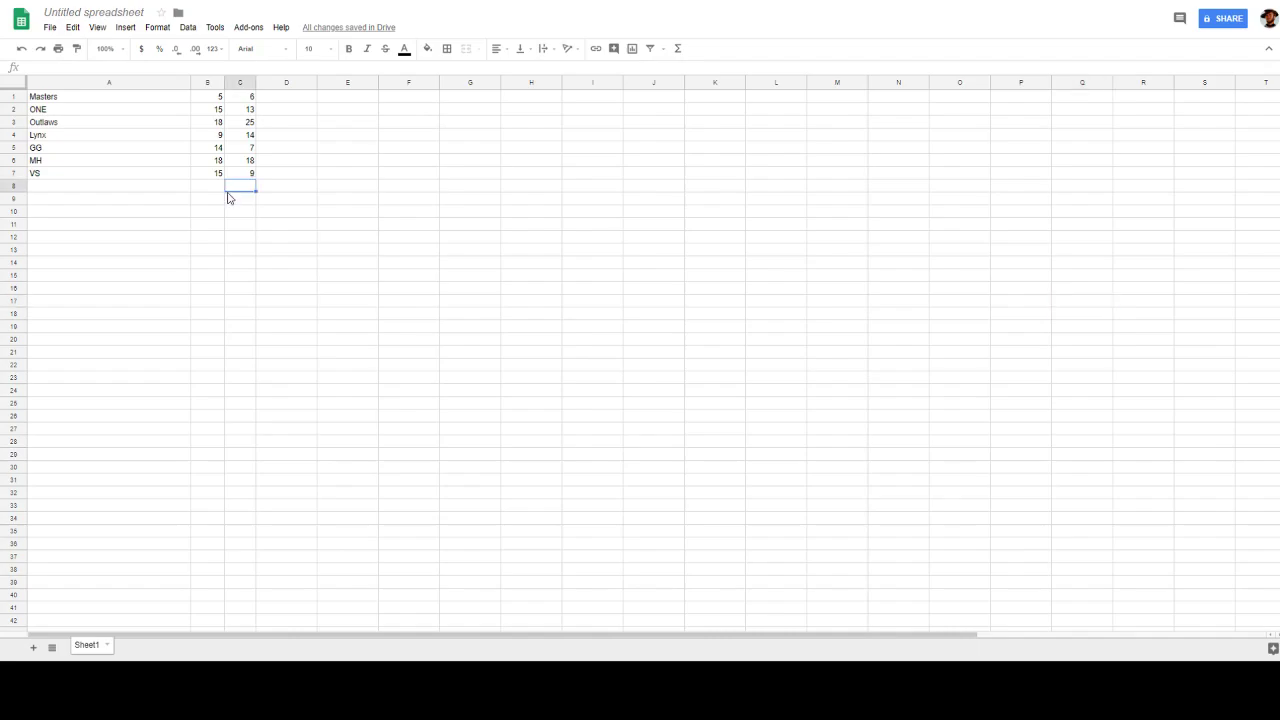
left_click(497, 290)
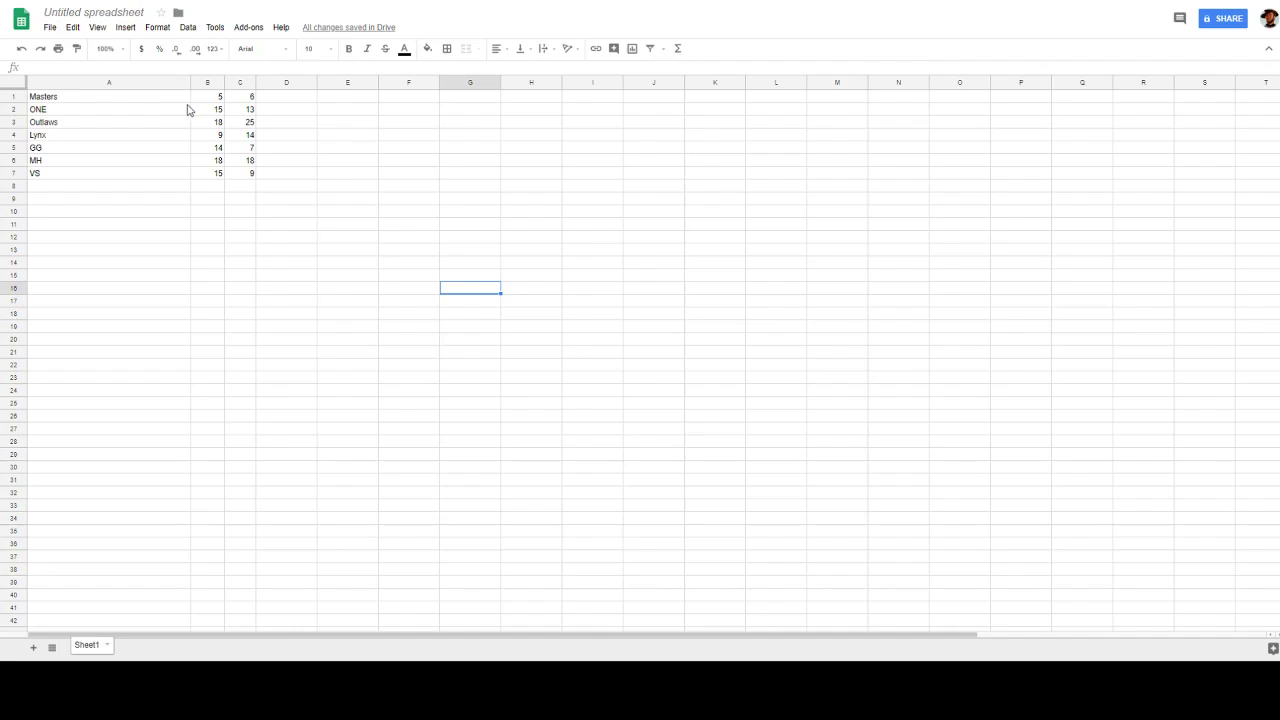
left_click_drag(218, 98, 257, 179)
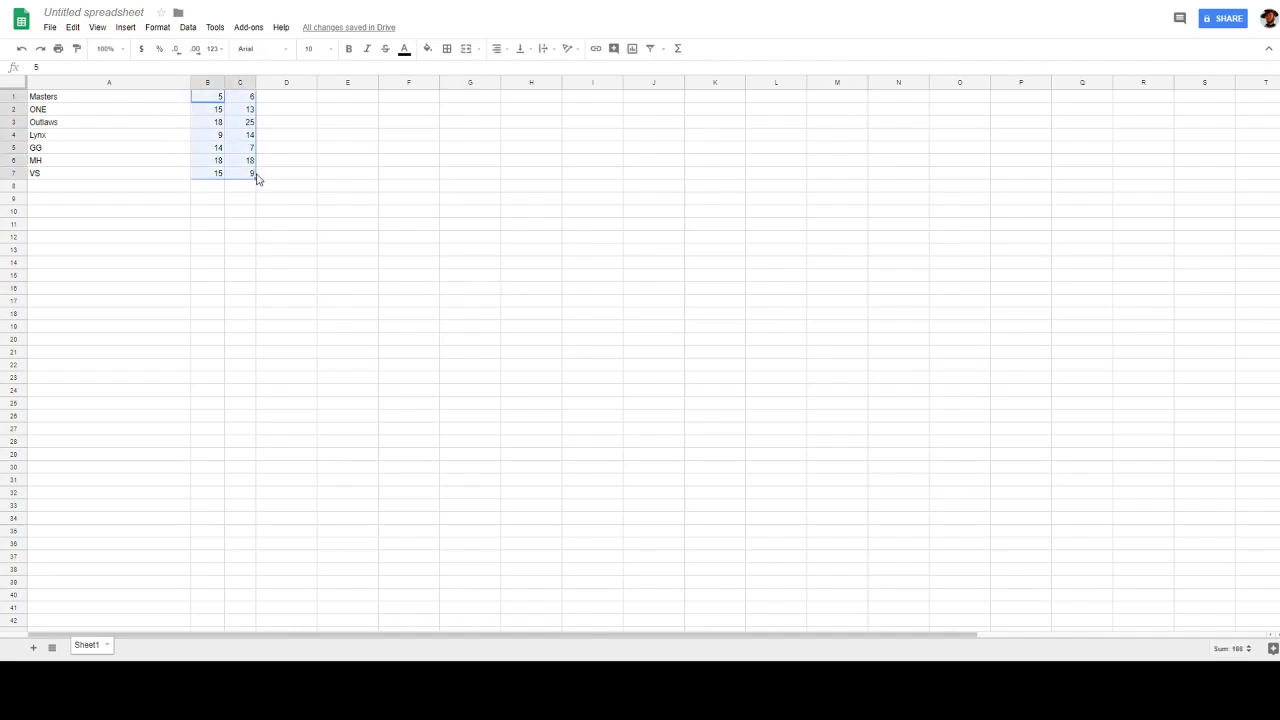
left_click(530, 376)
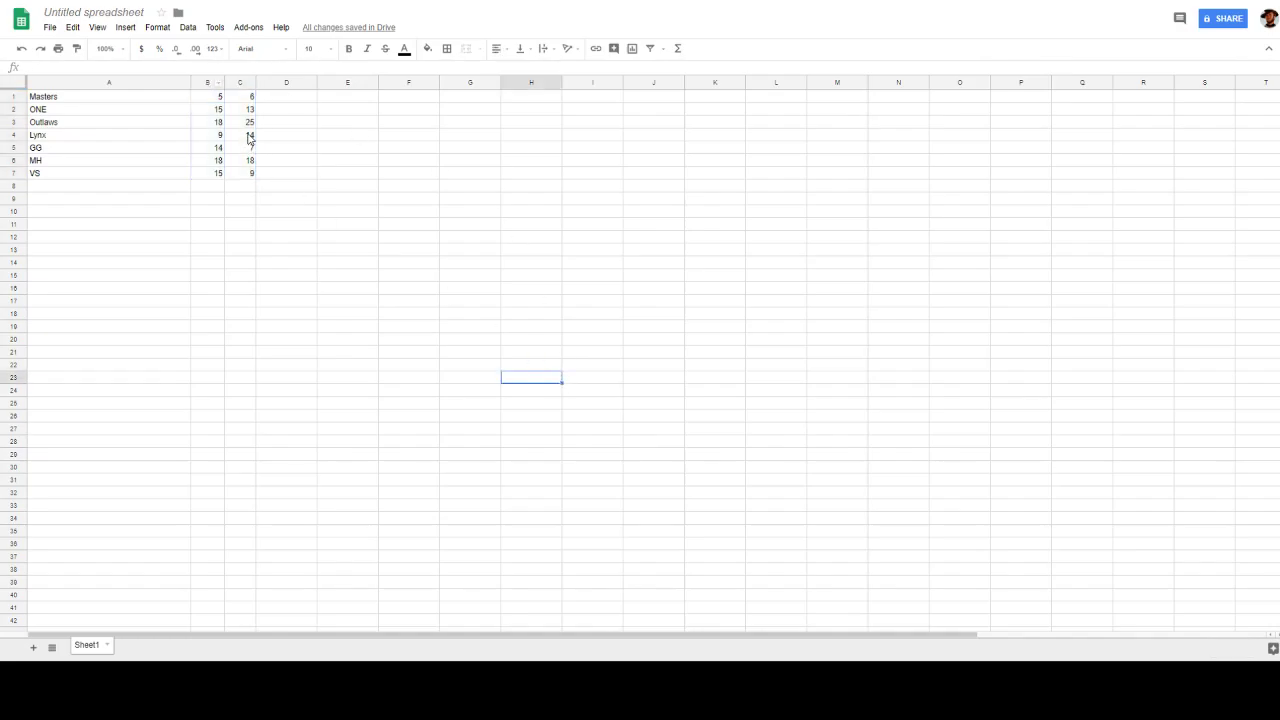
Resize columns B through S to a width of 60 pixels
left_click_drag(208, 82, 1191, 80)
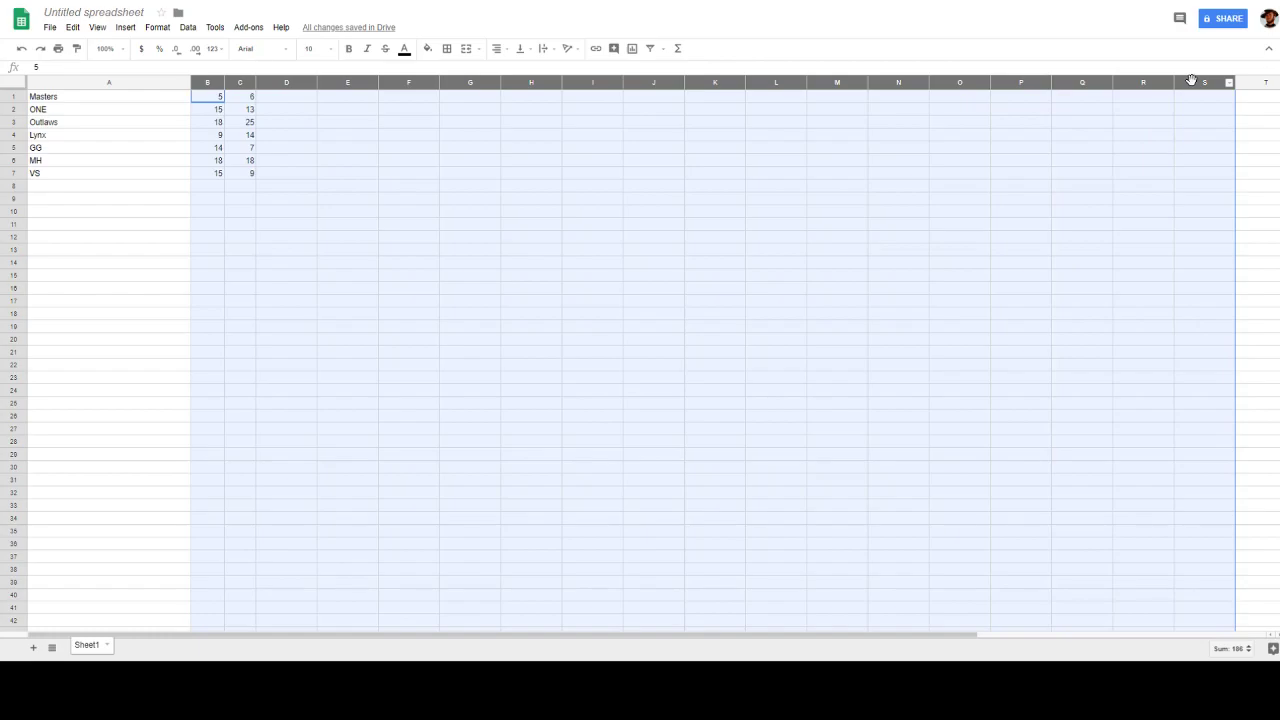
right_click(1191, 80)
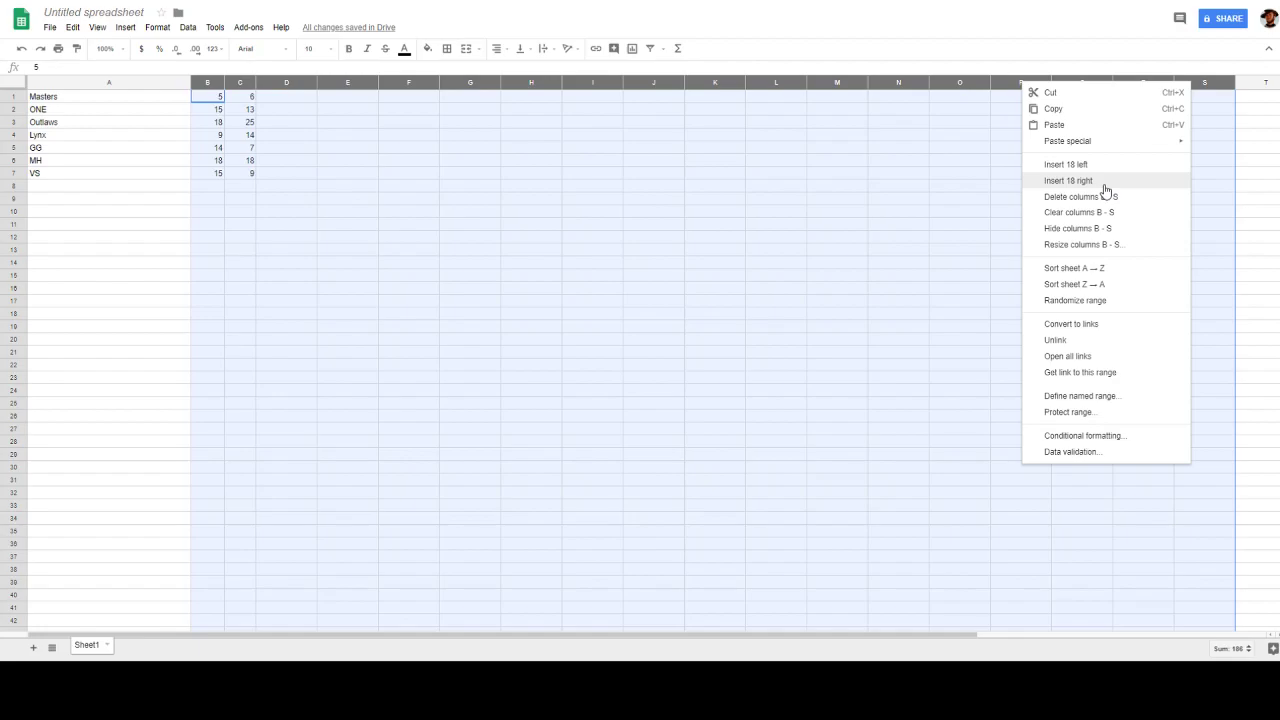
left_click(1100, 245)
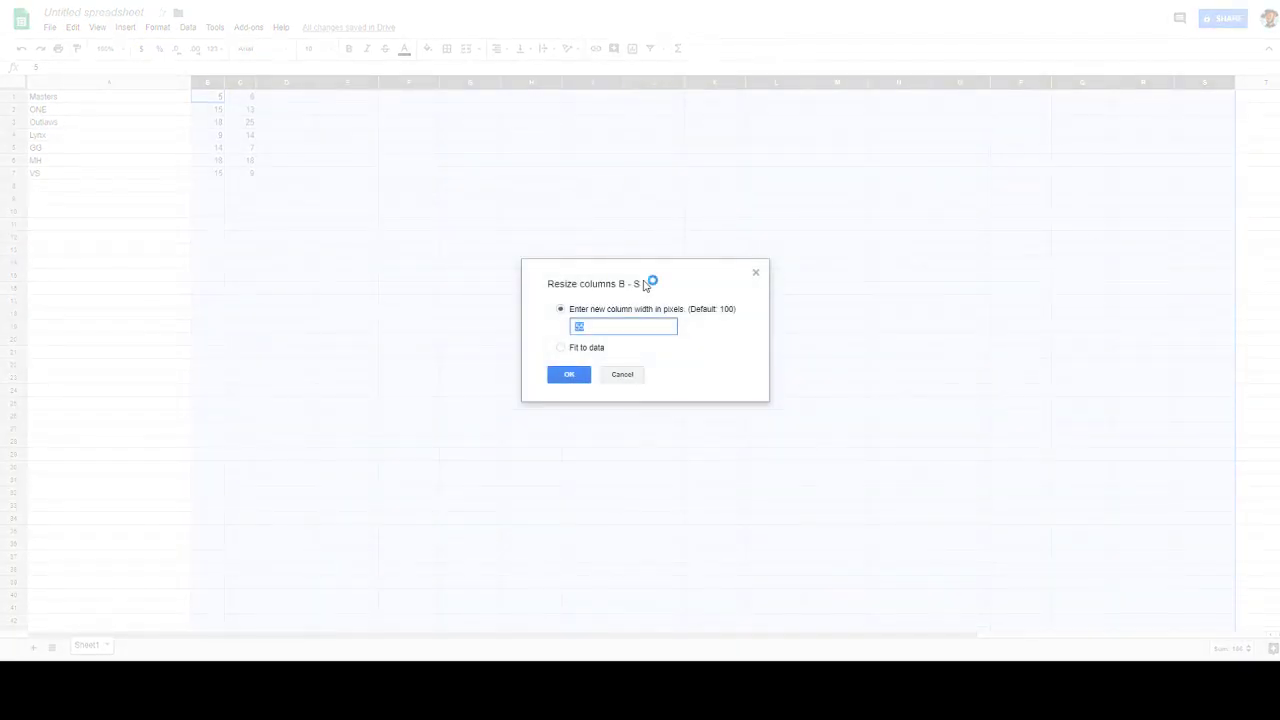
type("60")
key("Return")
left_click(372, 264)
Clear the numbers beside the team names in B1:C7
left_click_drag(189, 98, 256, 172)
left_click(320, 186)
left_click_drag(224, 100, 260, 176)
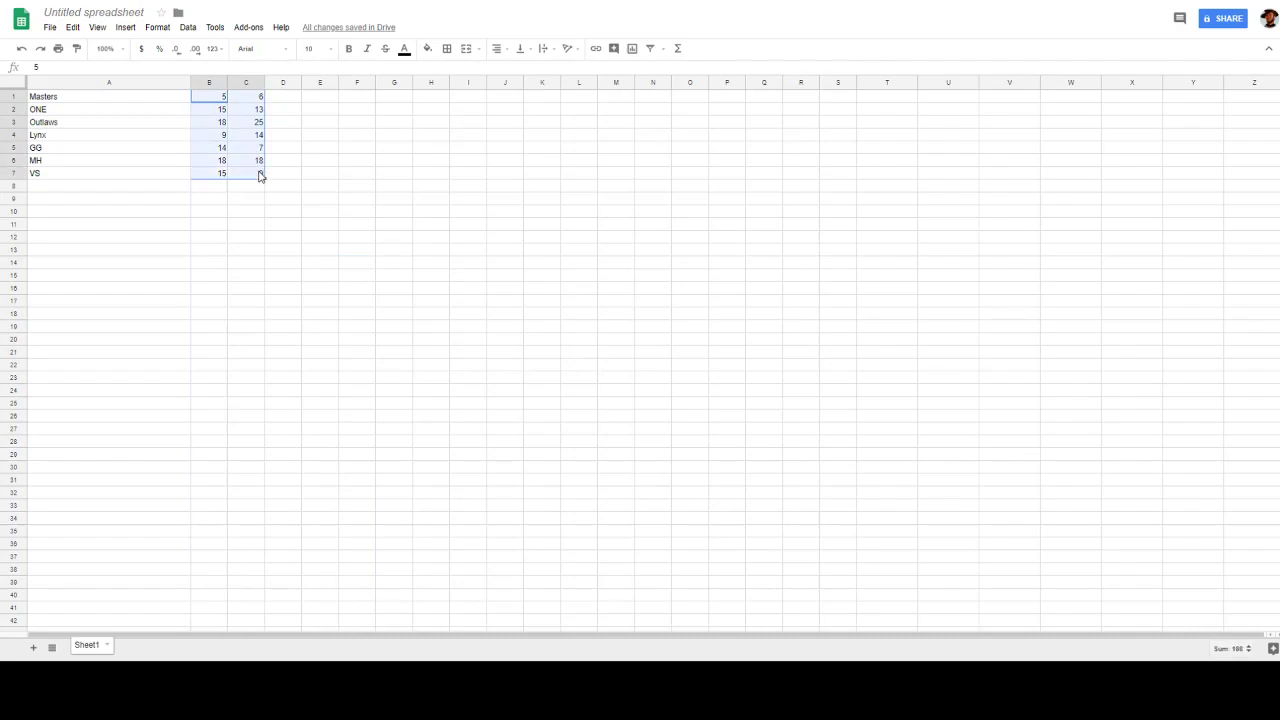
key("Delete")
Duplicate the list of seven team names from A1:A7 into A9:A15
left_click_drag(42, 98, 57, 176)
key("ctrl+c")
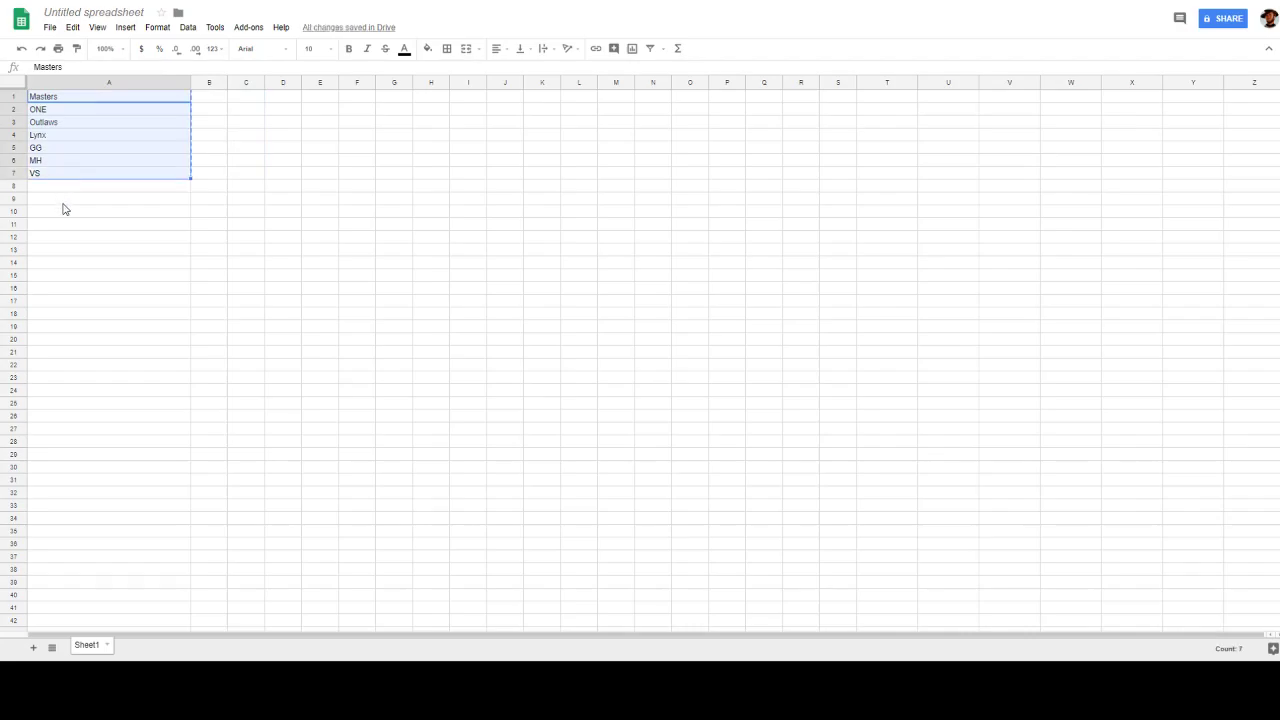
left_click(63, 208)
key("ctrl+v")
left_click(468, 377)
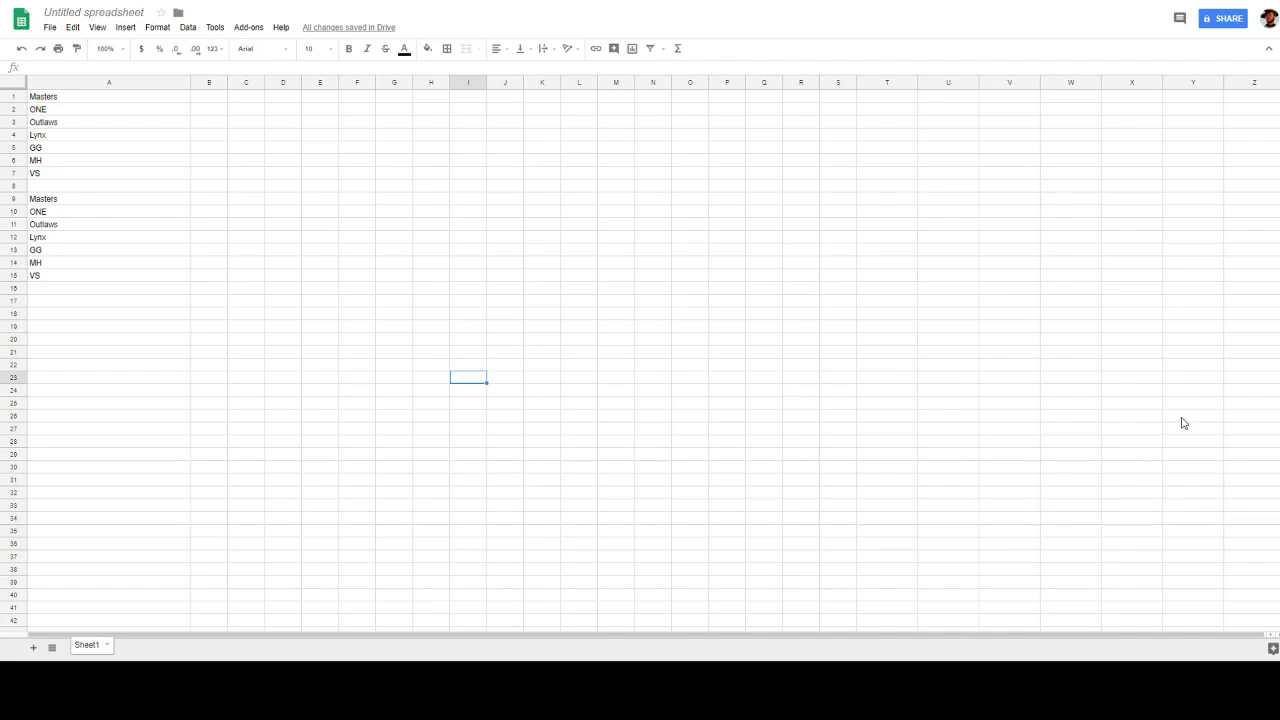
In column B of the upper list, enter 1 for Masters, 3 for ONE, 5 for Outlaws and 4 for Lynx
left_click(211, 101)
type("1")
key("Return")
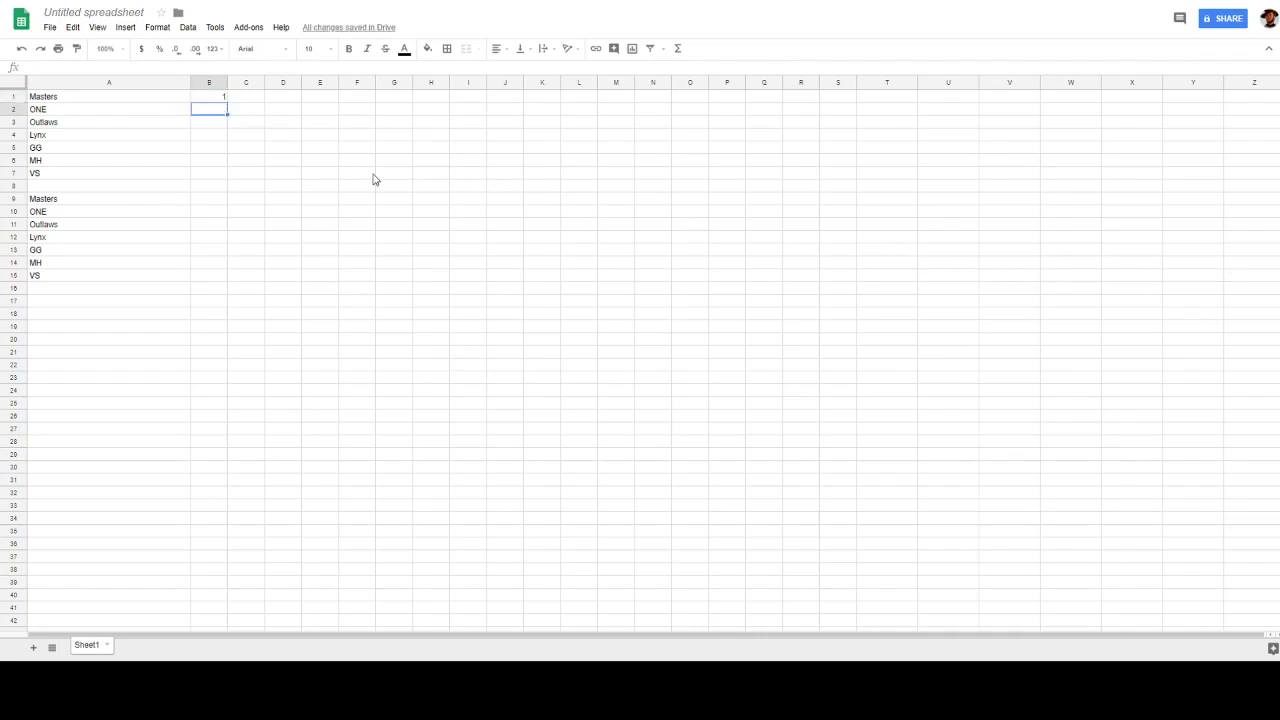
type("3")
key("Return")
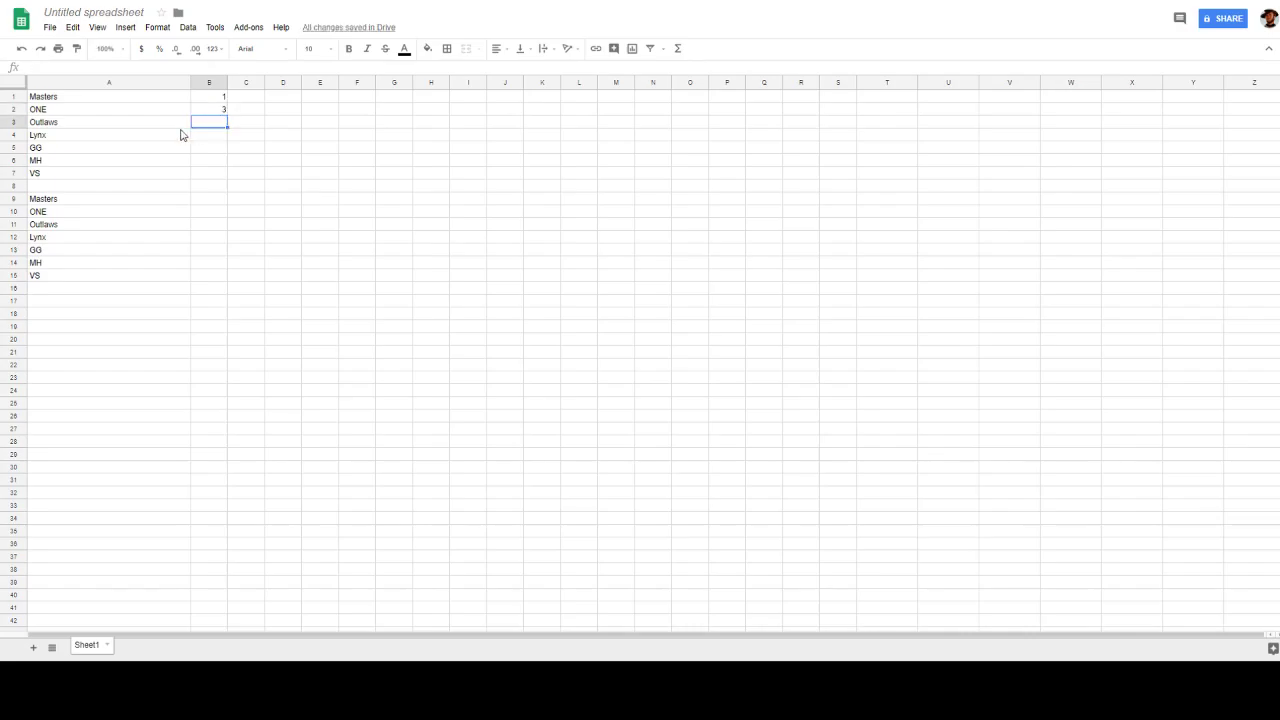
type("5")
left_click(201, 139)
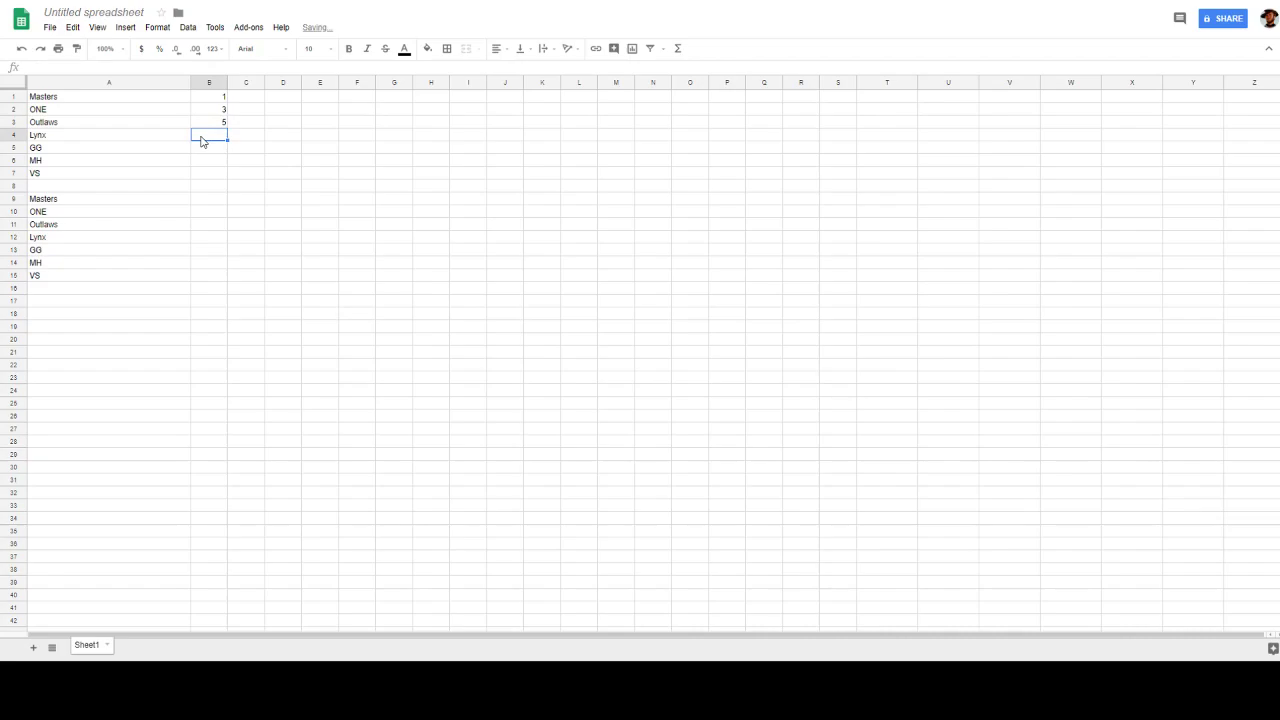
type("4")
left_click(296, 226)
Complete column B of the upper list with 7 for GG, 6 for MH and 2 for VS
left_click(210, 151)
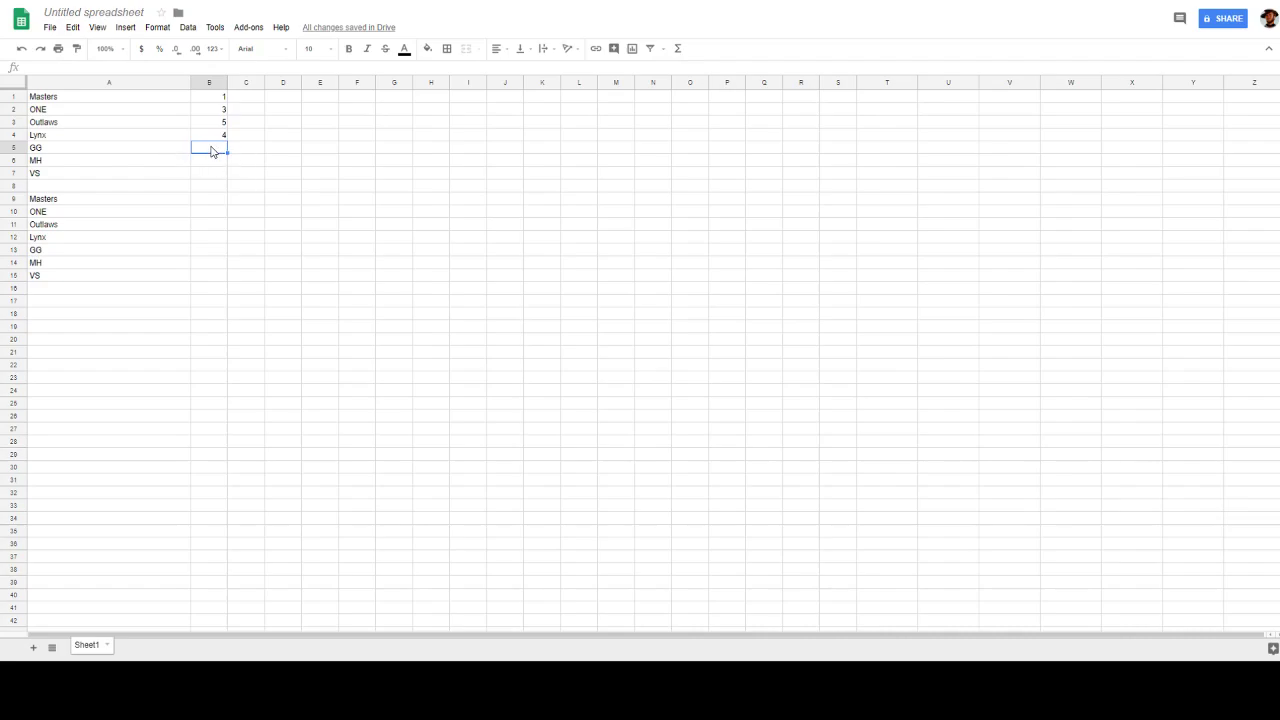
type("7")
key("Return")
type("6")
key("Return")
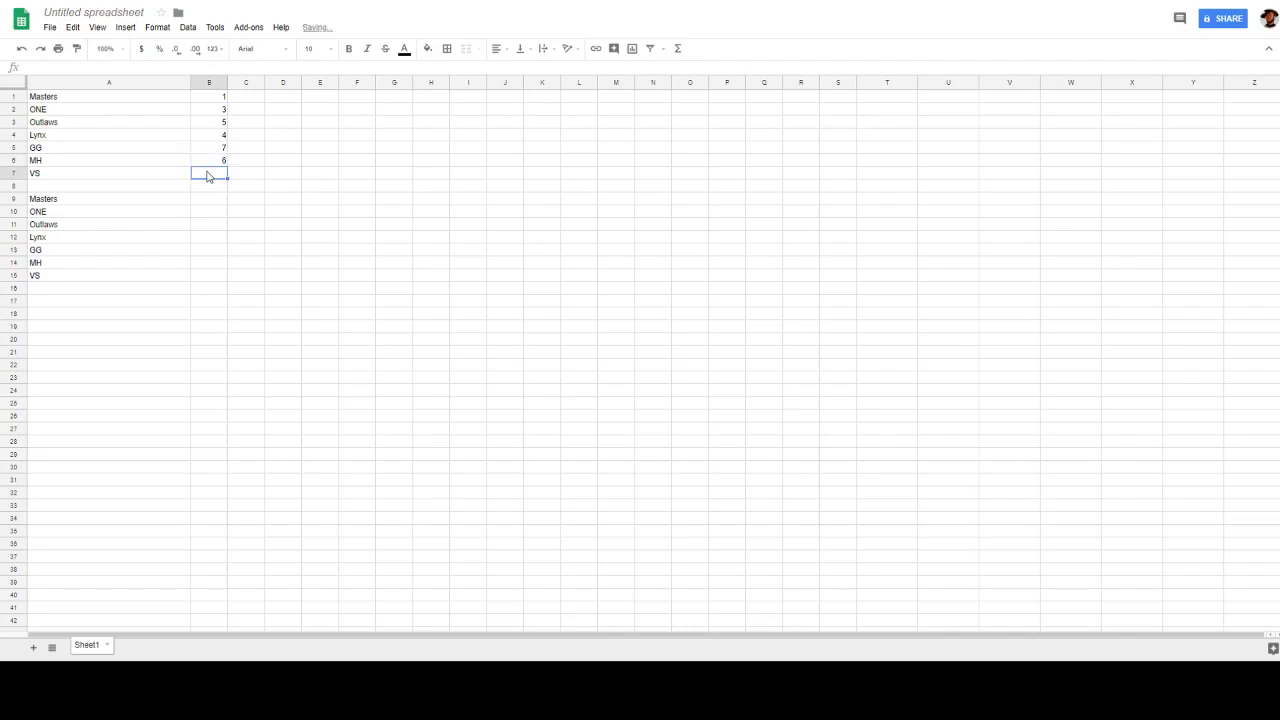
type("2")
left_click(324, 260)
left_click(259, 96)
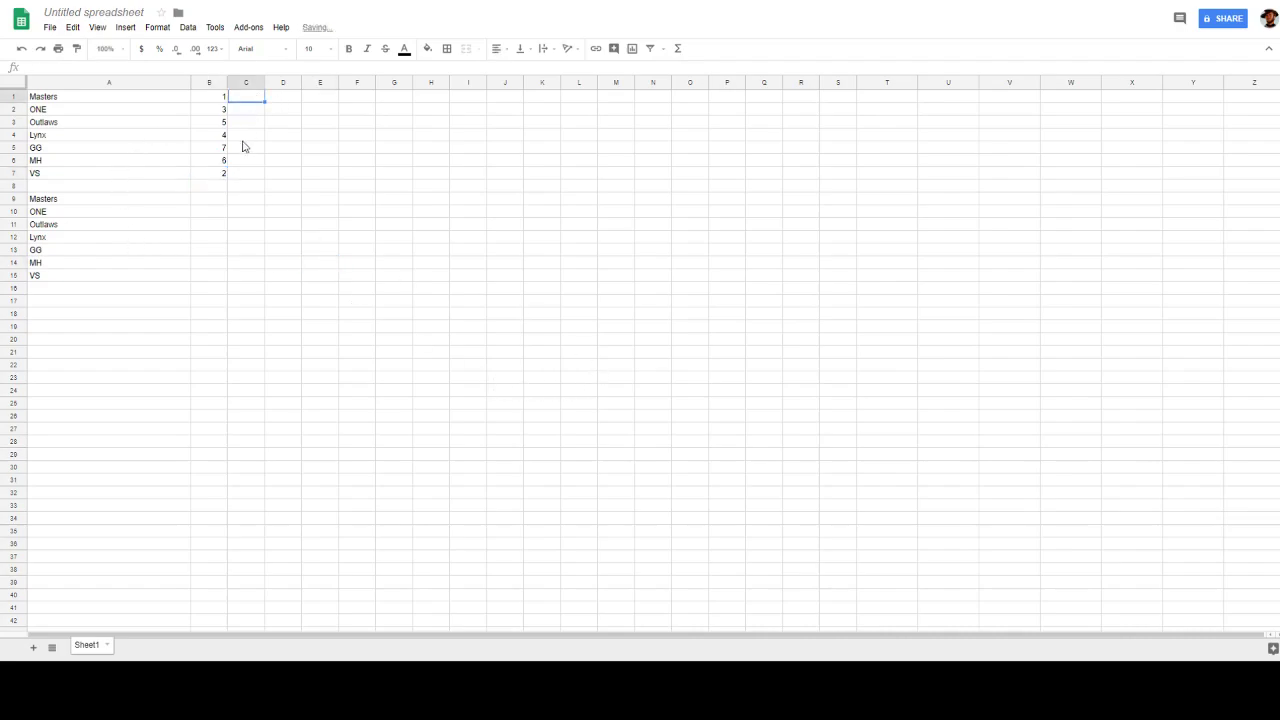
In column B of the lower list, enter 1 for Masters, 2 for ONE and 3 for GG
left_click(213, 200)
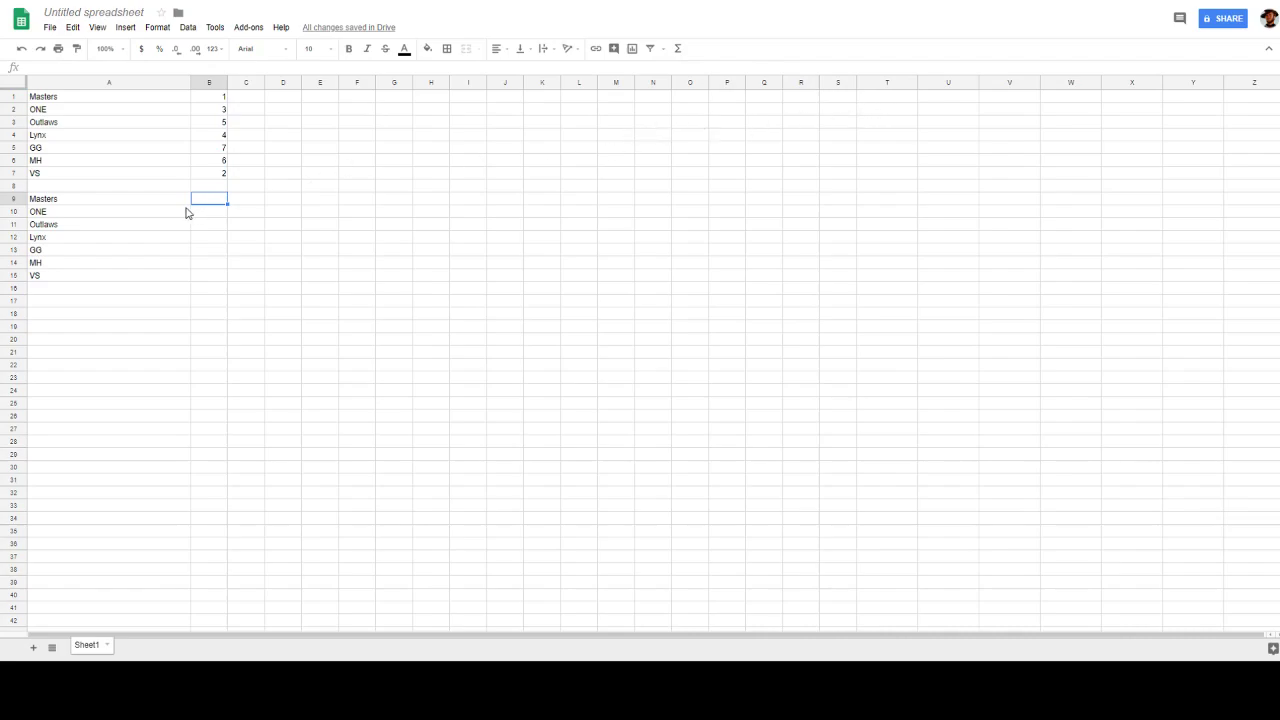
type("1")
key("Return")
type("2")
key("Return")
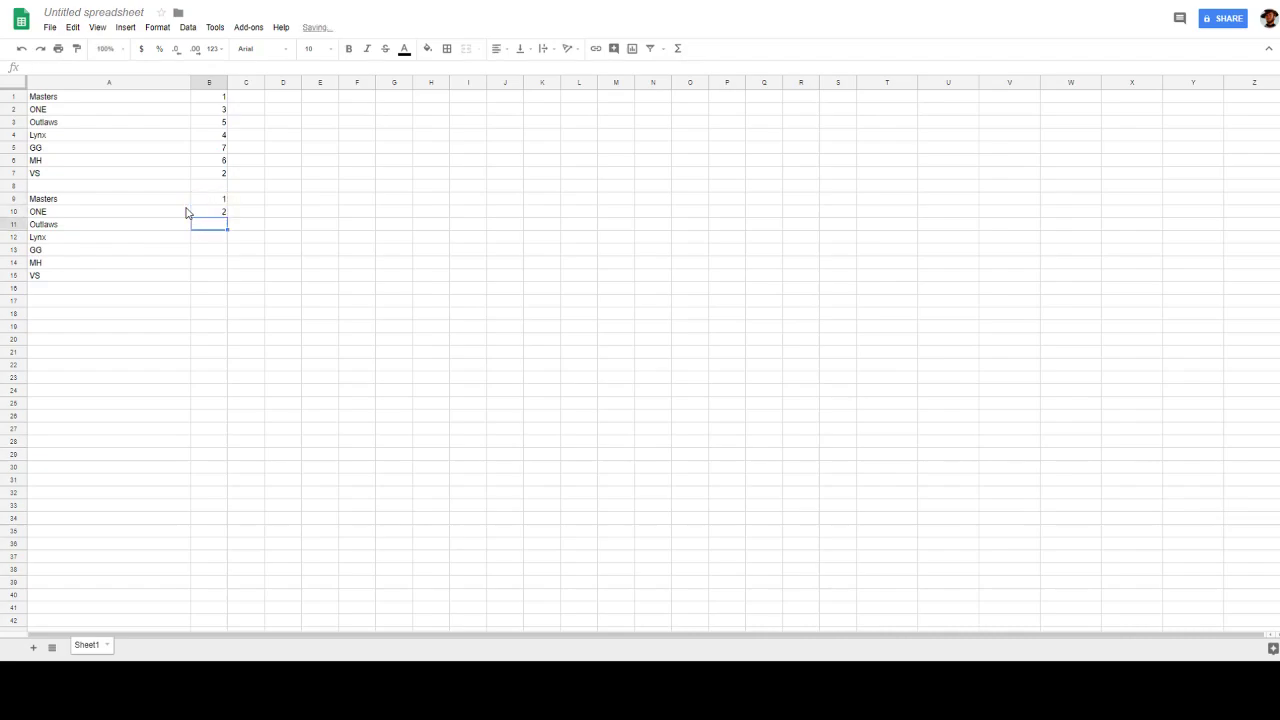
key("Down")
key("Down")
key("Down")
key("Up")
type("3")
key("Return")
Enter 4 for VS and 5 for Lynx in column B of the lower list
key("Up")
key("Down")
key("Down")
type("4")
key("Up")
key("Up")
key("Up")
type("5")
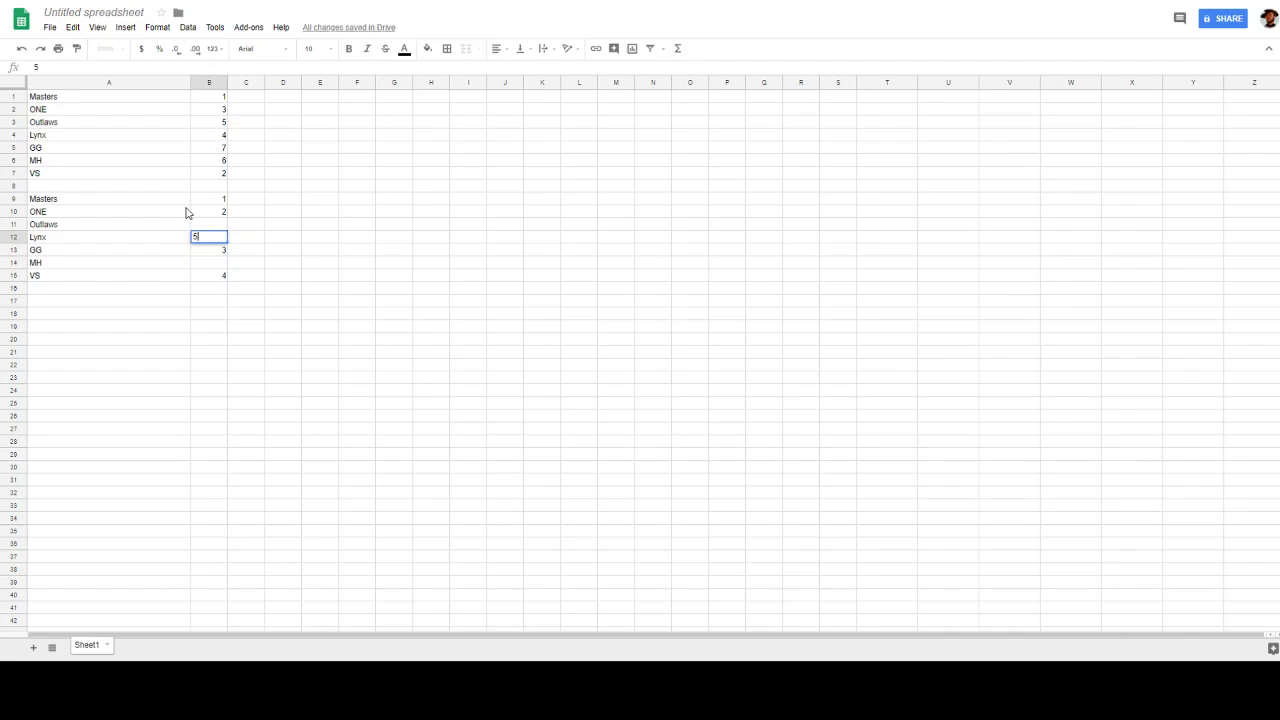
key("Left")
Complete column B of the lower list with 6 for MH and 7 for Outlaws
key("Down")
key("Down")
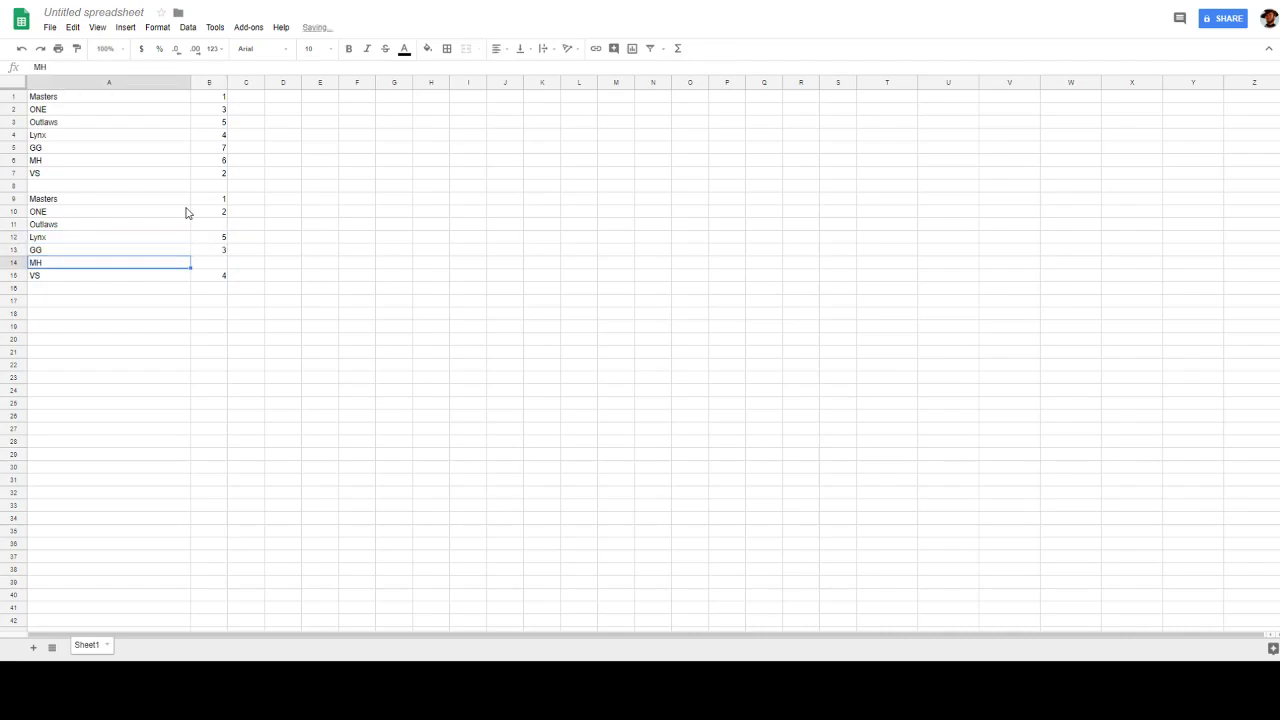
key("Right")
type("6")
key("Up")
key("Up")
key("Up")
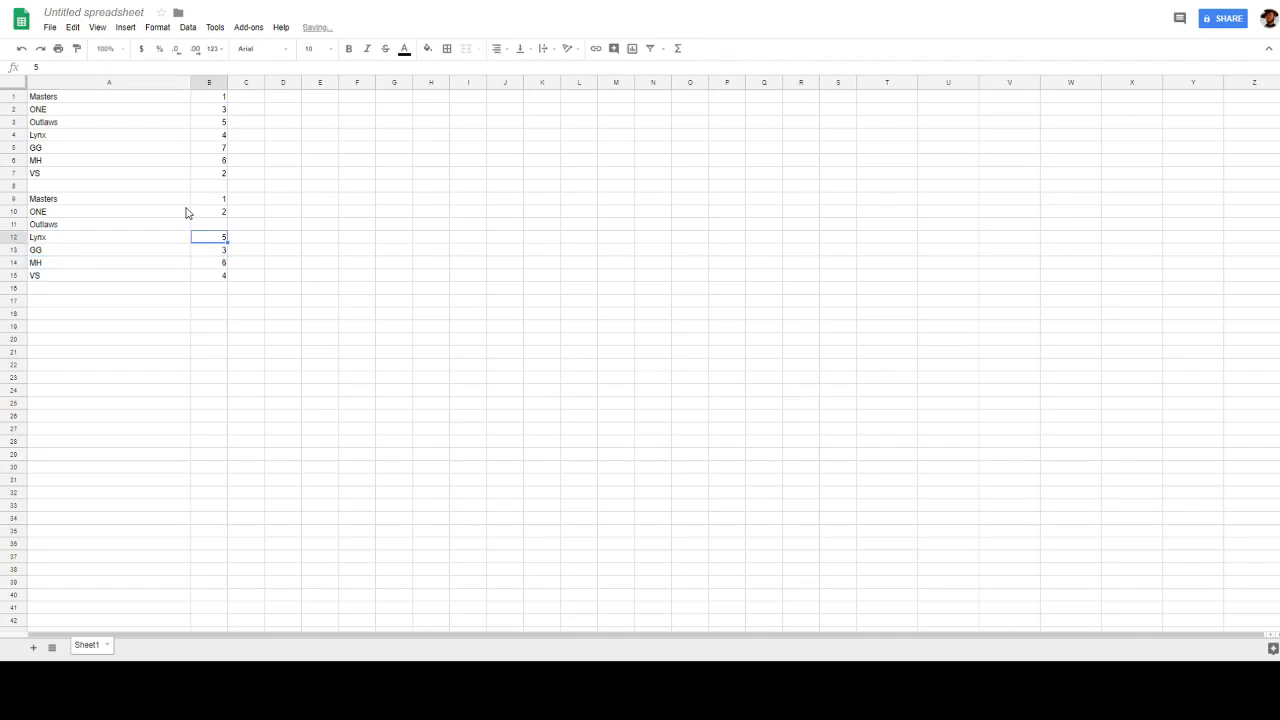
type("7")
left_click(453, 226)
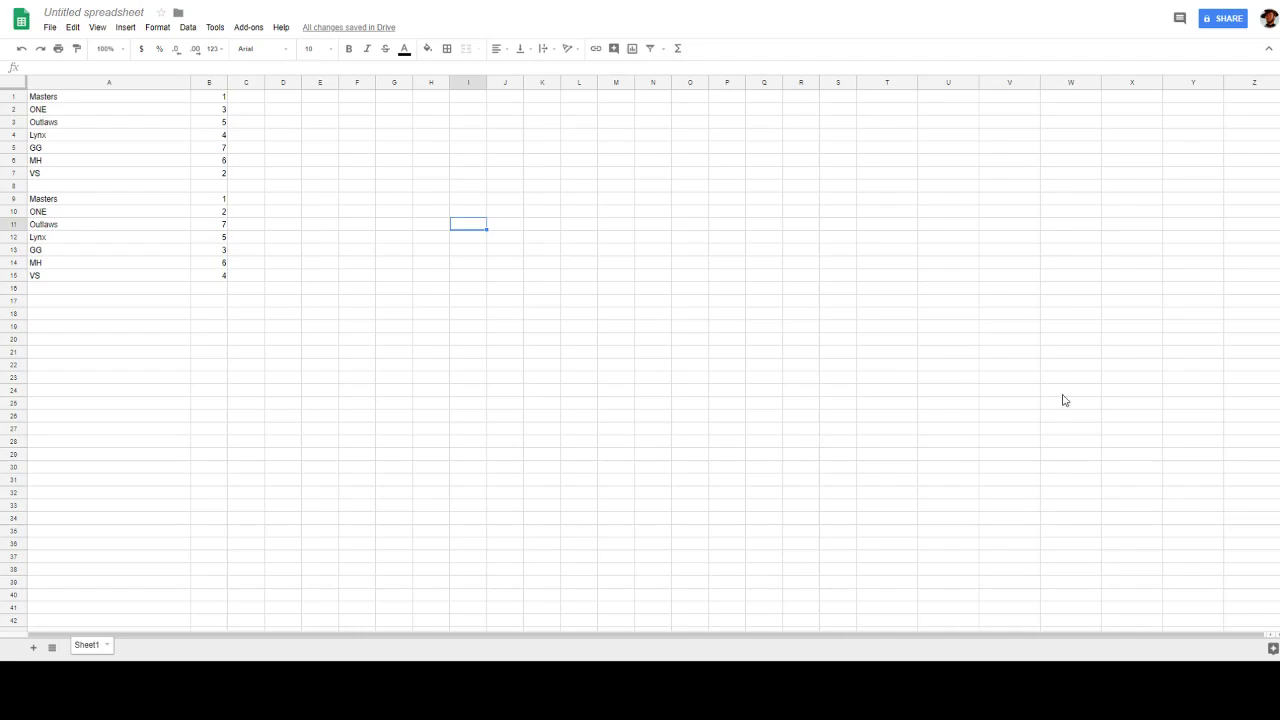
In column C of the upper list, enter 1 for Masters, 2 for Lynx and 3 for GG
left_click(254, 102)
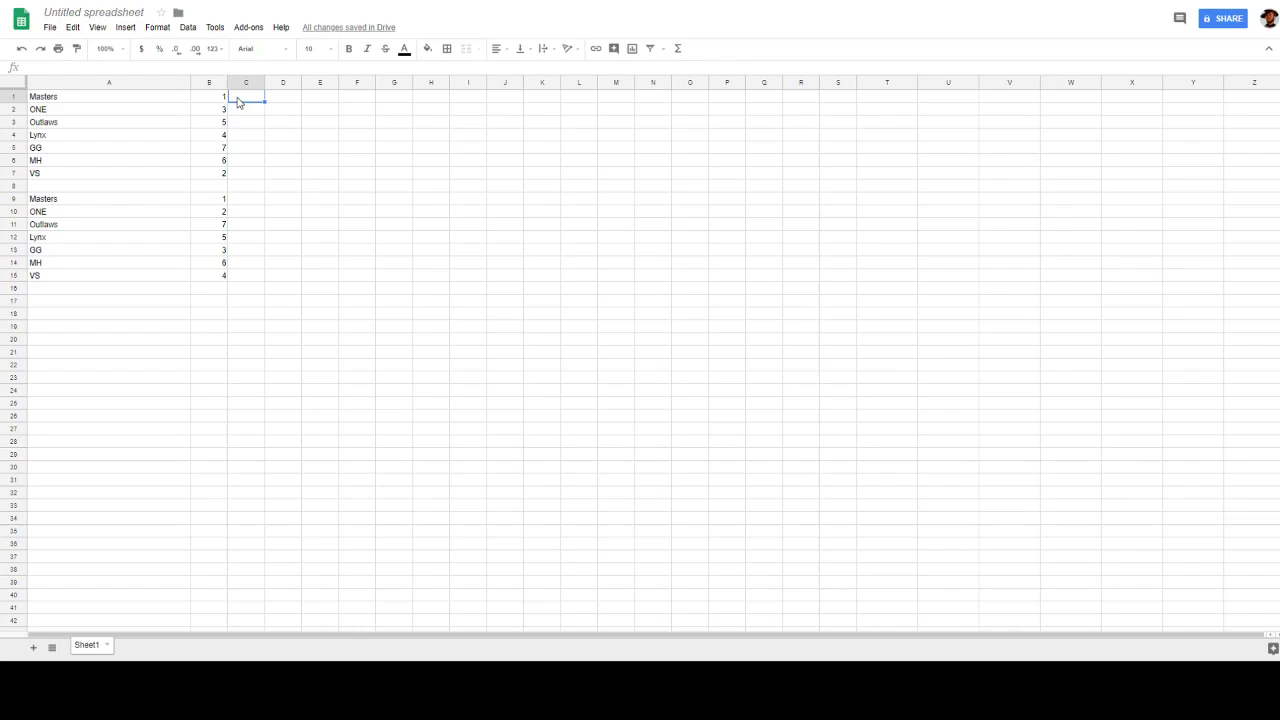
type("1")
key("Return")
key("Down")
key("Down")
type("2")
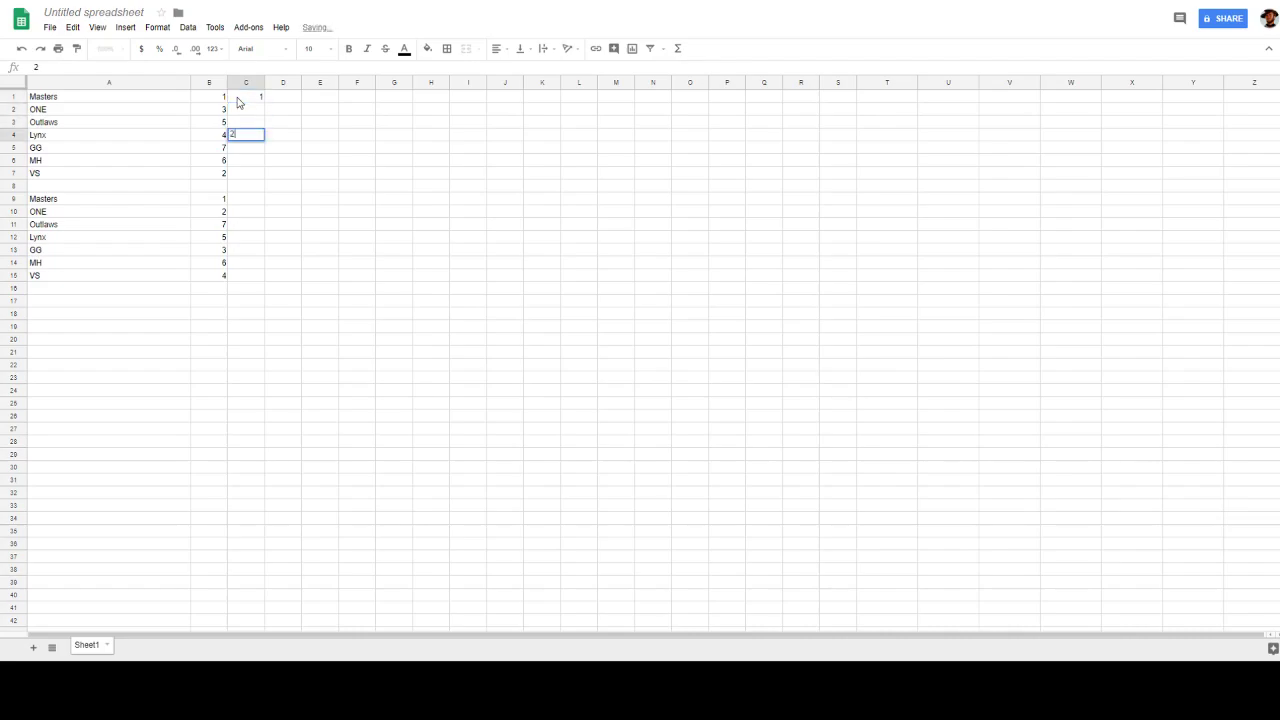
key("Return")
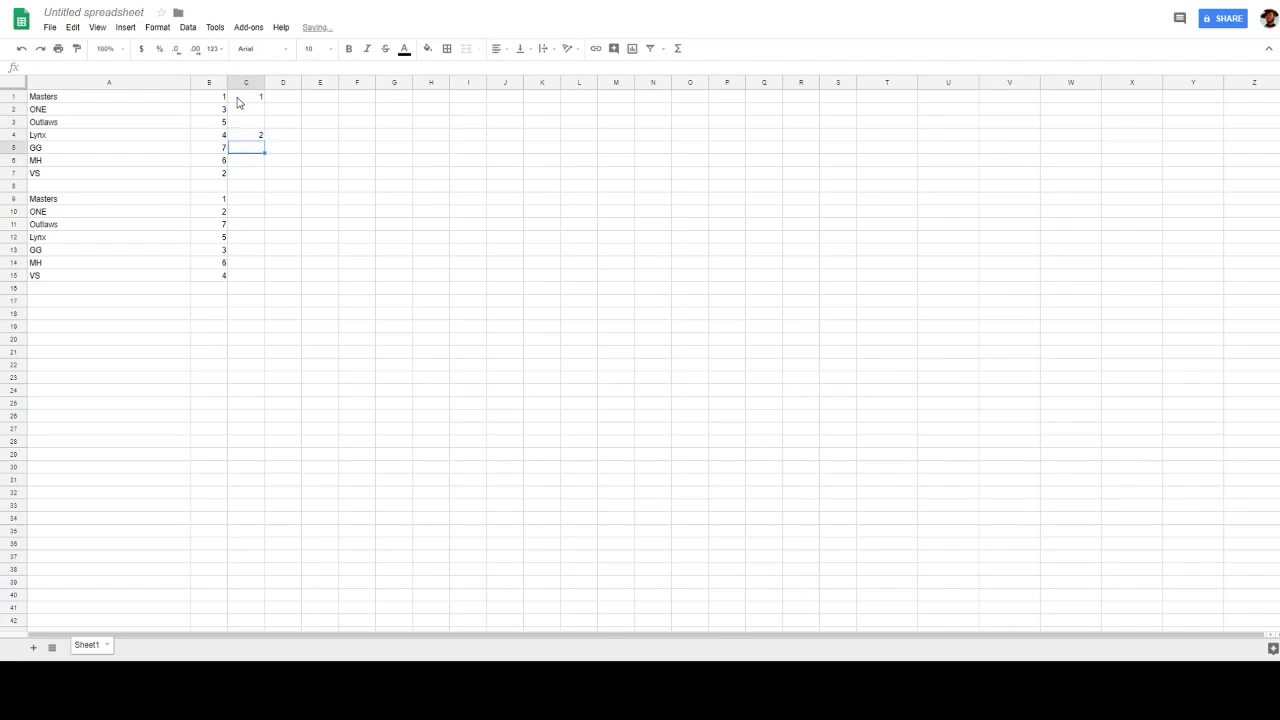
type("3")
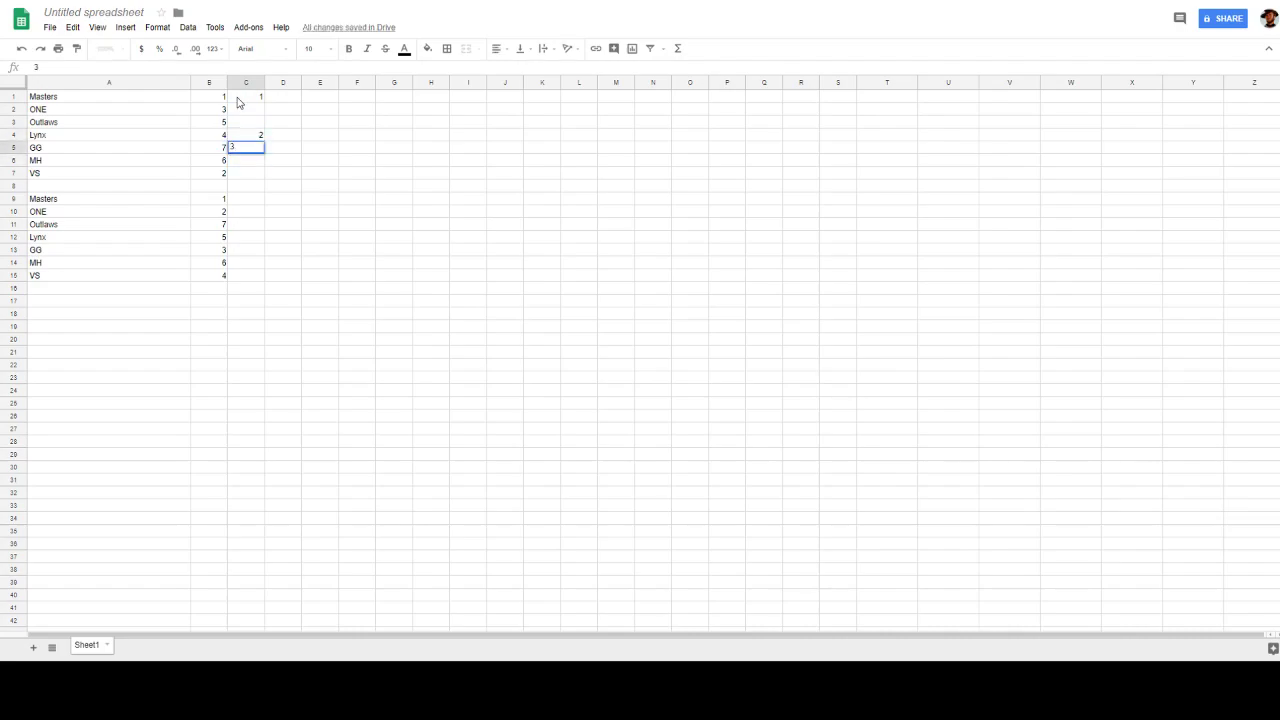
Enter 4 for ONE and 5 for Outlaws in column C of the upper list
left_click(238, 106)
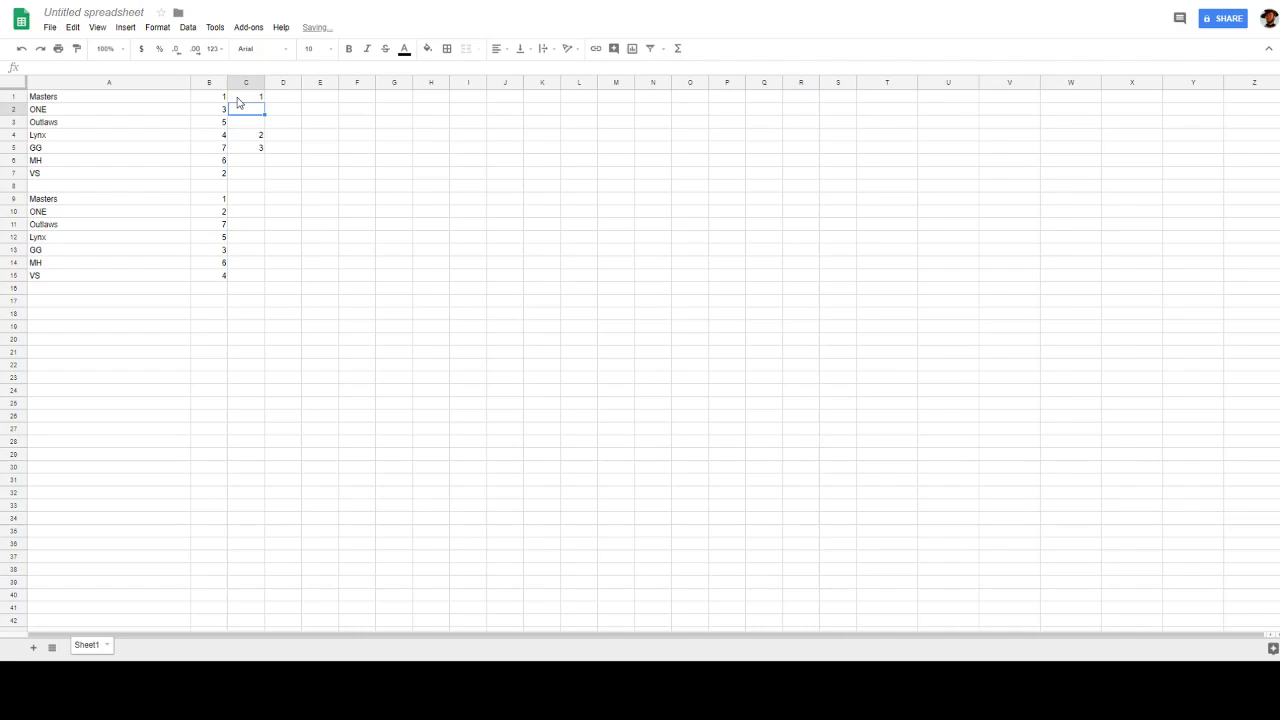
type("4")
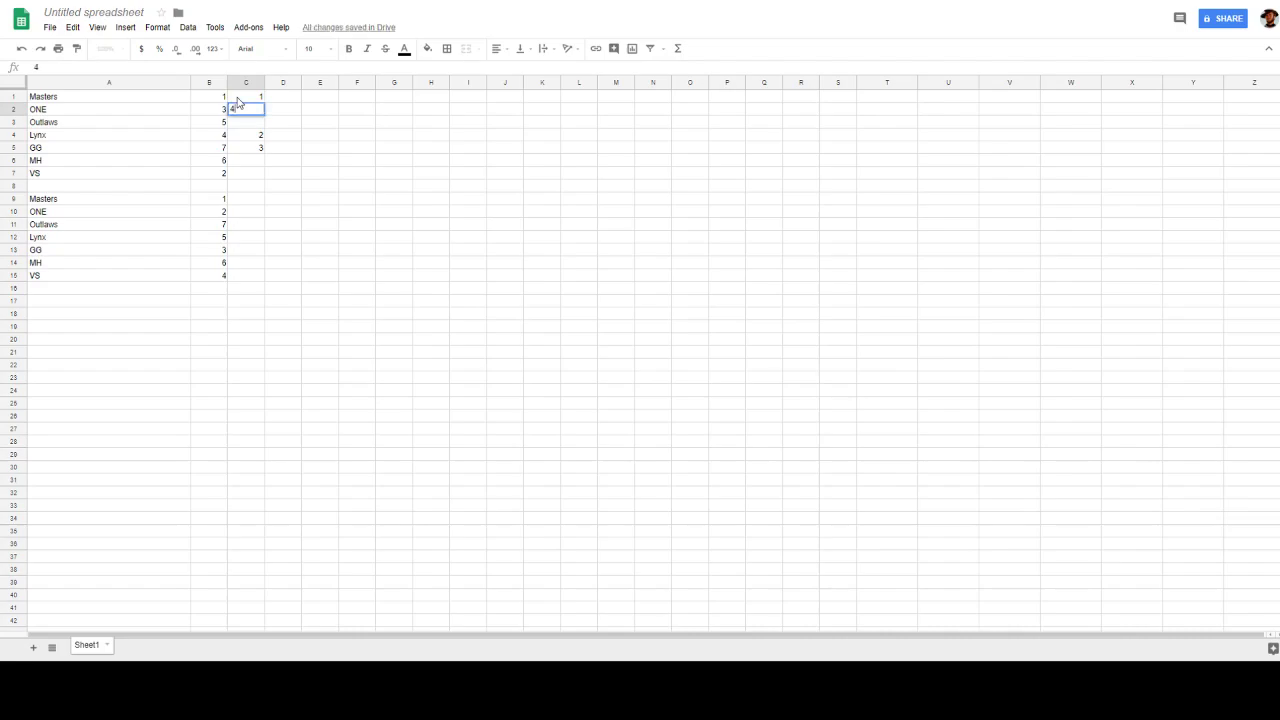
key("Left")
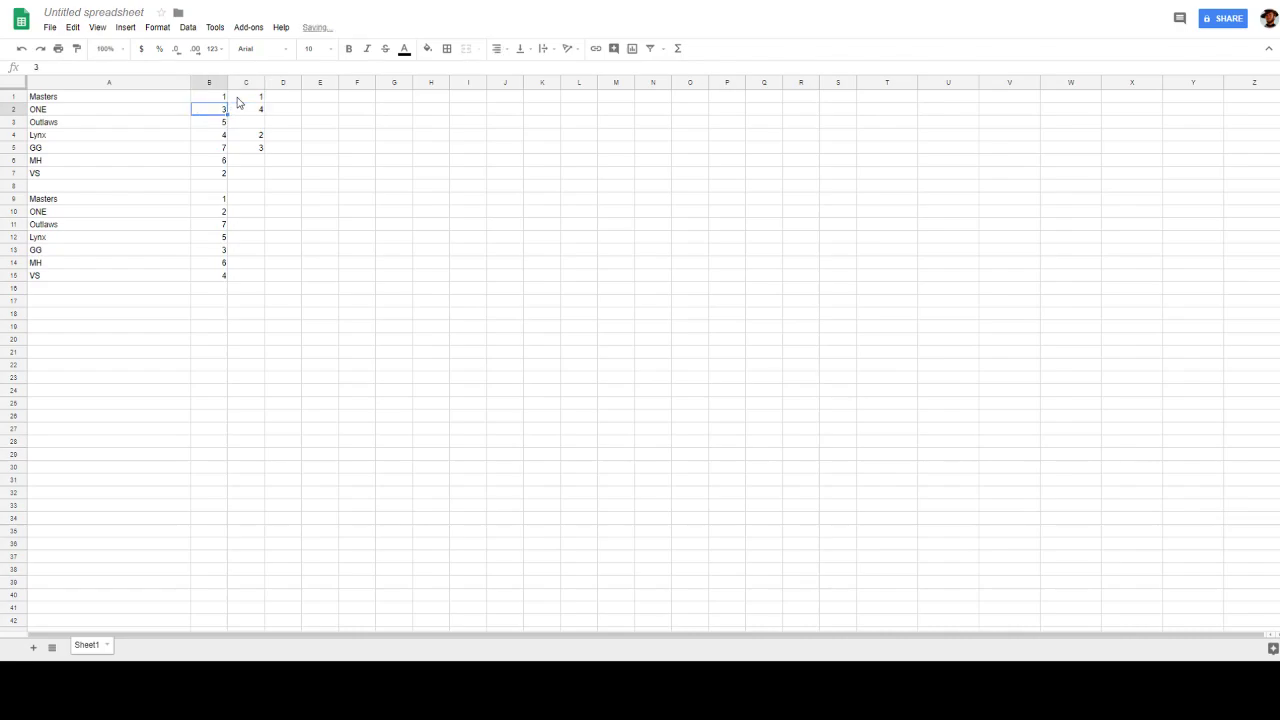
key("Right")
key("Down")
type("5")
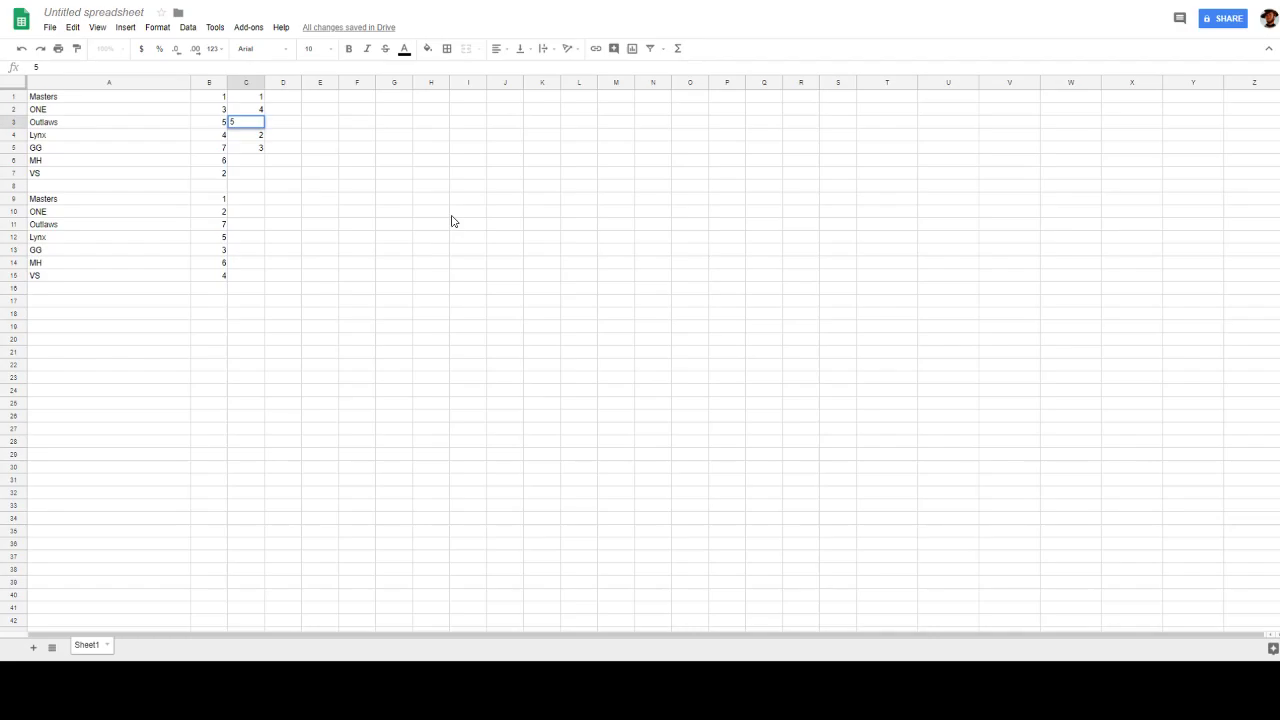
Complete column C of the upper list with 6 for VS and 7 for MH
key("Down")
key("Down")
key("Down")
key("Down")
type("6")
key("Up")
type("7")
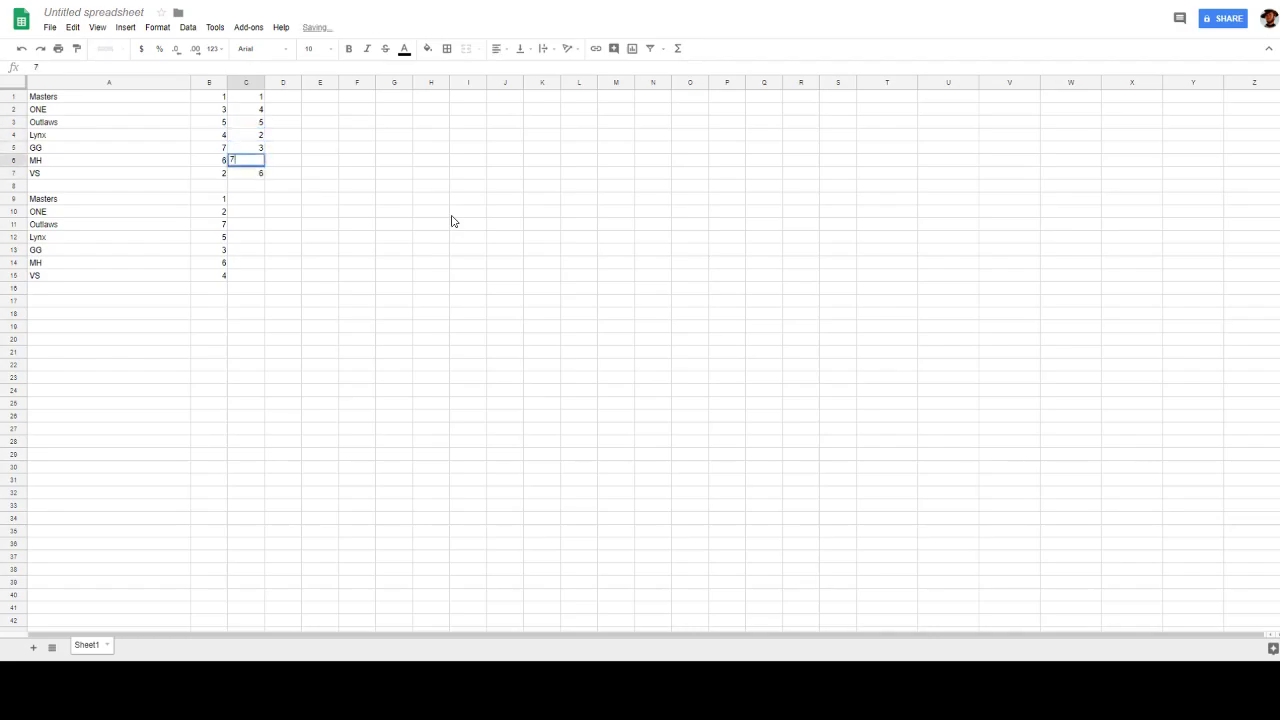
left_click(532, 291)
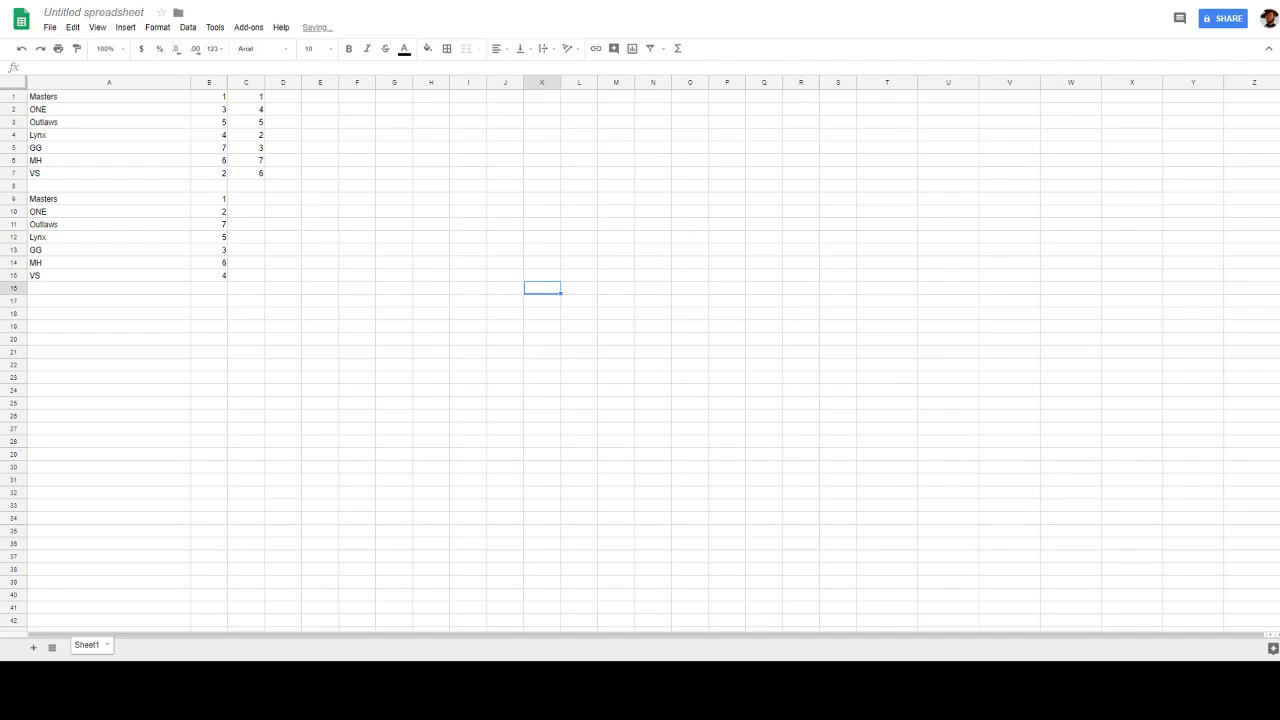
Enter 1 for Masters and 2 for GG in column C of the lower list
left_click(262, 202)
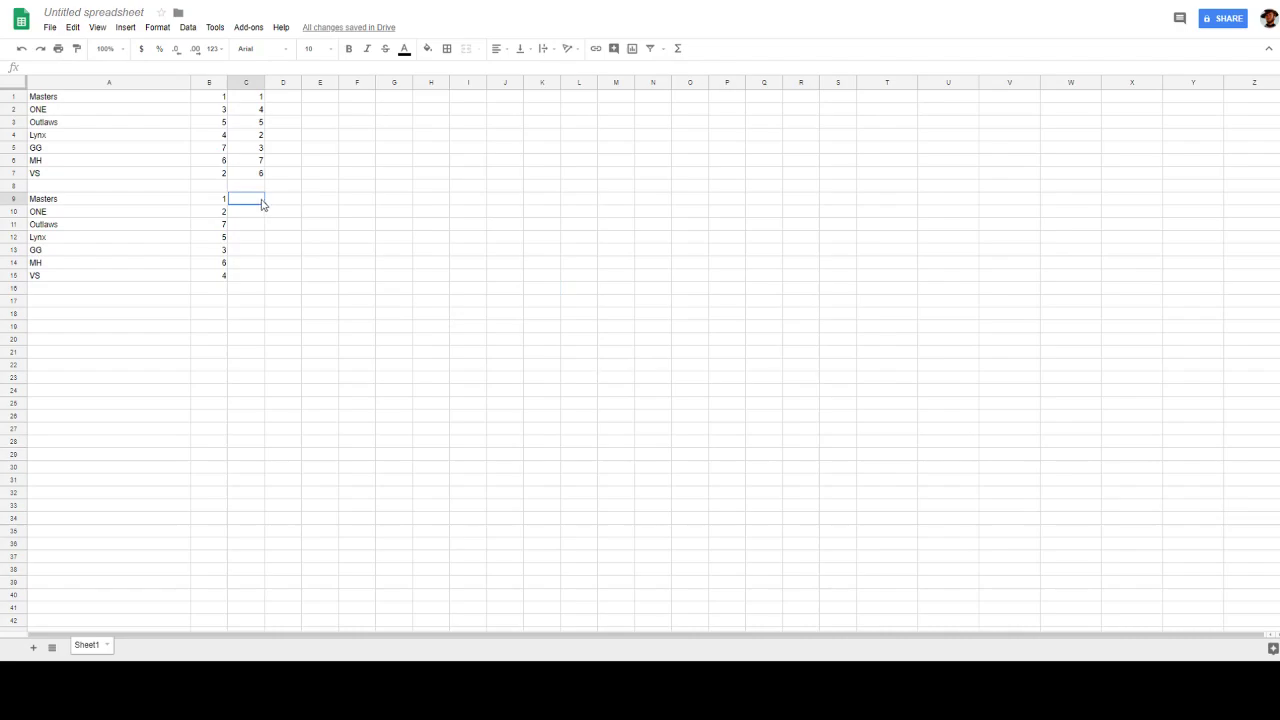
type("1")
key("Return")
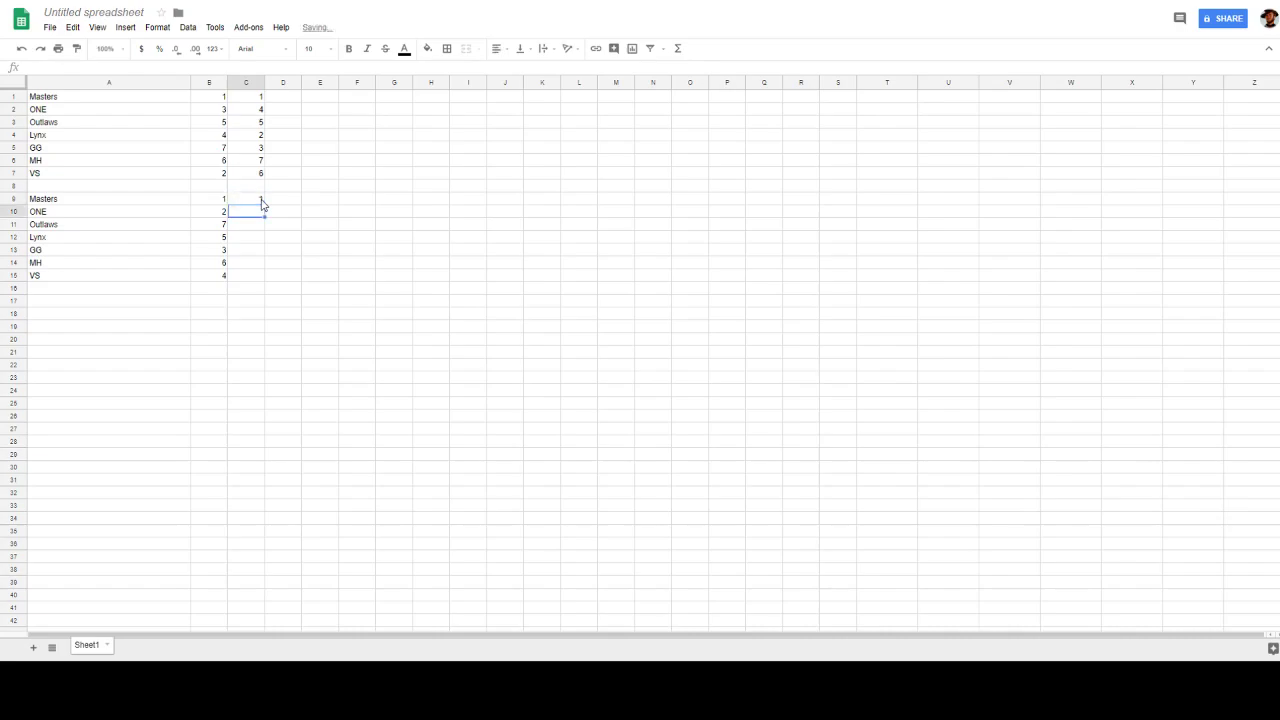
key("Left")
key("Left")
key("Down")
key("Down")
key("Down")
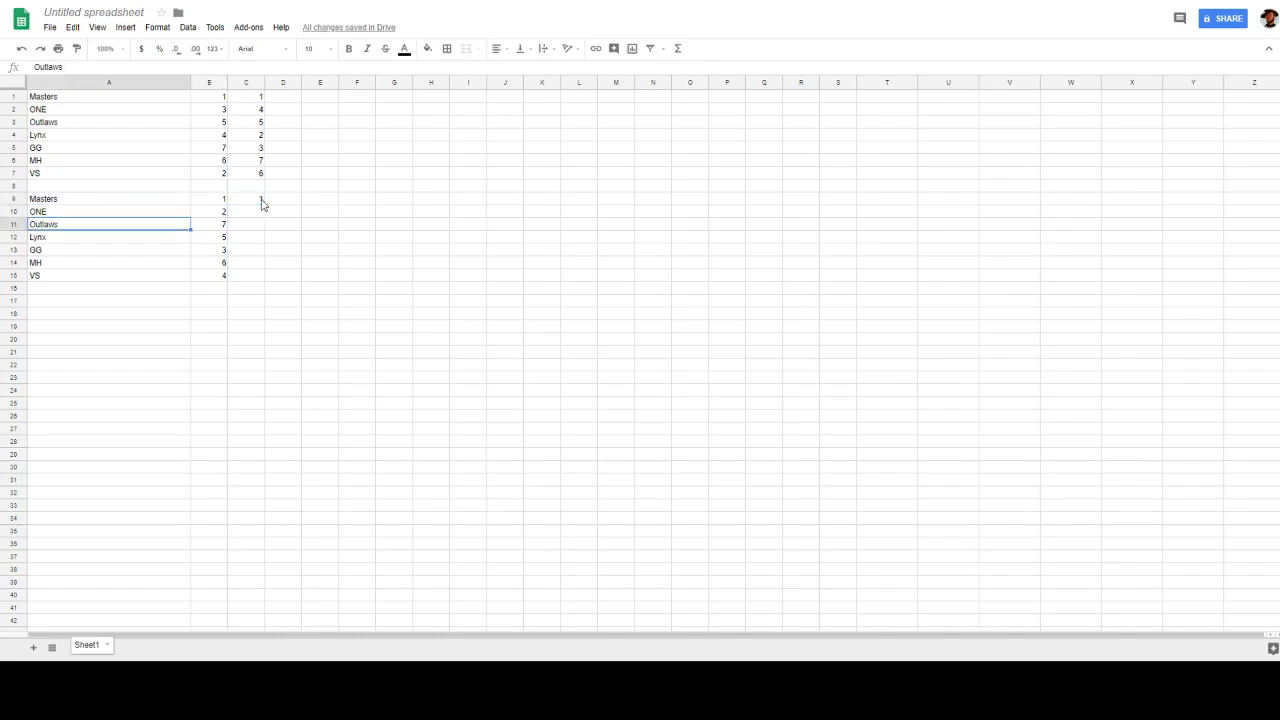
key("Right")
key("Right")
type("2")
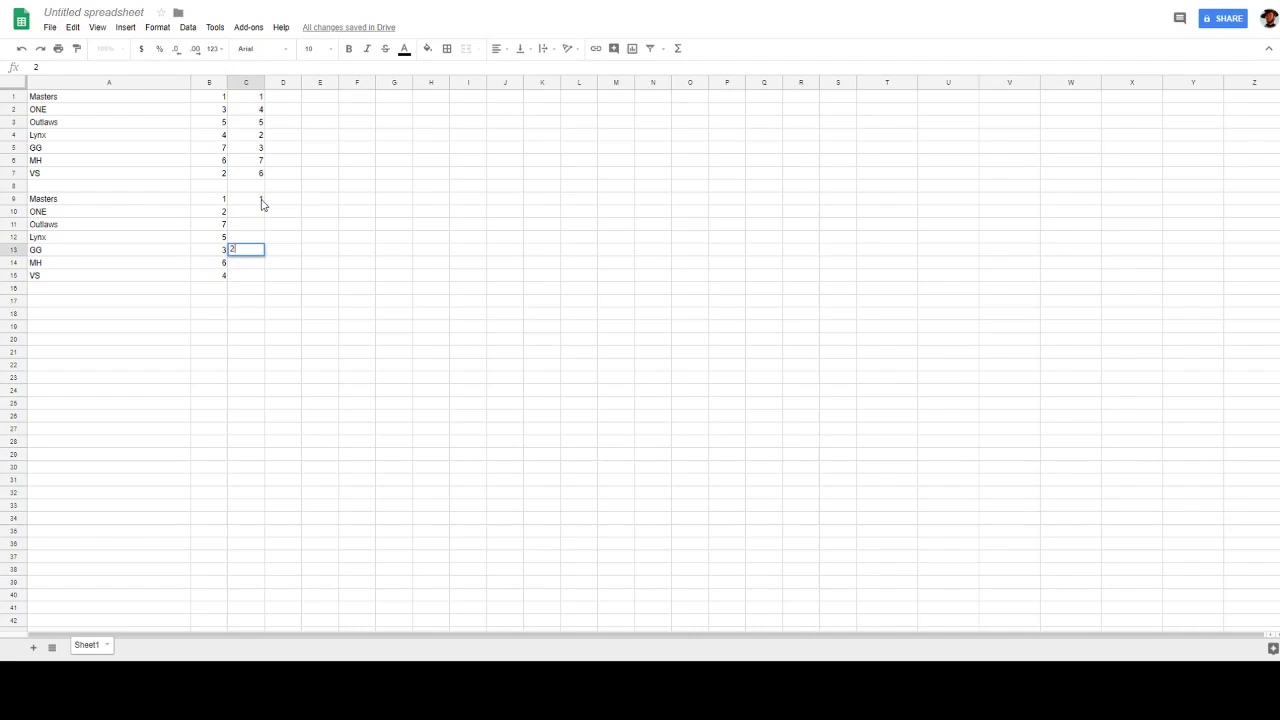
Enter 2 for ONE and 3 for Lynx in column C of the lower list
key("Up")
key("Up")
key("Up")
type("2")
key("Down")
key("Down")
type("3")
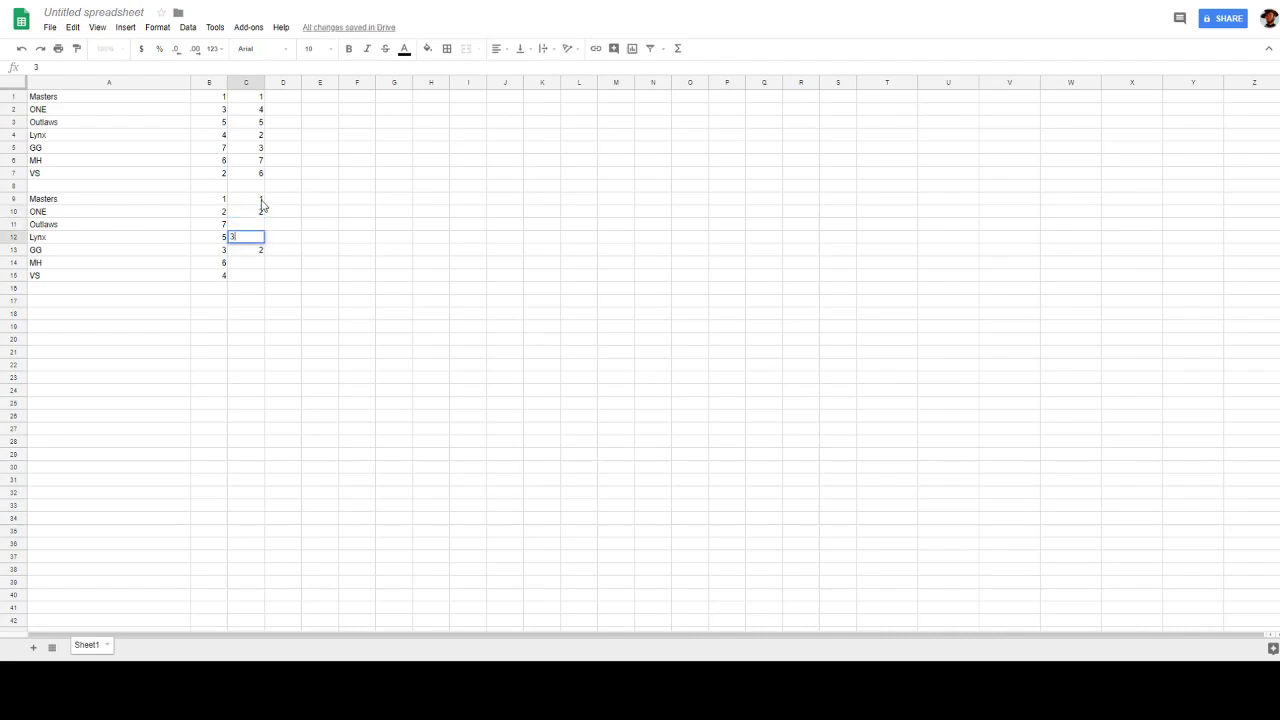
In column C of the lower list, set ONE to 3, Lynx to 4 and VS to 5
left_click(259, 213)
type("3")
left_click(250, 236)
type("4")
key("Down")
key("Down")
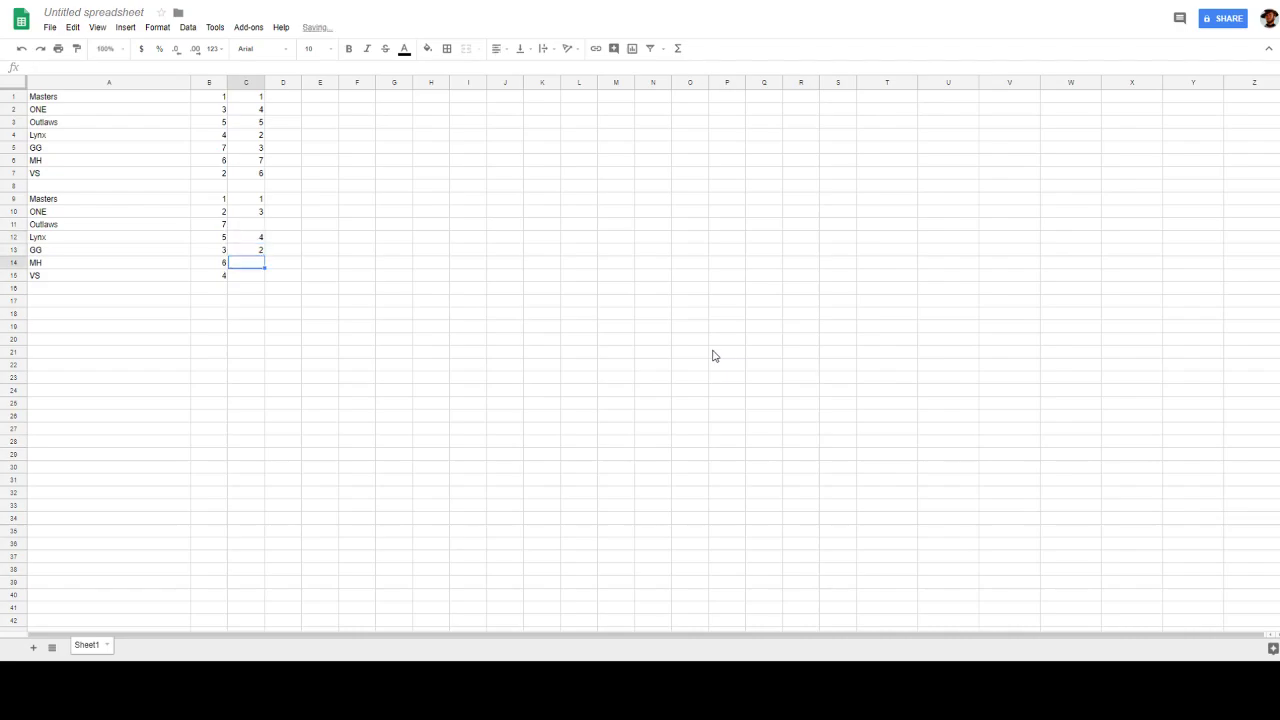
key("Down")
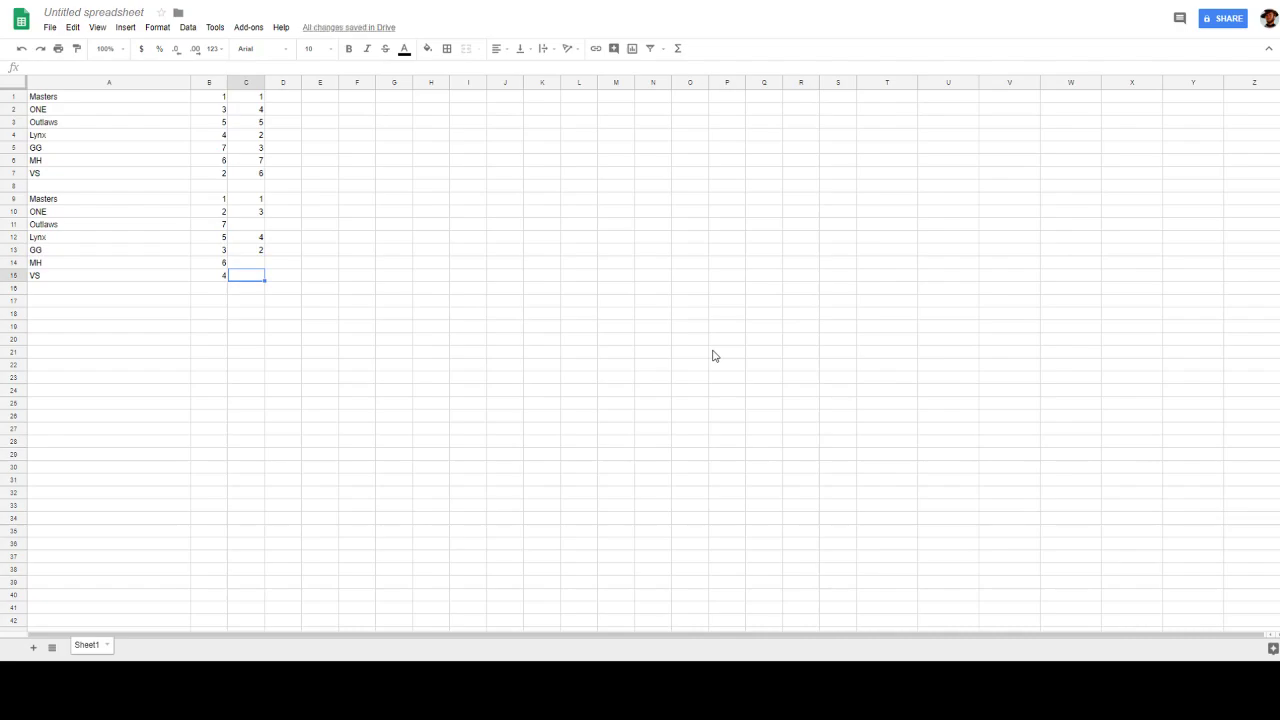
type("5")
Complete column C of the lower list with 6 for Outlaws and 7 for MH
key("Up")
key("Up")
key("Up")
key("Up")
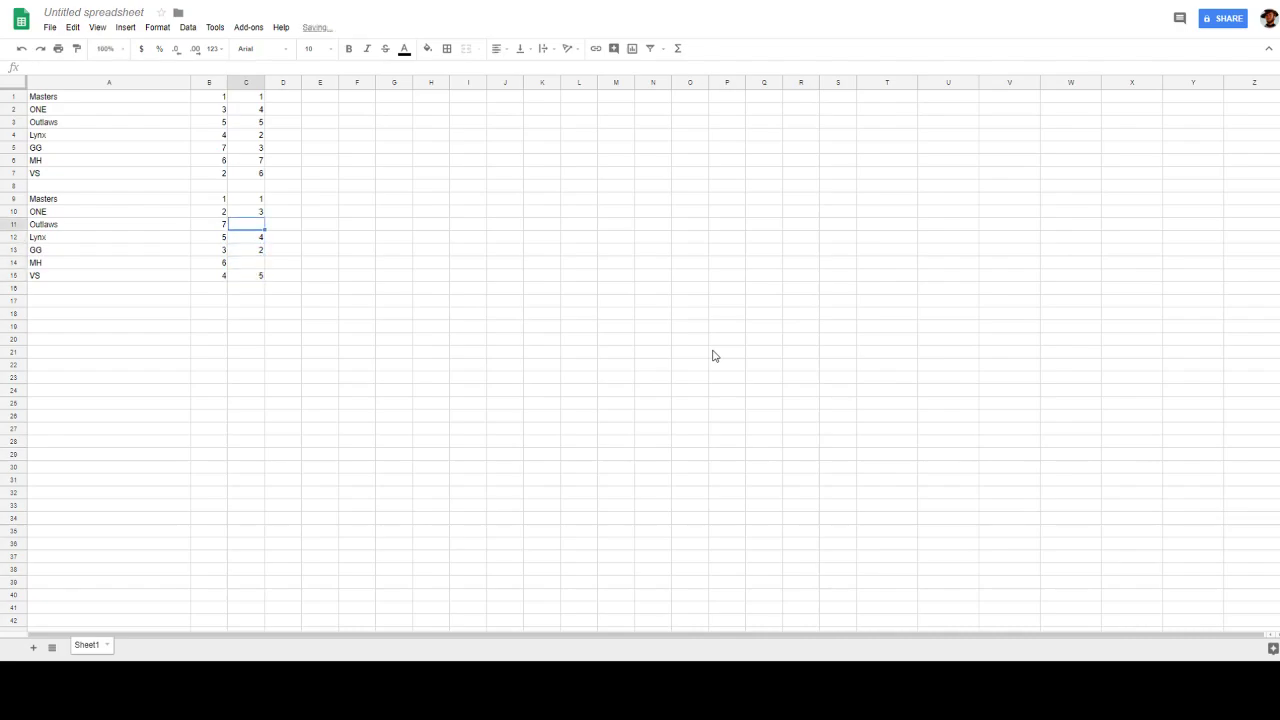
type("5")
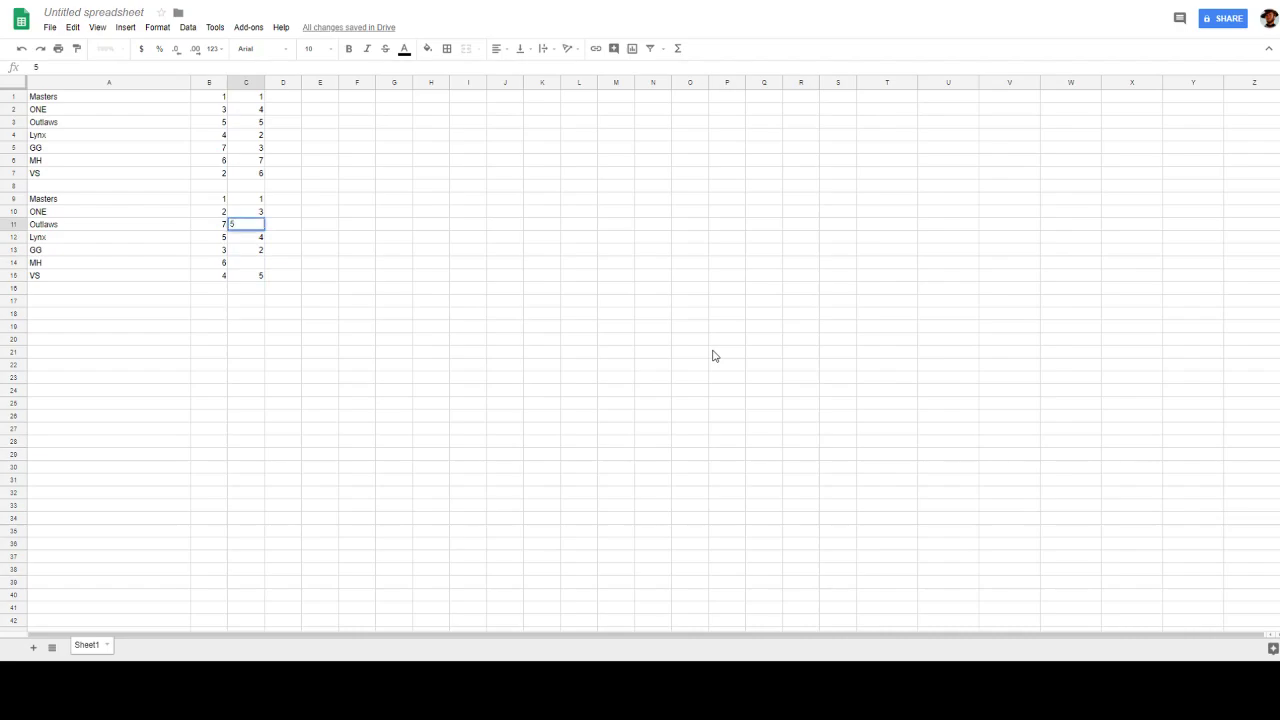
key("BackSpace")
type("6")
key("Return")
key("Down")
key("Down")
type("7")
left_click(714, 345)
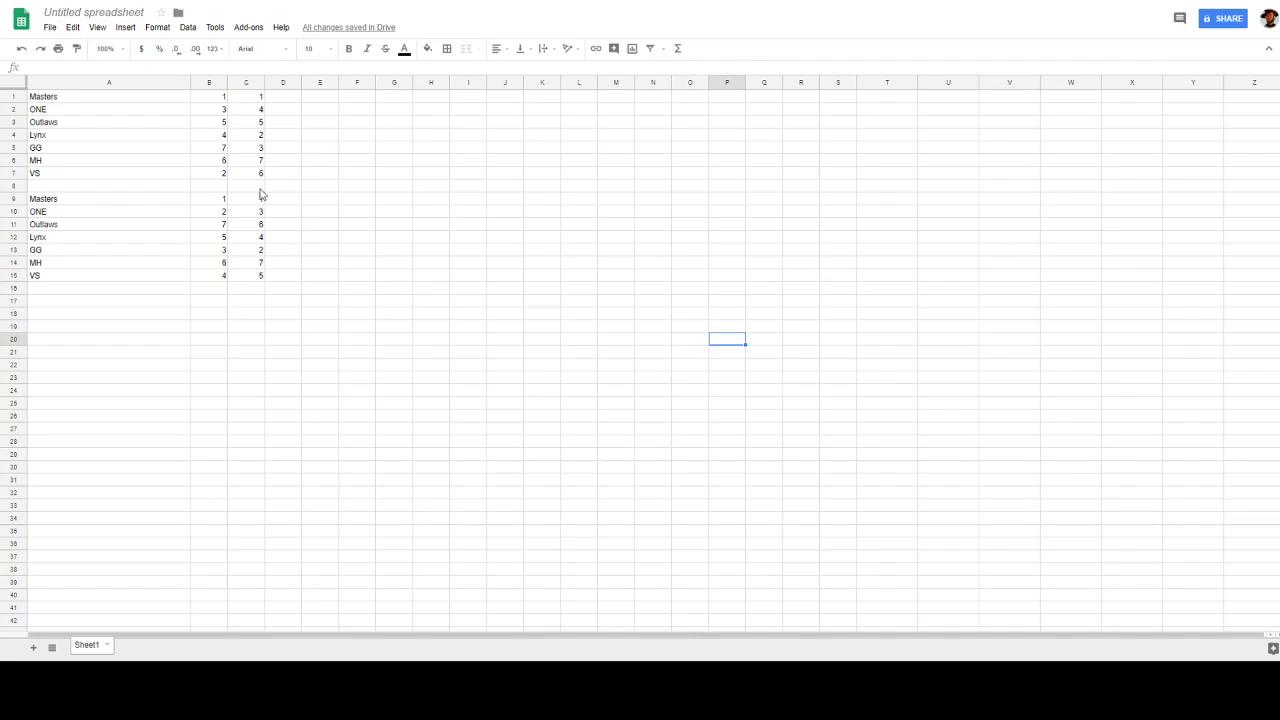
Enter 1 for Masters and 2 for Lynx in column D of the upper list
left_click(276, 100)
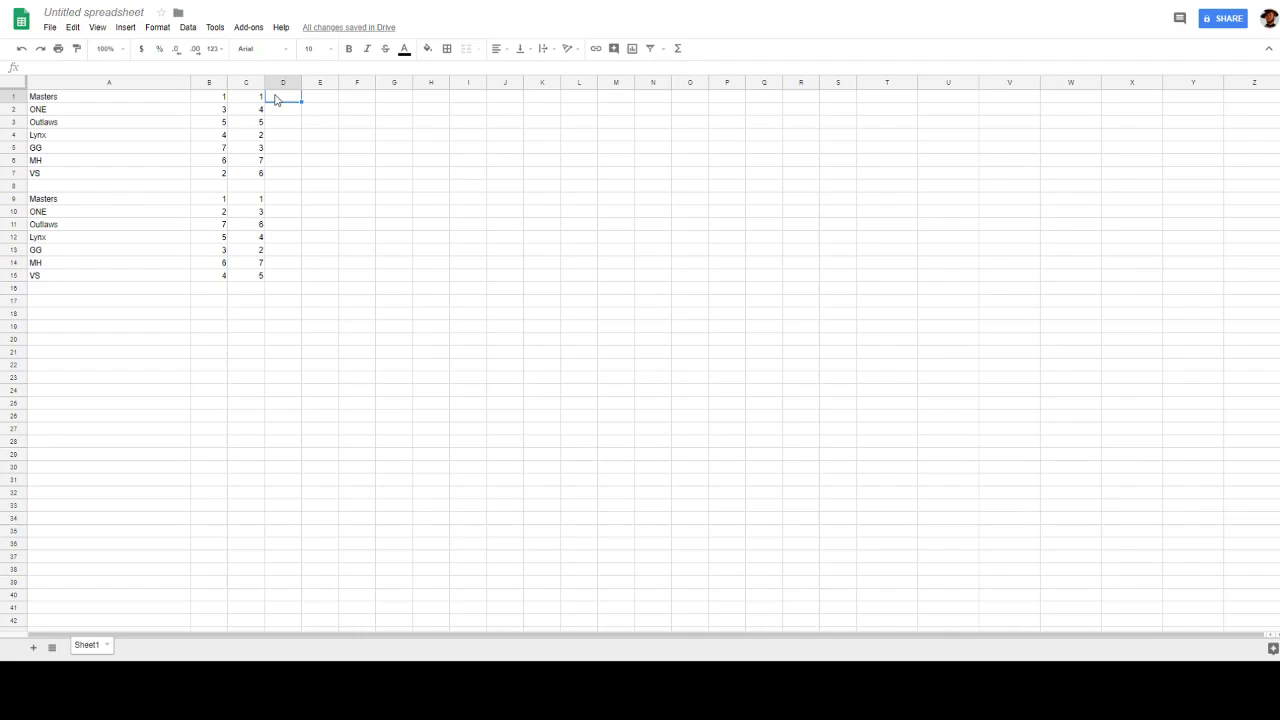
type("1")
key("Down")
key("Down")
key("Down")
type("2")
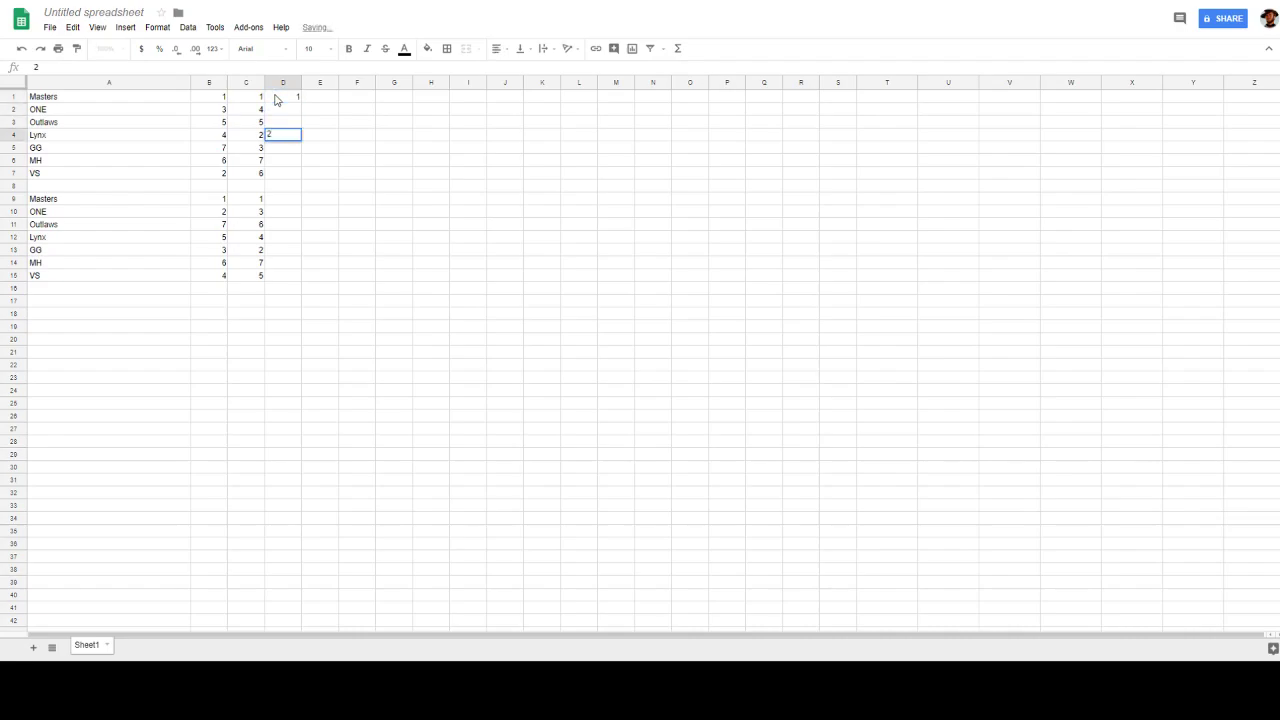
Enter 3 for ONE and 4 for GG in column D of the upper list
key("Up")
key("Up")
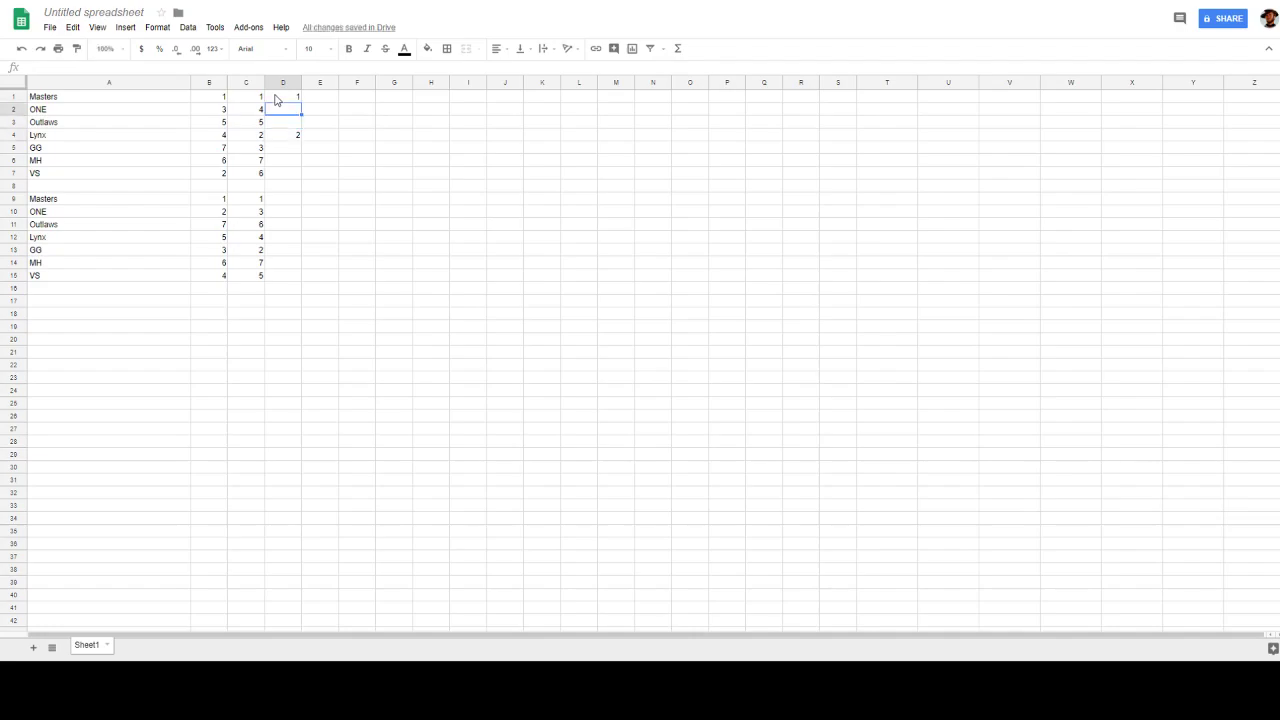
type("3")
key("Return")
key("Down")
key("Down")
key("Down")
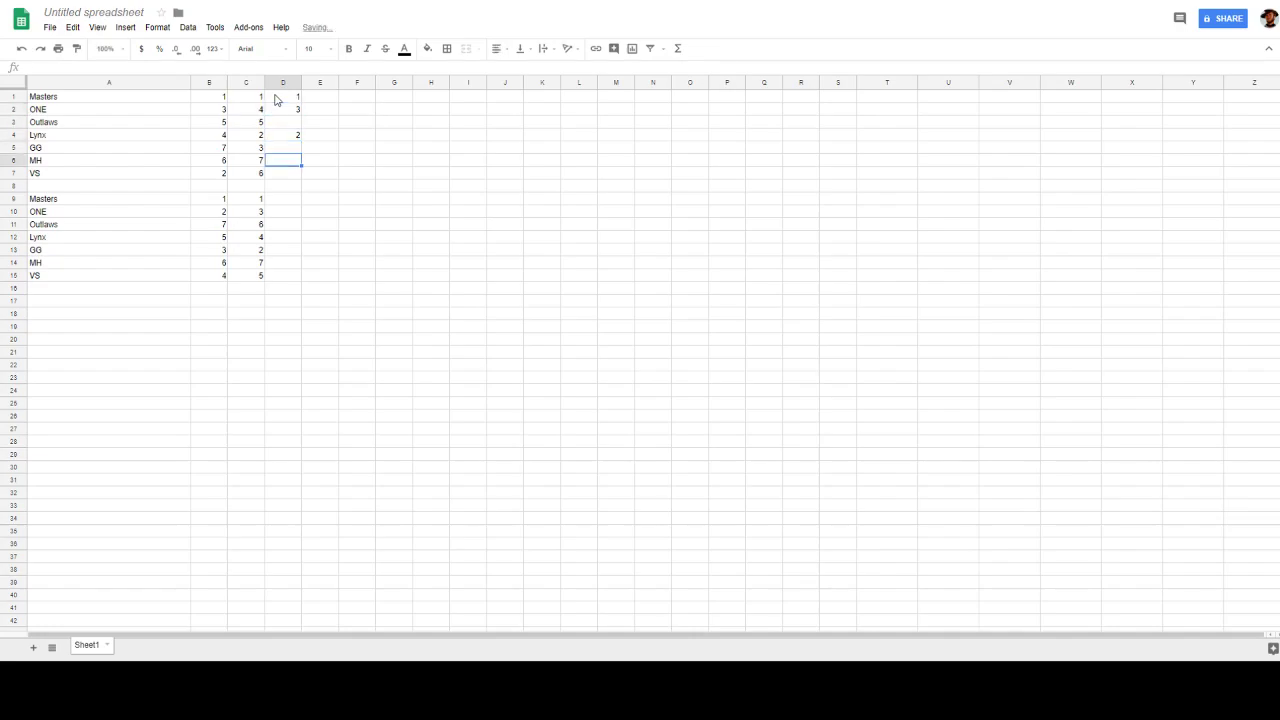
key("Up")
type("4")
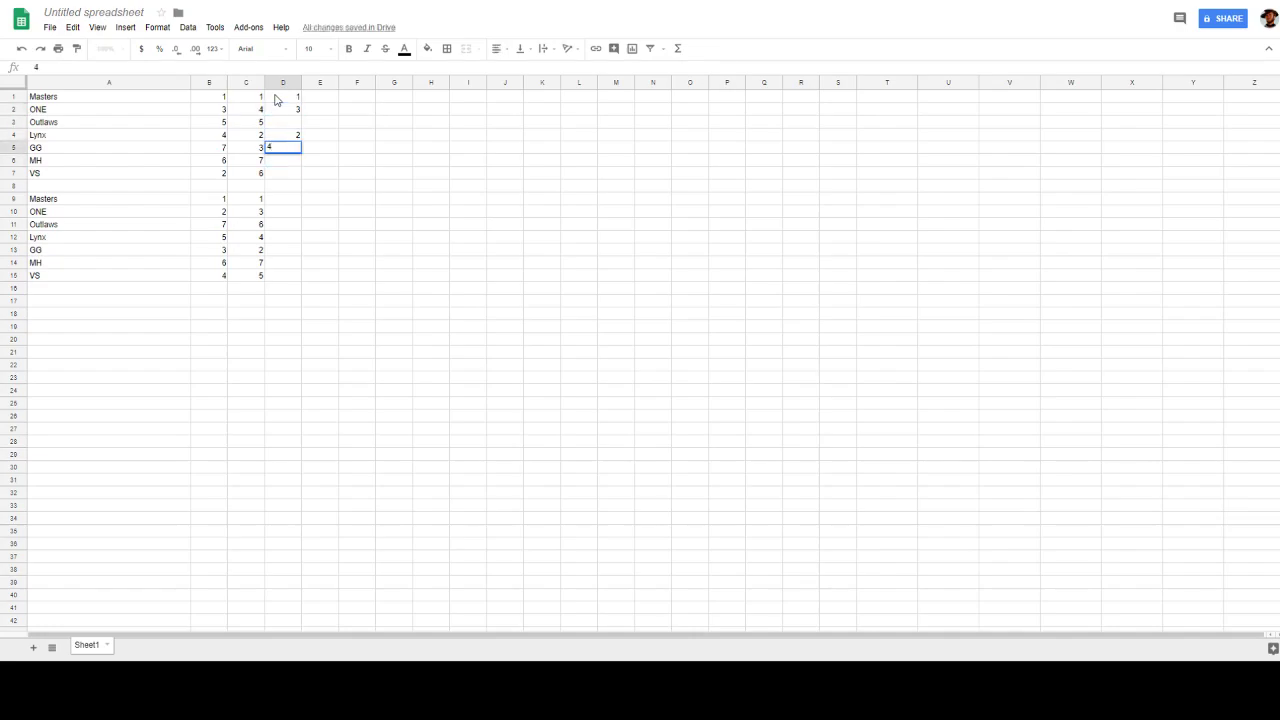
key("Return")
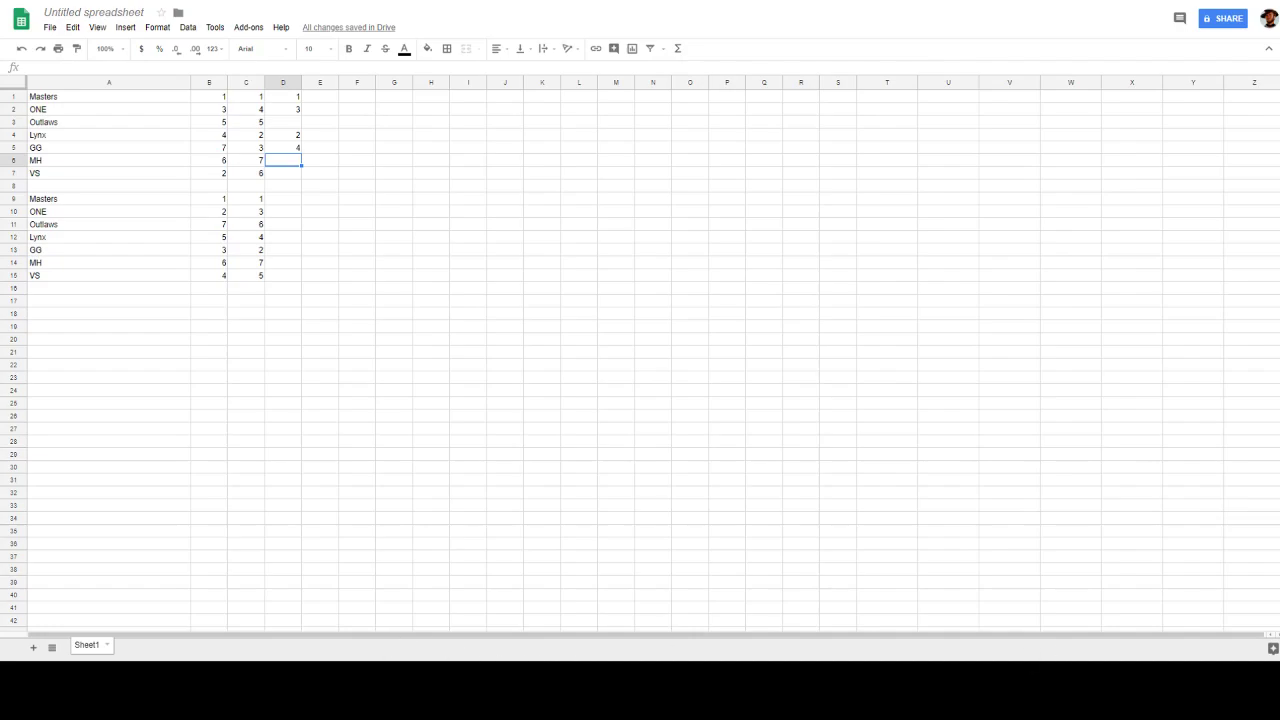
Complete column D of the upper list with 5 for Outlaws, 6 for MH and 7 for VS
left_click(300, 123)
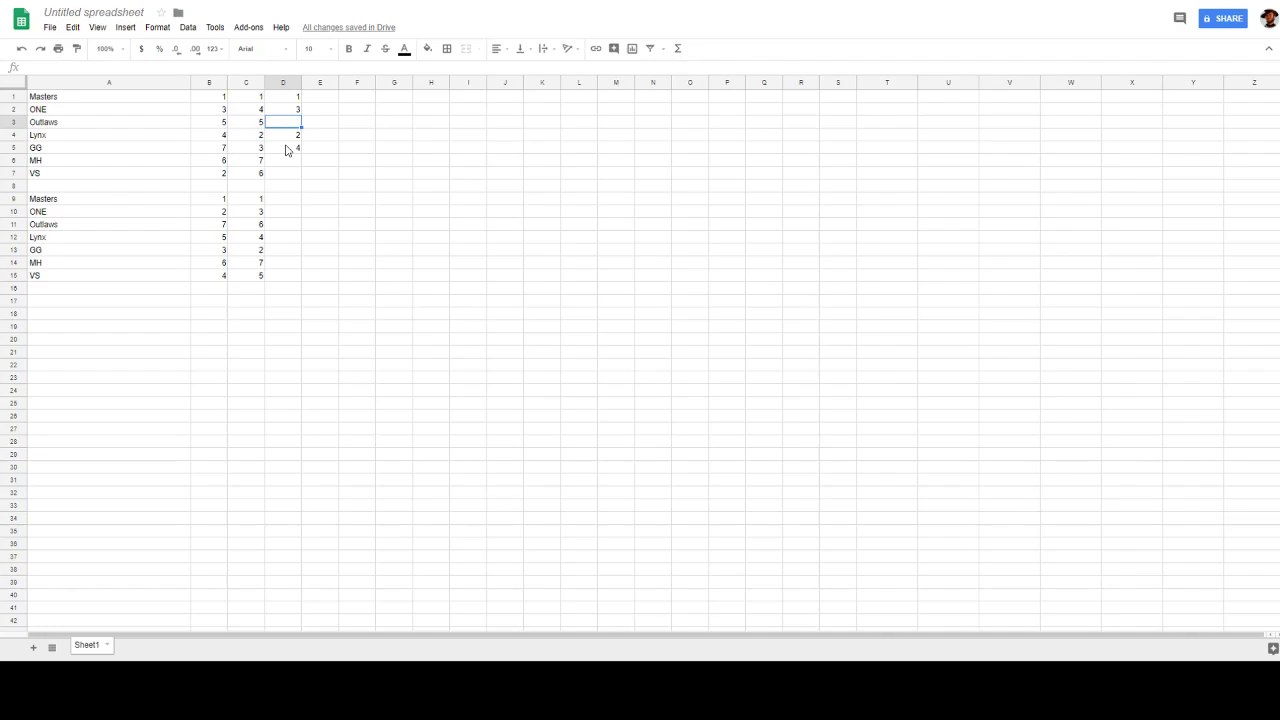
type("5")
left_click(295, 161)
type("6")
left_click(297, 175)
type("7")
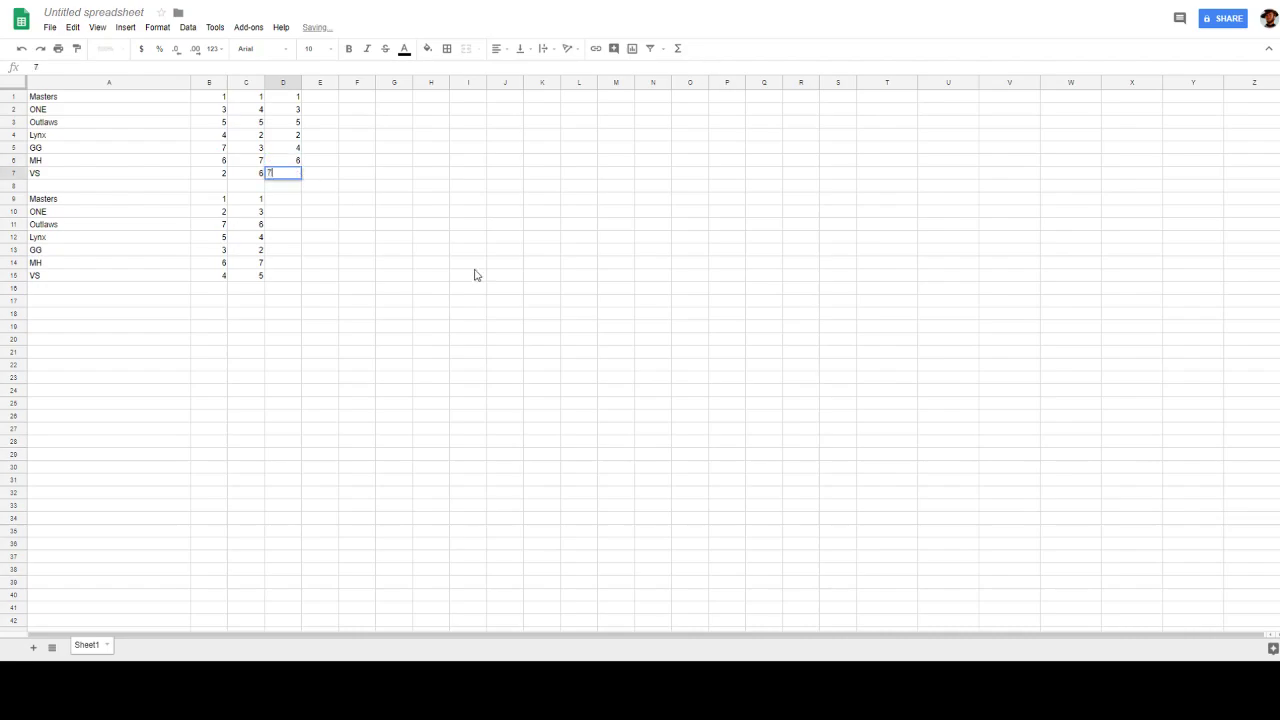
left_click(518, 291)
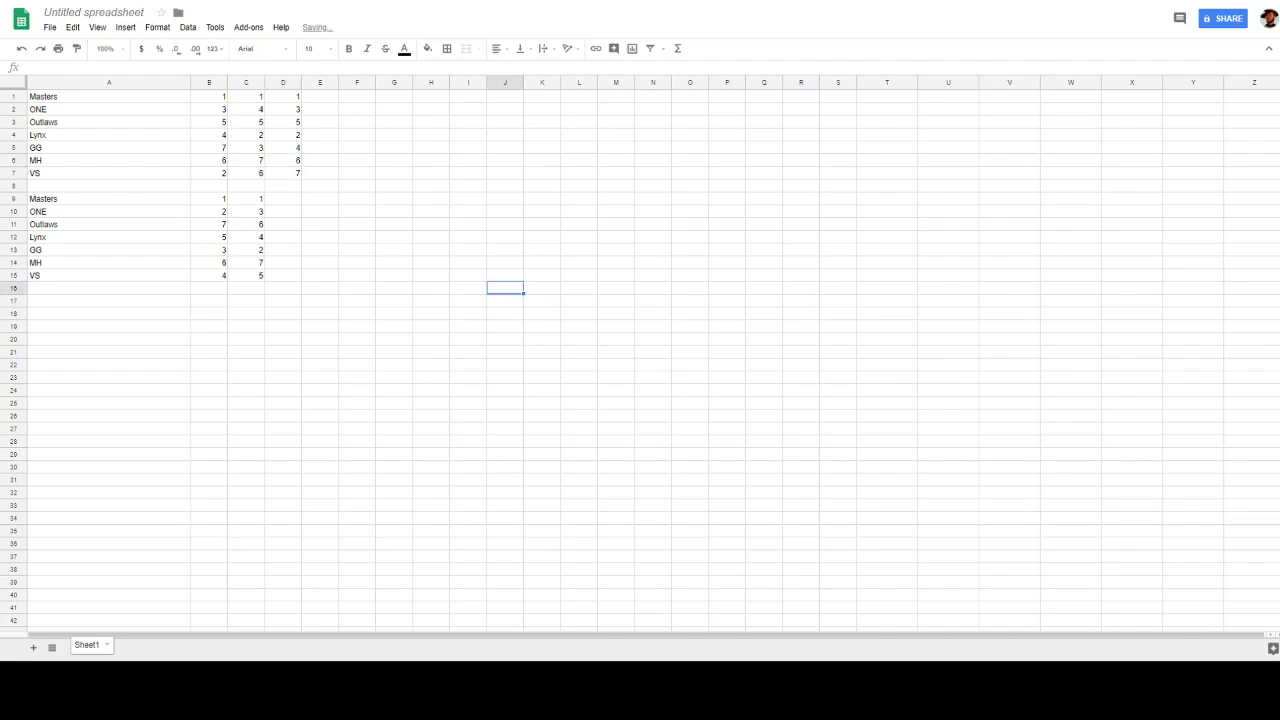
Enter 1 for Masters and 2 for GG in column D of the lower list
left_click(275, 204)
type("1")
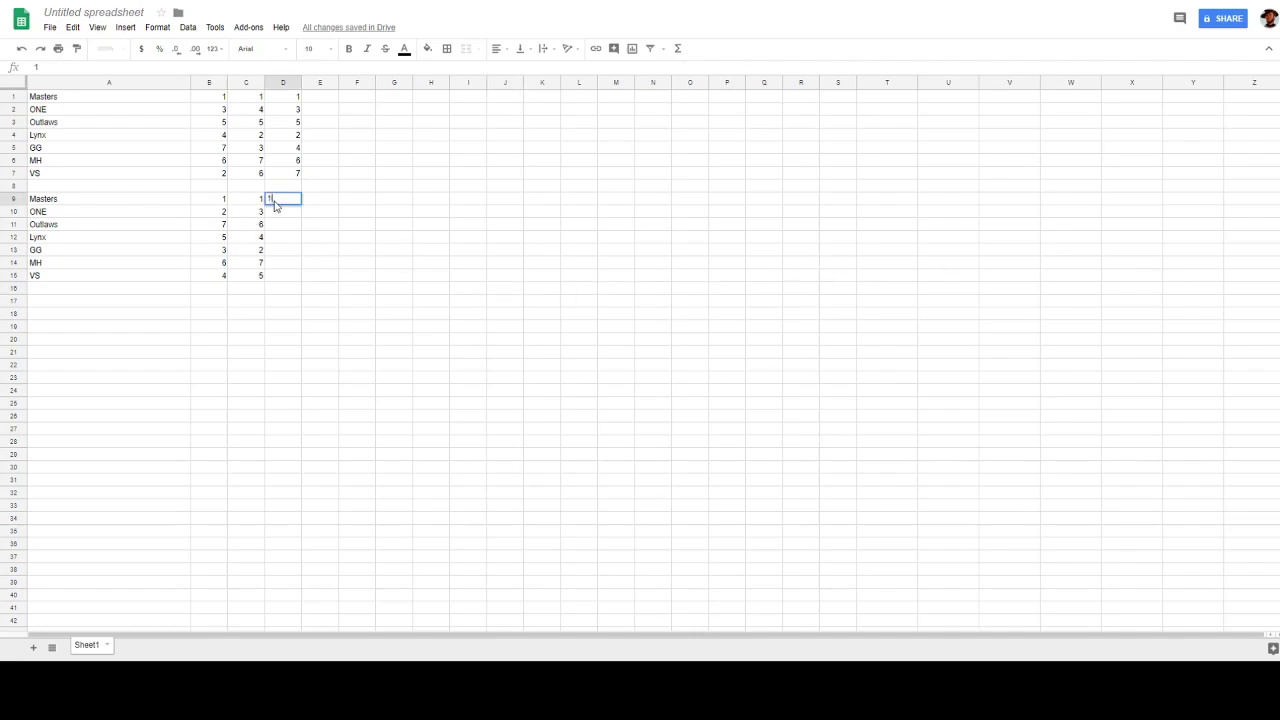
left_click(288, 248)
type("2")
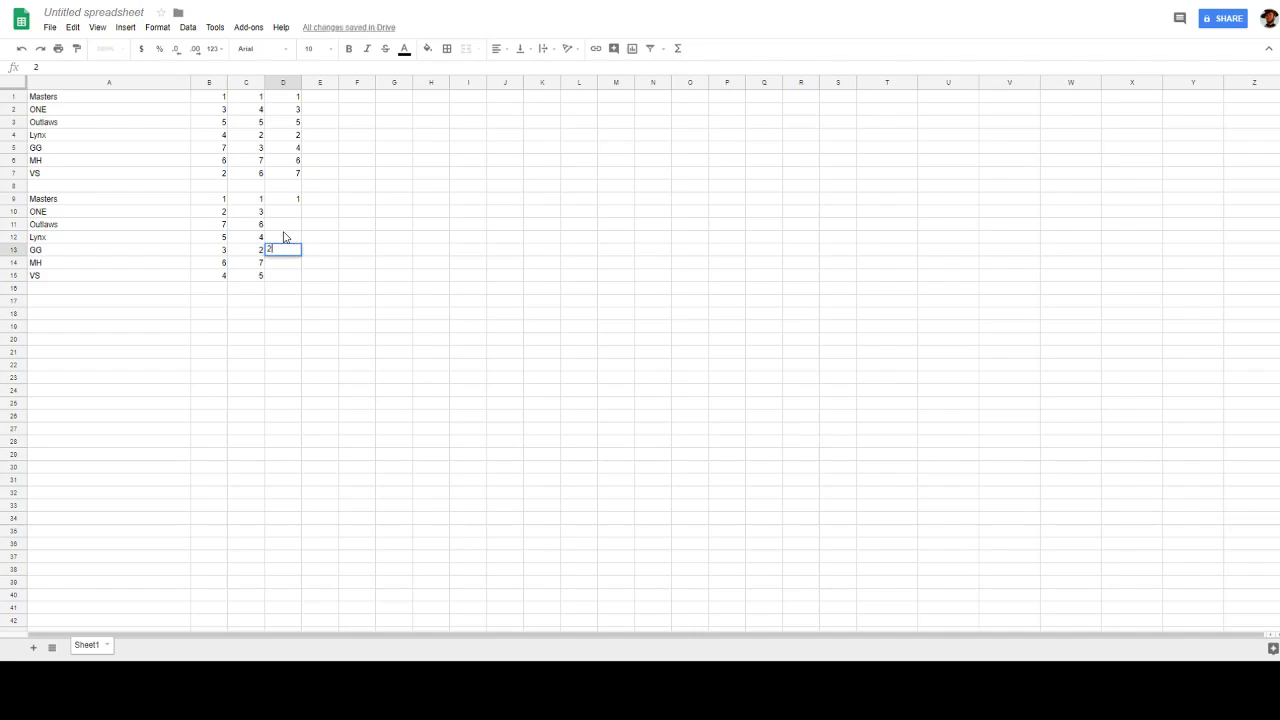
Enter 3 for Lynx and 4 for ONE in column D of the lower list
left_click(296, 217)
left_click(295, 228)
left_click(294, 243)
type("3")
left_click(296, 214)
type("4")
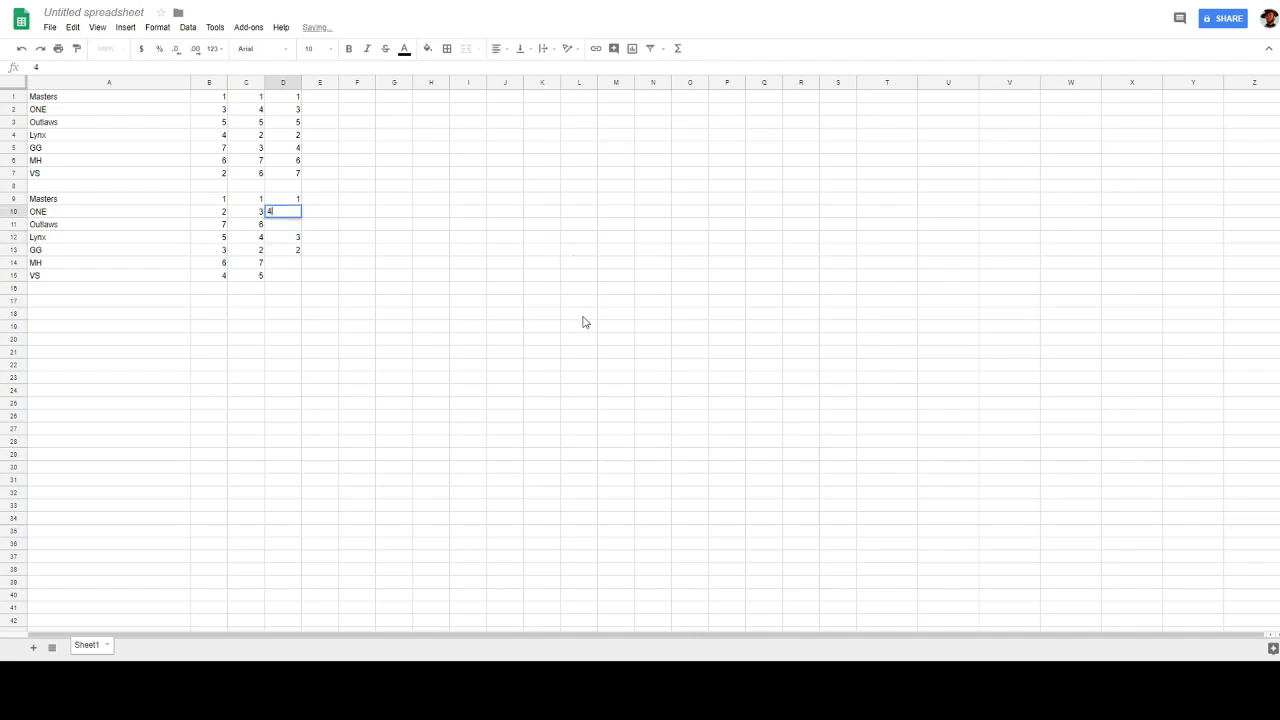
left_click(383, 232)
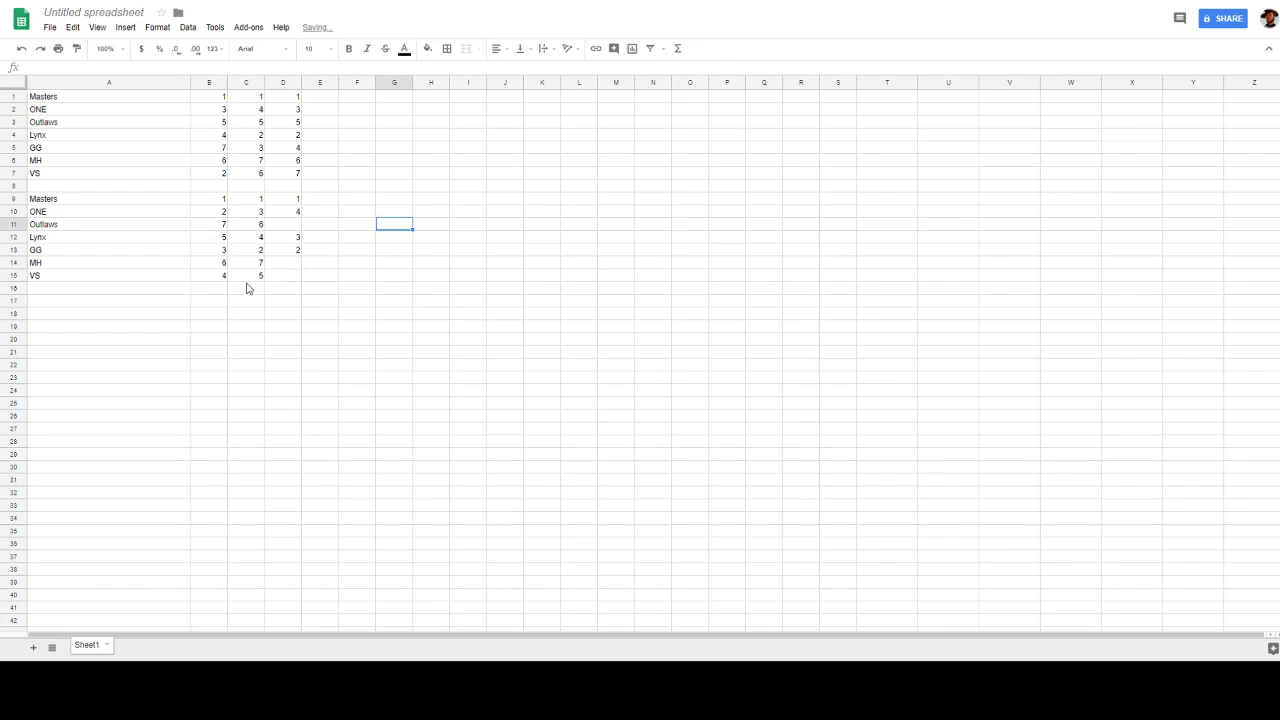
Complete column D of the lower list with 5 for MH, 6 for VS and 7 for Outlaws
left_click(295, 264)
type("5")
key("Return")
type("6")
left_click(296, 229)
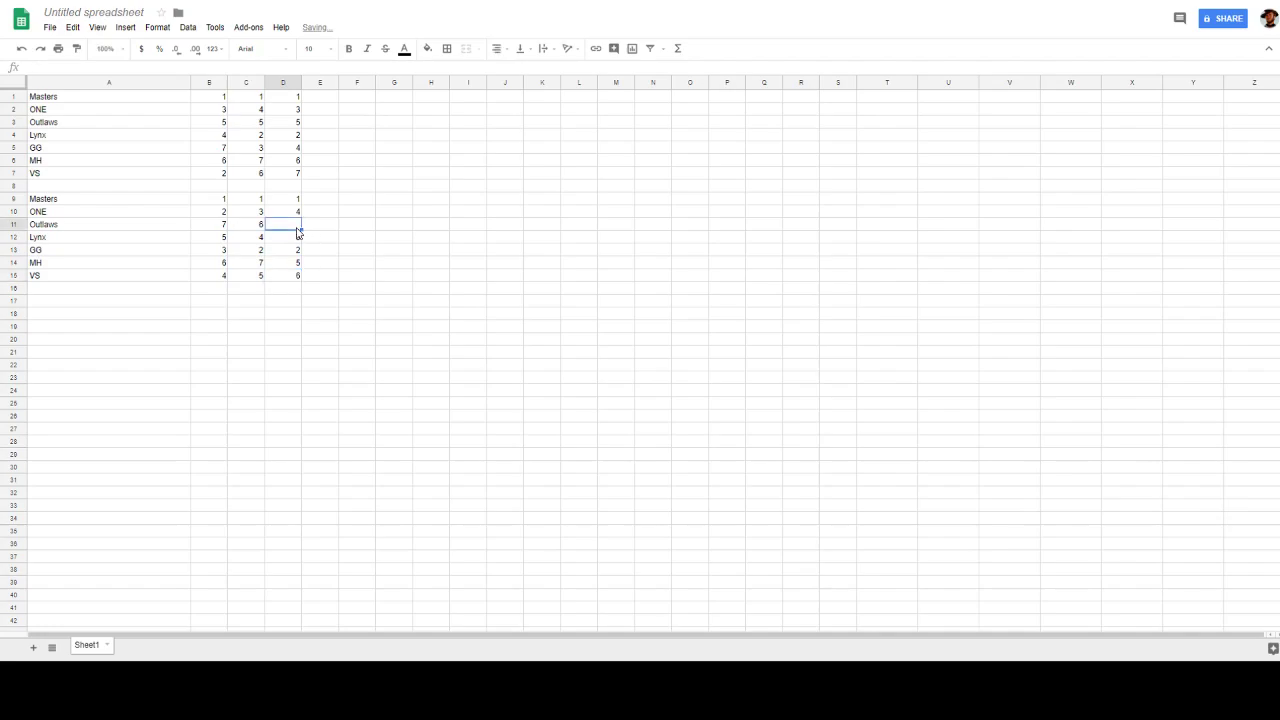
type("7")
left_click(375, 302)
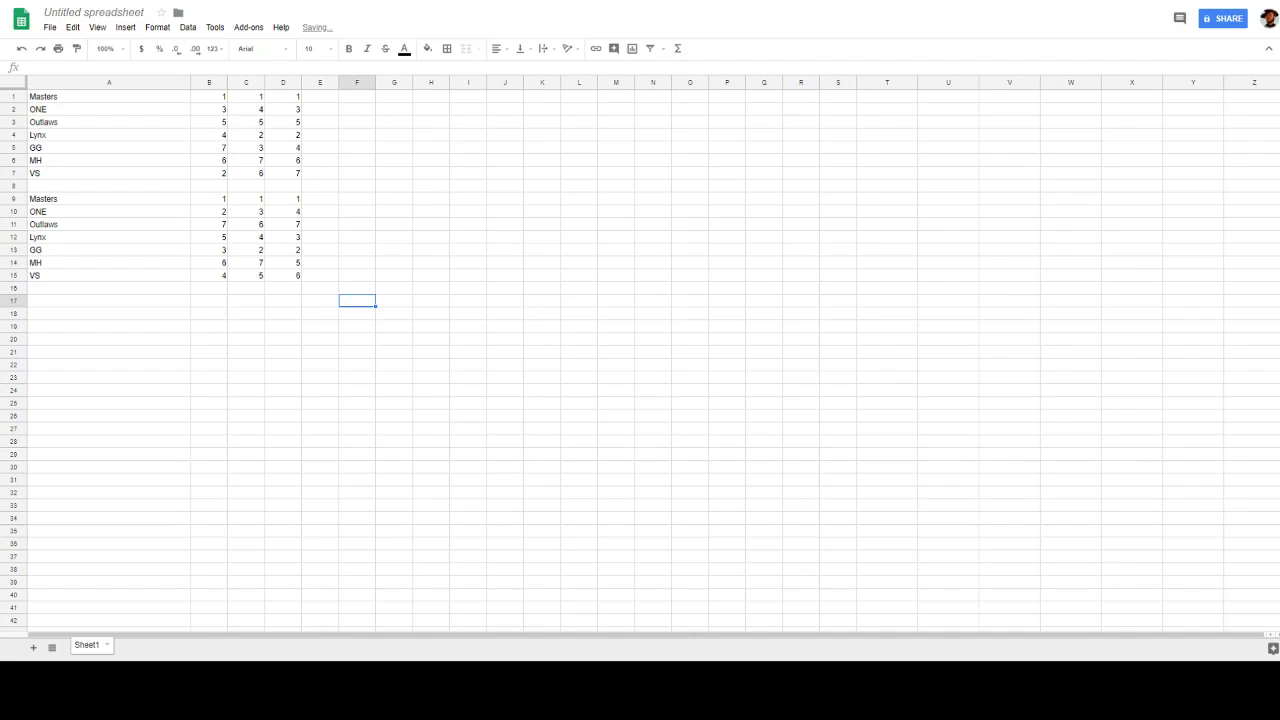
Enter 1 for Lynx and 2 for Masters in column E of the upper list
left_click(325, 134)
type("1")
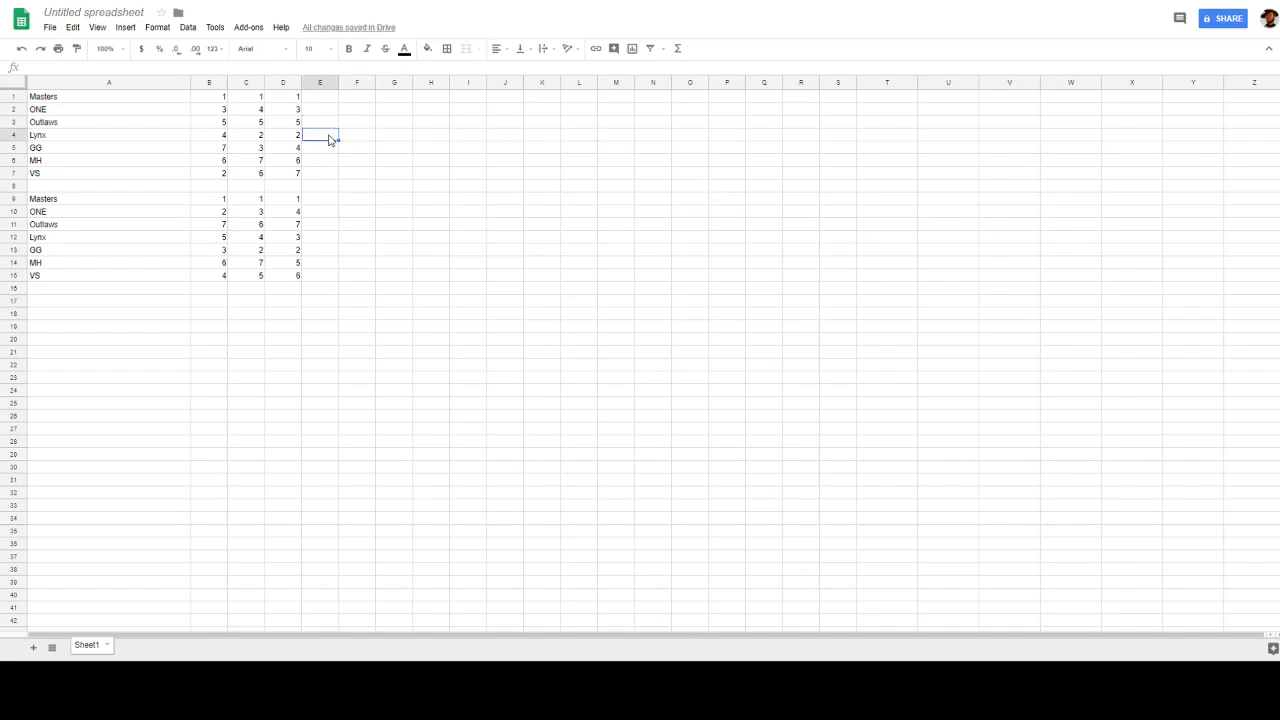
left_click(317, 97)
type("2")
left_click(446, 204)
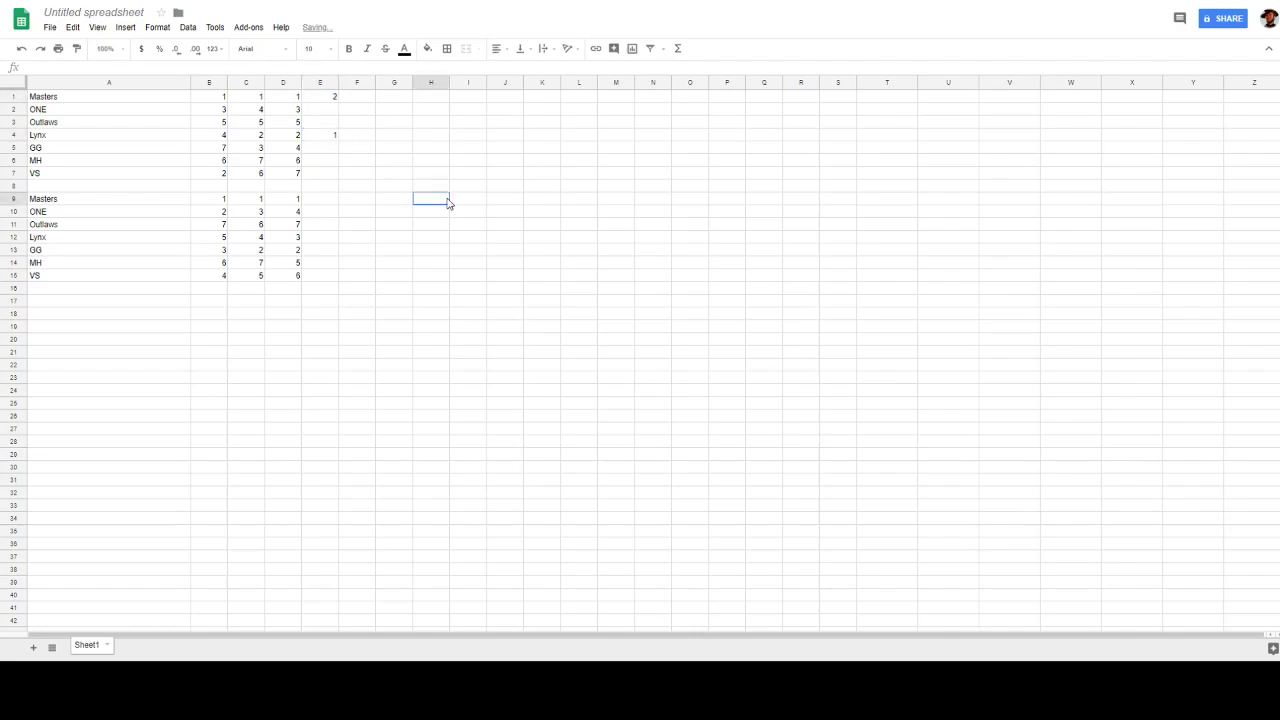
left_click(422, 204)
Enter 3 for Outlaws and 4 for GG in column E of the upper list
left_click(307, 128)
type("3")
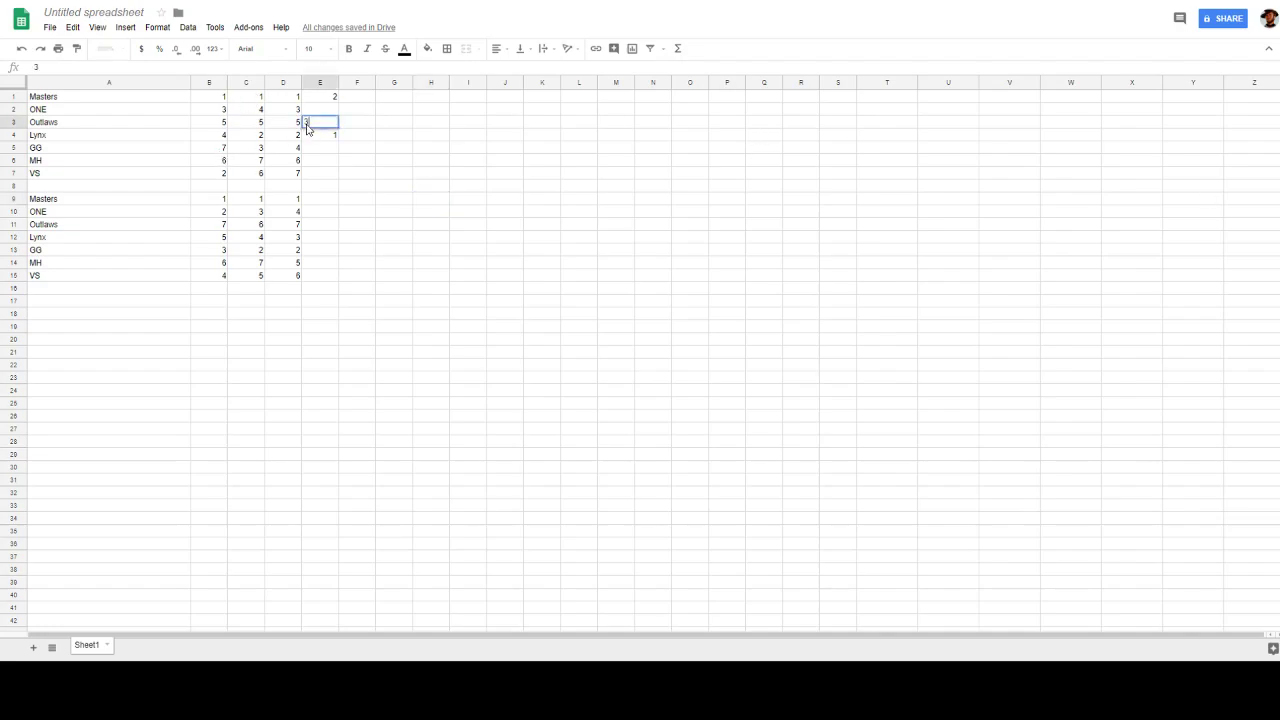
left_click(444, 200)
left_click(327, 163)
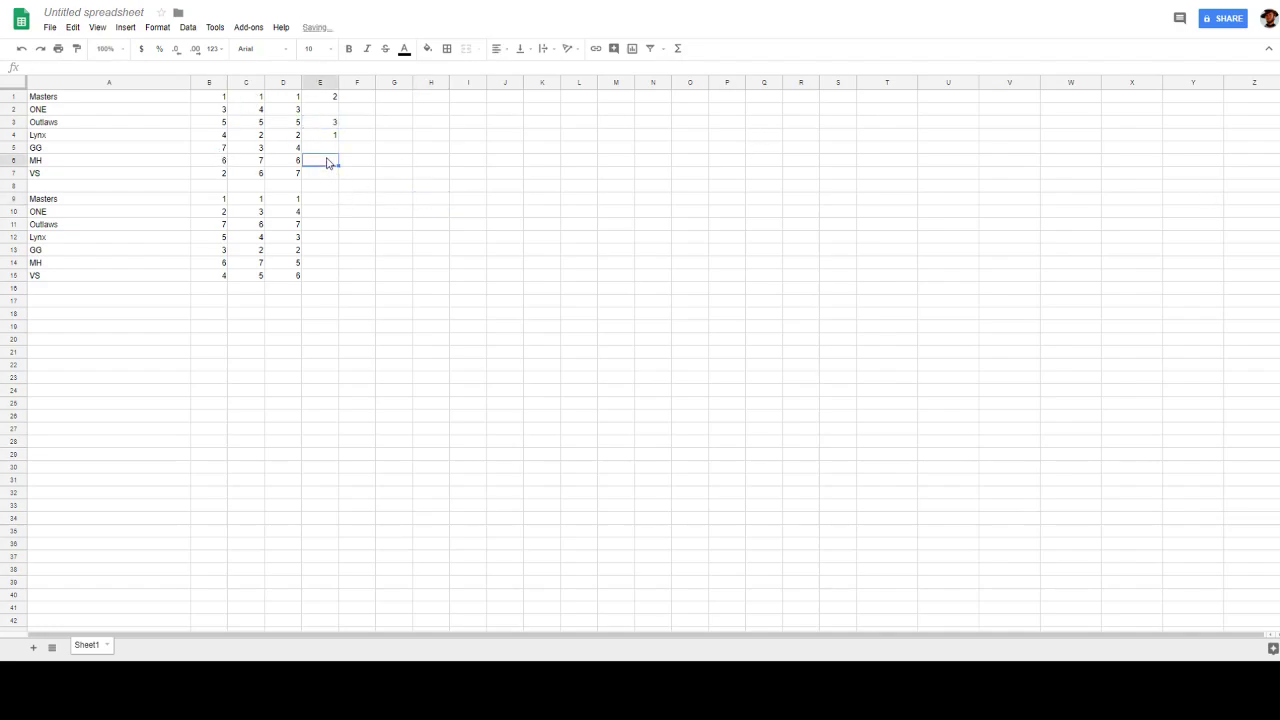
left_click(327, 149)
type("4")
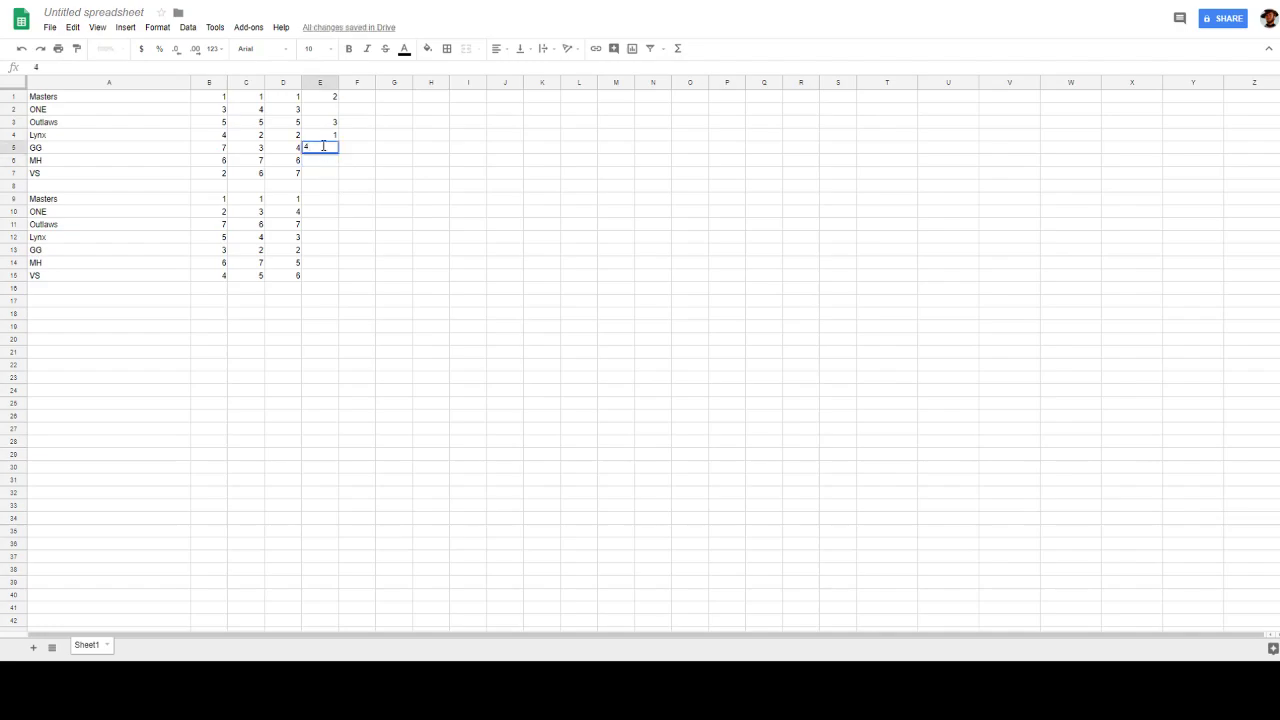
left_click(457, 216)
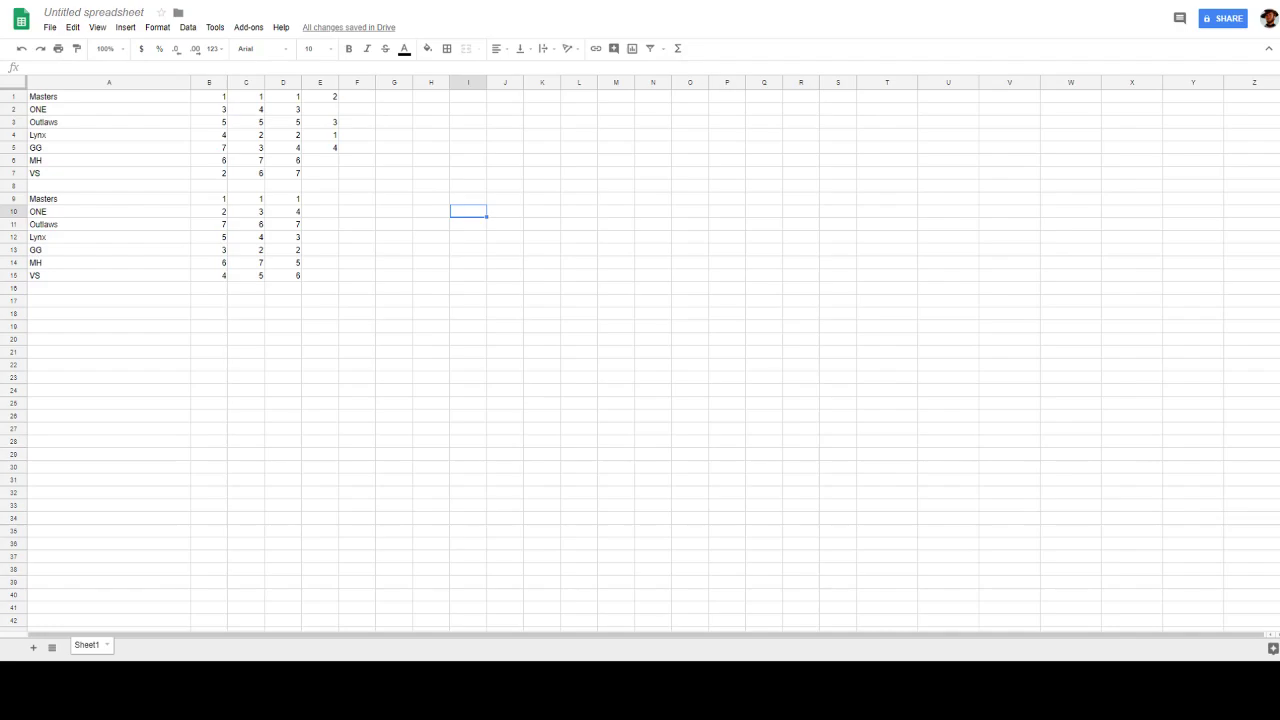
Complete column E of the upper list with 5 for ONE, 6 for MH and 7 for VS
left_click(320, 114)
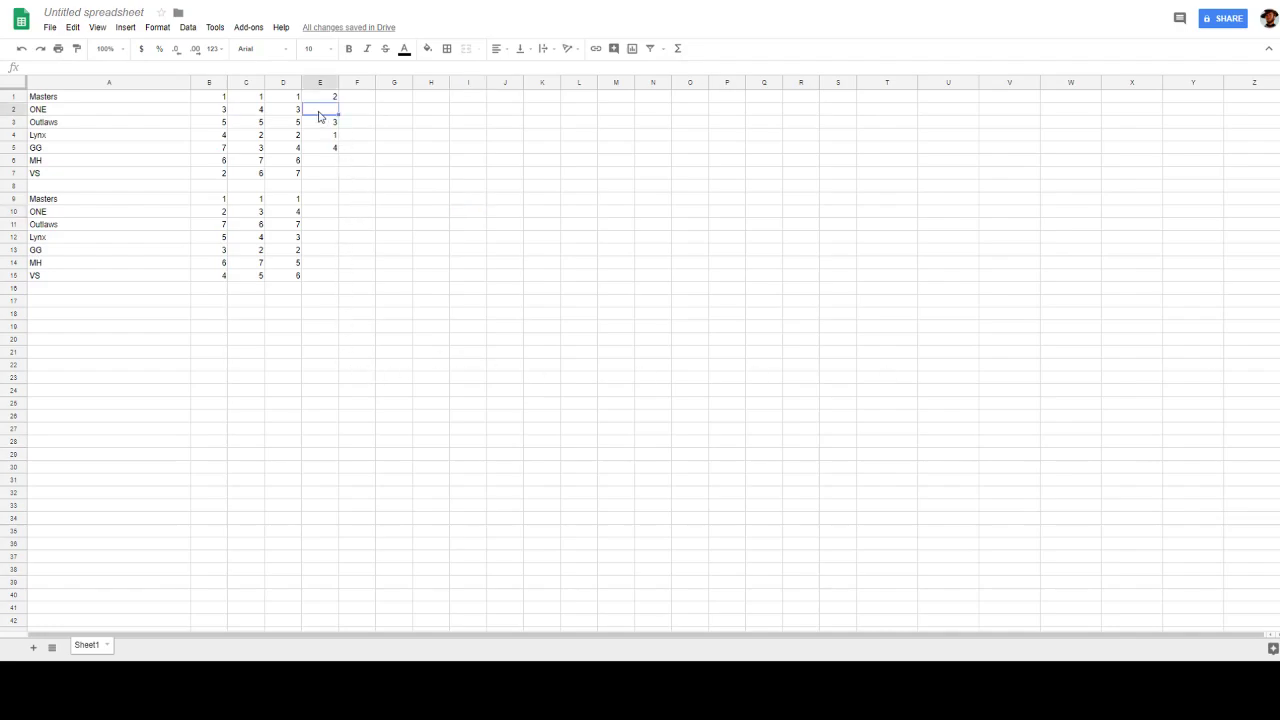
type("5")
key("Return")
key("Down")
key("Down")
key("Down")
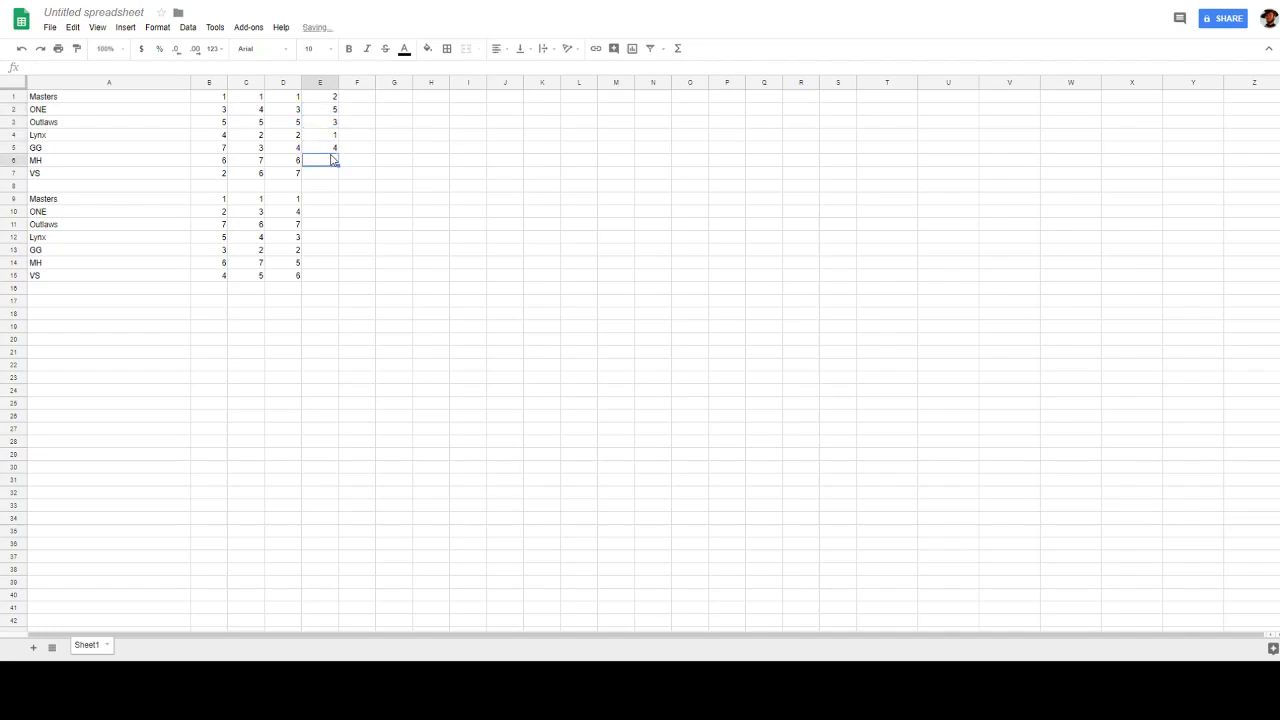
key("Down")
type("7")
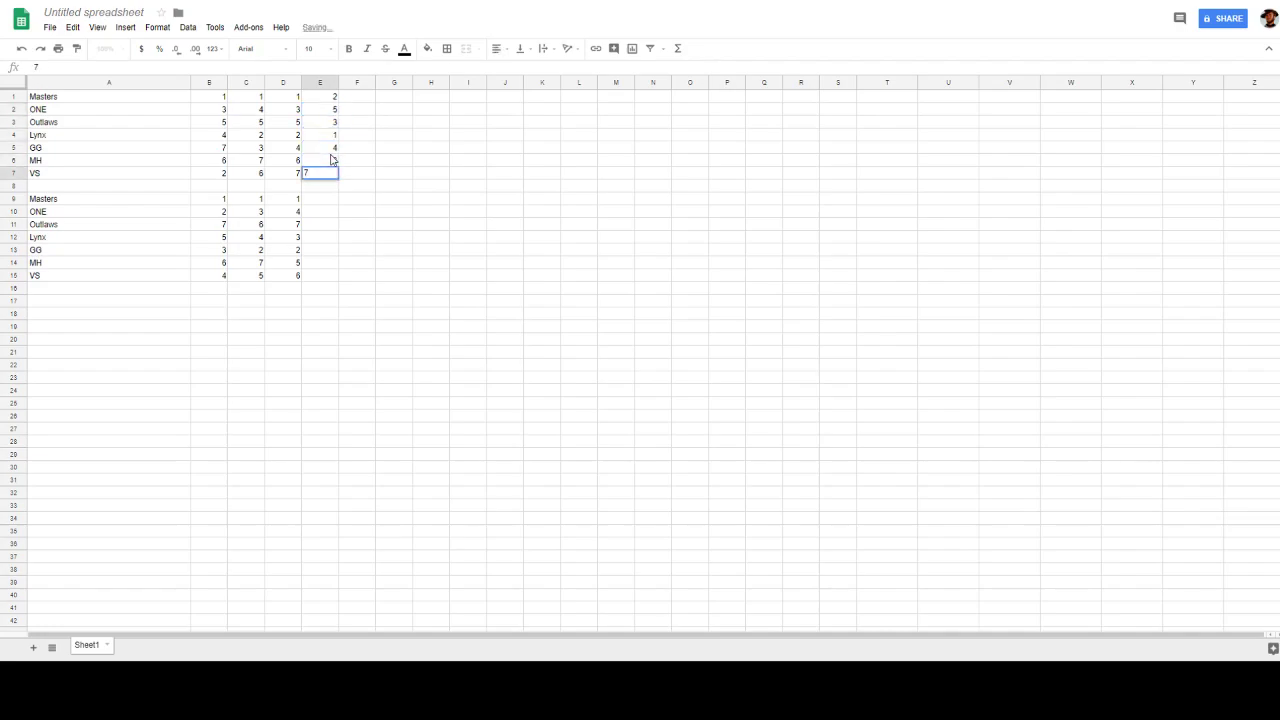
left_click(467, 326)
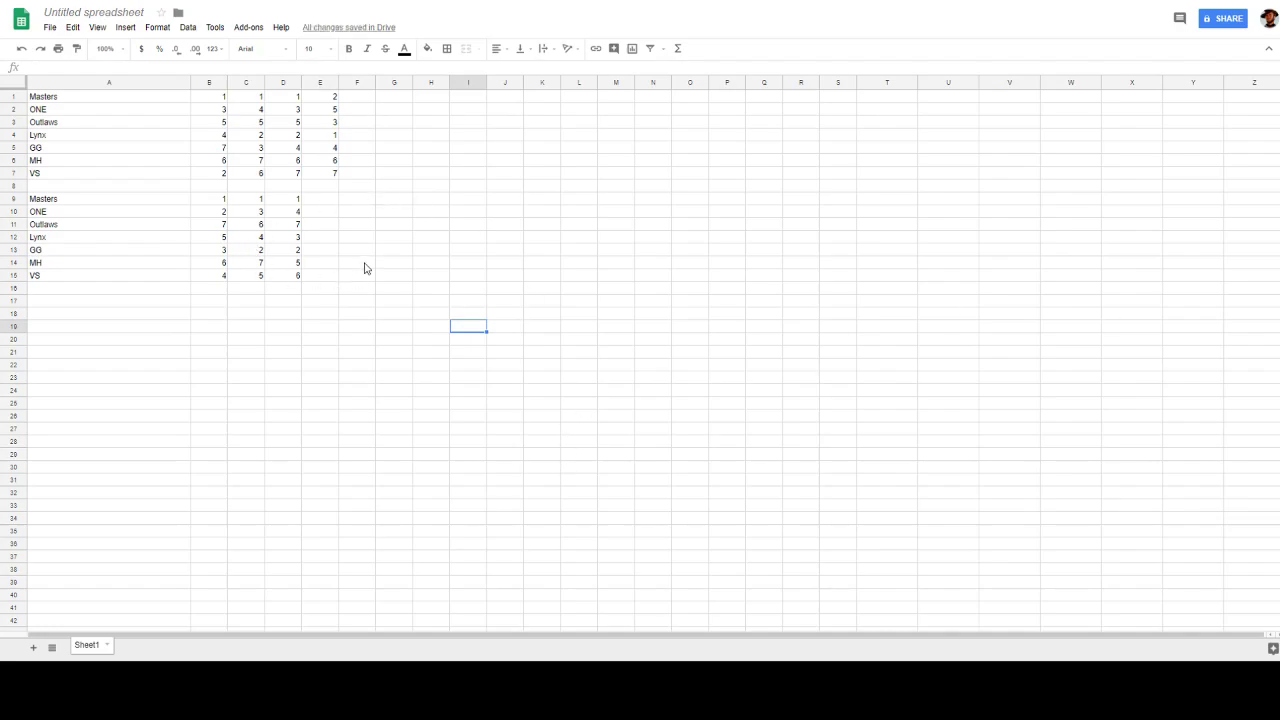
Enter 1 for GG and 2 for Lynx in column E of the lower list
left_click(326, 254)
type("1")
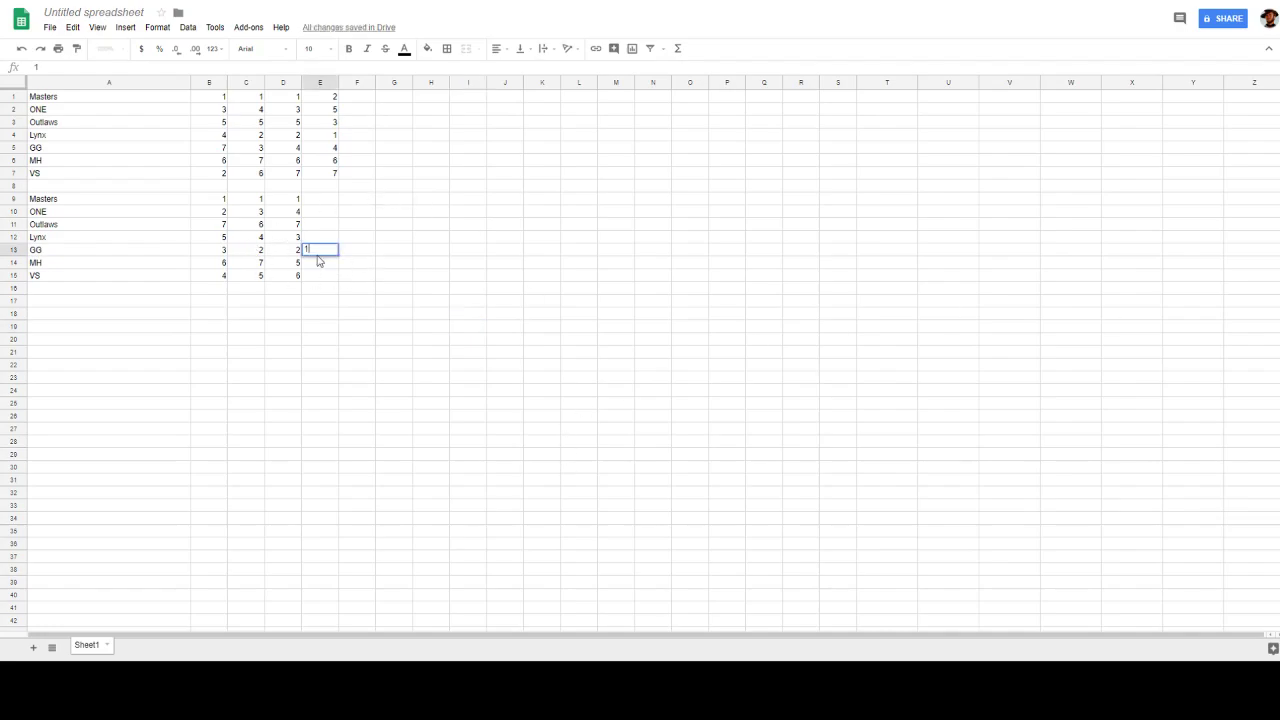
left_click(408, 289)
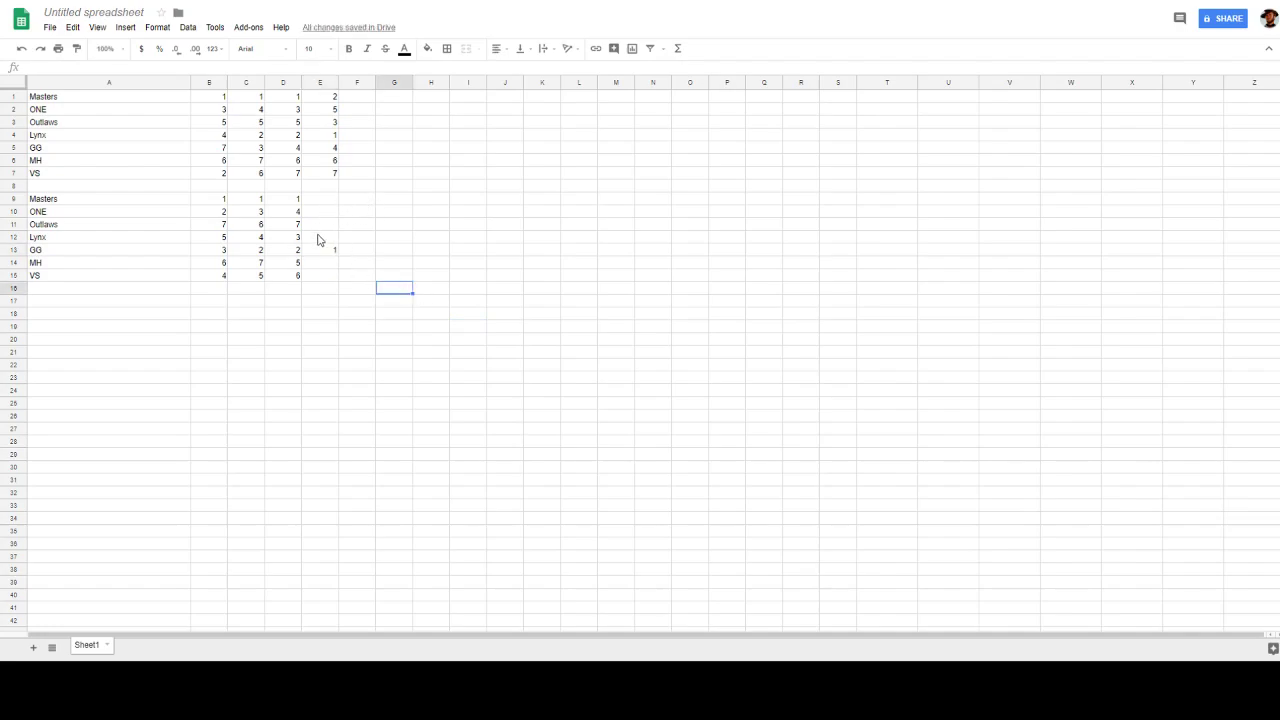
left_click(322, 240)
type("2")
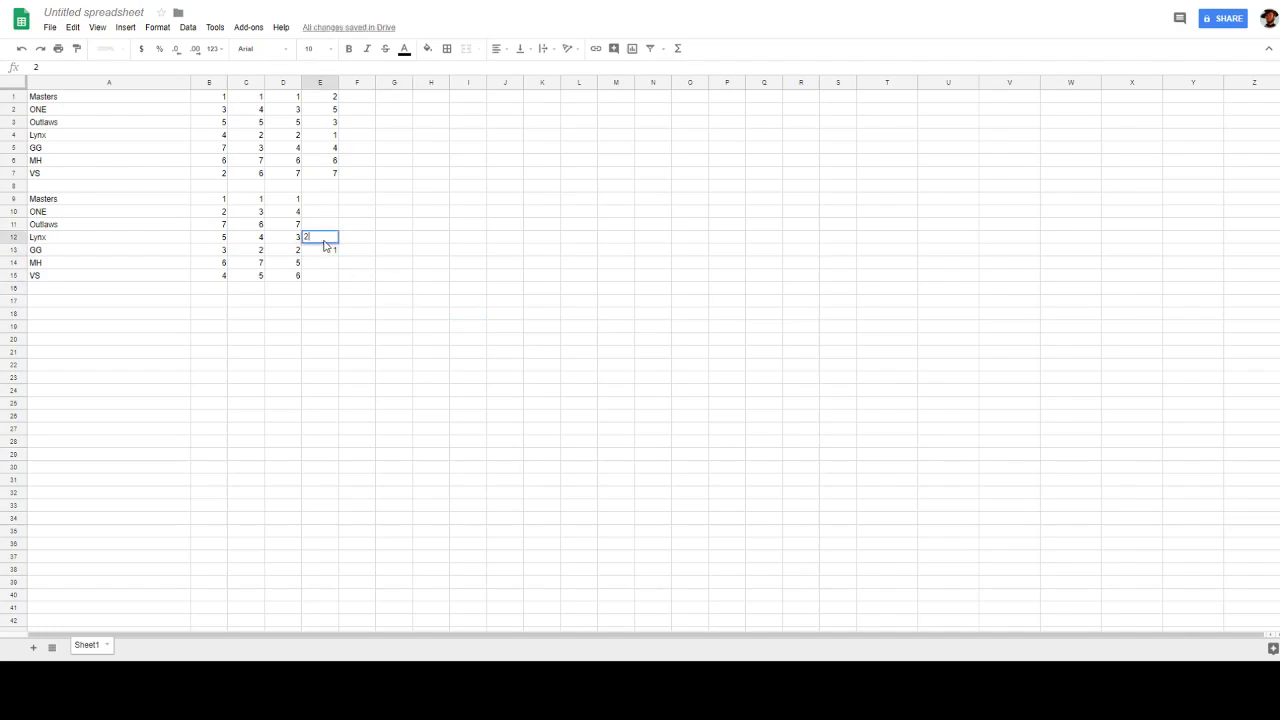
left_click(396, 264)
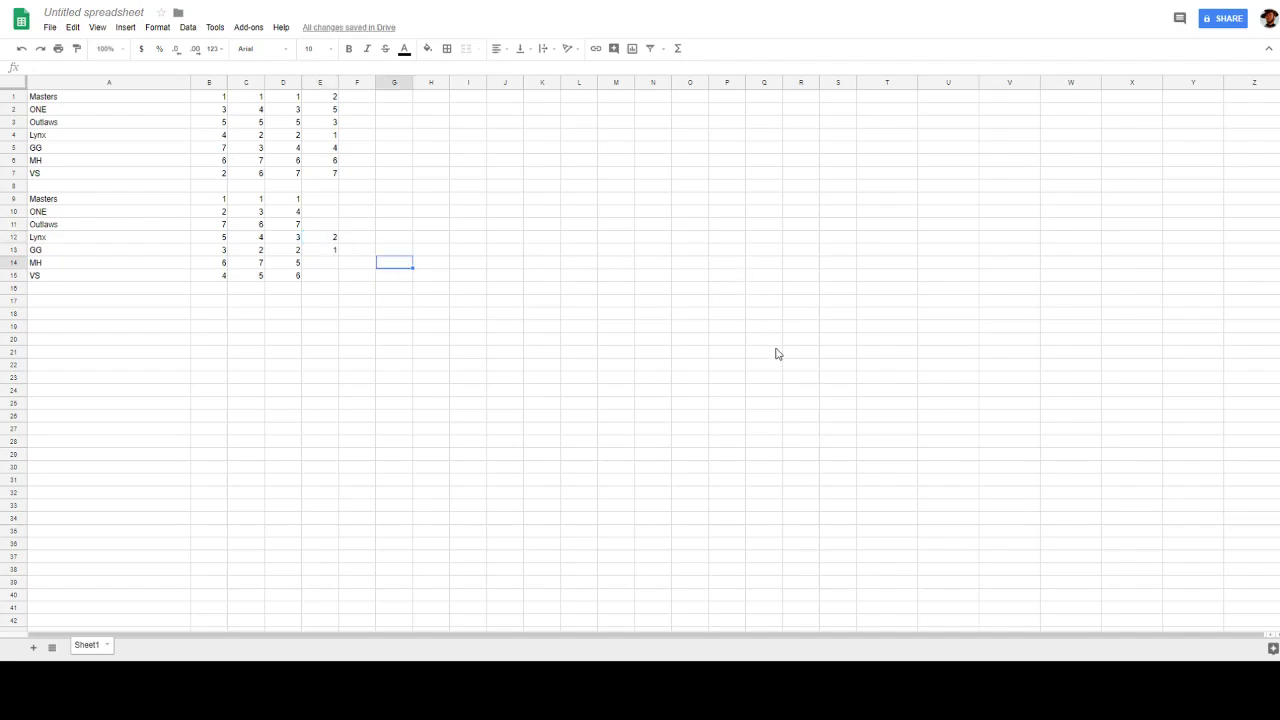
Enter 3 for Masters, 4 for ONE and 5 for Outlaws in column E of the lower list
left_click(323, 202)
type("3")
key("Return")
type("4")
key("Return")
type("5")
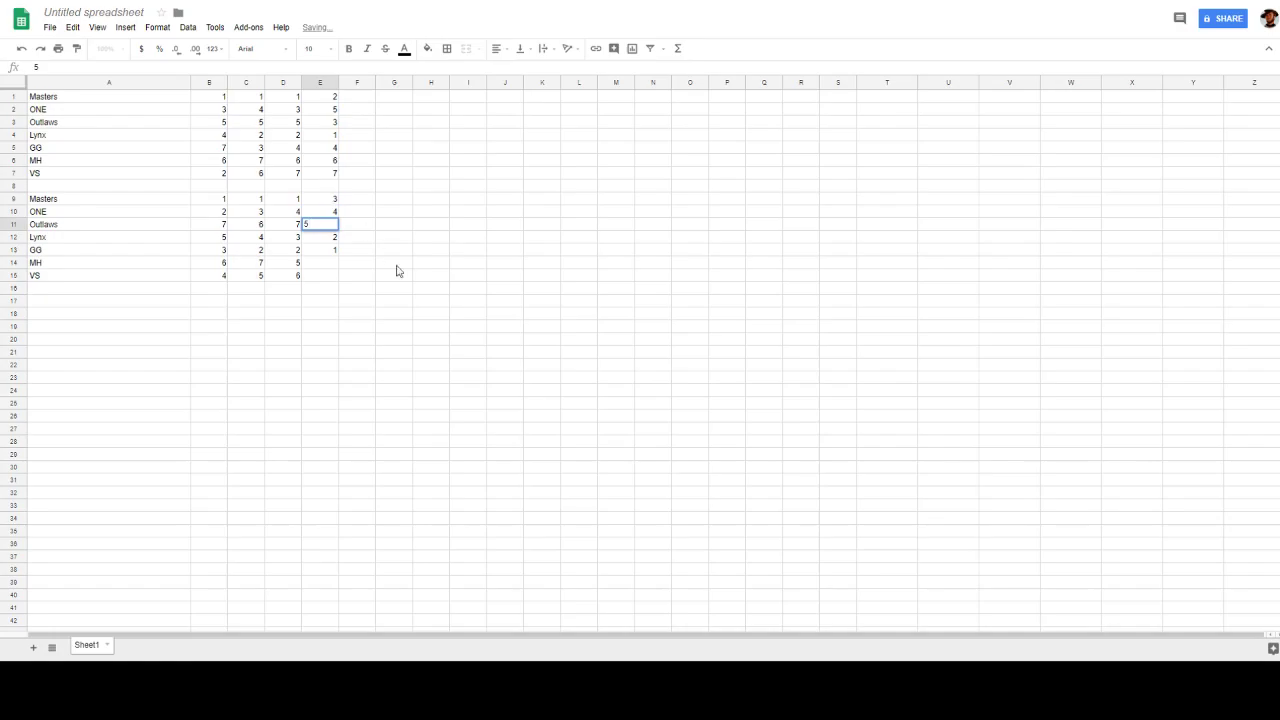
left_click(444, 304)
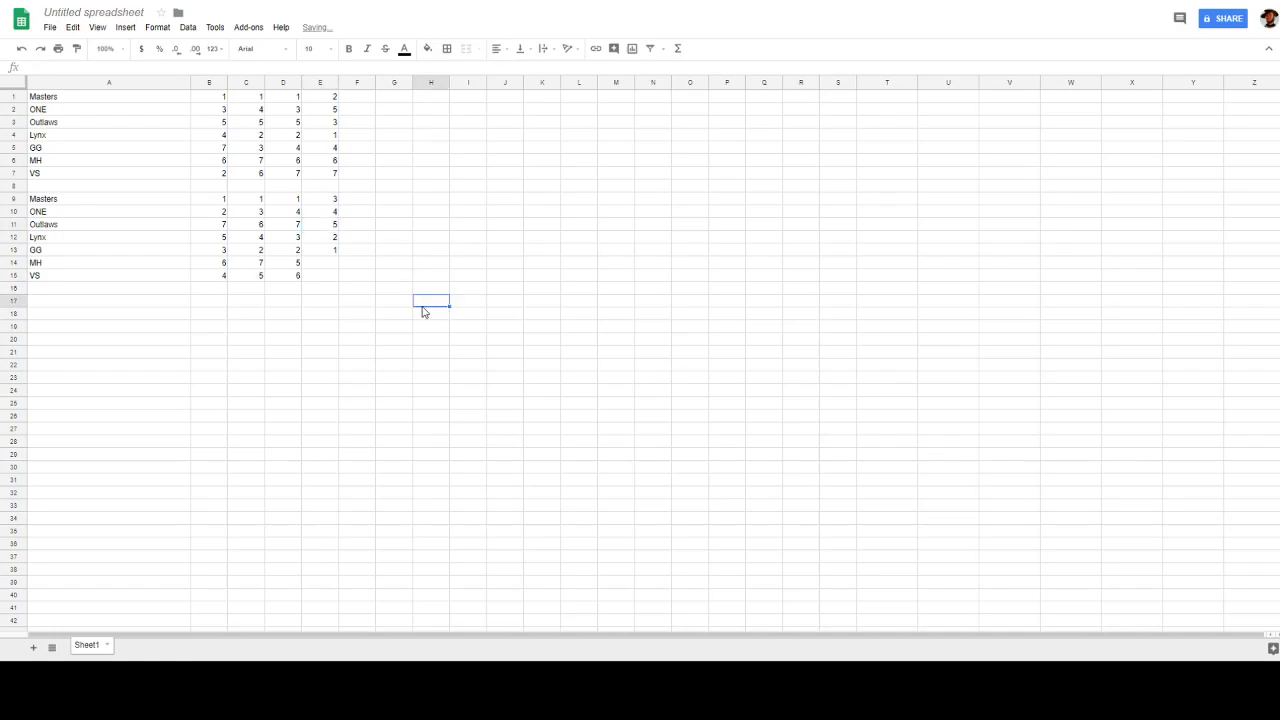
Complete column E of the lower list with 6 for MH and 7 for VS
left_click(335, 268)
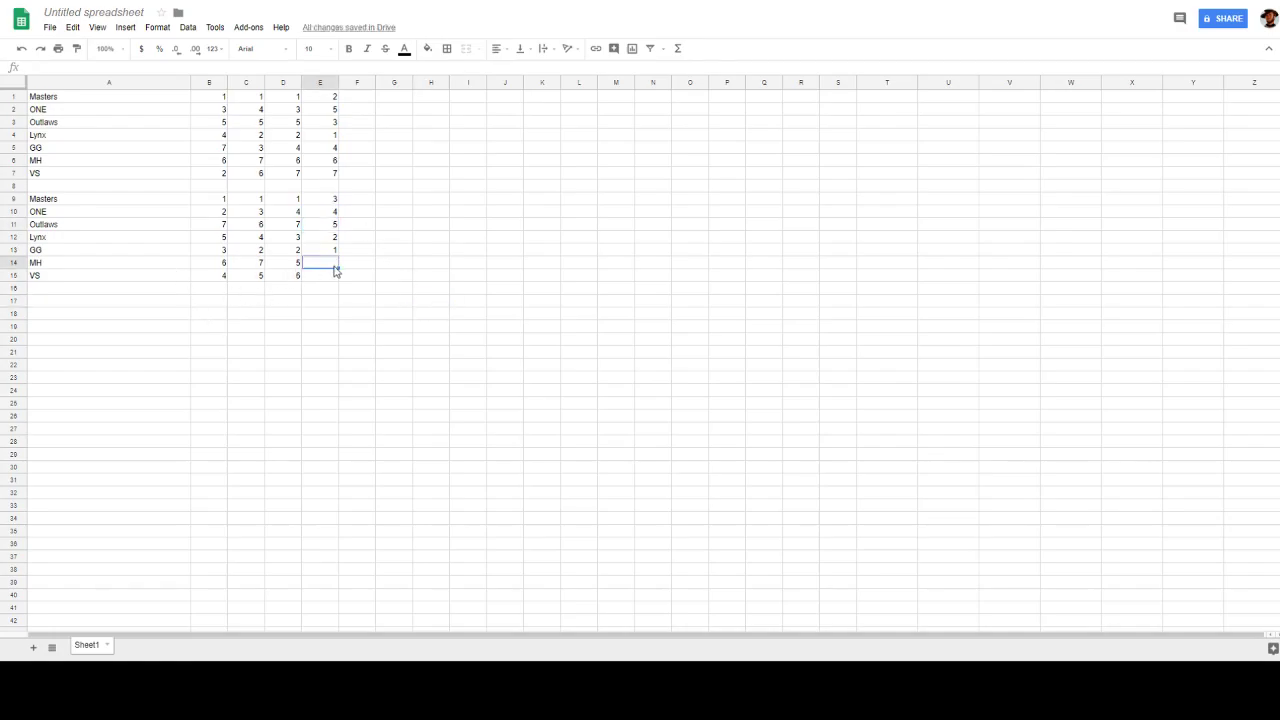
type("6")
key("Return")
type("7")
left_click(578, 251)
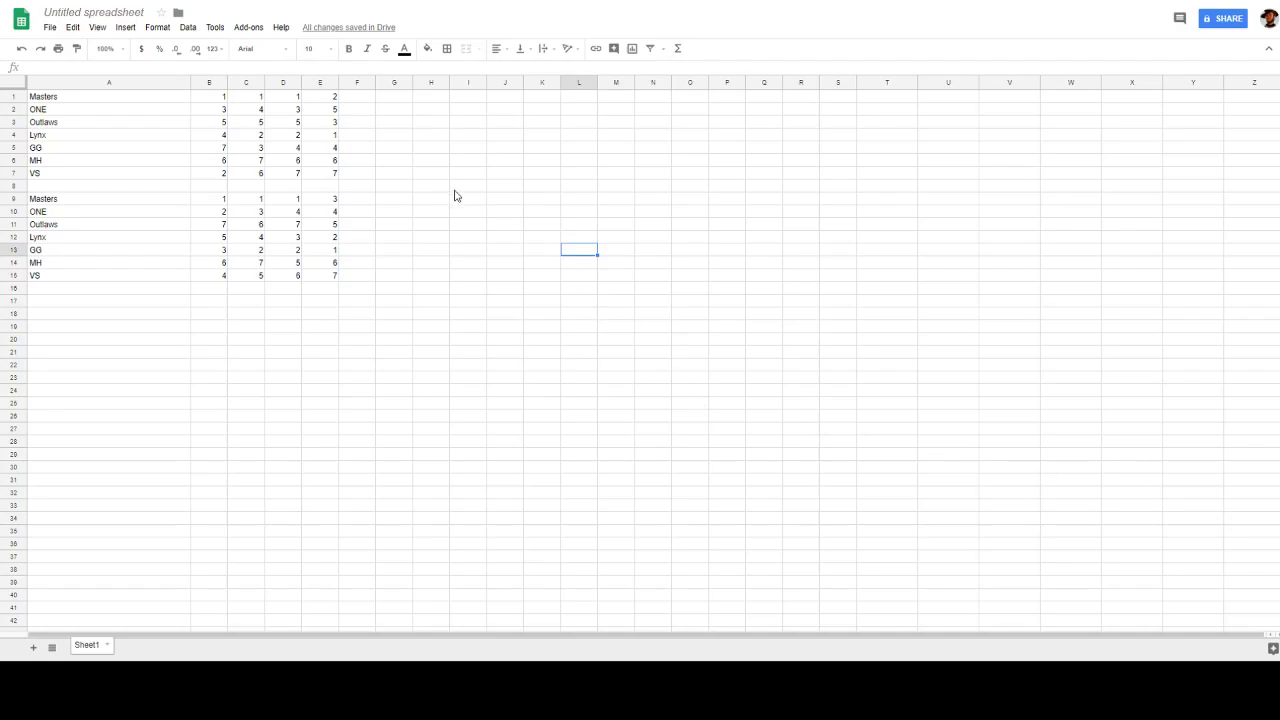
Enter 1 for Lynx, 2 for Masters and 3 for ONE in column F of the upper list
left_click(356, 137)
type("1")
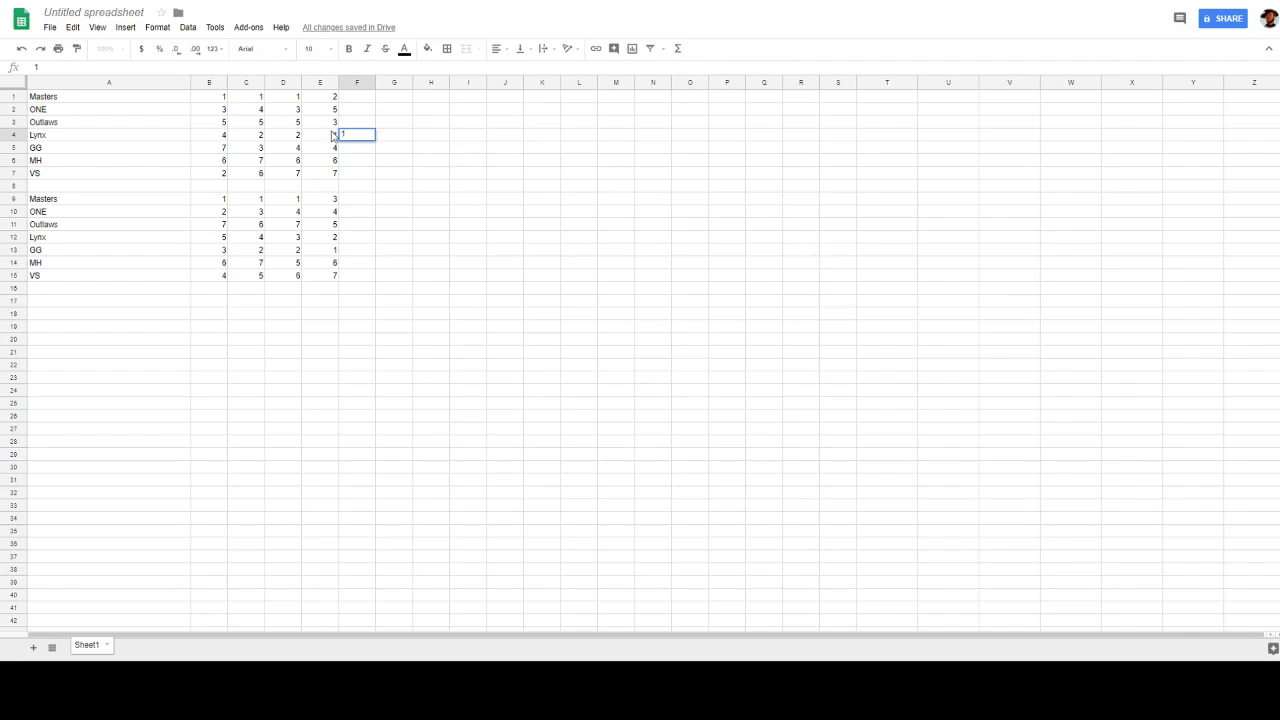
left_click(354, 99)
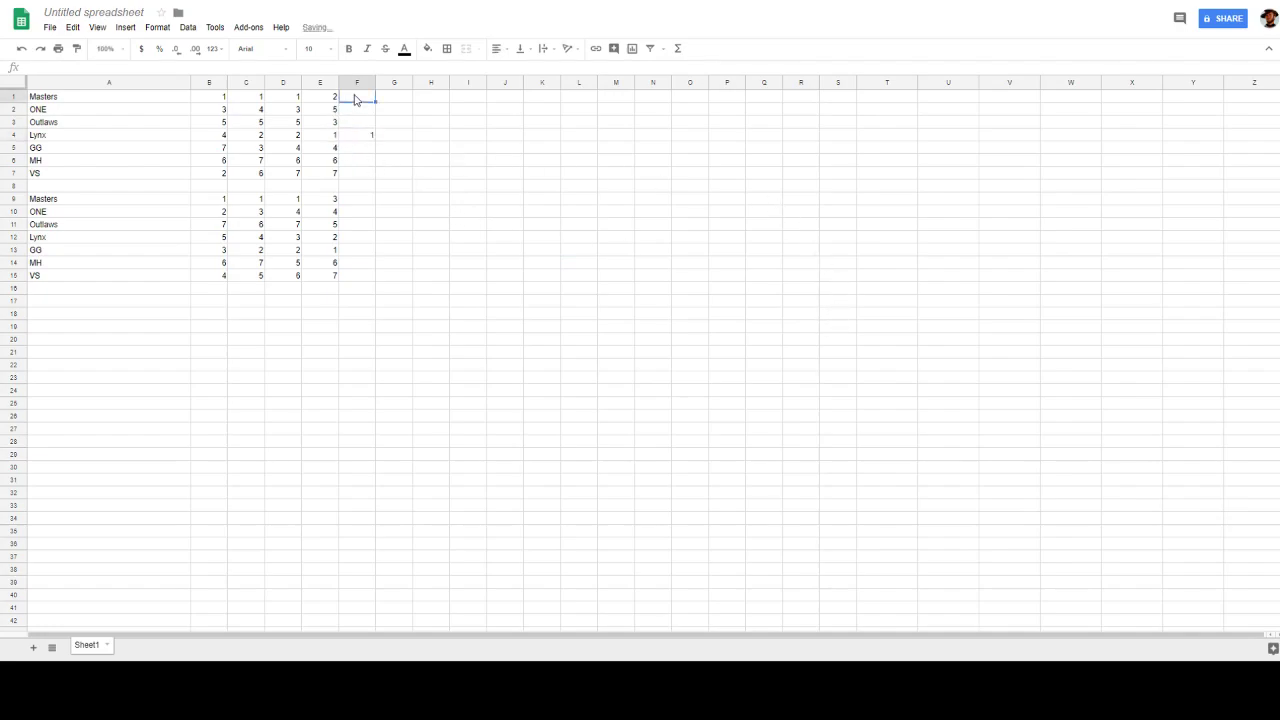
type("2")
key("Return")
type("3")
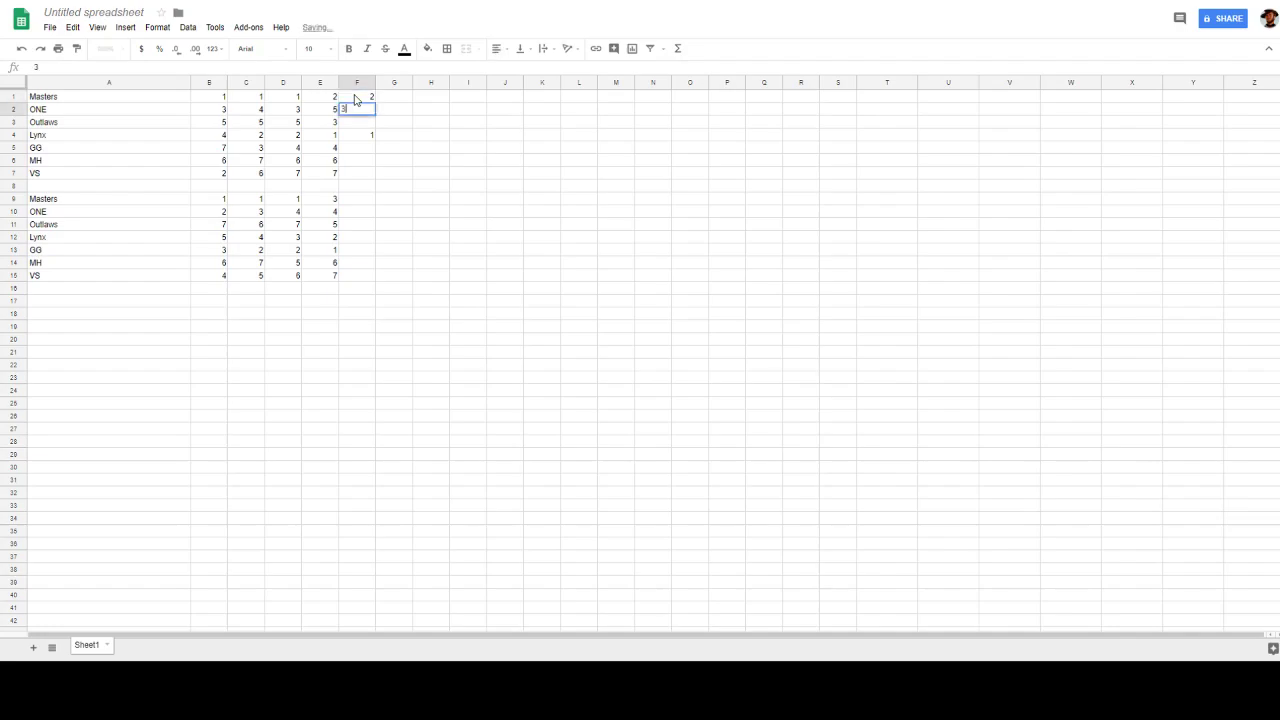
left_click(408, 163)
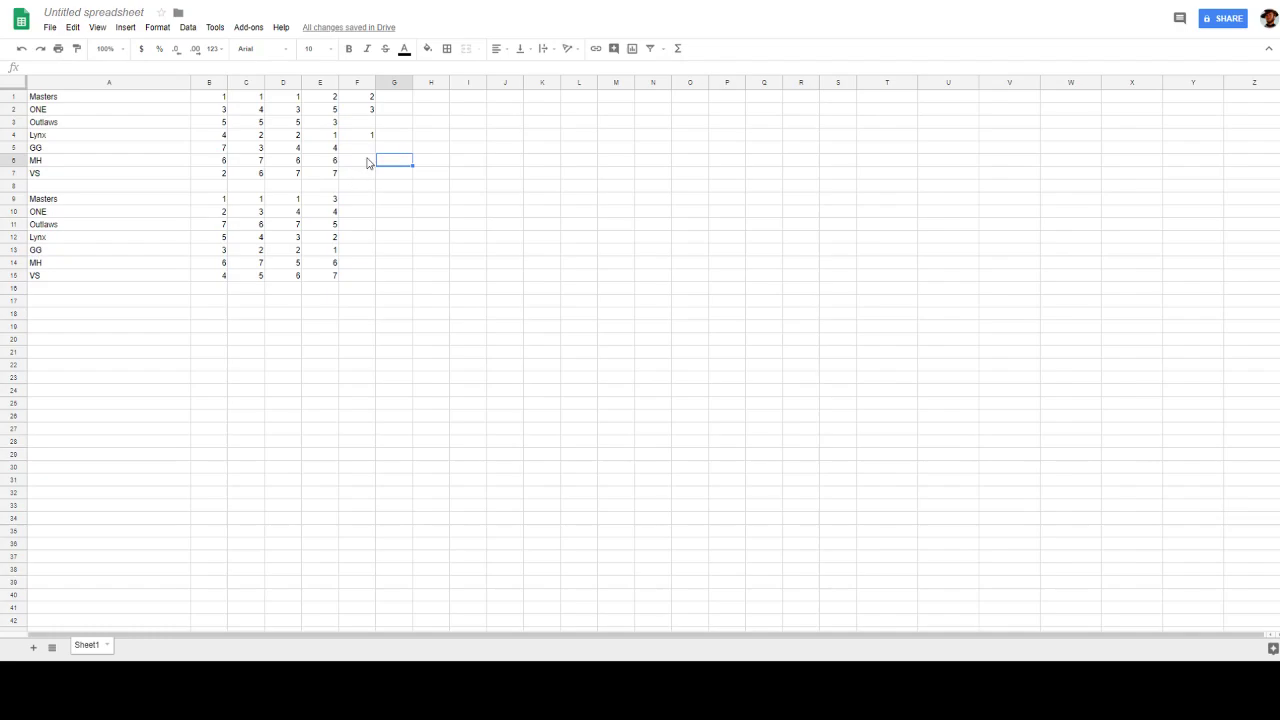
Enter 4 for GG and 5 for Outlaws in column F of the upper list
left_click(362, 150)
type("4")
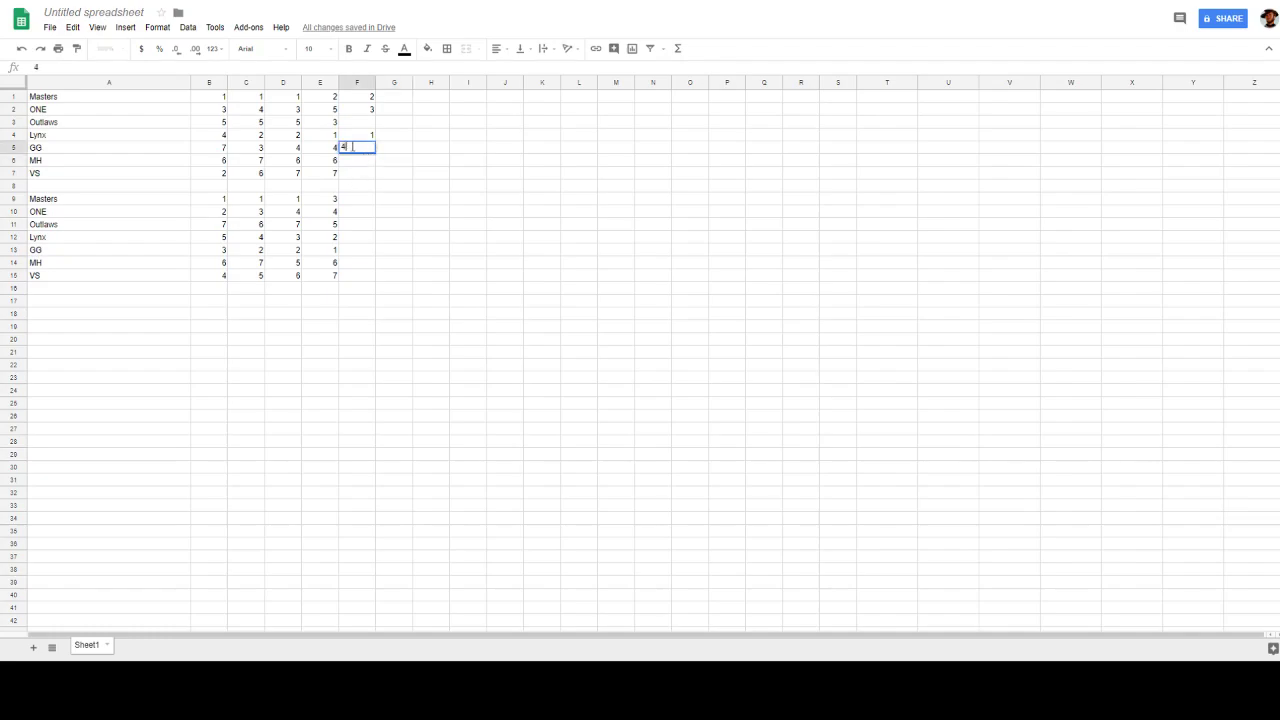
left_click(868, 395)
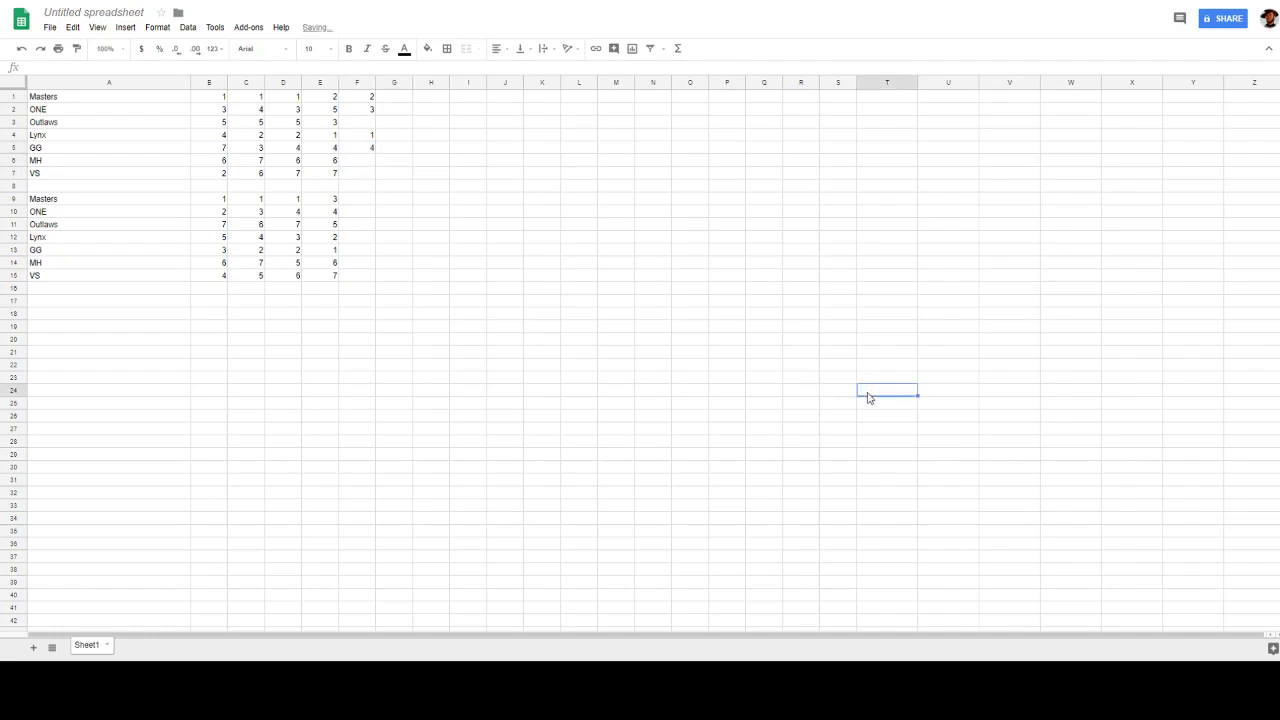
left_click(366, 122)
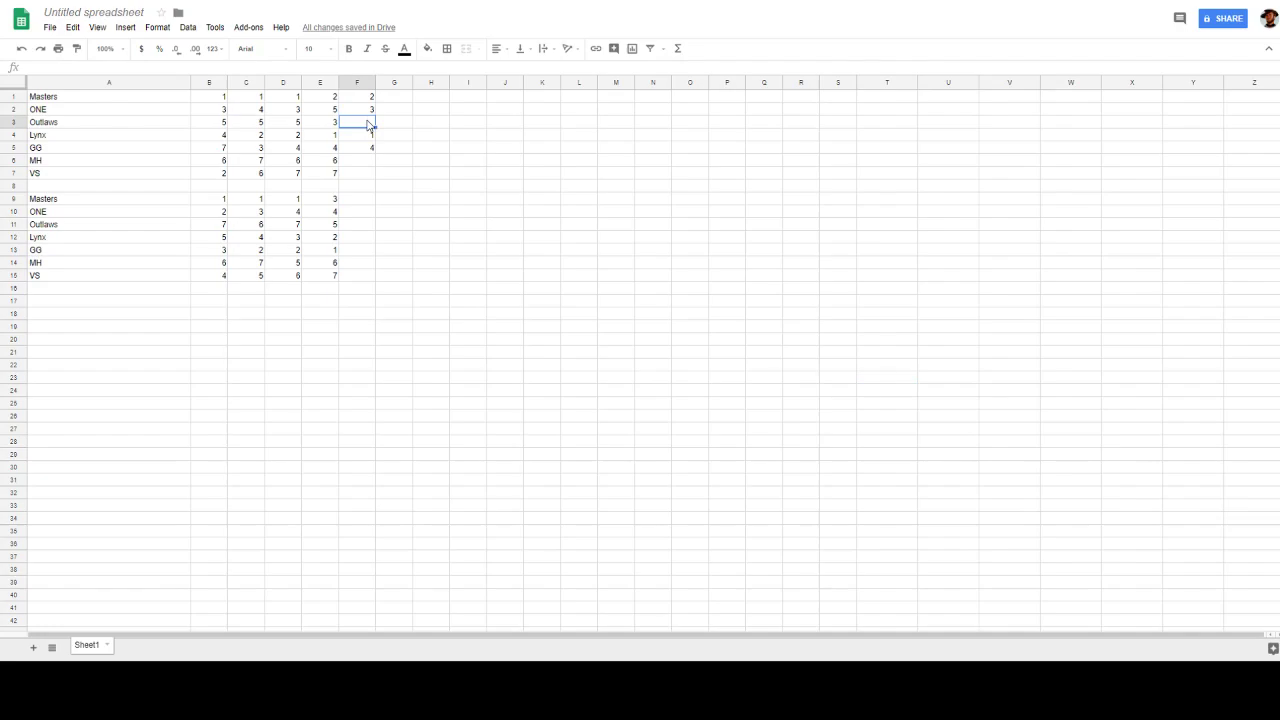
type("5")
left_click(363, 178)
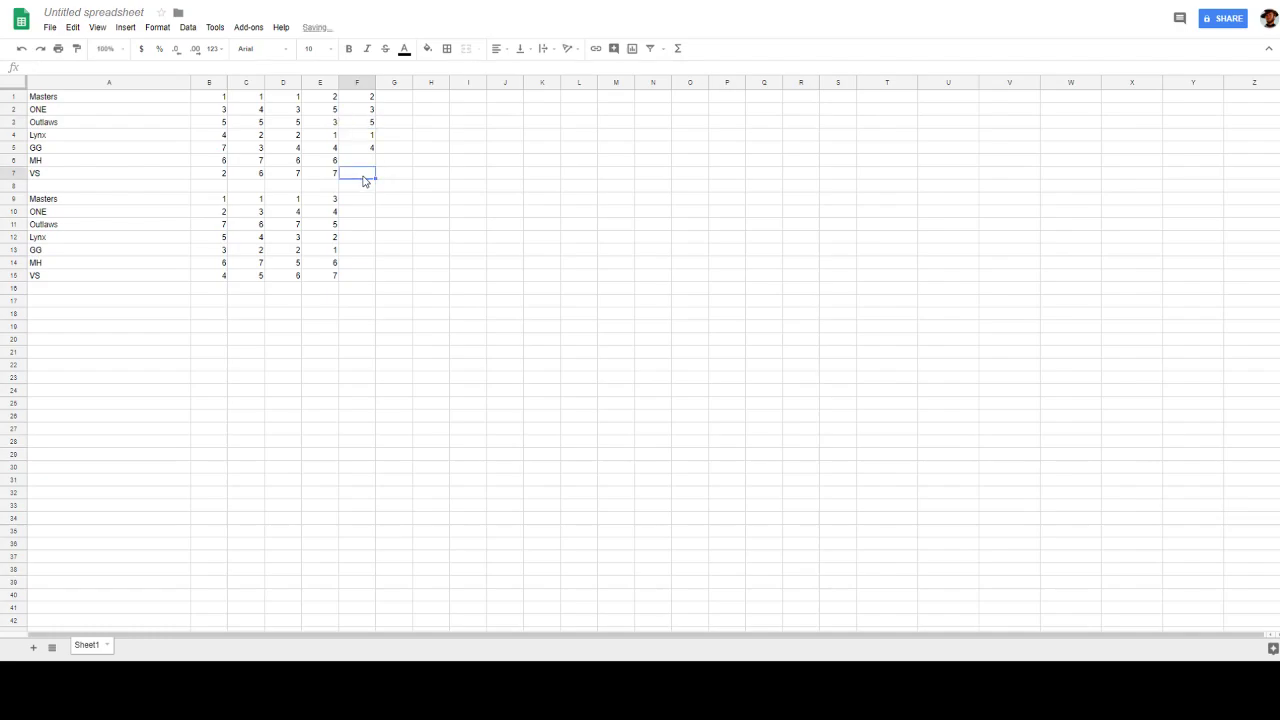
Complete column F of the upper list with 6 for MH and 7 for VS
left_click(361, 168)
type("6")
key("Return")
type("7")
key("Return")
key("Return")
Enter 1 for Lynx and 2 for GG in column F of the lower list
left_click(355, 241)
type("1")
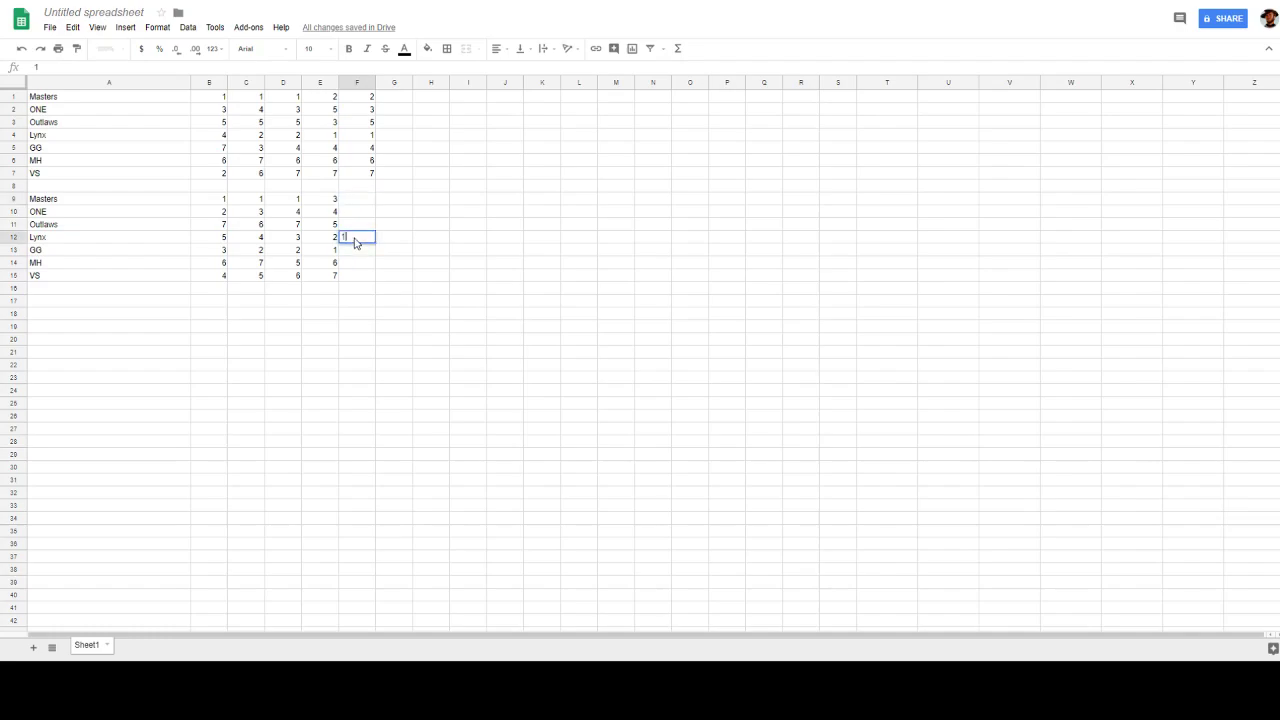
key("Return")
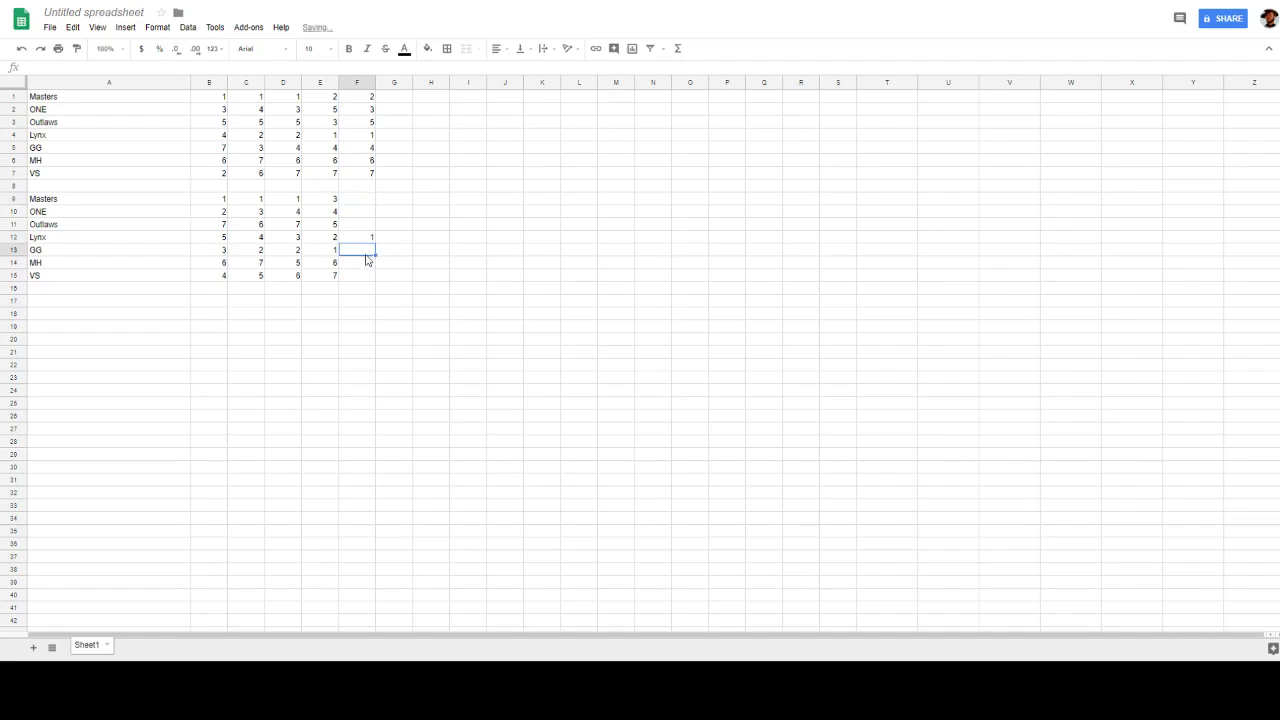
type("2")
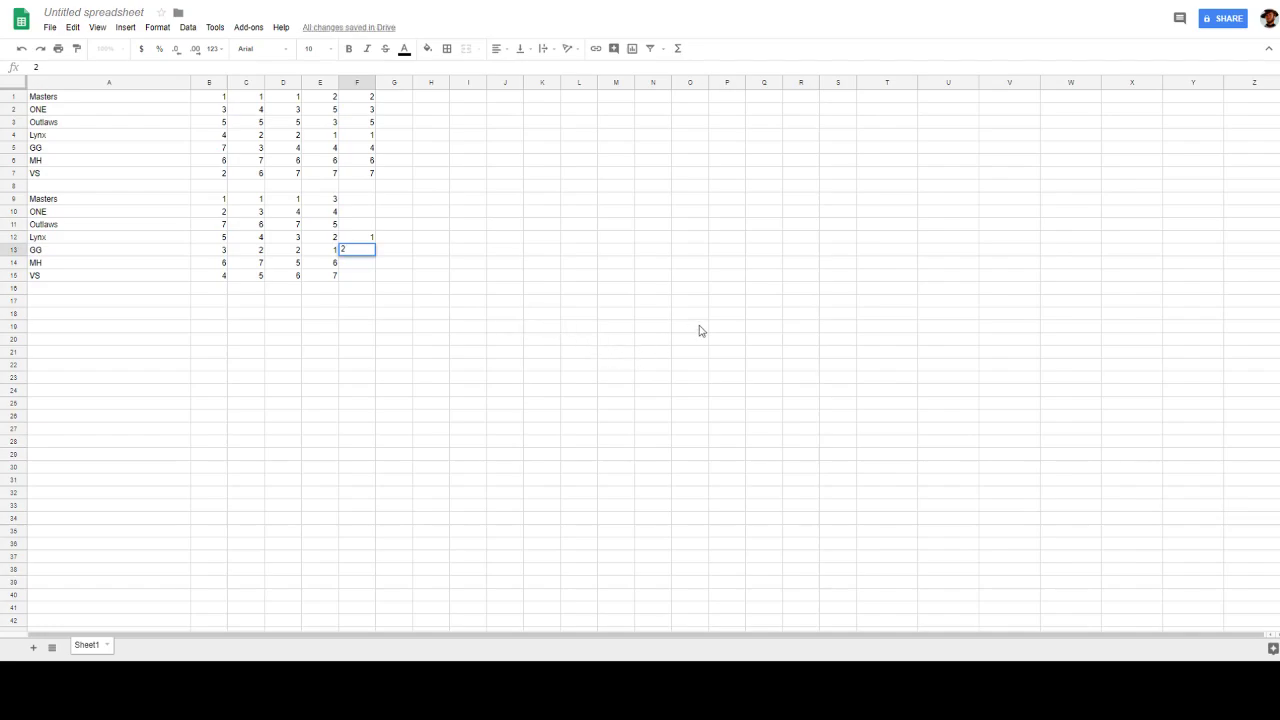
Enter 3 for Masters and 4 for ONE in column F of the lower list
left_click(362, 200)
type("3")
key("Return")
type("4")
key("Return")
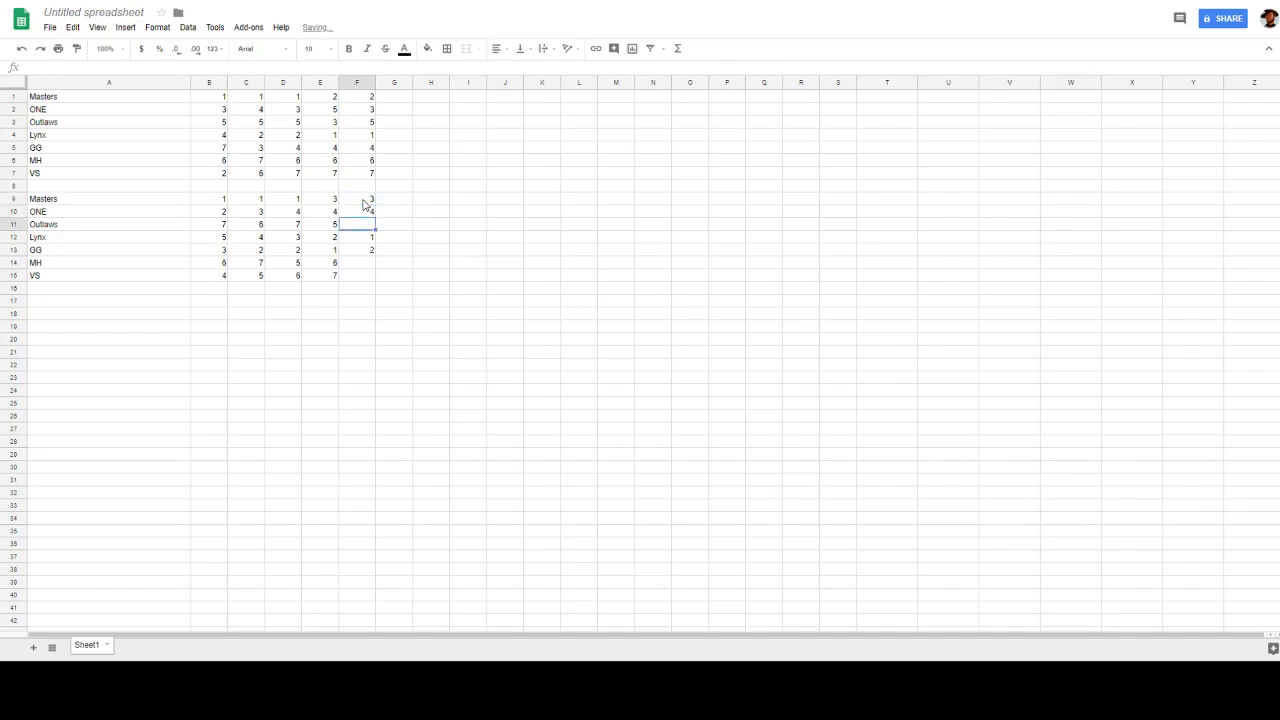
Complete column F of the lower list with 5 for VS, 6 for MH and 7 for Outlaws
left_click(350, 279)
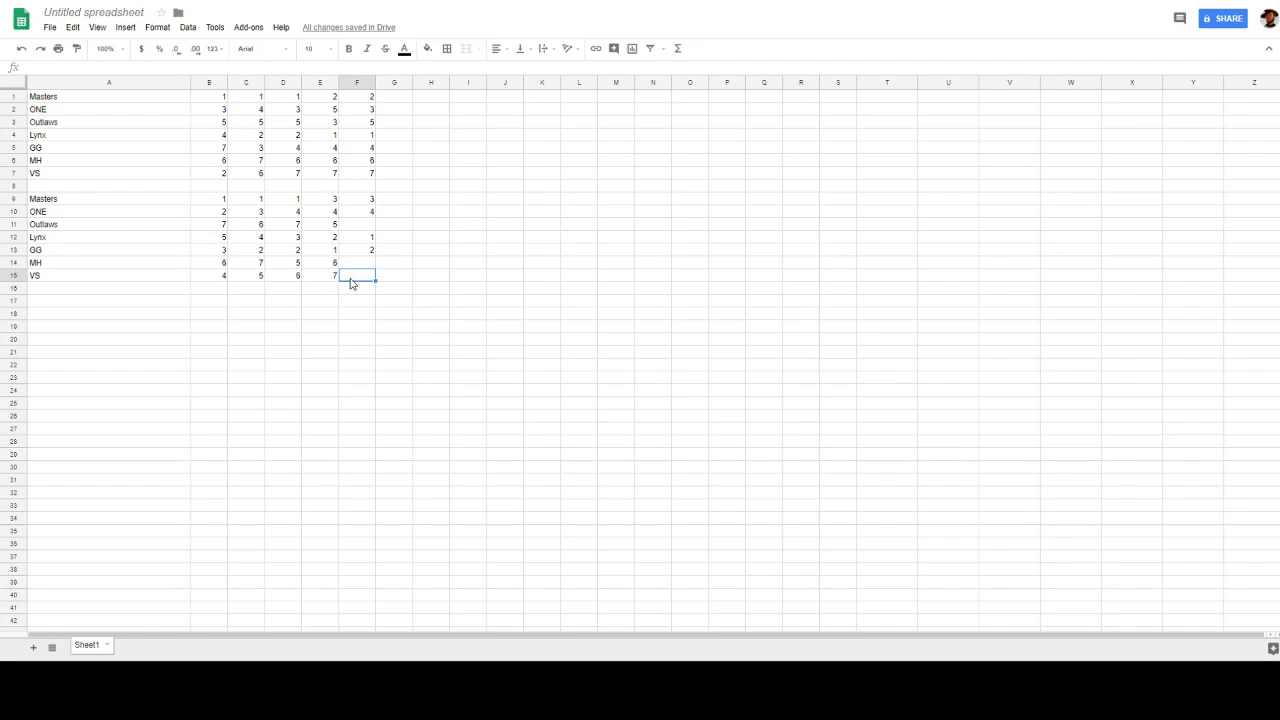
type("5")
left_click(356, 263)
left_click(357, 227)
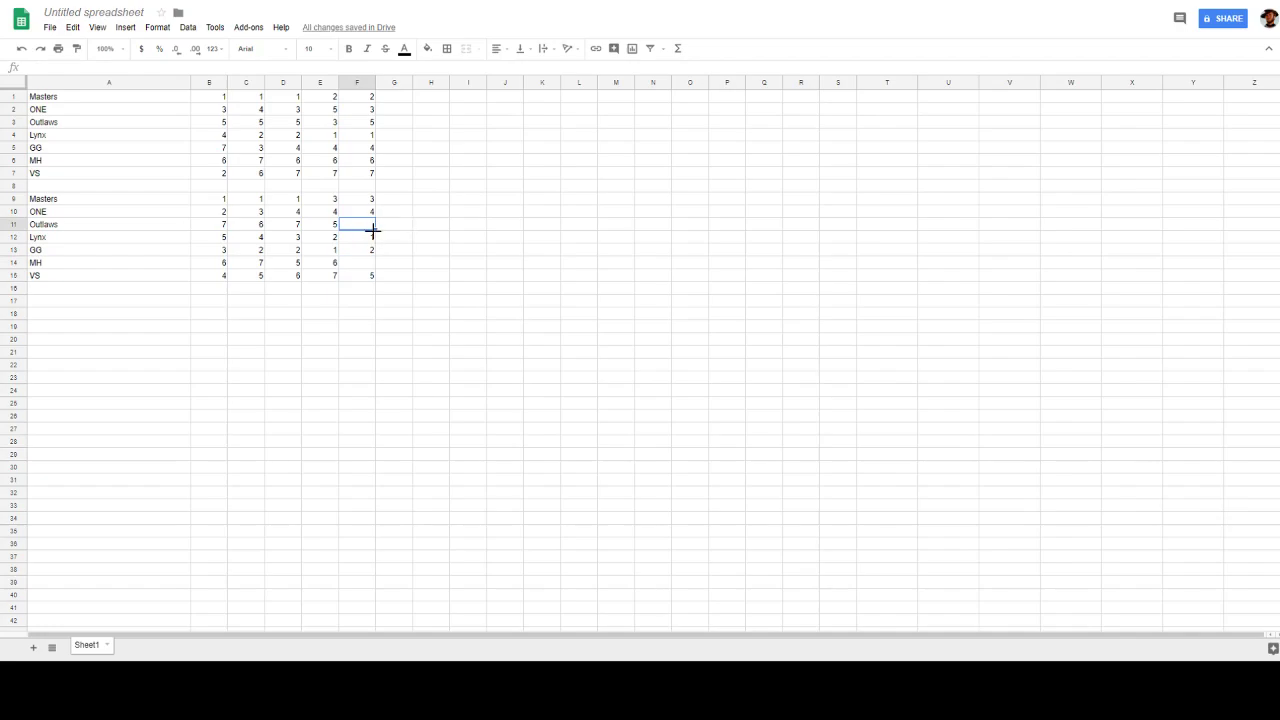
left_click(364, 264)
type("6")
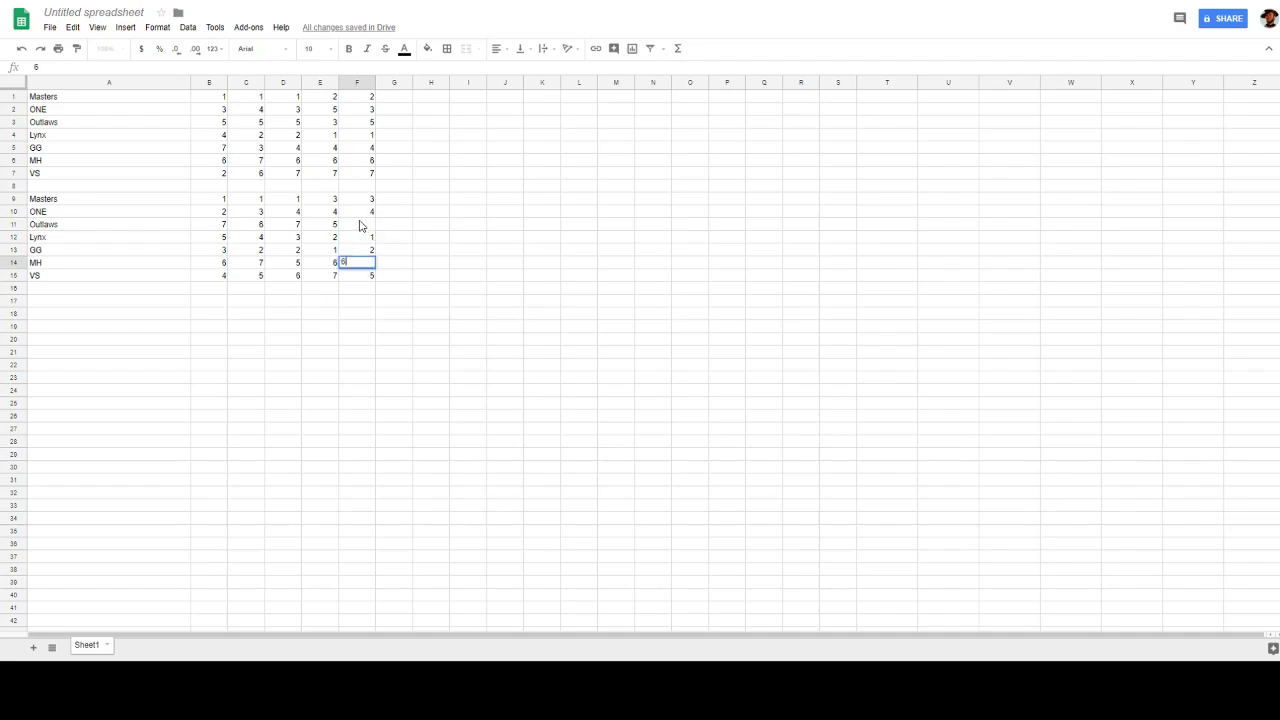
left_click(384, 313)
left_click(366, 278)
left_click(357, 265)
left_click(361, 230)
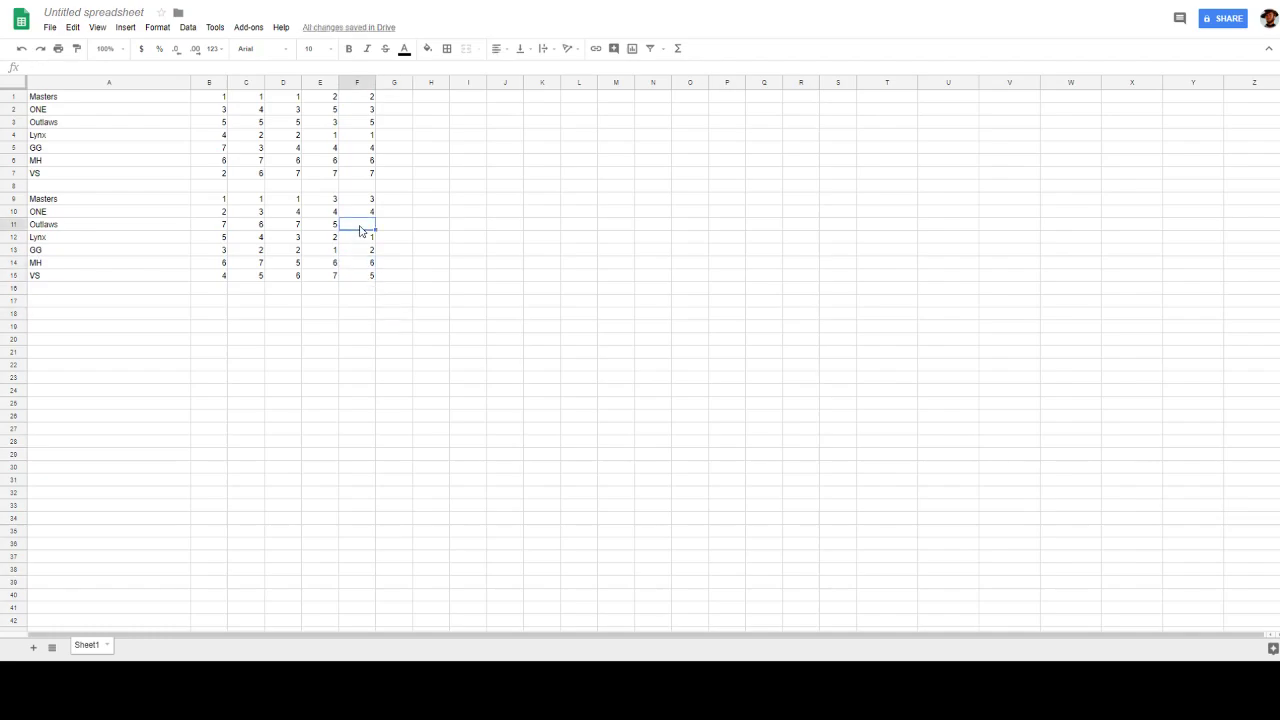
type("7")
left_click(537, 328)
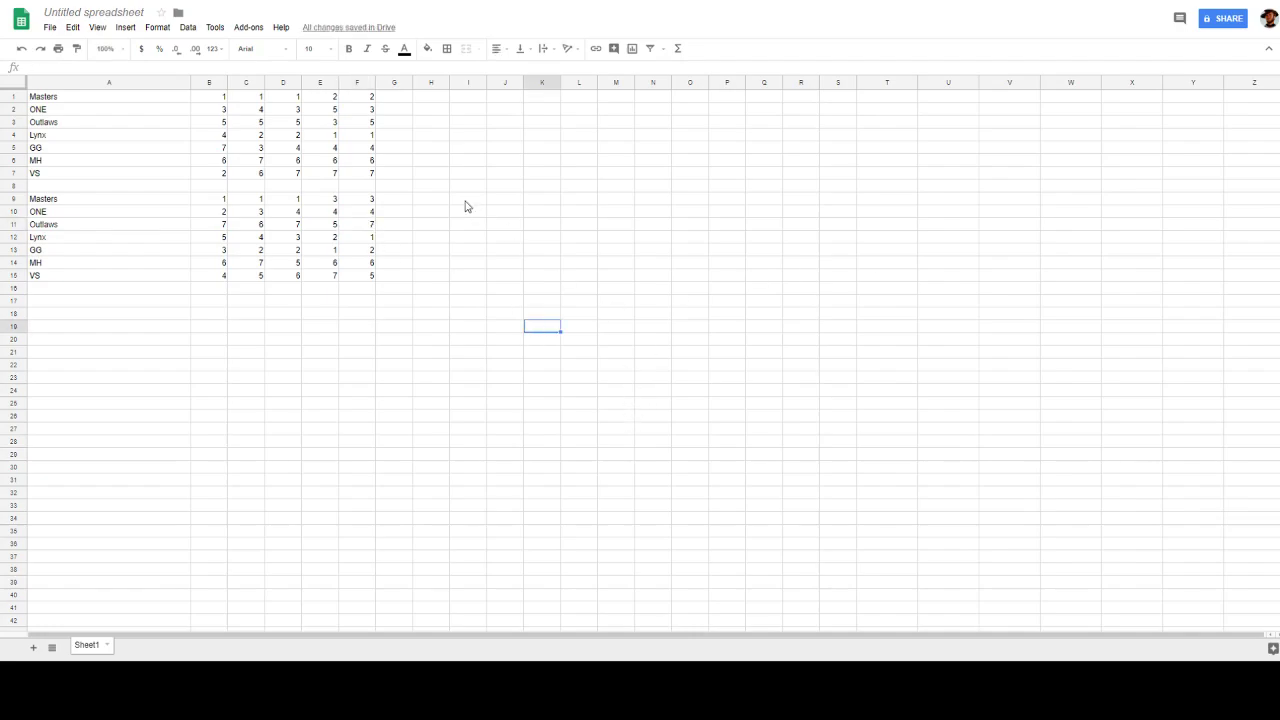
Enter 1 for Lynx, 2 for Outlaws and 3 for Masters in column G of the upper list
left_click(391, 101)
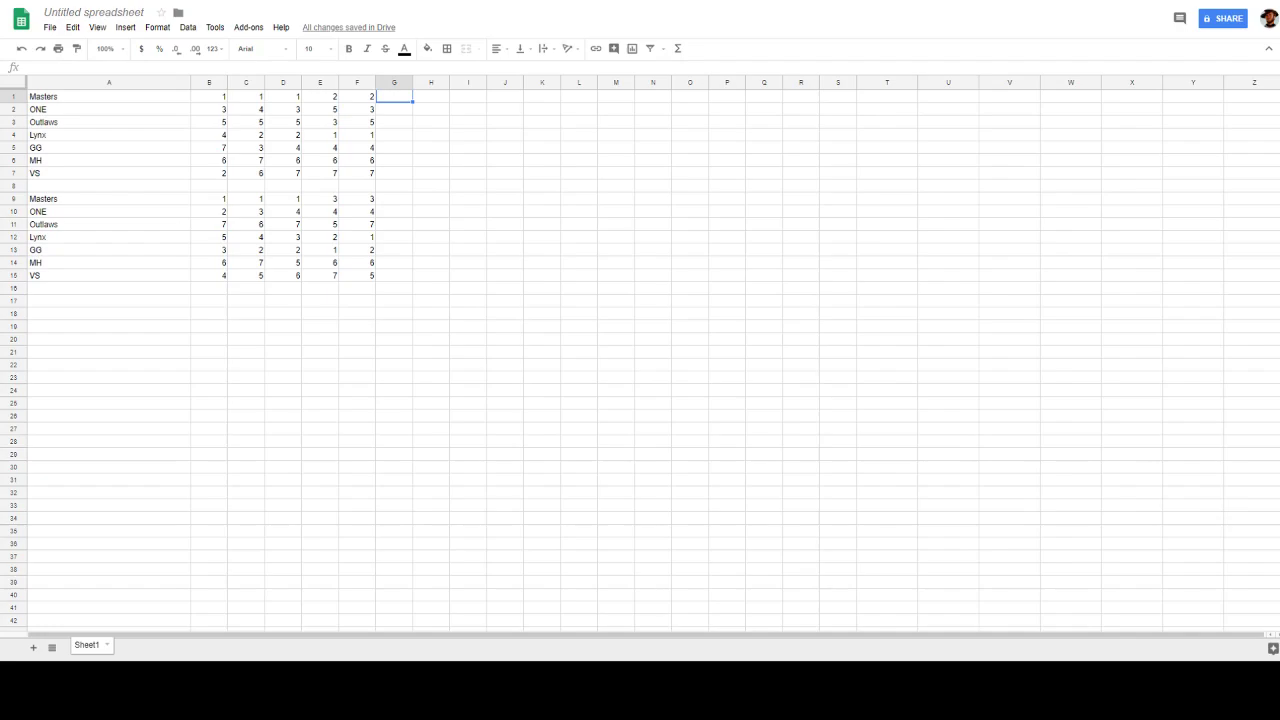
left_click(392, 138)
type("1")
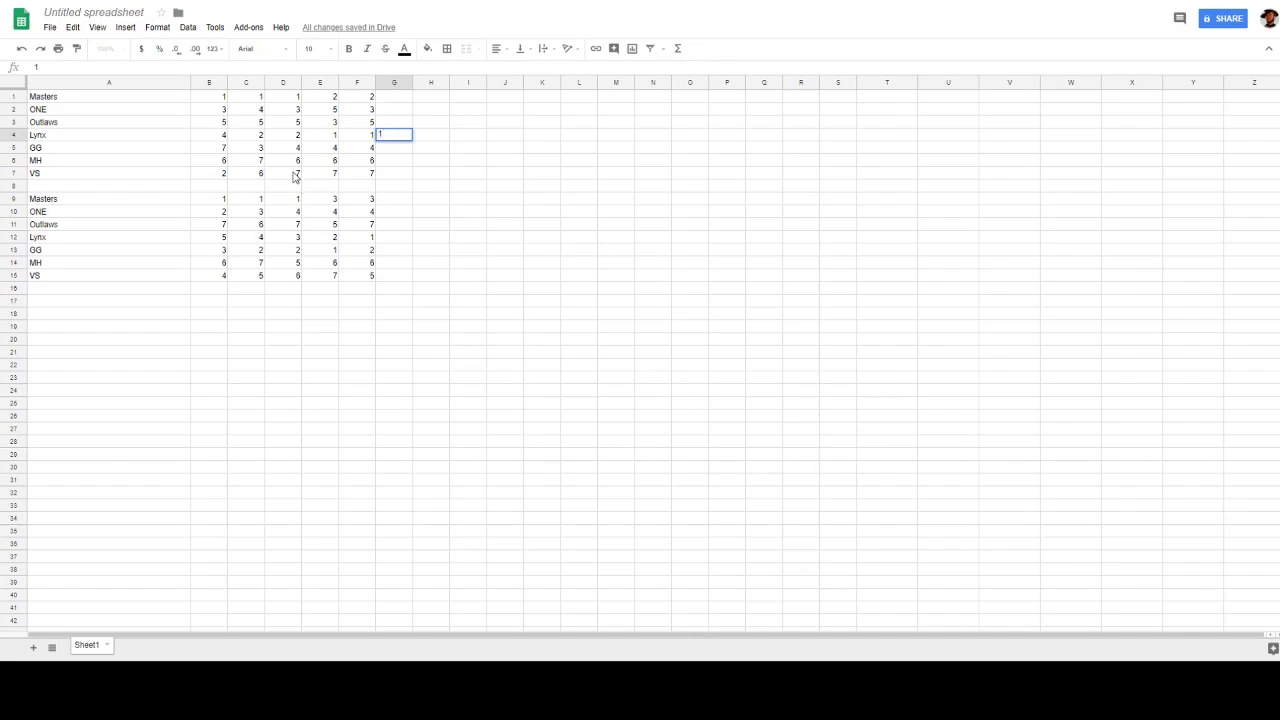
left_click(406, 126)
type("2")
left_click(404, 97)
type("3")
left_click(621, 356)
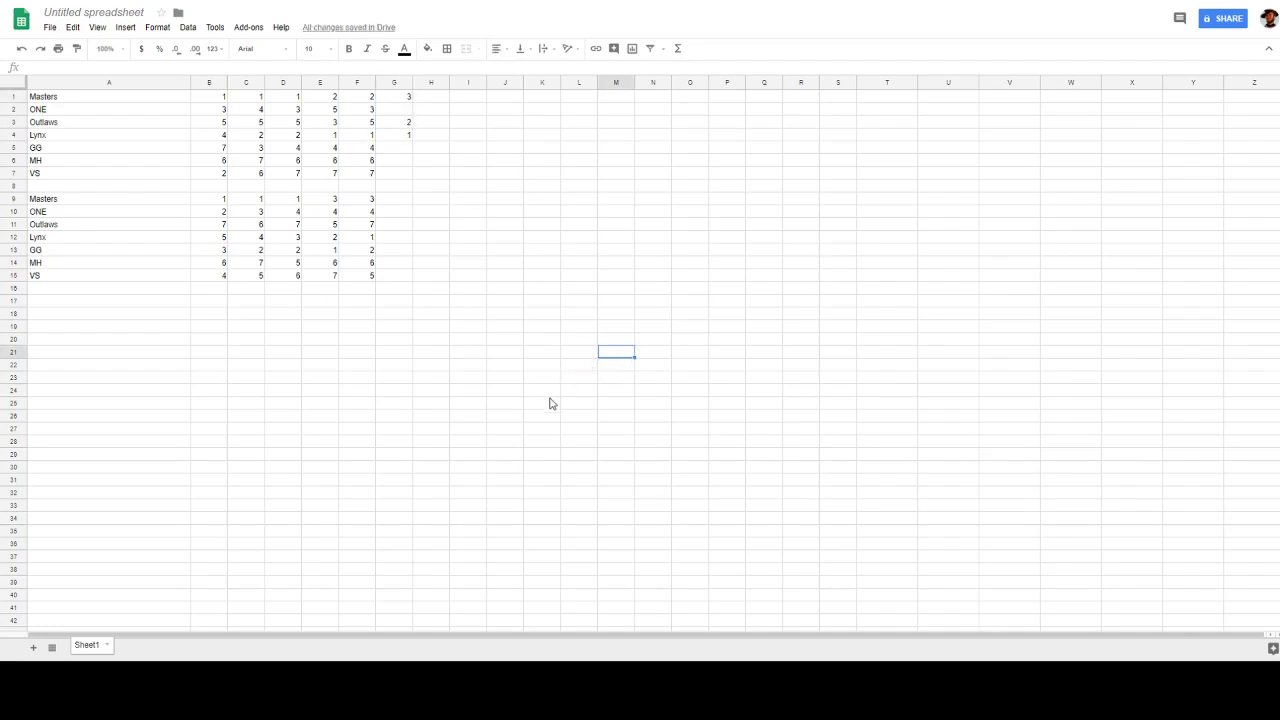
Complete column G of the upper list with 4 for MH, 5 for GG, 6 for ONE and 7 for VS
left_click(403, 160)
type("4")
left_click(407, 149)
type("5")
left_click(407, 111)
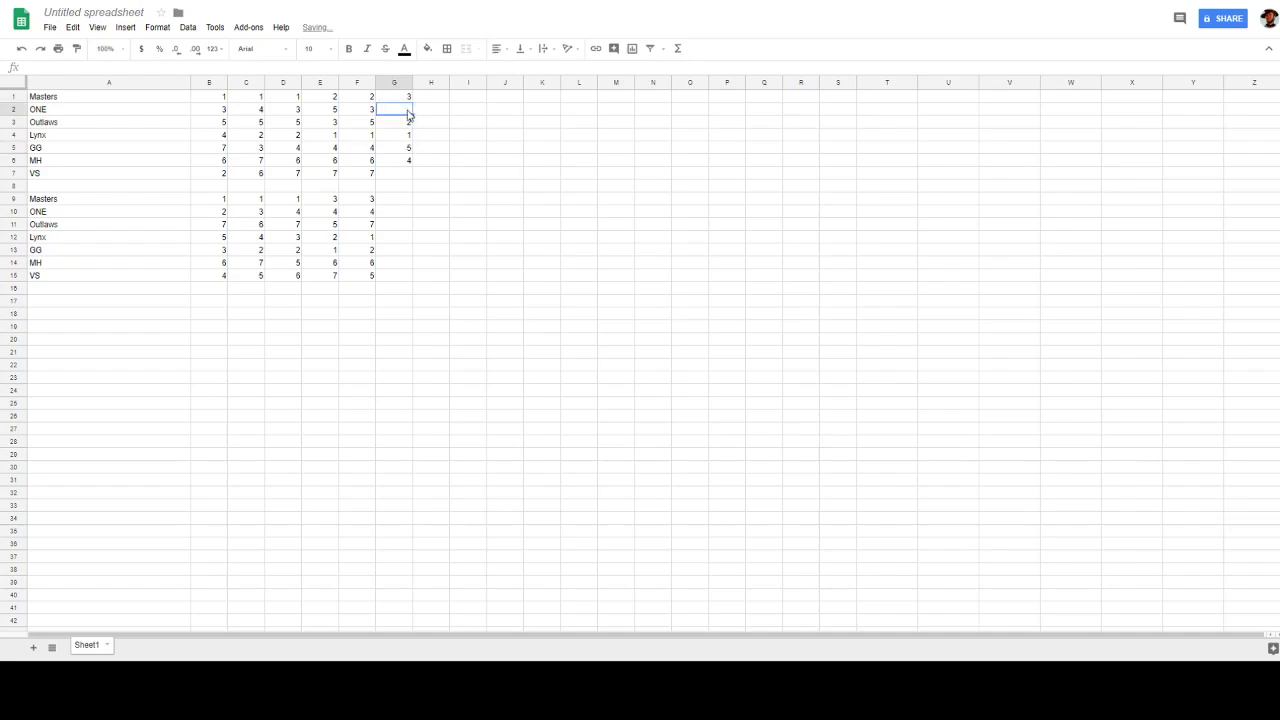
type("6")
left_click(394, 174)
type("7")
left_click(551, 341)
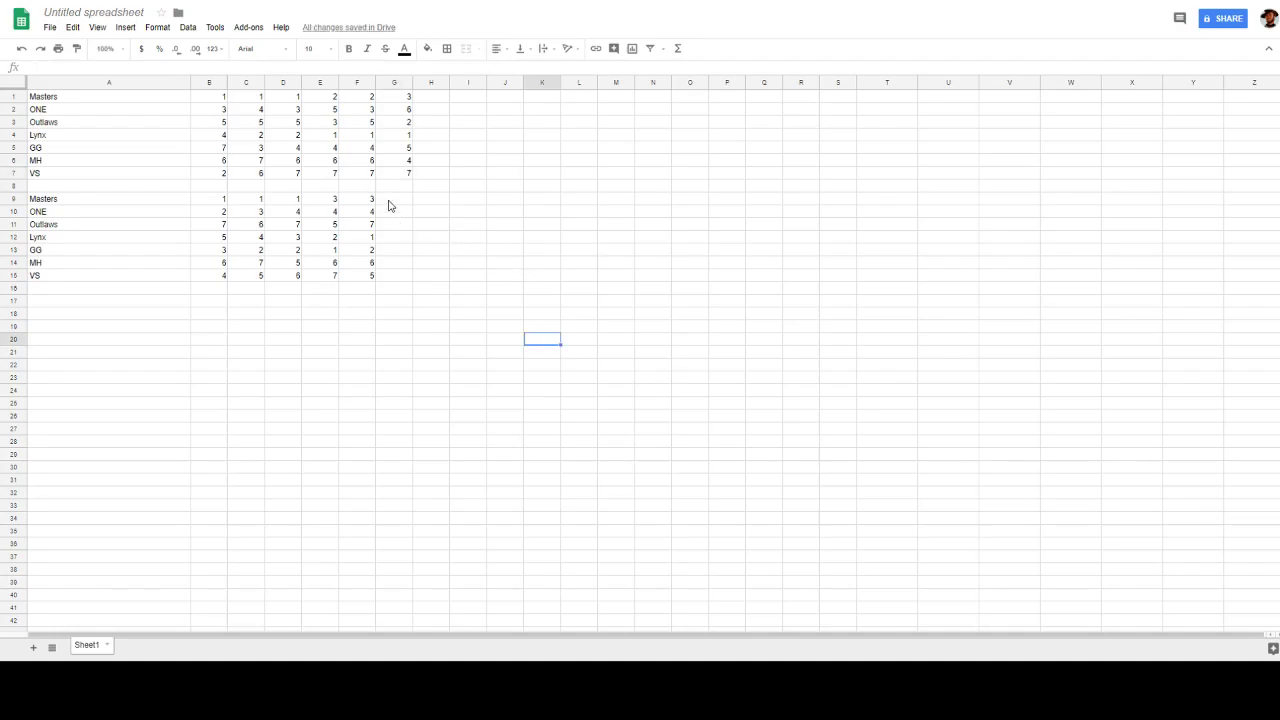
Enter 1 for Lynx, 2 for Masters and 3 for GG in column G of the lower list
left_click(396, 244)
type("1")
left_click(387, 203)
type("2")
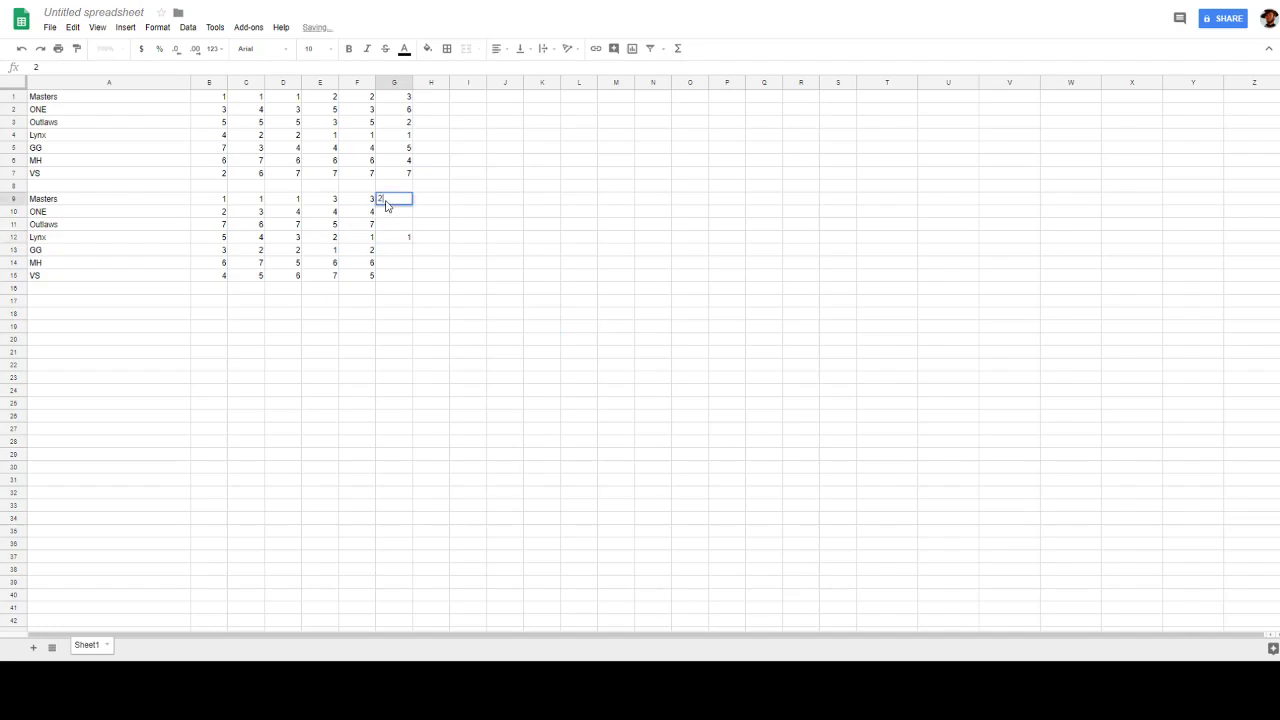
left_click(504, 481)
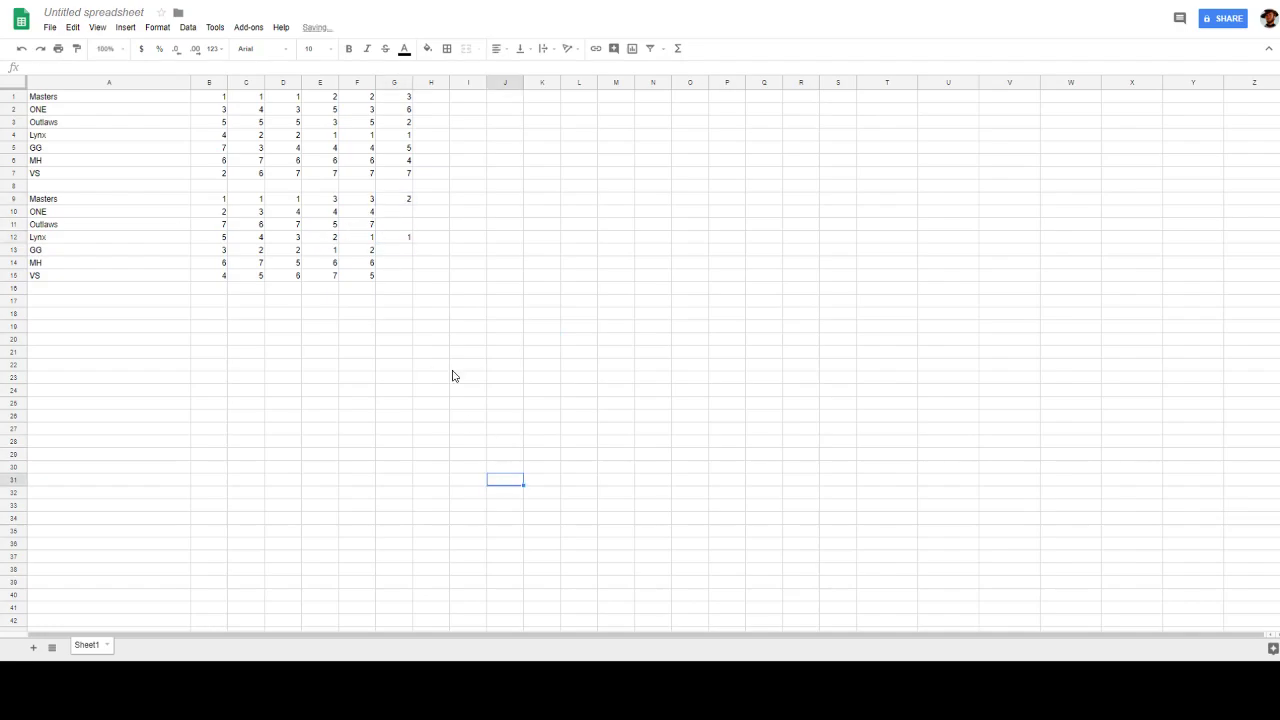
left_click(397, 251)
type("3")
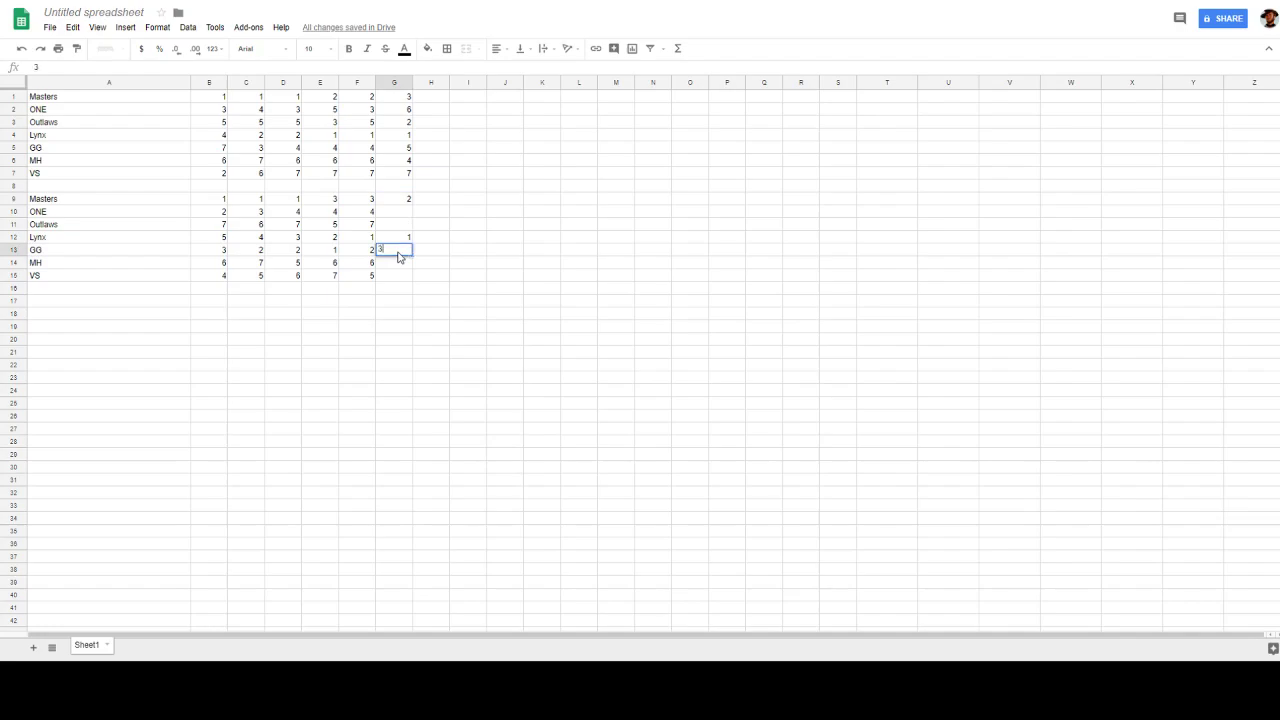
left_click(811, 290)
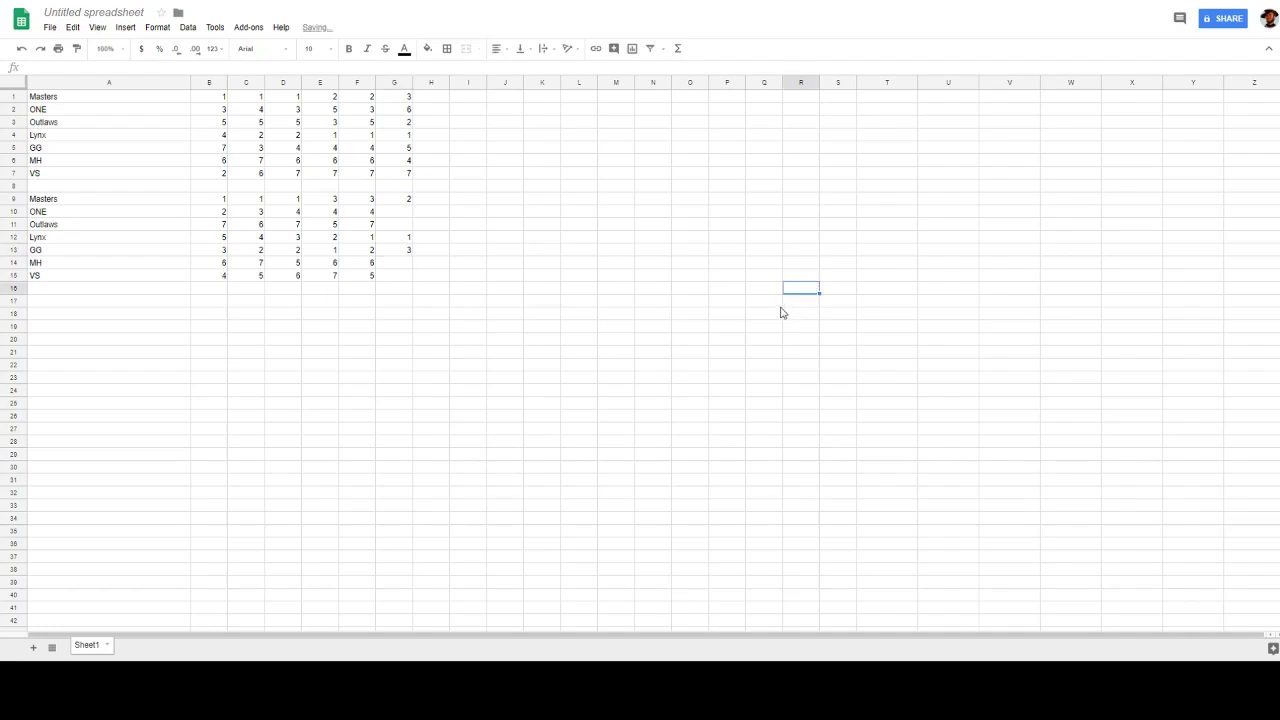
Complete column G of the lower list with 4 for ONE, 5 for MH, 6 for Outlaws and 7 for VS
left_click(403, 213)
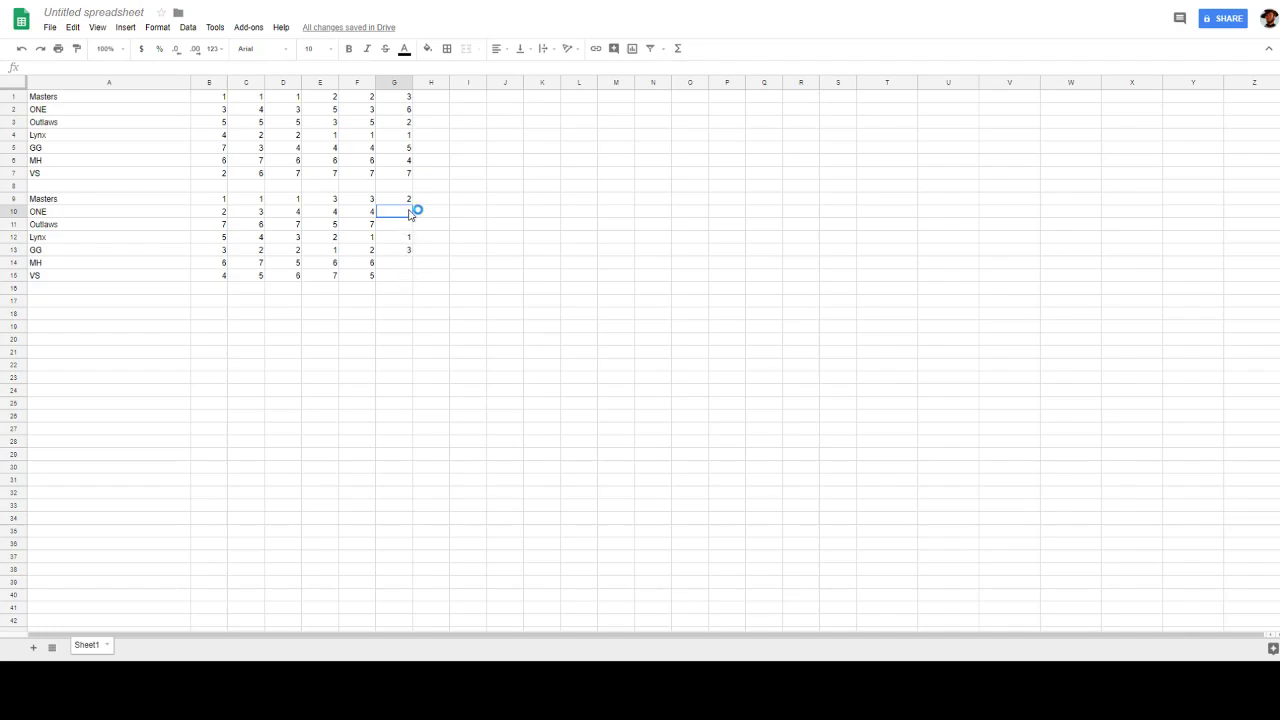
type("4")
left_click(399, 264)
type("5")
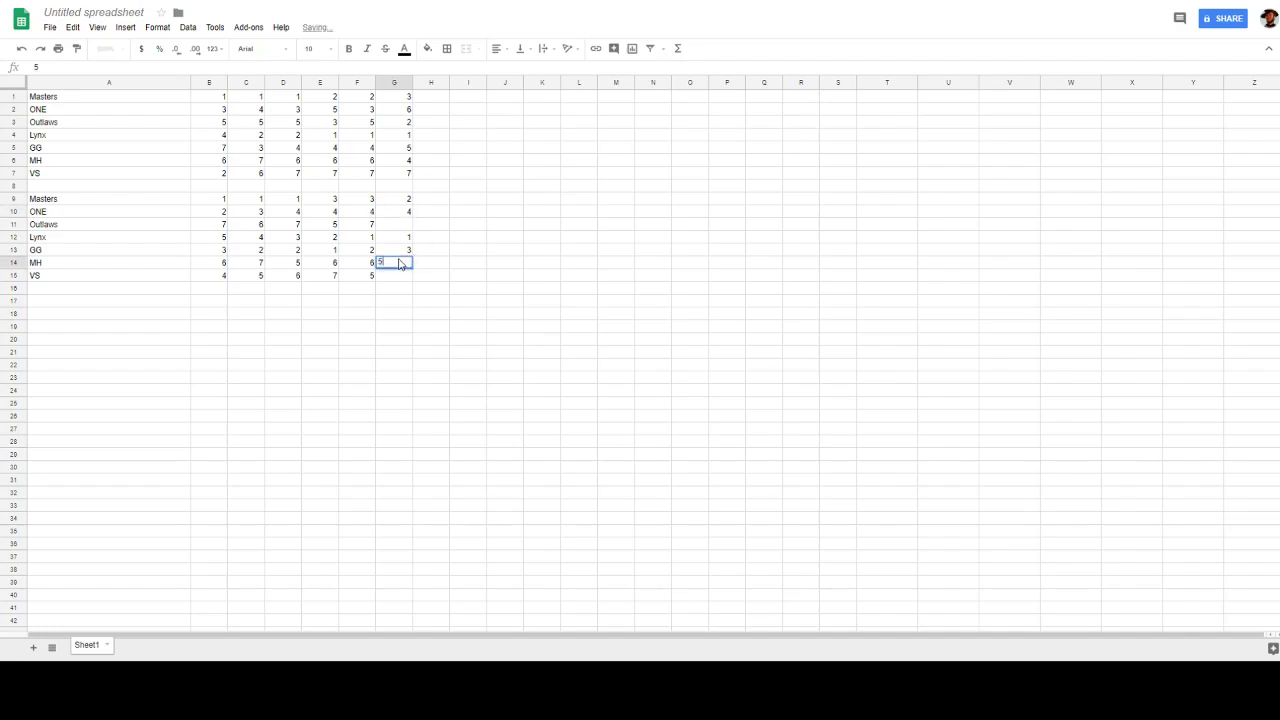
left_click(395, 229)
type("6")
left_click(404, 280)
type("7")
left_click(477, 310)
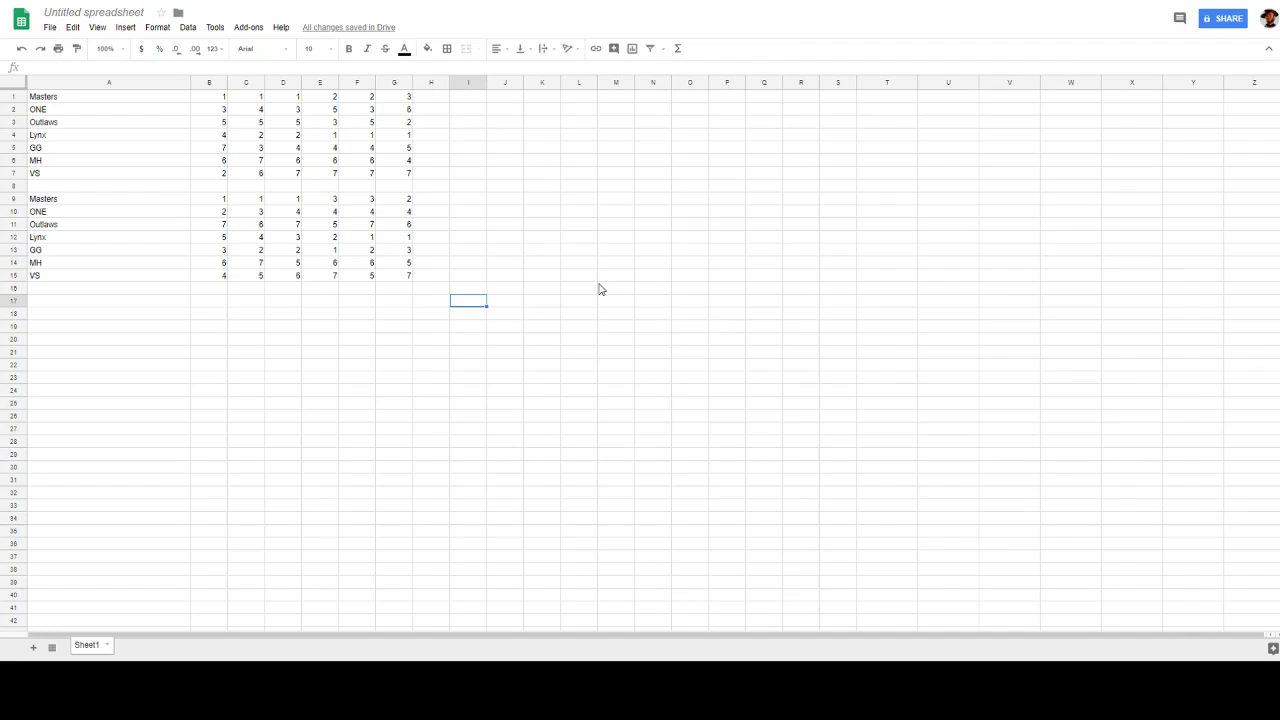
Enter 1 for Masters and 2 for Lynx in column H of the upper list
left_click(443, 101)
type("1")
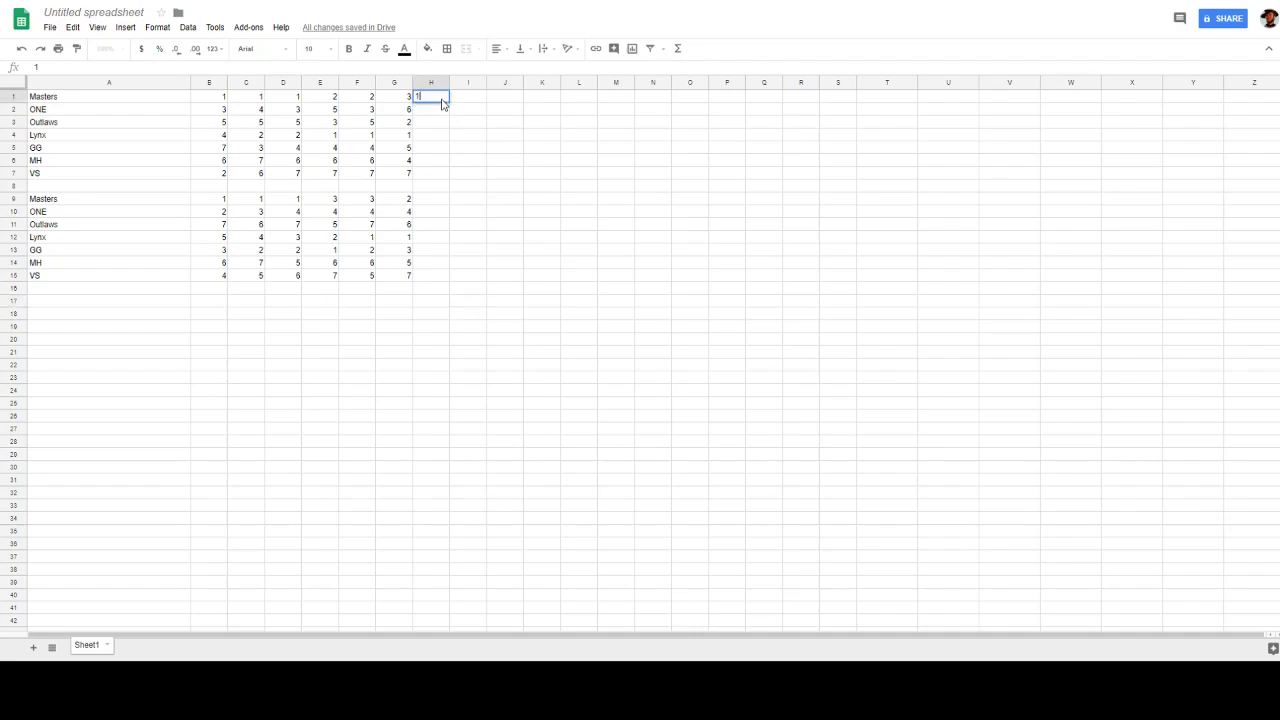
left_click(431, 137)
type("2")
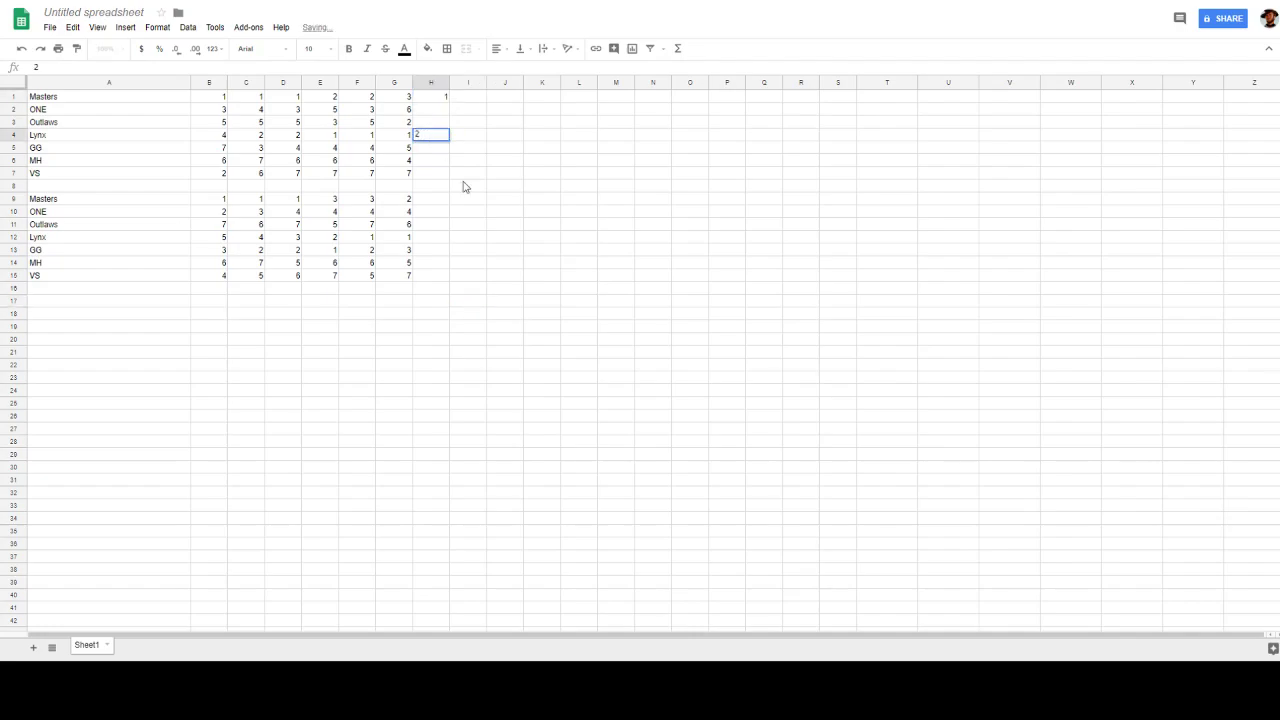
left_click(555, 303)
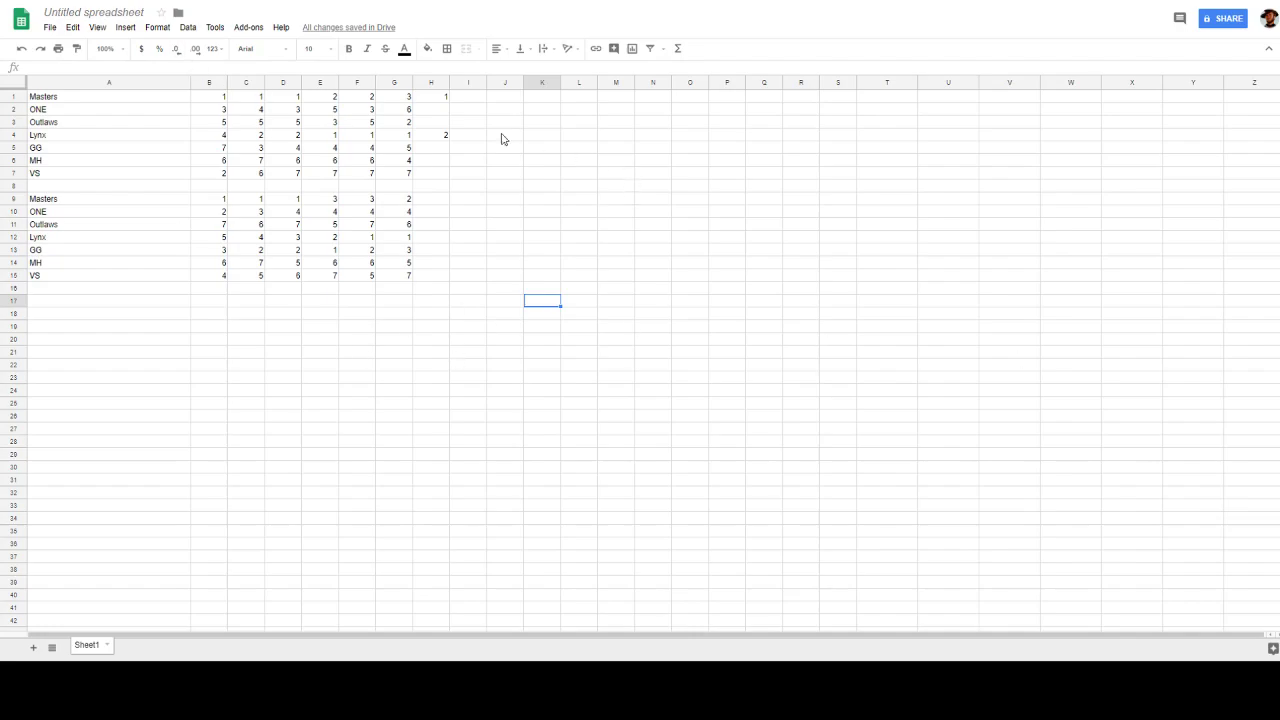
Enter 3 for Outlaws, 4 for GG and 5 for MH in column H of the upper list
left_click(426, 113)
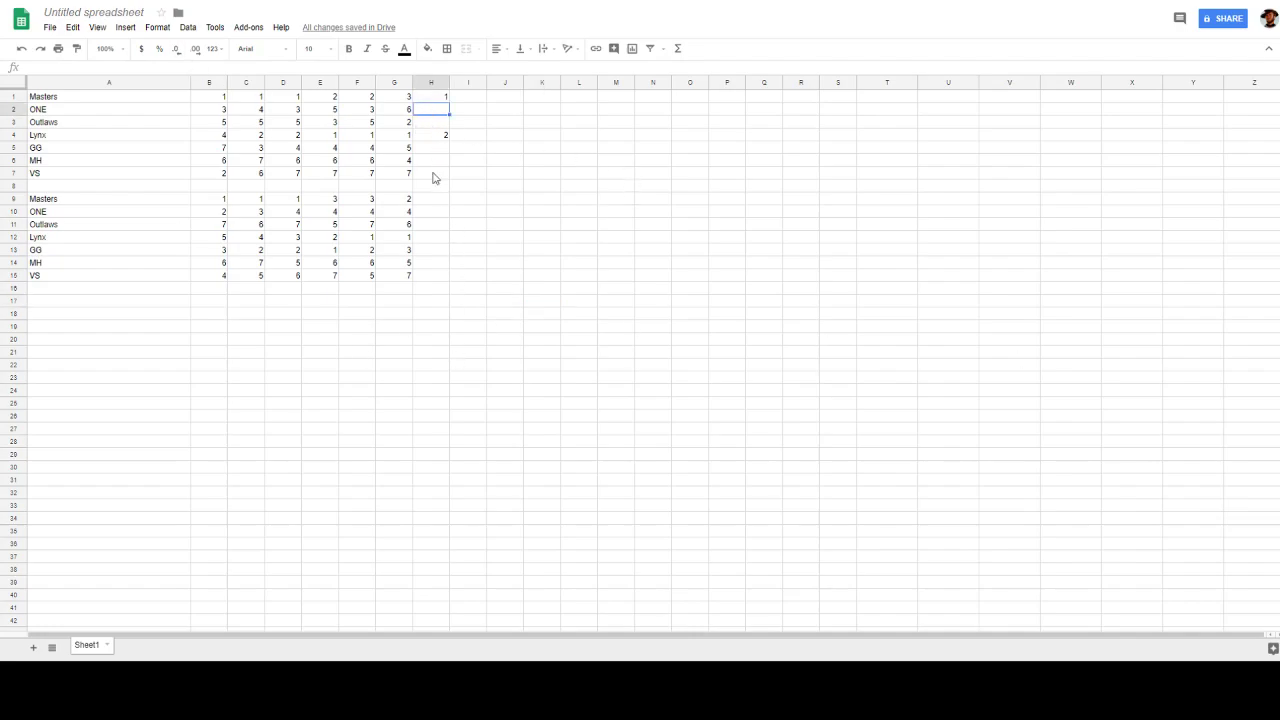
key("Down")
type("3")
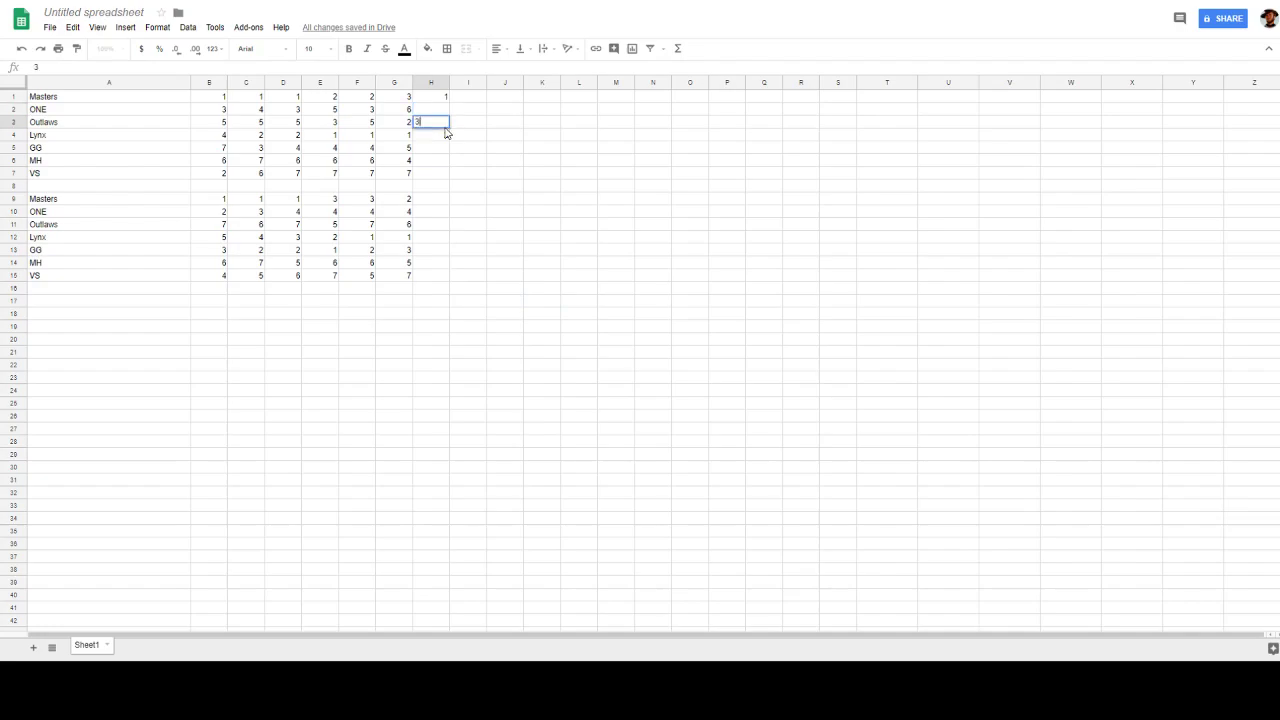
key("Down")
key("Down")
type("4")
key("Down")
type("5")
left_click(519, 279)
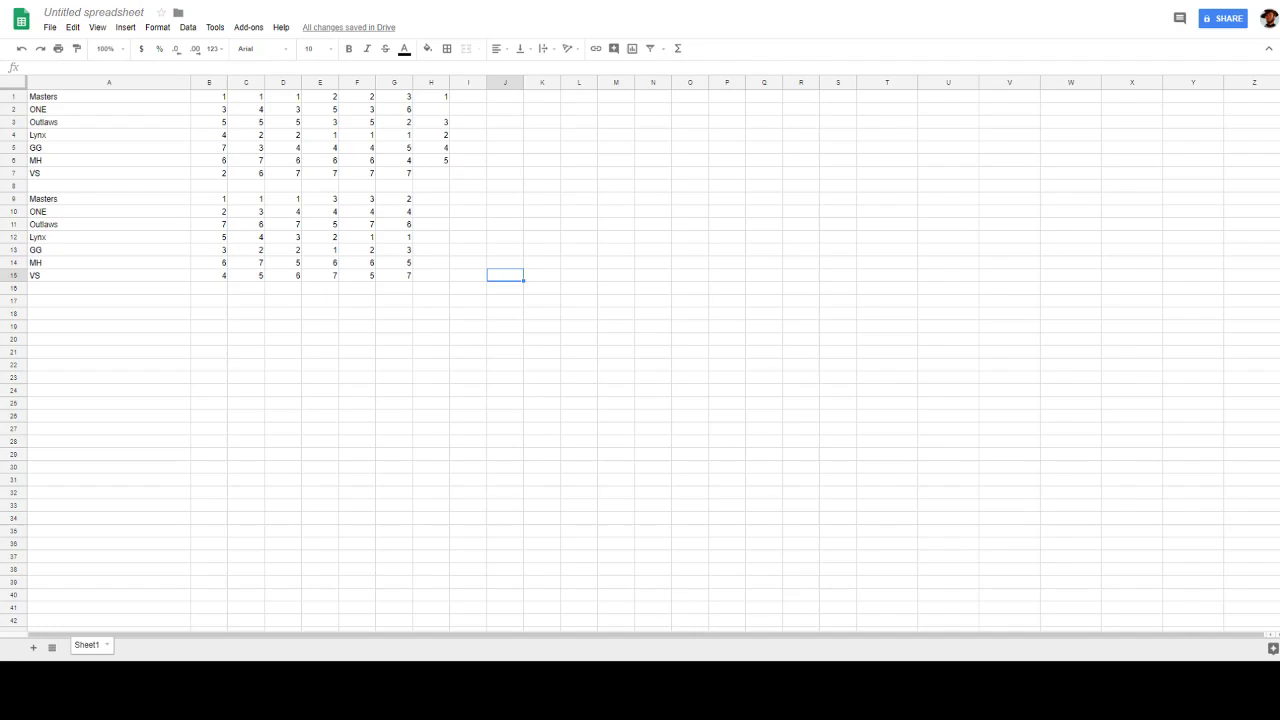
Clear the rankings from Masters to MH in column H of the upper list
left_click_drag(441, 97, 443, 160)
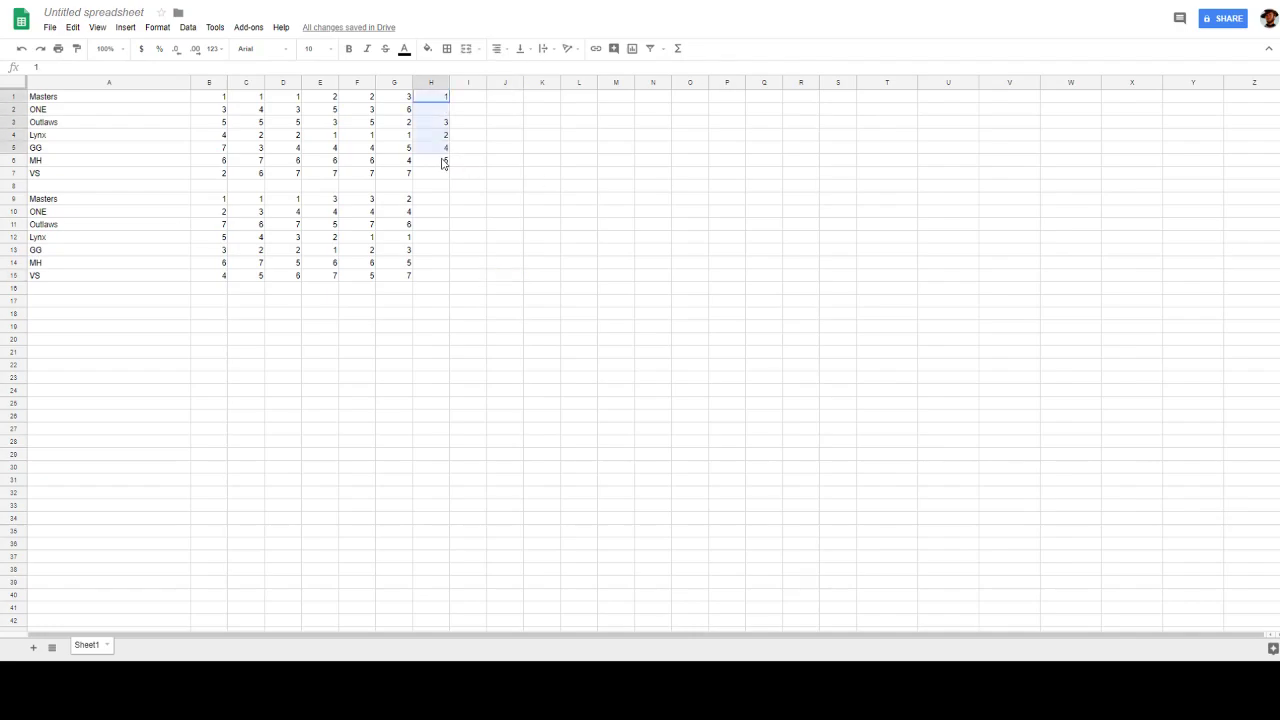
key("Delete")
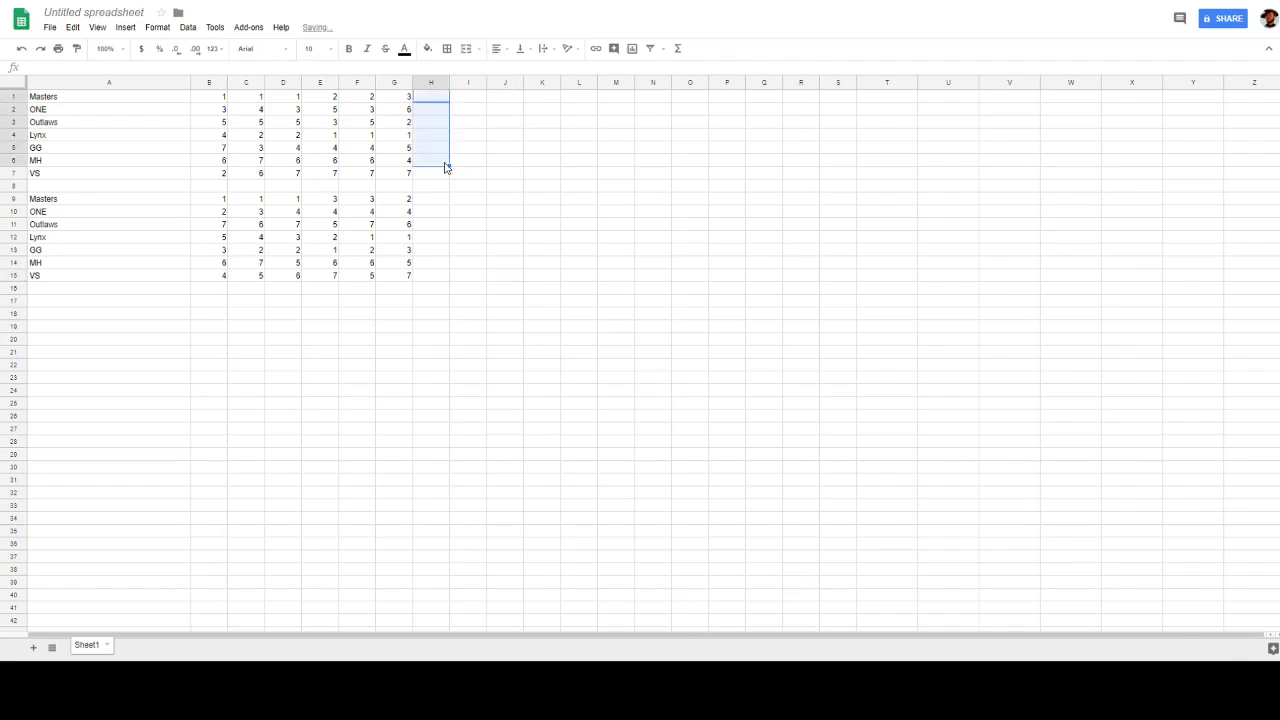
left_click(484, 202)
Enter 1 for VS and 2 for Masters in column H of the upper list
left_click(447, 175)
type("1")
left_click(529, 279)
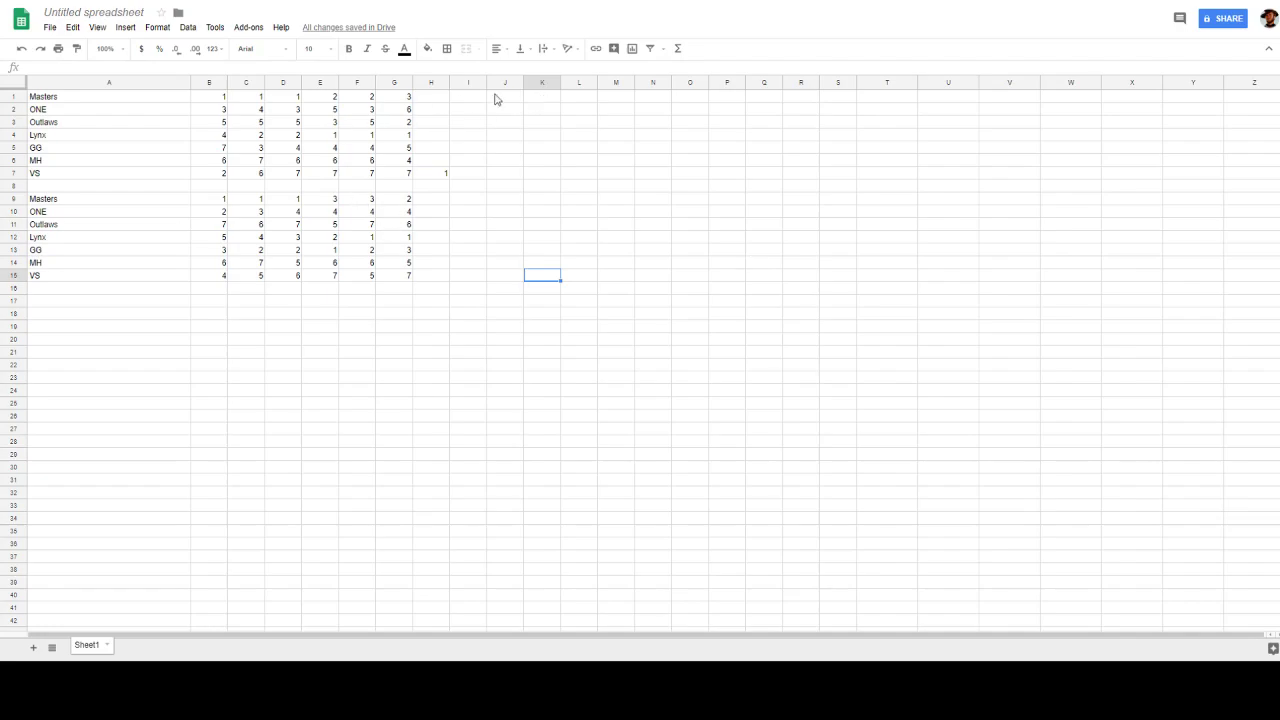
left_click(436, 101)
type("2")
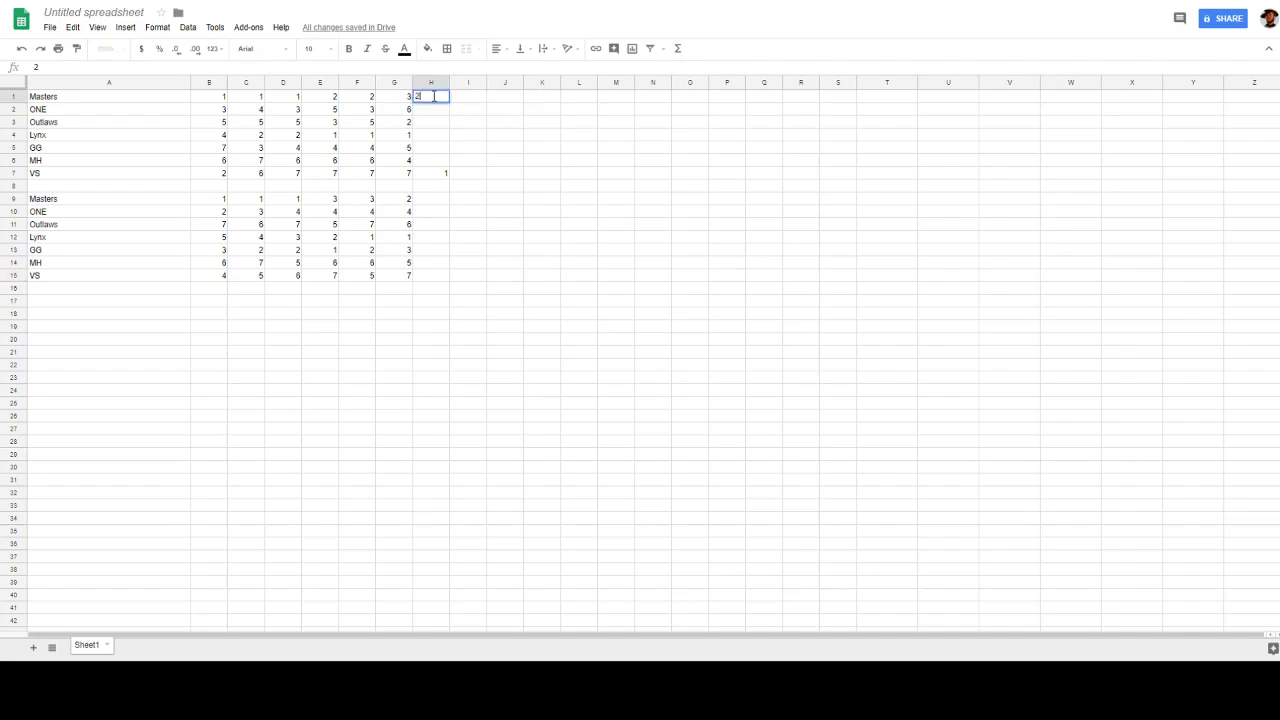
Enter 3 for Lynx and 4 for Outlaws in column H of the upper list
left_click(433, 136)
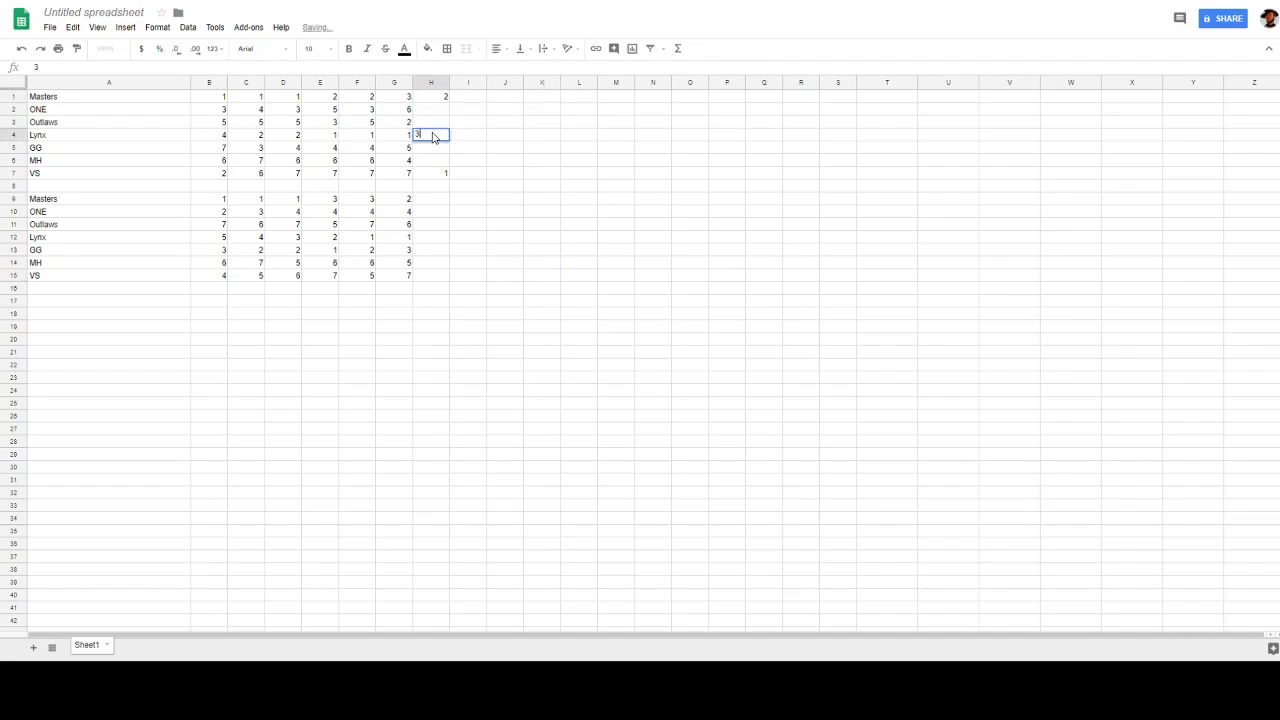
left_click(440, 125)
type("4")
key("Return")
type("3")
left_click(532, 212)
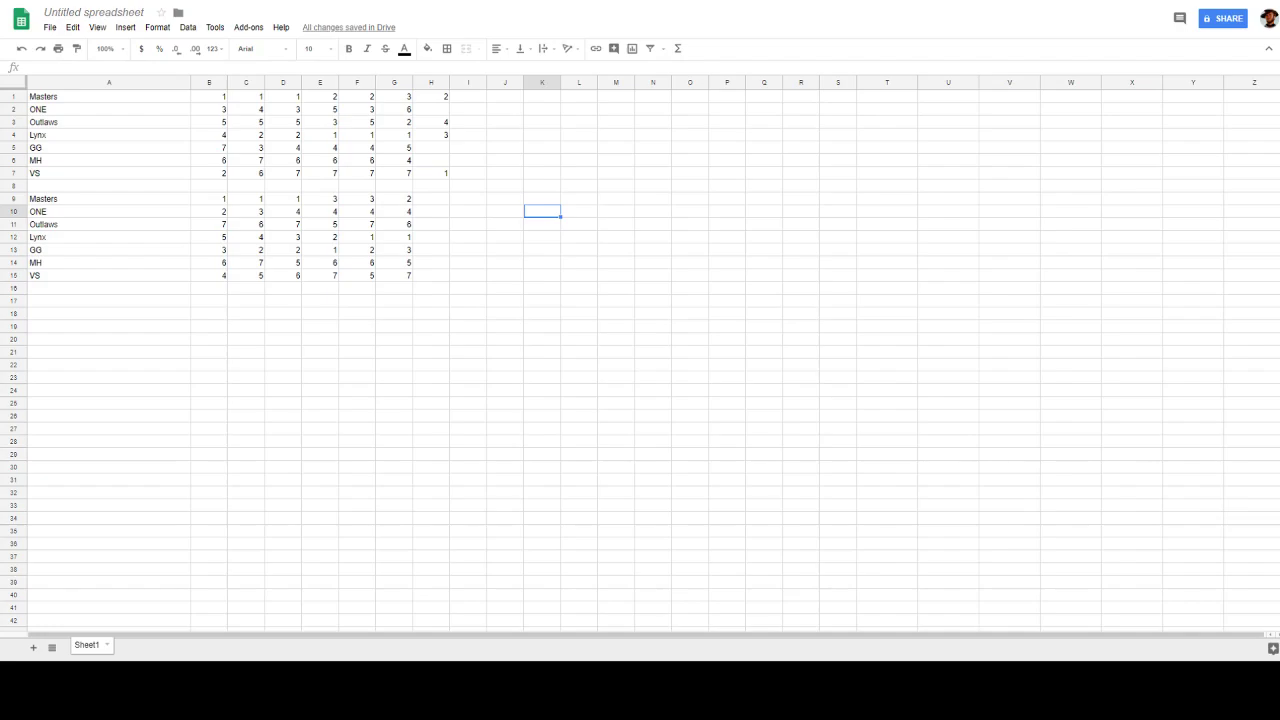
Complete column H of the upper list with 5 for GG, 6 for ONE and 7 for MH
left_click(433, 152)
type("5")
left_click(444, 121)
key("Delete")
left_click(444, 112)
key("ctrl+z")
type("6")
left_click(430, 150)
left_click(430, 163)
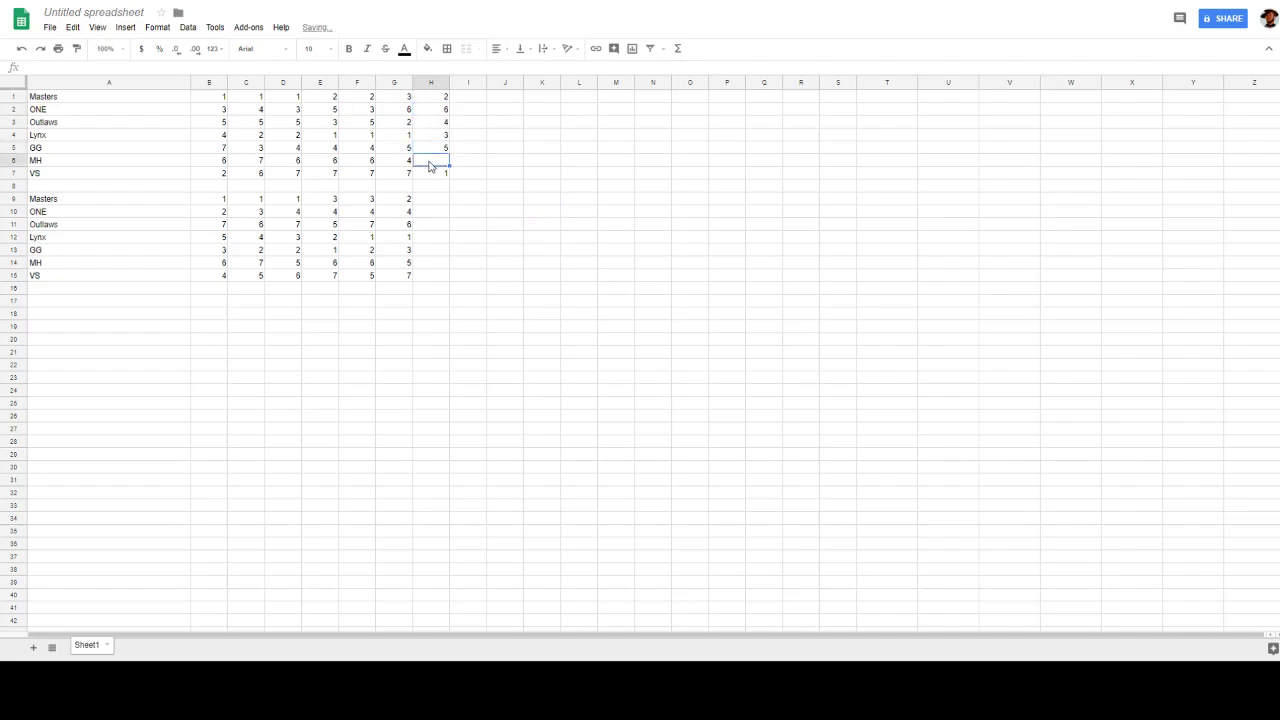
type("7")
left_click(557, 240)
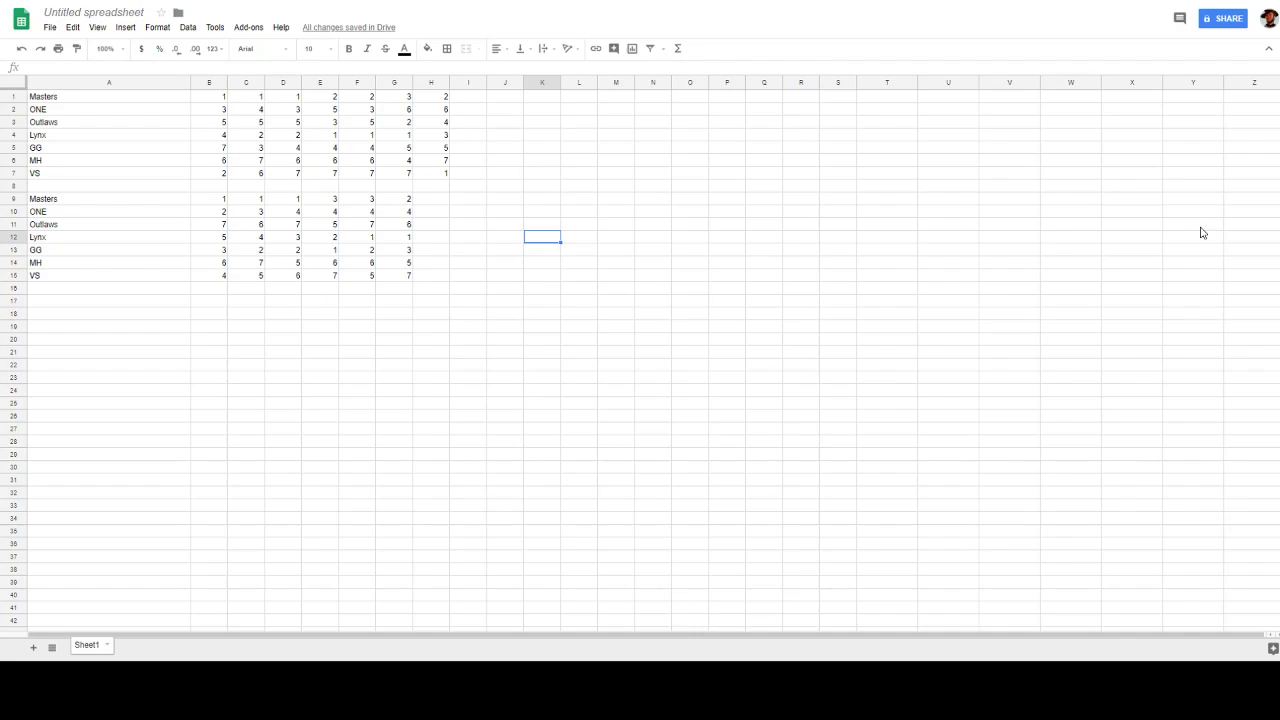
Enter 1 for Outlaws, 2 for VS and 3 for GG in column H of the lower list
left_click(484, 342)
left_click(438, 202)
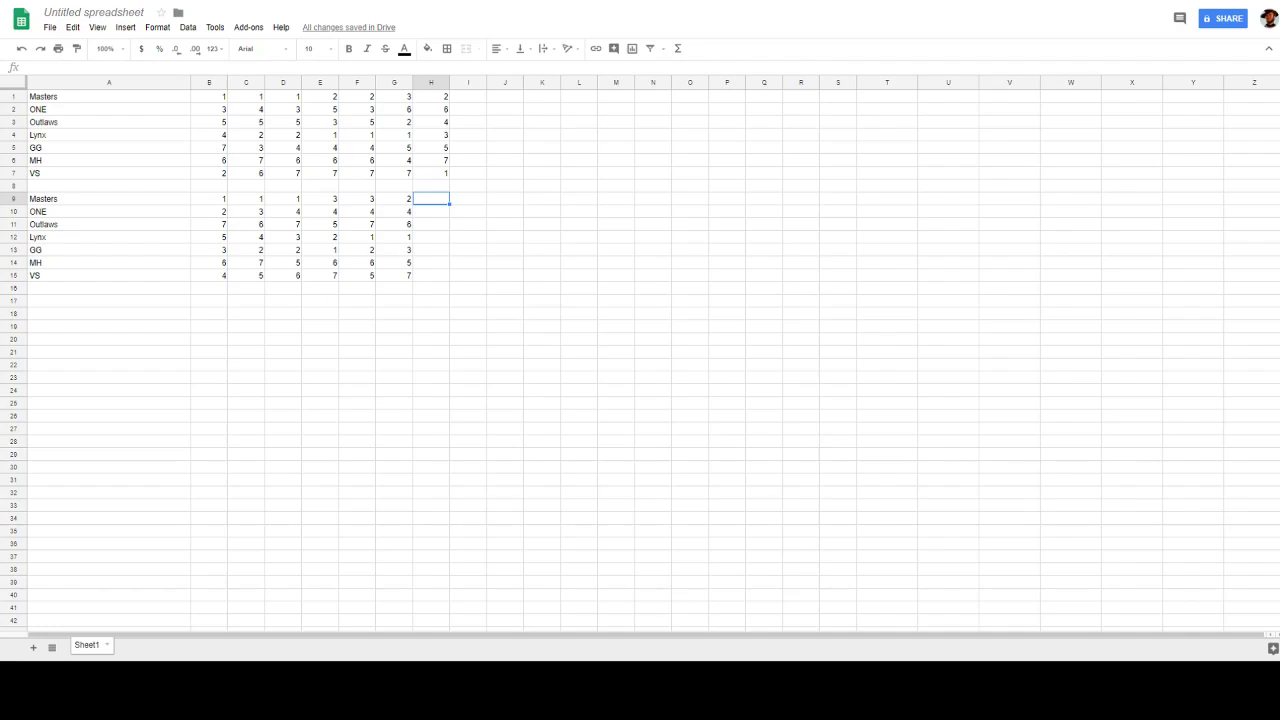
left_click(444, 218)
left_click(447, 232)
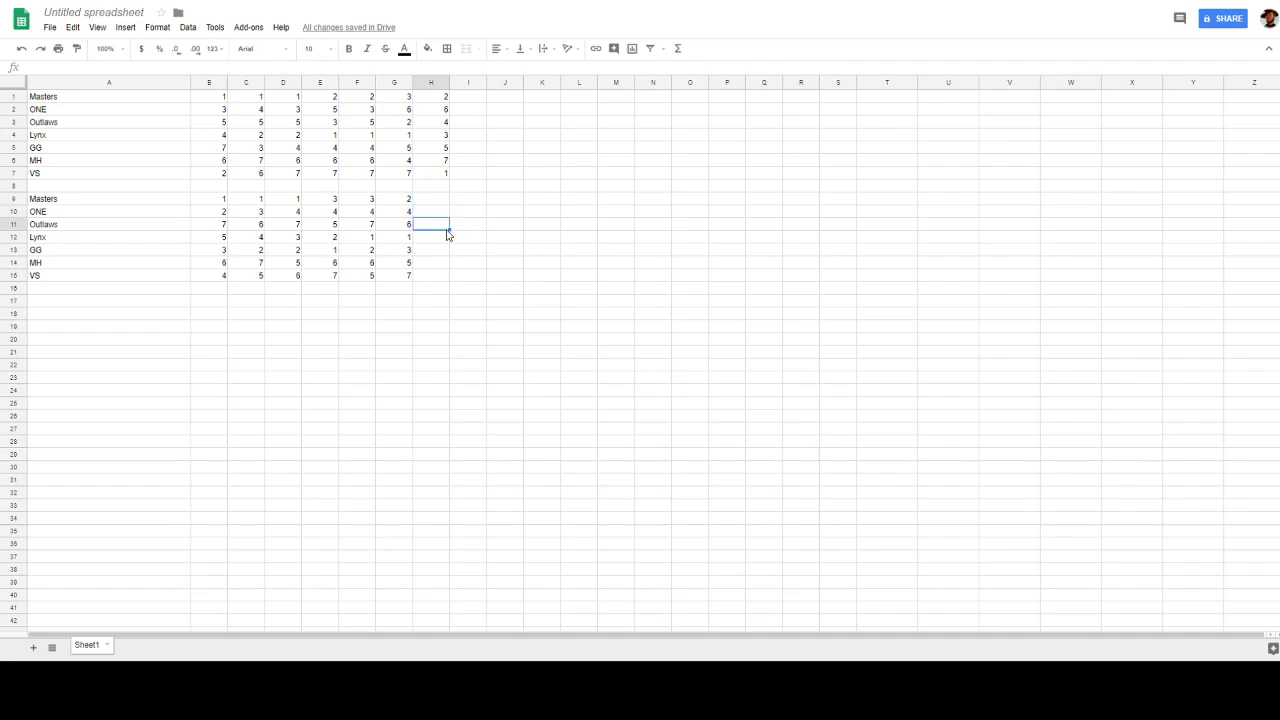
type("1")
left_click(428, 280)
type("2")
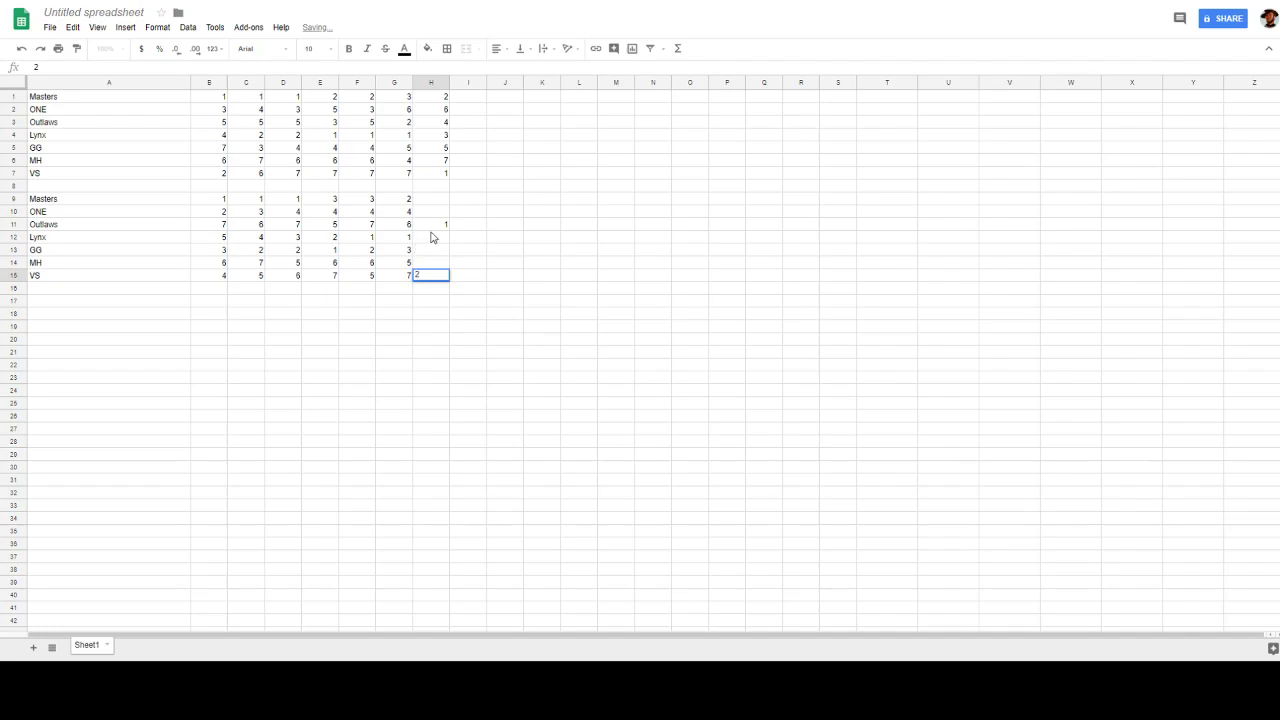
left_click(434, 252)
type("3")
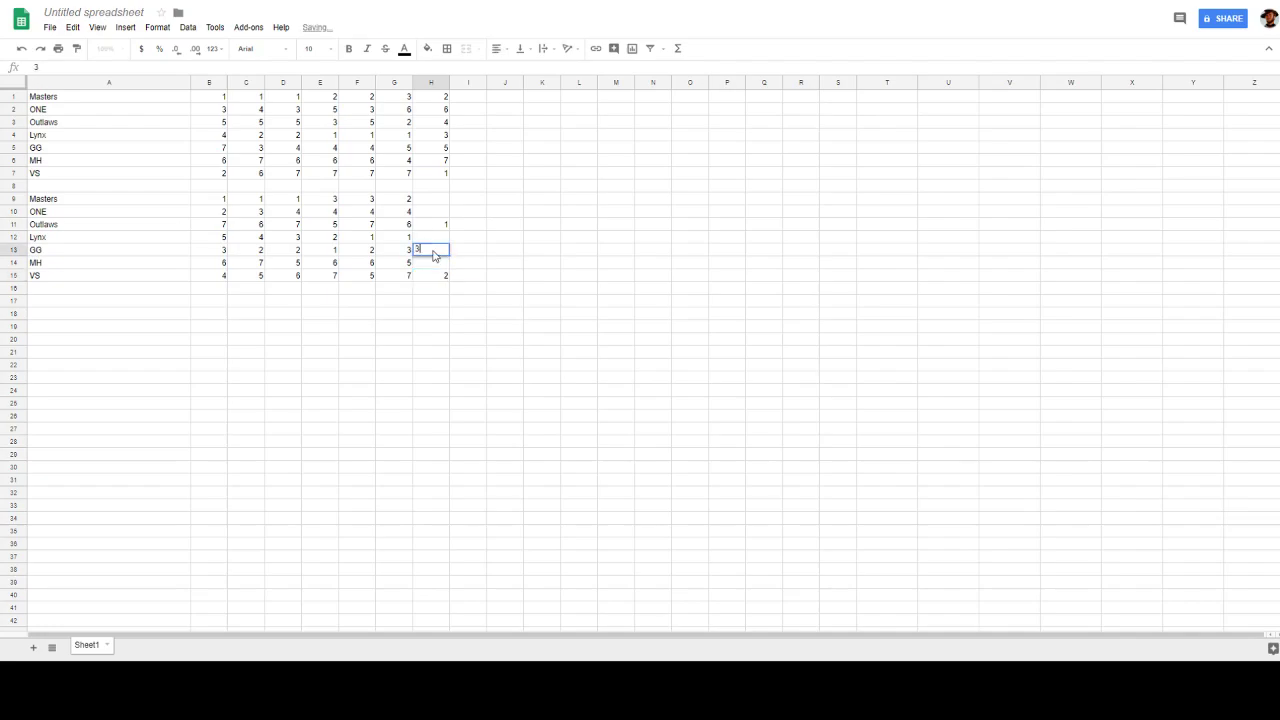
left_click(716, 260)
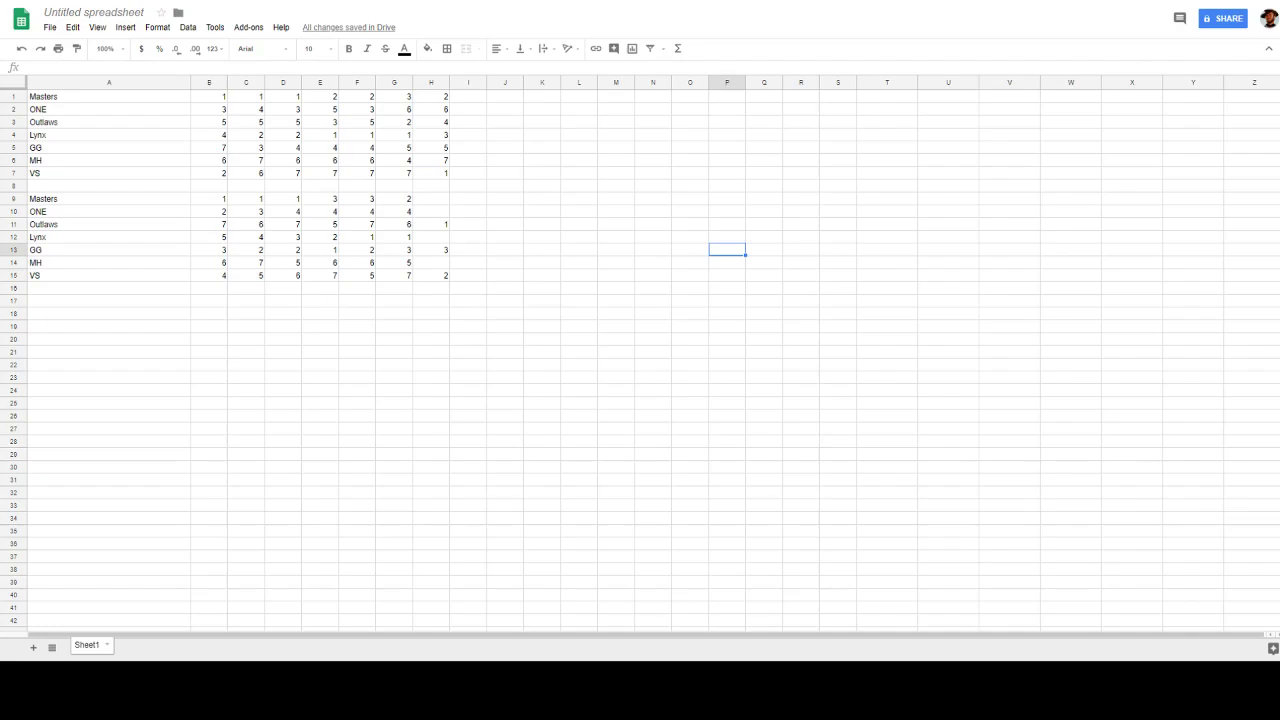
Complete column H of the lower list with 4 for Masters, 5 for ONE, 6 for Lynx and 7 for MH
left_click(444, 201)
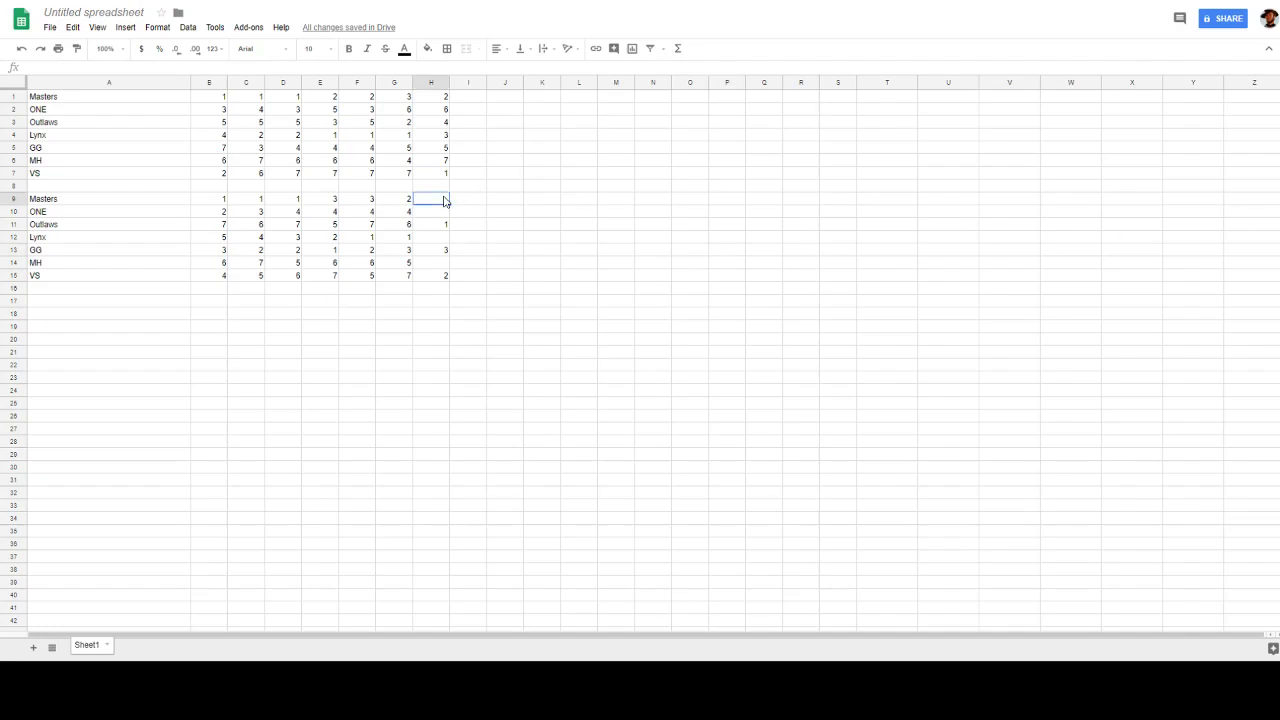
type("4")
key("Return")
type("5")
key("Return")
key("Down")
type("6")
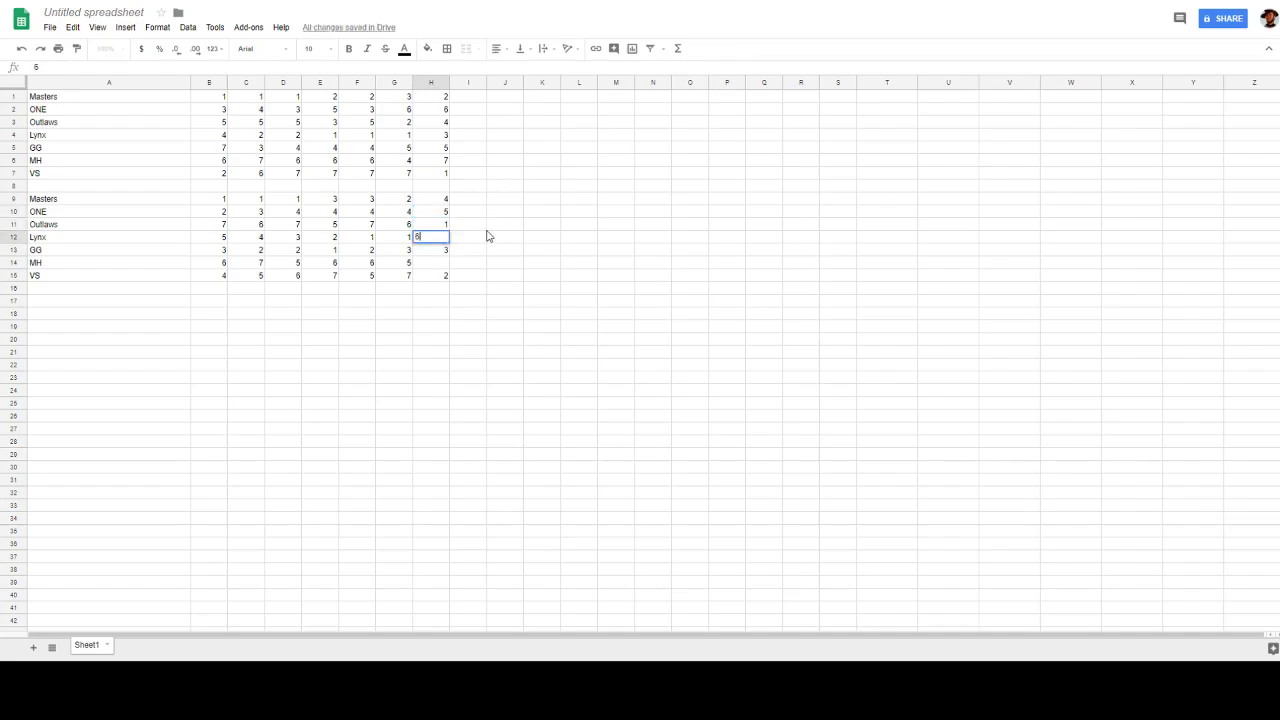
key("Return")
key("Down")
type("7")
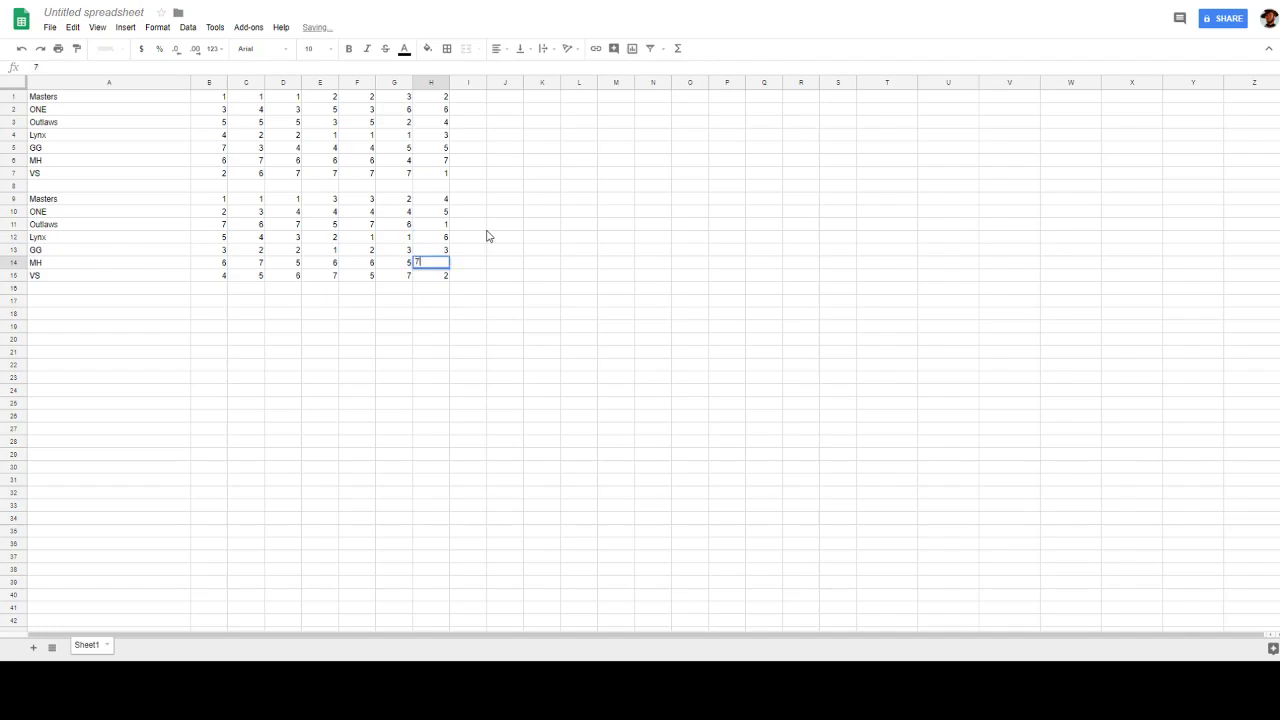
left_click(596, 331)
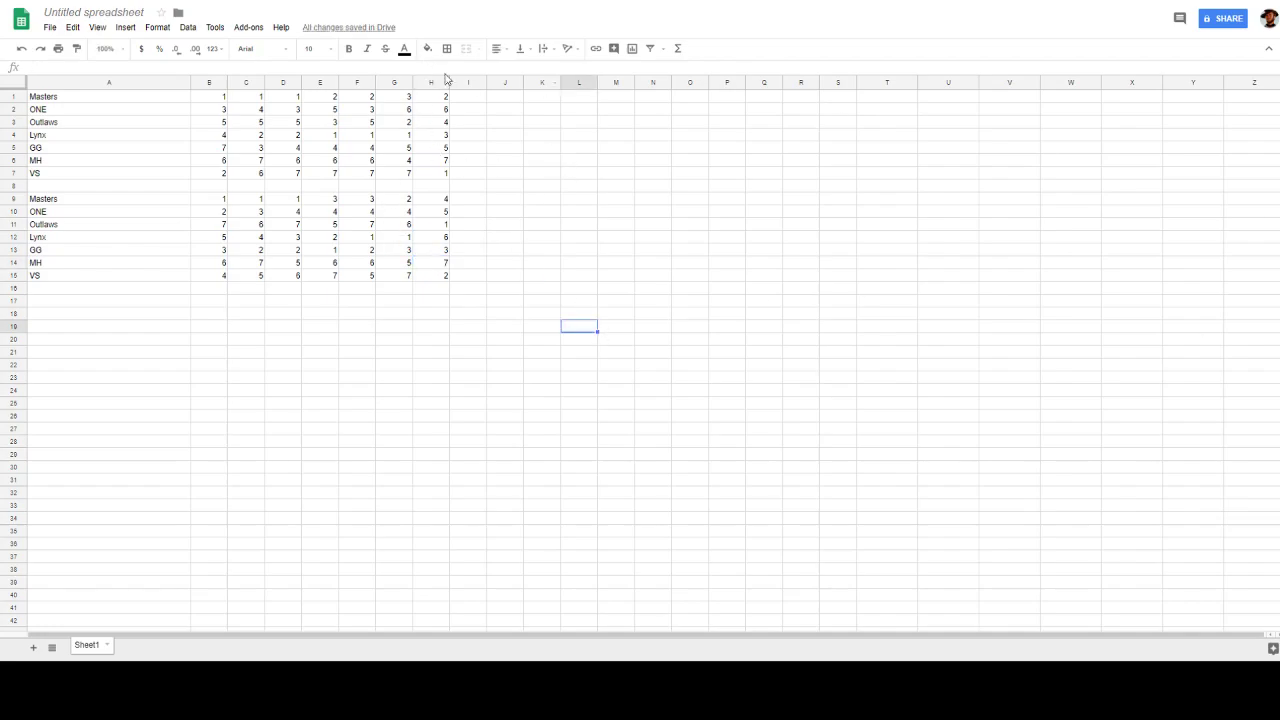
Enter 1 for Masters and 2 for Lynx in column I of the upper list
left_click(463, 100)
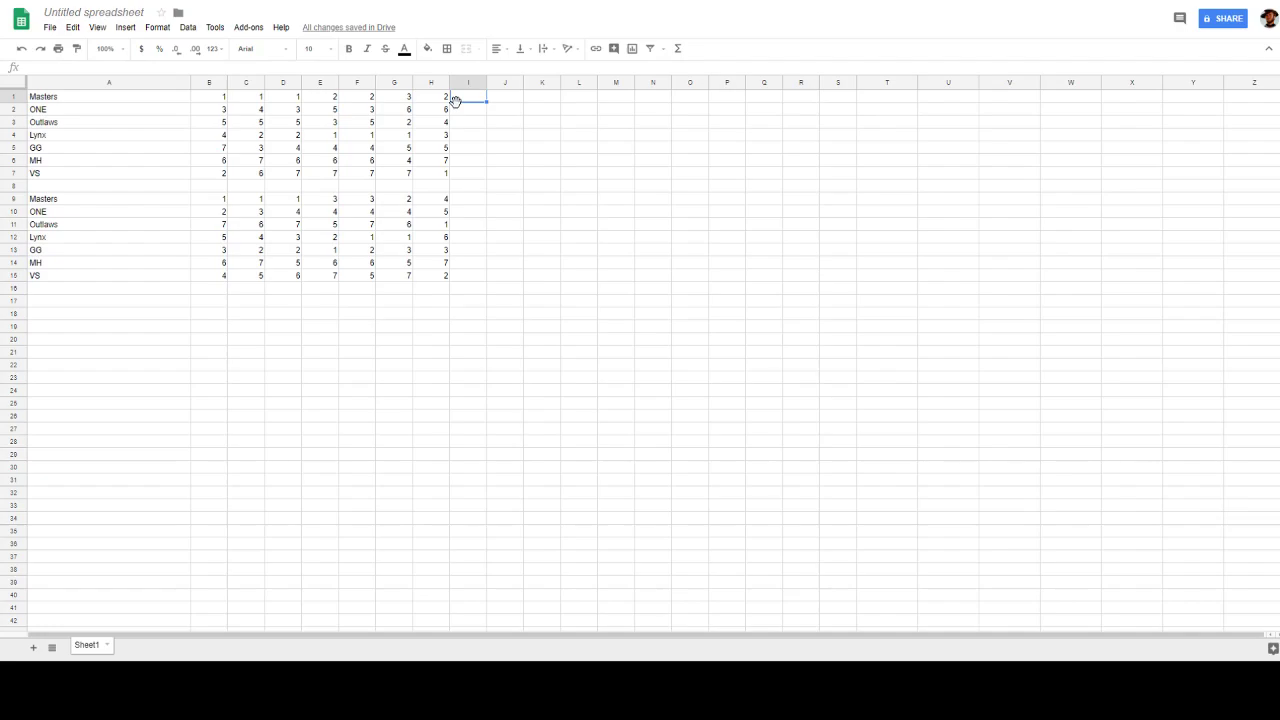
type("1")
left_click(462, 136)
type("2")
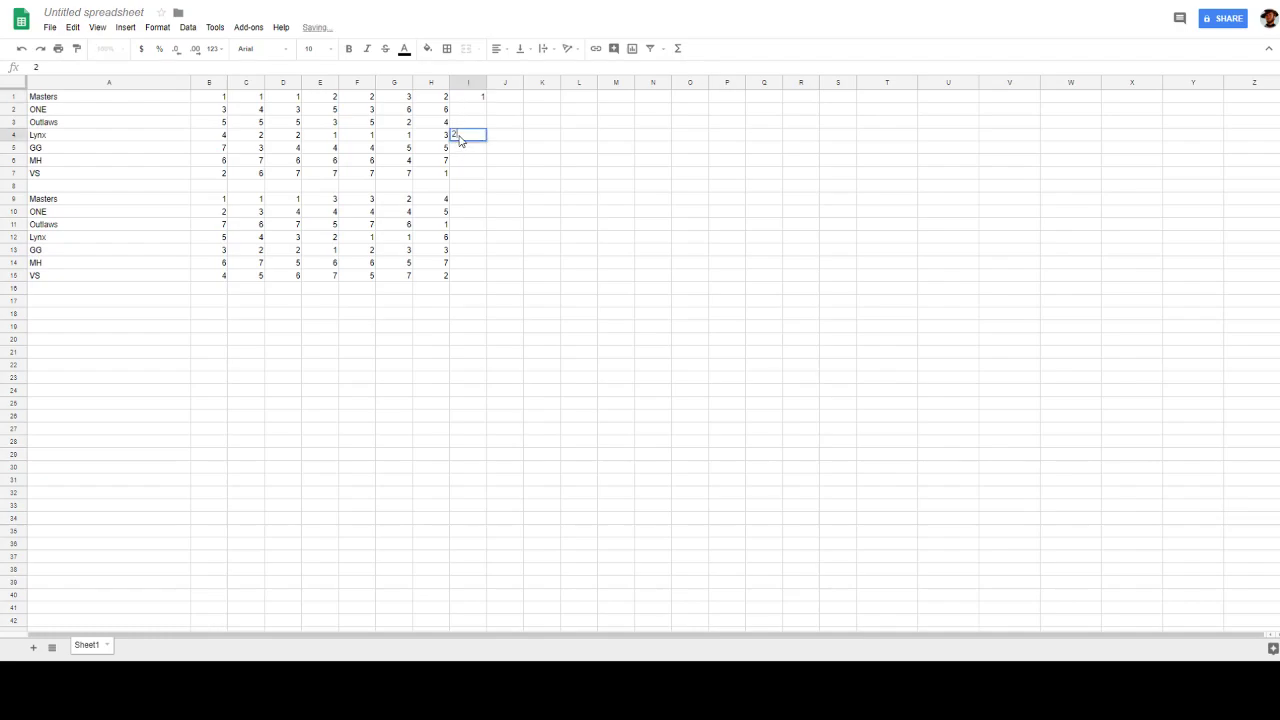
left_click(552, 276)
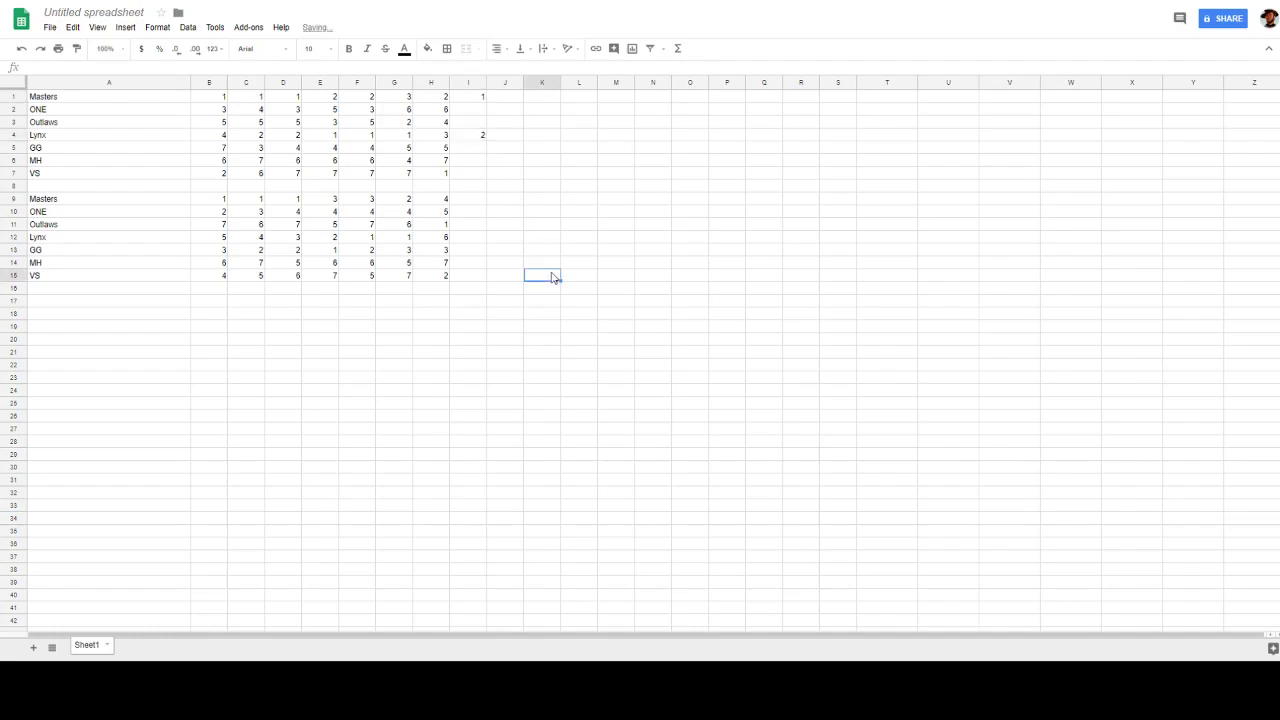
Enter 3 for Outlaws and 4 for GG in column I of the upper list
left_click(473, 123)
type("3")
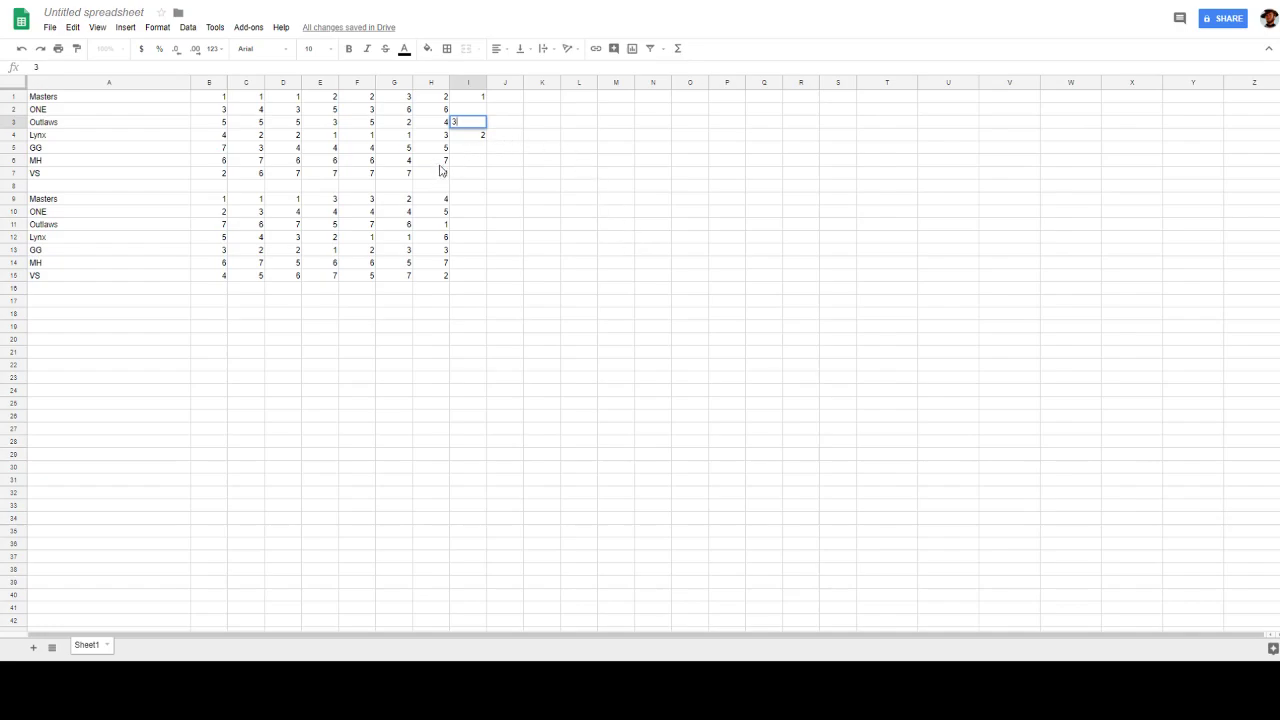
left_click(466, 150)
type("4")
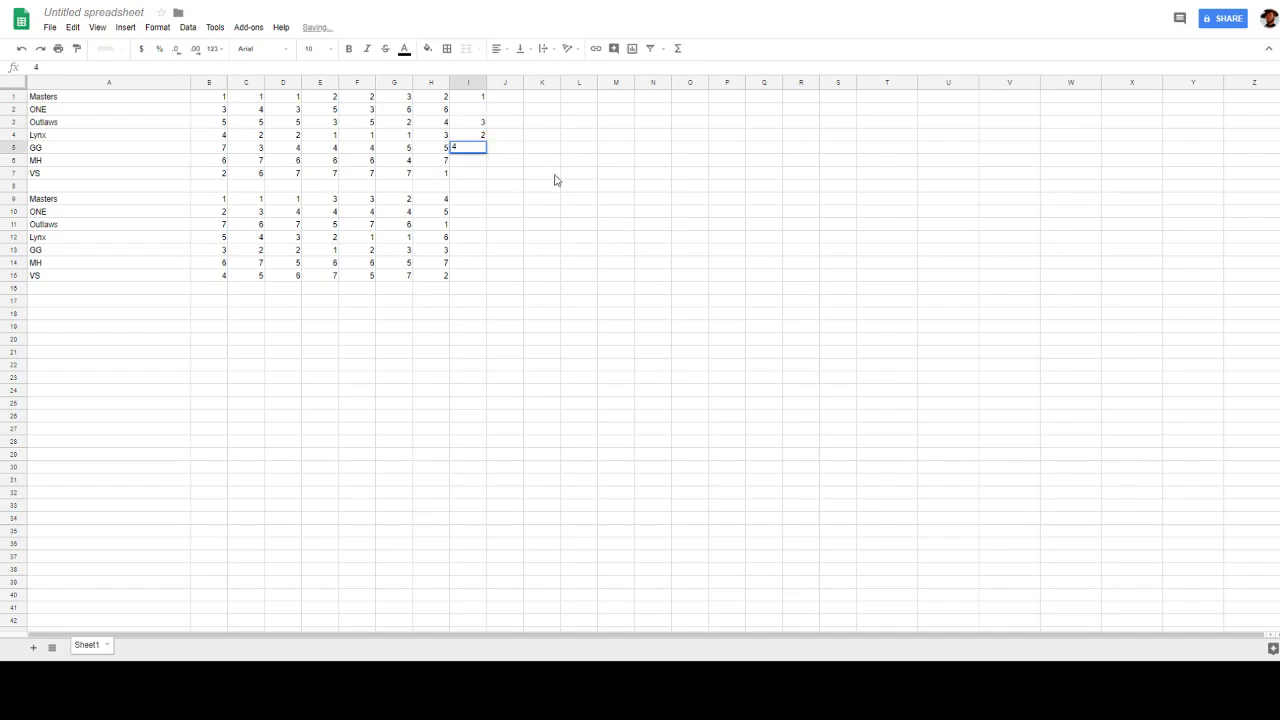
left_click(653, 215)
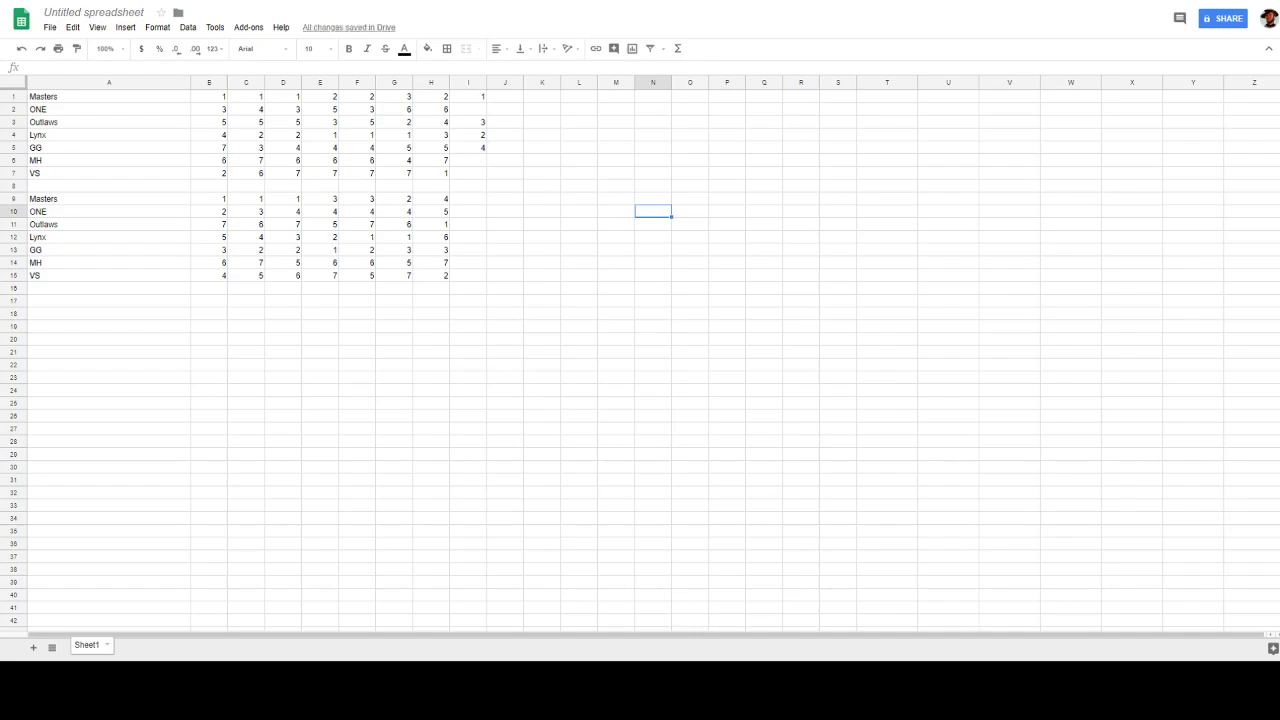
Complete column I of the upper list with 5 for MH, 6 for ONE and 7 for VS
left_click(485, 164)
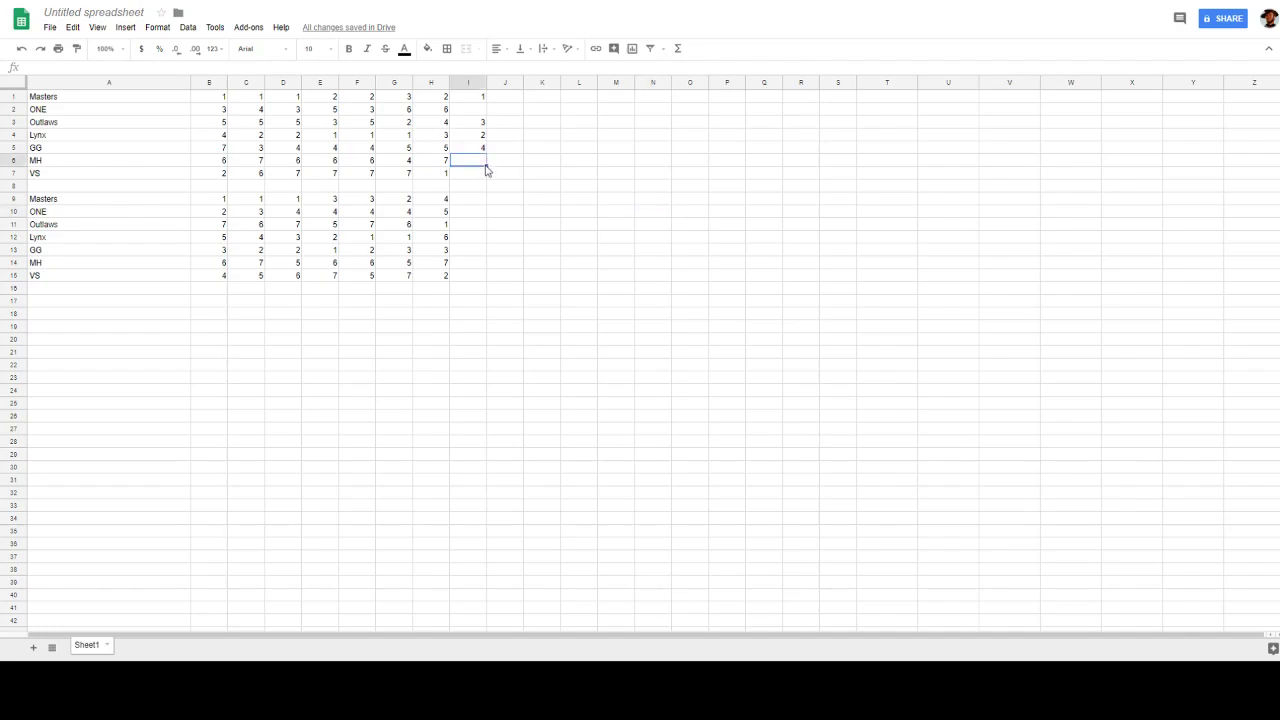
type("5")
left_click(472, 112)
type("6")
left_click(470, 176)
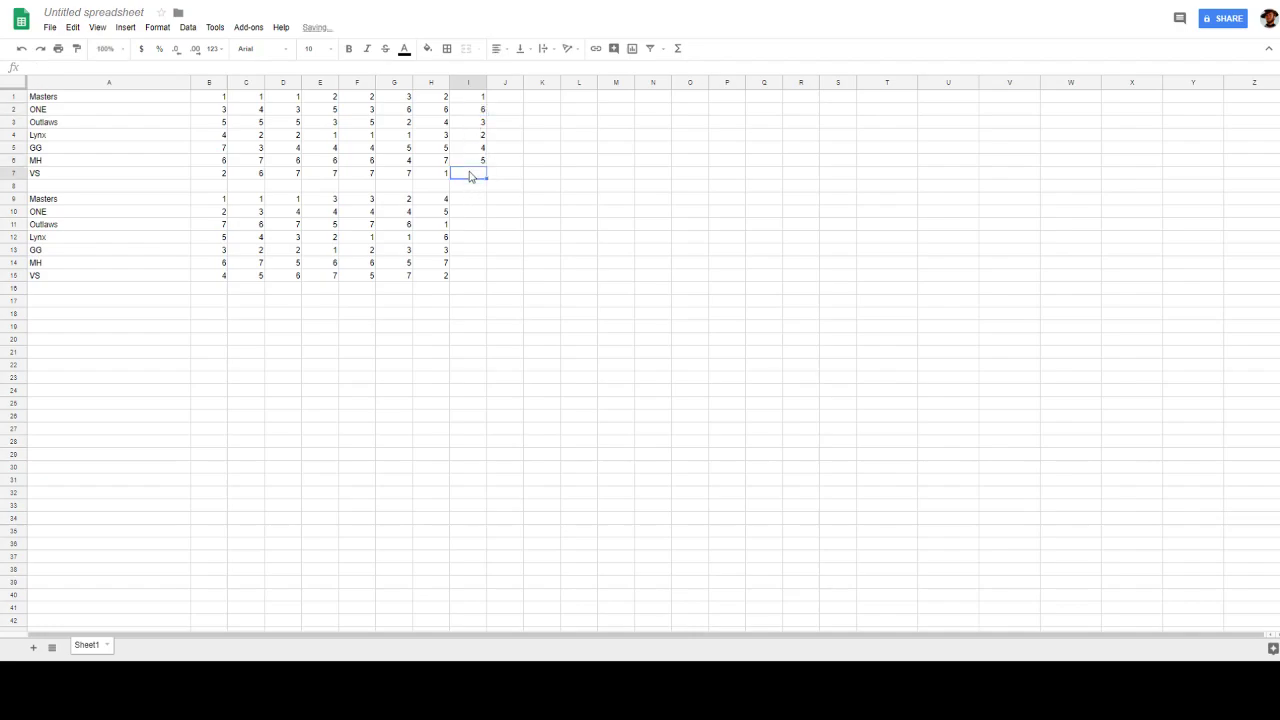
type("7")
left_click(665, 316)
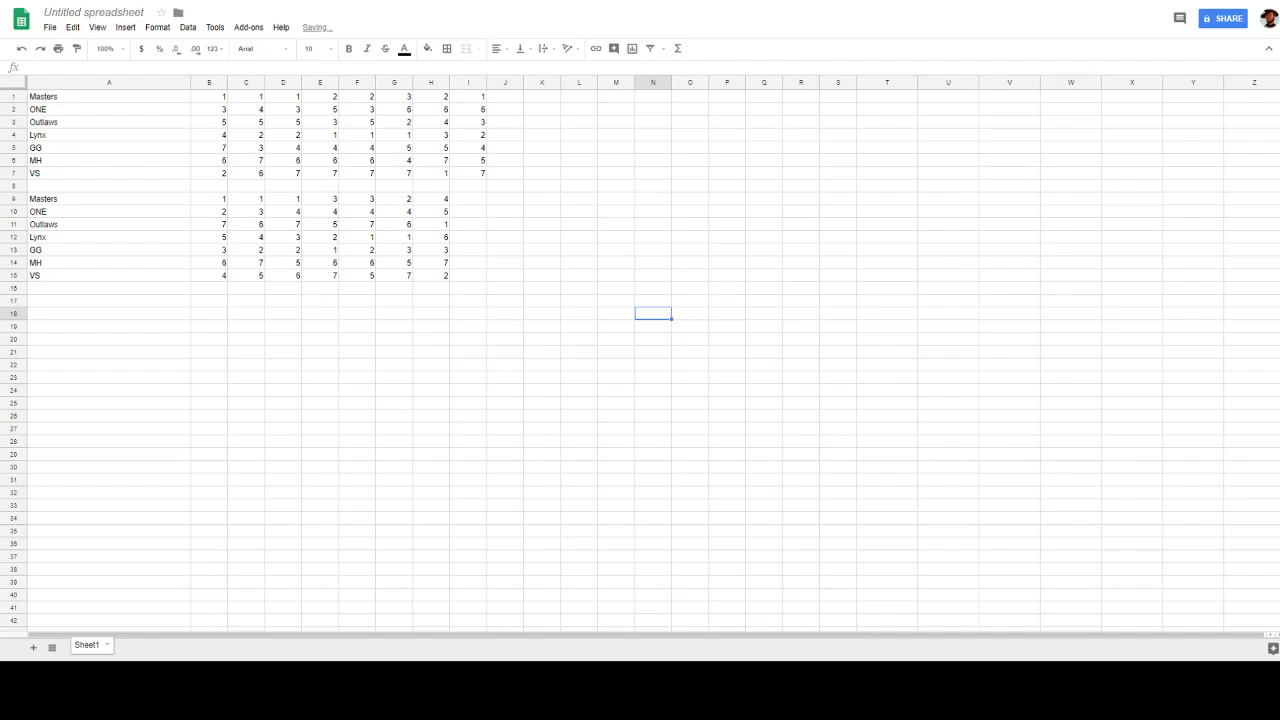
Enter 1 for GG, 2 for Lynx and 3 for Masters in column I of the lower list
left_click(459, 254)
type("1")
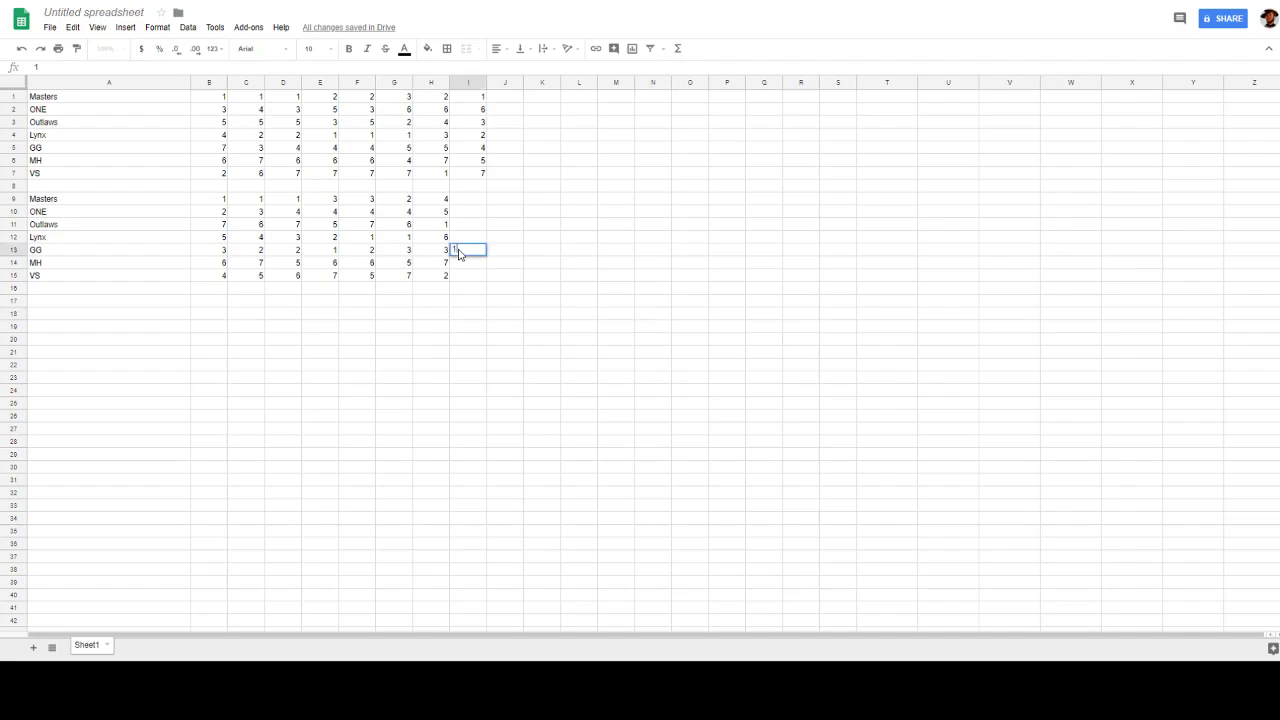
left_click(510, 279)
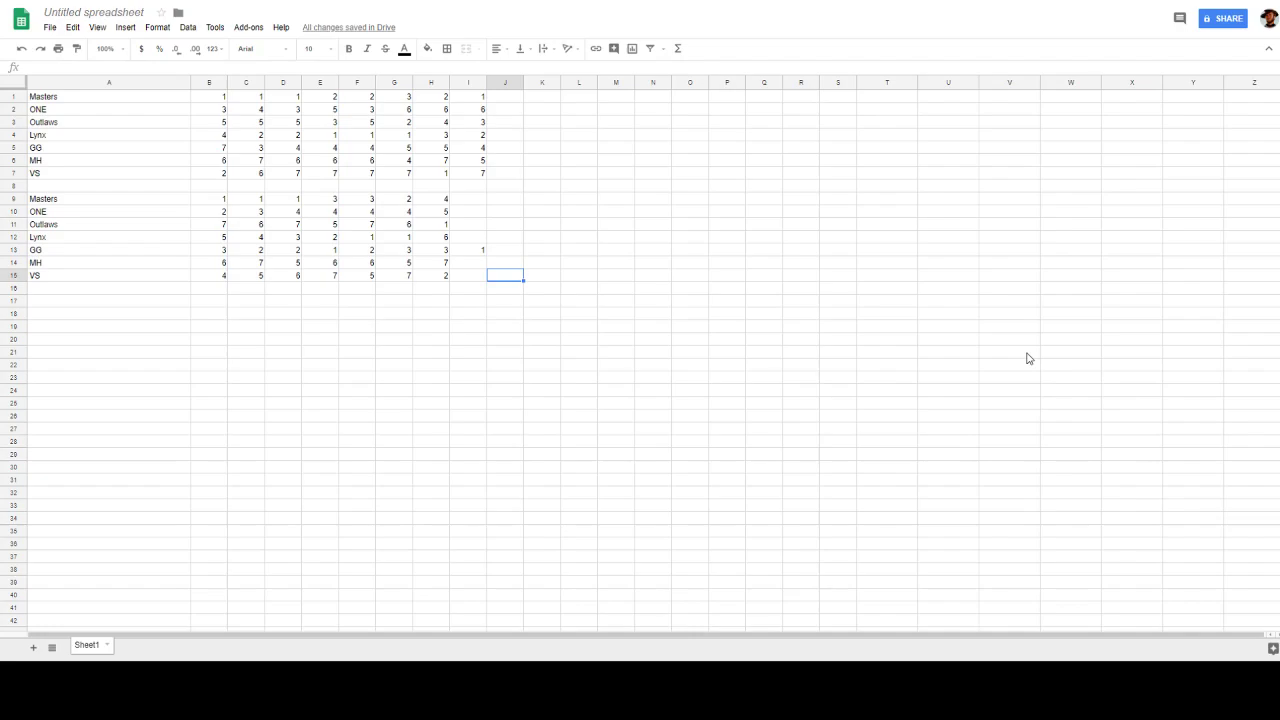
left_click(478, 237)
type("2")
left_click(580, 278)
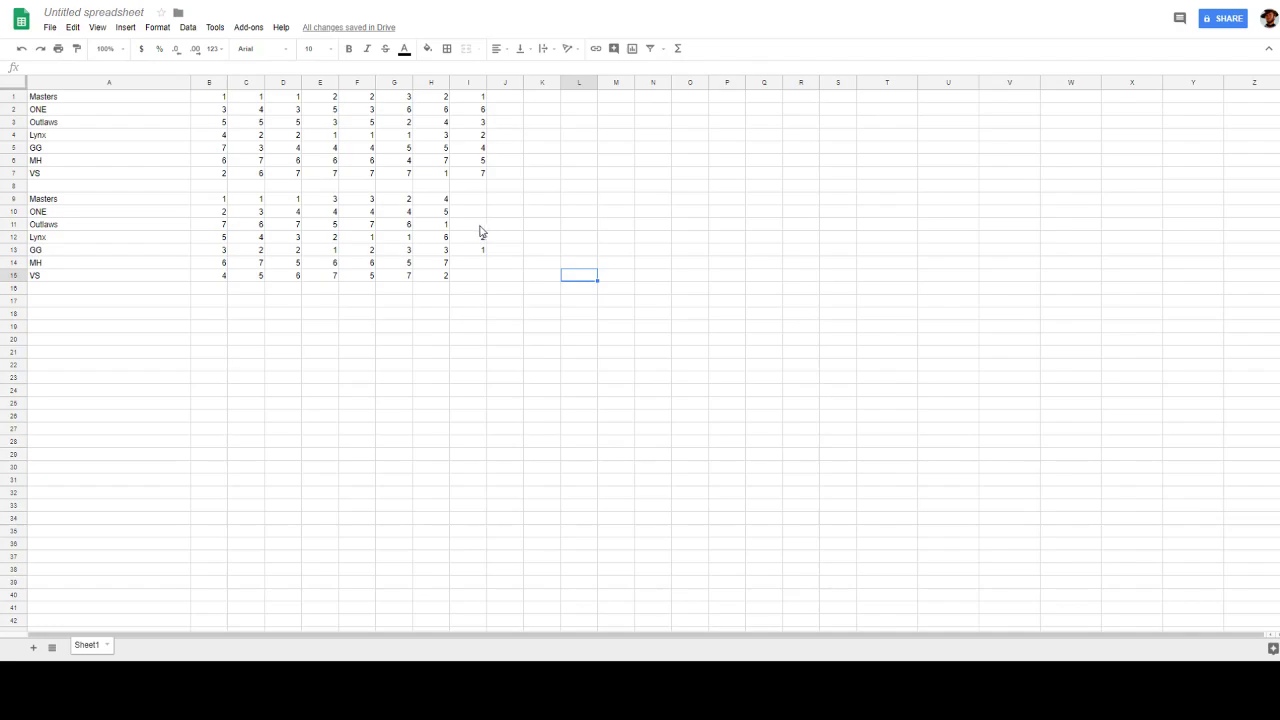
left_click(460, 203)
type("3")
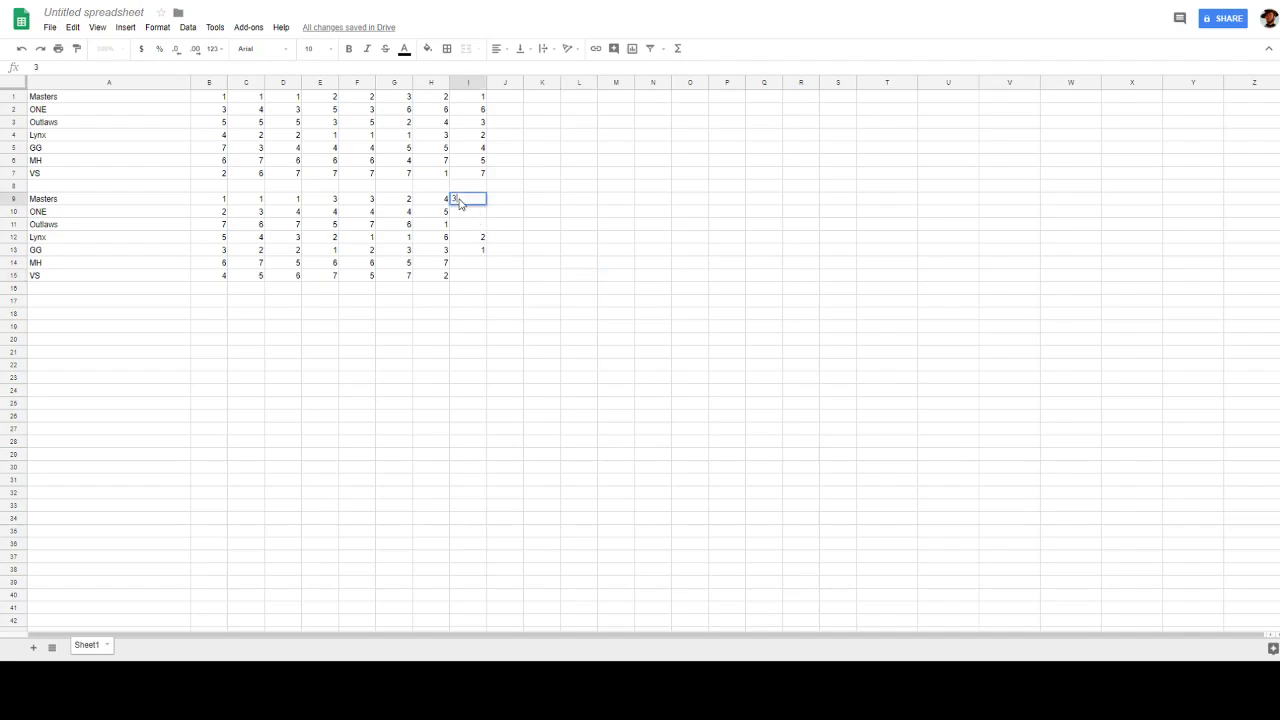
Complete column I of the lower list with 4 for VS, 5 for ONE, 6 for MH and 7 for Outlaws
left_click(472, 264)
left_click(472, 278)
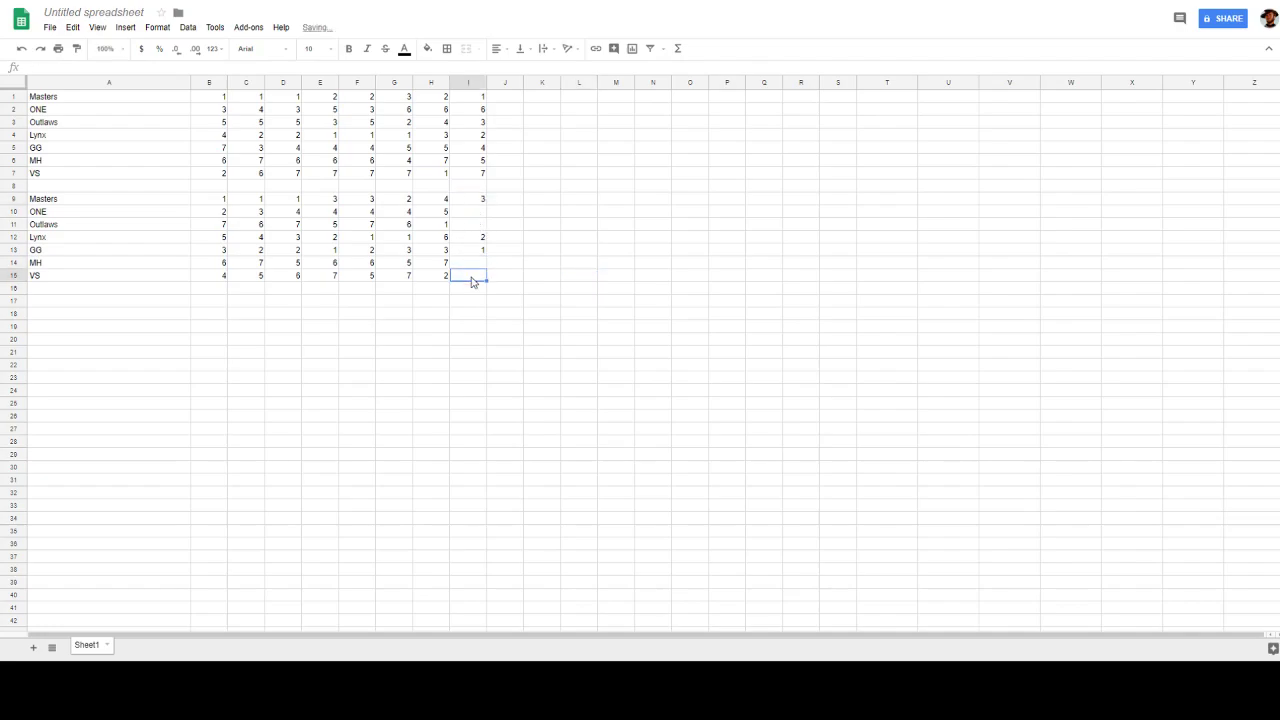
type("4")
left_click(472, 214)
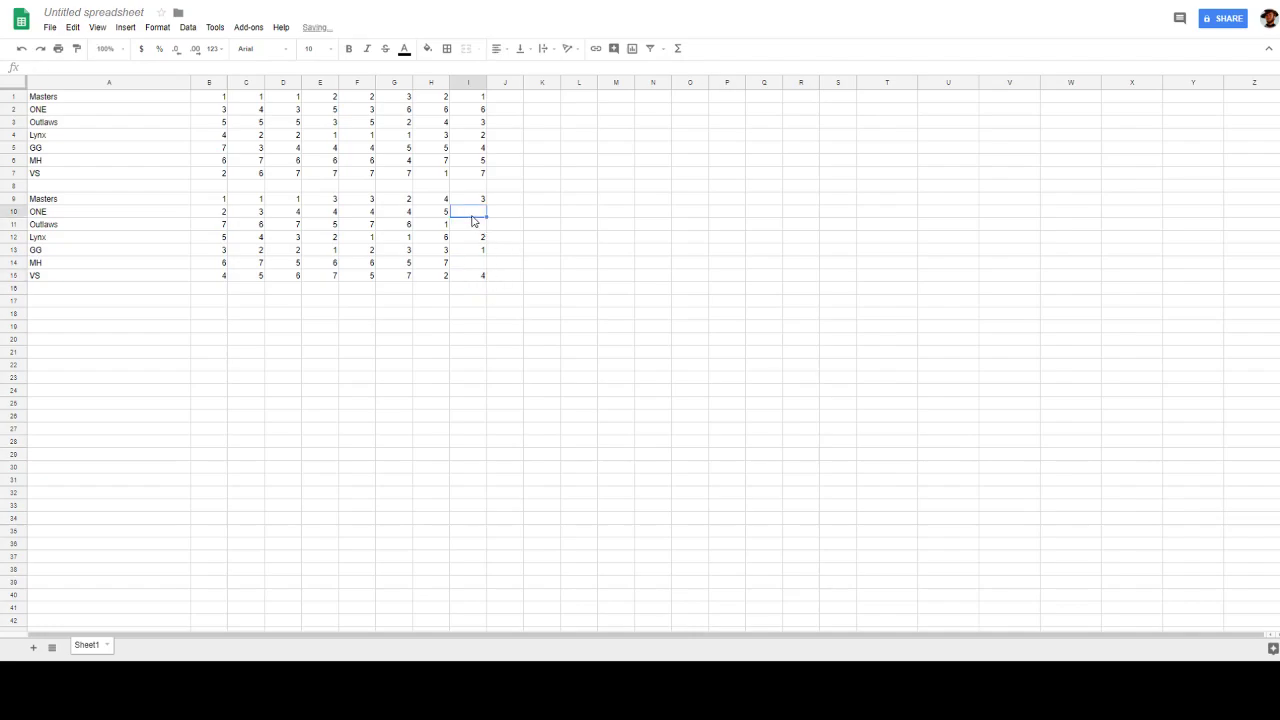
type("5")
left_click(632, 364)
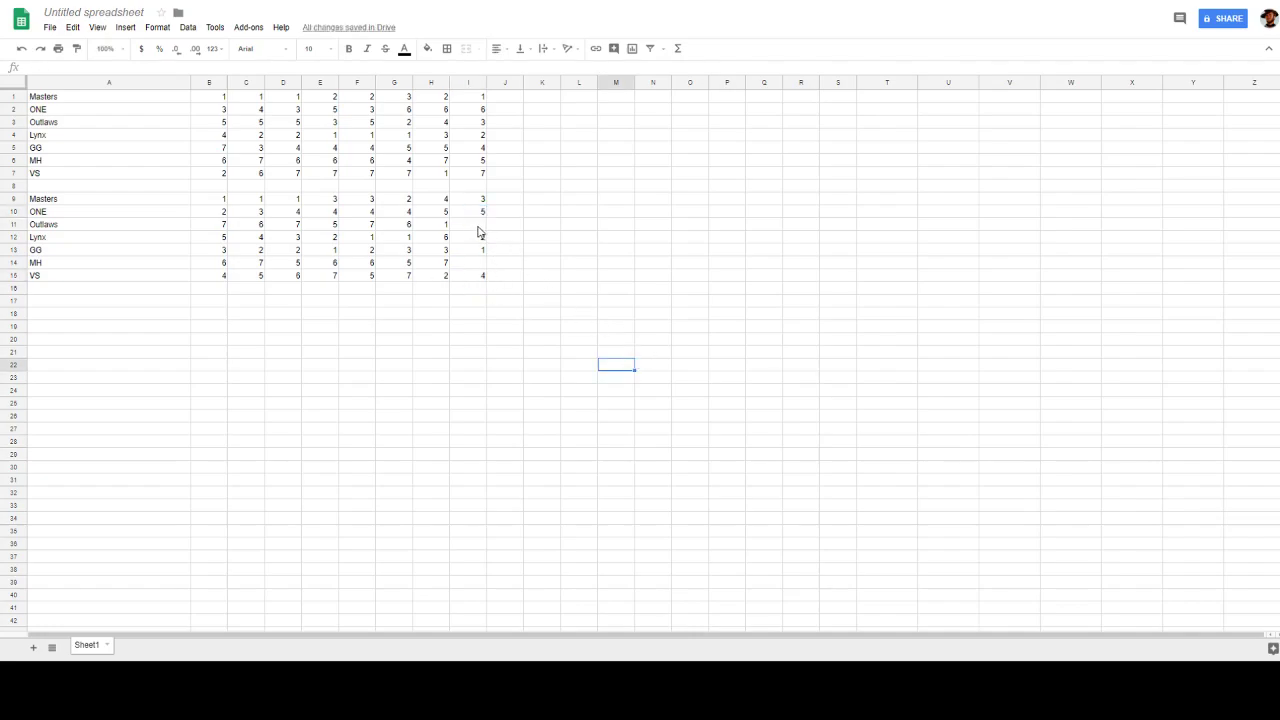
left_click(477, 265)
type("6")
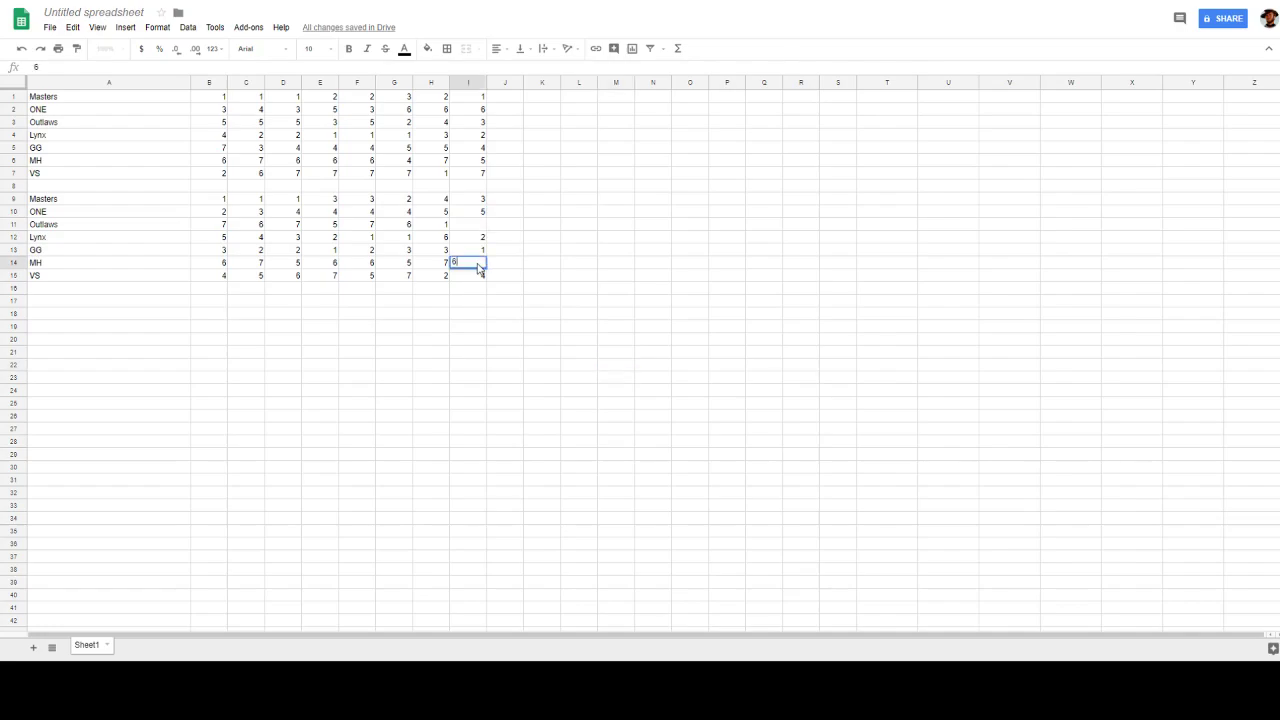
left_click(462, 229)
type("7")
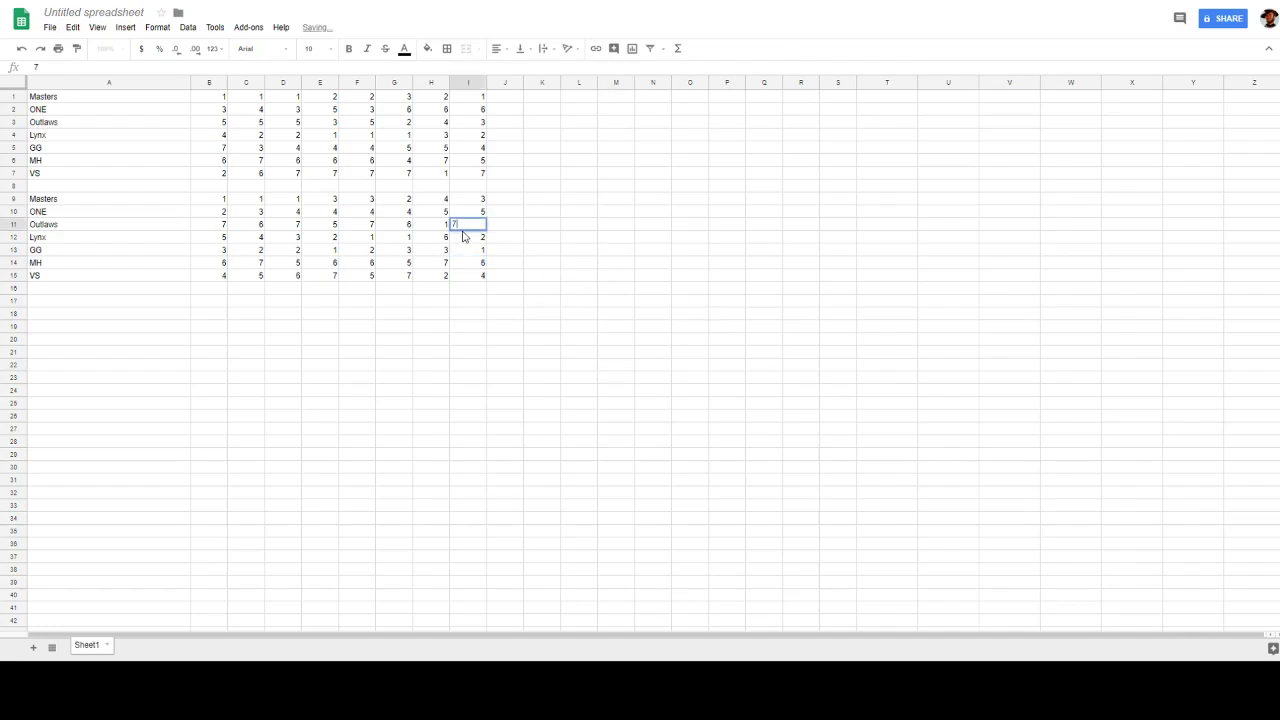
left_click(652, 316)
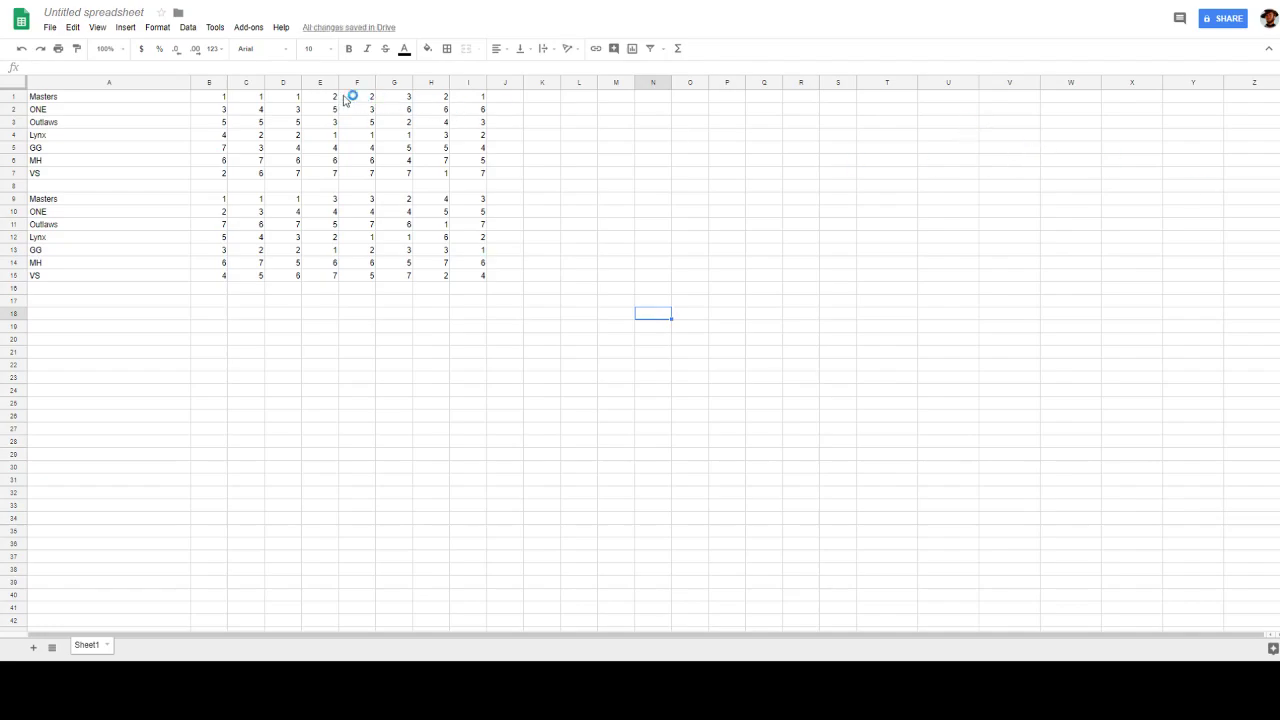
Enter 1 for Lynx and 2 for Masters in column J of the upper list
left_click(510, 98)
left_click(509, 137)
type("1")
left_click(690, 198)
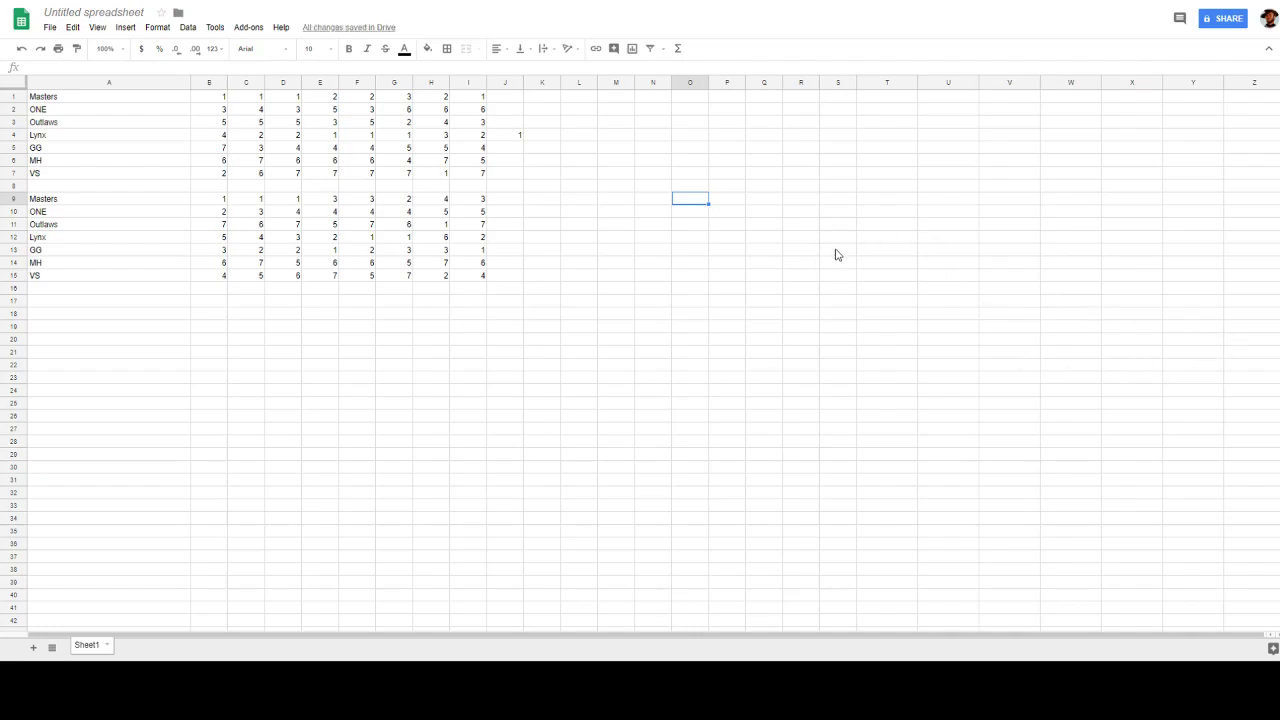
left_click(513, 100)
type("2")
Enter 3 for GG and 4 for Outlaws in column J of the upper list
left_click(511, 150)
type("3")
left_click(520, 111)
left_click(519, 122)
type("4")
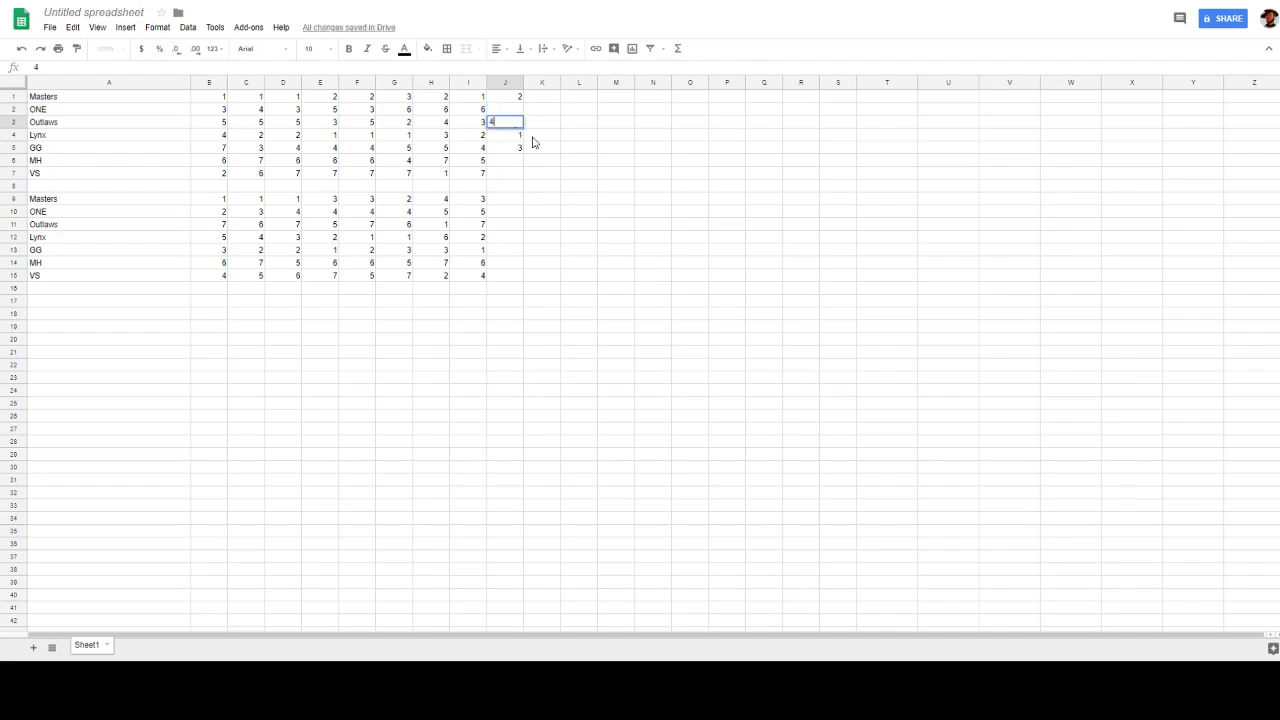
left_click(881, 202)
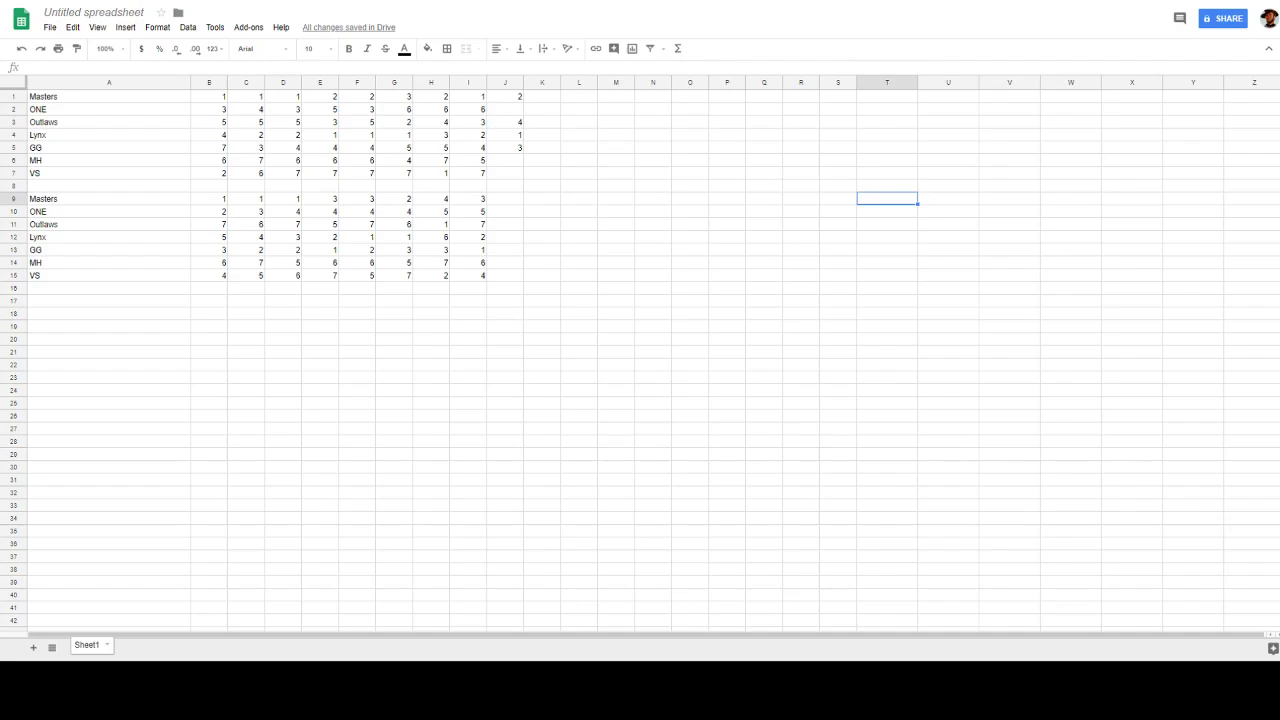
Complete column J of the upper list with 5 for ONE, 6 for MH and 7 for VS
left_click(507, 111)
type("5")
left_click(514, 161)
type("6")
left_click(514, 177)
type("7")
left_click(548, 214)
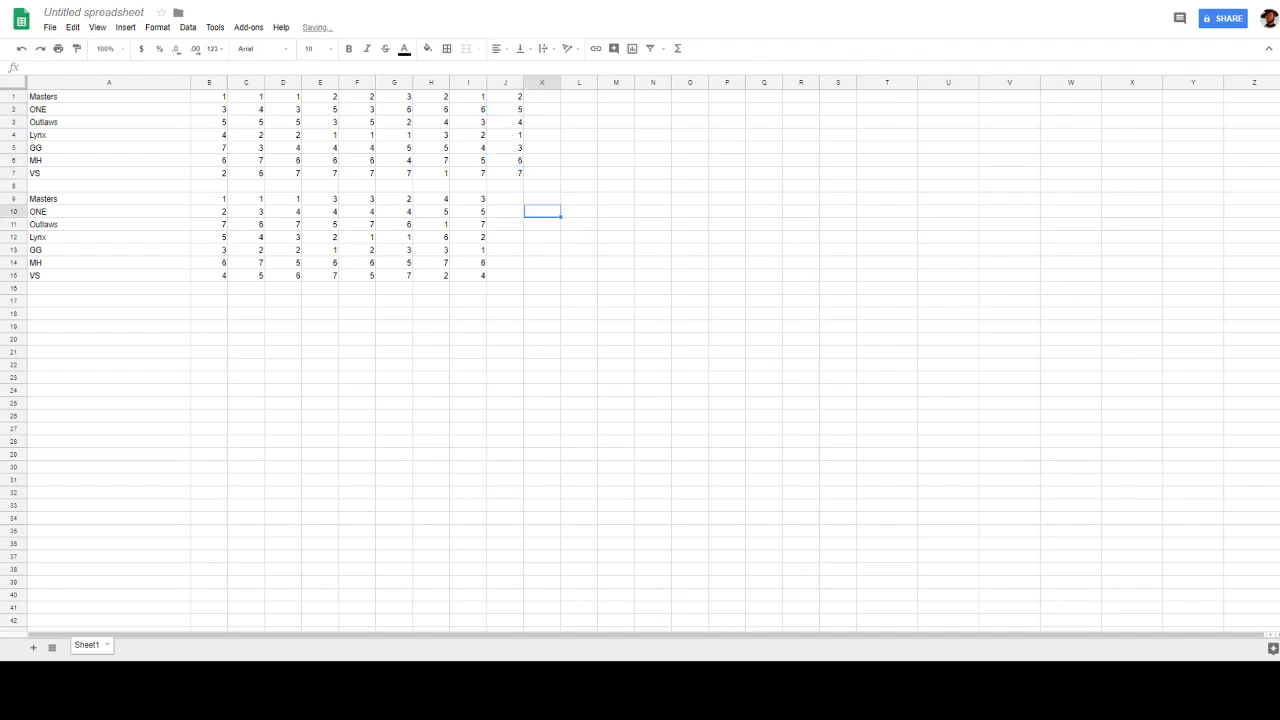
Enter 1 for Lynx and 2 for VS in column J of the lower list
left_click(507, 240)
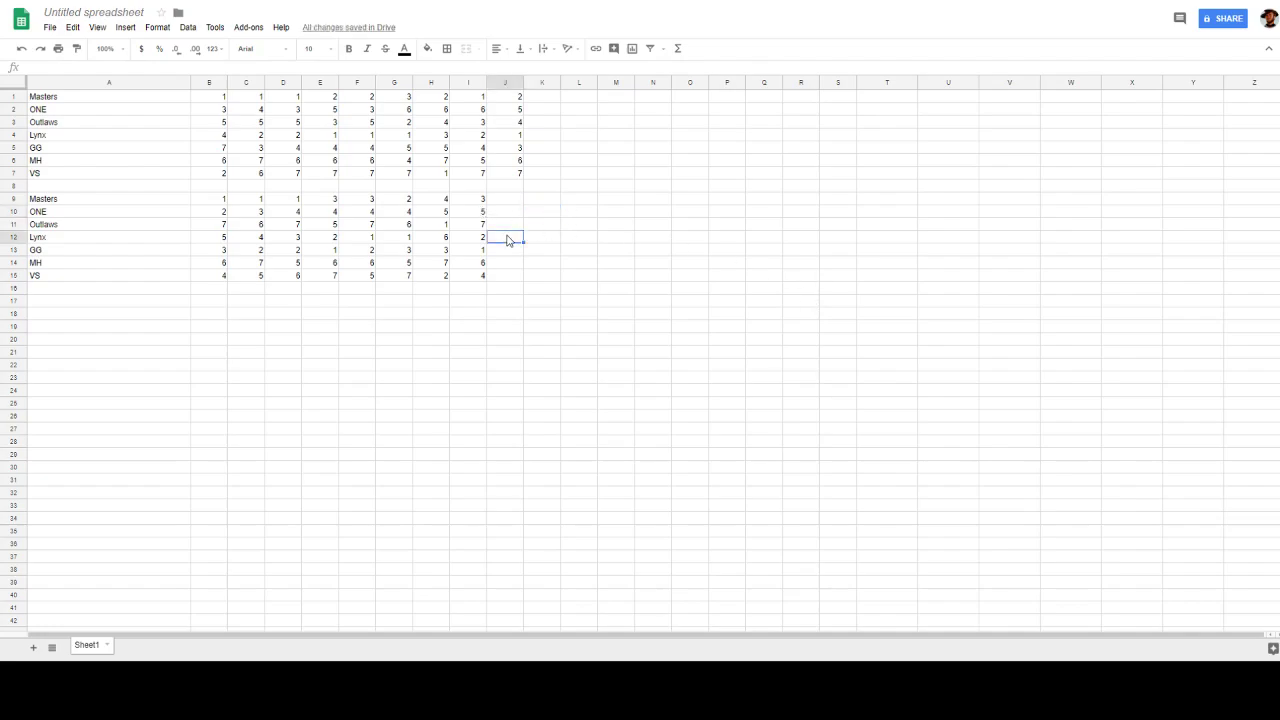
type("1")
left_click(648, 350)
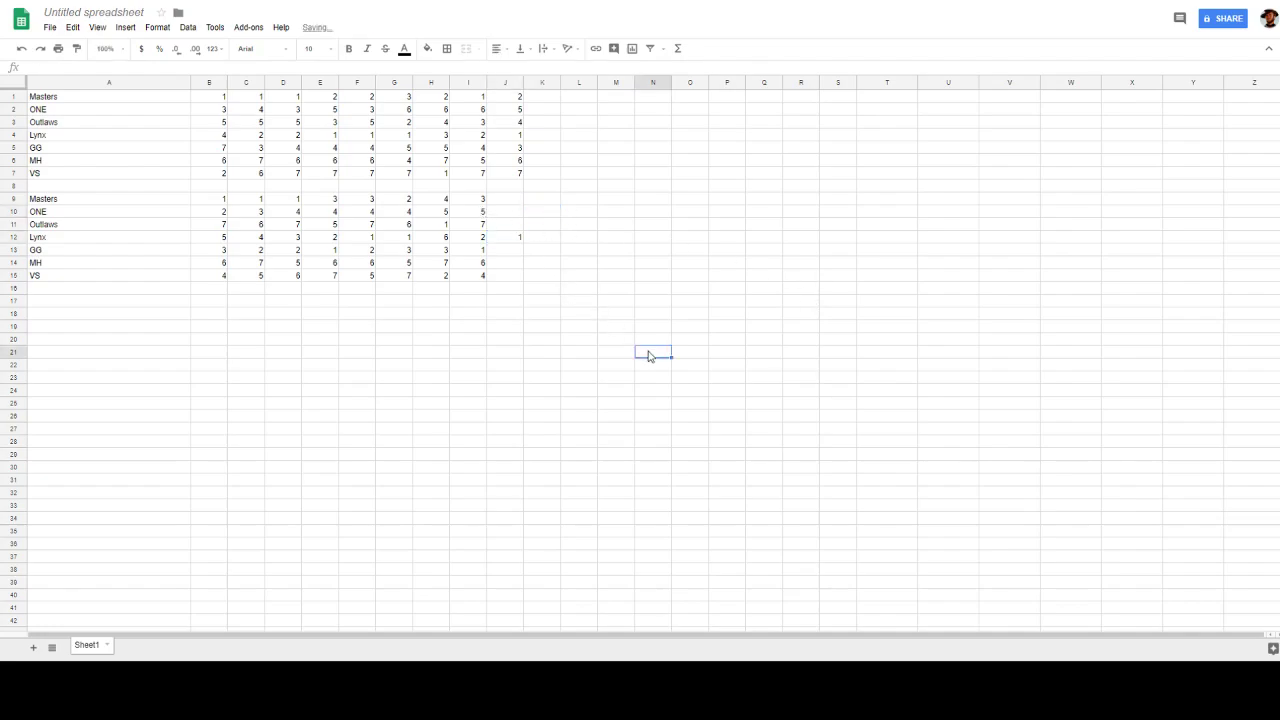
left_click(517, 278)
type("2")
left_click(589, 405)
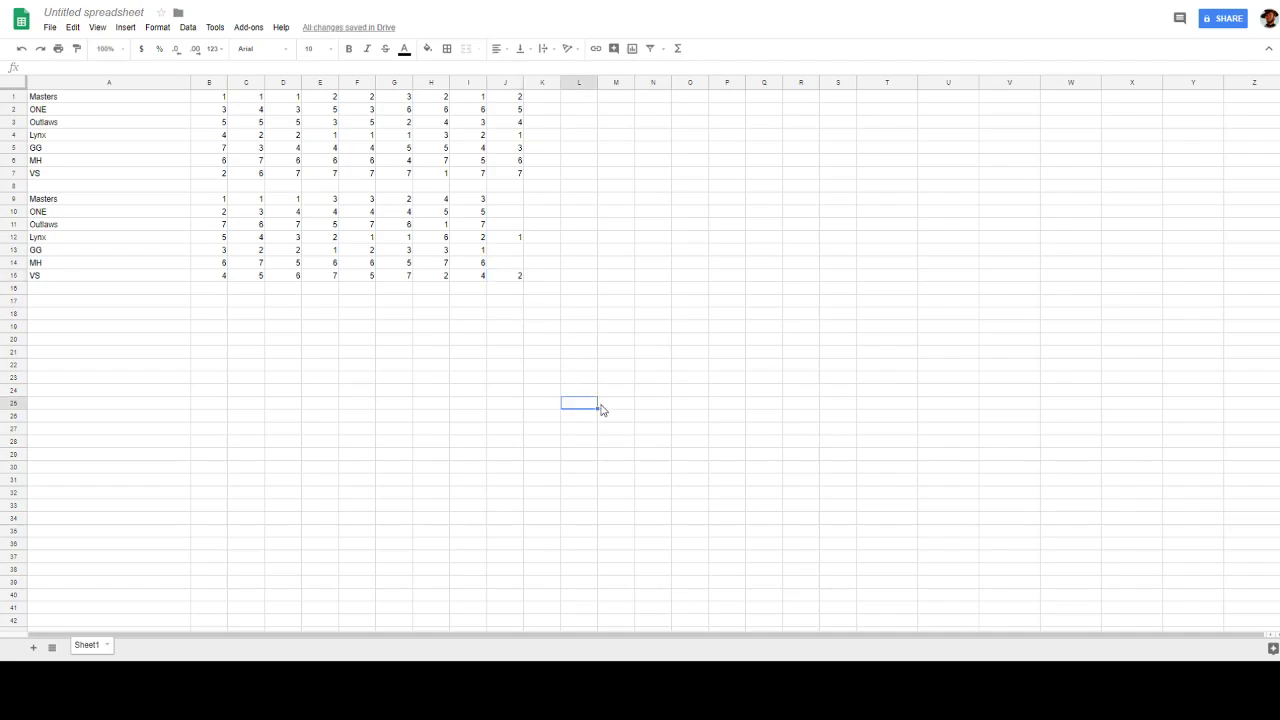
Enter 3 for GG and 4 for Masters in column J of the lower list
left_click(515, 252)
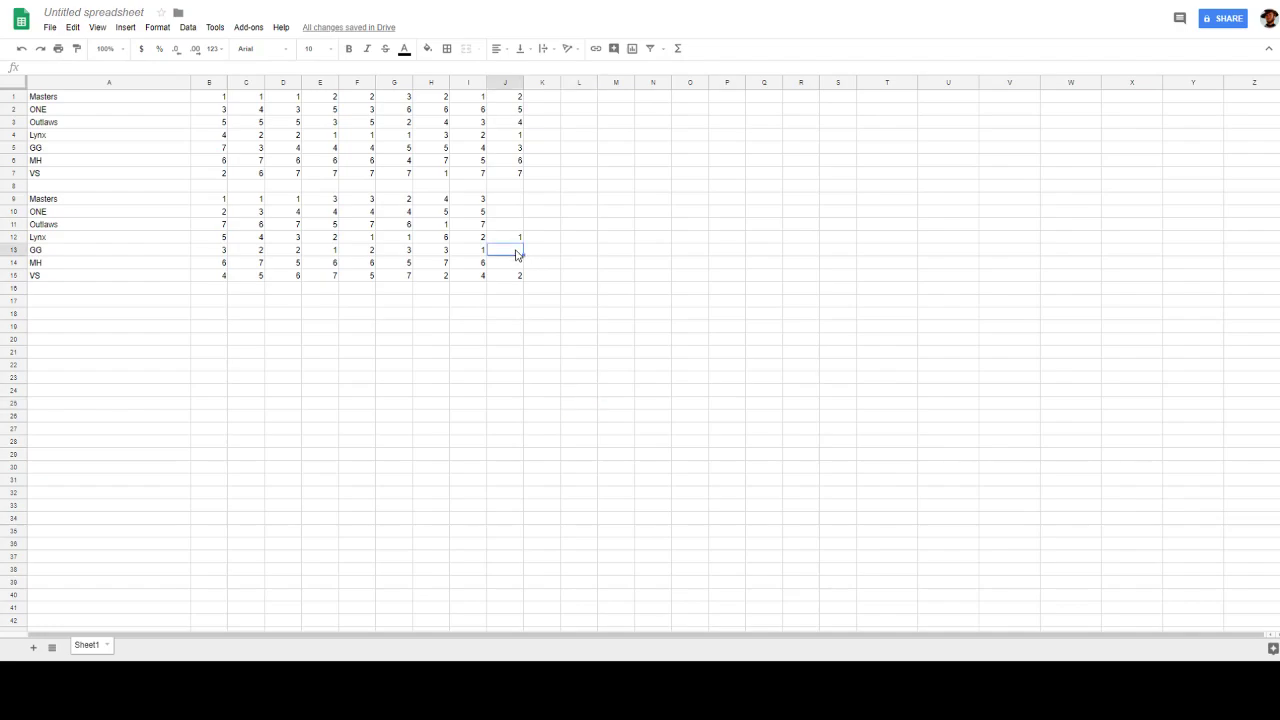
type("3")
left_click(507, 203)
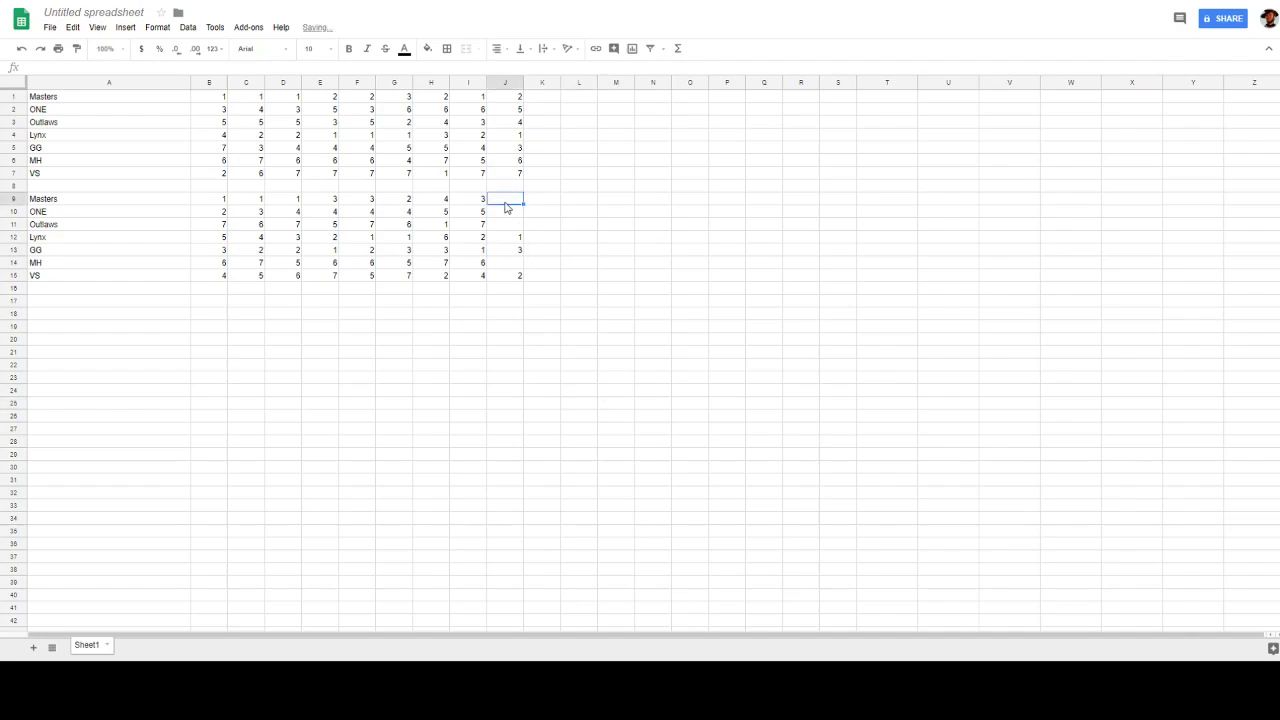
type("4")
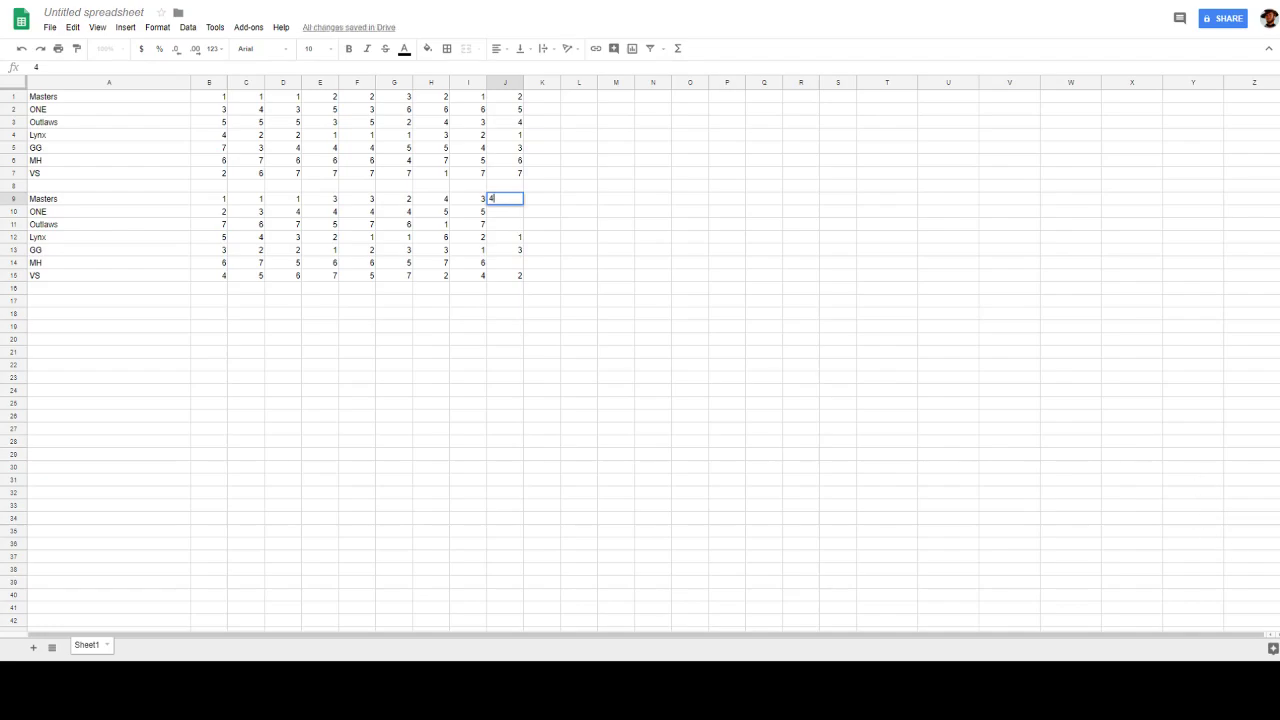
left_click(925, 405)
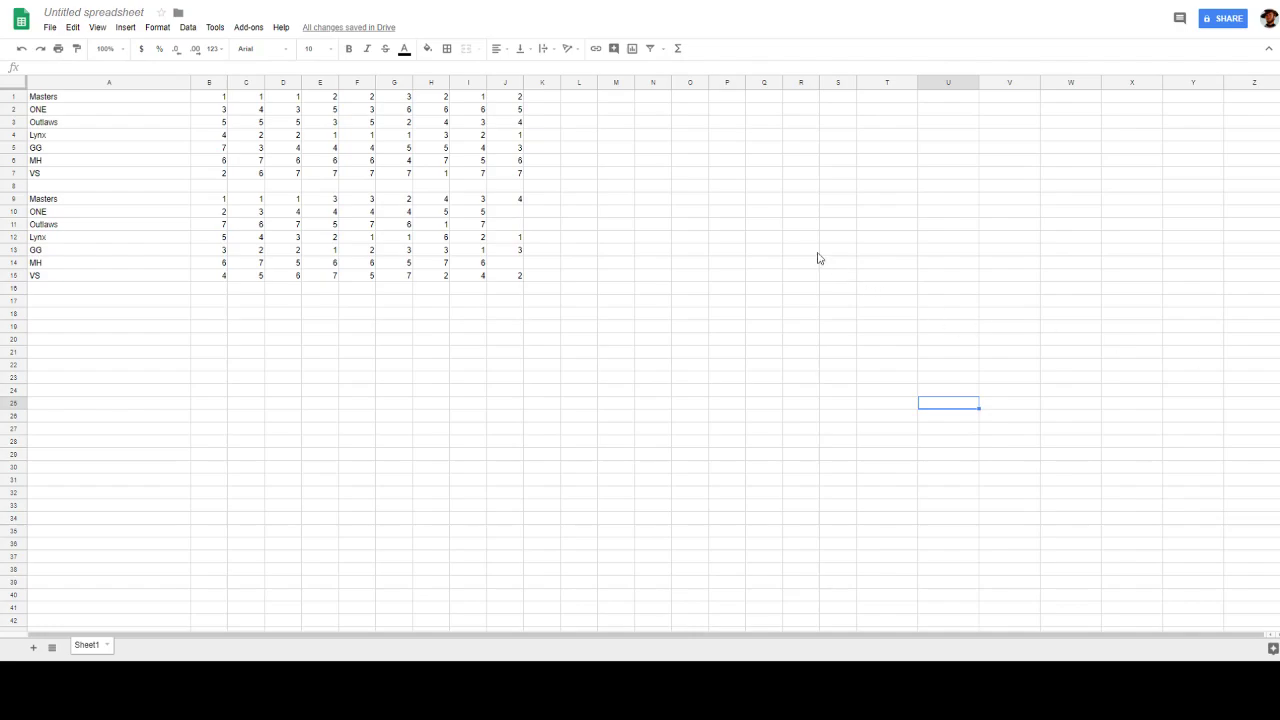
Complete column J of the lower list with 5 for ONE, 6 for MH and 7 for Outlaws
left_click(515, 214)
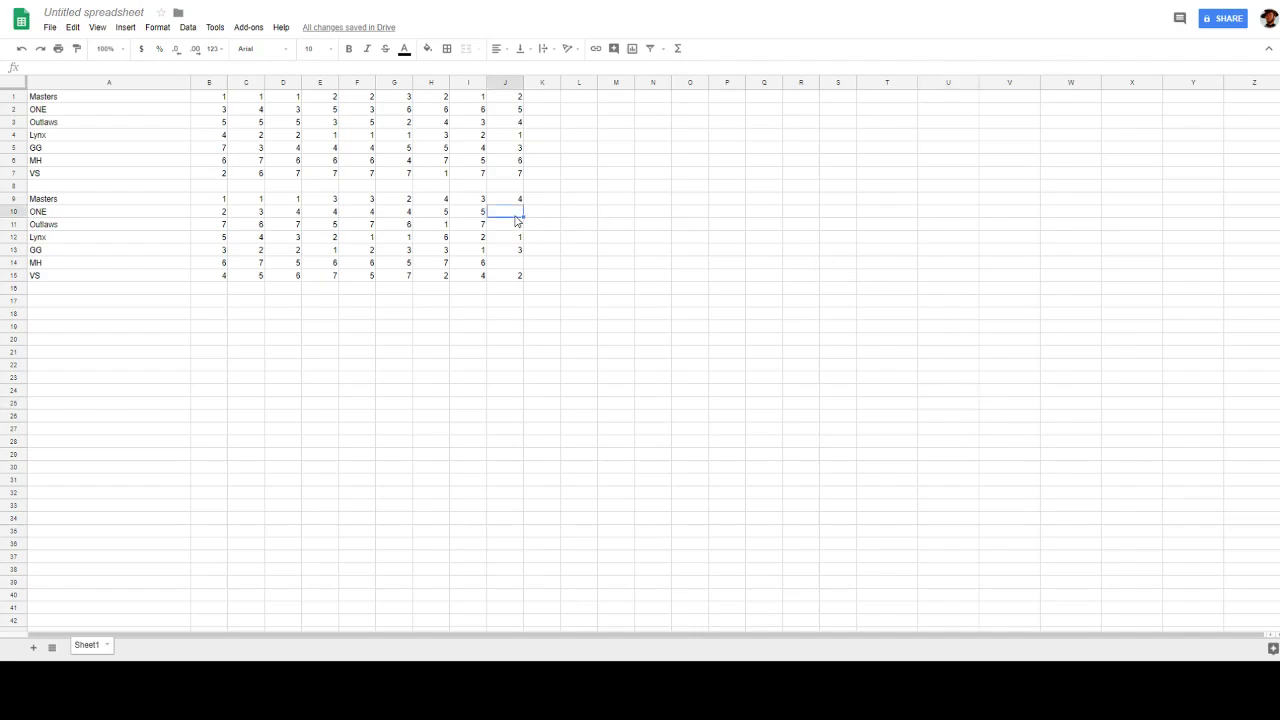
type("5")
left_click(514, 265)
type("6")
left_click(514, 228)
type("7")
left_click(617, 275)
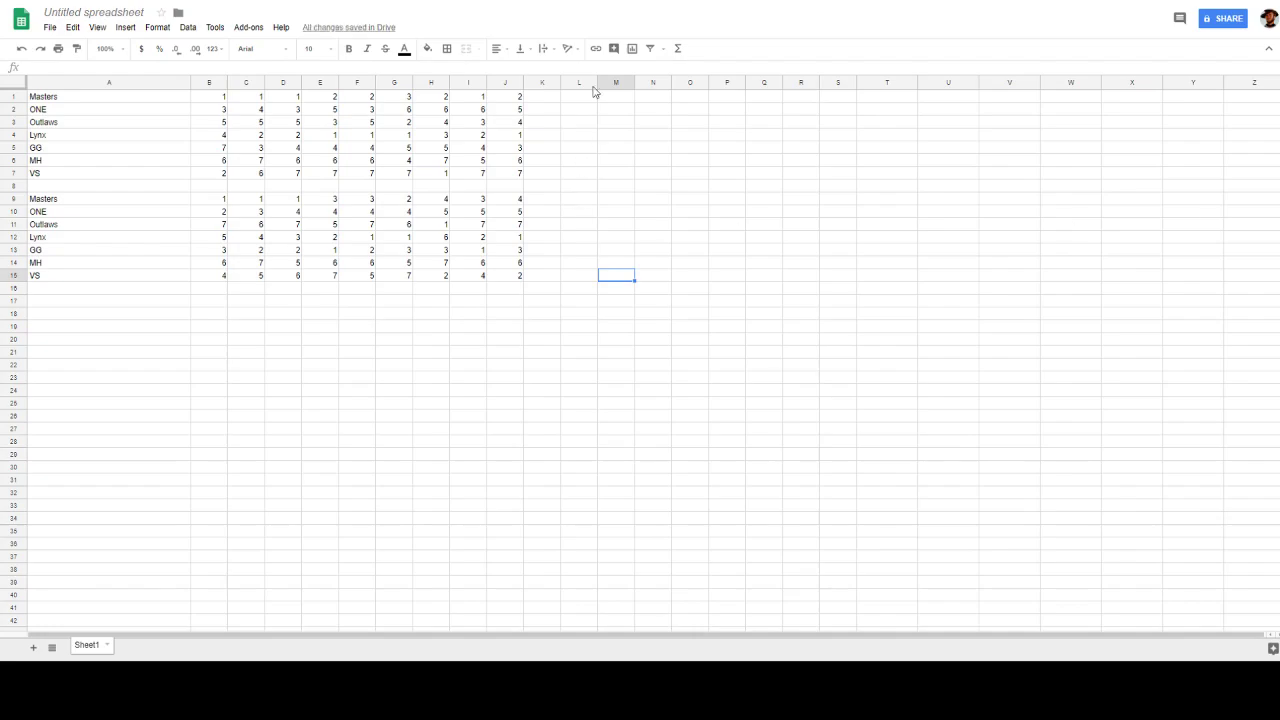
Enter 1 for Masters, 2 for Lynx, 3 for Outlaws and 4 for GG in column K of the upper list
left_click(552, 98)
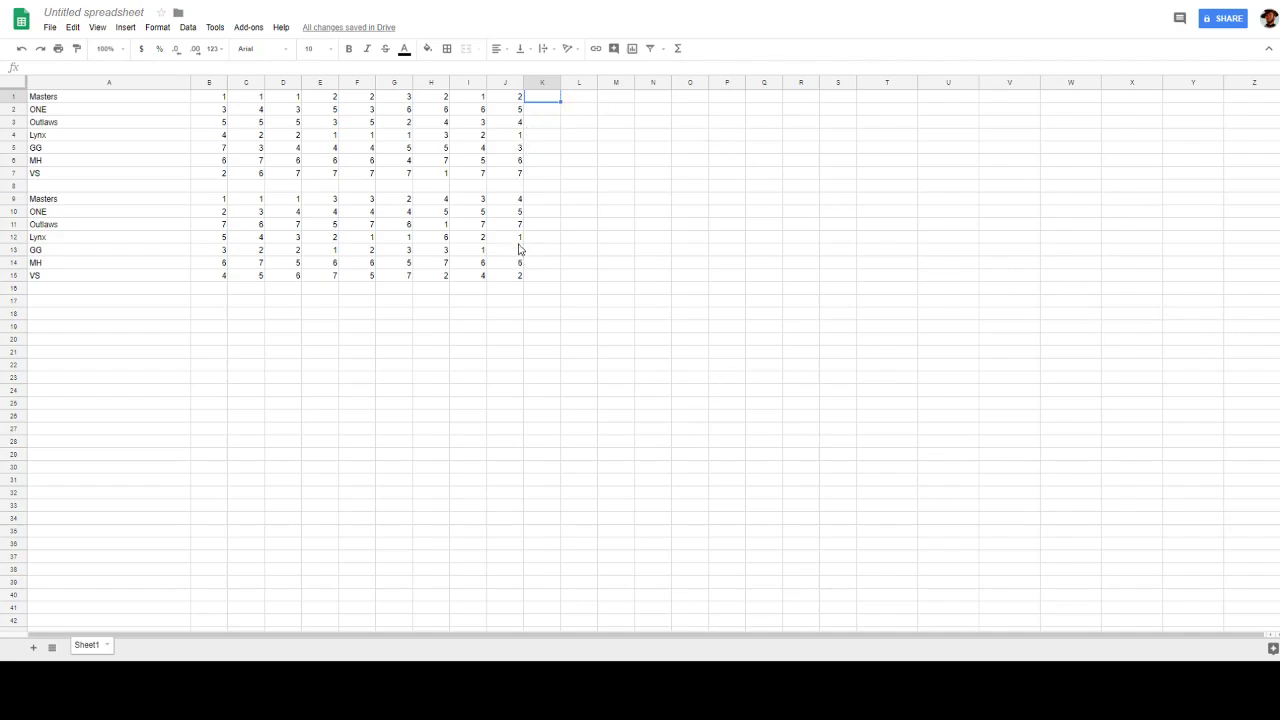
type("1")
left_click(538, 139)
type("2")
left_click(545, 124)
type("3")
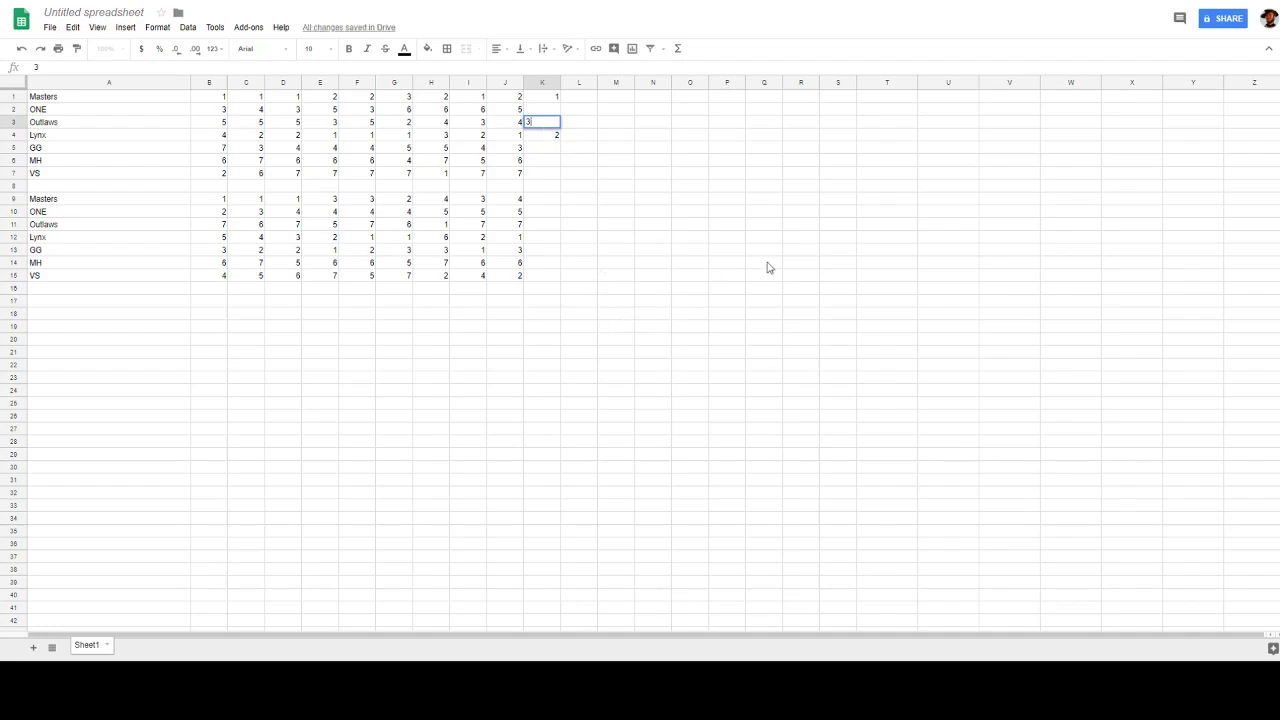
left_click(551, 149)
type("4")
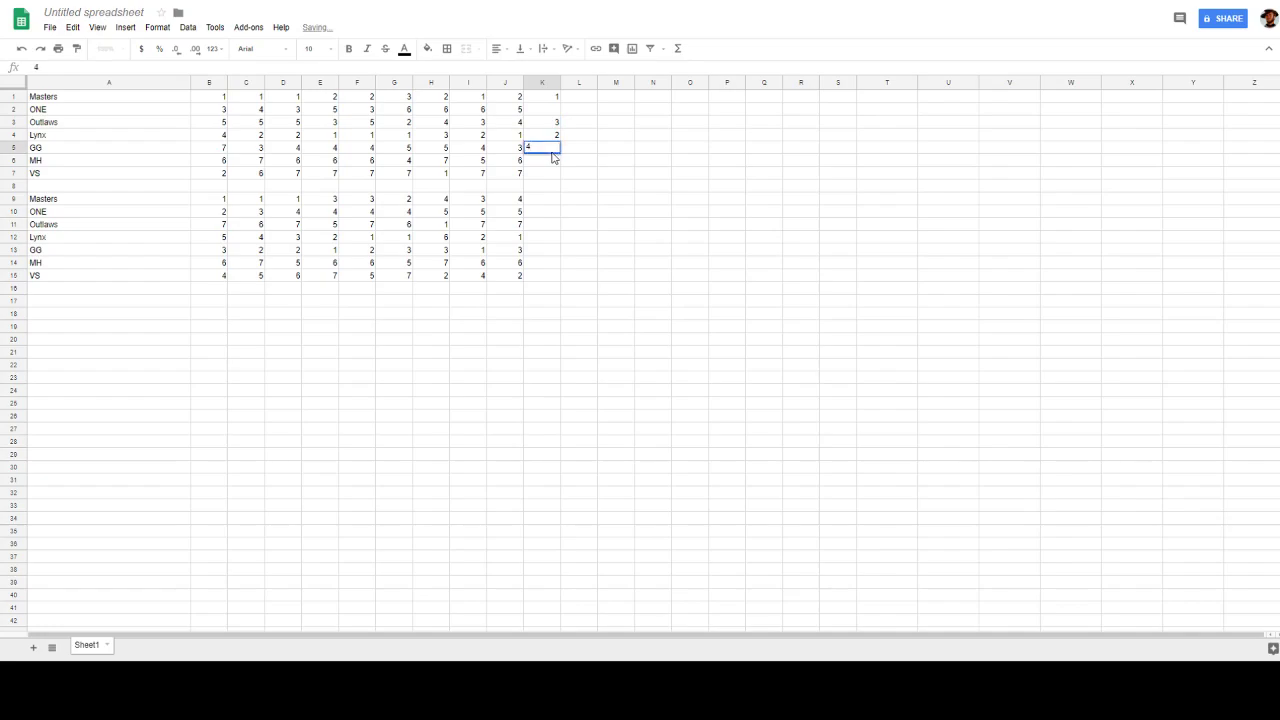
Complete column K of the upper list with 5 for ONE, 6 for MH and 7 for VS
left_click(545, 112)
type("5")
left_click(552, 166)
type("6")
left_click(549, 178)
type("7")
left_click(592, 261)
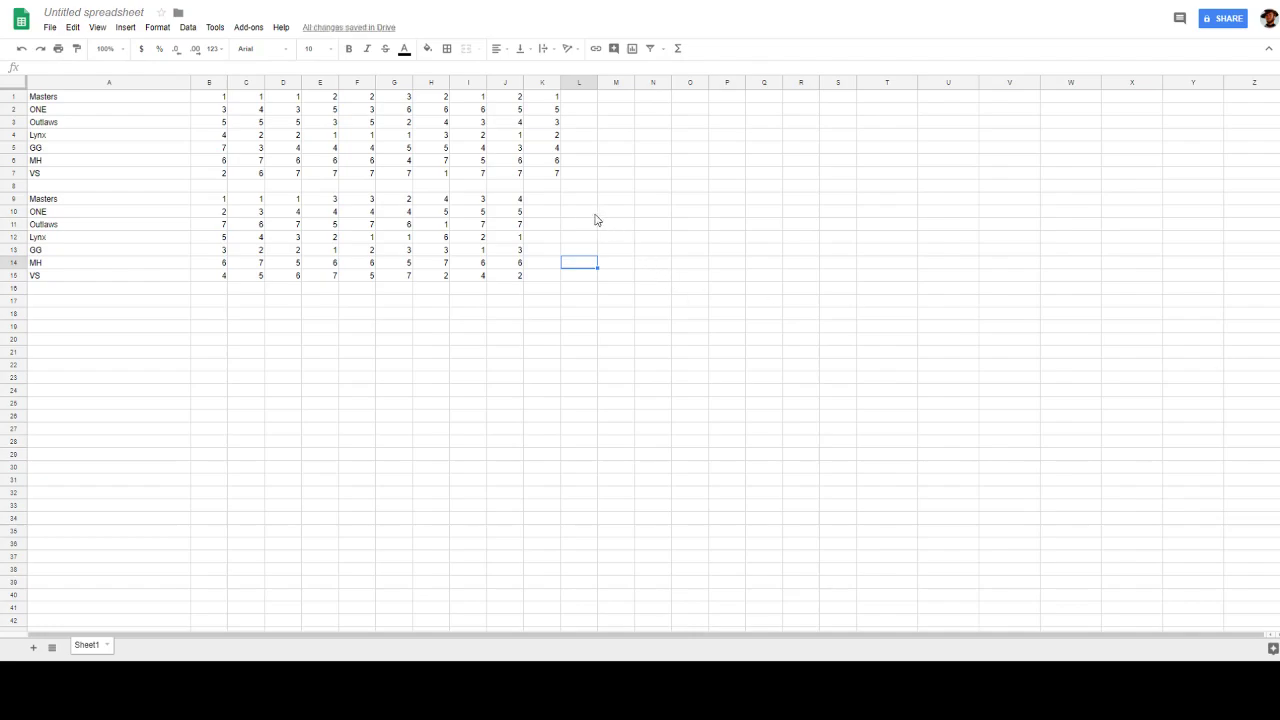
Enter 1 for Masters and 2 for GG in column K of the lower list
left_click(548, 202)
type("1")
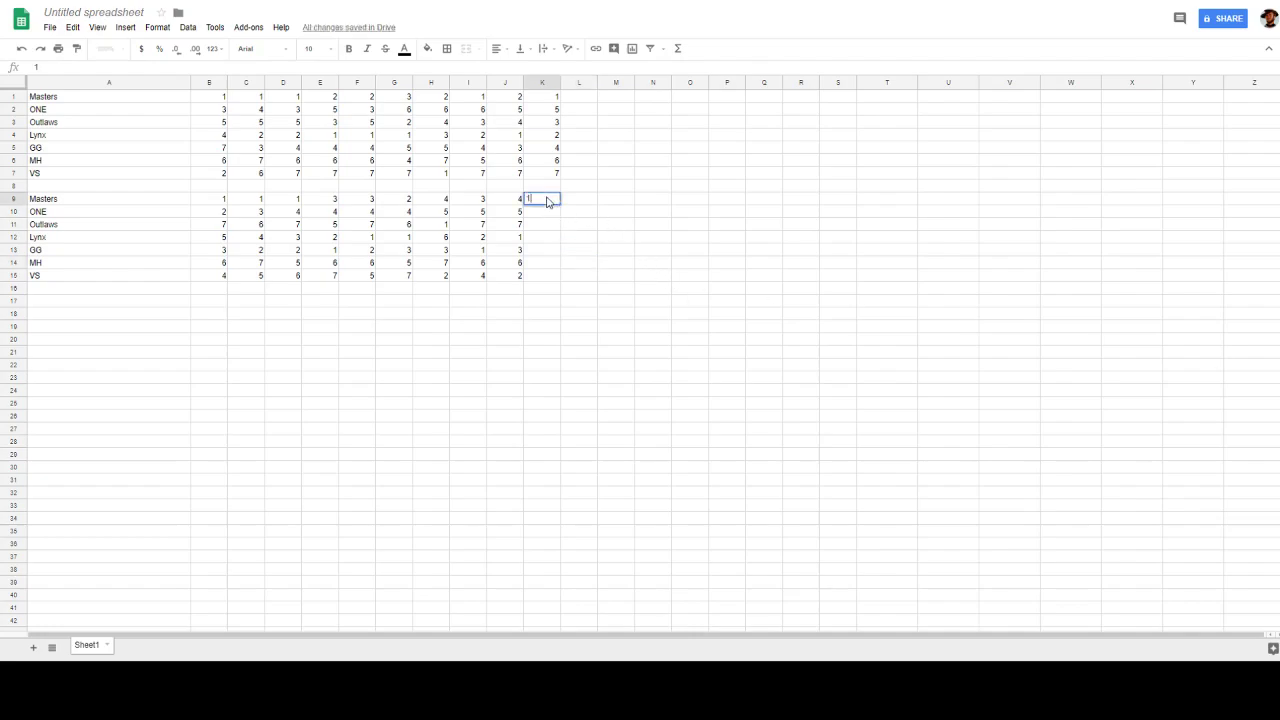
left_click(543, 252)
type("2")
left_click(713, 331)
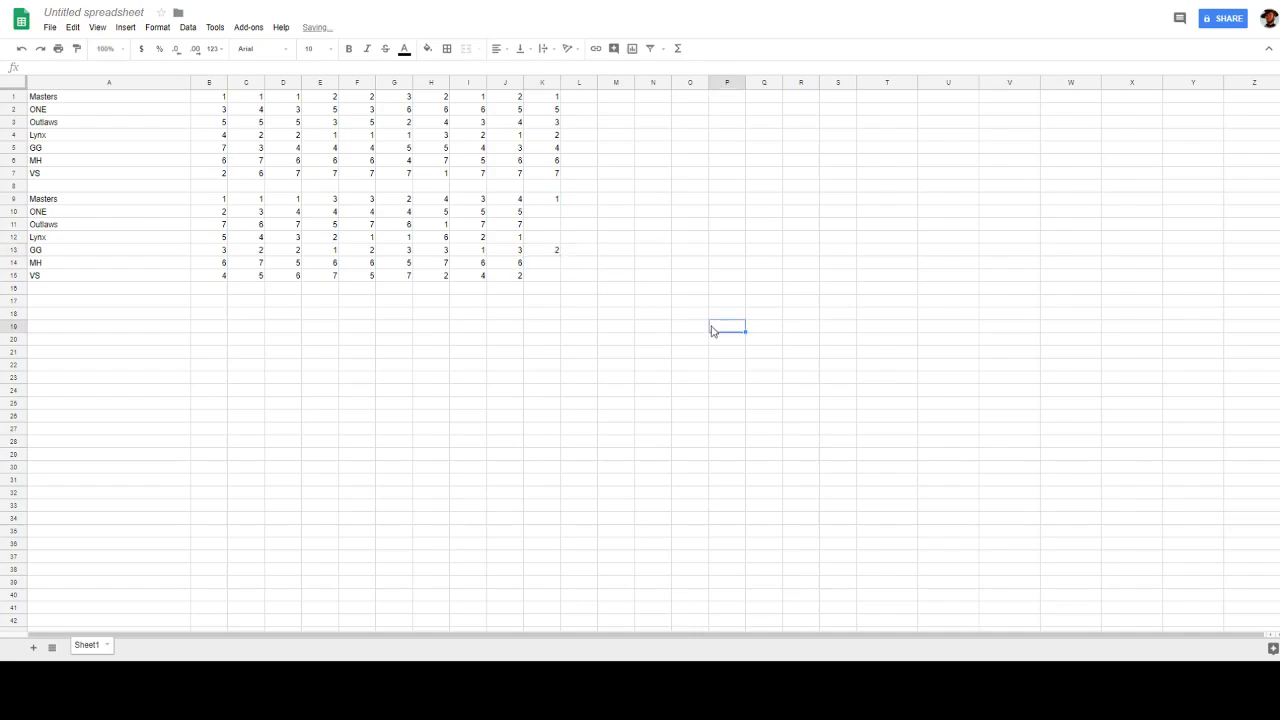
Enter 3 for Lynx and 4 for ONE in column K of the lower list
left_click(540, 239)
type("3")
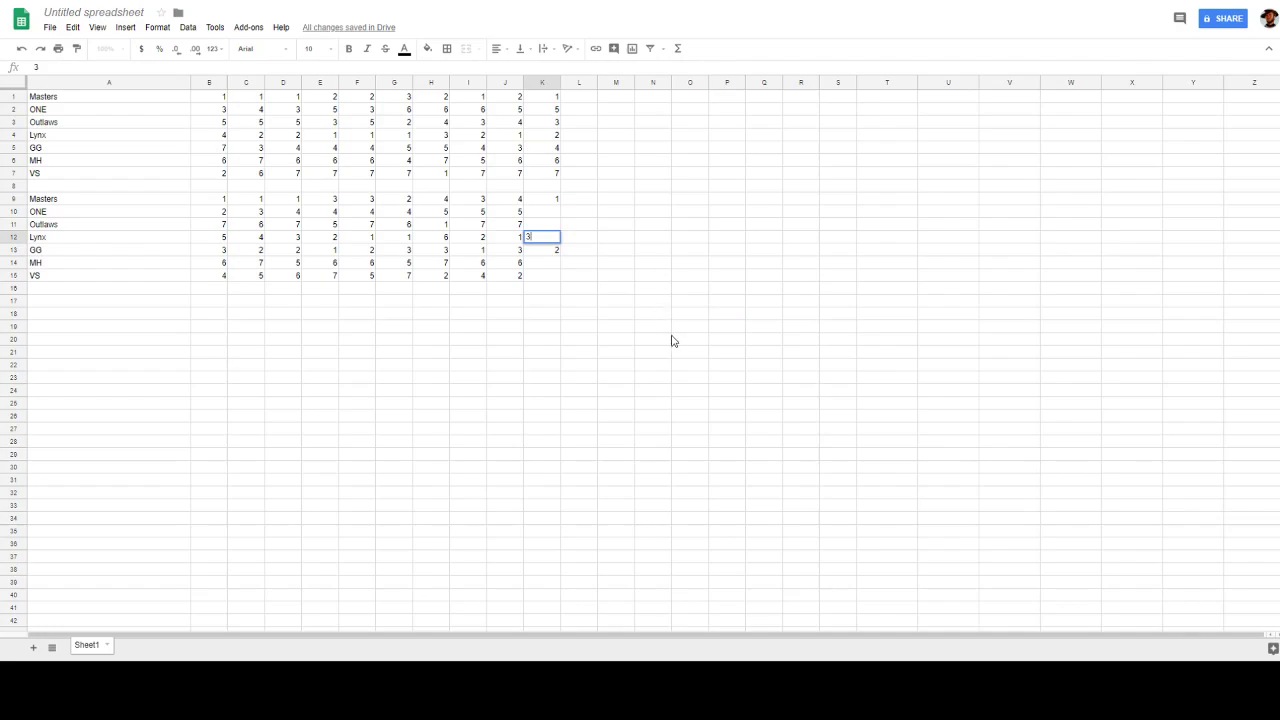
left_click(671, 338)
left_click(544, 214)
type("4")
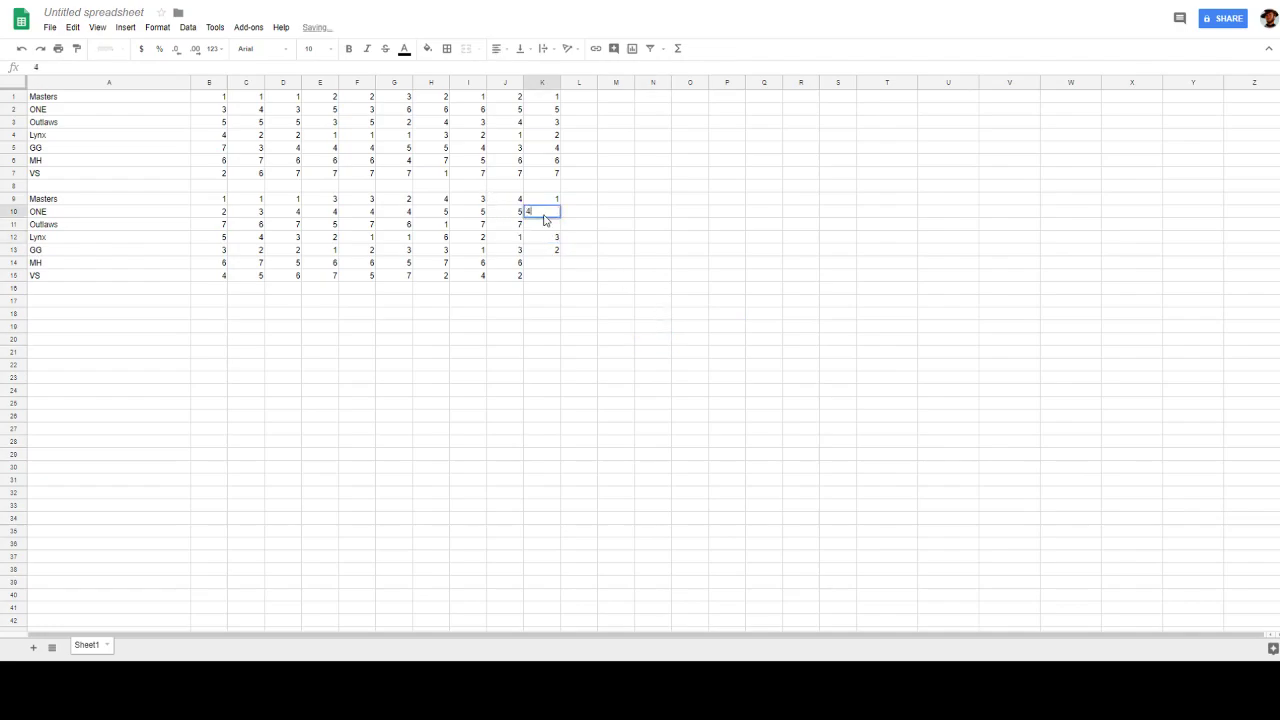
left_click(576, 331)
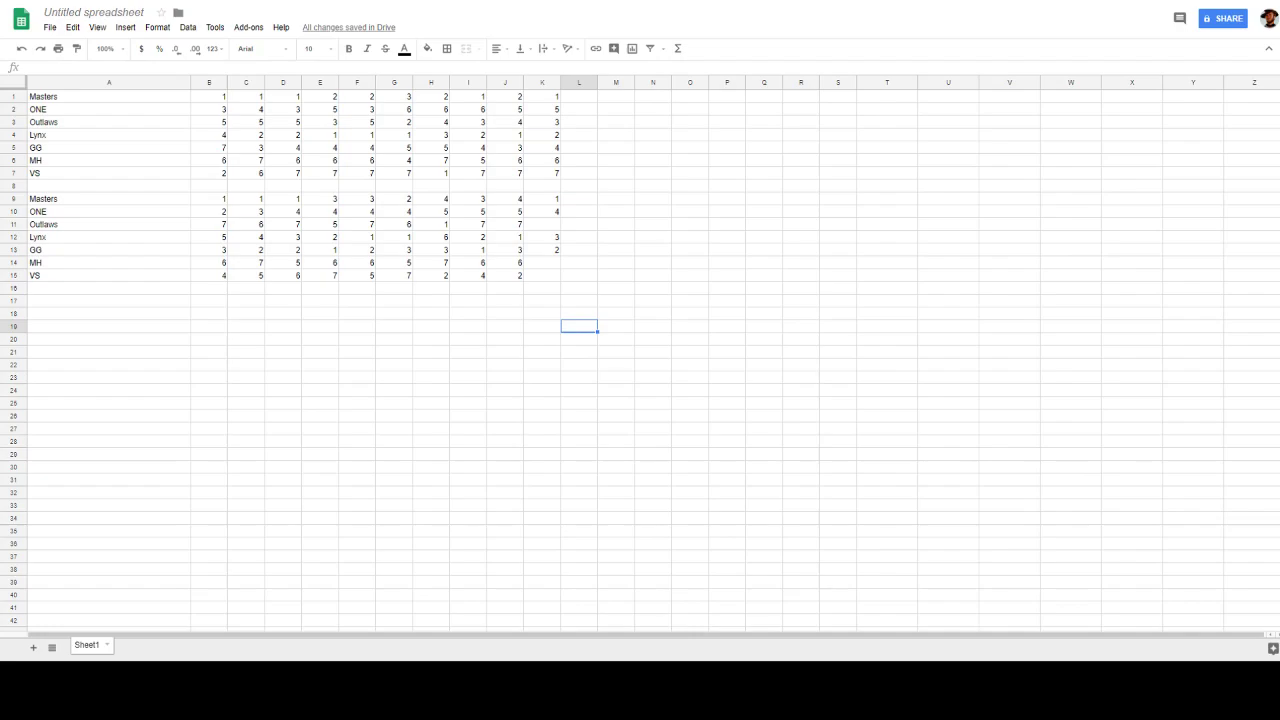
Complete column K of the lower list with 5 for MH, 6 for Outlaws and 7 for VS
left_click(544, 268)
type("6")
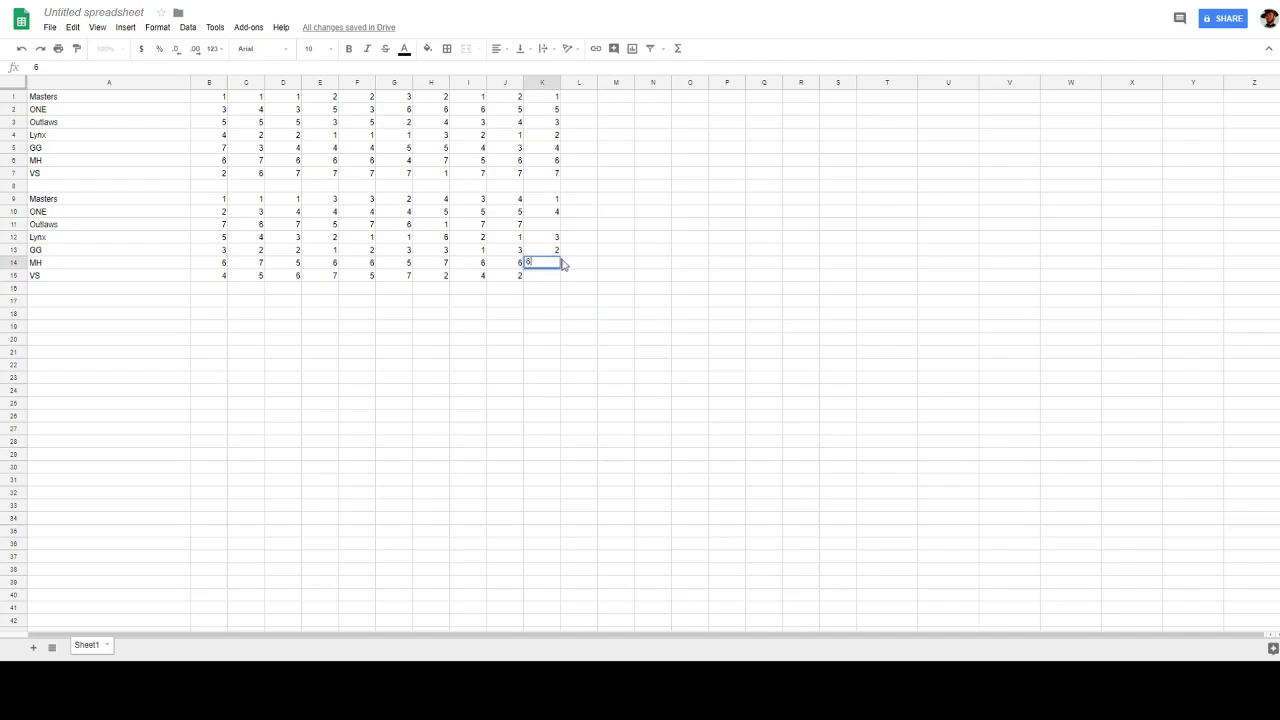
left_click(550, 228)
type("6")
left_click(553, 277)
type("7")
left_click(740, 380)
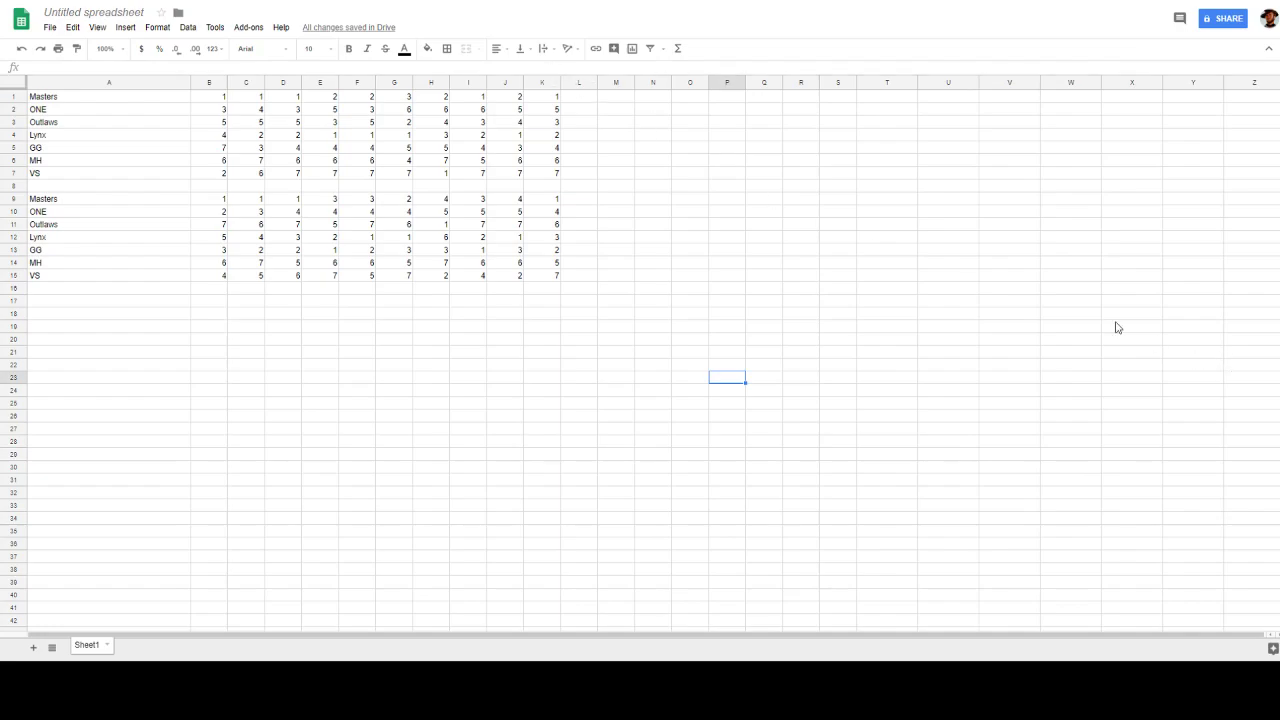
Enter 1 for Masters and 2 for Lynx in column L of the upper list
left_click(586, 99)
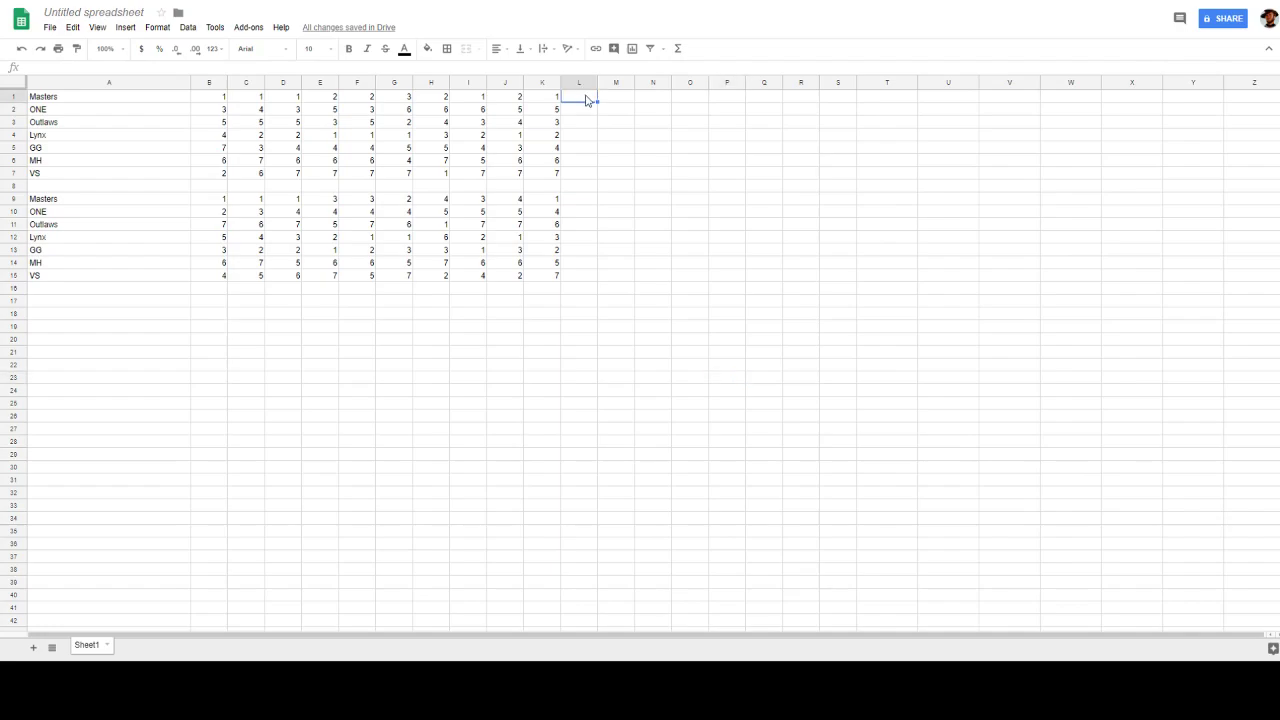
type("1")
left_click(586, 139)
type("2")
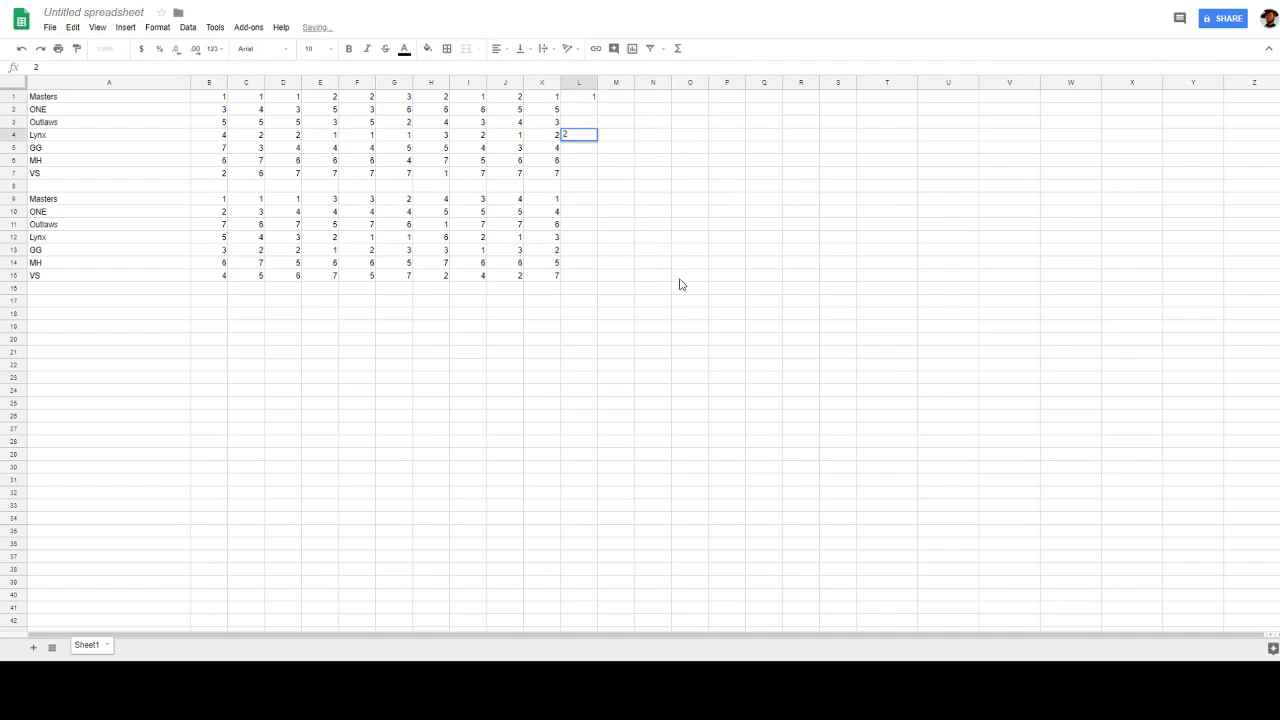
left_click(680, 277)
Enter 3 for ONE and 4 for Outlaws in column L of the upper list
left_click(579, 109)
type("3")
left_click(629, 203)
left_click(590, 123)
type("4")
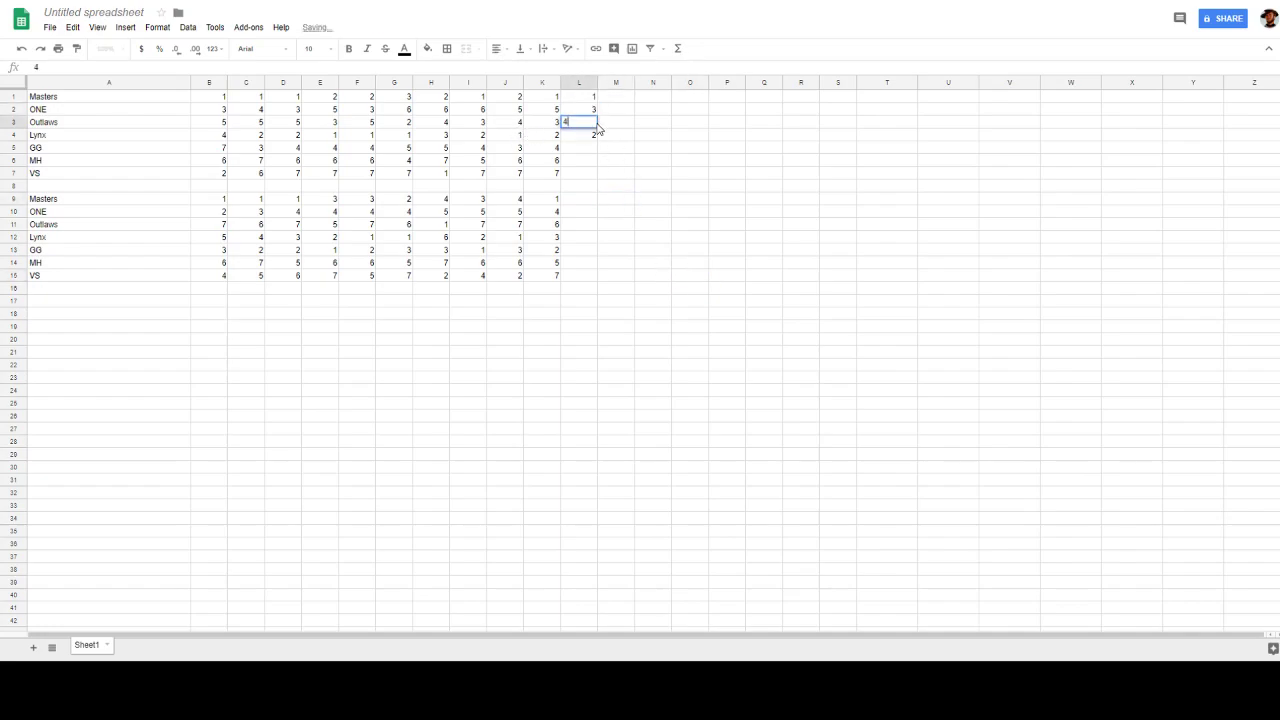
left_click(604, 198)
Complete column L of the upper list with 5 for GG, 6 for MH and 7 for VS
left_click(578, 165)
left_click(580, 148)
type("5")
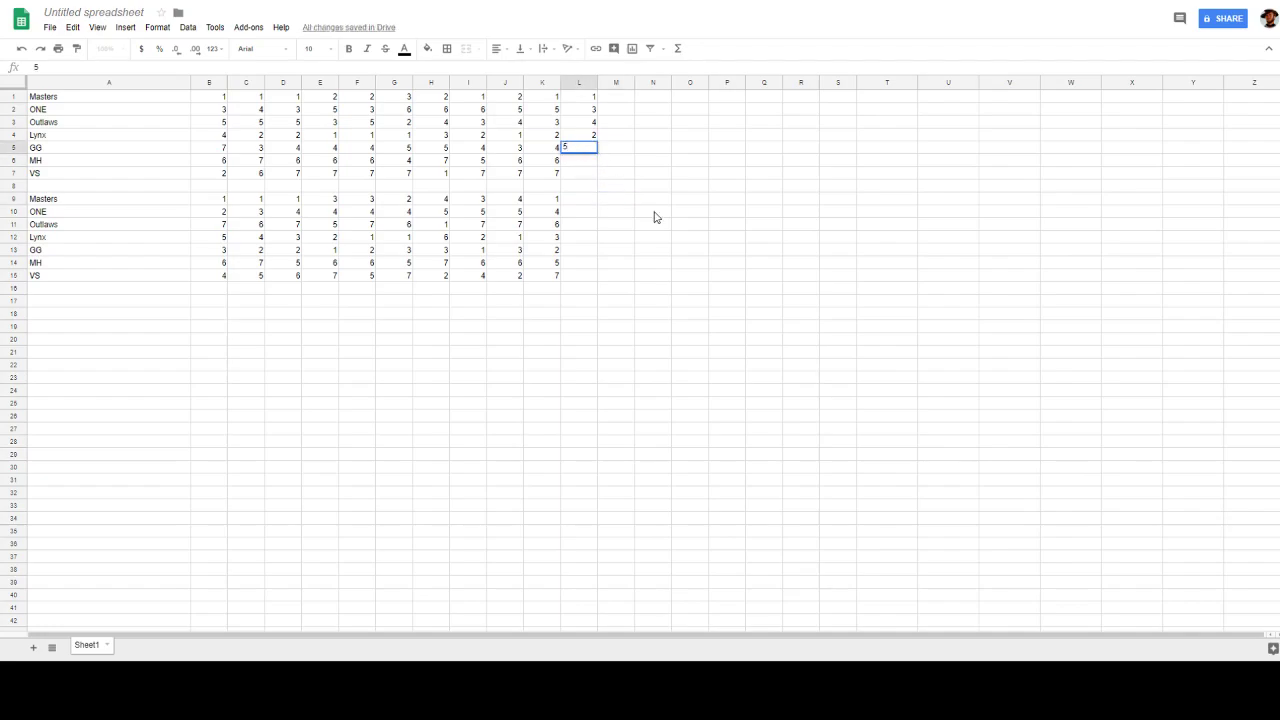
left_click(592, 165)
type("6")
left_click(566, 174)
type("7")
left_click(675, 289)
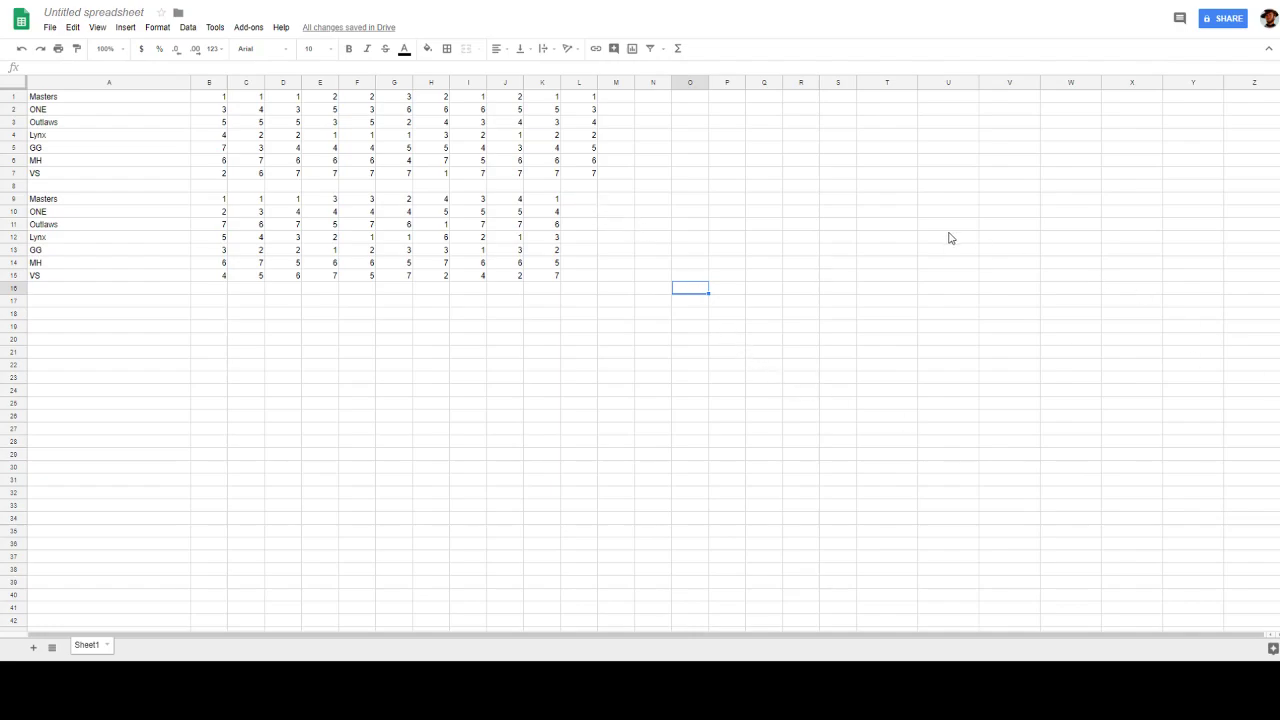
Enter 1 for Masters, 2 for Lynx and 3 for GG in column L of the lower list
left_click(568, 204)
type("1")
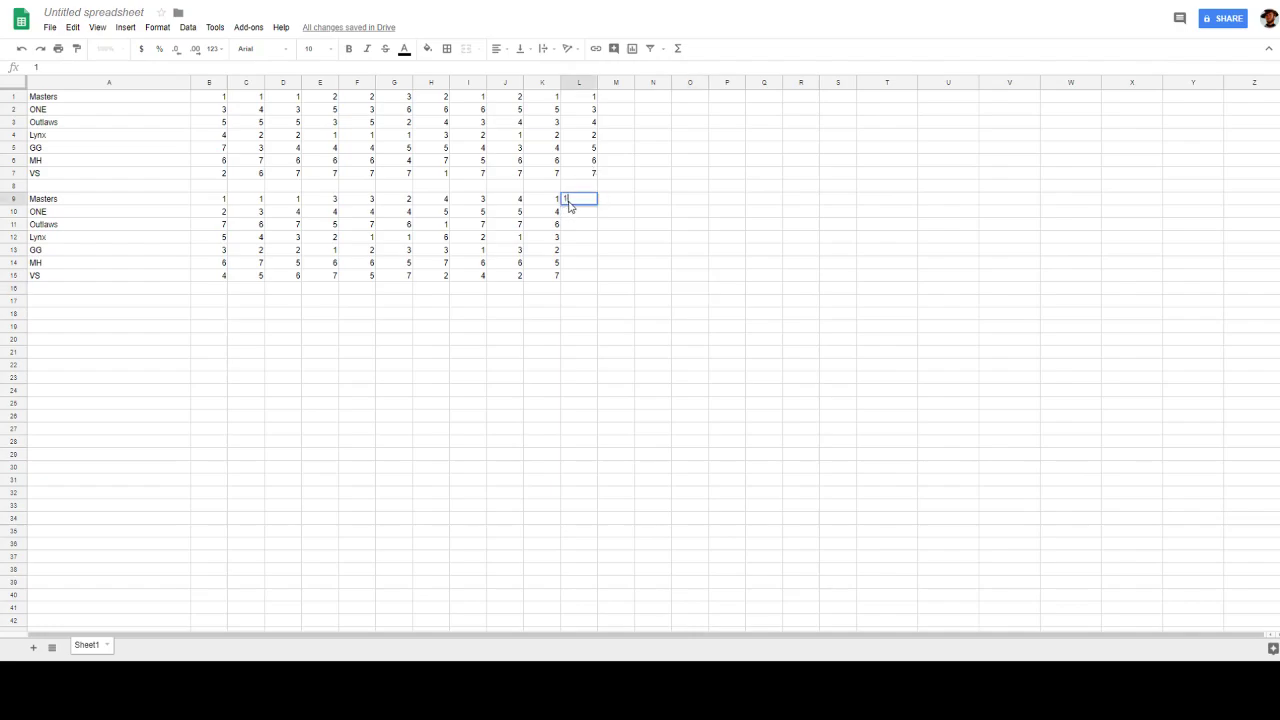
left_click(581, 241)
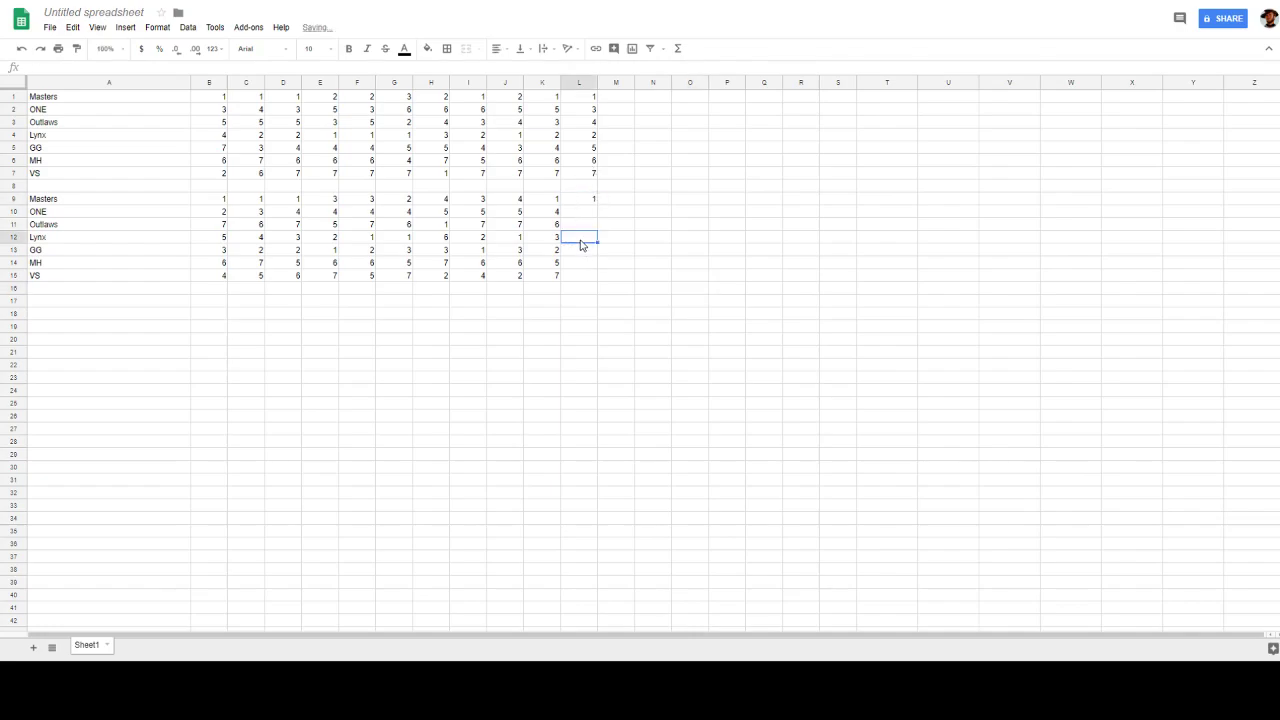
type("2")
left_click(576, 254)
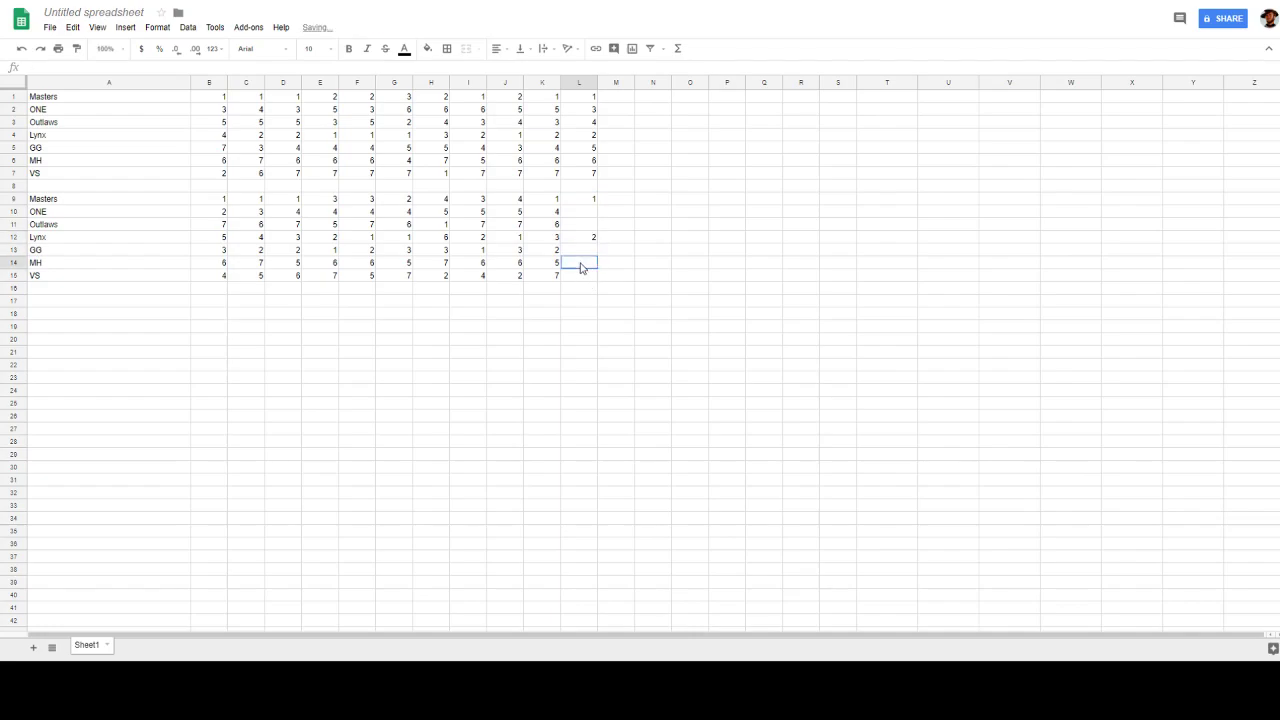
type("3")
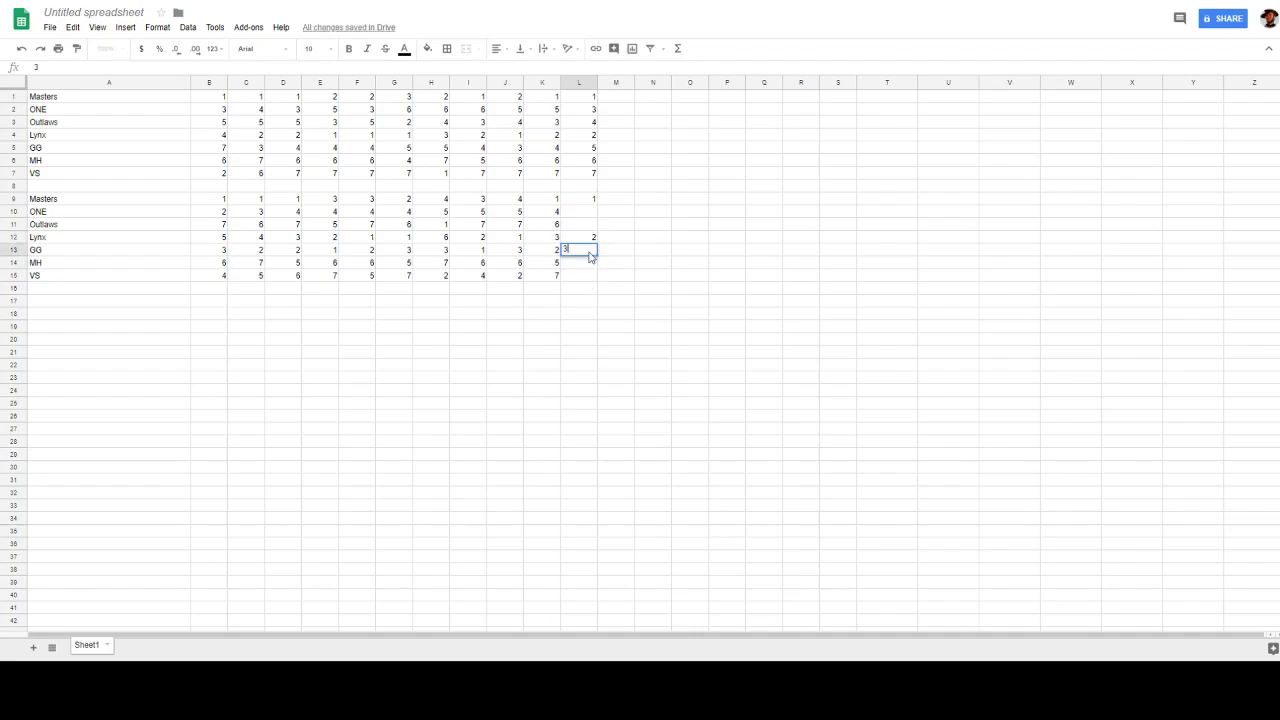
left_click(717, 328)
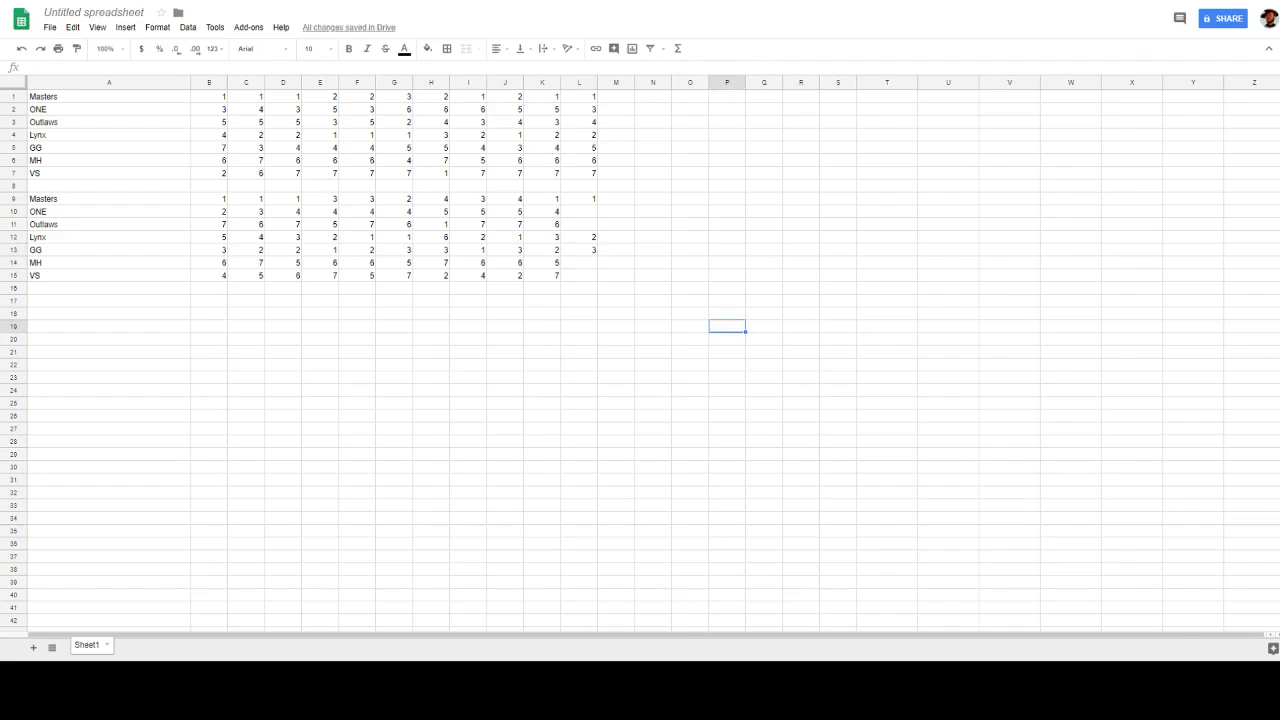
Complete column L of the lower list with 4 for ONE, 5 for VS, 6 for Outlaws and 7 for MH
left_click(582, 215)
type("4")
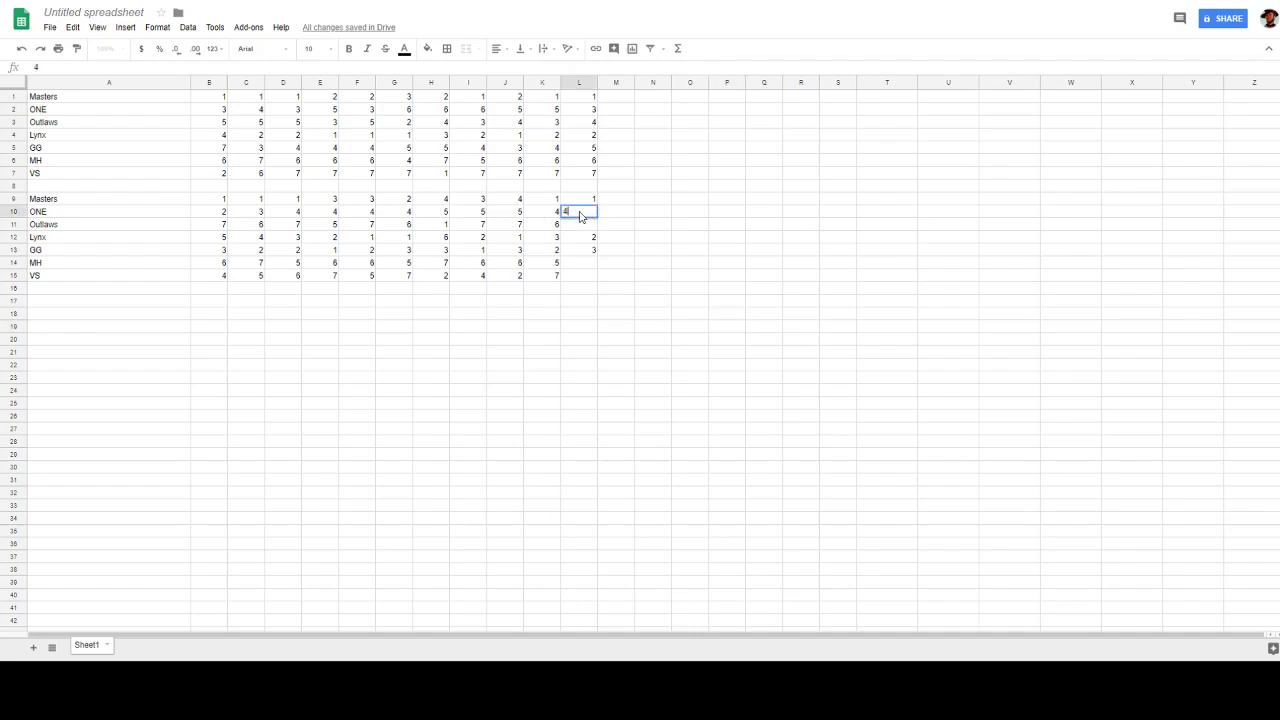
left_click(587, 279)
type("5")
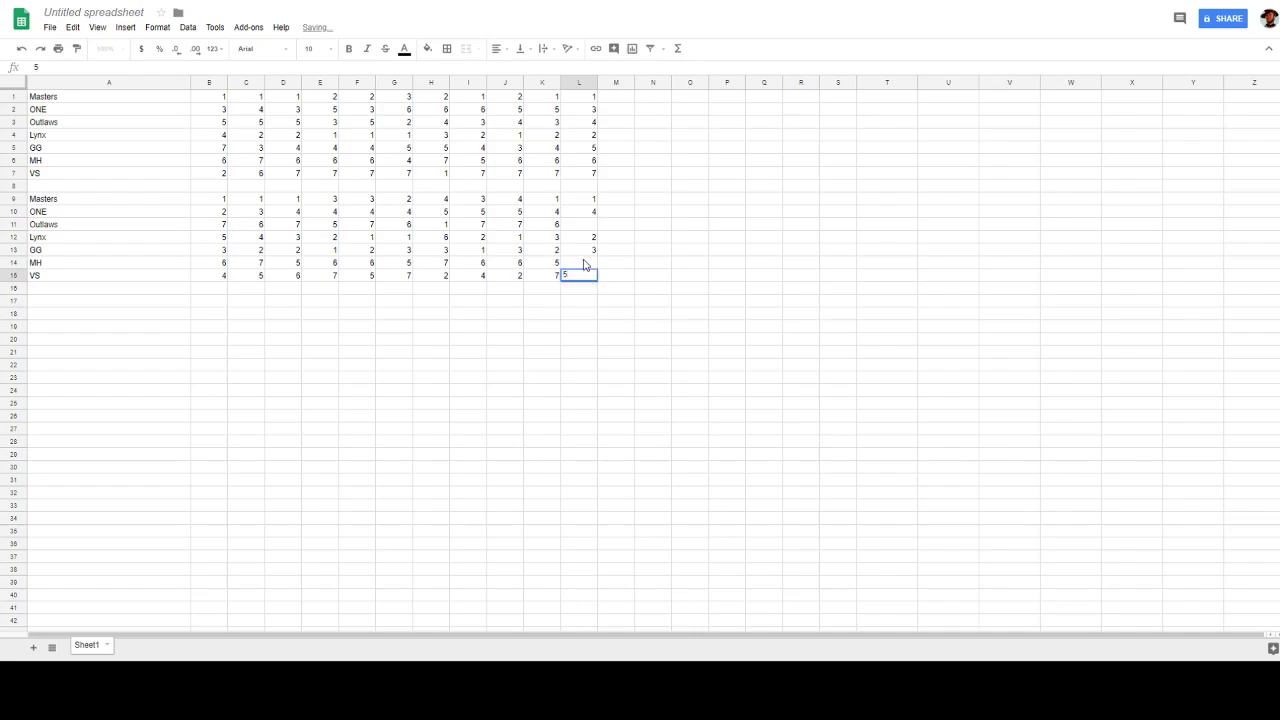
left_click(589, 230)
type("6")
left_click(592, 250)
left_click(593, 263)
type("7")
left_click(744, 381)
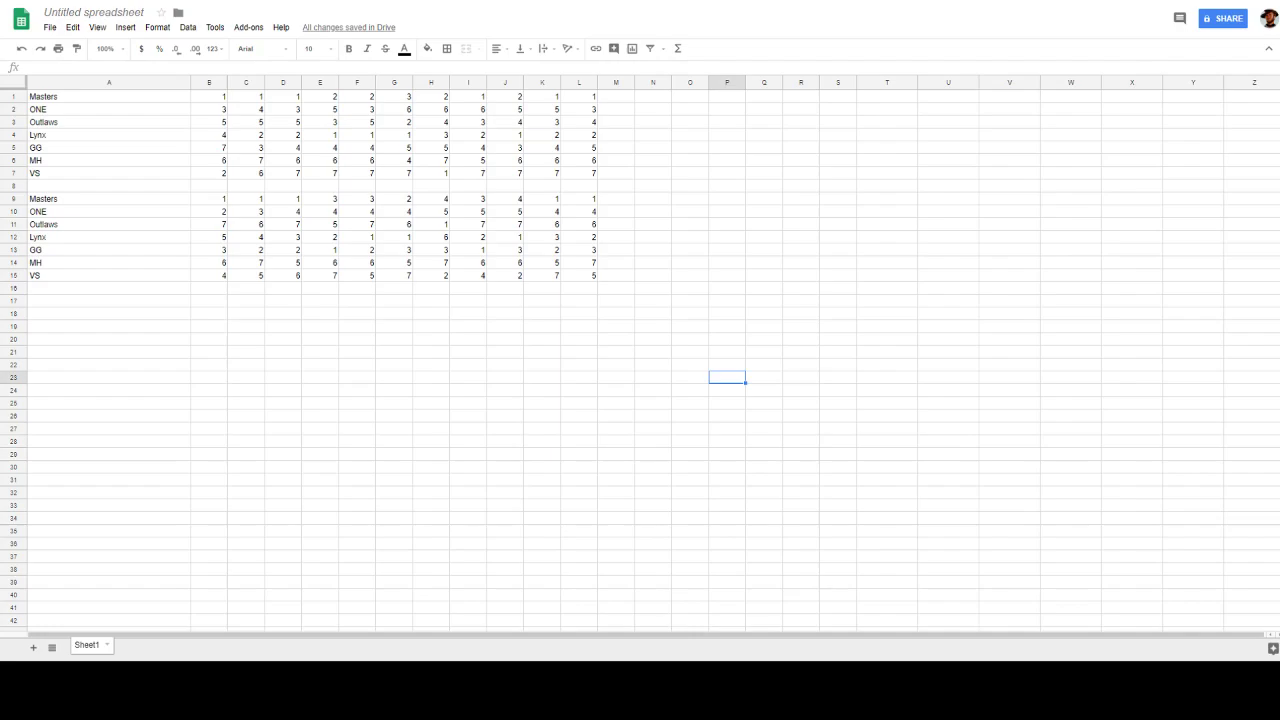
Enter the ranking totals 17 for Masters and 49 for ONE in column N of the upper list
left_click(630, 97)
left_click(653, 100)
type("17")
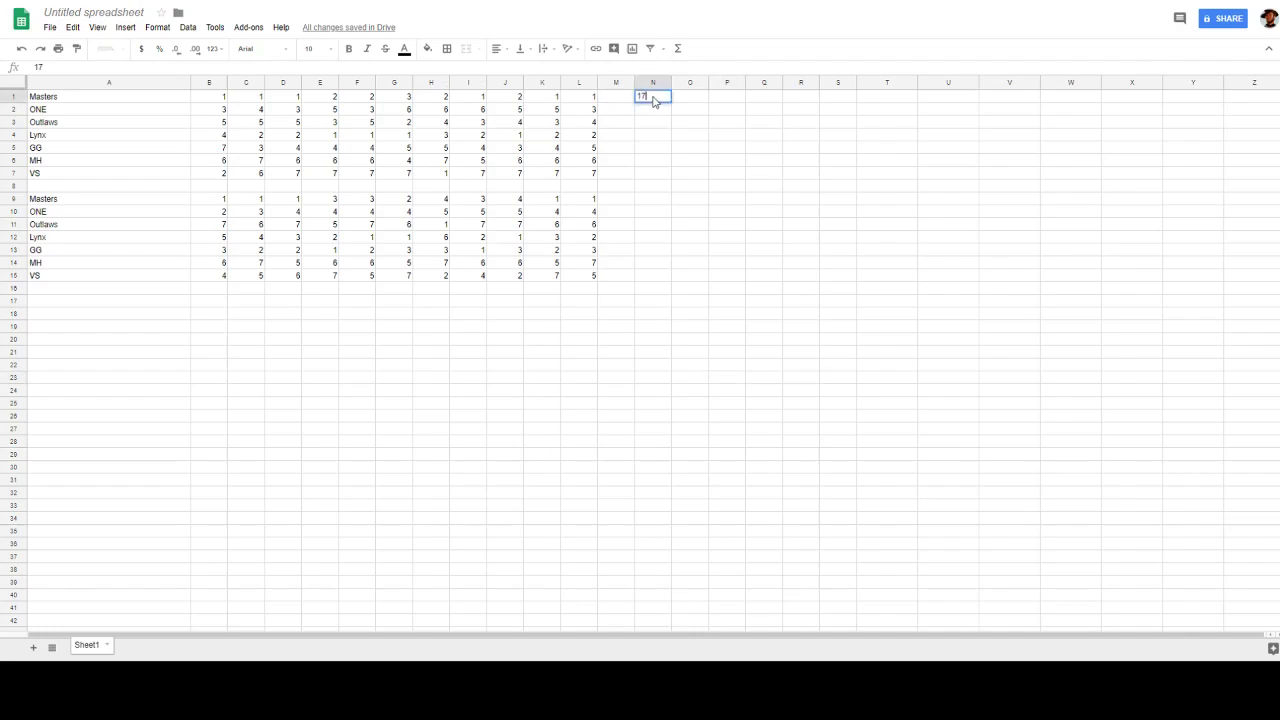
left_click(692, 214)
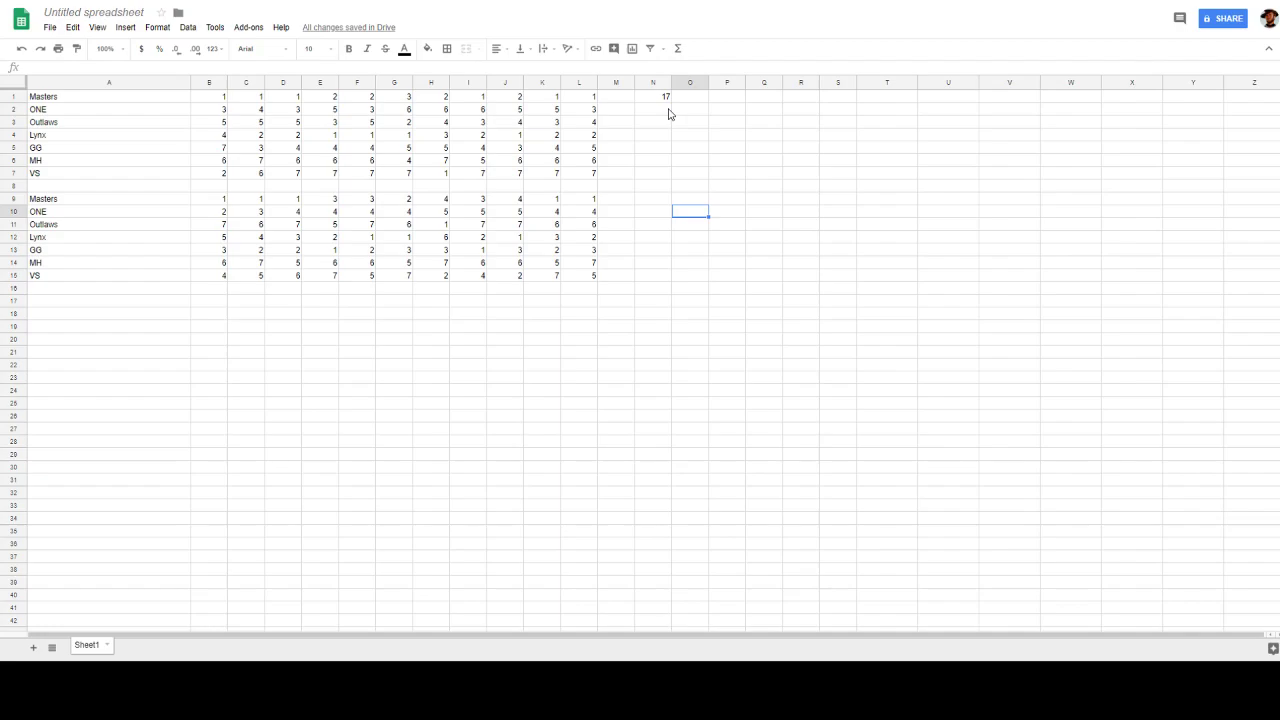
left_click(667, 110)
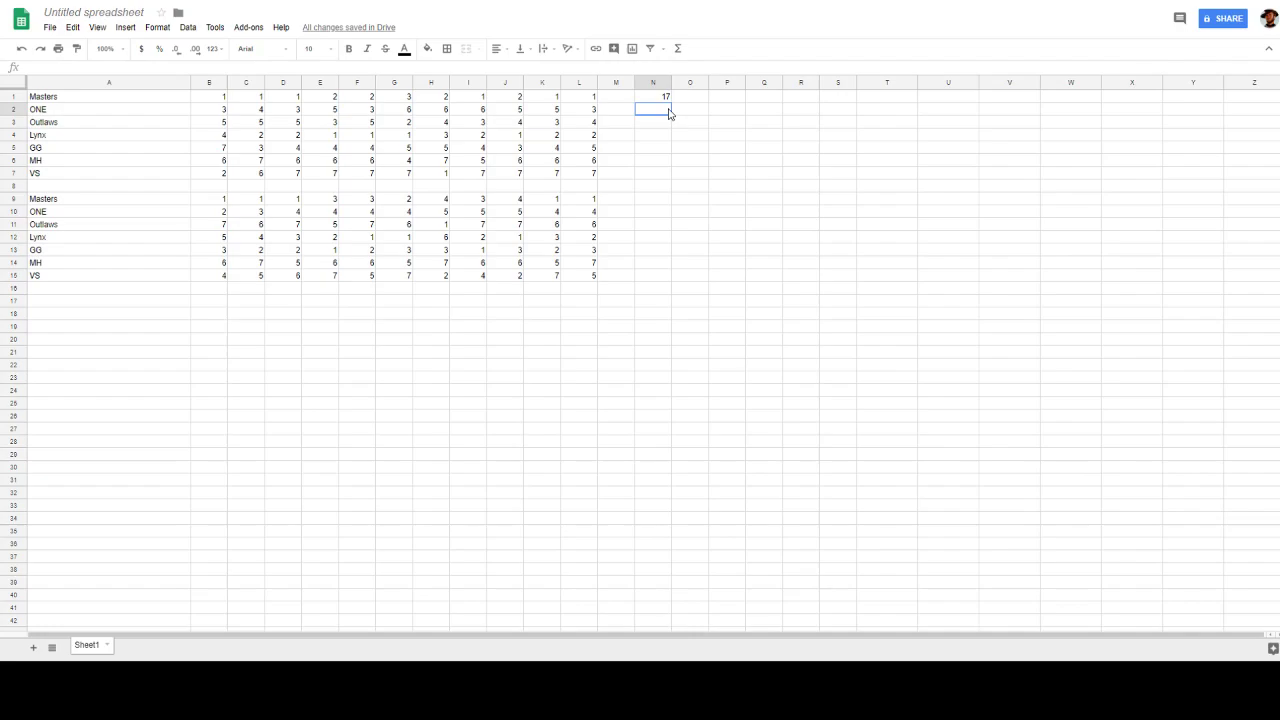
type("1")
left_click(764, 237)
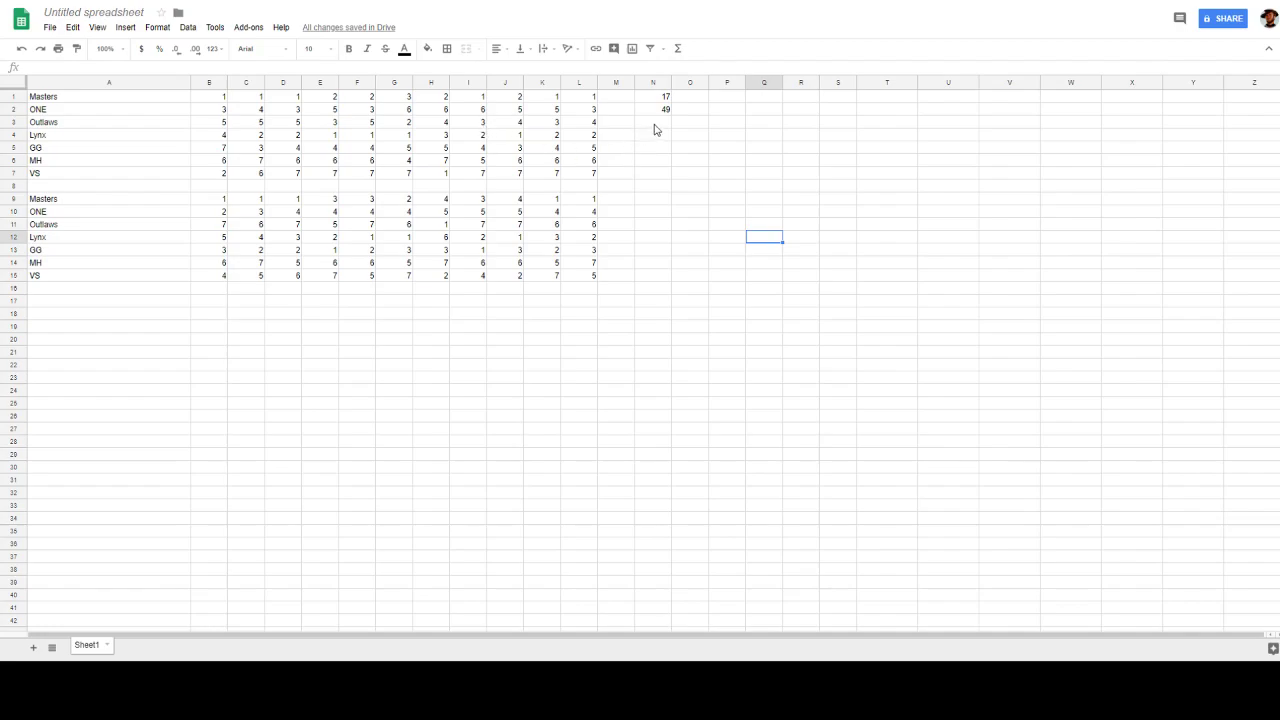
Enter the ranking totals 43 for Outlaws and 22 for Lynx in column N of the upper list
left_click(655, 123)
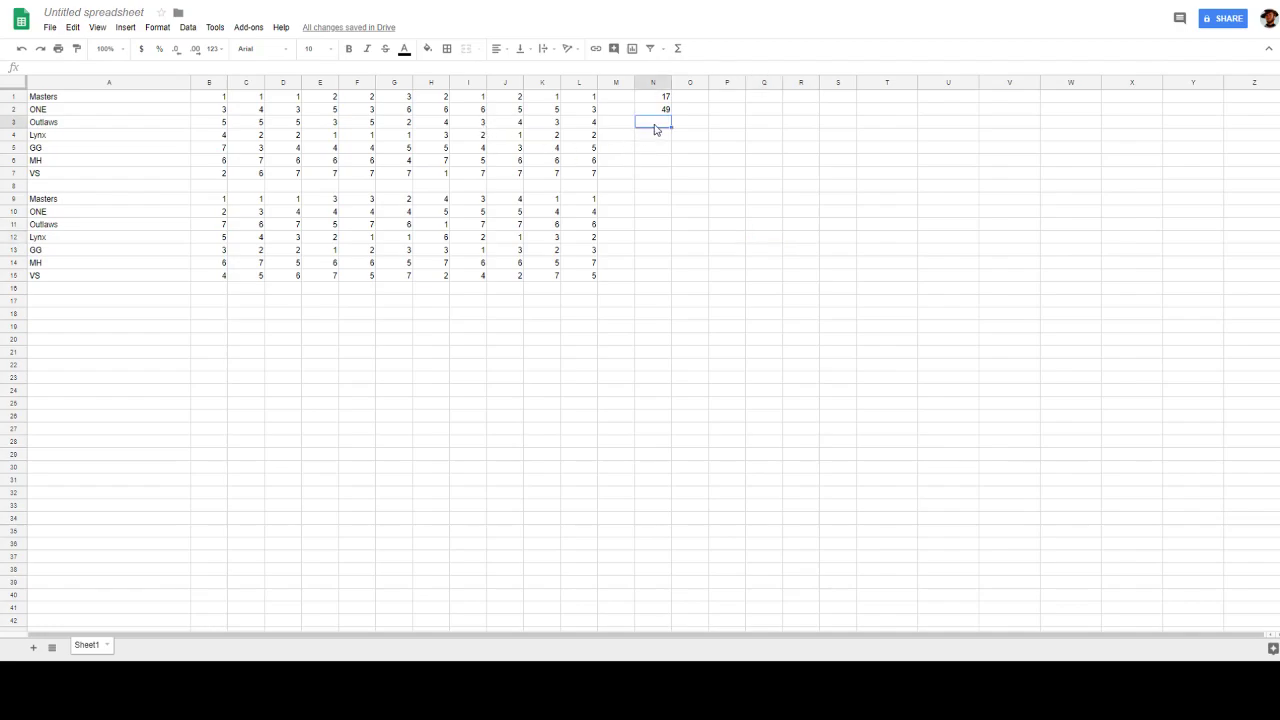
type("43")
left_click(690, 180)
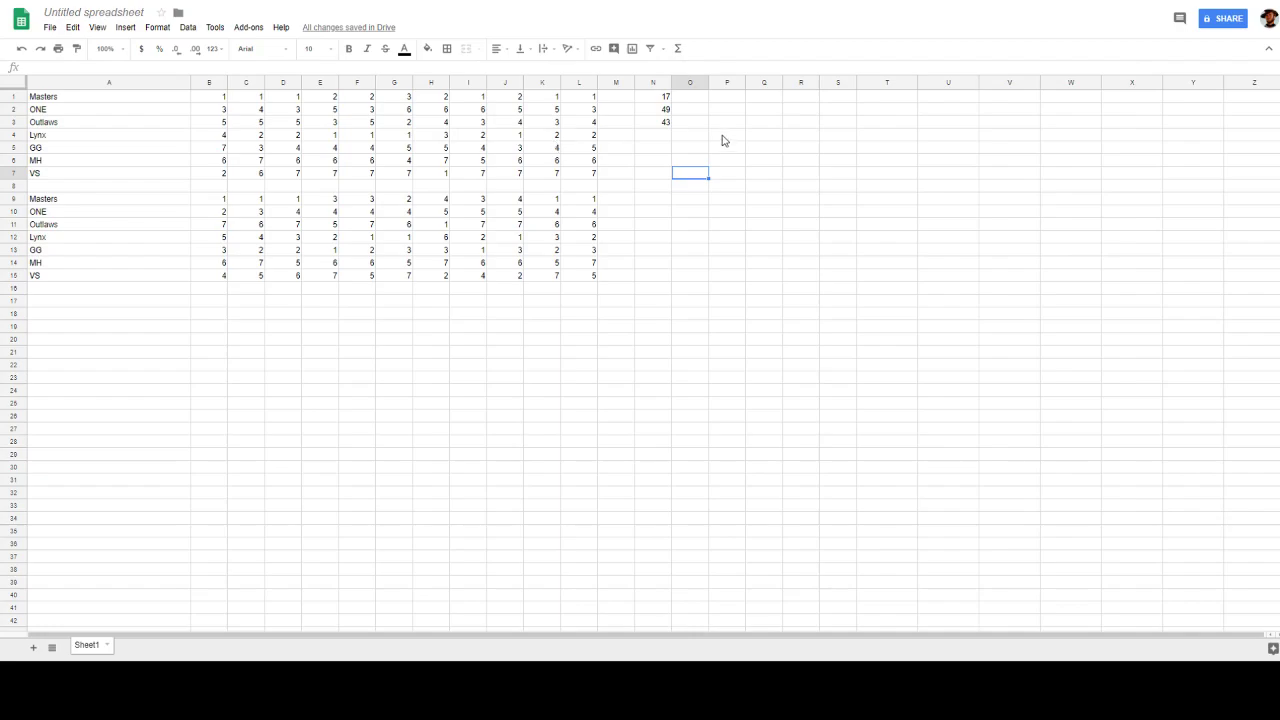
left_click(663, 134)
type("22")
left_click(698, 196)
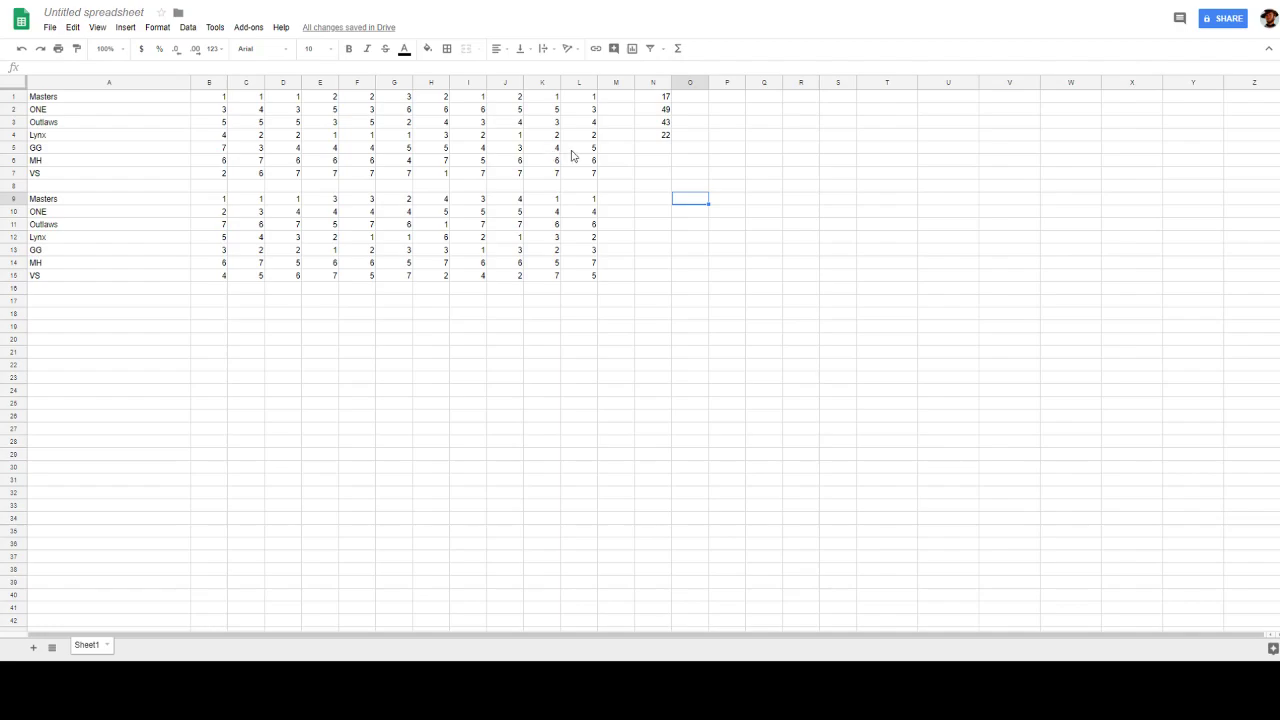
Complete the upper list's totals in column N with 48 for GG, 65 for MH and 65 for VS
left_click(655, 151)
key("ctrl+v")
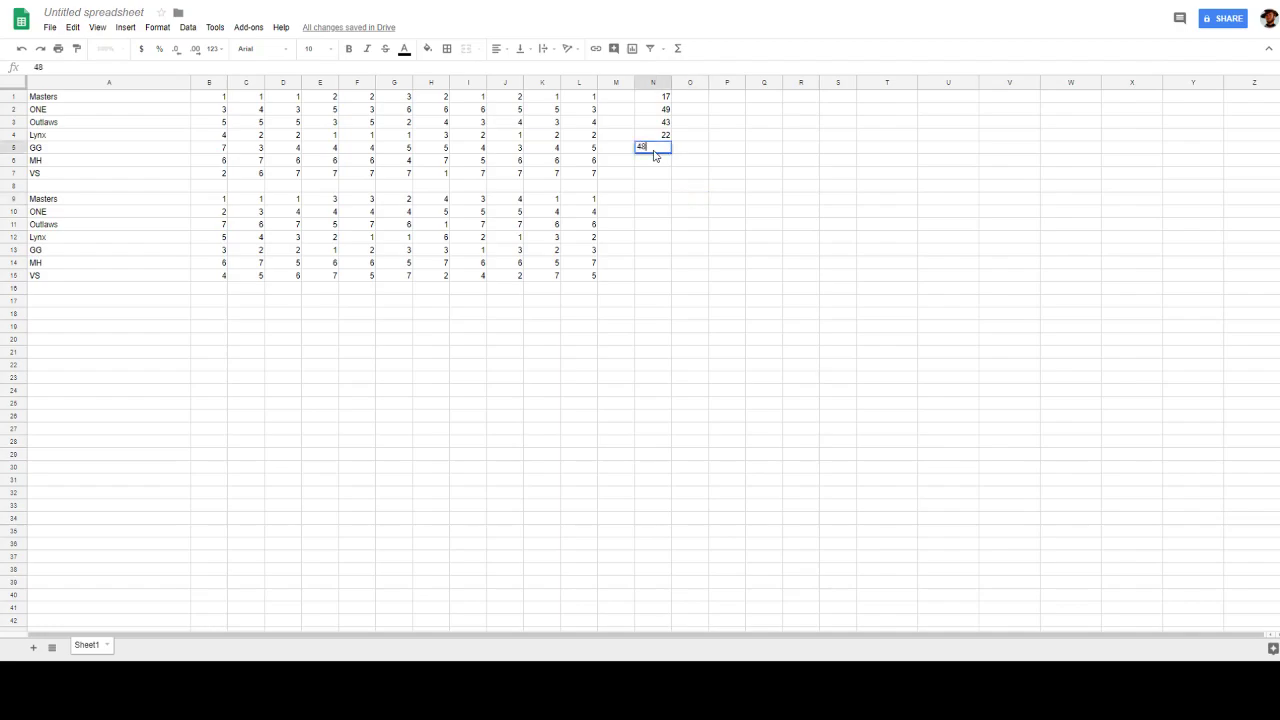
left_click(749, 241)
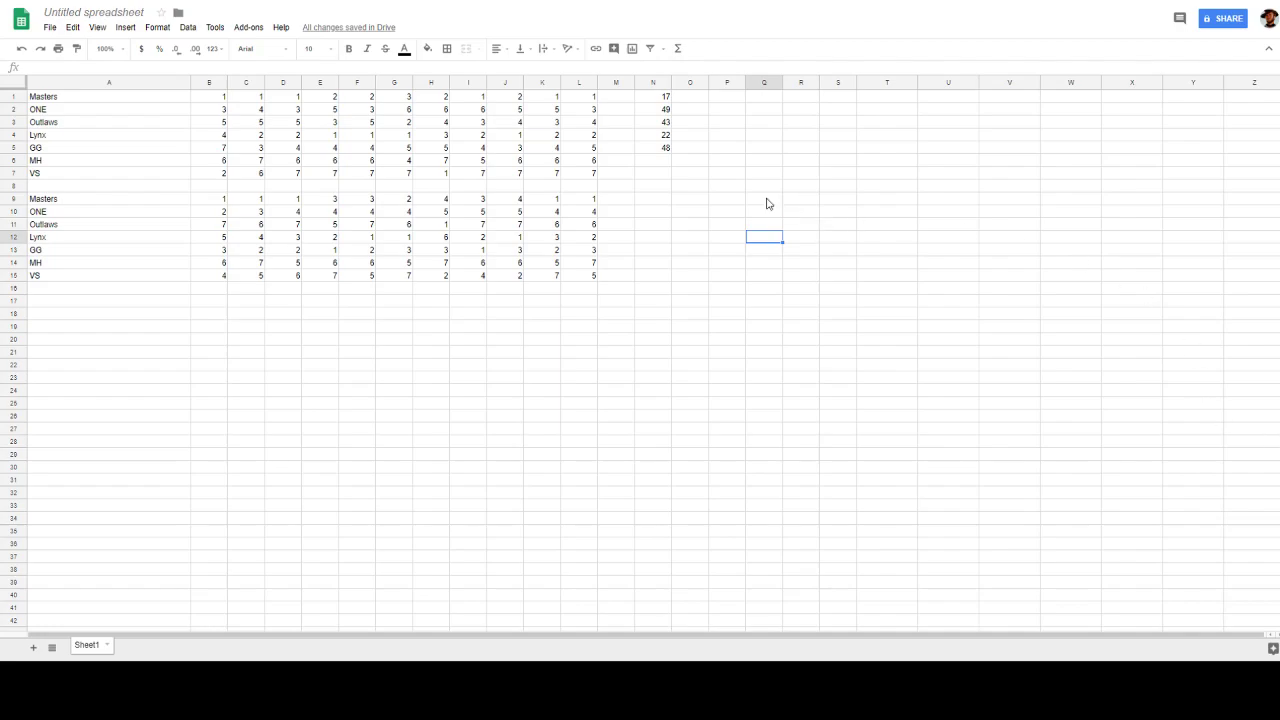
left_click(656, 162)
type("65")
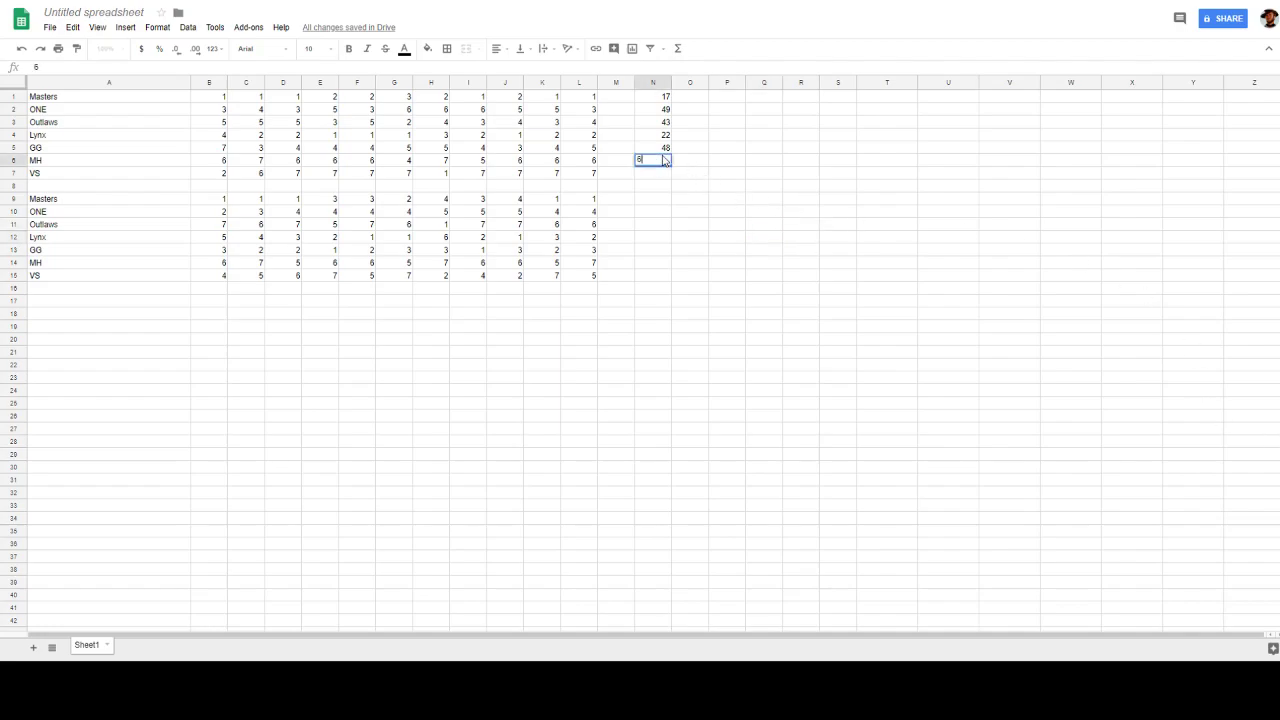
left_click(812, 418)
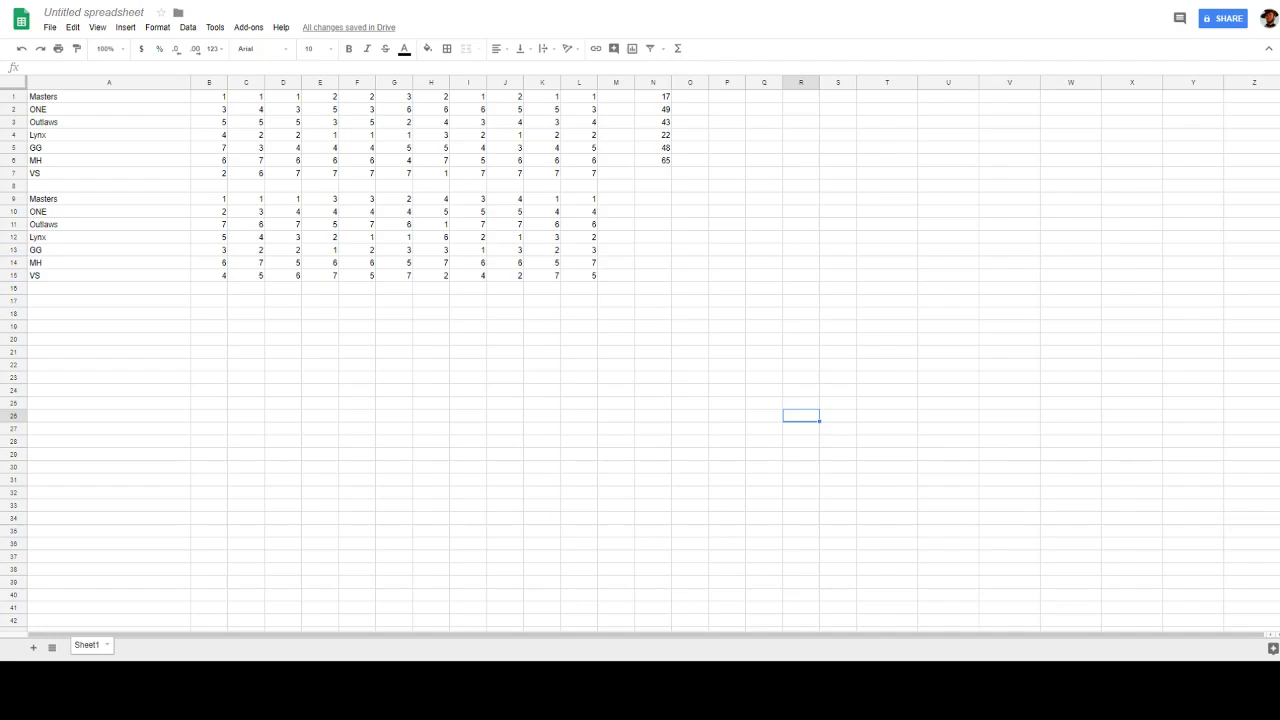
left_click(652, 173)
type("65")
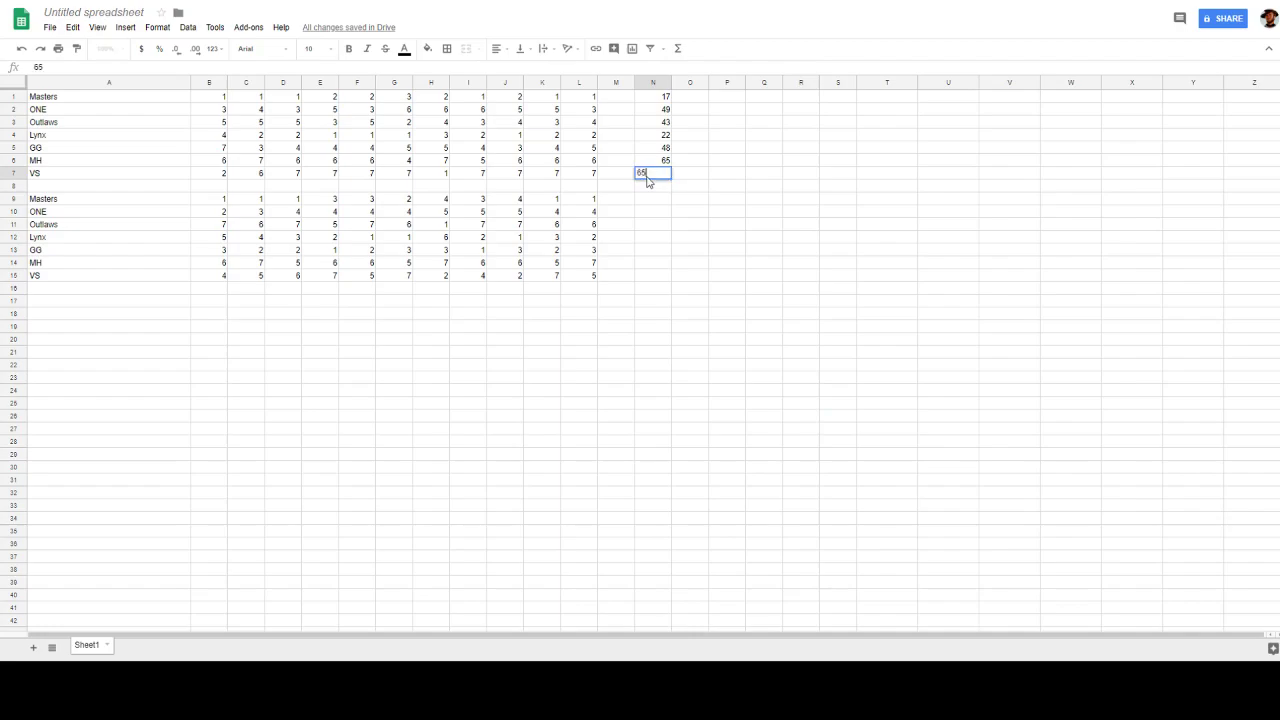
left_click(805, 292)
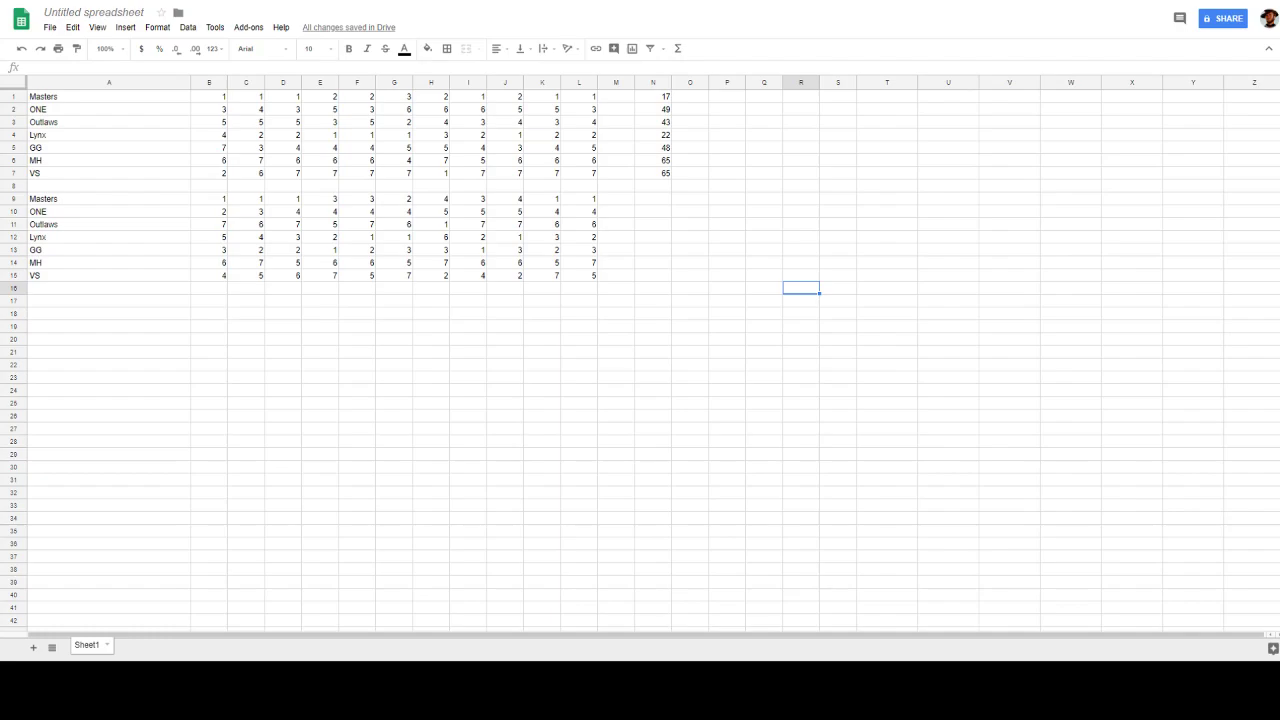
Enter the ranking totals 30 for Masters and 44 for ONE in column N of the lower list
left_click(668, 210)
left_click(654, 200)
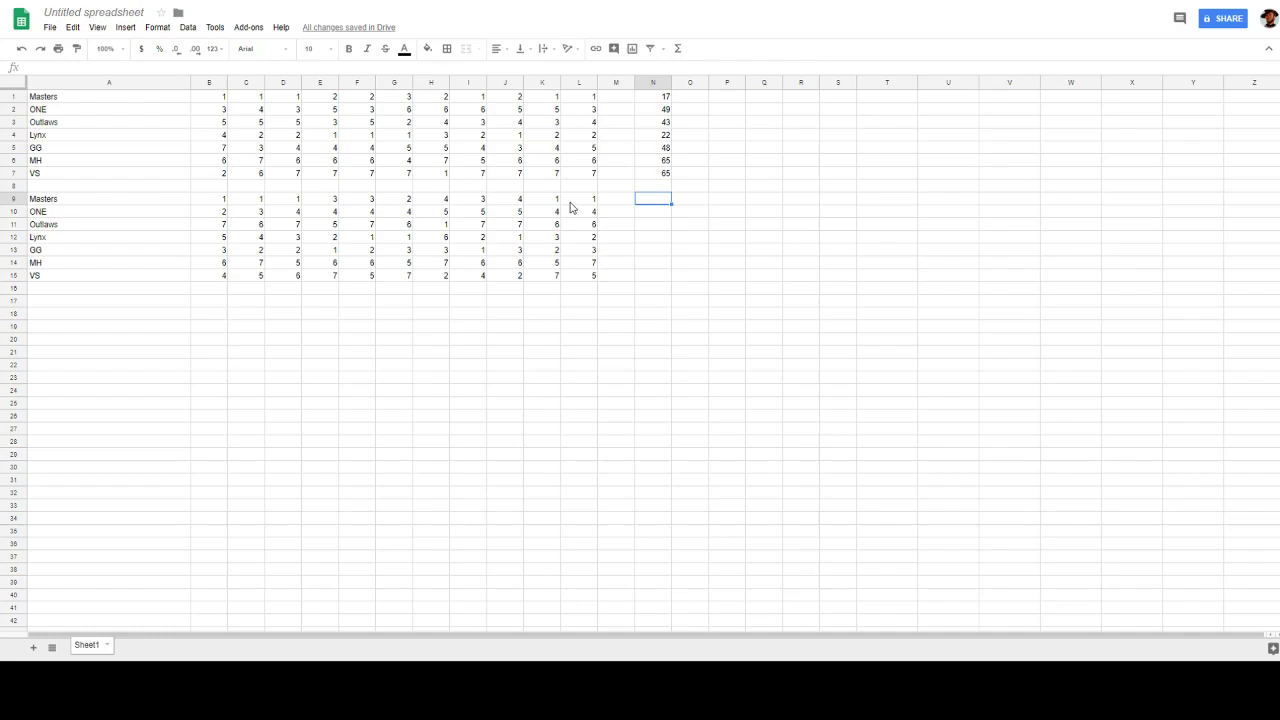
type("30")
left_click(799, 392)
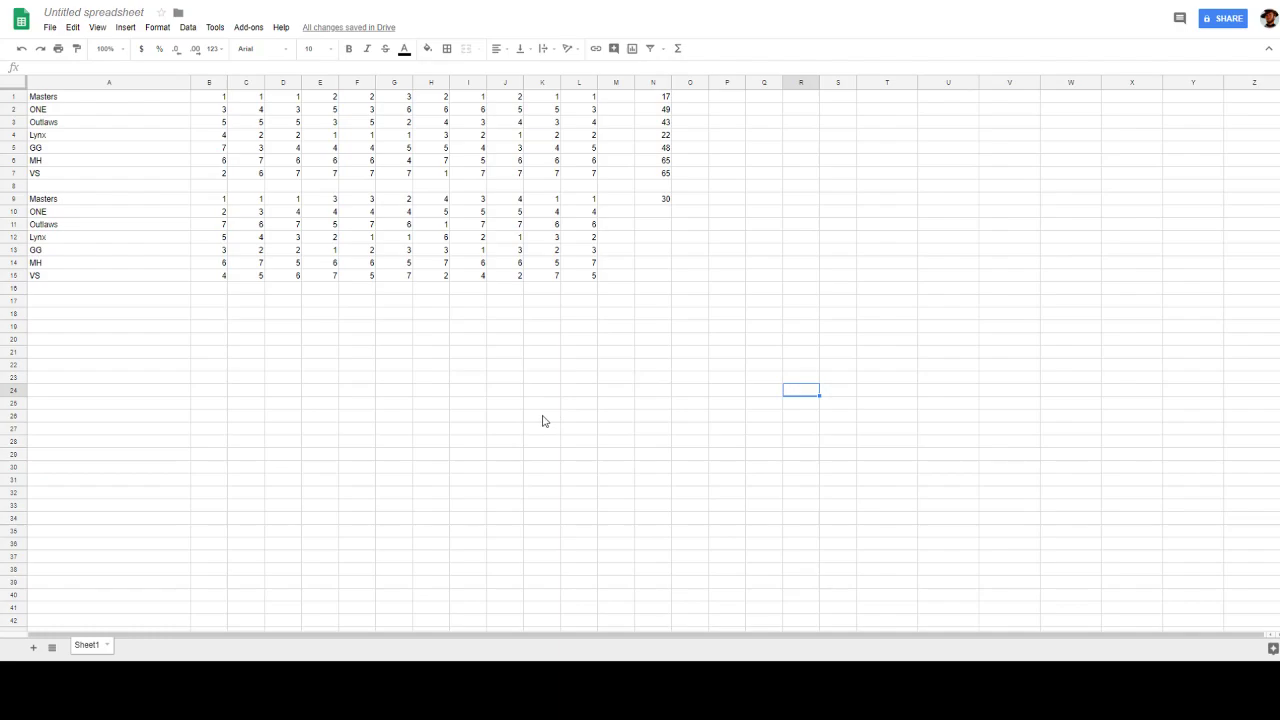
left_click(470, 390)
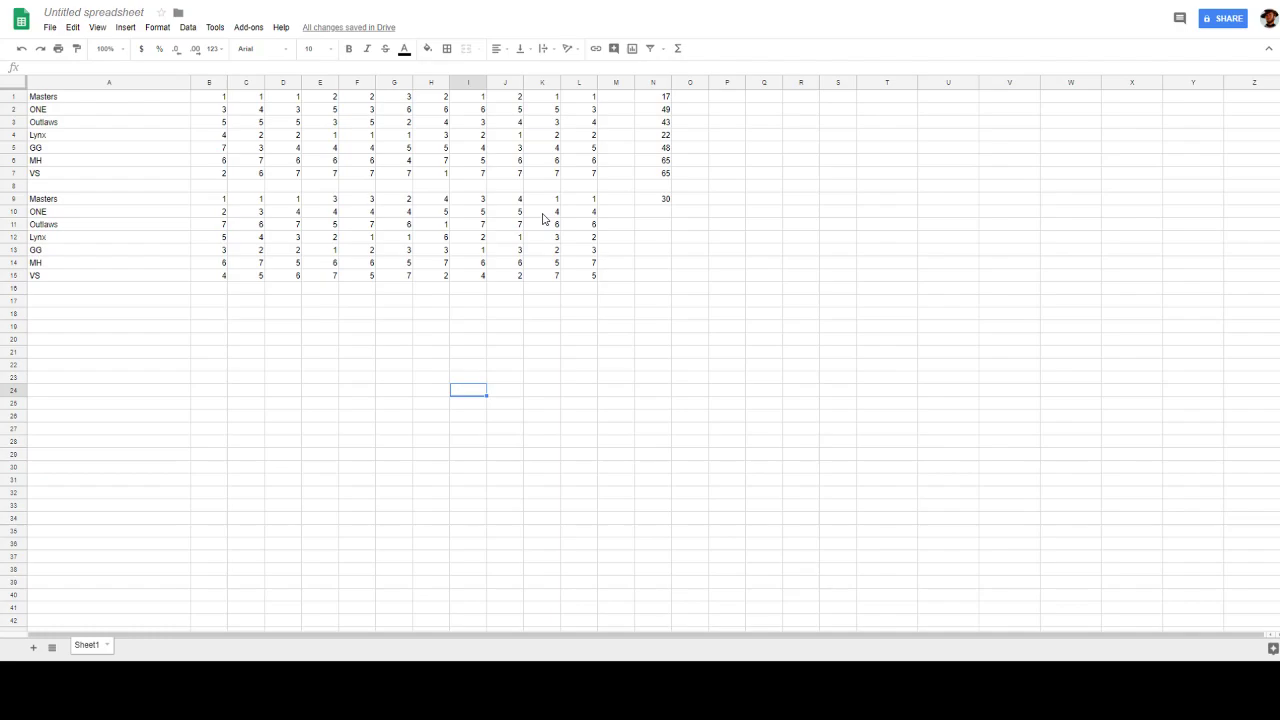
left_click(658, 218)
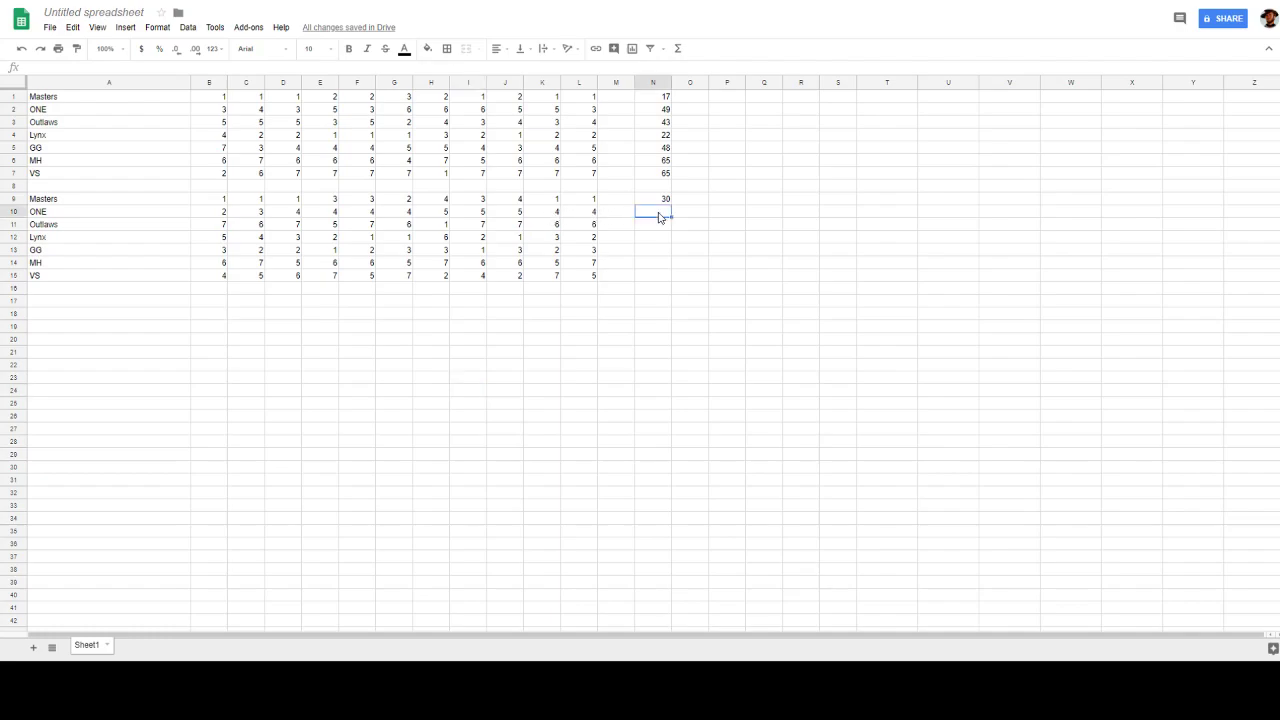
type("44")
left_click(722, 367)
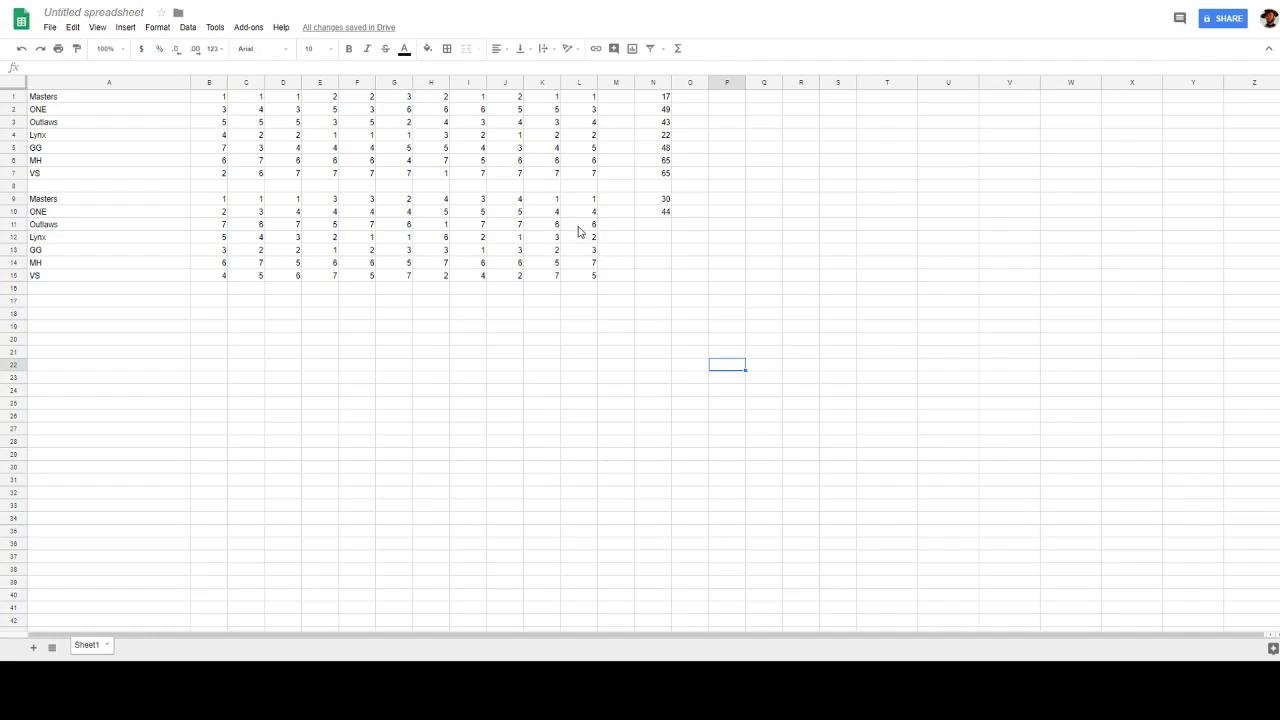
Enter the ranking totals 65 for Outlaws and 30 for Lynx in column N of the lower list
left_click(642, 231)
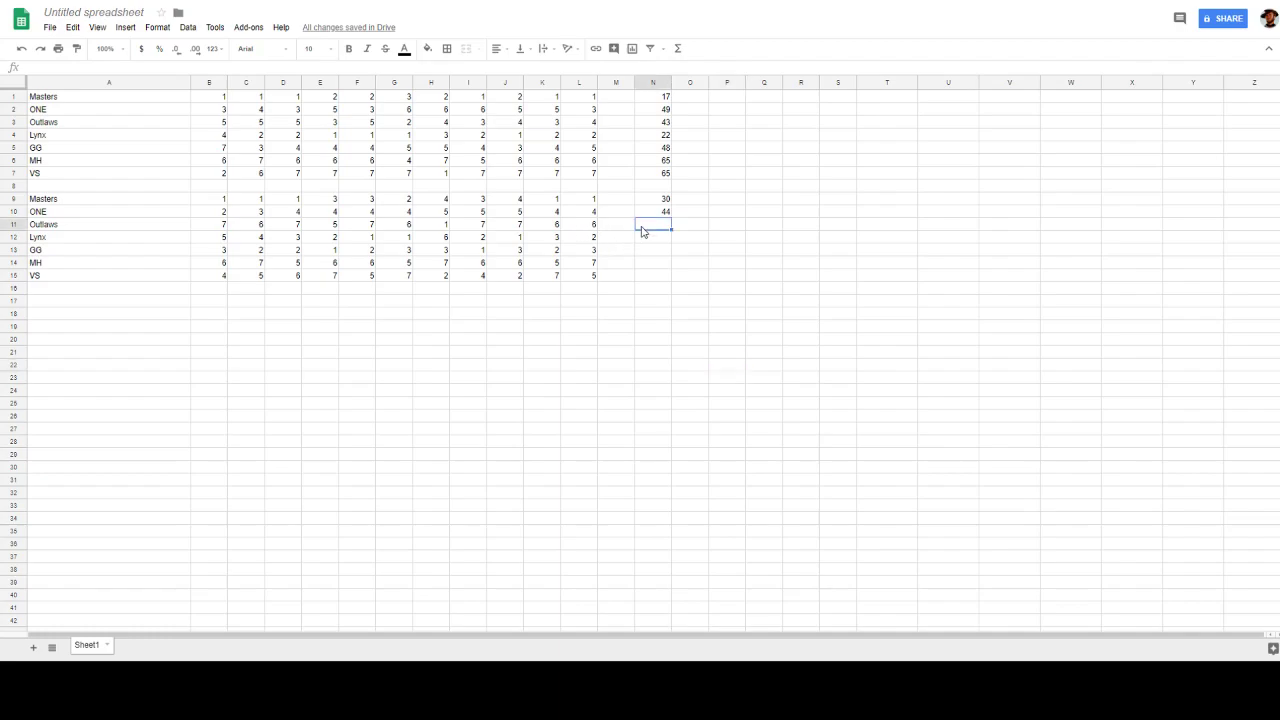
type("65")
key("Return")
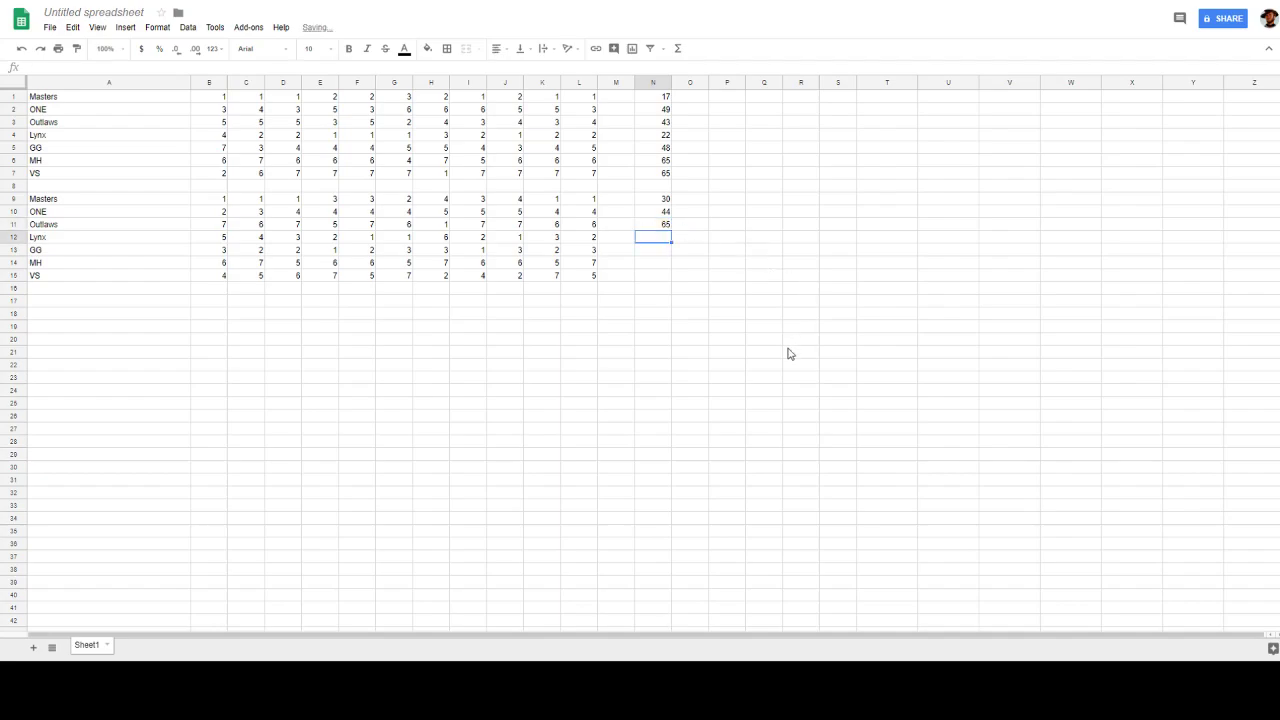
left_click(638, 273)
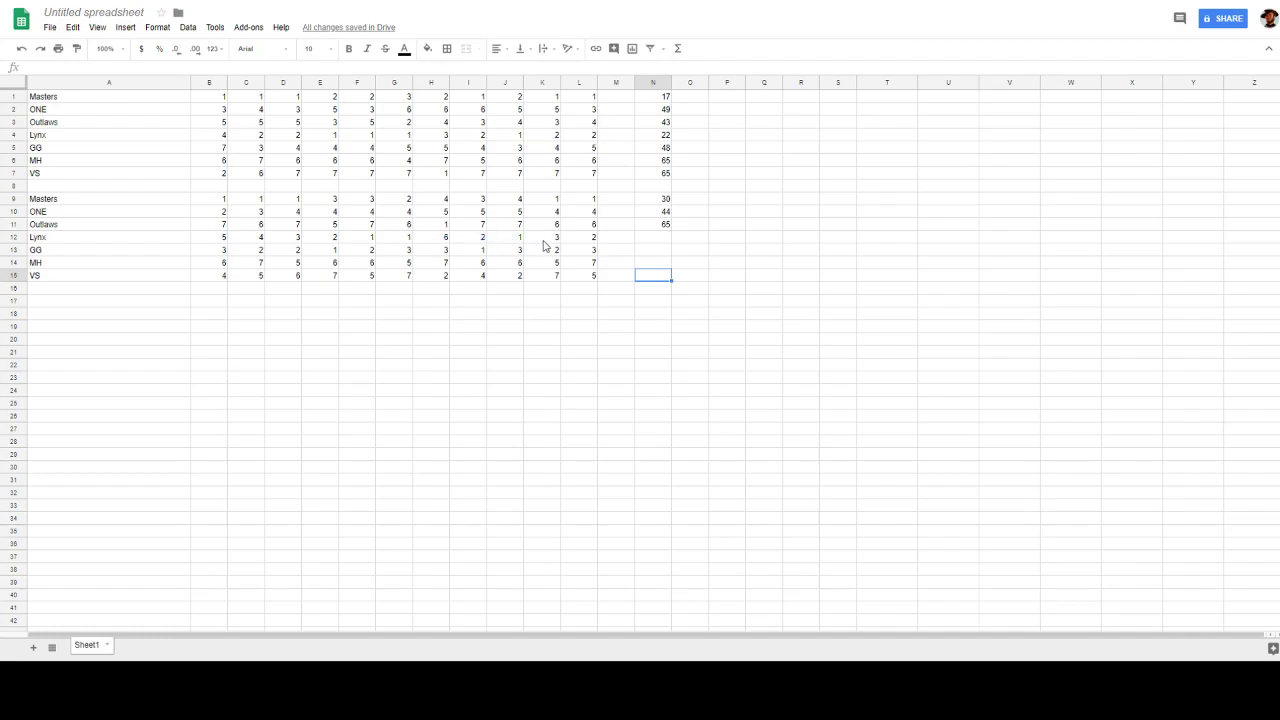
left_click(659, 241)
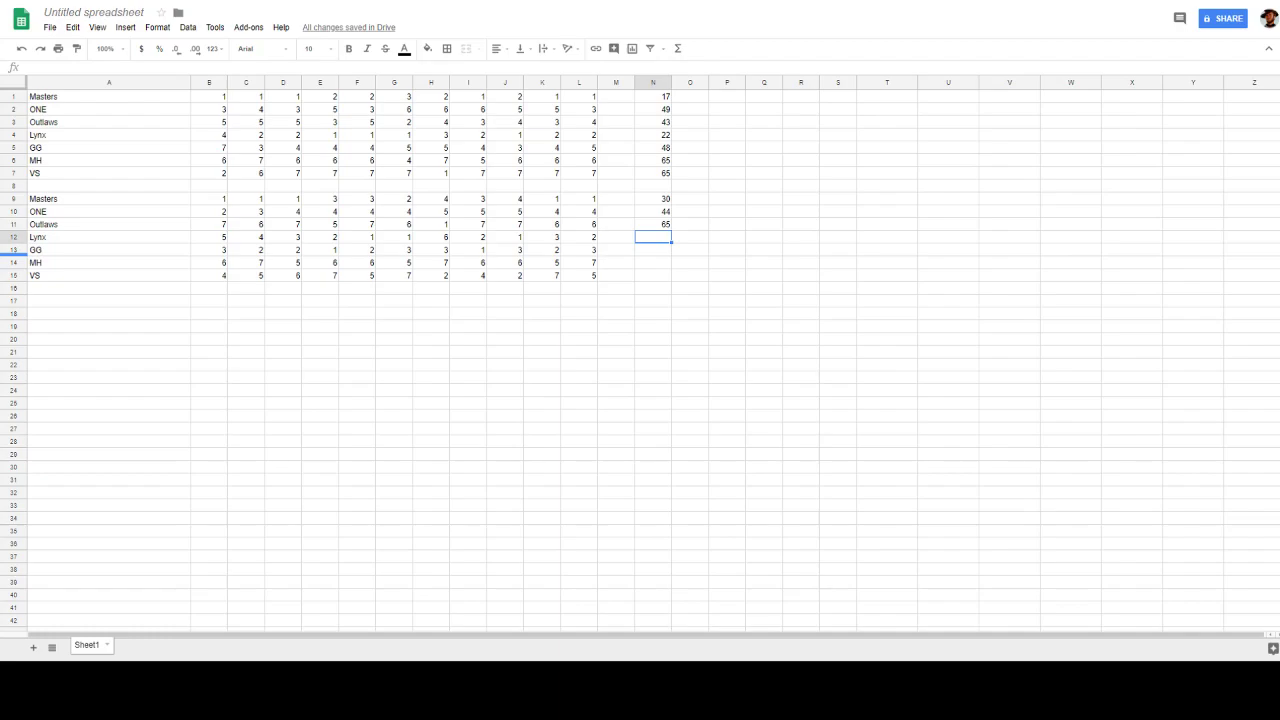
type("30")
left_click(769, 293)
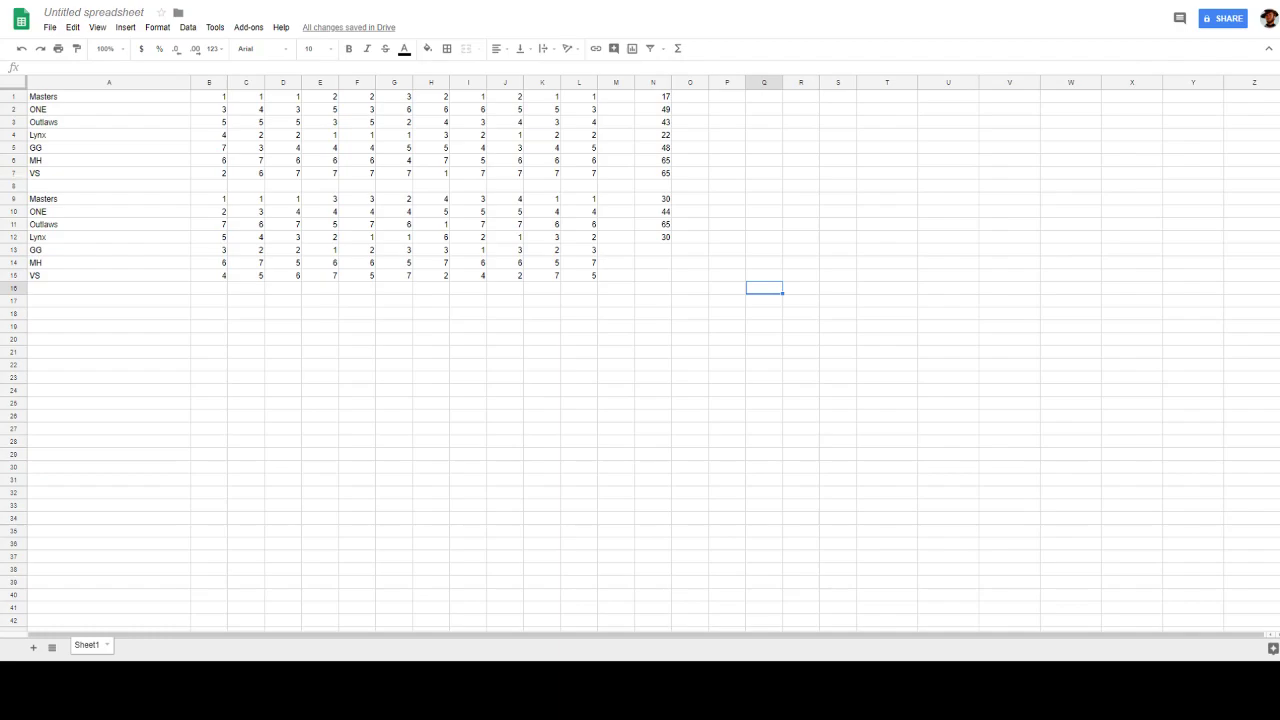
Correct the Masters total in column N of the lower list to 24
left_click(665, 199)
type("24")
left_click(867, 328)
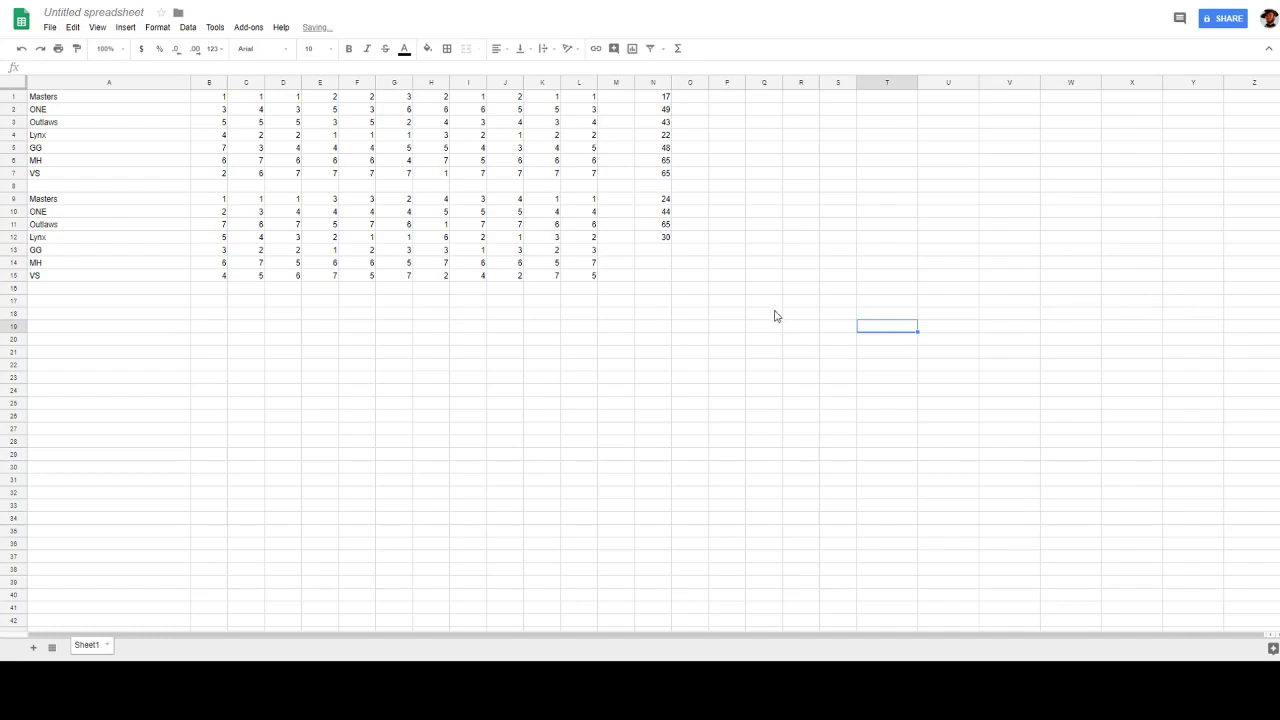
Complete the lower list's totals in column N with 25 for GG, 66 for MH and 54 for VS
left_click(723, 408)
left_click(657, 256)
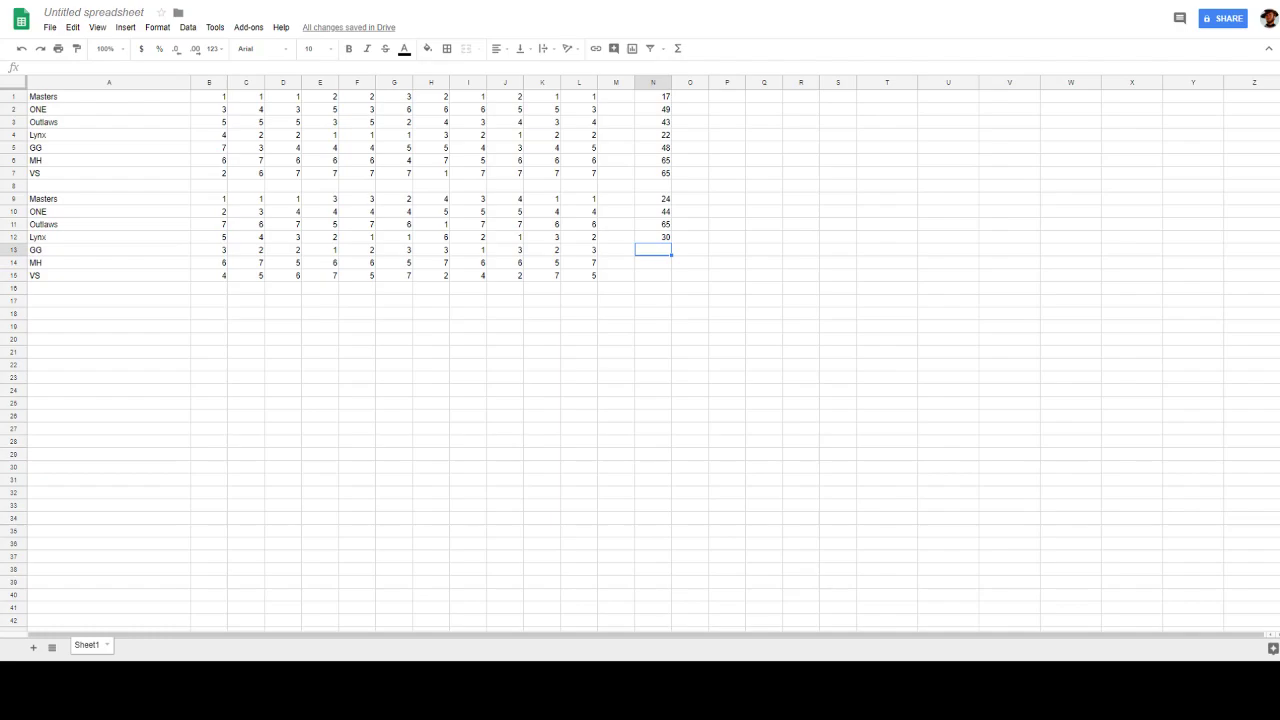
type("25")
left_click(1010, 508)
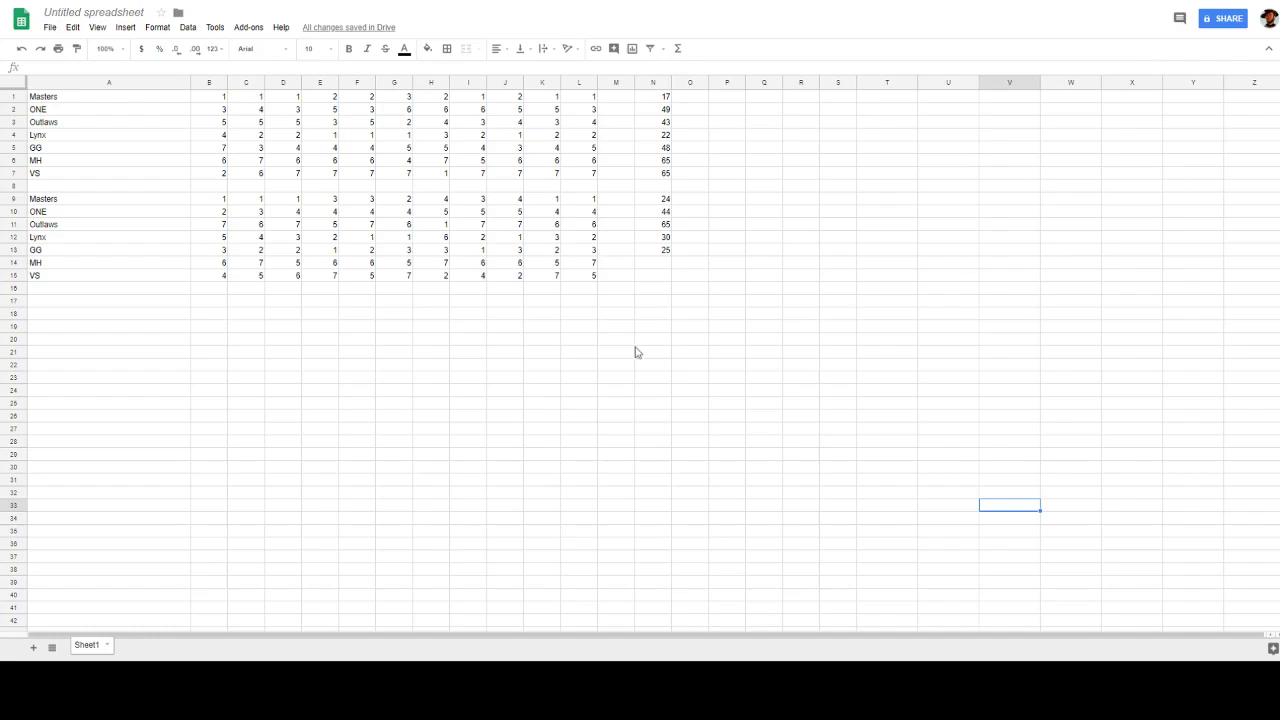
left_click(569, 398)
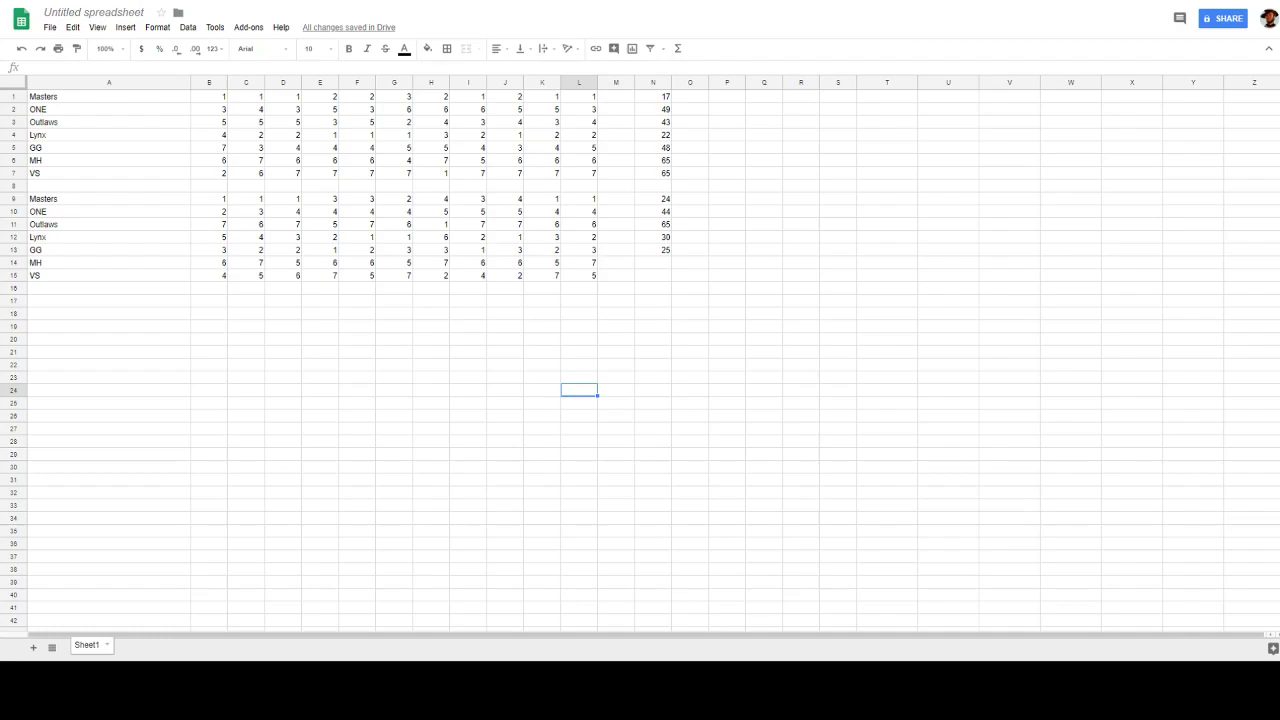
left_click(655, 266)
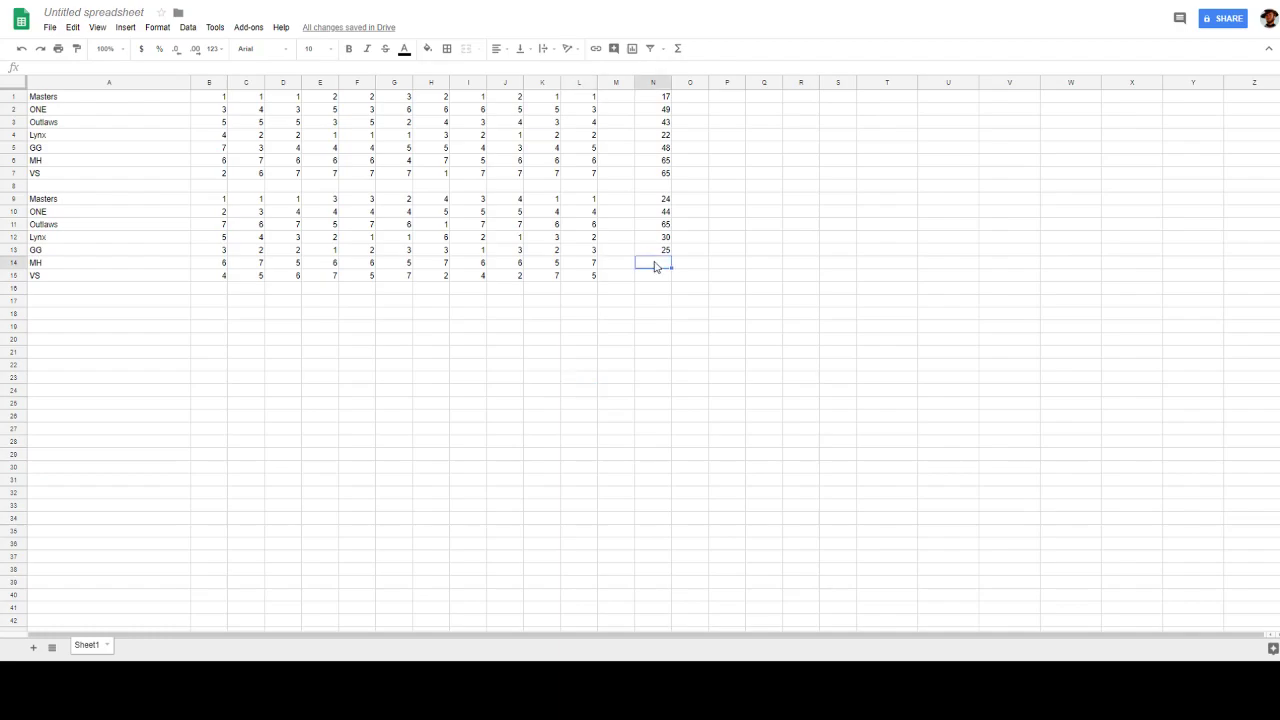
type("66")
left_click(772, 429)
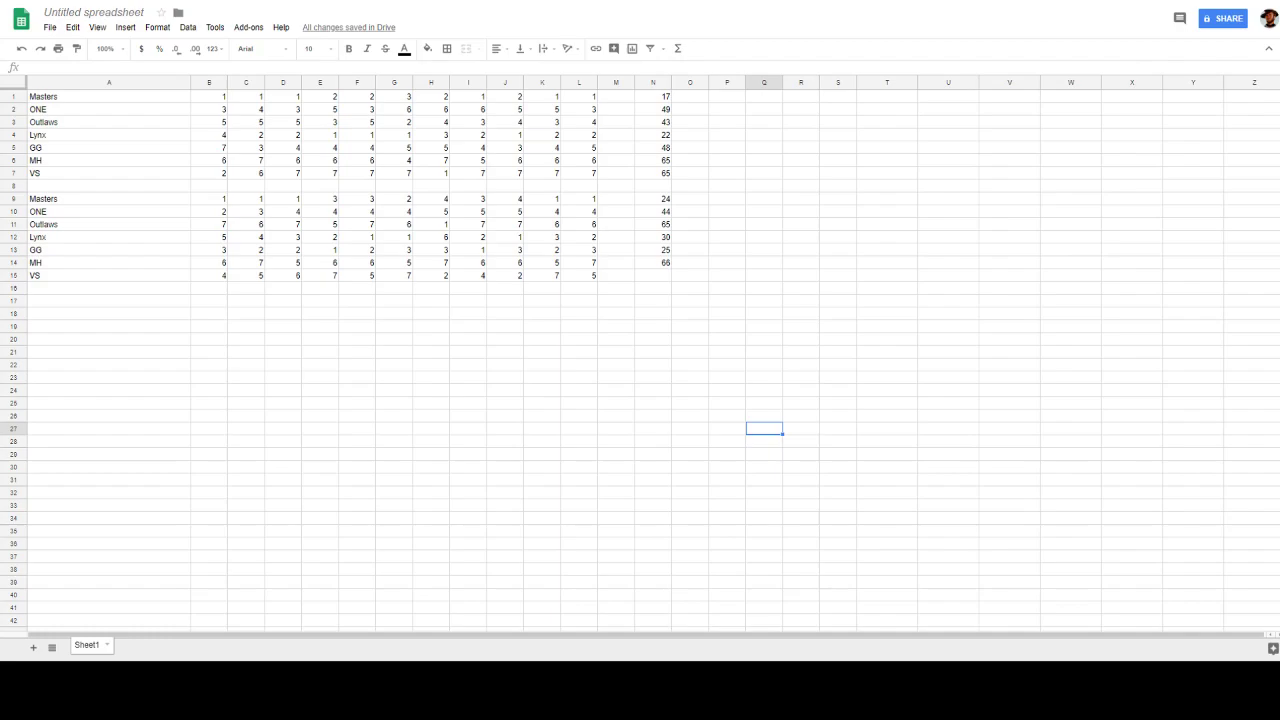
left_click(650, 275)
type("54")
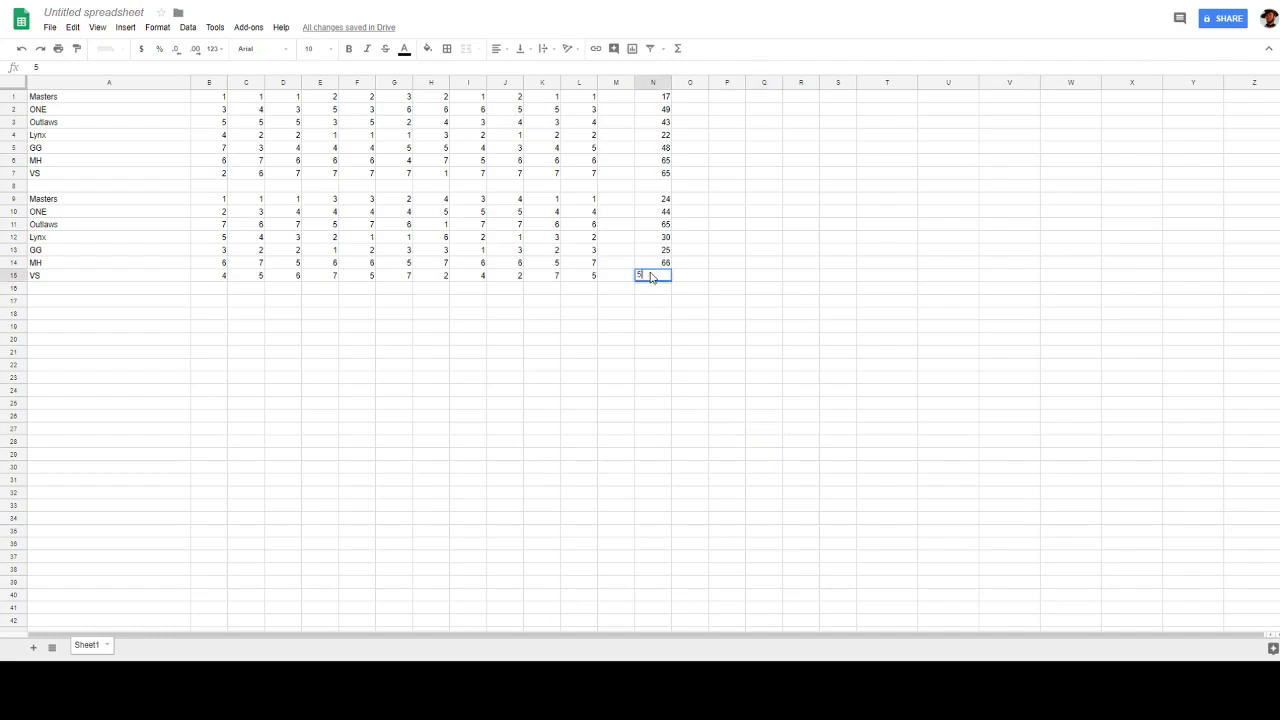
left_click(930, 404)
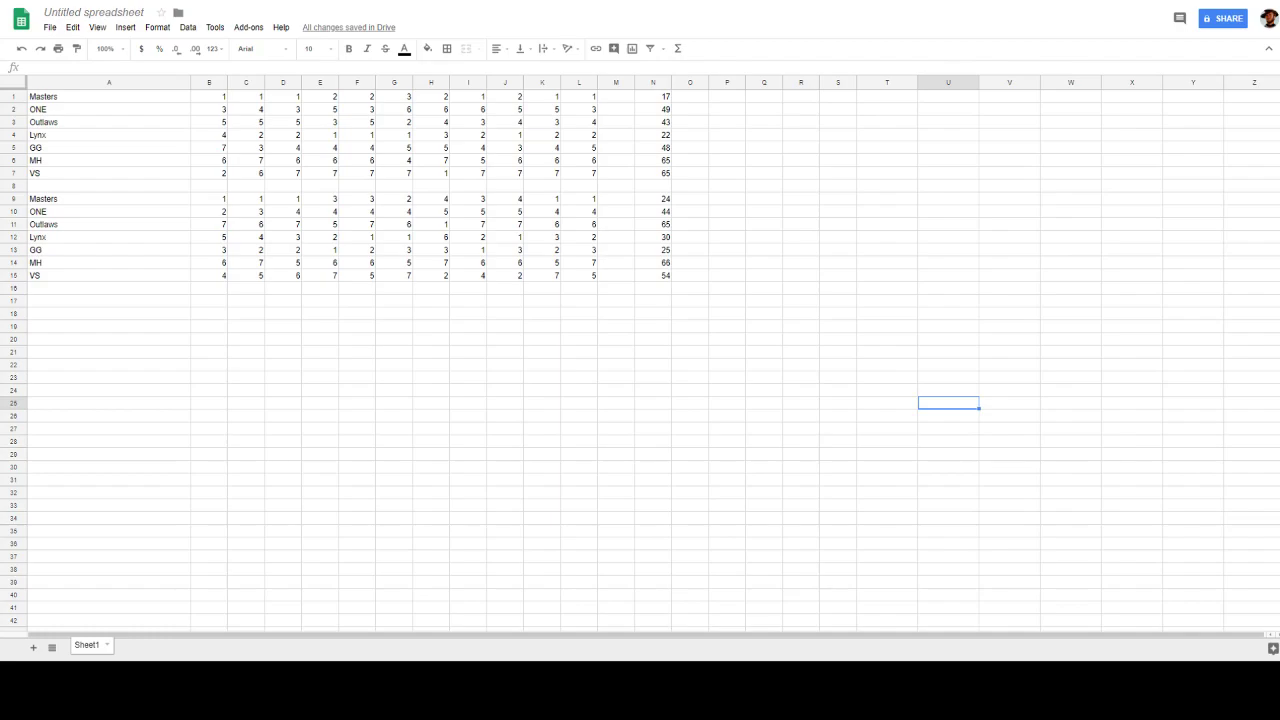
Change GG's ranking in column J of the lower list to 1 and its total in column N to 23
left_click(497, 251)
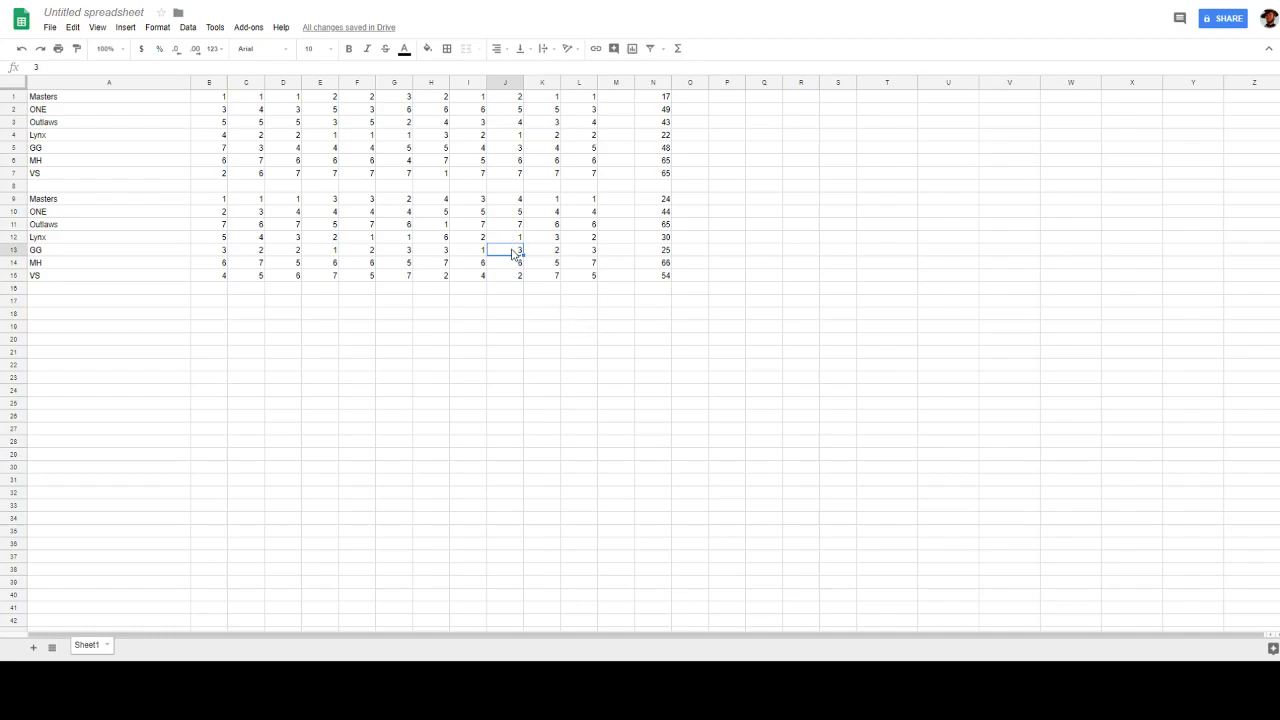
type("1")
left_click(665, 252)
type("2")
type("3")
left_click(772, 327)
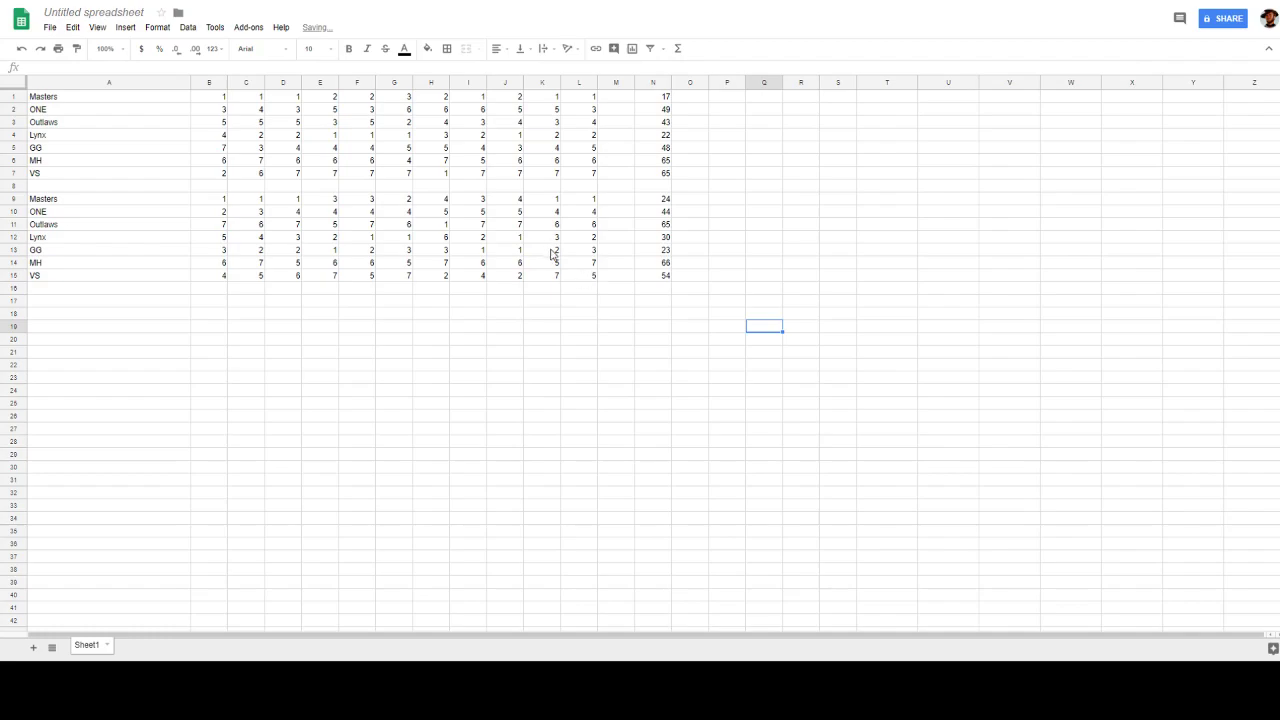
Change the column J rankings in the lower list to 2 for Lynx and 3 for VS
left_click(520, 240)
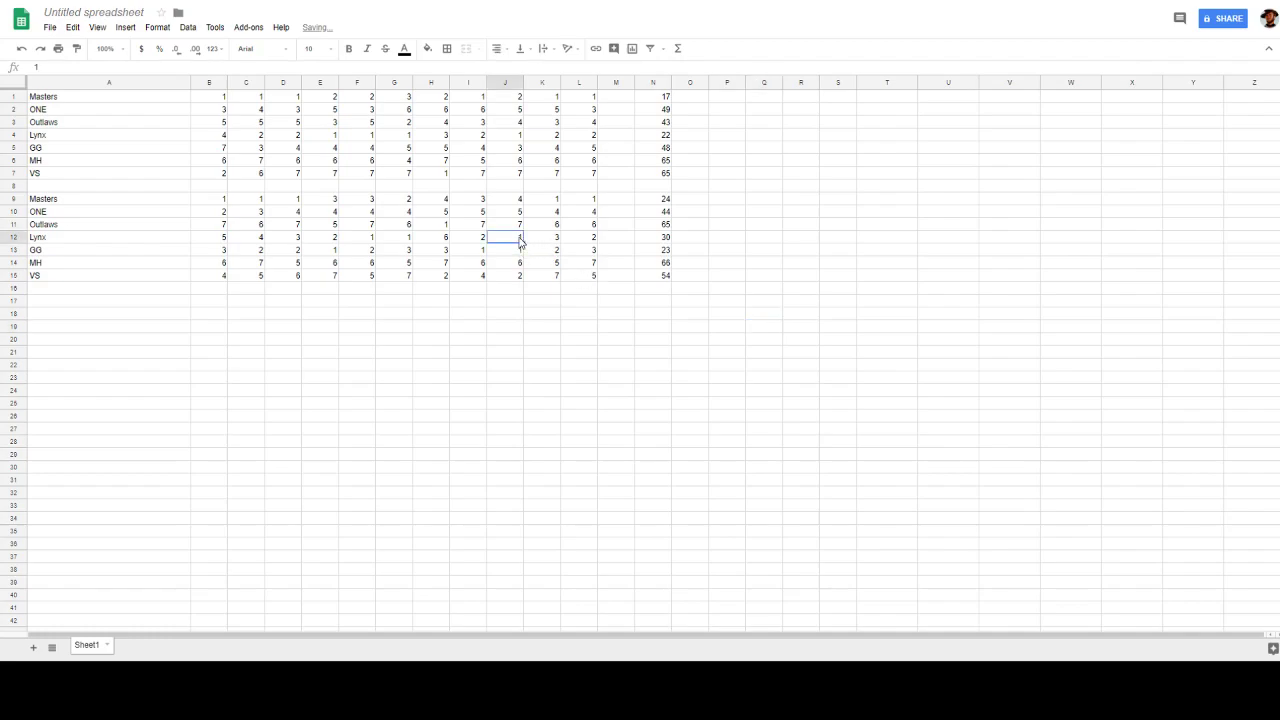
type("2")
left_click(517, 277)
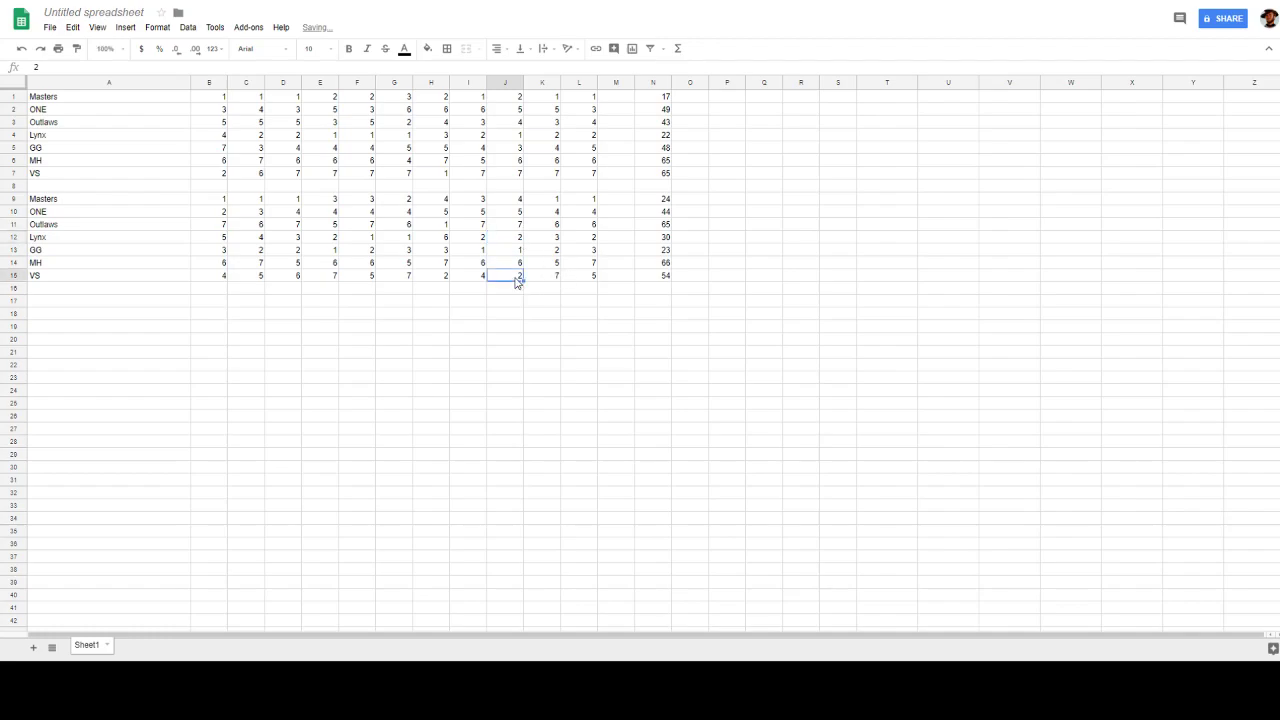
type("3")
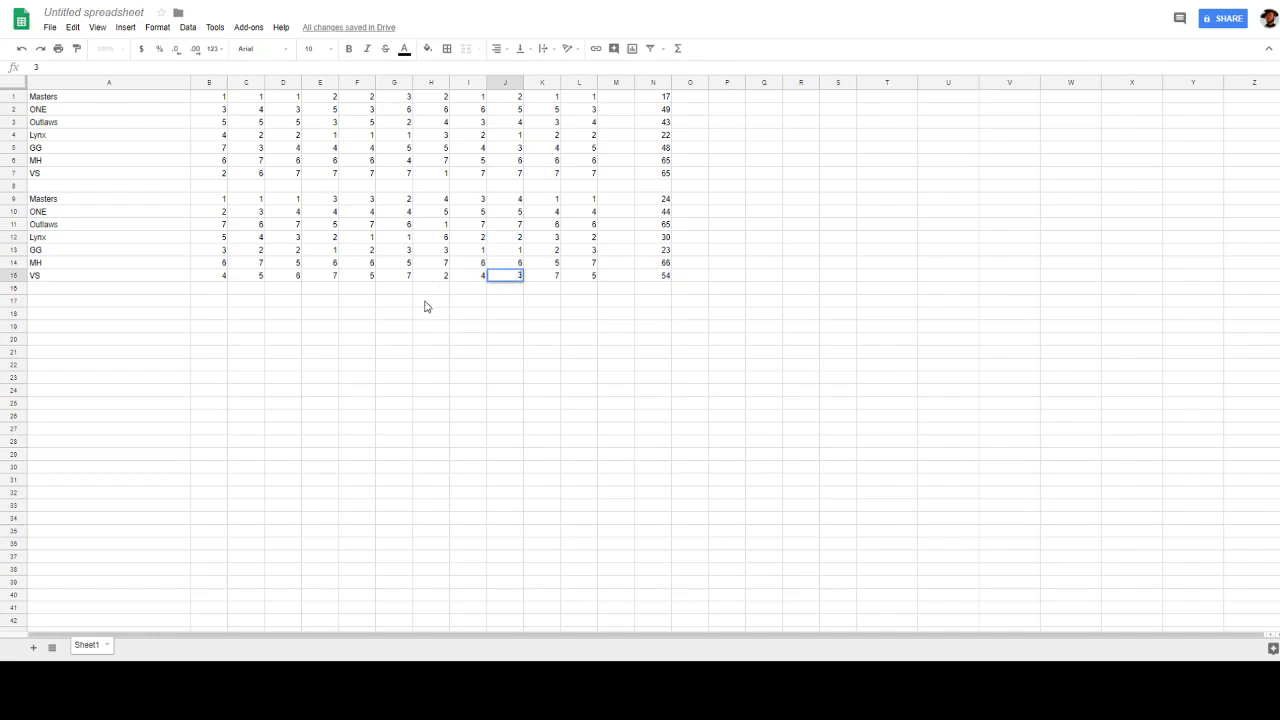
left_click(467, 330)
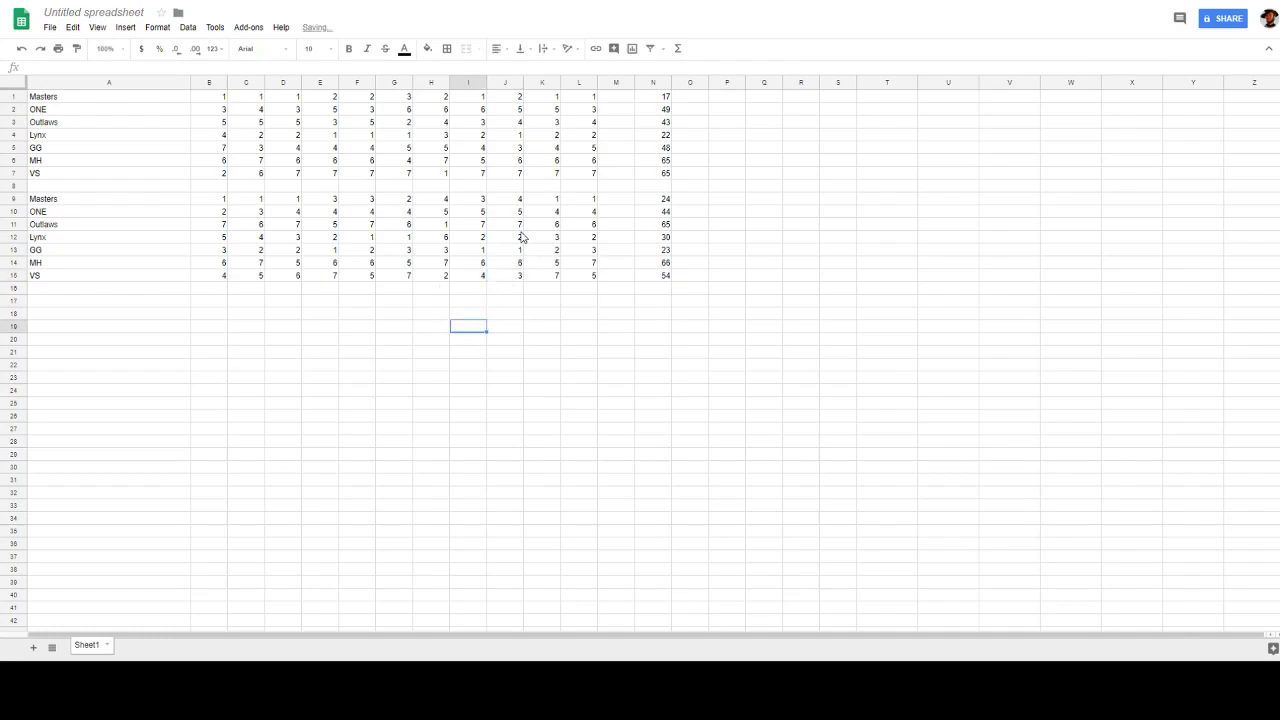
Update the lower list's totals in column N to 31 for Lynx and 55 for VS
left_click(667, 240)
type("31")
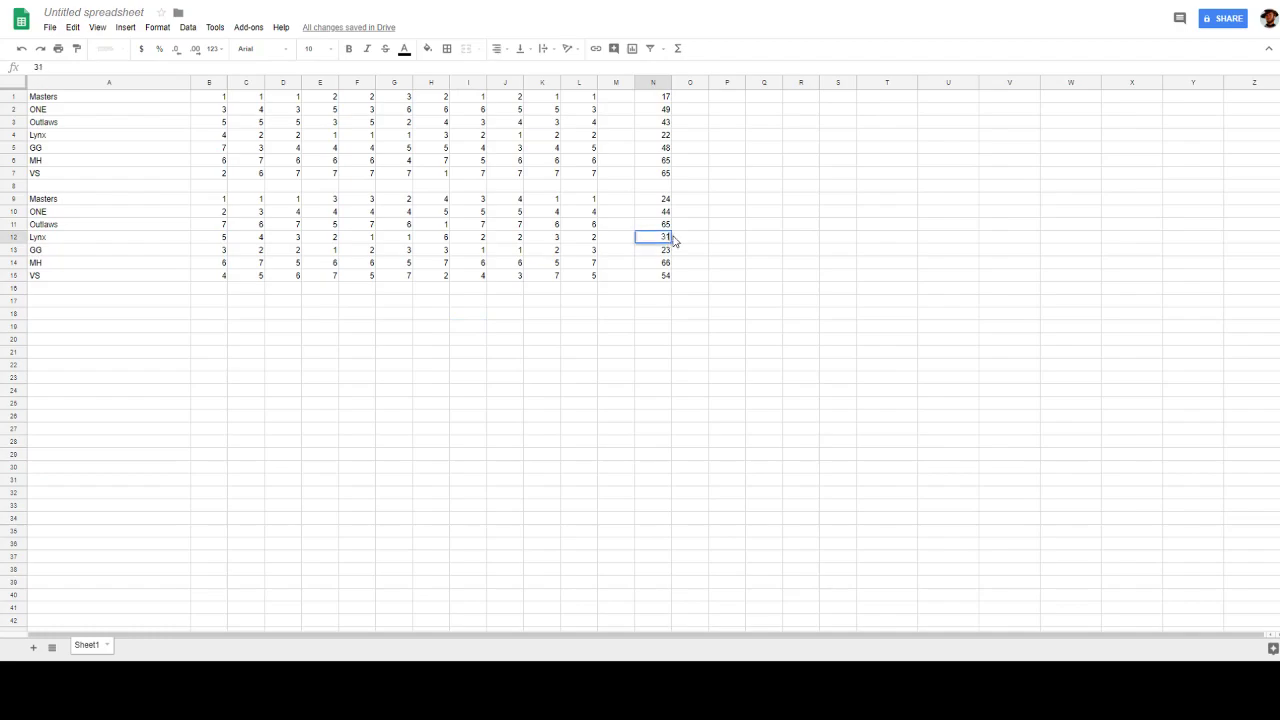
left_click(730, 292)
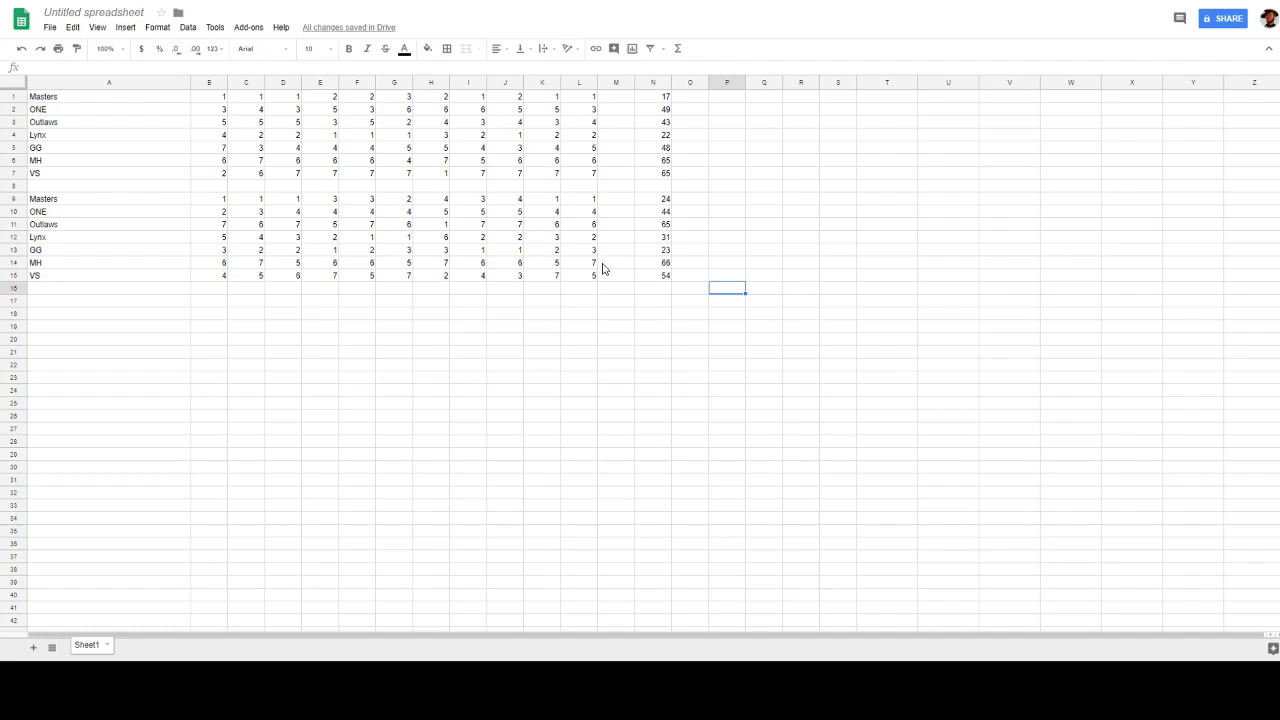
left_click(660, 280)
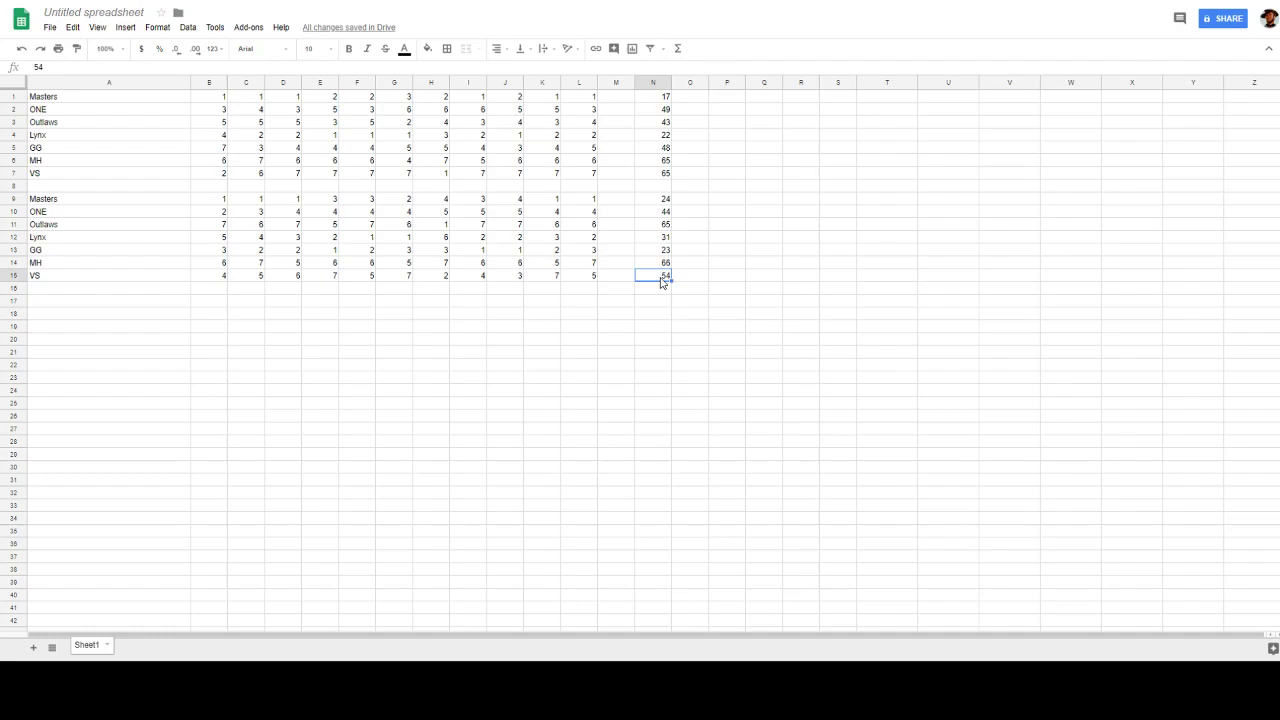
type("55")
left_click(722, 328)
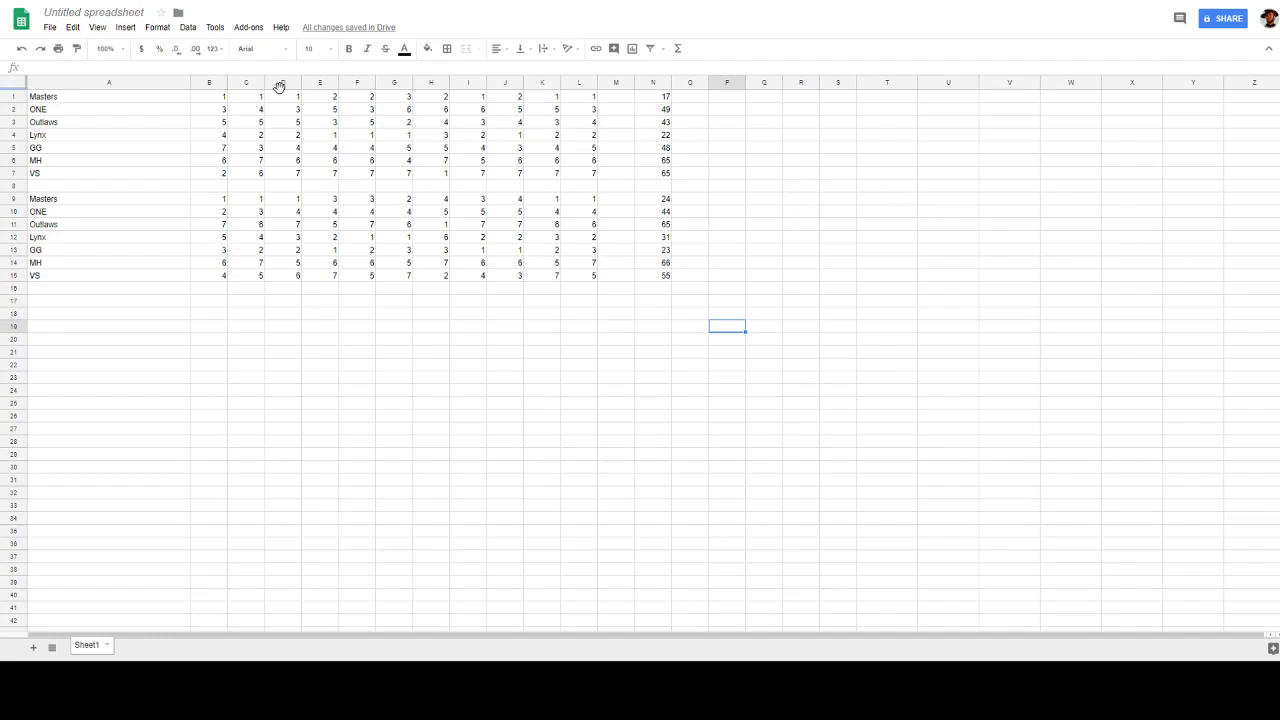
Sort the upper list, A1 to N7, by column N in Z to A order
left_click_drag(52, 97, 666, 177)
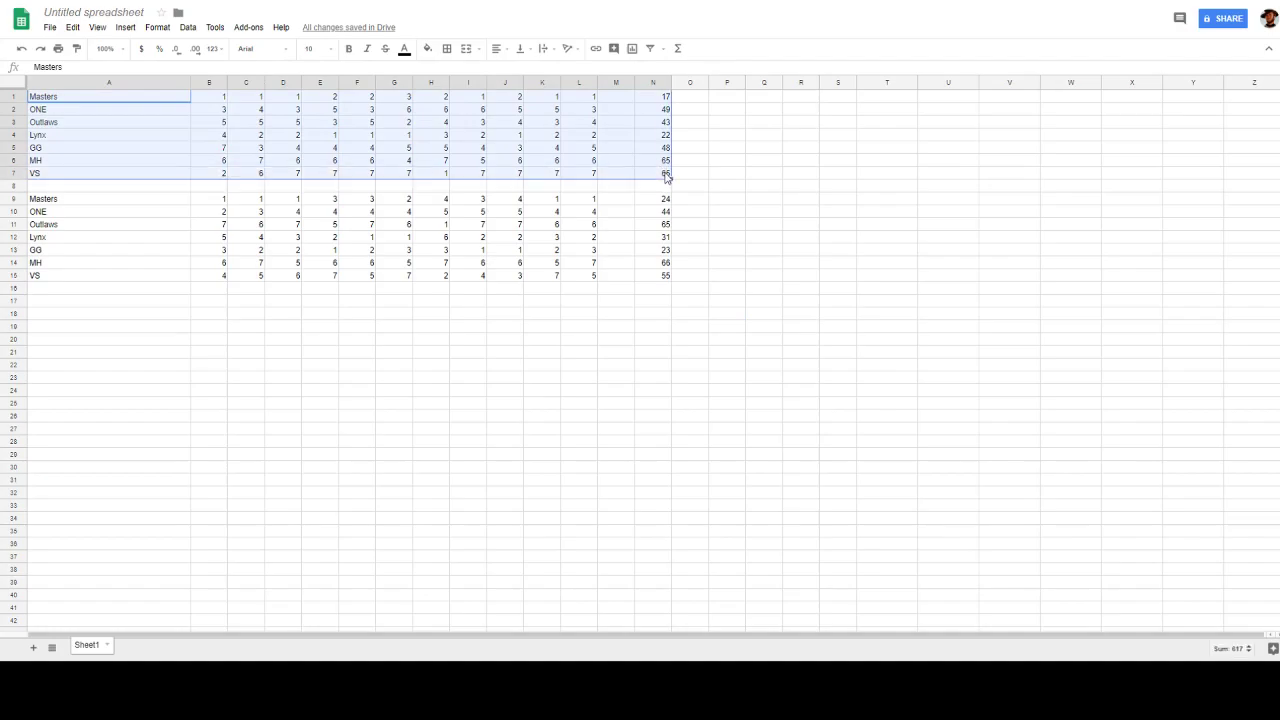
right_click(633, 145)
left_click(700, 336)
left_click(650, 324)
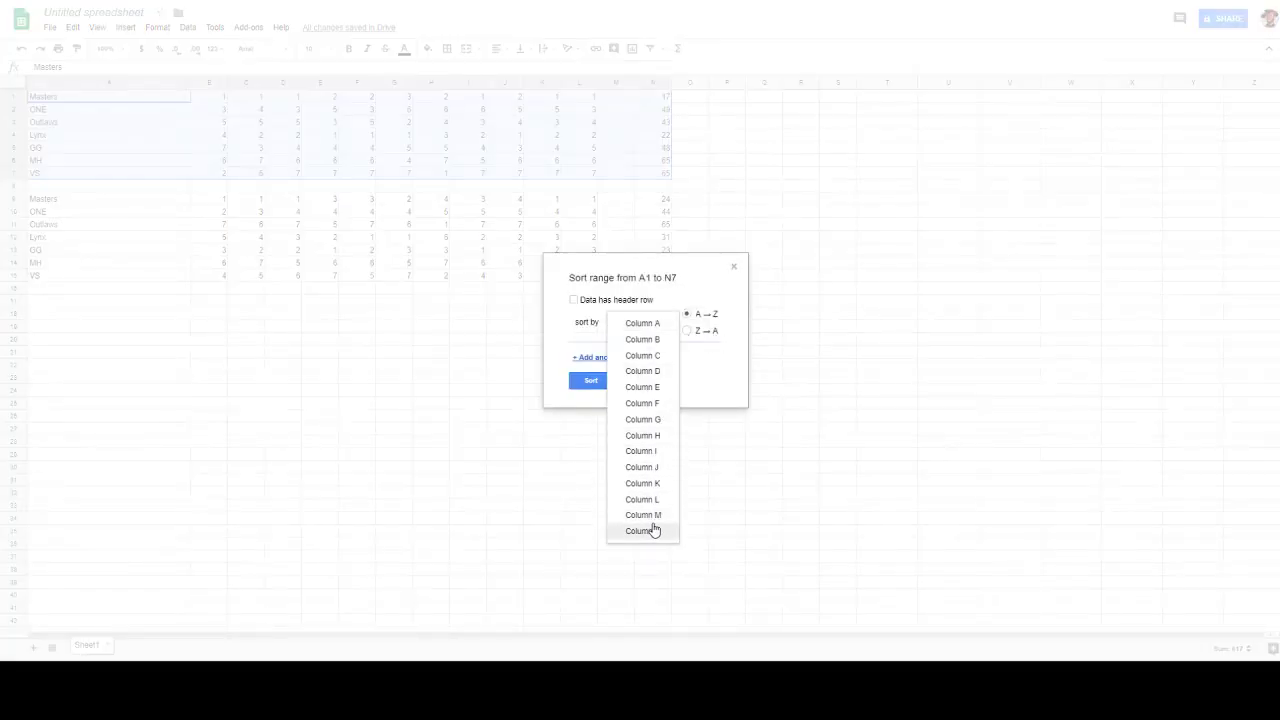
left_click(651, 530)
left_click(703, 332)
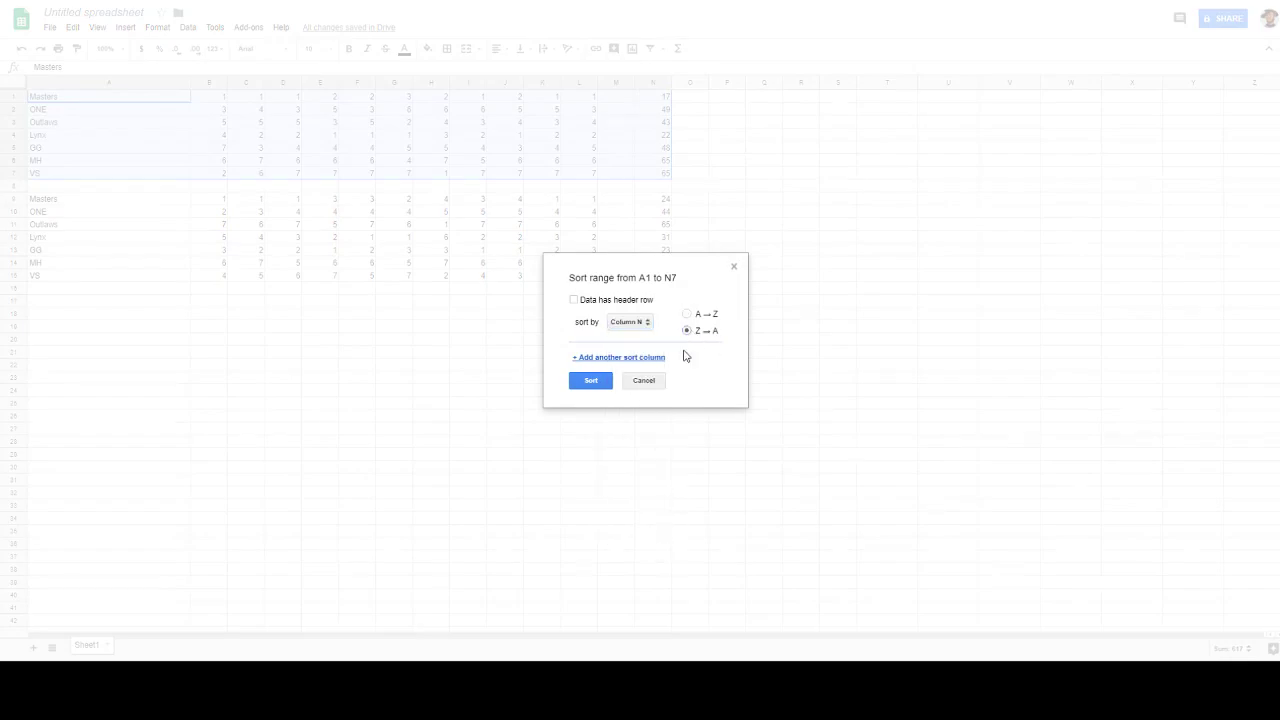
left_click(586, 385)
left_click(44, 201)
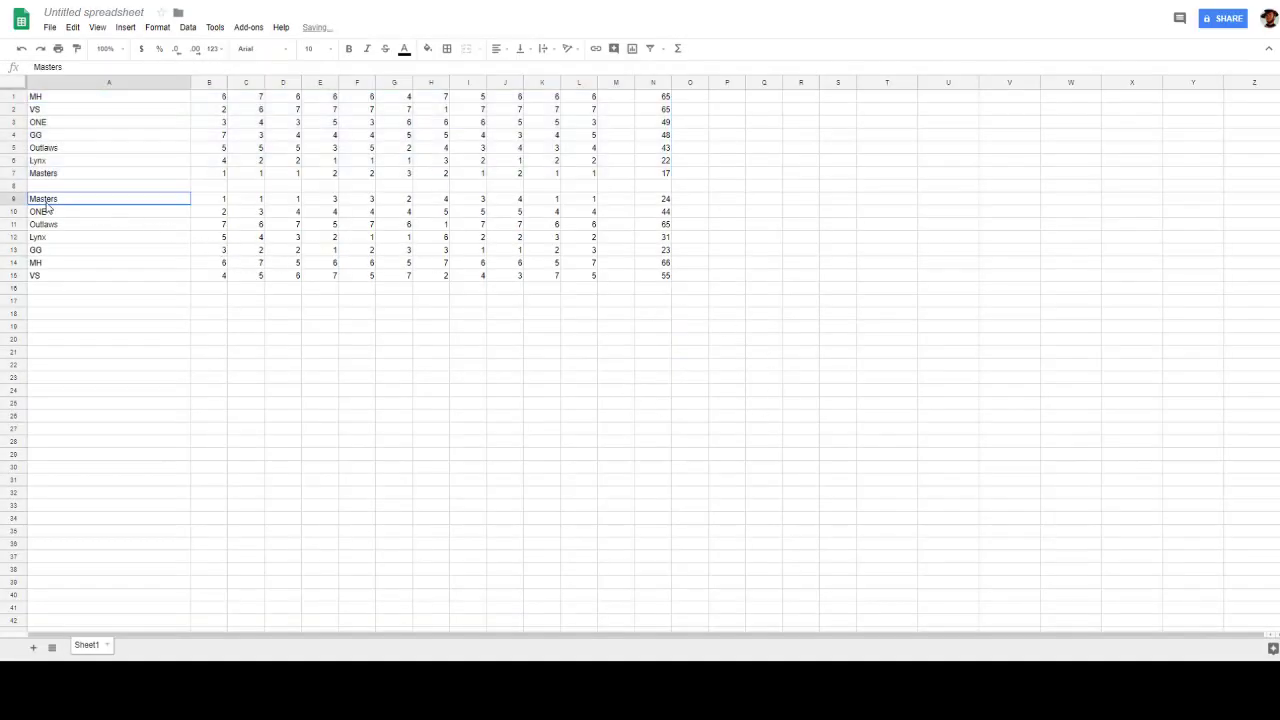
Sort the upper list, A1 to N7, by column N in A to Z order, lowest total first
left_click_drag(62, 98, 643, 163)
right_click(643, 163)
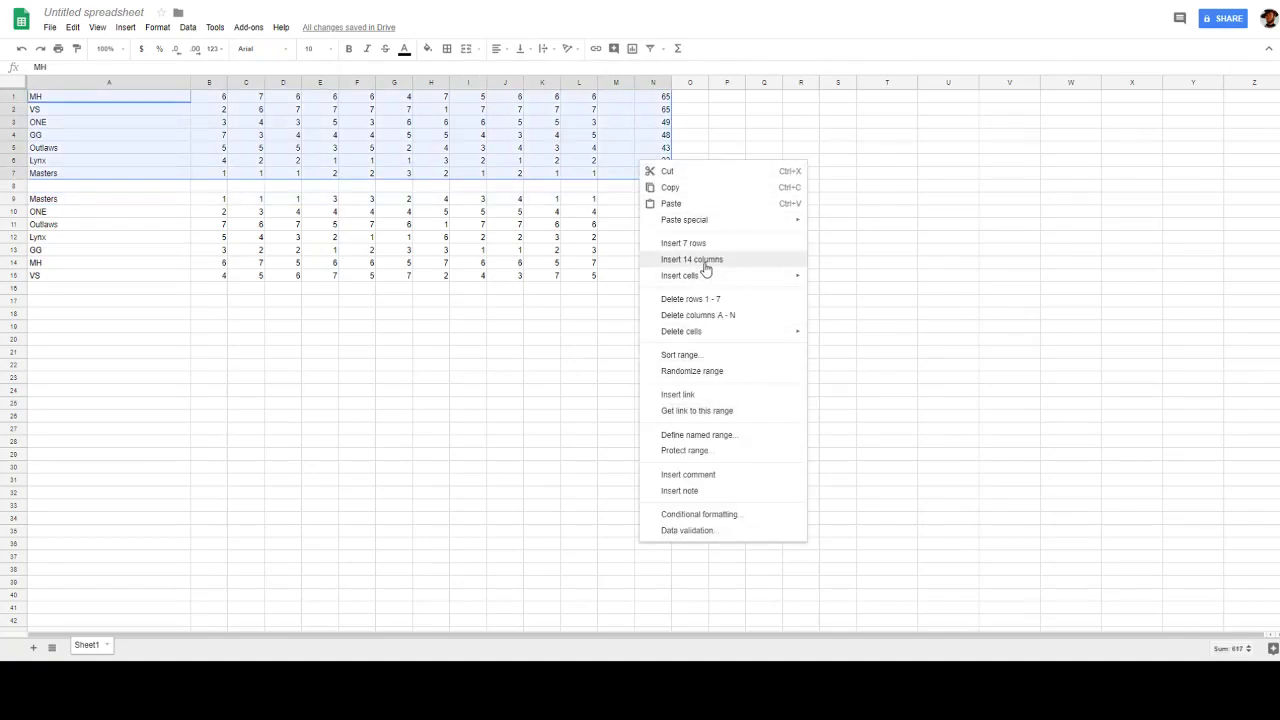
left_click(705, 356)
left_click(686, 331)
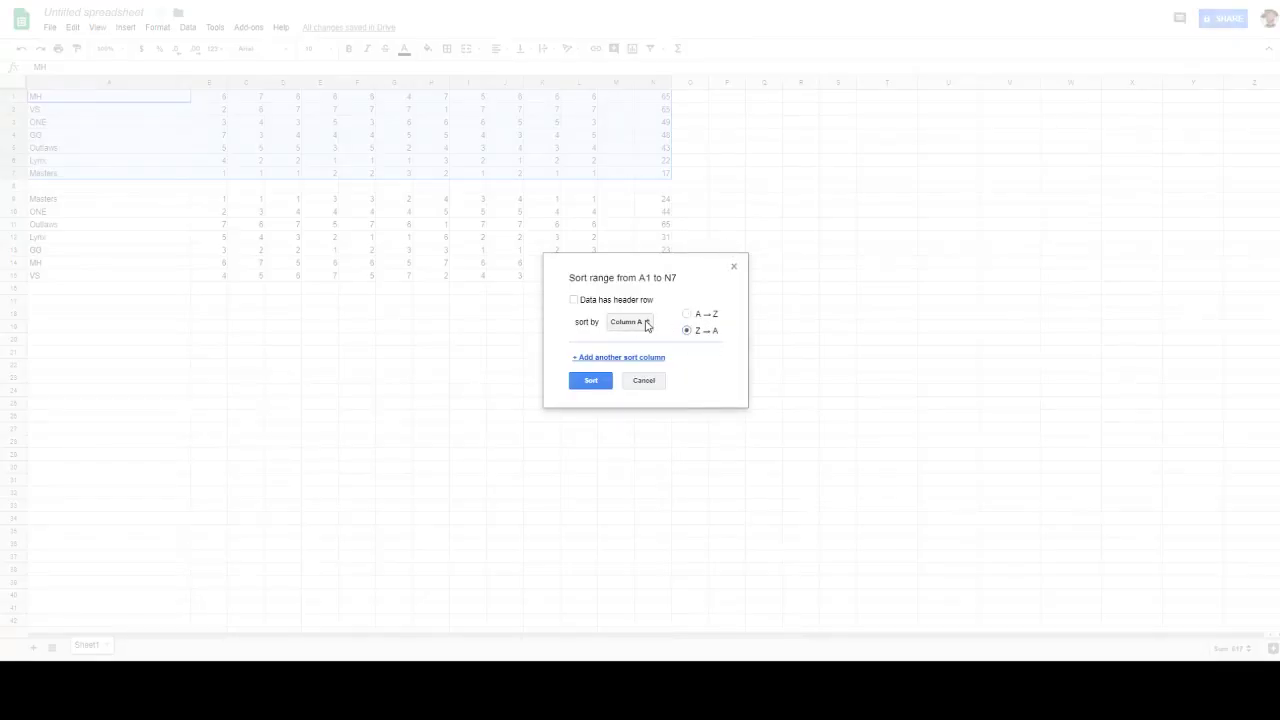
left_click(647, 322)
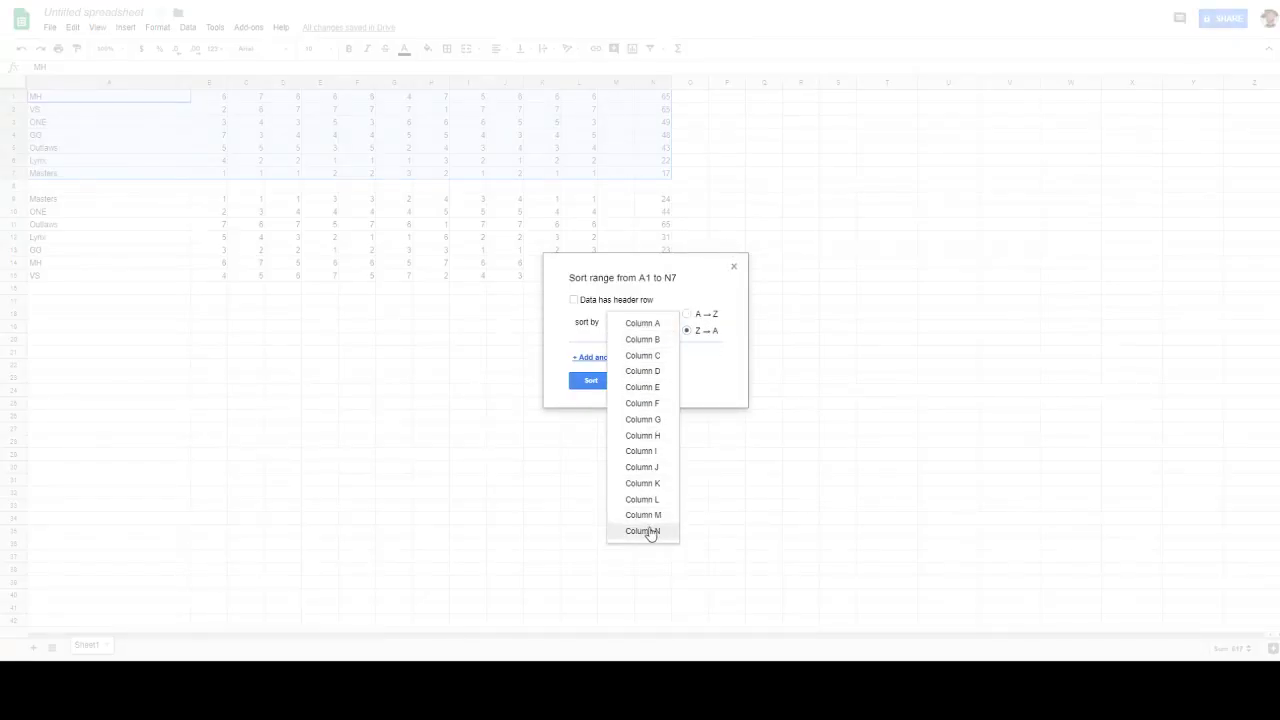
left_click(649, 531)
left_click(687, 314)
left_click(591, 383)
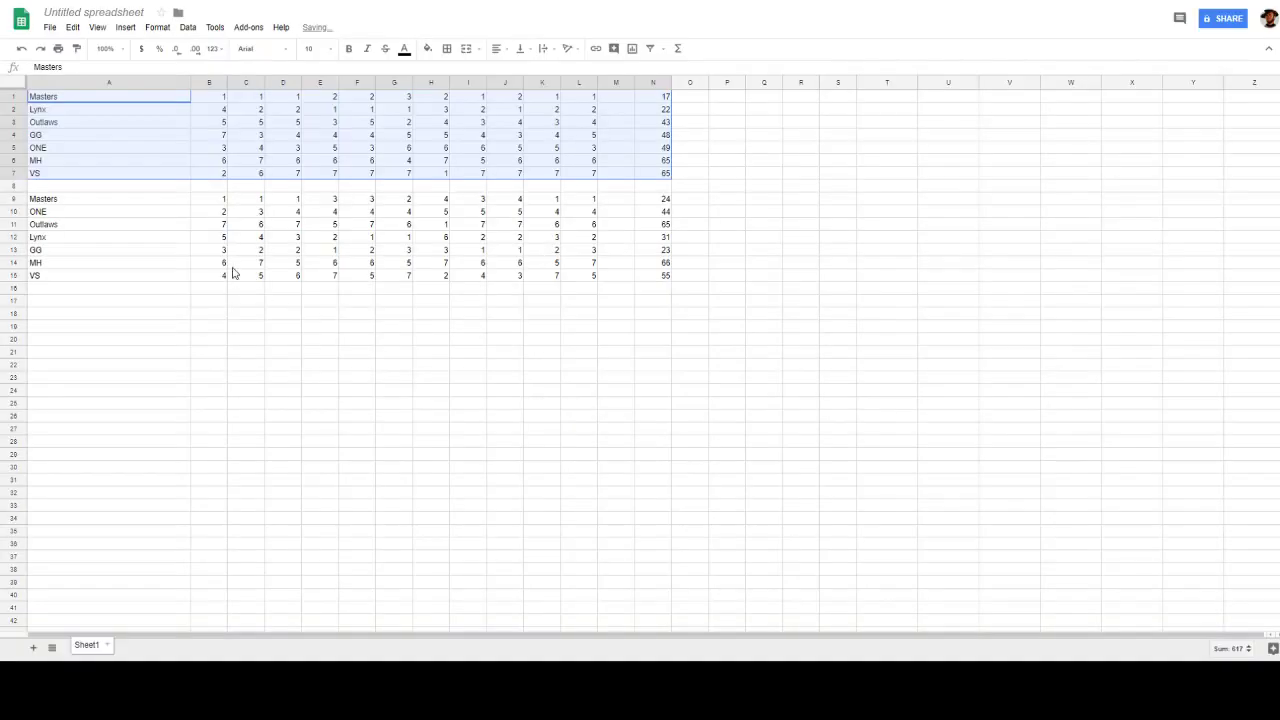
Sort the lower list, A9 to N15, by column N in A to Z order
left_click_drag(45, 200, 665, 282)
right_click(655, 270)
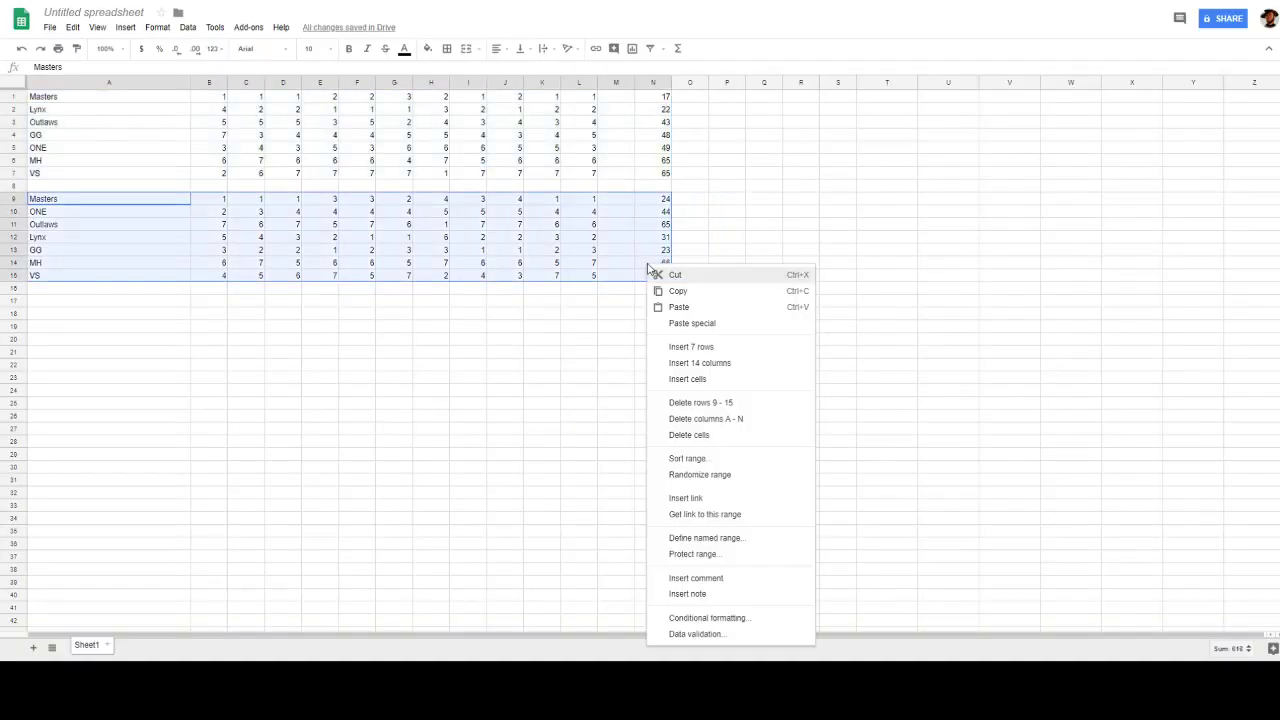
left_click(703, 462)
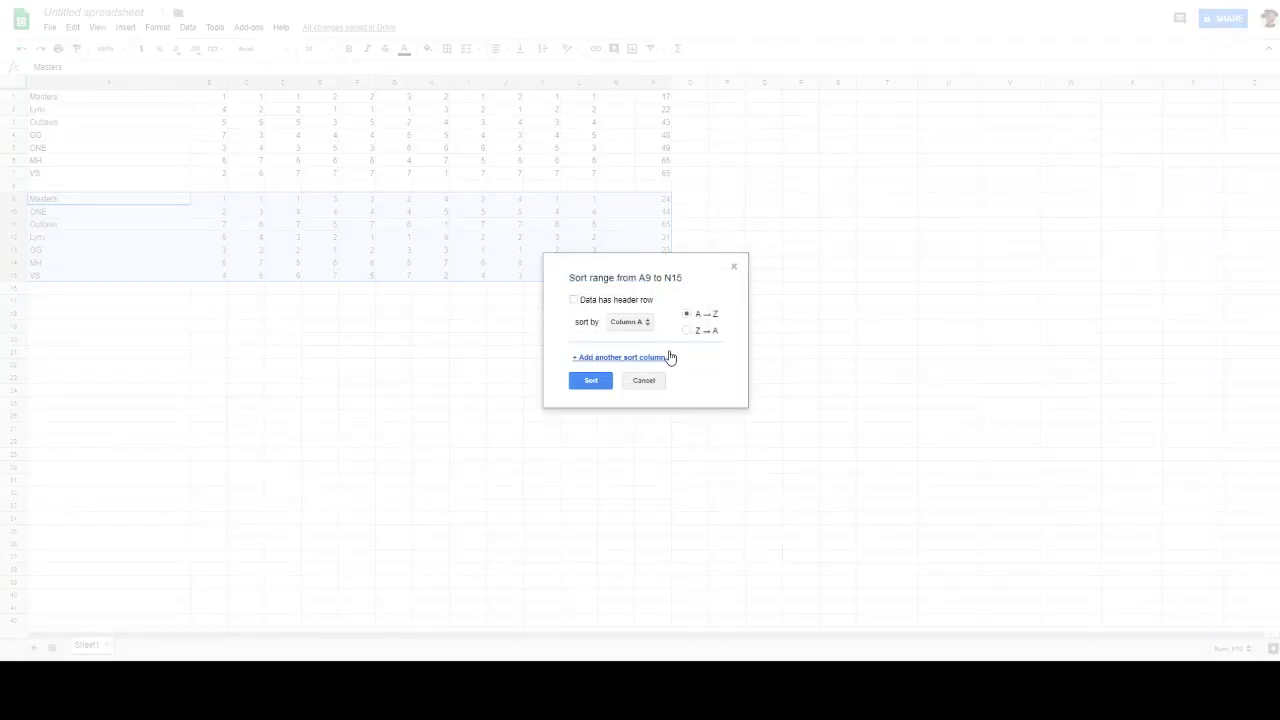
left_click(640, 322)
left_click(643, 530)
left_click(590, 384)
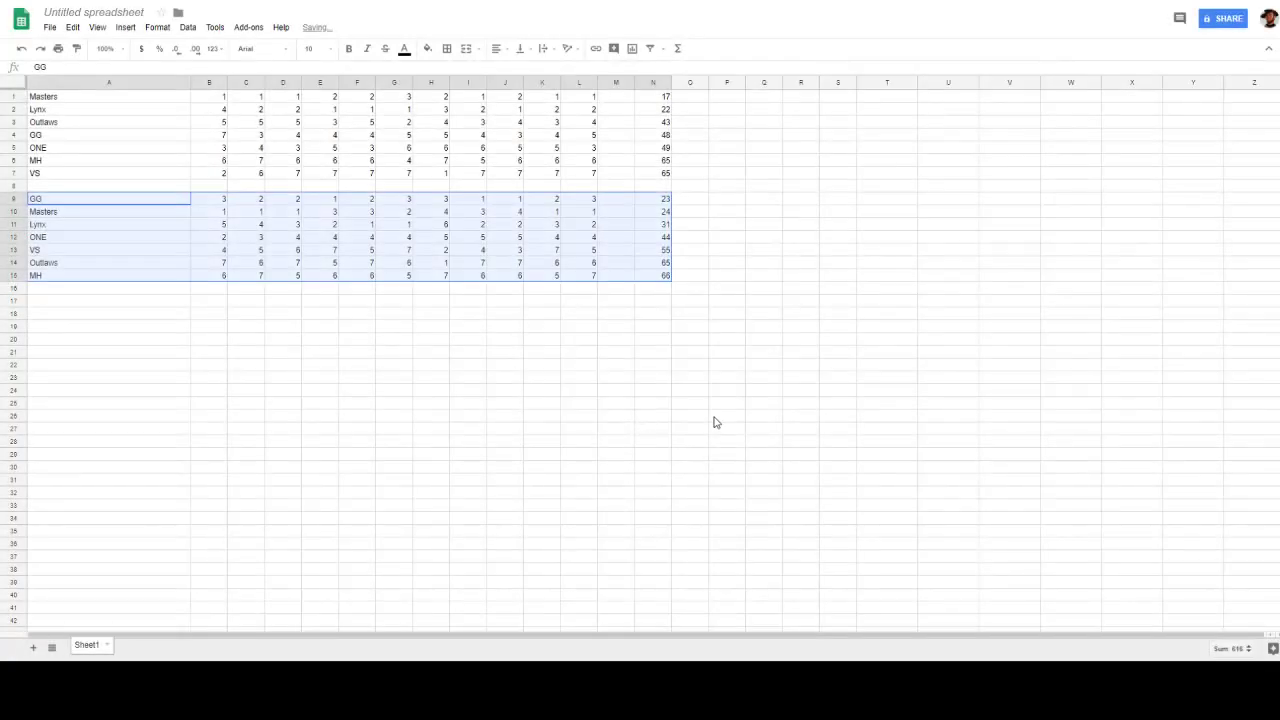